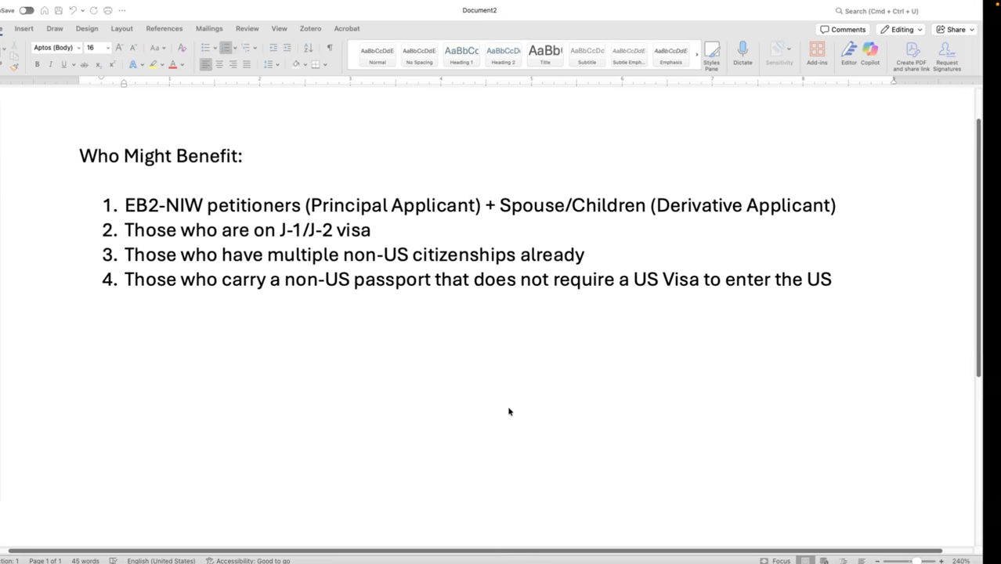
Step: Switch from the Word 'Who Might Benefit' notes to the Chrome incognito window
{"action": "key", "text": "ctrl+Left"}
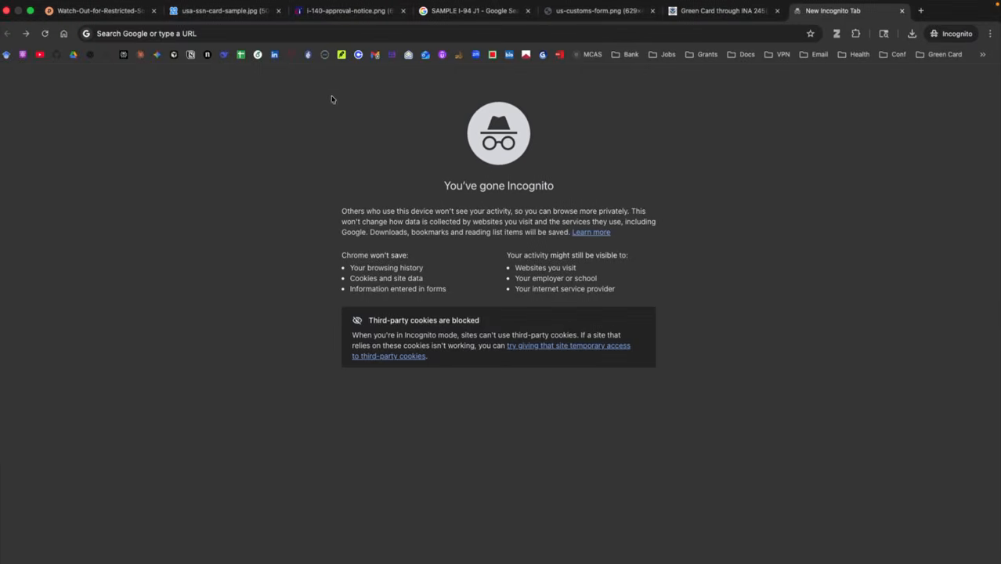
Step: Search Google for 'form i-485' and open the official USCIS Form I-485 page
{"action": "left_click", "coordinate": [330, 34]}
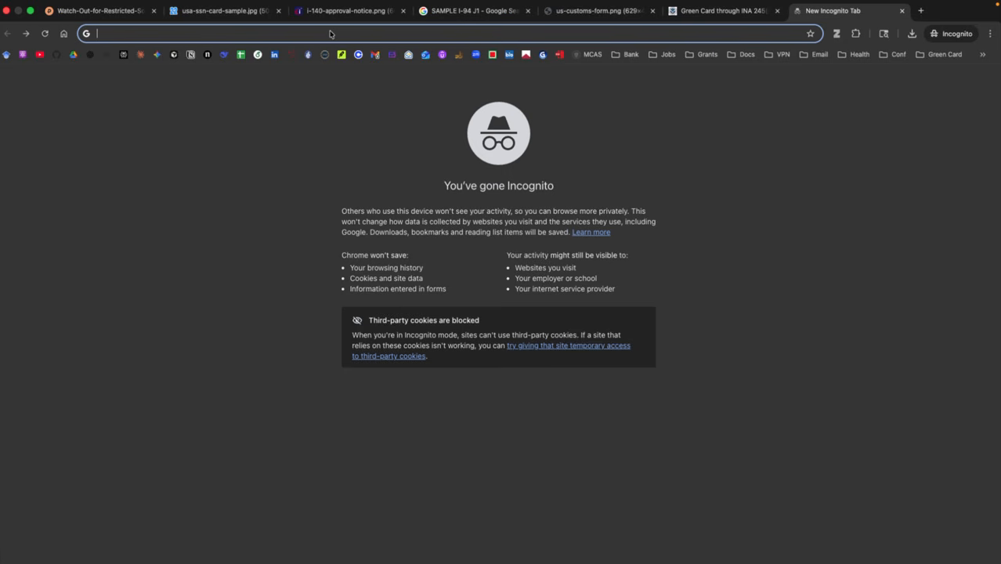
{"action": "type", "text": "form"}
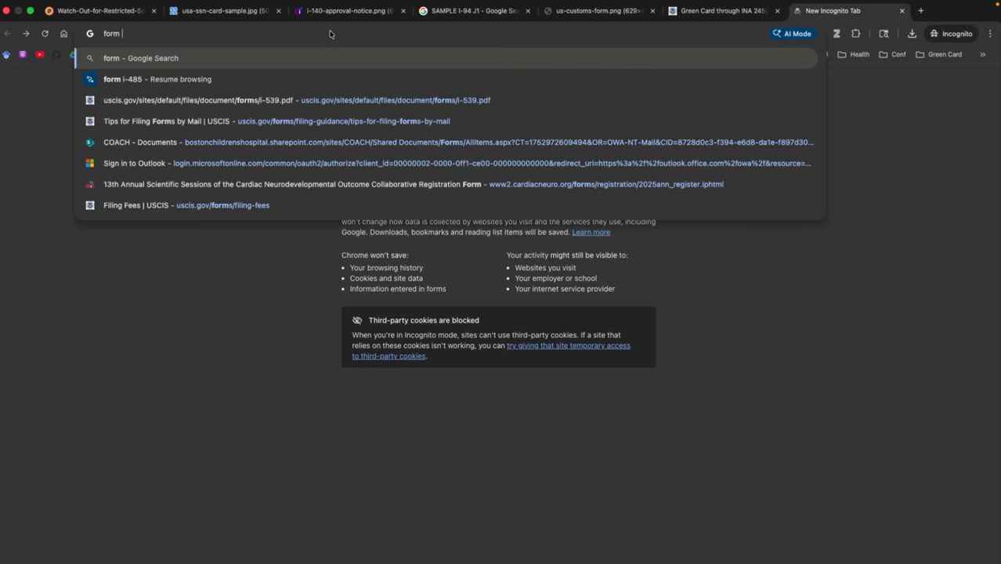
{"action": "type", "text": " i-48"}
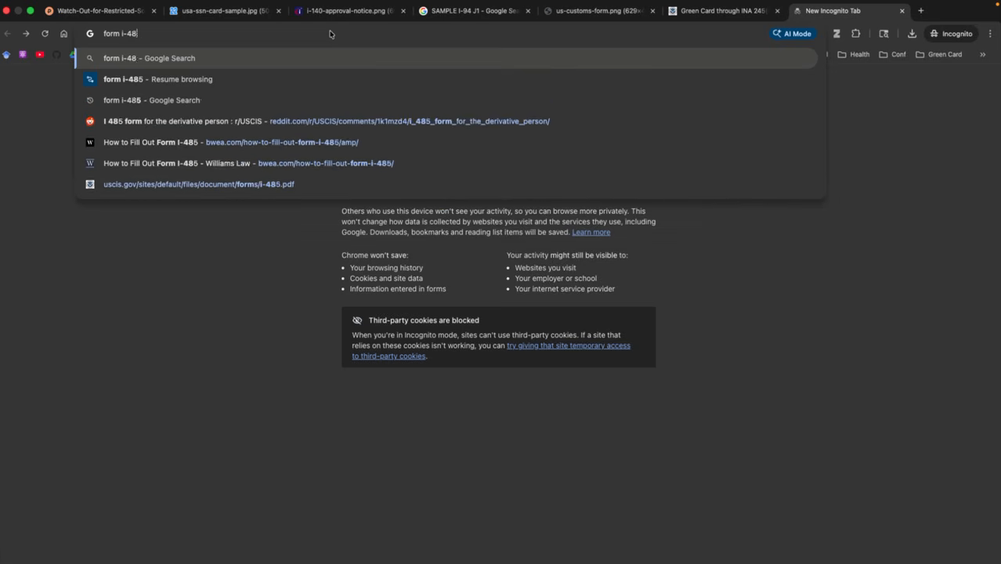
{"action": "type", "text": "5"}
{"action": "key", "text": "Return"}
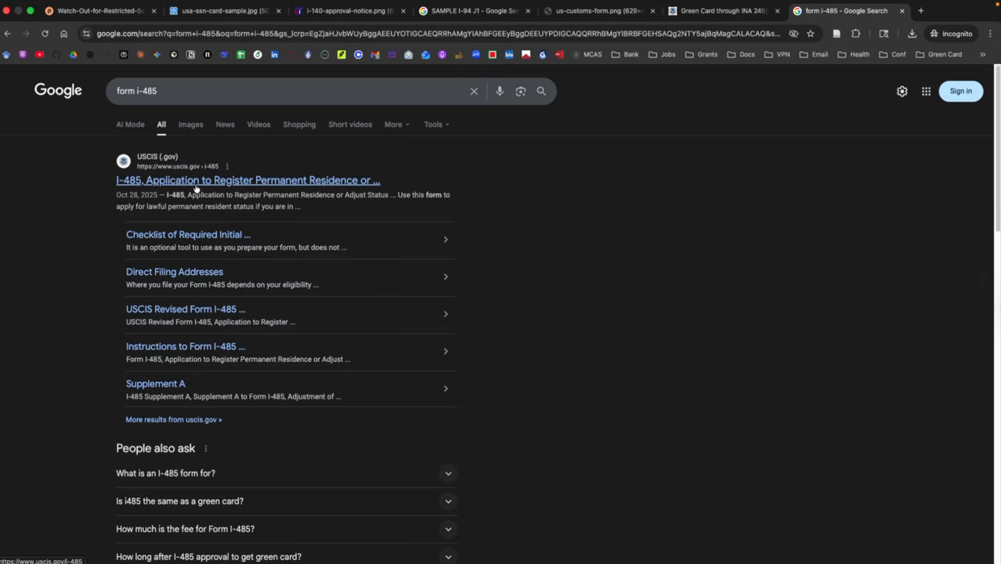
{"action": "left_click", "coordinate": [195, 182]}
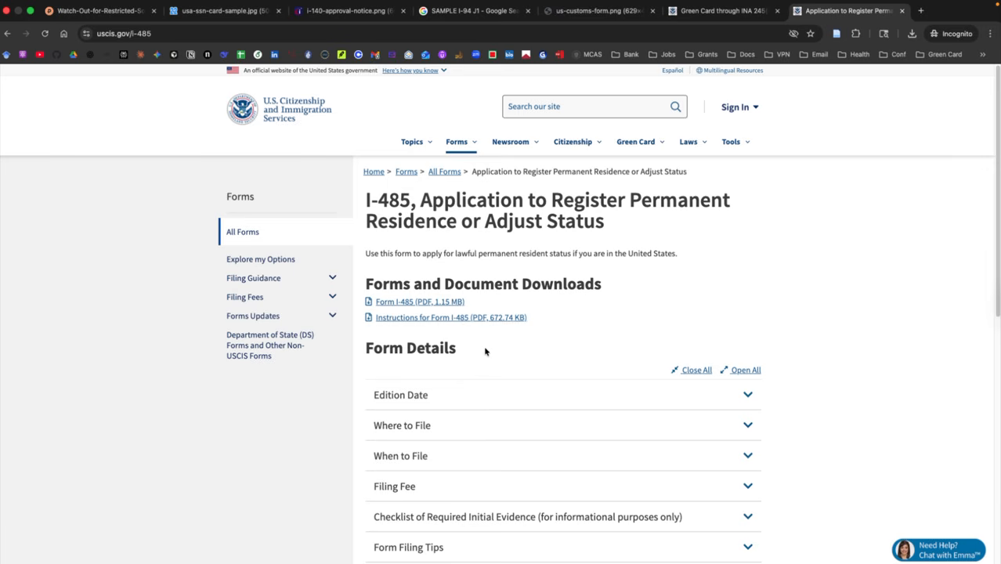
Step: Expand the Edition Date details and select the 01/20/25 edition date, then go to Acrobat
{"action": "left_click", "coordinate": [562, 399]}
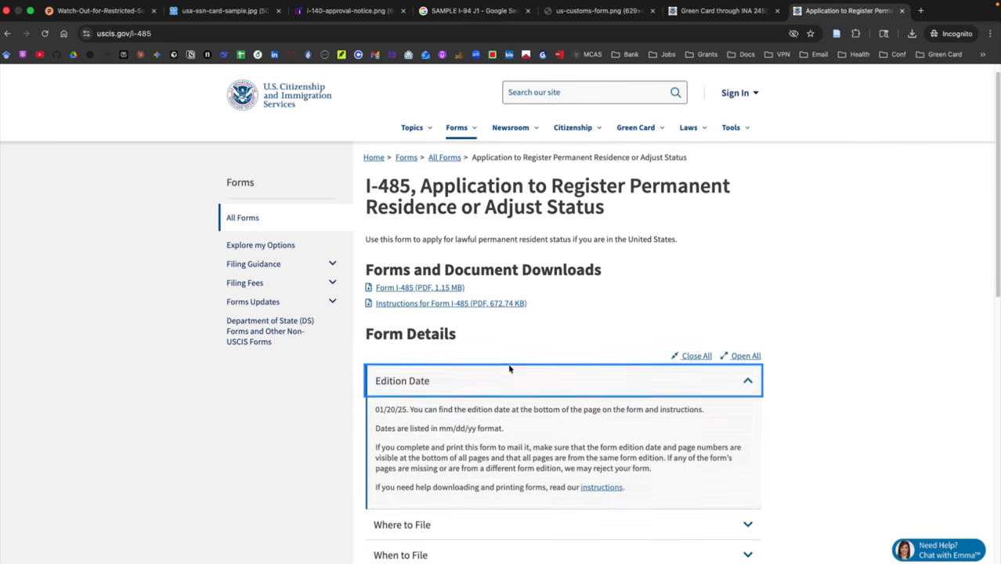
{"action": "scroll", "coordinate": [509, 364], "scroll_direction": "down", "scroll_amount": 1}
{"action": "left_click_drag", "start_coordinate": [375, 406], "coordinate": [405, 406]}
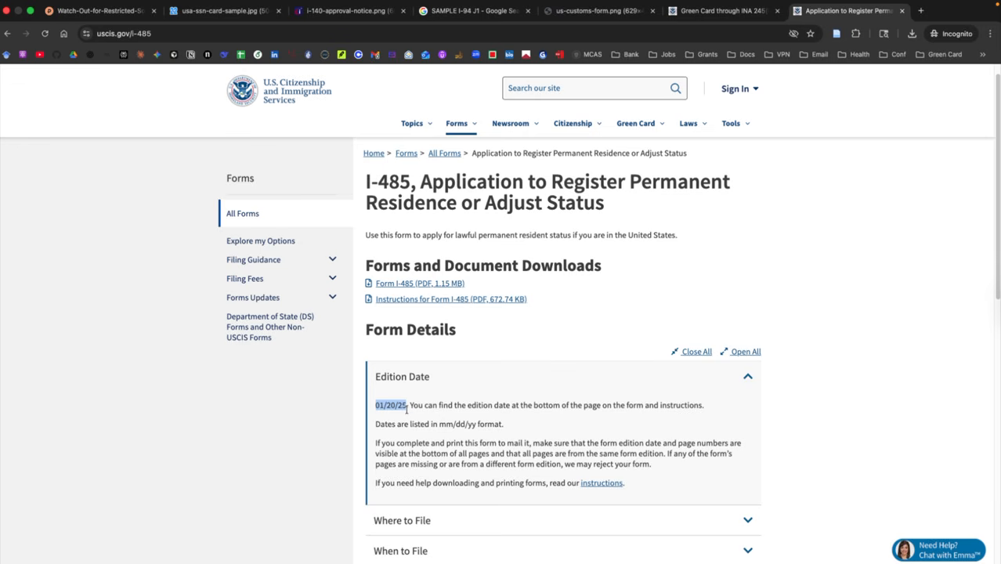
{"action": "left_click", "coordinate": [407, 409]}
{"action": "left_click_drag", "start_coordinate": [407, 406], "coordinate": [375, 406]}
{"action": "key", "text": "ctrl+Left"}
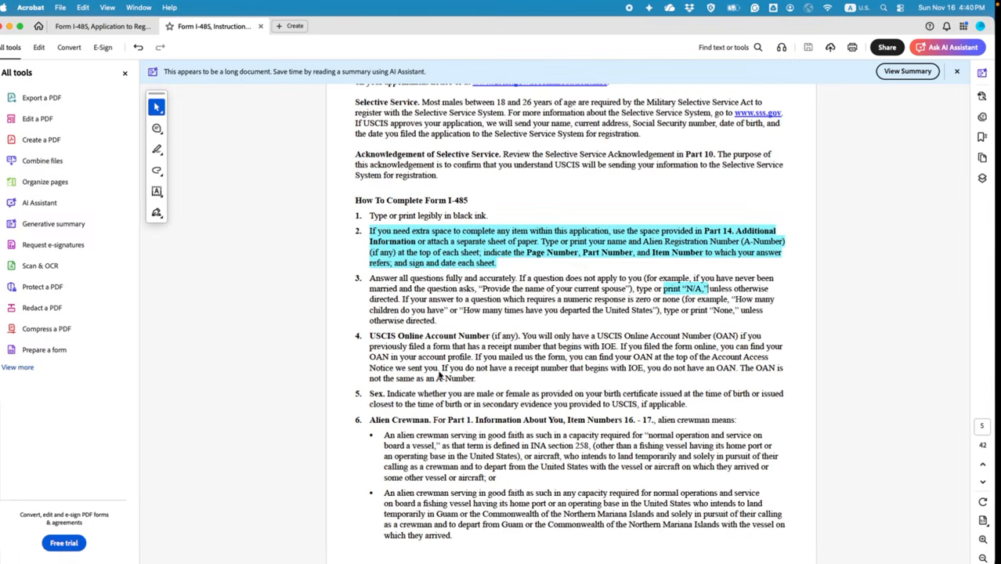
Step: Open the Form I-485 application PDF and check its page 1 footer edition date
{"action": "left_click", "coordinate": [109, 26]}
{"action": "scroll", "coordinate": [947, 517], "scroll_direction": "down", "scroll_amount": 3}
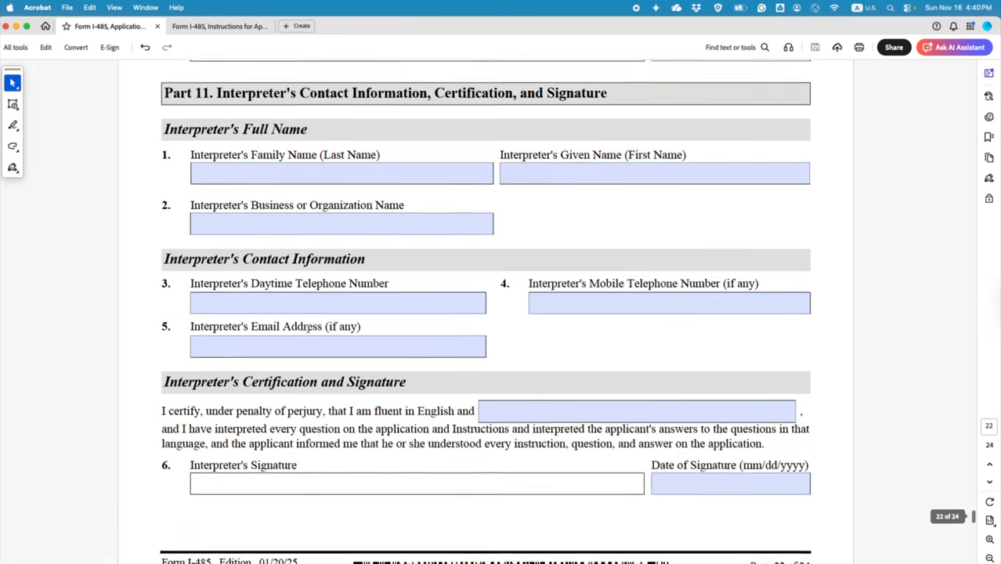
{"action": "scroll", "coordinate": [948, 517], "scroll_direction": "up", "scroll_amount": 10}
{"action": "left_click_drag", "start_coordinate": [974, 505], "coordinate": [974, 67]}
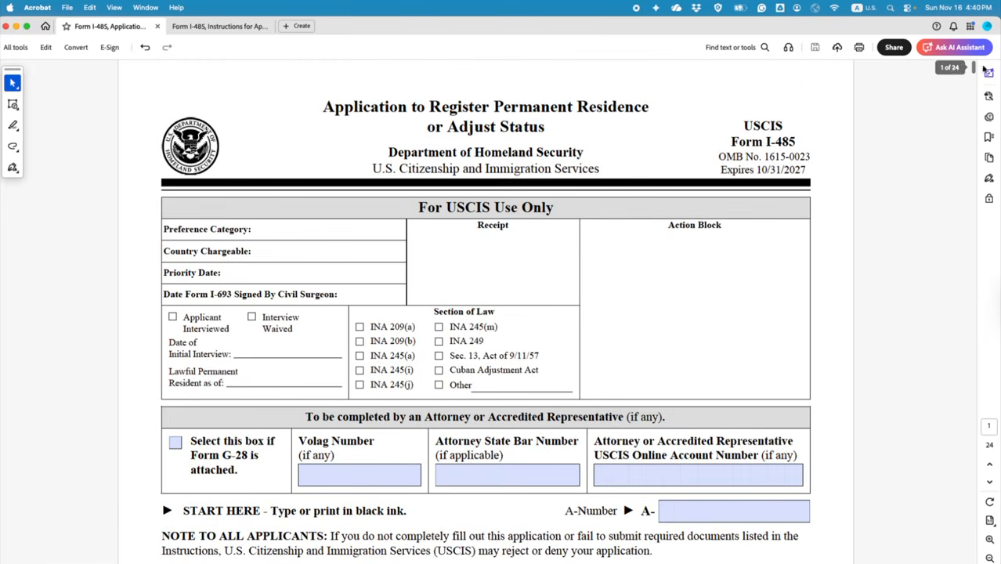
{"action": "scroll", "coordinate": [346, 373], "scroll_direction": "down", "scroll_amount": 15}
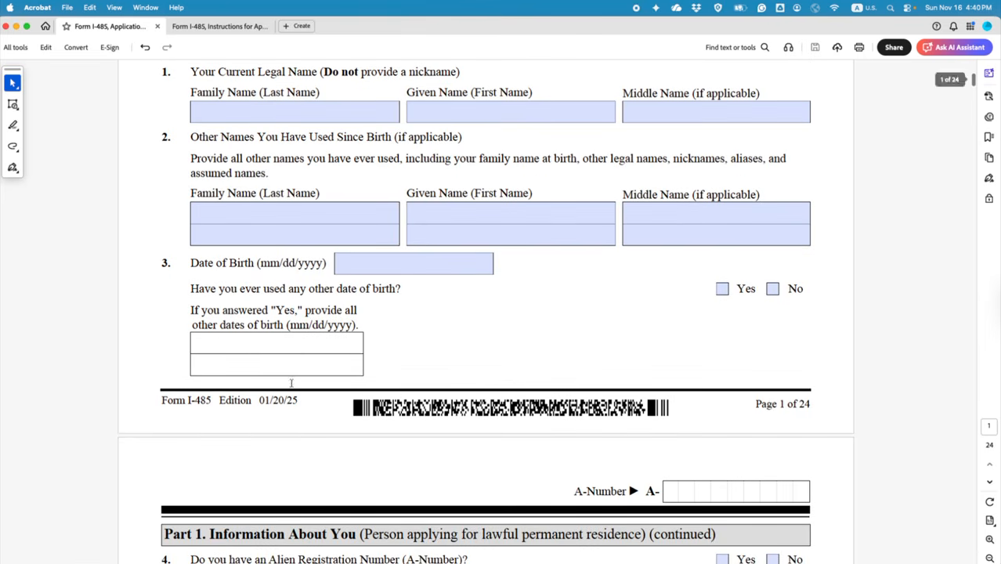
{"action": "mouse_move", "coordinate": [219, 400]}
{"action": "left_mouse_down"}
{"action": "mouse_move", "coordinate": [297, 401]}
{"action": "mouse_move", "coordinate": [220, 400]}
{"action": "left_mouse_up"}
{"action": "left_click", "coordinate": [310, 404]}
Step: Compare with the 01/20/25 edition date shown on the USCIS page
{"action": "key", "text": "ctrl+Right"}
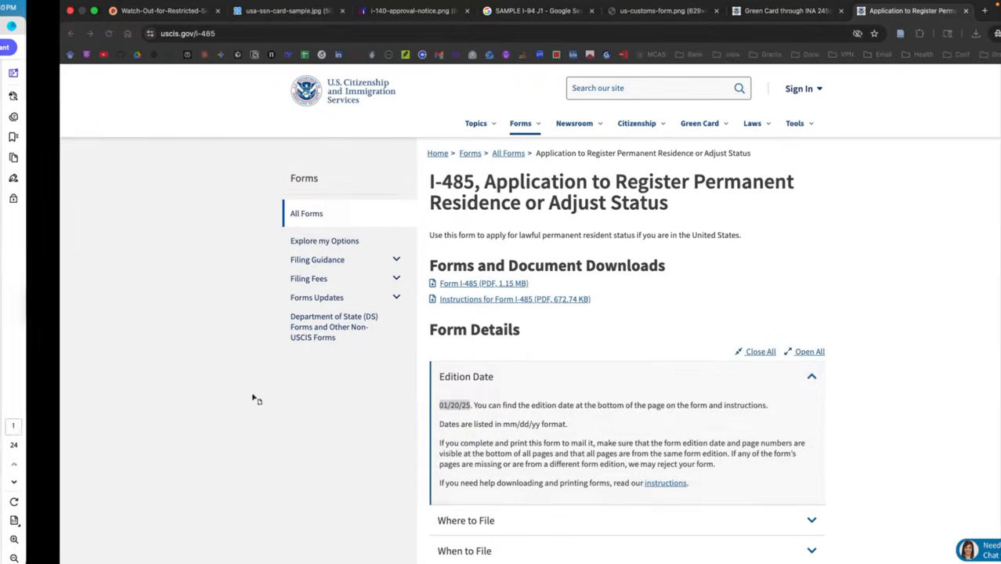
{"action": "left_click", "coordinate": [417, 385]}
{"action": "left_click", "coordinate": [392, 381]}
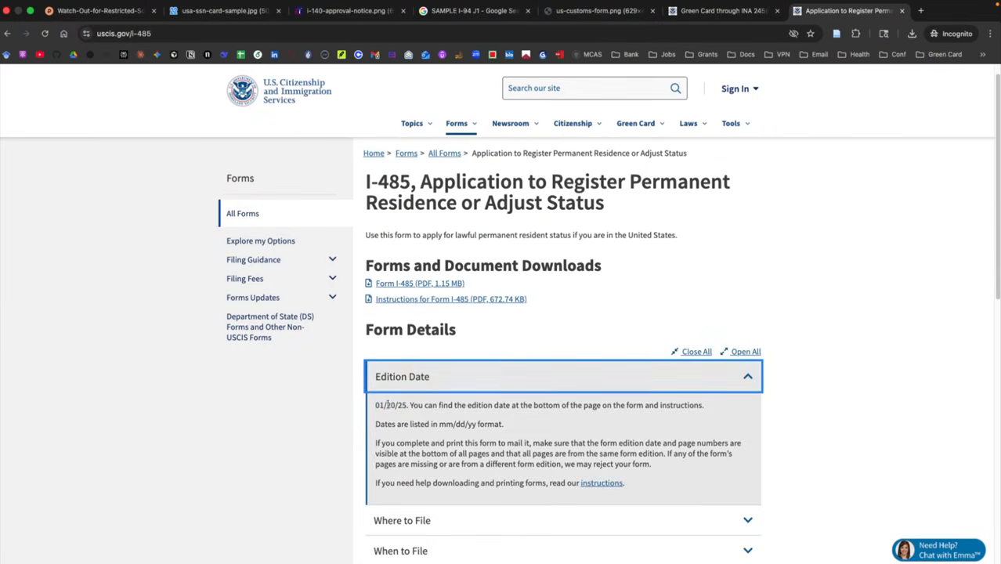
{"action": "left_click_drag", "start_coordinate": [374, 405], "coordinate": [408, 405]}
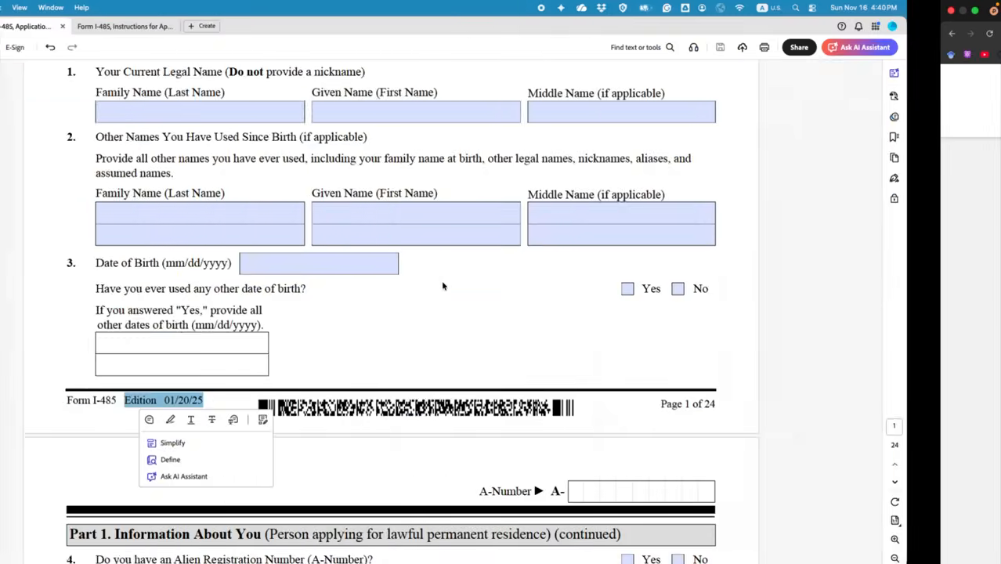
Step: Highlight the START HERE instruction line in cyan and focus the A-Number field
{"action": "scroll", "coordinate": [489, 319], "scroll_direction": "up", "scroll_amount": 3}
{"action": "scroll", "coordinate": [593, 287], "scroll_direction": "up", "scroll_amount": 5}
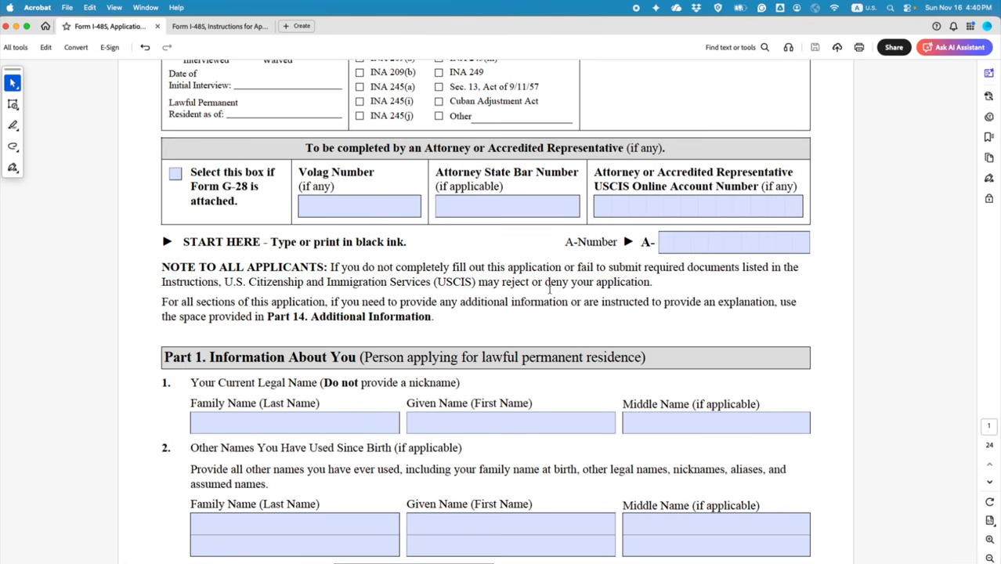
{"action": "scroll", "coordinate": [517, 275], "scroll_direction": "up", "scroll_amount": 5}
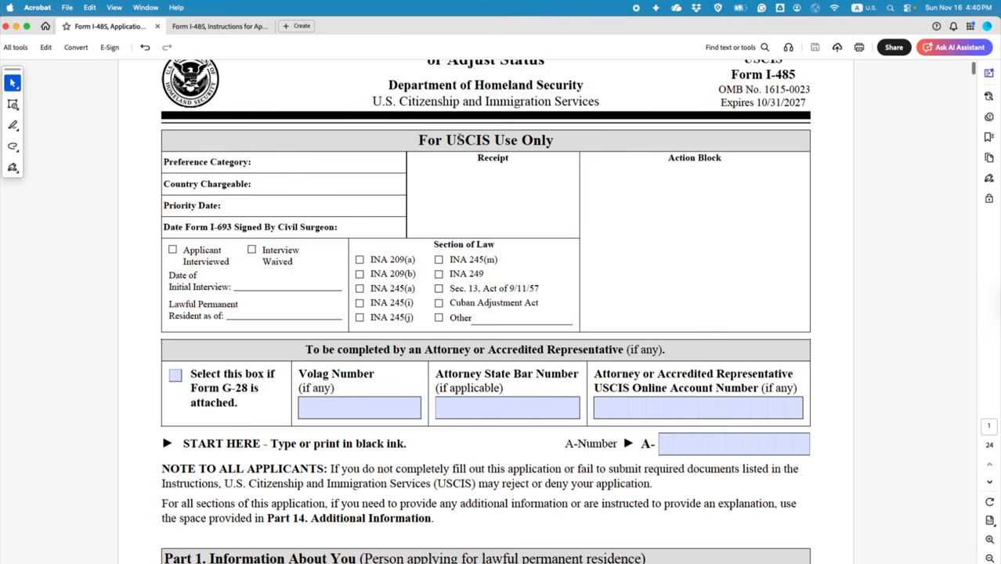
{"action": "scroll", "coordinate": [533, 173], "scroll_direction": "down", "scroll_amount": 4}
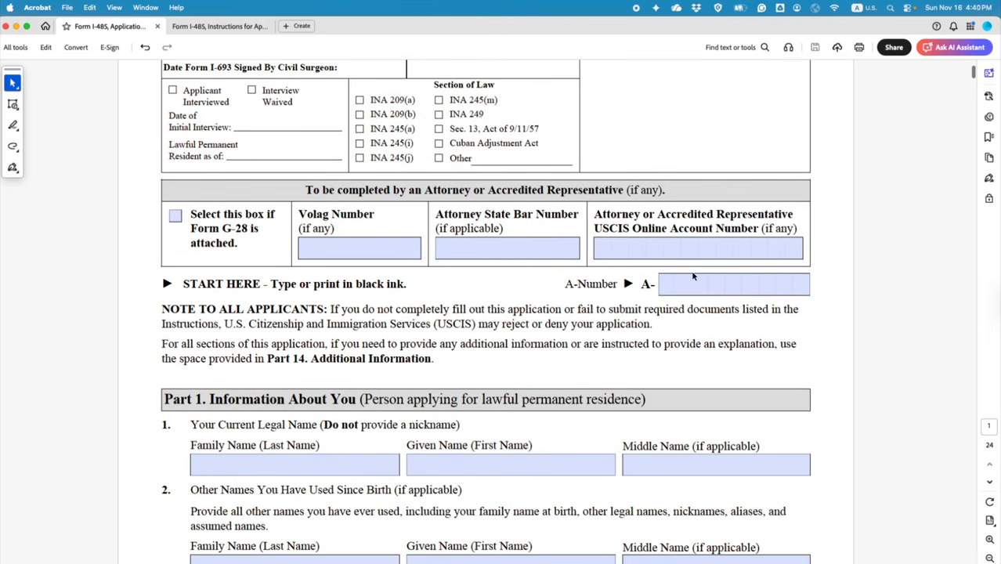
{"action": "scroll", "coordinate": [693, 276], "scroll_direction": "down", "scroll_amount": 1}
{"action": "left_click_drag", "start_coordinate": [182, 234], "coordinate": [405, 234]}
{"action": "left_click", "coordinate": [450, 254]}
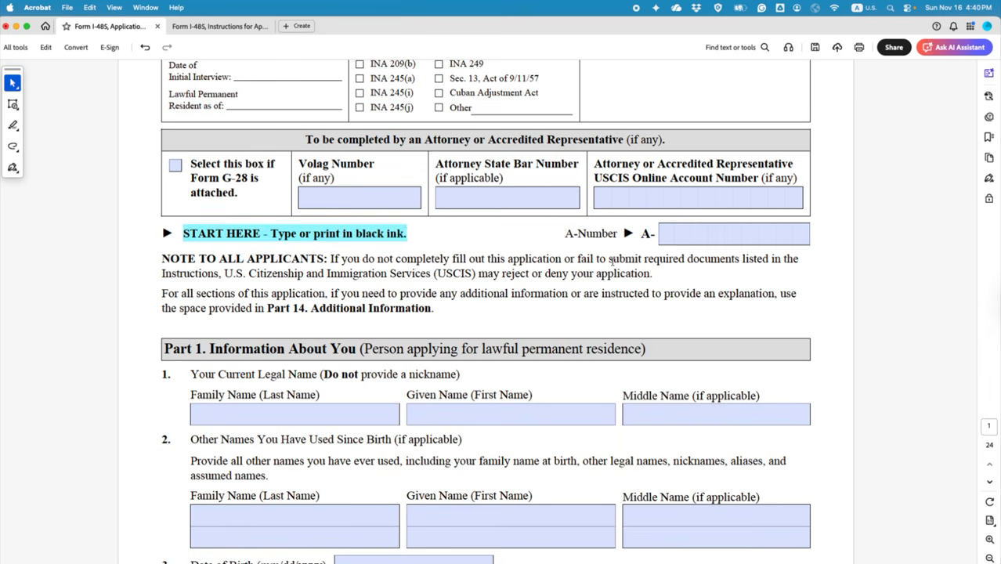
{"action": "left_click", "coordinate": [670, 235]}
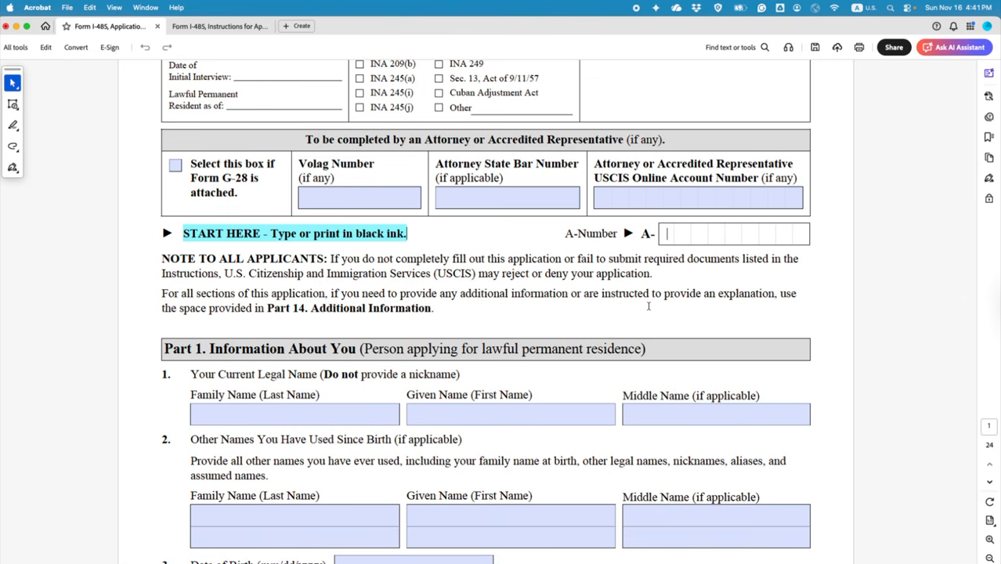
Step: Find the beneficiary's A-Number on the sample I-140 approval notice, then return to Acrobat
{"action": "key", "text": "ctrl+Right"}
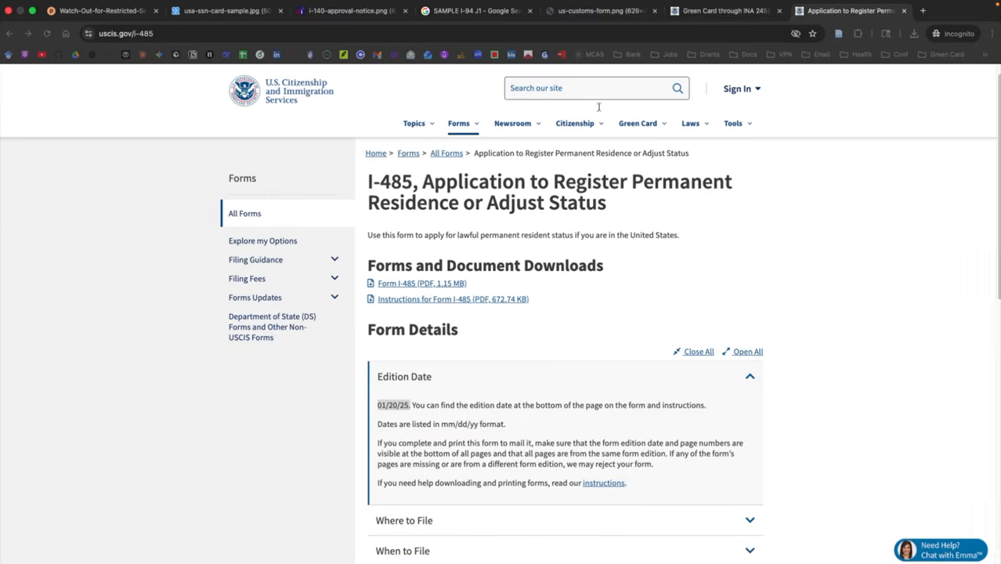
{"action": "left_click", "coordinate": [349, 11]}
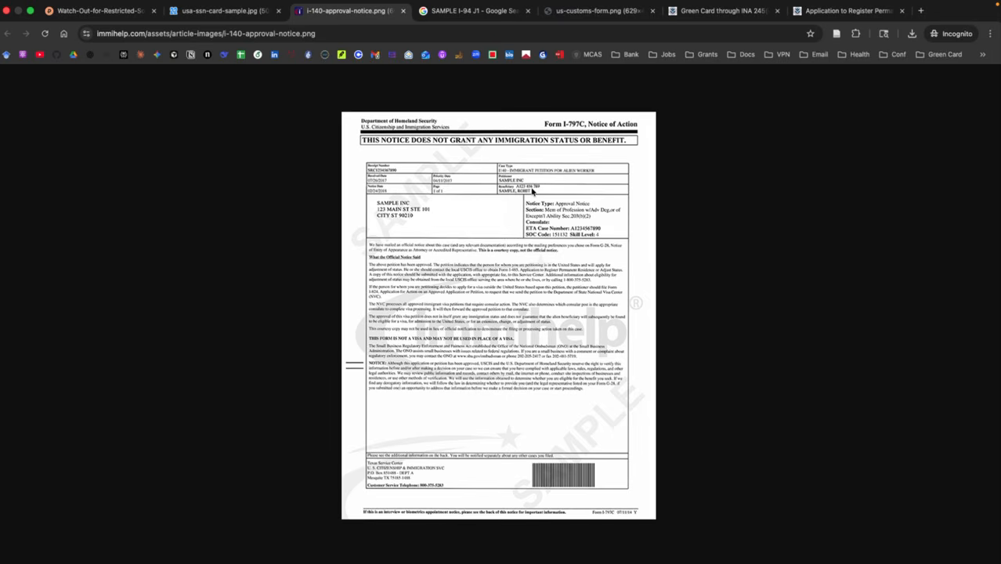
{"action": "scroll", "coordinate": [532, 191], "scroll_direction": "up", "scroll_amount": 5}
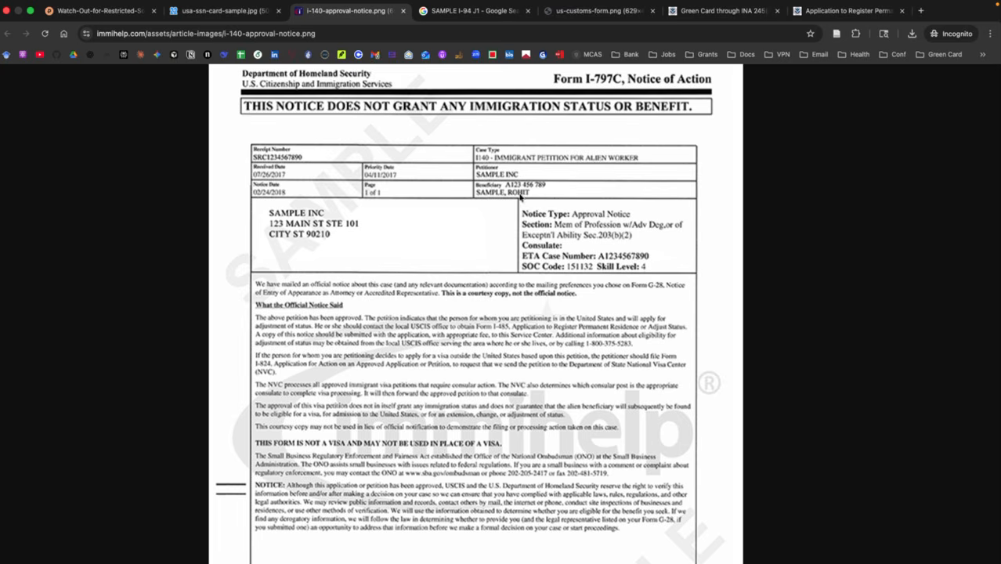
{"action": "scroll", "coordinate": [530, 192], "scroll_direction": "down", "scroll_amount": 3}
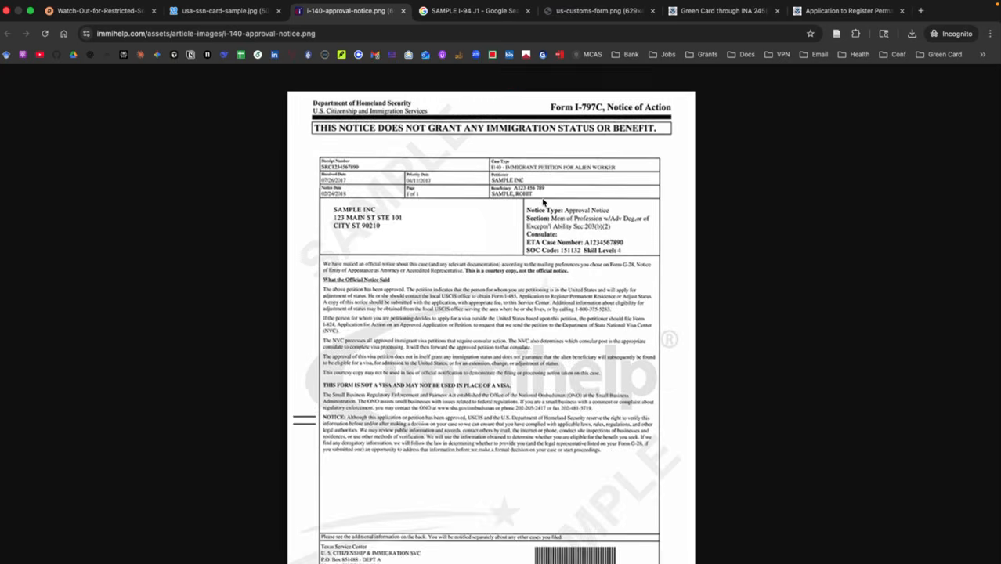
{"action": "key", "text": "ctrl+Left"}
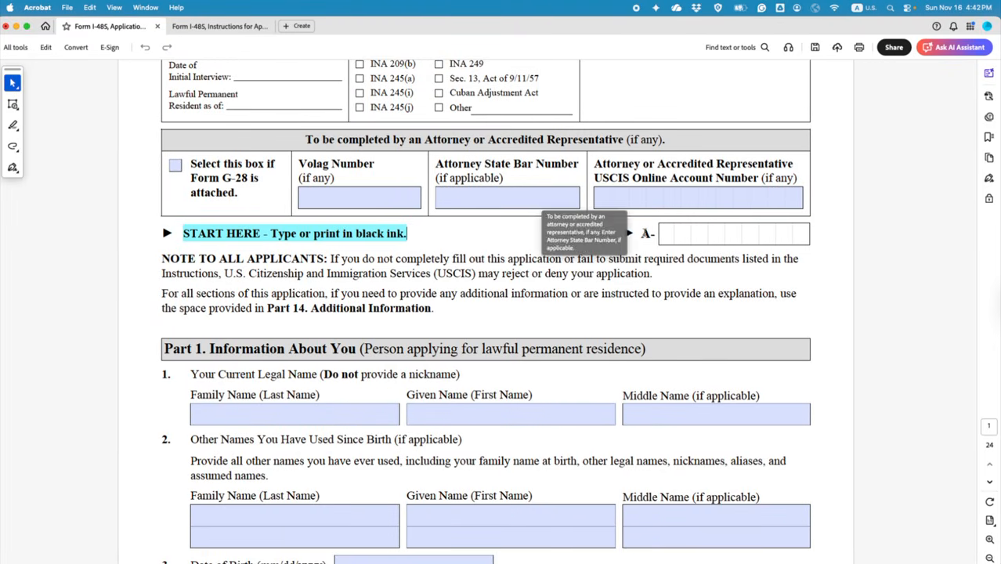
Step: Enter A-Number 123456789 and family name DOE
{"action": "type", "text": "12"}
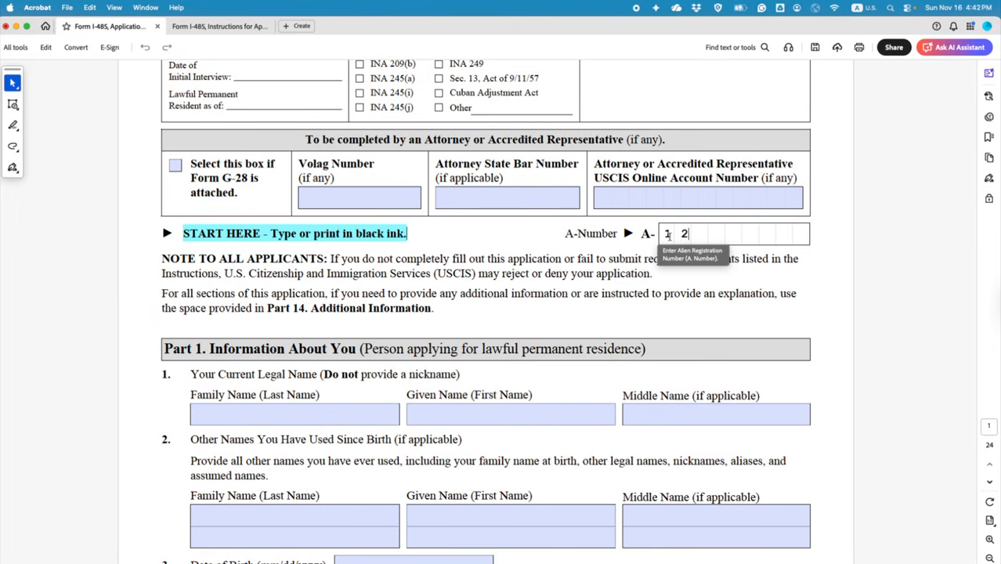
{"action": "type", "text": "3456789"}
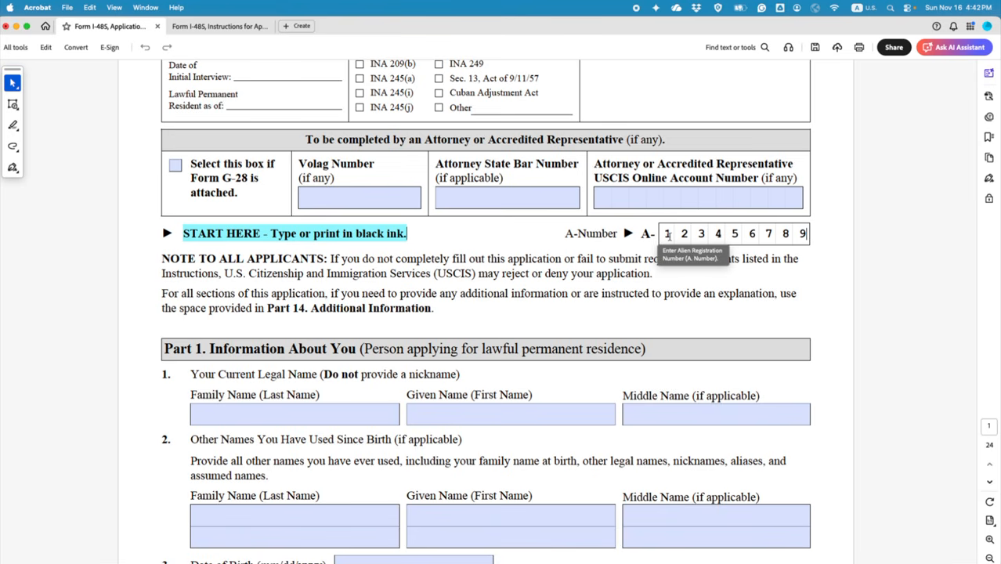
{"action": "scroll", "coordinate": [726, 306], "scroll_direction": "down", "scroll_amount": 5}
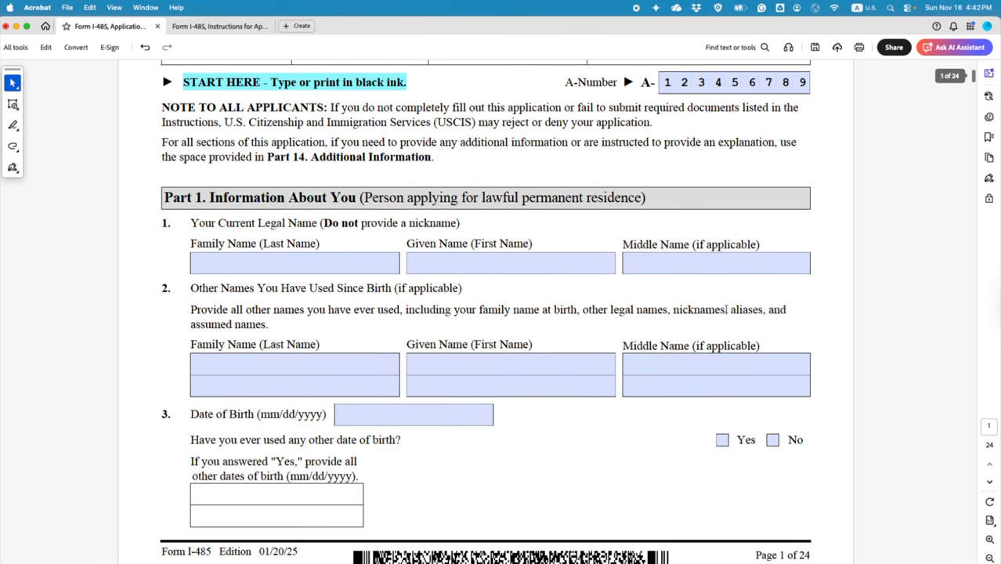
{"action": "left_click", "coordinate": [292, 269]}
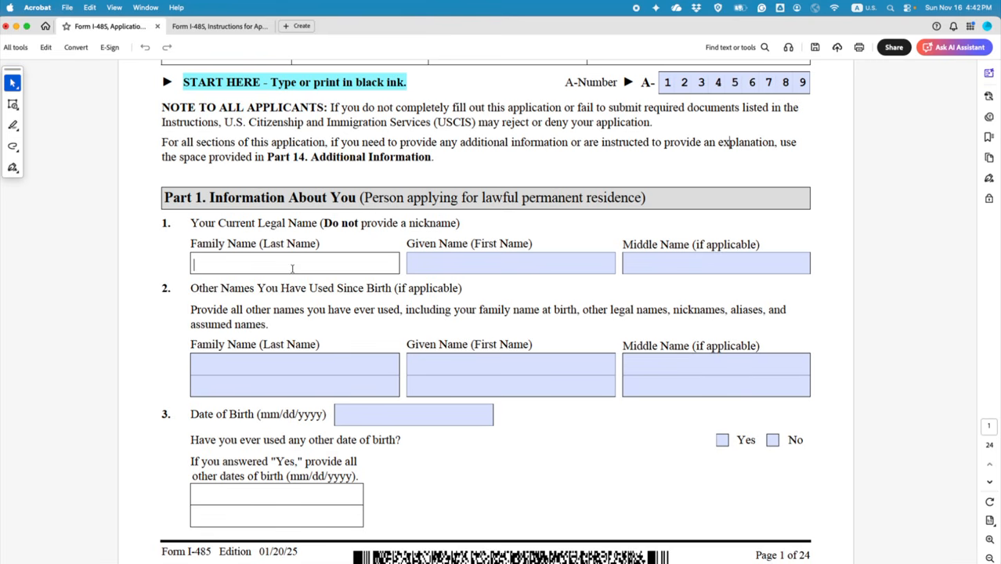
{"action": "type", "text": "Doe"}
{"action": "key", "text": "BackSpace"}
{"action": "key", "text": "BackSpace"}
{"action": "key", "text": "BackSpace"}
{"action": "type", "text": "DOE"}
Step: Enter JOHN as the given name and leave the middle name blank
{"action": "left_click", "coordinate": [459, 264]}
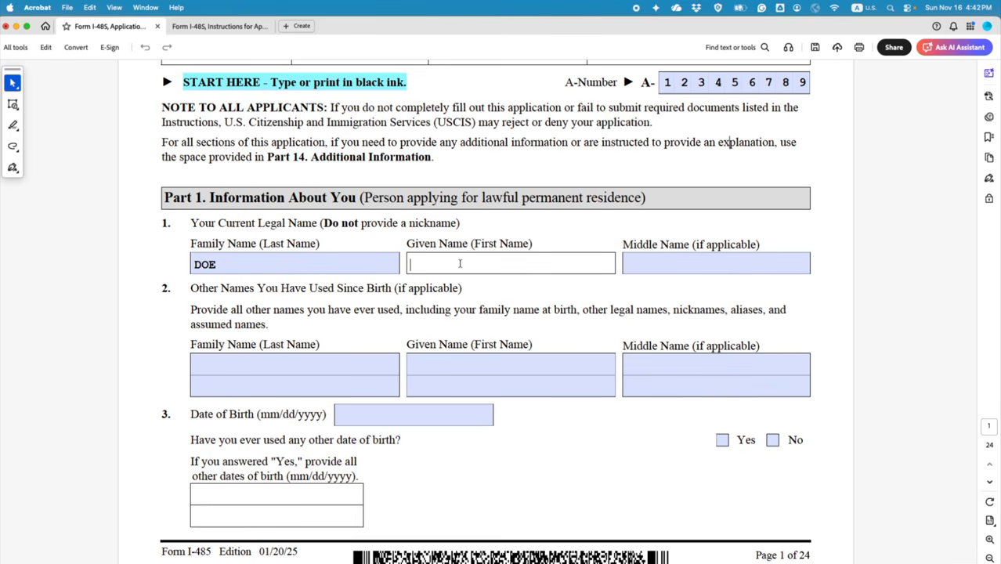
{"action": "type", "text": "JOHN"}
{"action": "left_click", "coordinate": [656, 266]}
{"action": "left_click", "coordinate": [662, 292]}
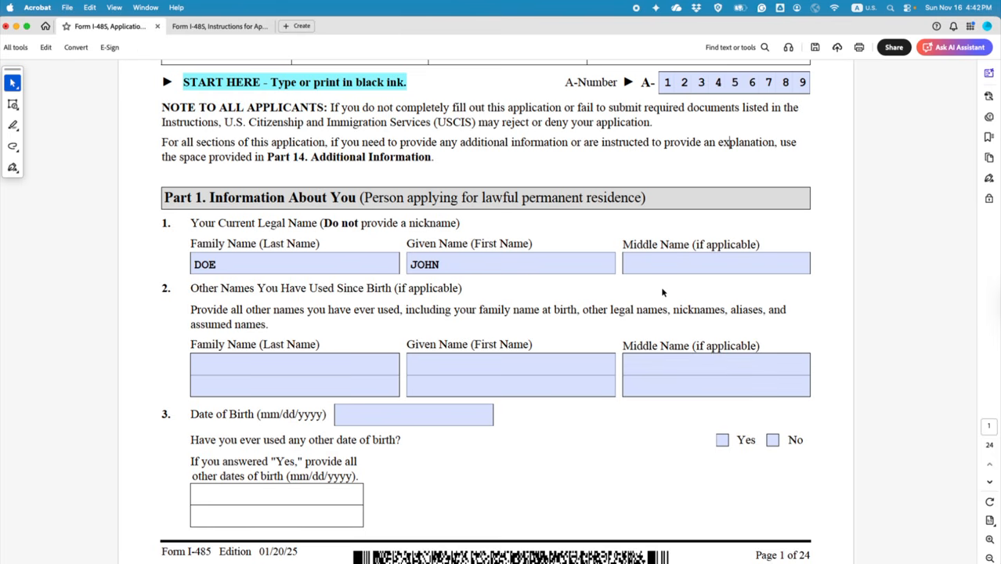
{"action": "scroll", "coordinate": [617, 284], "scroll_direction": "down", "scroll_amount": 2}
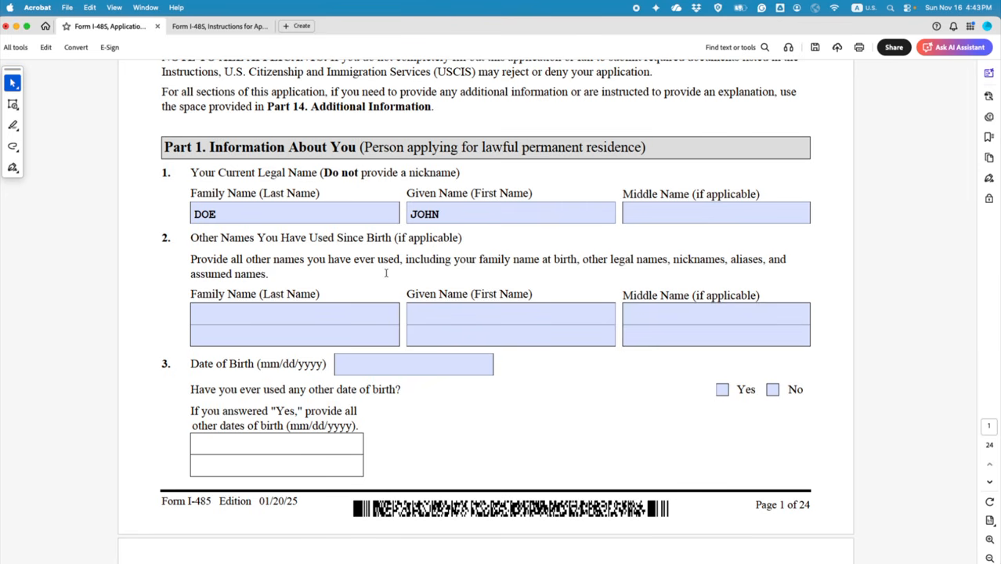
{"action": "left_click", "coordinate": [345, 313]}
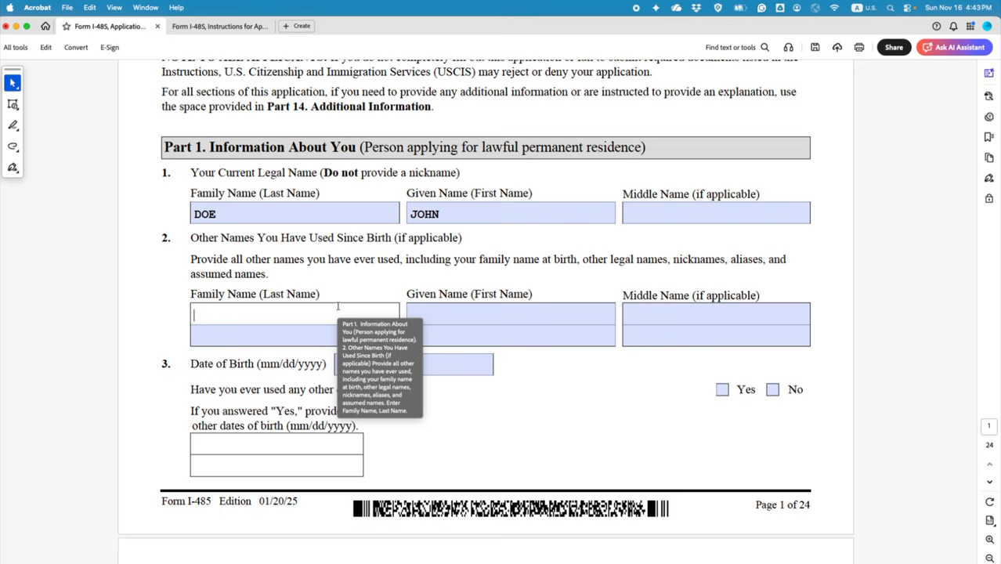
Step: Enter N A in item 2's other family name and given name fields
{"action": "type", "text": "N"}
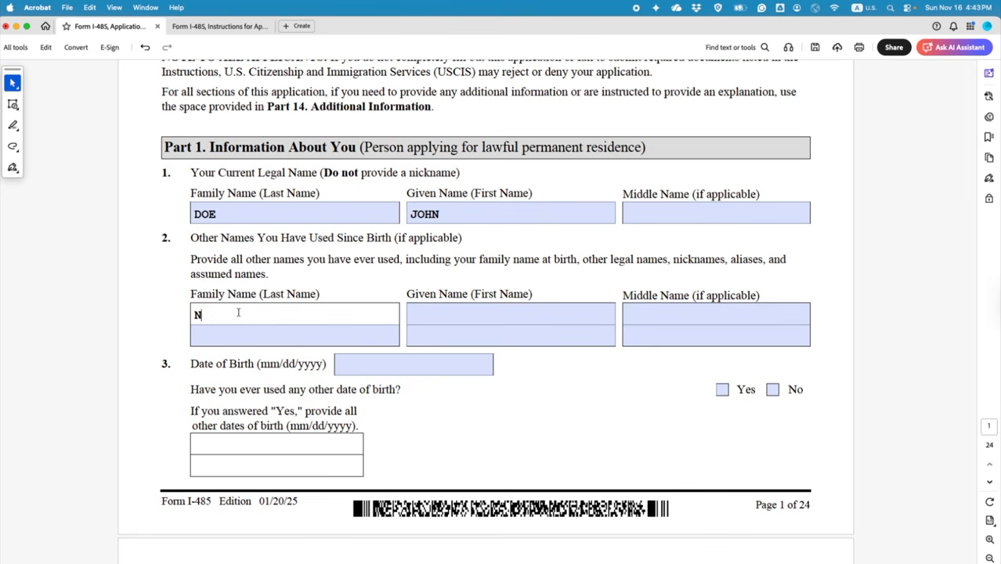
{"action": "scroll", "coordinate": [238, 312], "scroll_direction": "up", "scroll_amount": 1}
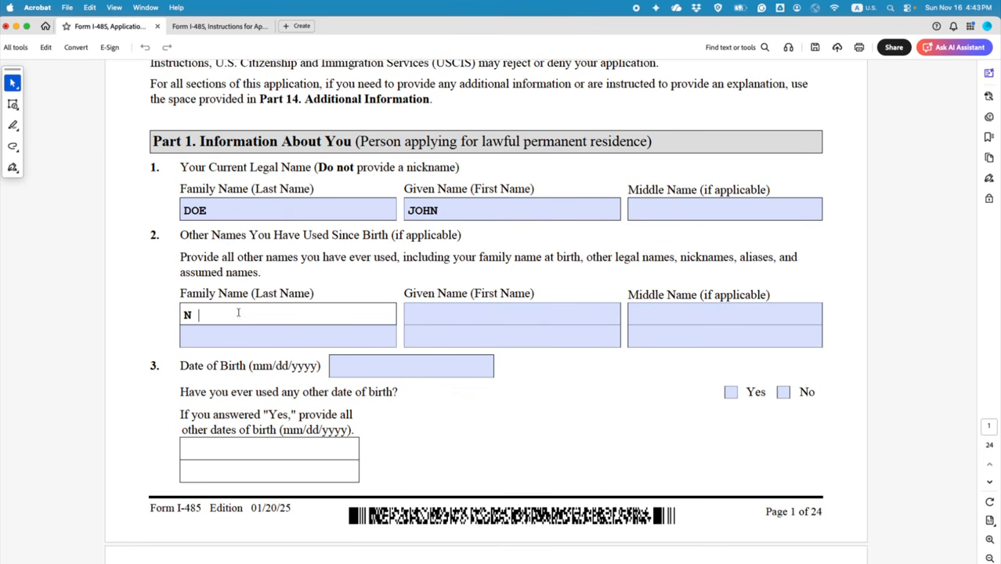
{"action": "type", "text": "A"}
{"action": "left_click", "coordinate": [445, 315]}
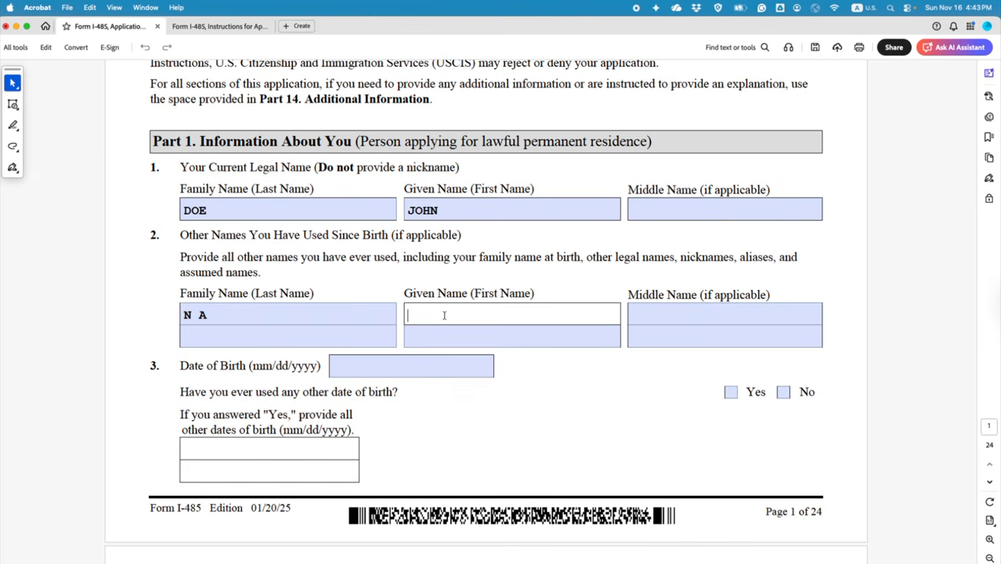
{"action": "type", "text": "A"}
{"action": "key", "text": "BackSpace"}
{"action": "type", "text": "N A"}
{"action": "left_click", "coordinate": [617, 411]}
{"action": "scroll", "coordinate": [616, 411], "scroll_direction": "down", "scroll_amount": 2}
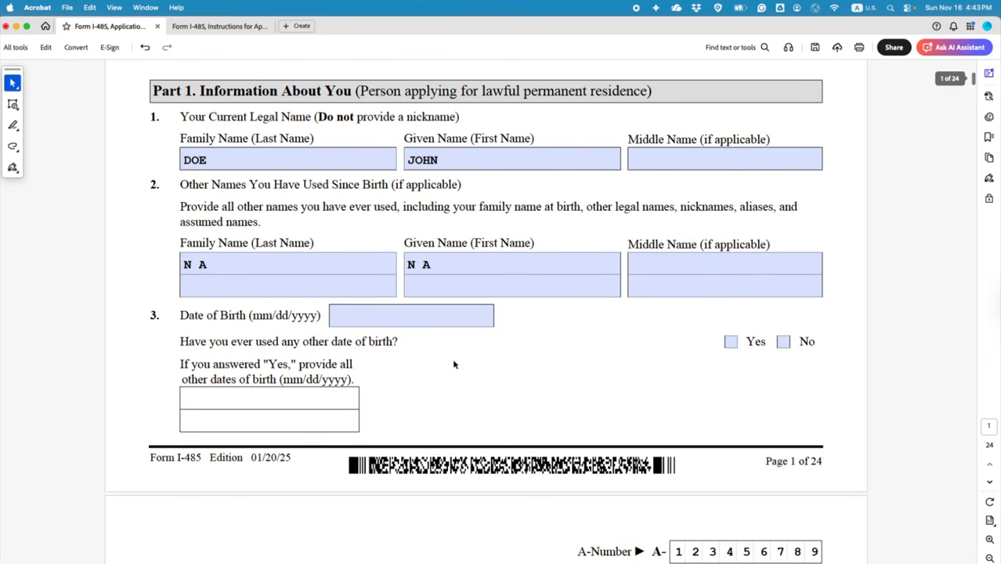
{"action": "left_click", "coordinate": [349, 316]}
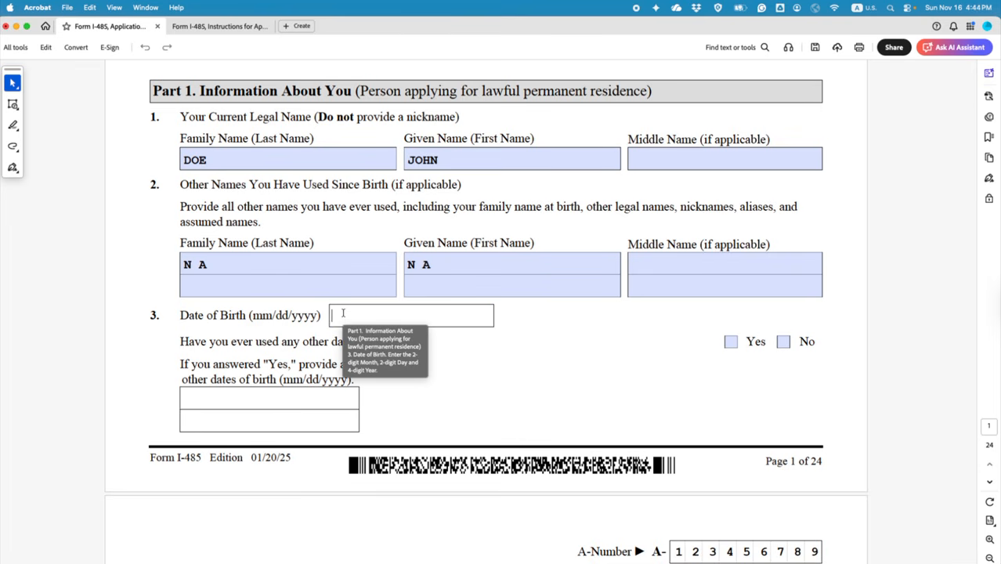
{"action": "type", "text": "05/"}
{"action": "type", "text": "06/19"}
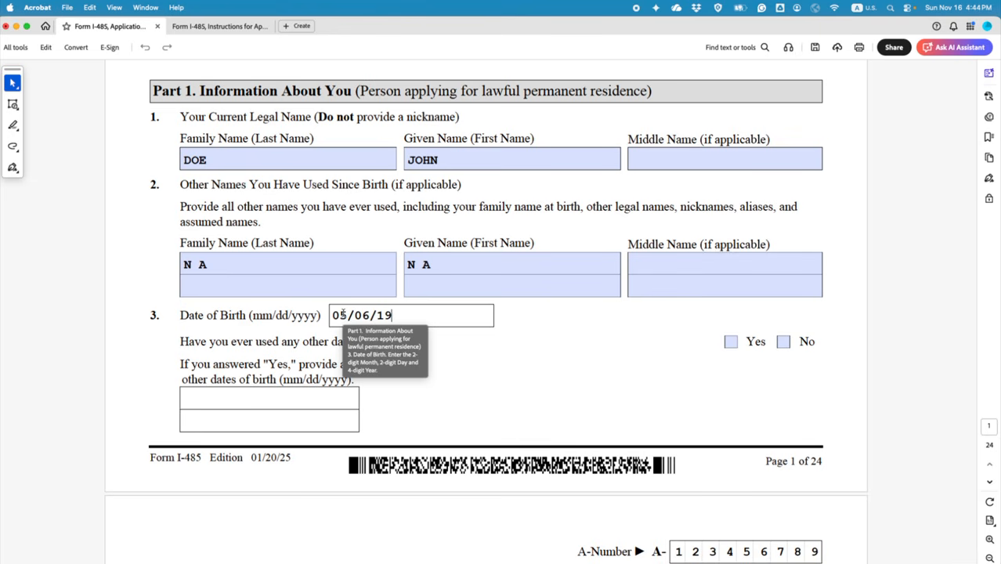
{"action": "type", "text": "90"}
{"action": "left_click", "coordinate": [484, 392]}
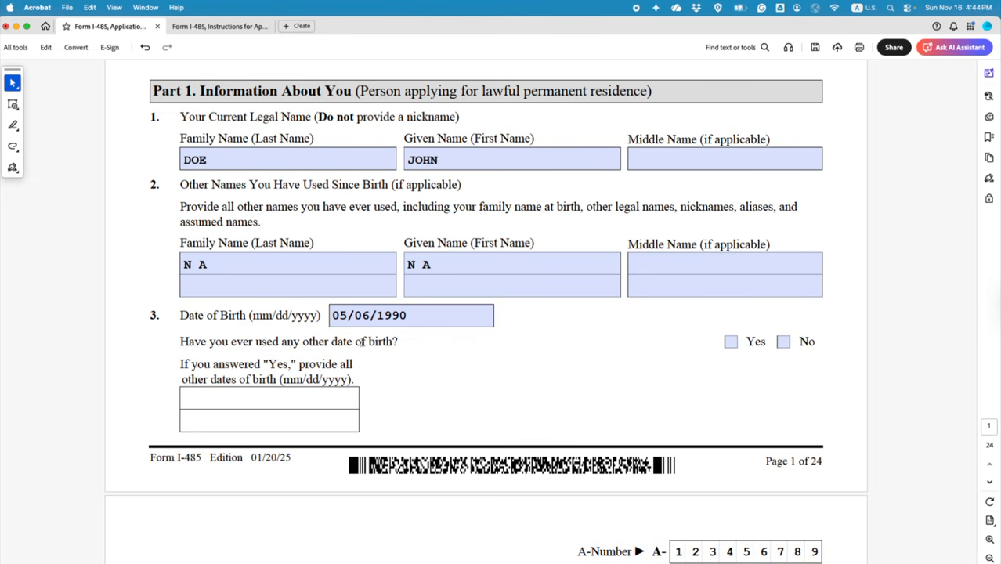
{"action": "left_click", "coordinate": [783, 342]}
Step: Note Part 1 item 3, then jump to page 24, Part 14 Additional Information
{"action": "left_click", "coordinate": [232, 396]}
{"action": "scroll", "coordinate": [498, 409], "scroll_direction": "down", "scroll_amount": 4}
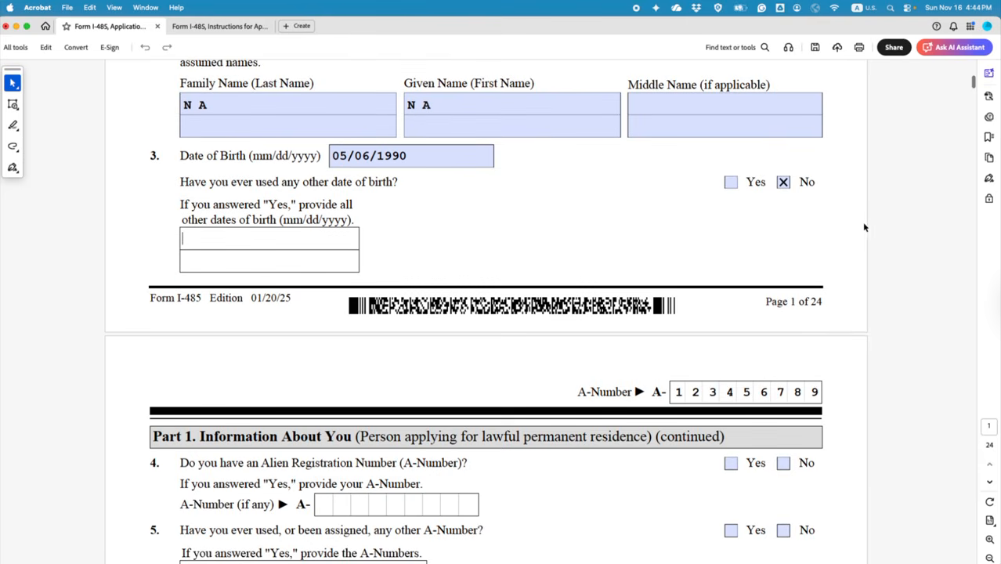
{"action": "scroll", "coordinate": [640, 223], "scroll_direction": "up", "scroll_amount": 1}
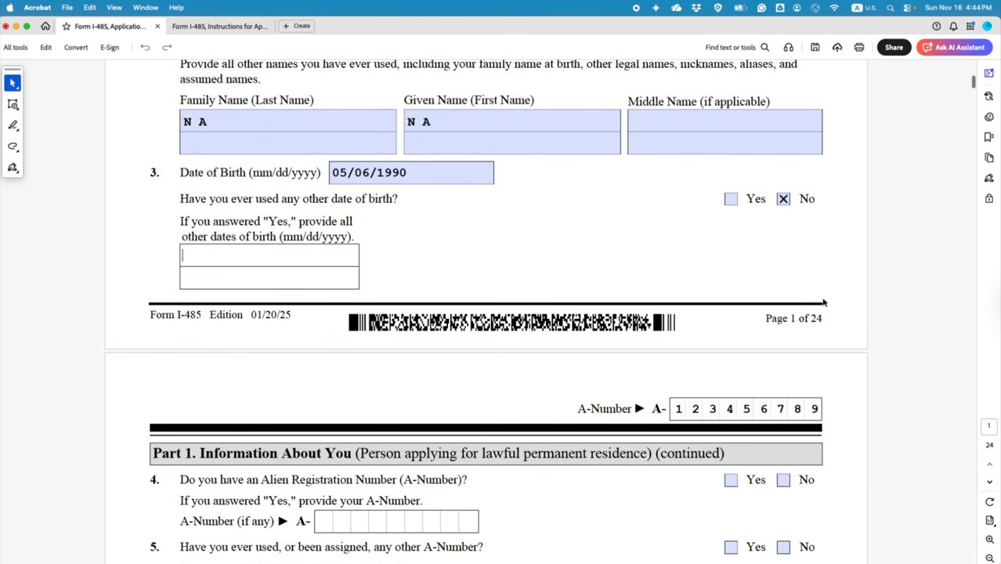
{"action": "left_click_drag", "start_coordinate": [766, 317], "coordinate": [797, 318]}
{"action": "scroll", "coordinate": [419, 235], "scroll_direction": "up", "scroll_amount": 5}
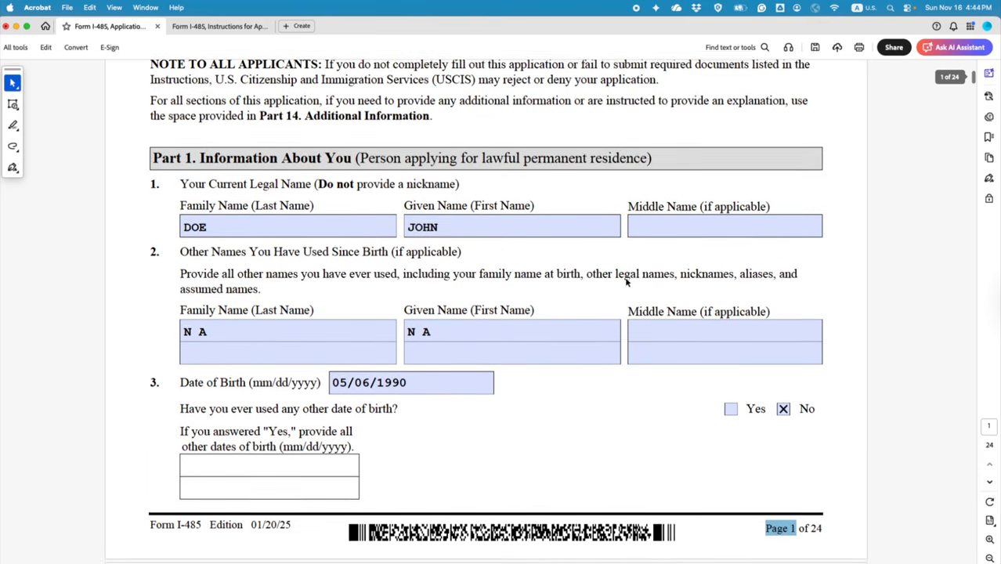
{"action": "left_click_drag", "start_coordinate": [152, 167], "coordinate": [196, 167]}
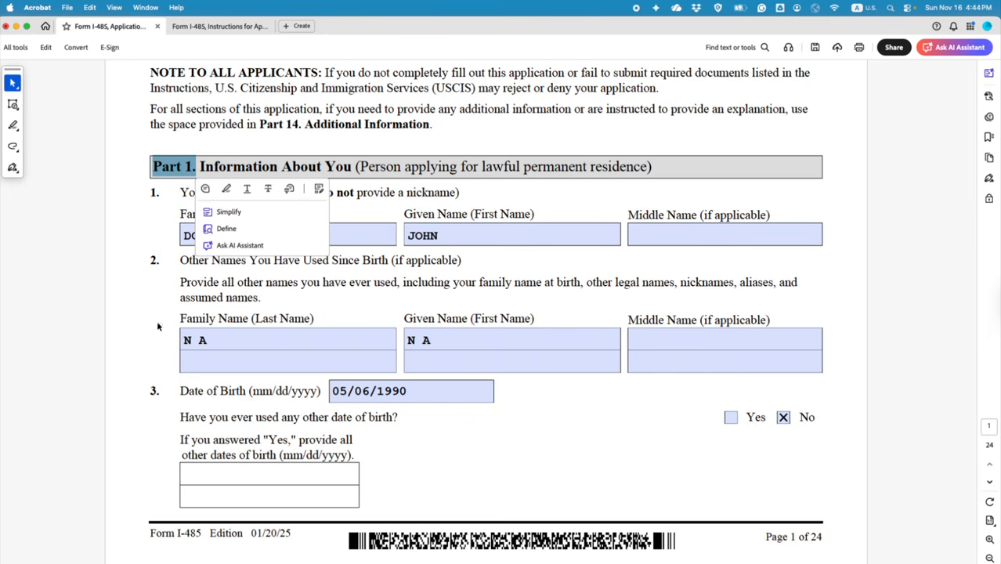
{"action": "left_click_drag", "start_coordinate": [152, 394], "coordinate": [161, 392]}
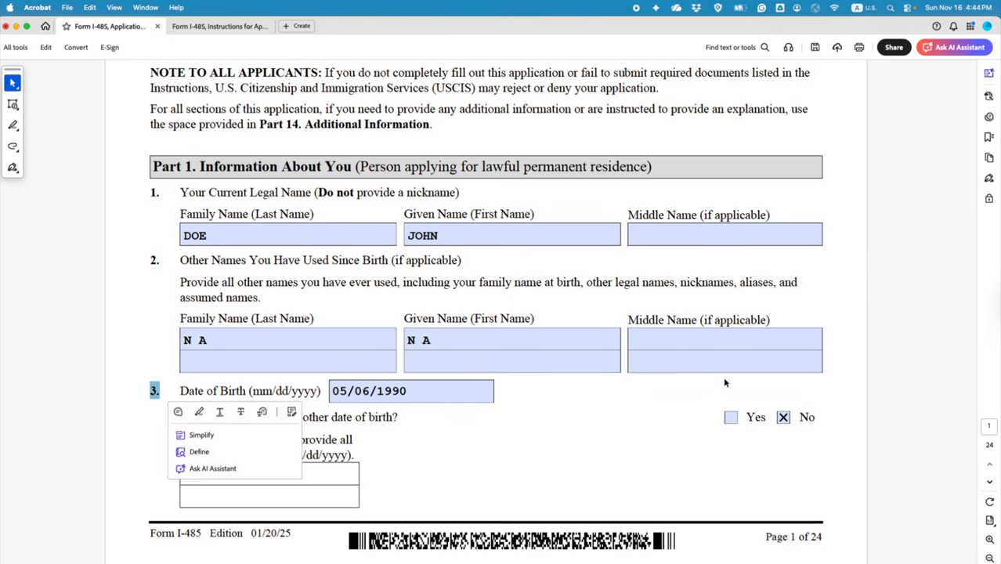
{"action": "scroll", "coordinate": [846, 294], "scroll_direction": "down", "scroll_amount": 2}
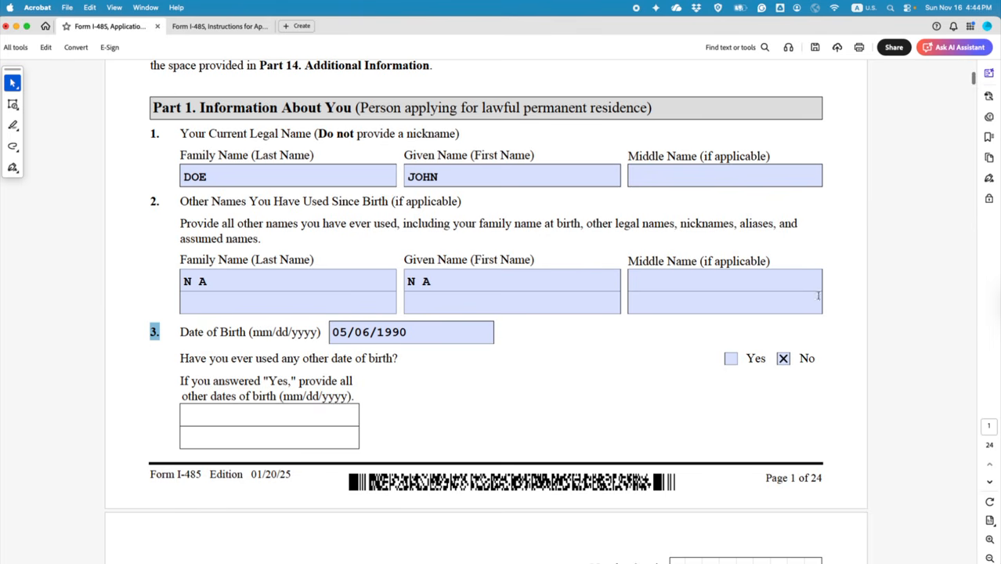
{"action": "left_click_drag", "start_coordinate": [972, 86], "coordinate": [978, 559]}
{"action": "scroll", "coordinate": [538, 382], "scroll_direction": "up", "scroll_amount": 3}
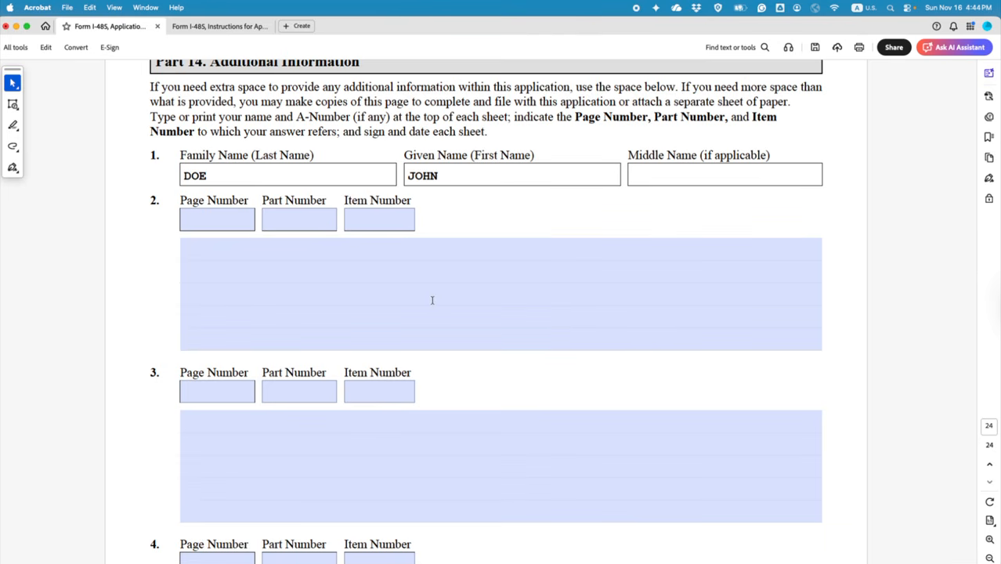
Step: Reference Page 1, Part 1, Item 3 with 'EXPLANATION OF HAVING MORE THAN ONE BIRTHDATE:' and save
{"action": "left_click", "coordinate": [224, 222]}
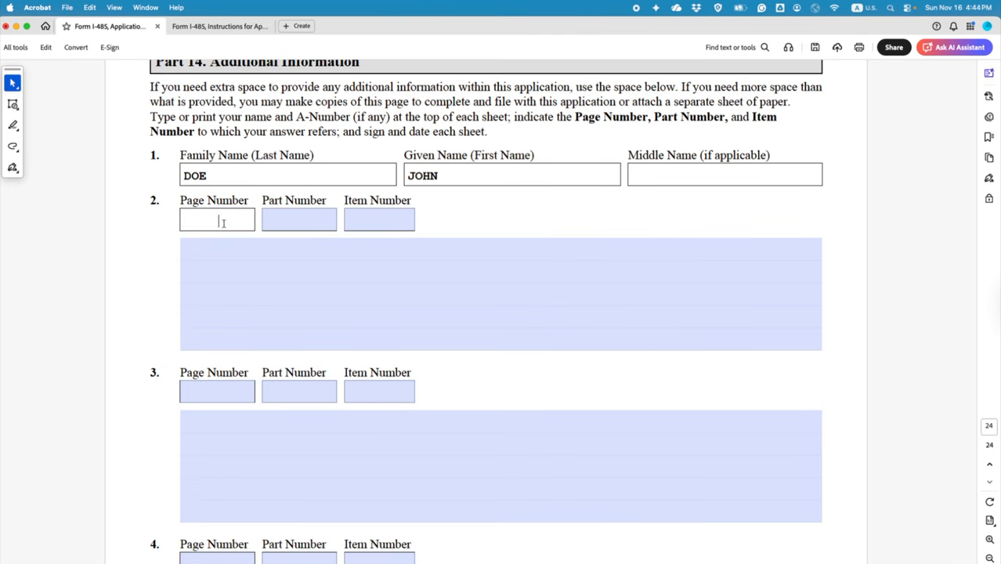
{"action": "type", "text": "1"}
{"action": "left_click", "coordinate": [304, 222]}
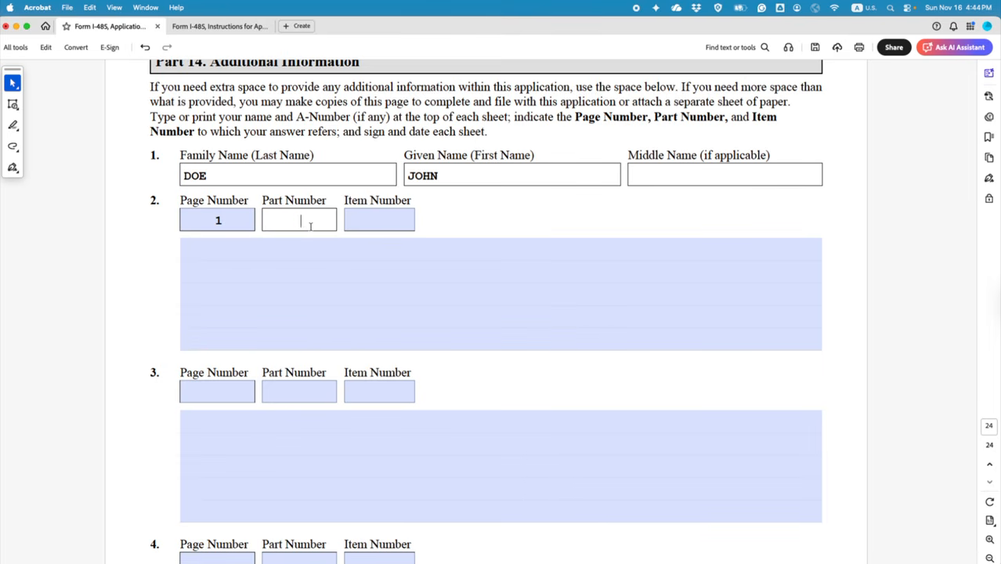
{"action": "type", "text": "1"}
{"action": "left_click", "coordinate": [380, 222]}
{"action": "type", "text": "3"}
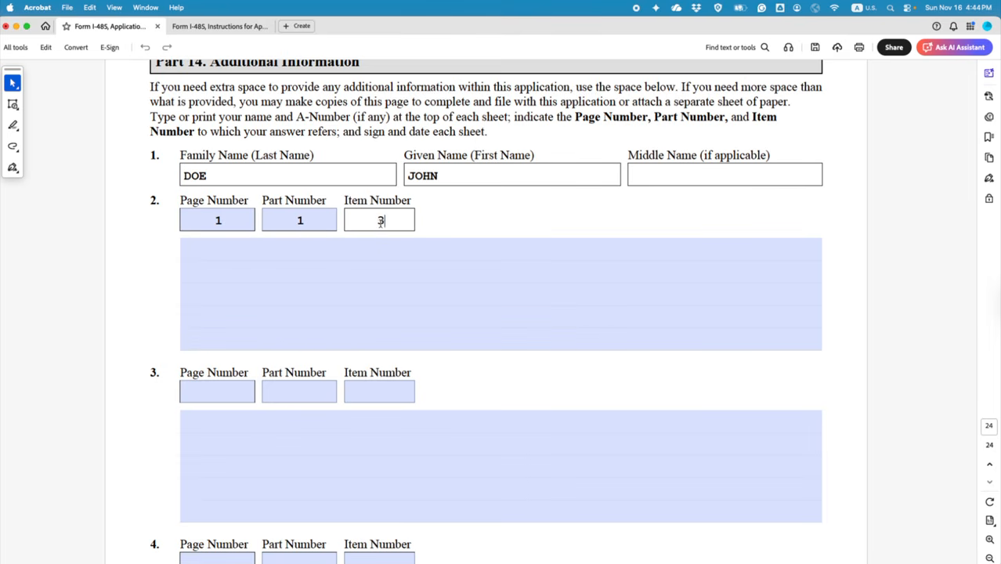
{"action": "left_click", "coordinate": [392, 286]}
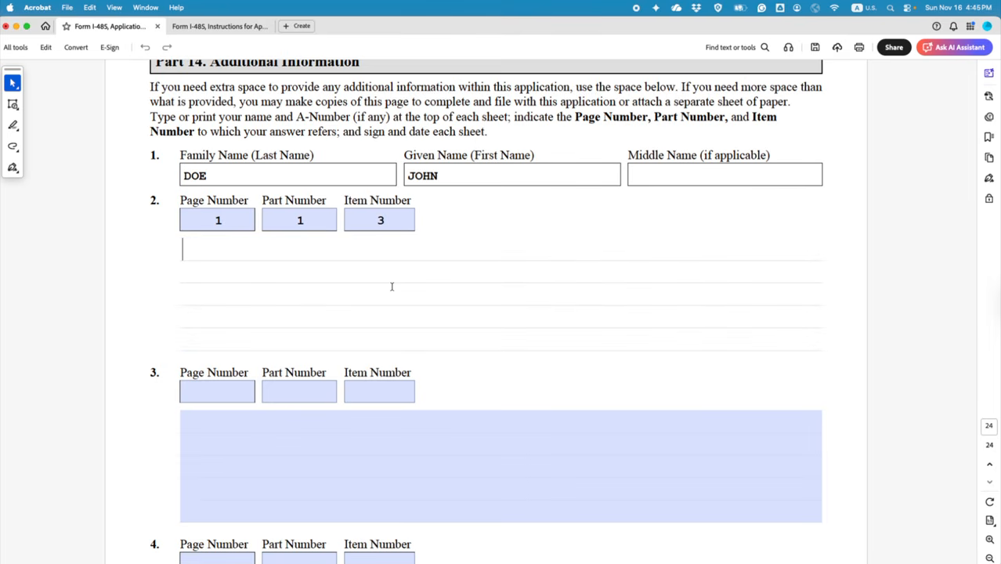
{"action": "type", "text": "EXPLANATION "}
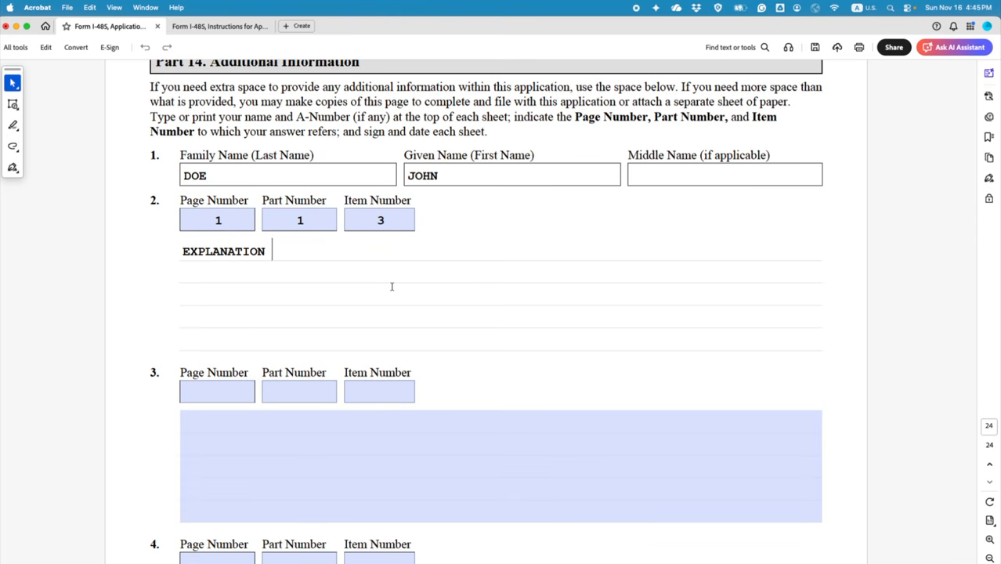
{"action": "type", "text": "OF HAVING "}
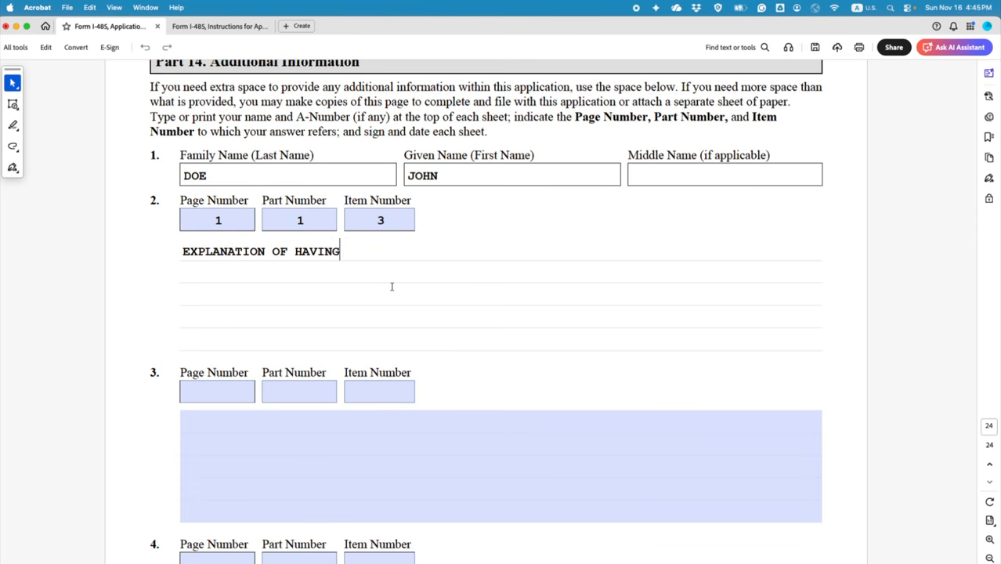
{"action": "type", "text": "MORE THAN ONE"}
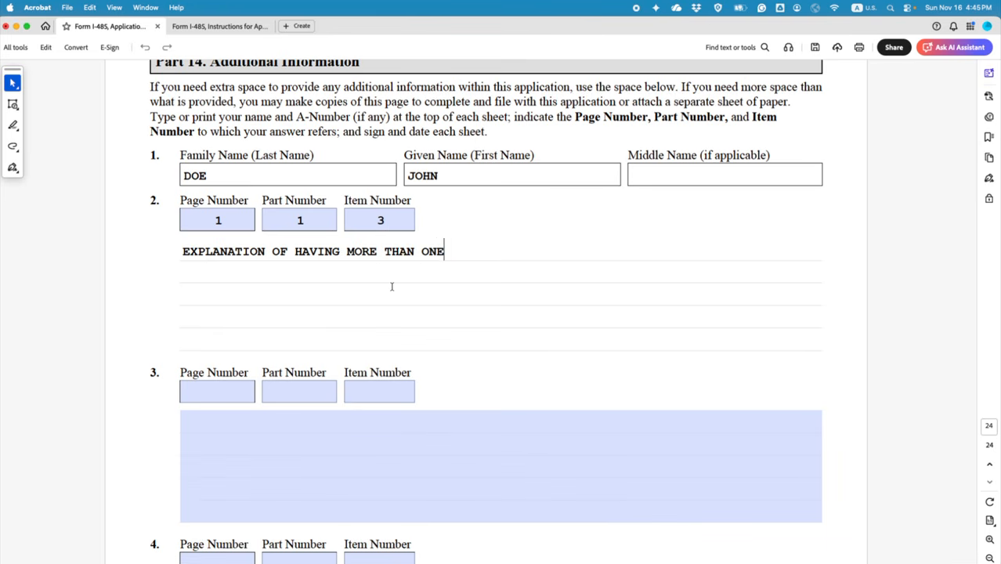
{"action": "type", "text": " BIRTHDA"}
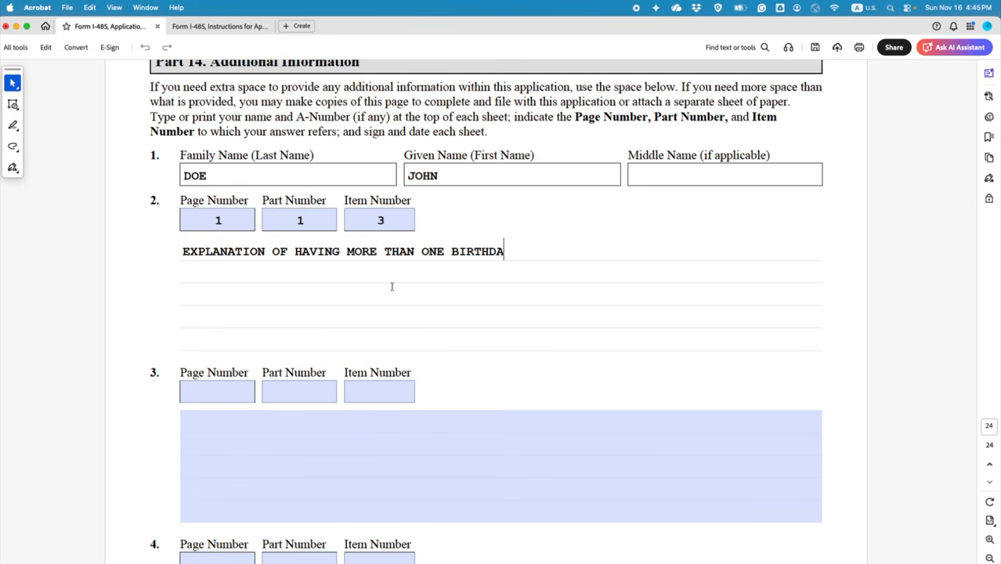
{"action": "type", "text": "TE:"}
{"action": "left_click", "coordinate": [813, 48]}
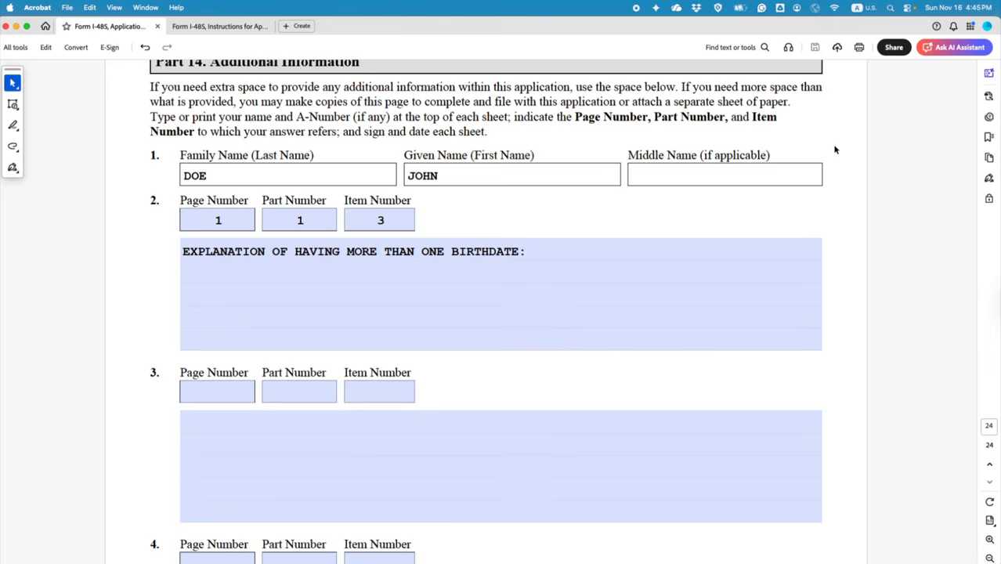
Step: Scroll back to page 1 and down through Part 1 to the page 2 A-Number questions
{"action": "scroll", "coordinate": [834, 149], "scroll_direction": "up", "scroll_amount": 15}
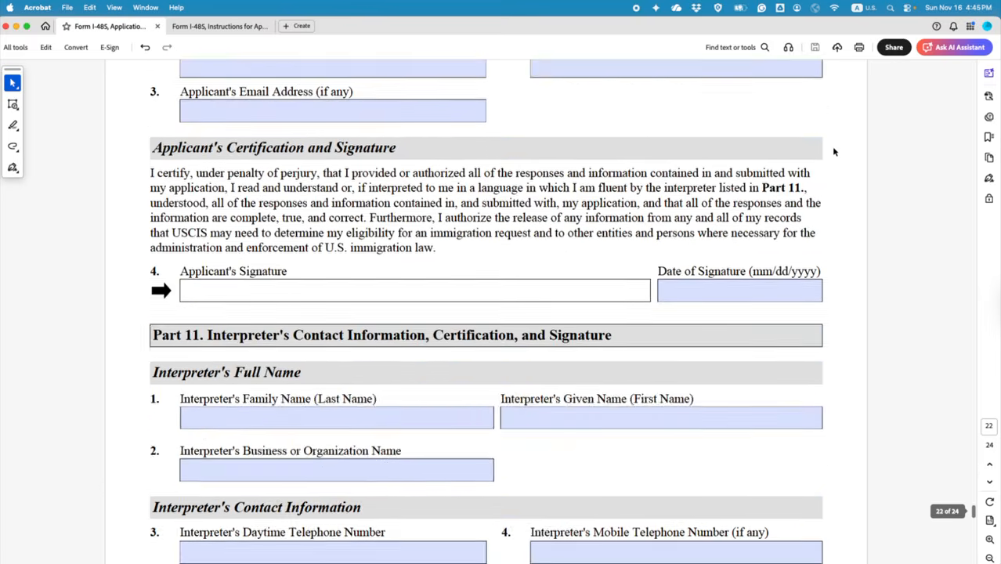
{"action": "scroll", "coordinate": [834, 152], "scroll_direction": "up", "scroll_amount": 20}
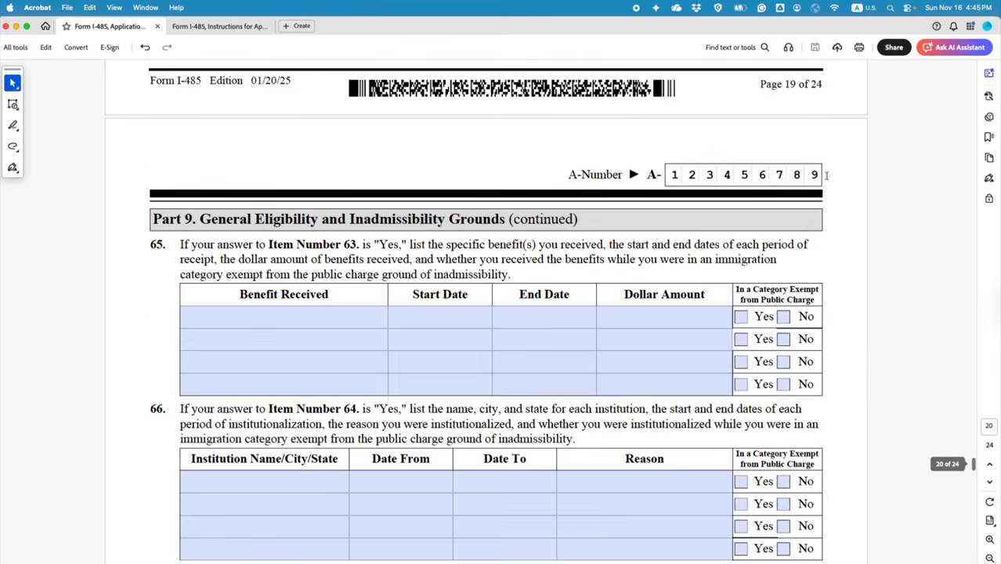
{"action": "scroll", "coordinate": [825, 174], "scroll_direction": "up", "scroll_amount": 20}
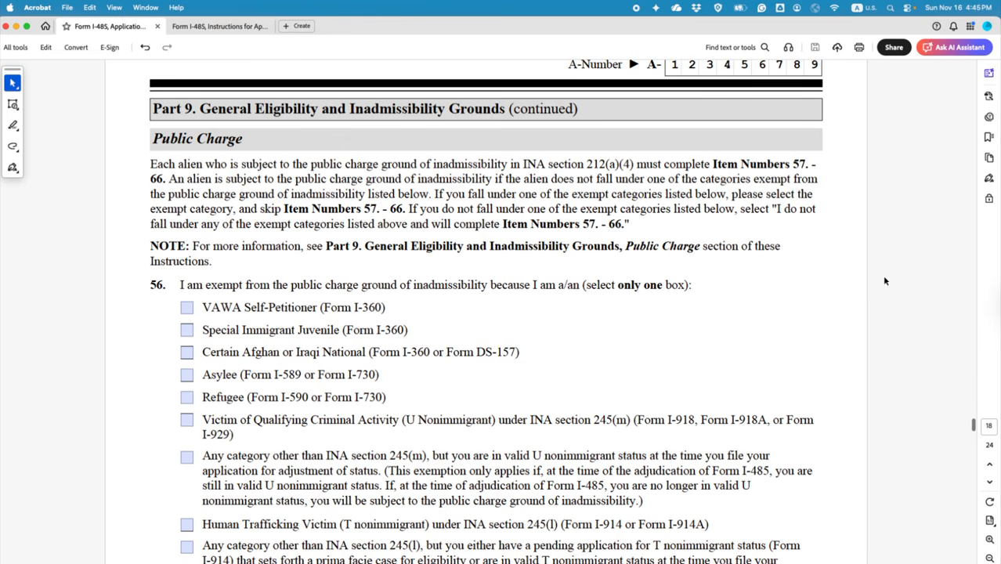
{"action": "left_click_drag", "start_coordinate": [973, 424], "coordinate": [971, 72]}
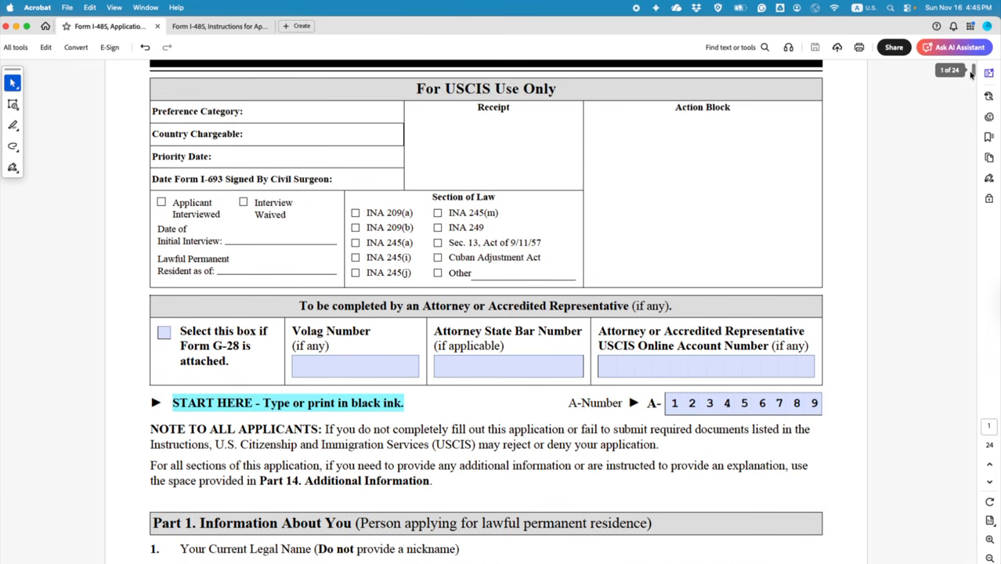
{"action": "scroll", "coordinate": [849, 292], "scroll_direction": "down", "scroll_amount": 5}
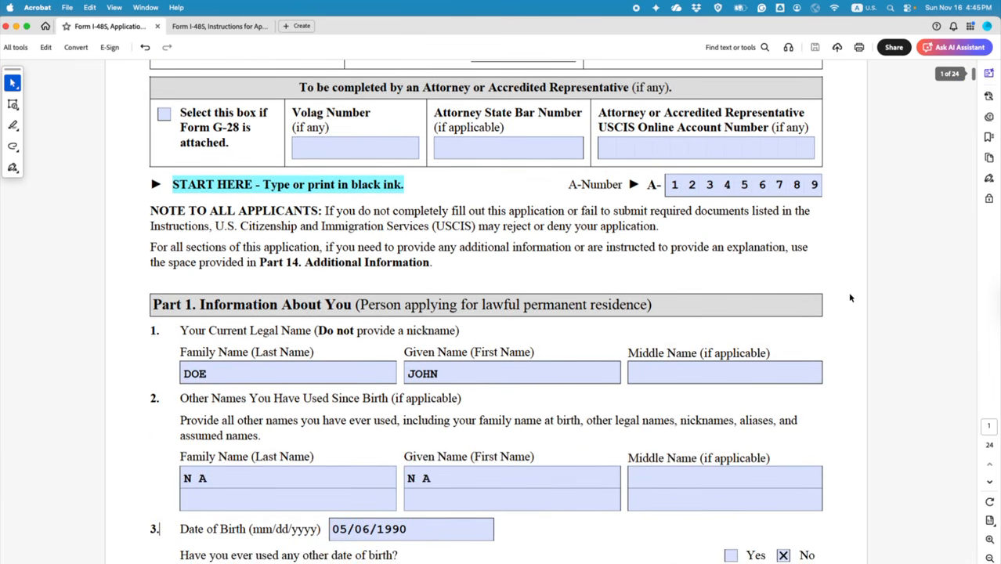
{"action": "scroll", "coordinate": [849, 298], "scroll_direction": "down", "scroll_amount": 4}
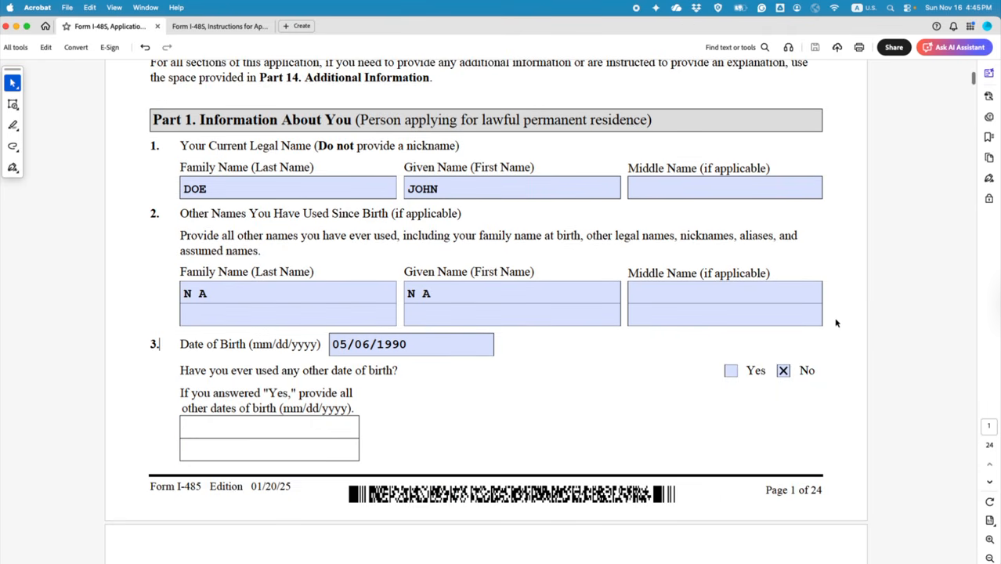
{"action": "scroll", "coordinate": [835, 344], "scroll_direction": "down", "scroll_amount": 3}
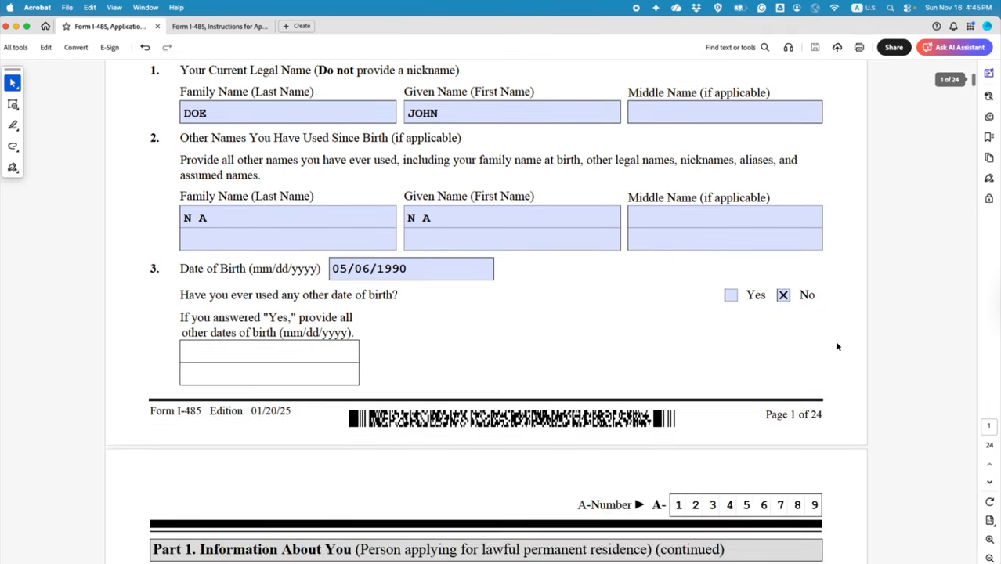
{"action": "scroll", "coordinate": [836, 344], "scroll_direction": "down", "scroll_amount": 1}
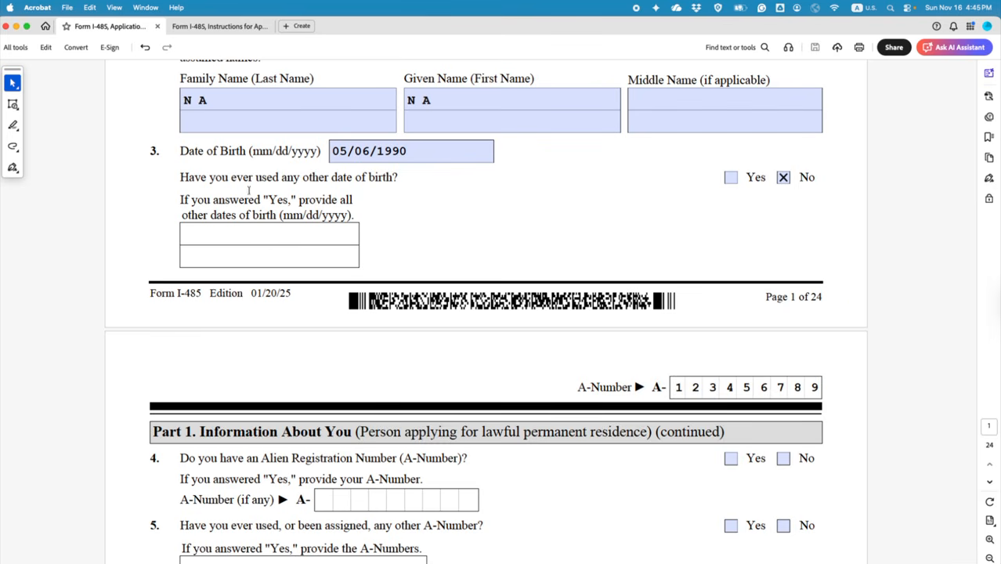
{"action": "left_click", "coordinate": [276, 235]}
{"action": "scroll", "coordinate": [421, 246], "scroll_direction": "down", "scroll_amount": 1}
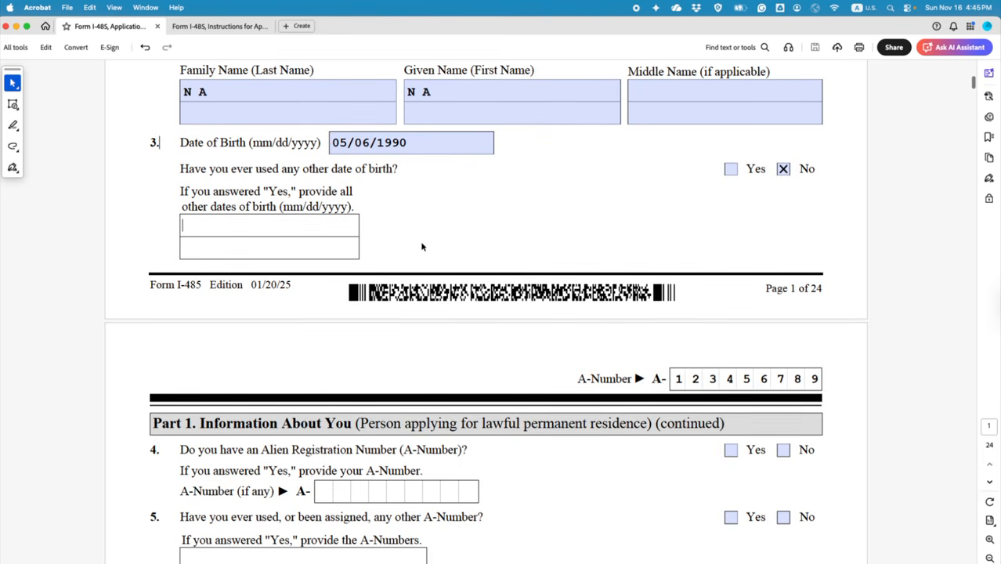
{"action": "scroll", "coordinate": [492, 327], "scroll_direction": "down", "scroll_amount": 5}
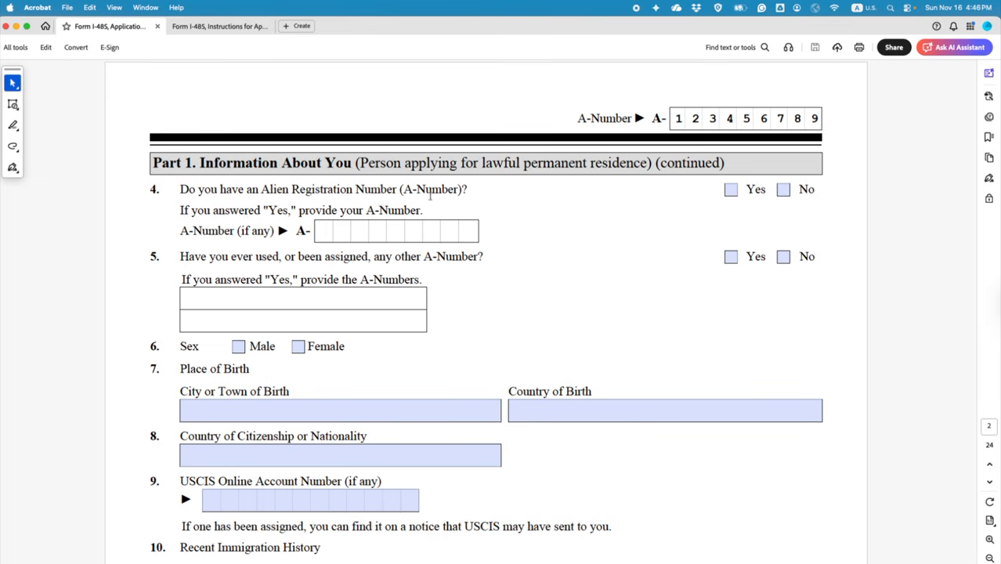
{"action": "scroll", "coordinate": [675, 200], "scroll_direction": "up", "scroll_amount": 3}
{"action": "scroll", "coordinate": [613, 221], "scroll_direction": "up", "scroll_amount": 7}
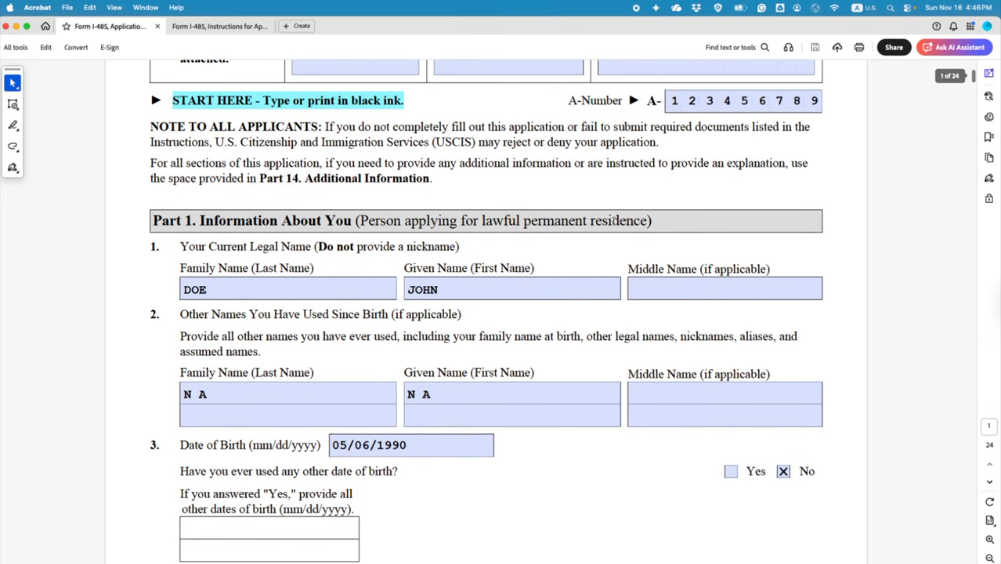
{"action": "scroll", "coordinate": [732, 200], "scroll_direction": "down", "scroll_amount": 7}
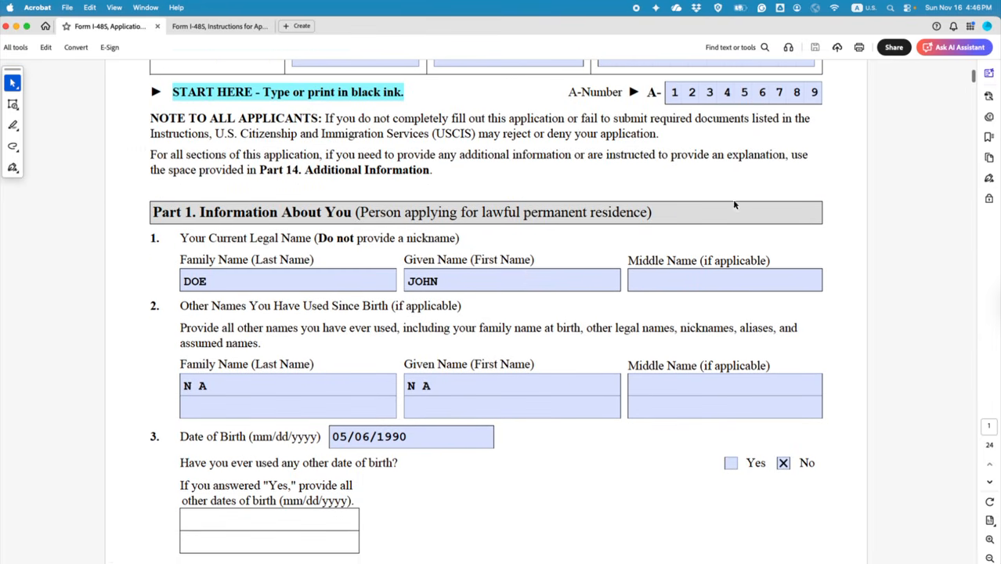
{"action": "scroll", "coordinate": [711, 217], "scroll_direction": "down", "scroll_amount": 1}
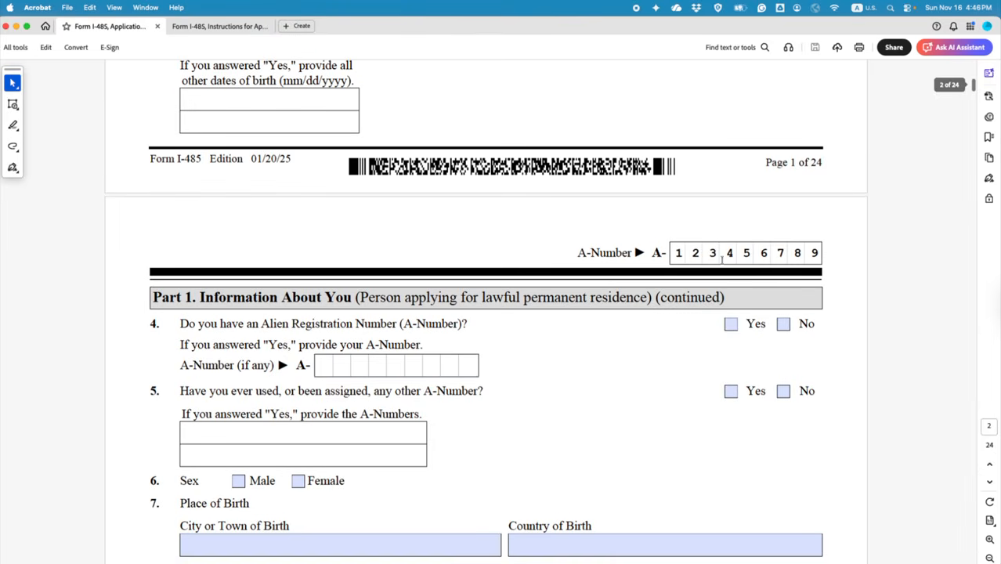
Step: Answer item 4 Yes with A-Number 123456789, and answer item 5 No for other A-Numbers
{"action": "left_click", "coordinate": [731, 324]}
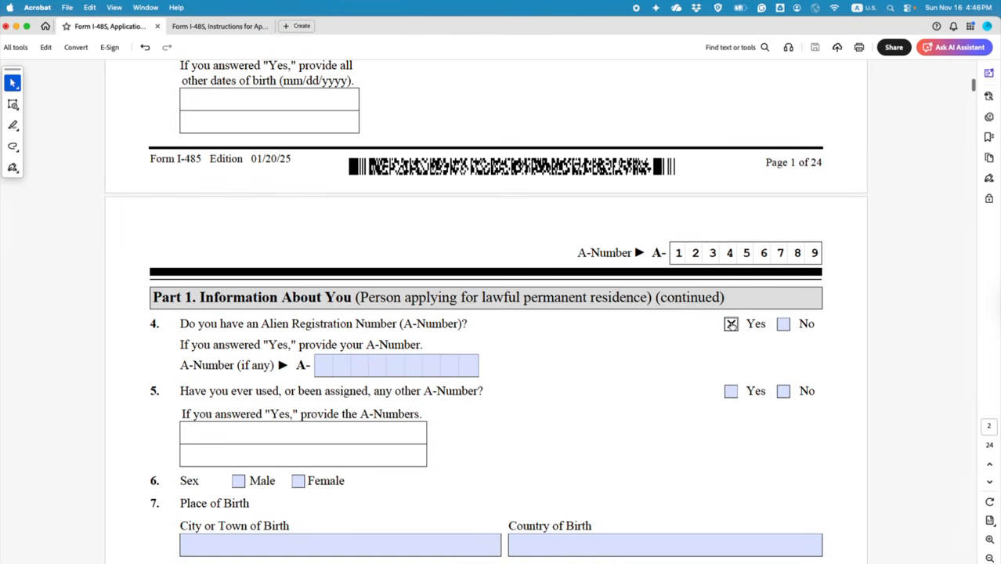
{"action": "left_click", "coordinate": [322, 369]}
{"action": "type", "text": "123"}
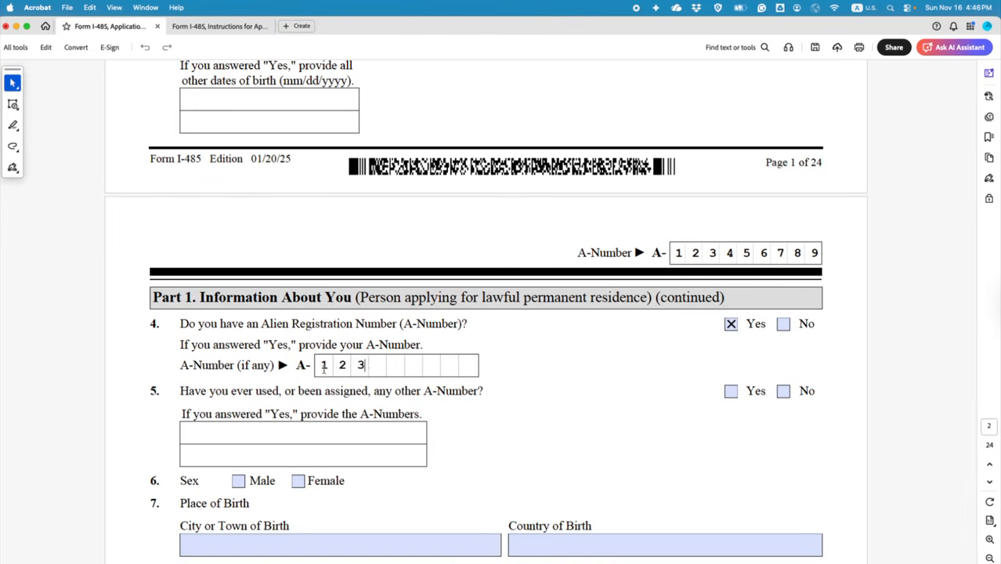
{"action": "type", "text": "456789"}
{"action": "scroll", "coordinate": [540, 386], "scroll_direction": "up", "scroll_amount": 10}
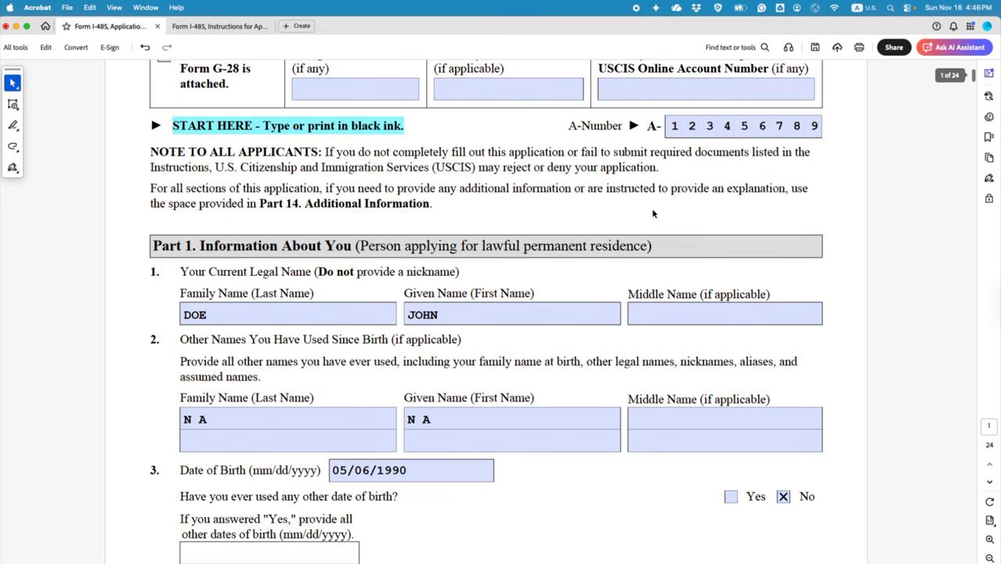
{"action": "scroll", "coordinate": [683, 186], "scroll_direction": "down", "scroll_amount": 14}
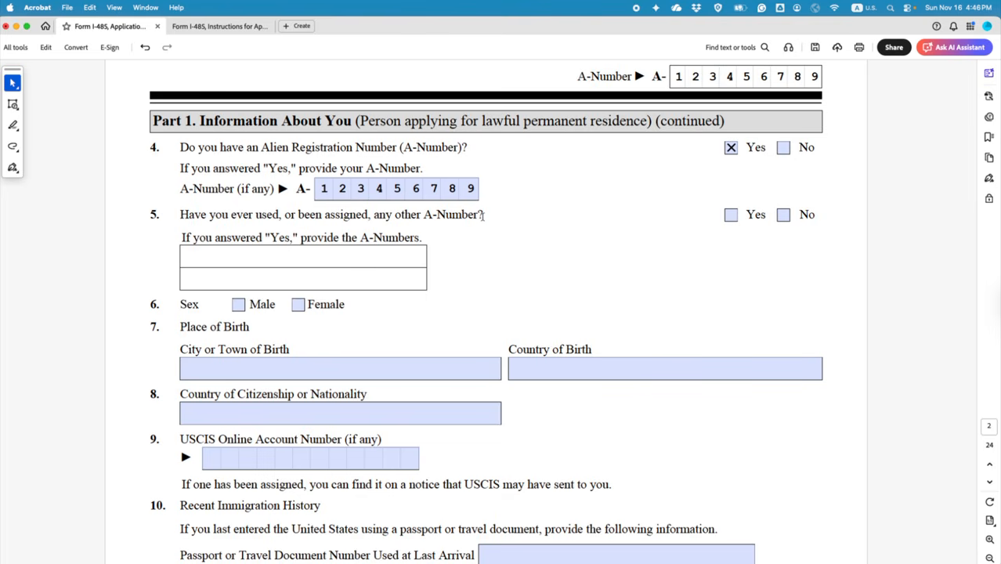
{"action": "left_click", "coordinate": [783, 217]}
{"action": "scroll", "coordinate": [506, 204], "scroll_direction": "down", "scroll_amount": 3}
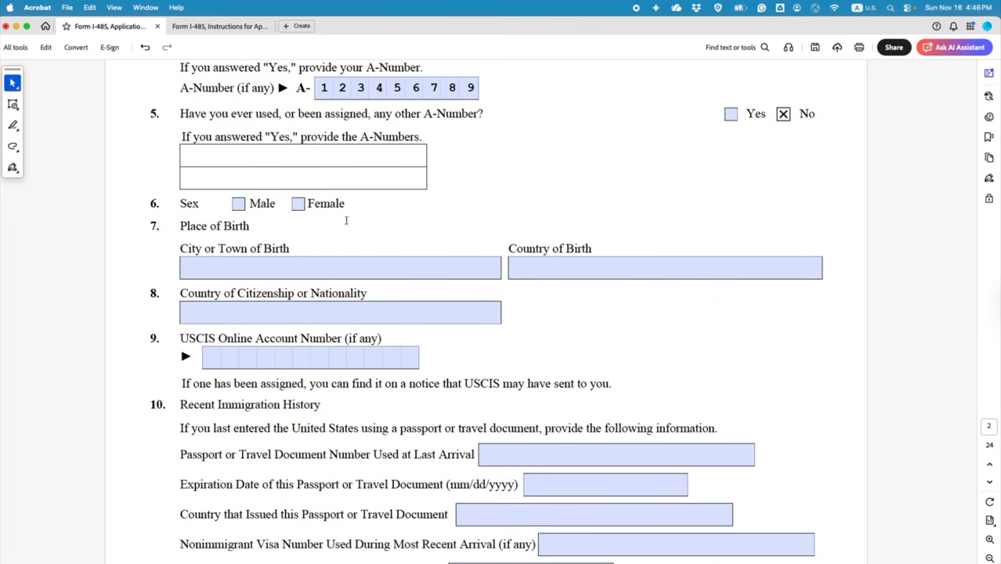
{"action": "scroll", "coordinate": [337, 223], "scroll_direction": "up", "scroll_amount": 15}
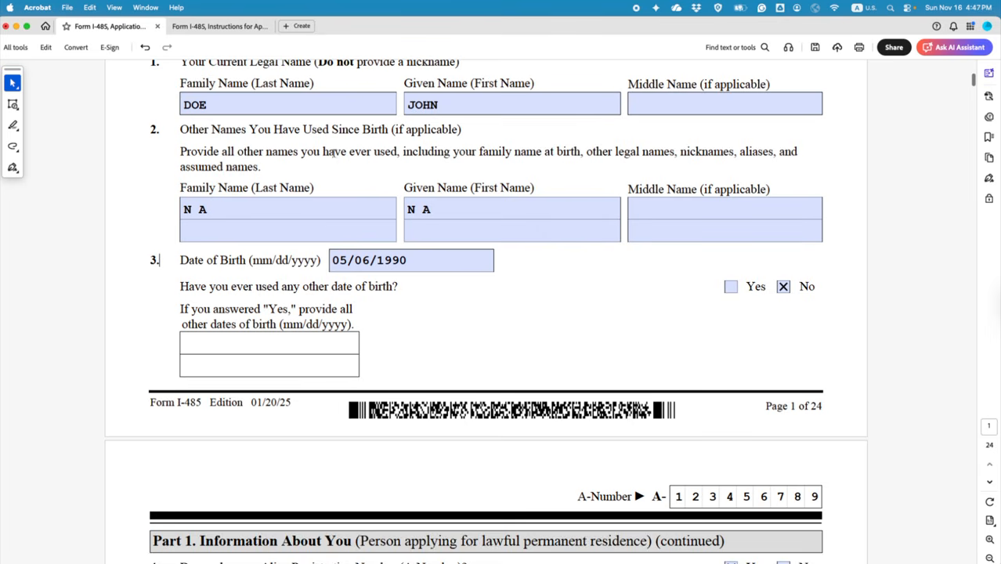
{"action": "scroll", "coordinate": [399, 280], "scroll_direction": "down", "scroll_amount": 5}
{"action": "scroll", "coordinate": [399, 281], "scroll_direction": "down", "scroll_amount": 8}
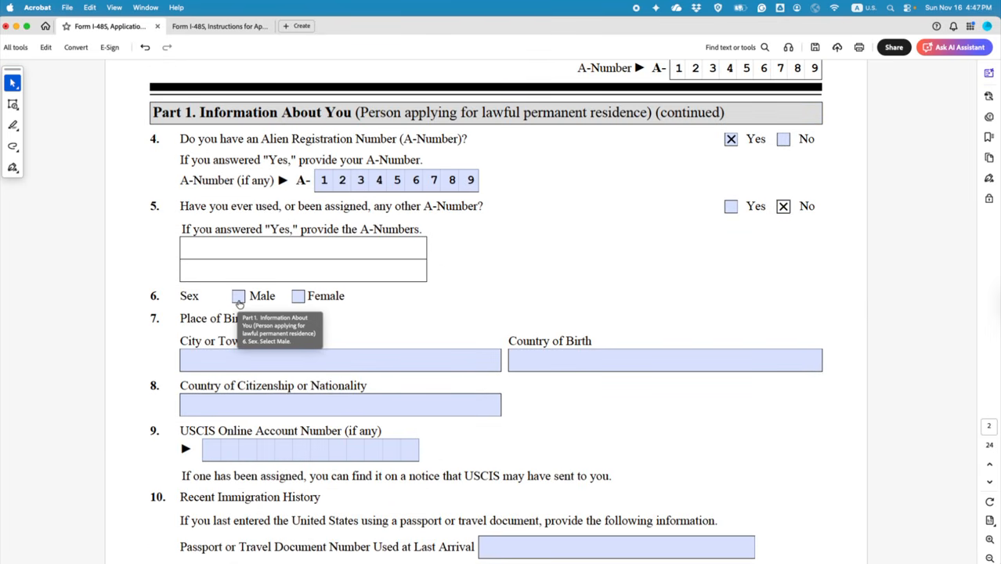
Step: Mark the applicant's sex as Male and enter birthplace PARIS, FRANCE
{"action": "left_click", "coordinate": [239, 301]}
{"action": "scroll", "coordinate": [408, 297], "scroll_direction": "down", "scroll_amount": 3}
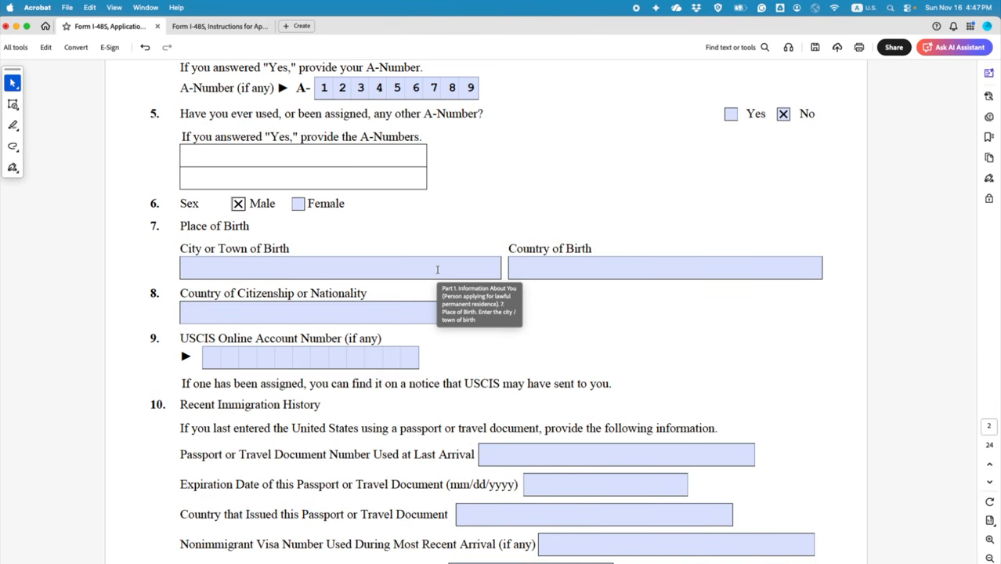
{"action": "left_click", "coordinate": [333, 266]}
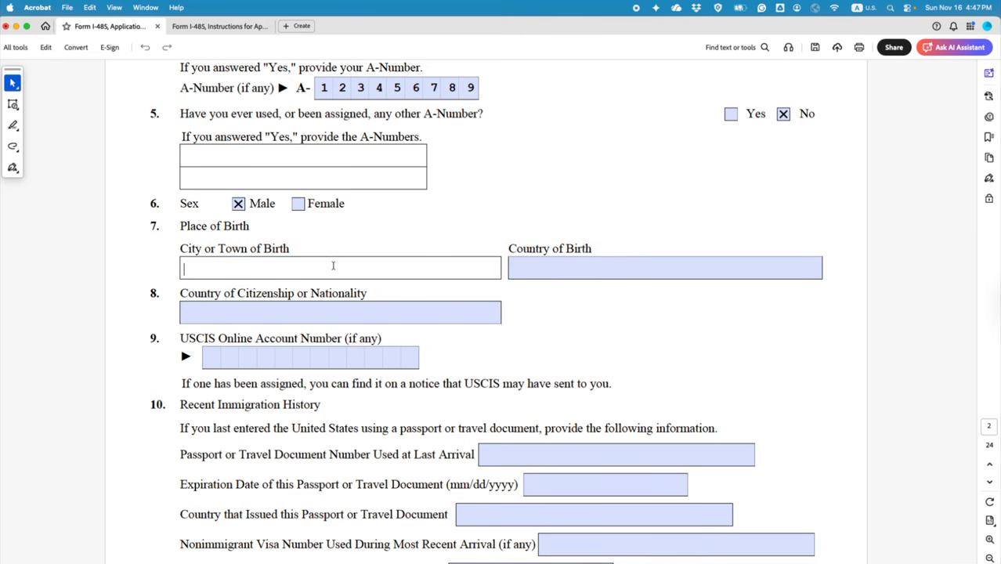
{"action": "type", "text": "PARIS"}
{"action": "left_click", "coordinate": [564, 269]}
{"action": "type", "text": "FRANCE"}
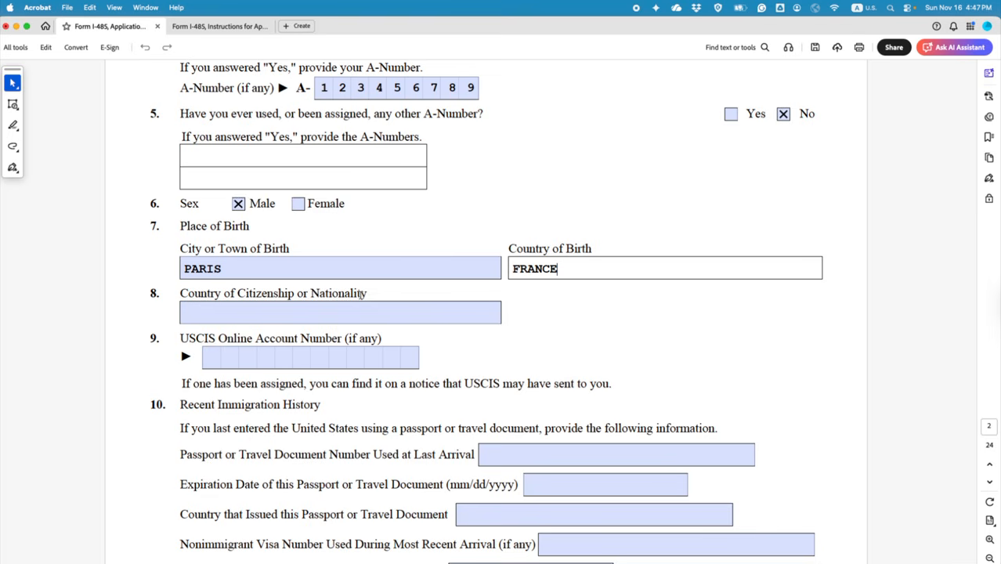
Step: Enter CANADA as the country of citizenship in item 8
{"action": "left_click", "coordinate": [318, 308]}
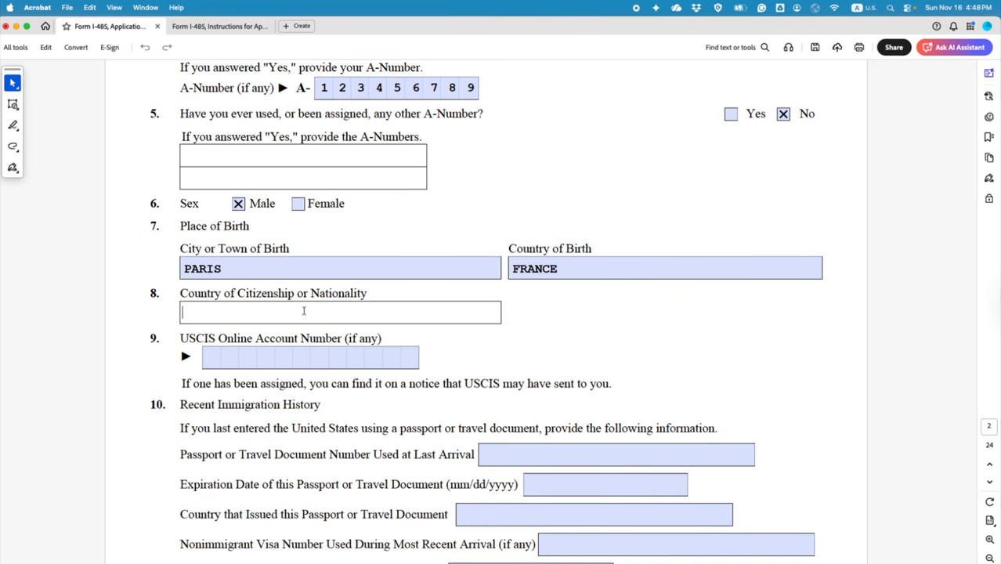
{"action": "type", "text": "CANADA"}
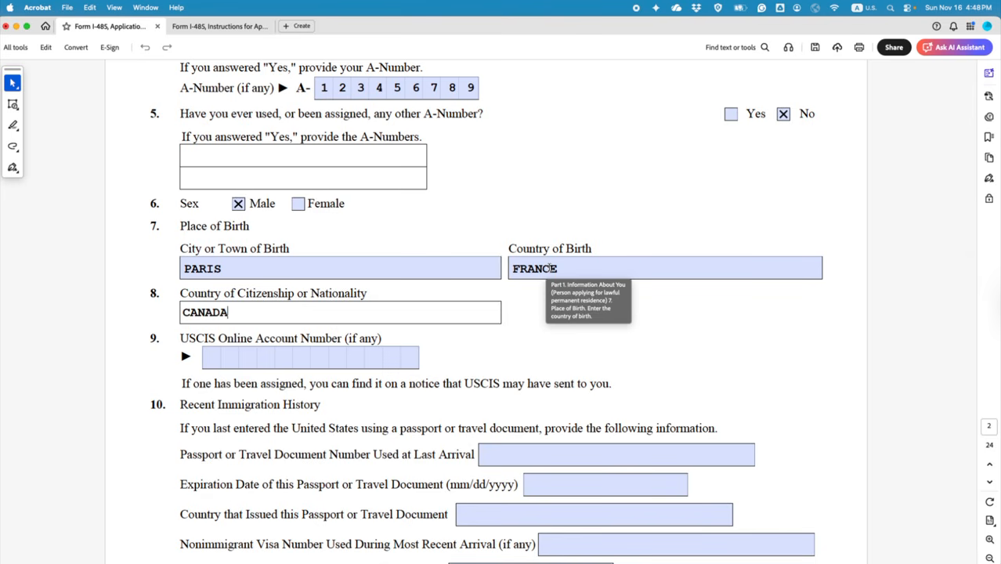
{"action": "left_click", "coordinate": [550, 269]}
{"action": "left_click", "coordinate": [572, 299]}
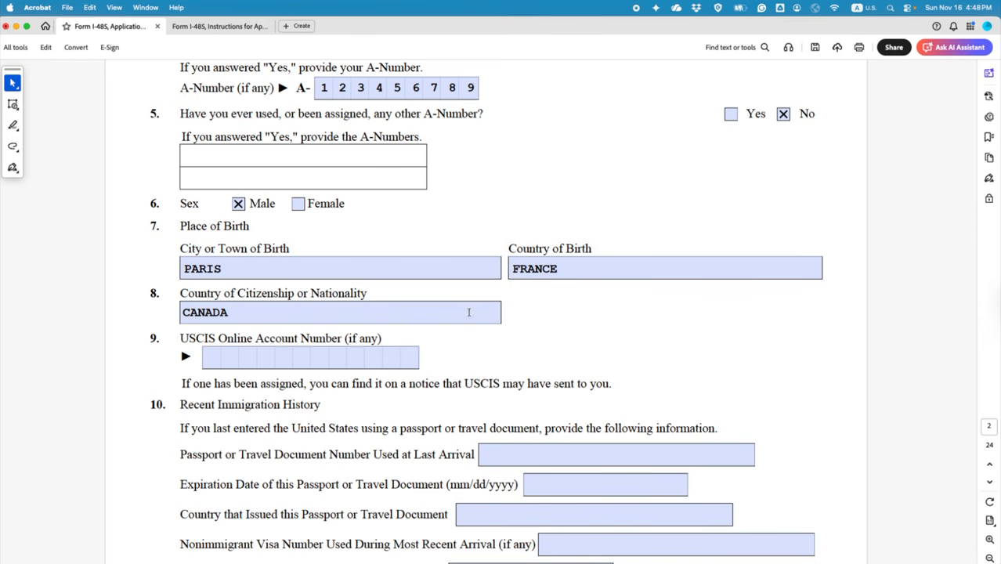
Step: Jump to page 24 of 24, the Part 14 Additional Information page
{"action": "scroll", "coordinate": [368, 340], "scroll_direction": "down", "scroll_amount": 10}
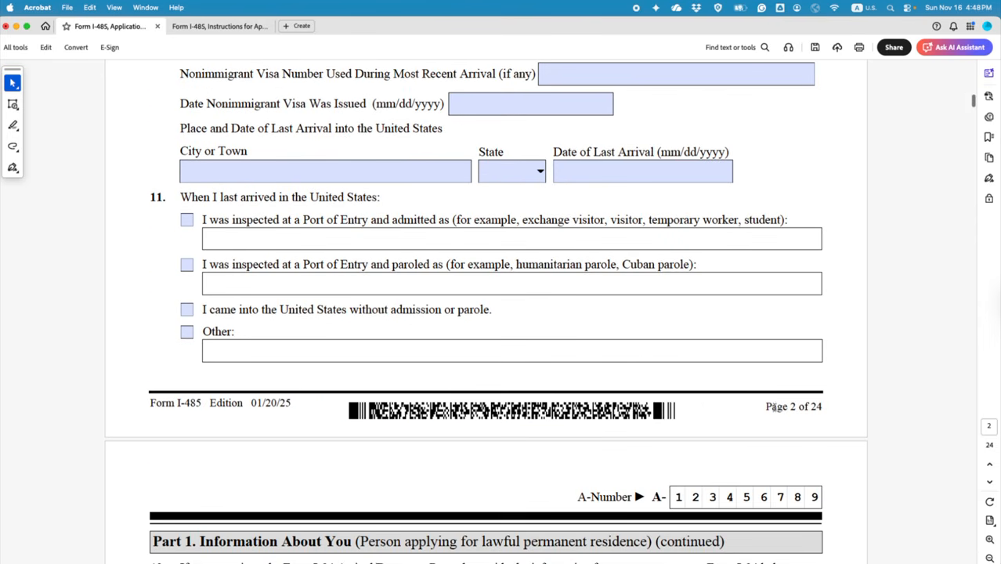
{"action": "scroll", "coordinate": [532, 339], "scroll_direction": "up", "scroll_amount": 10}
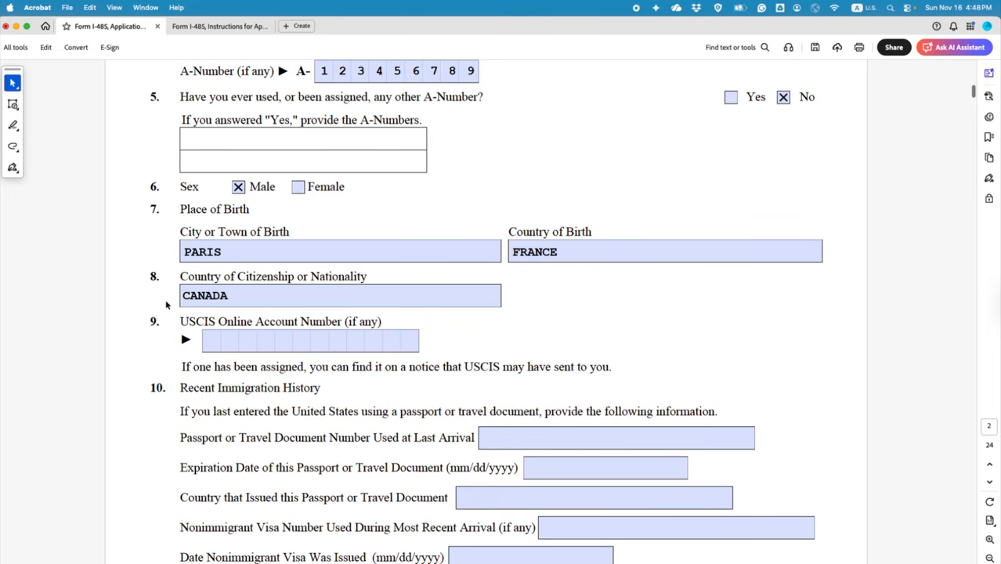
{"action": "left_click_drag", "start_coordinate": [152, 276], "coordinate": [159, 276]}
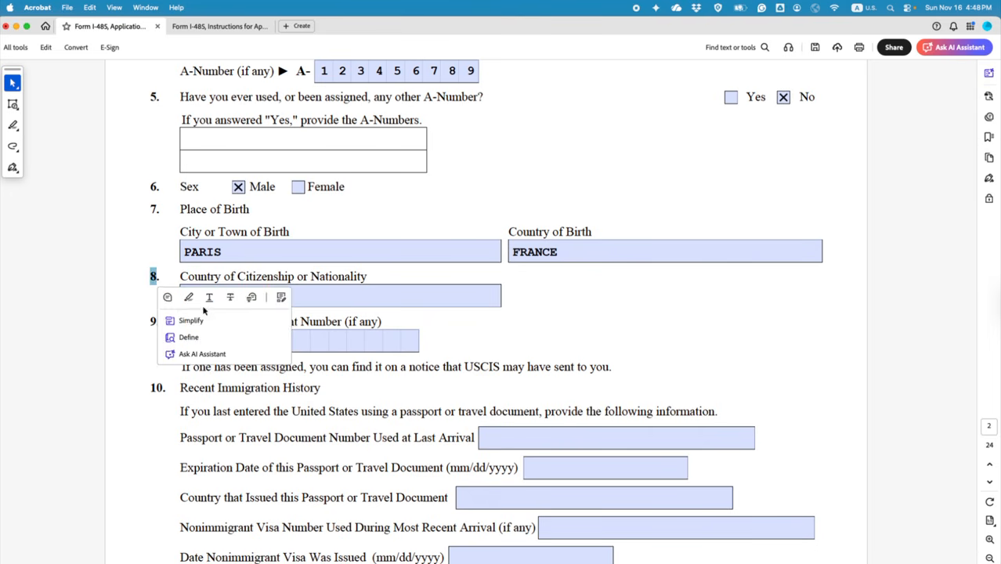
{"action": "scroll", "coordinate": [750, 474], "scroll_direction": "down", "scroll_amount": 7}
{"action": "scroll", "coordinate": [770, 485], "scroll_direction": "up", "scroll_amount": 10}
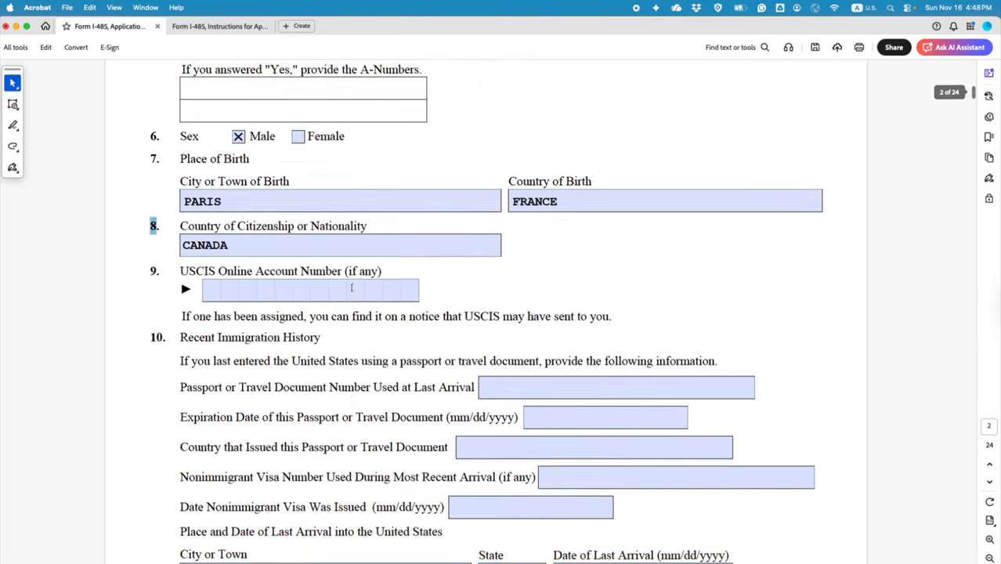
{"action": "left_click", "coordinate": [186, 179]}
{"action": "scroll", "coordinate": [202, 247], "scroll_direction": "down", "scroll_amount": 5}
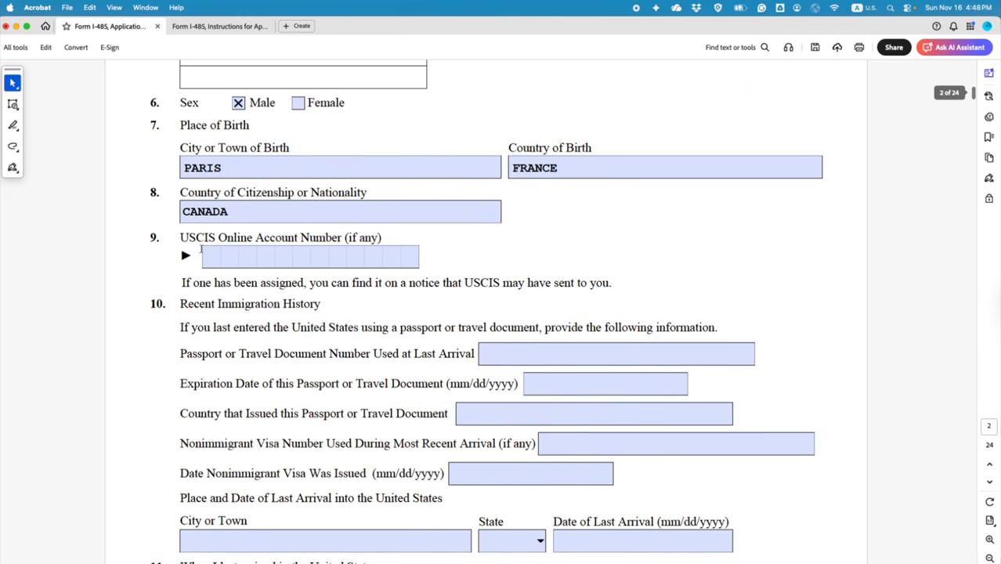
{"action": "left_click_drag", "start_coordinate": [150, 192], "coordinate": [158, 194]}
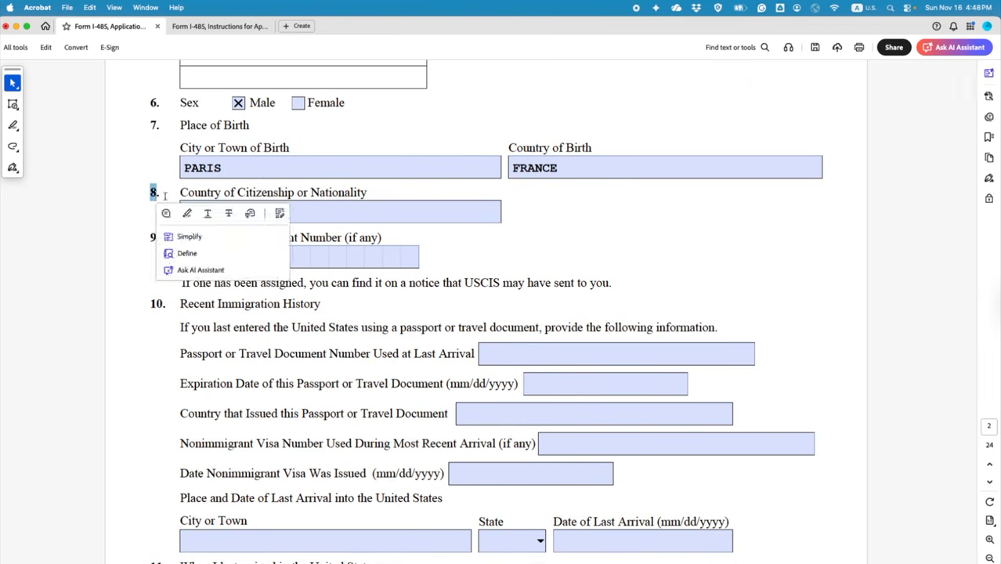
{"action": "scroll", "coordinate": [915, 240], "scroll_direction": "down", "scroll_amount": 2}
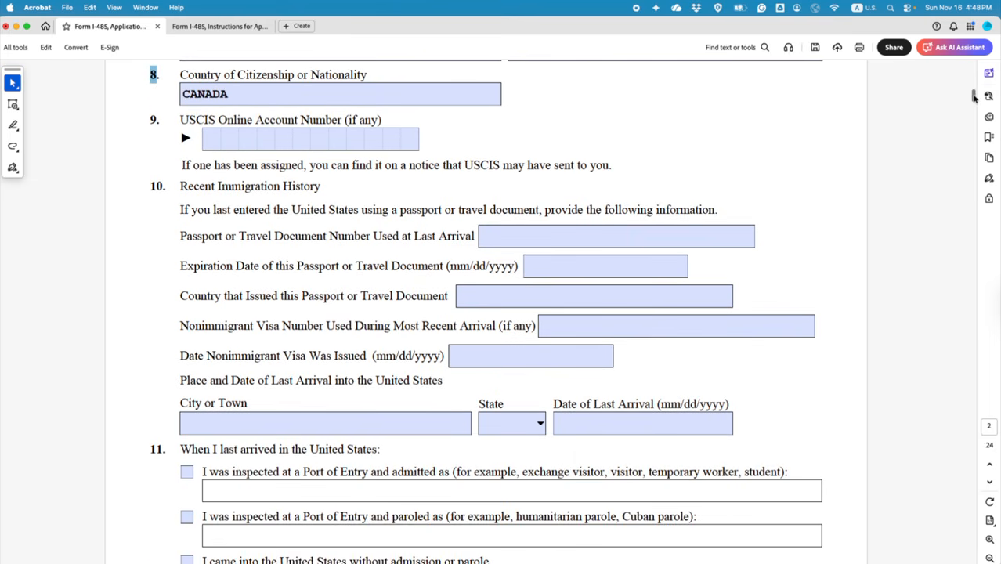
{"action": "left_click_drag", "start_coordinate": [974, 95], "coordinate": [985, 553]}
{"action": "scroll", "coordinate": [431, 113], "scroll_direction": "up", "scroll_amount": 5}
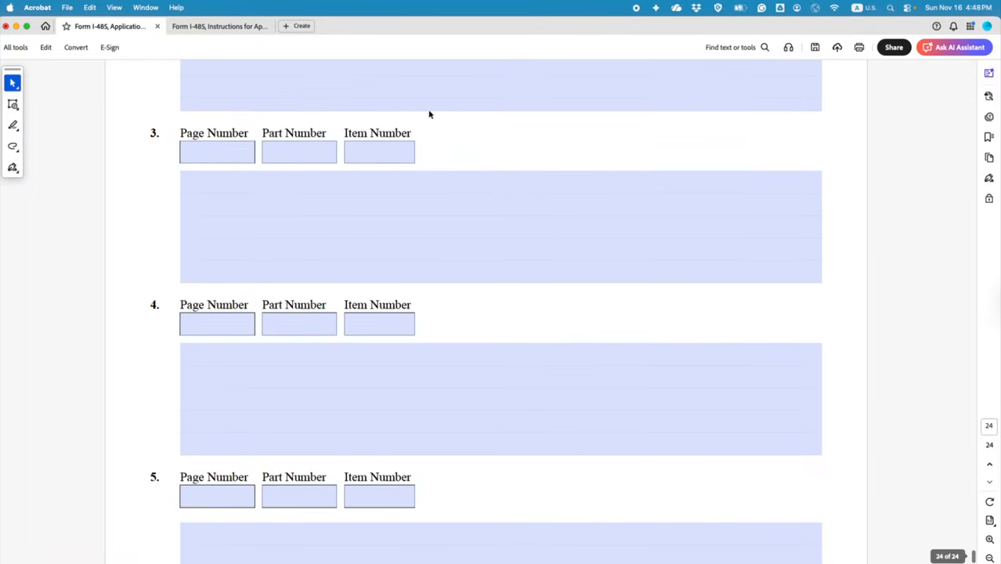
Step: Point additional-information item 3 to Page 2, Part 1, Item 8
{"action": "left_click", "coordinate": [218, 296]}
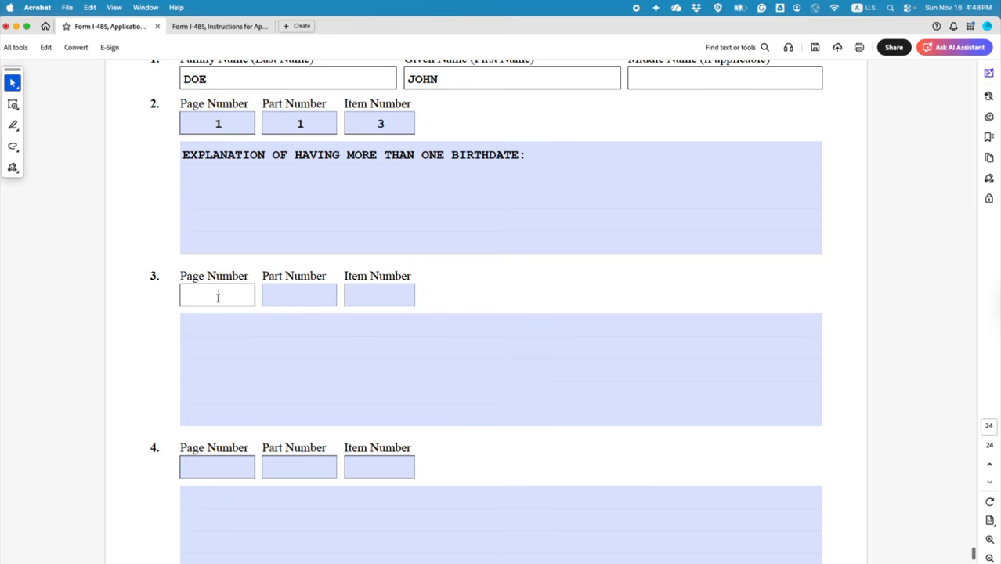
{"action": "type", "text": "2"}
{"action": "left_click", "coordinate": [285, 299]}
{"action": "type", "text": "1"}
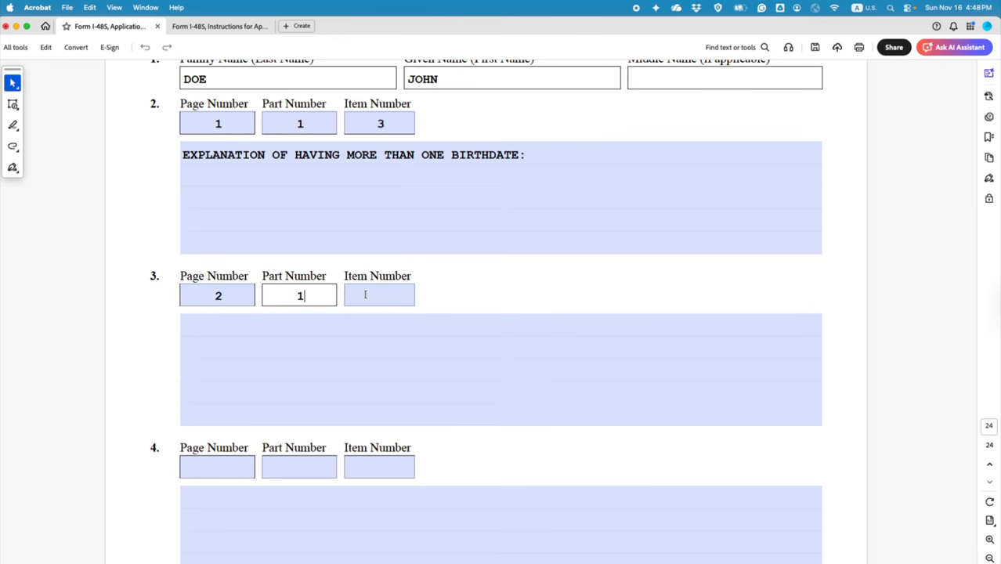
{"action": "left_click", "coordinate": [382, 294]}
{"action": "type", "text": "8"}
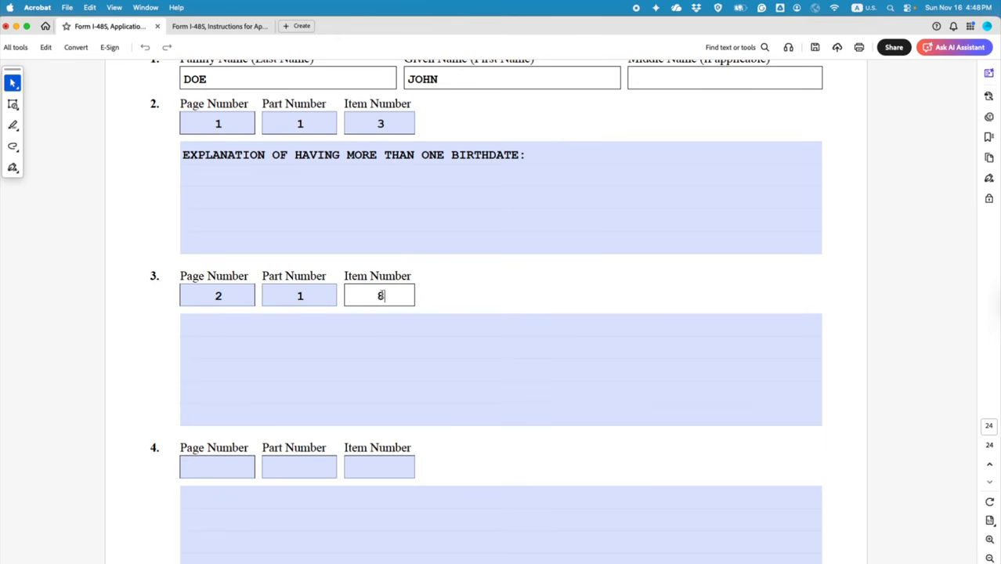
Step: Write 'ADDITIONAL CITIZENSHIP: FRANCE' as item 3's explanation
{"action": "left_click", "coordinate": [370, 322]}
{"action": "type", "text": "ADDITONAL"}
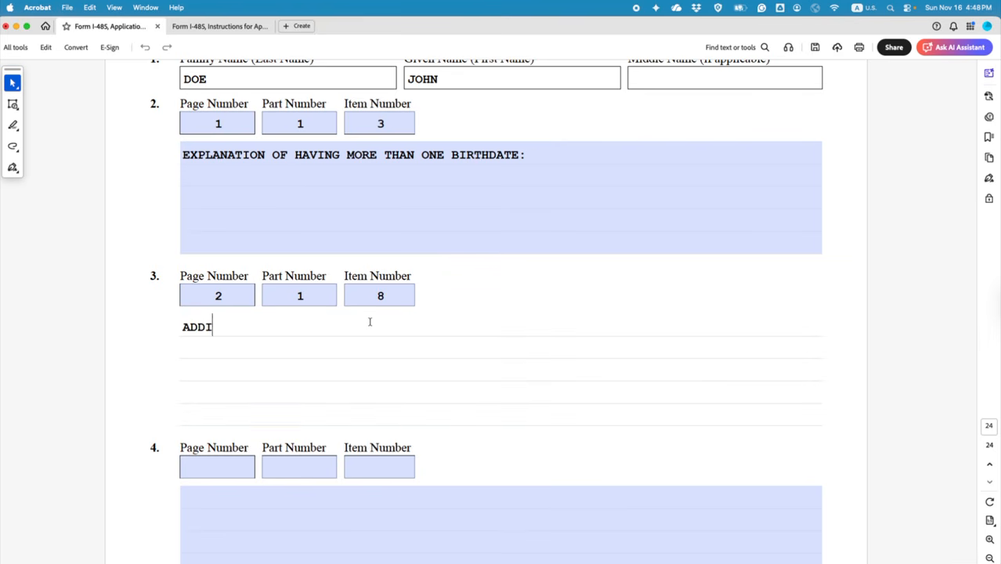
{"action": "key", "text": "BackSpace"}
{"action": "key", "text": "BackSpace"}
{"action": "key", "text": "BackSpace"}
{"action": "key", "text": "BackSpace"}
{"action": "key", "text": "BackSpace"}
{"action": "type", "text": "IONAL CI"}
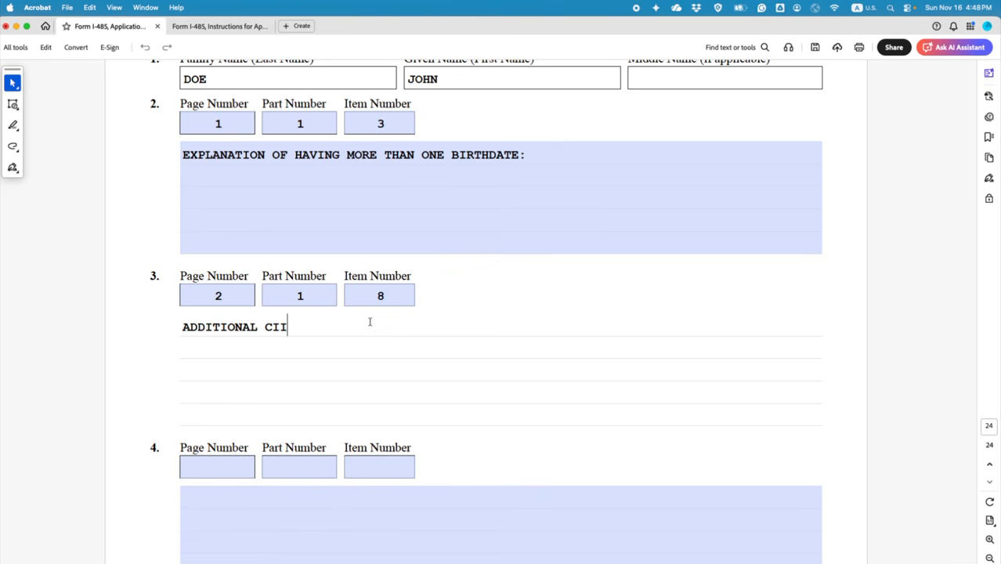
{"action": "type", "text": "TIZENSHIP: FRANCE"}
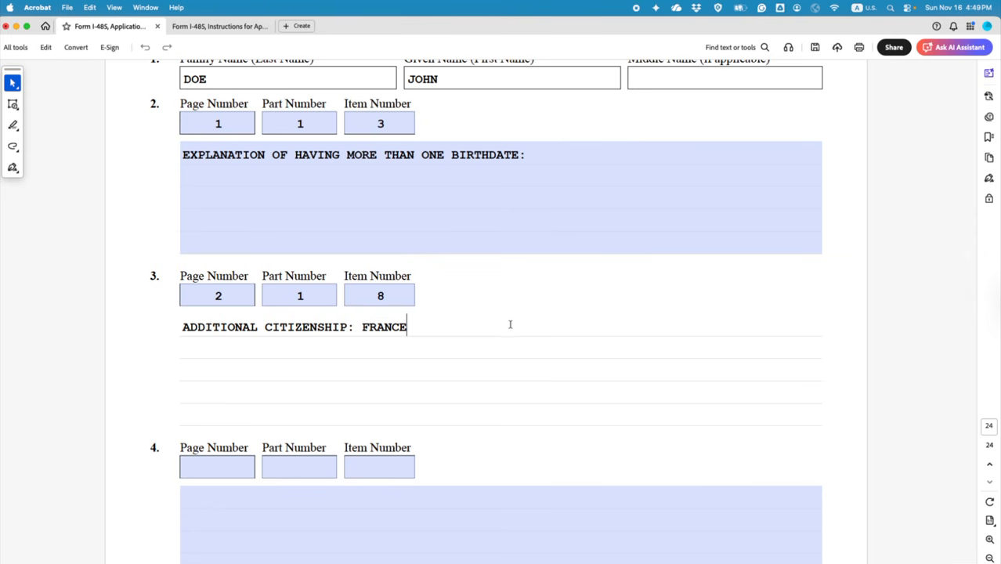
{"action": "scroll", "coordinate": [510, 322], "scroll_direction": "up", "scroll_amount": 15}
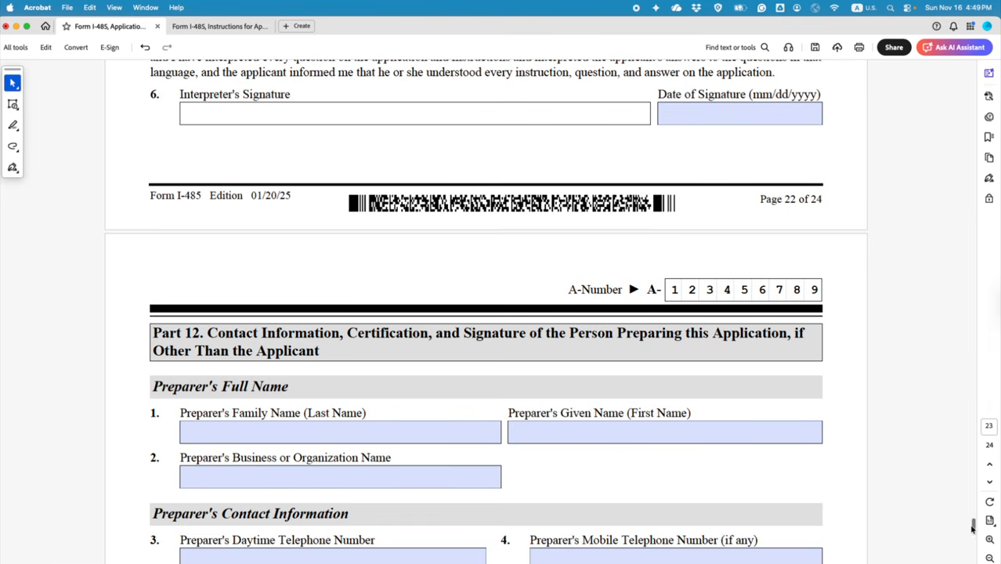
Step: Scroll back to page 2 and re-enter CANADA as item 8's country of citizenship
{"action": "left_click_drag", "start_coordinate": [973, 529], "coordinate": [973, 96]}
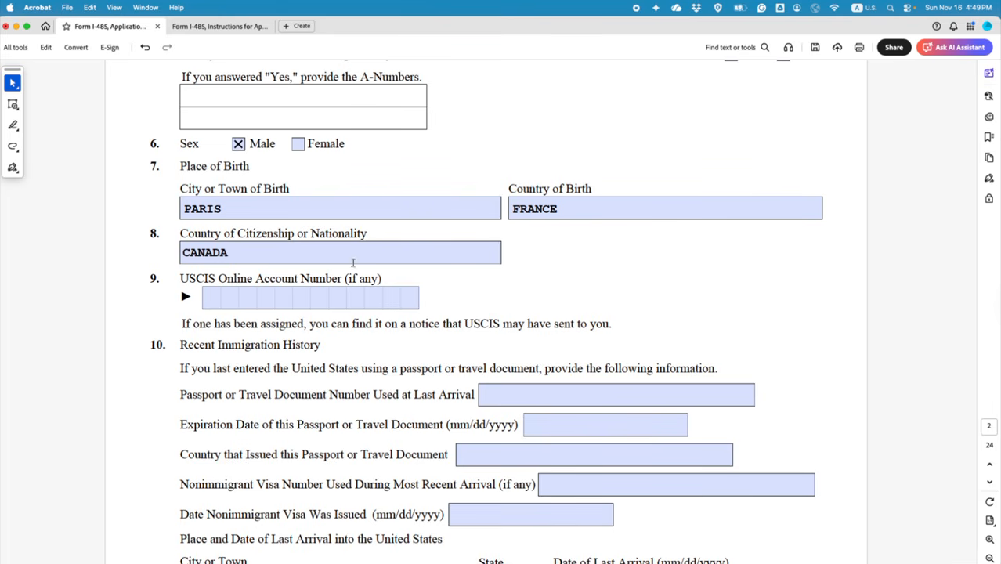
{"action": "left_click", "coordinate": [237, 253]}
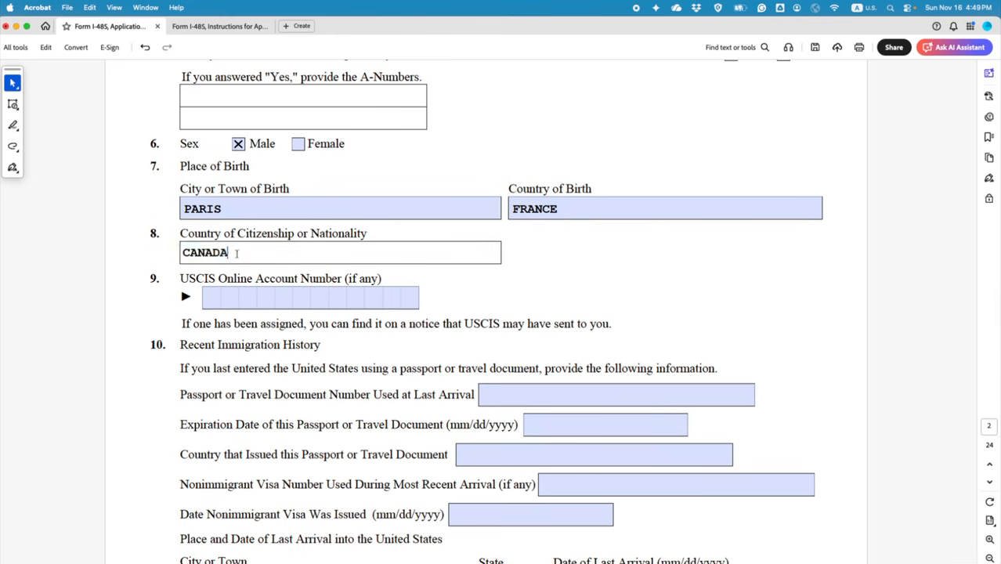
{"action": "left_click_drag", "start_coordinate": [237, 253], "coordinate": [180, 252]}
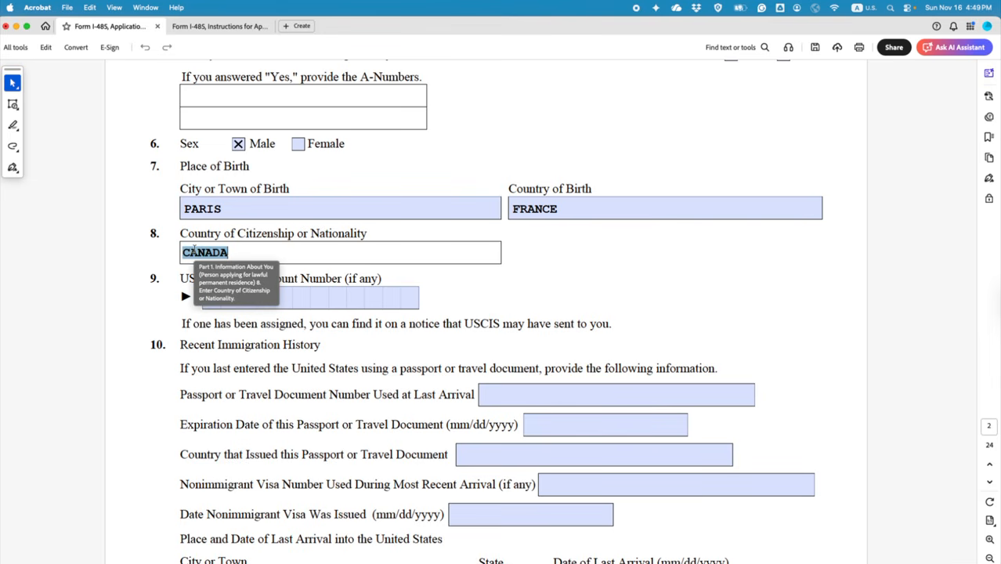
{"action": "type", "text": "FRANCE"}
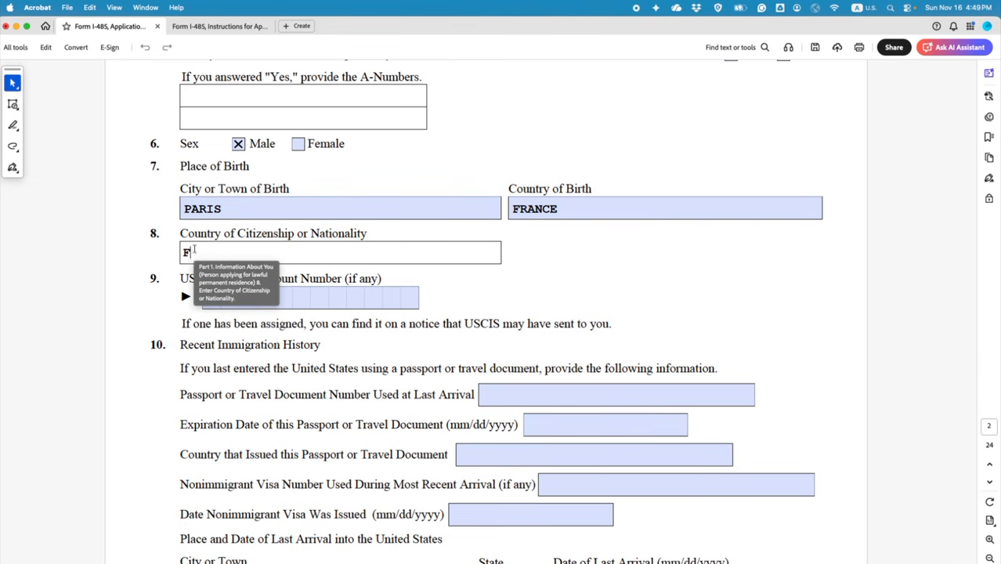
{"action": "key", "text": "BackSpace"}
{"action": "key", "text": "BackSpace"}
{"action": "key", "text": "BackSpace"}
{"action": "key", "text": "BackSpace"}
{"action": "key", "text": "BackSpace"}
{"action": "key", "text": "BackSpace"}
{"action": "type", "text": "CANADA"}
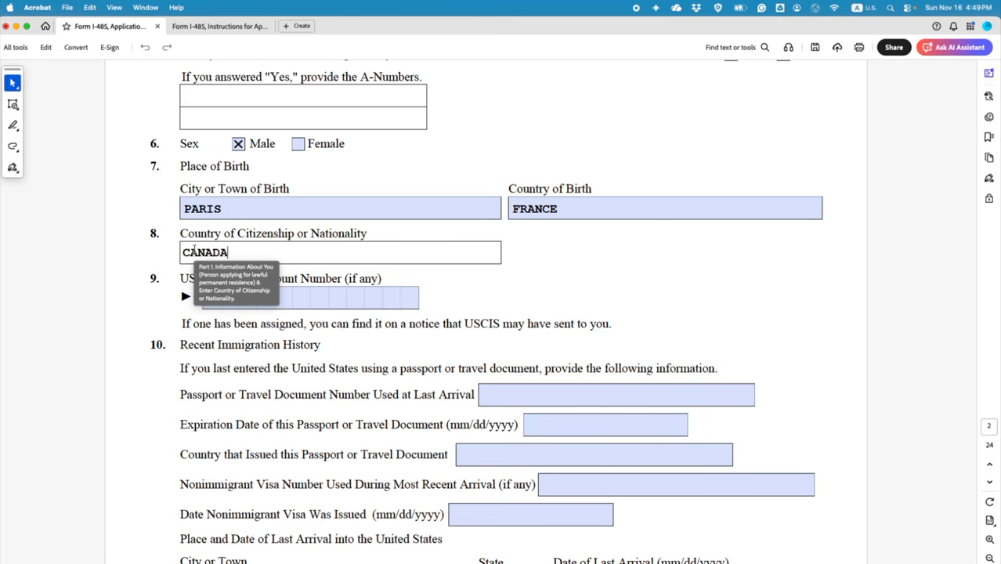
{"action": "left_click", "coordinate": [608, 268]}
{"action": "scroll", "coordinate": [608, 268], "scroll_direction": "down", "scroll_amount": 3}
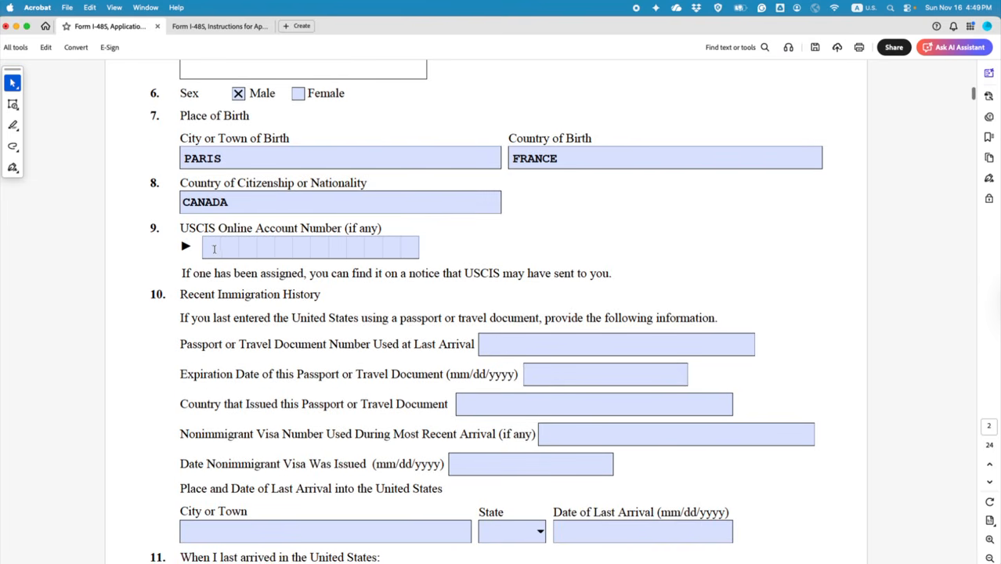
{"action": "left_click", "coordinate": [212, 248]}
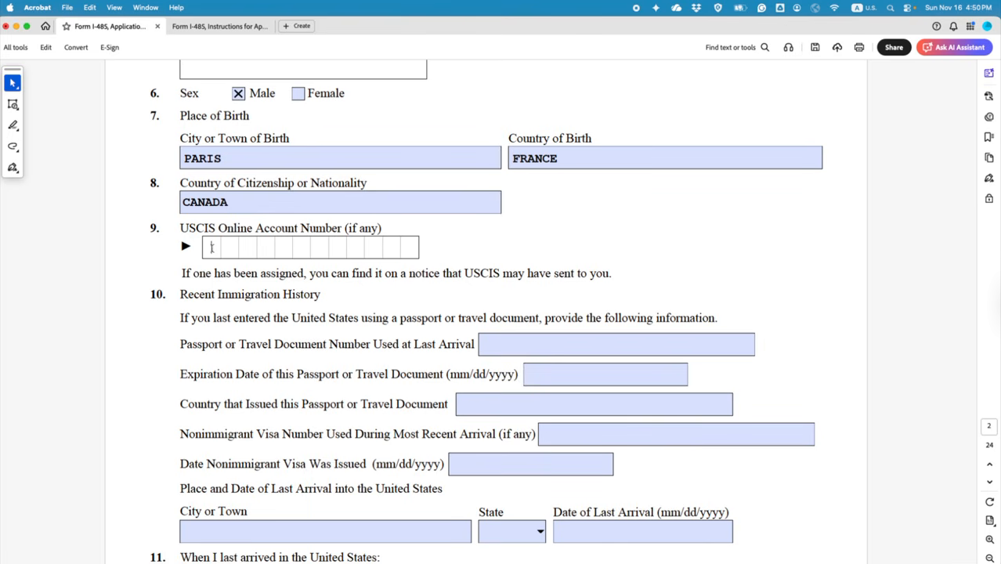
{"action": "left_click", "coordinate": [456, 248]}
{"action": "scroll", "coordinate": [435, 269], "scroll_direction": "down", "scroll_amount": 3}
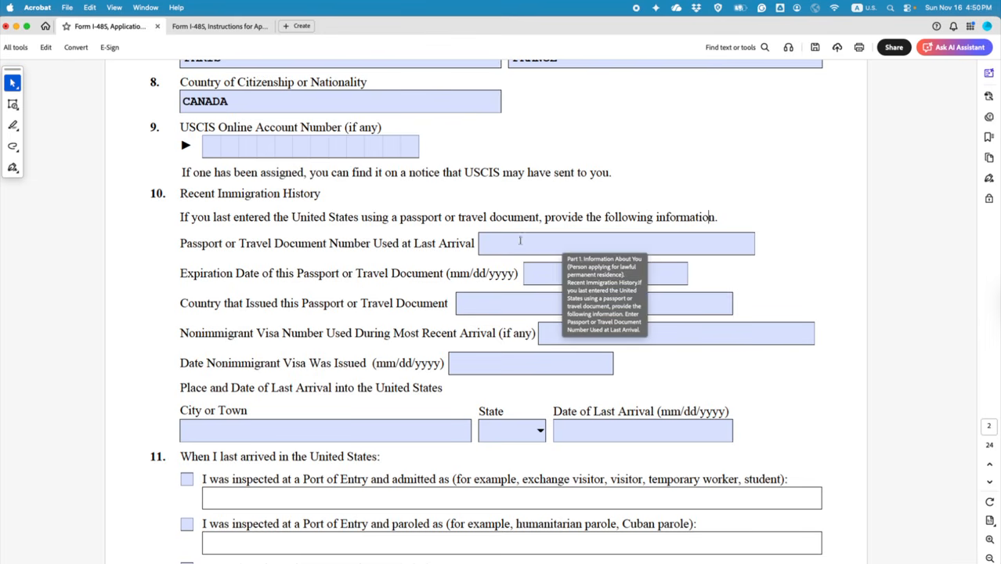
Step: Enter the placeholder passport number and expiration date 03/05/2029 in item 10
{"action": "scroll", "coordinate": [426, 263], "scroll_direction": "down", "scroll_amount": 1}
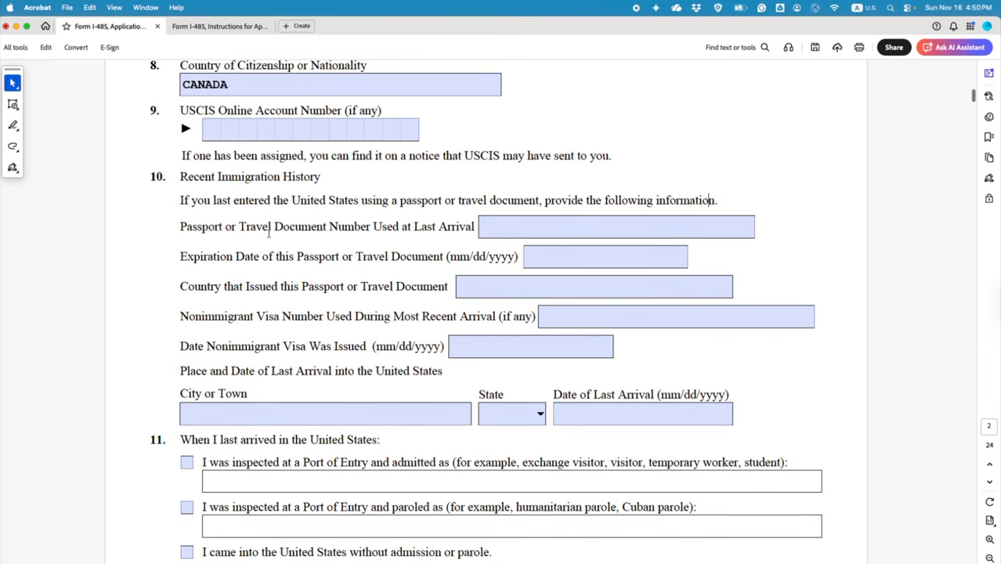
{"action": "left_click", "coordinate": [509, 227]}
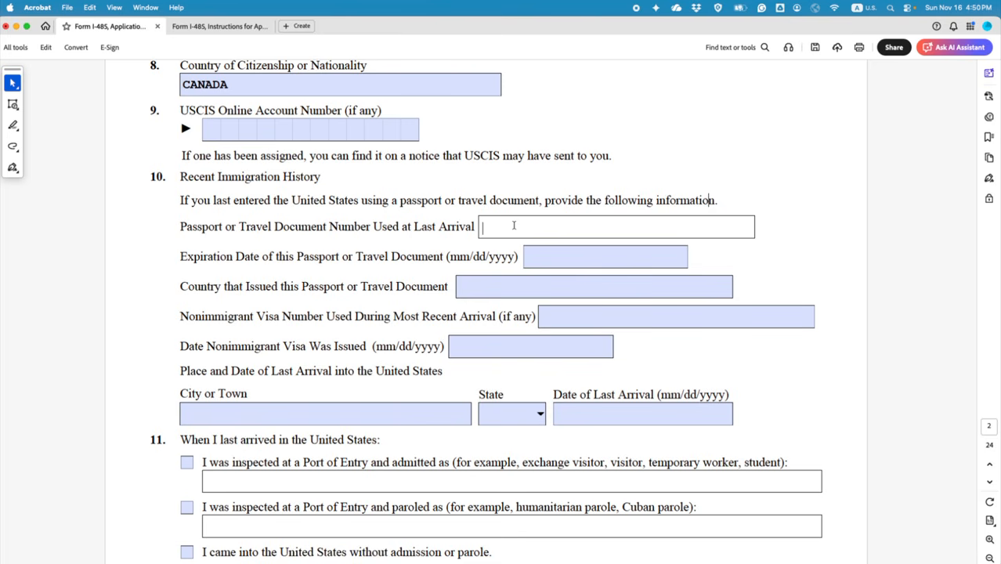
{"action": "type", "text": "xxxxxxxx"}
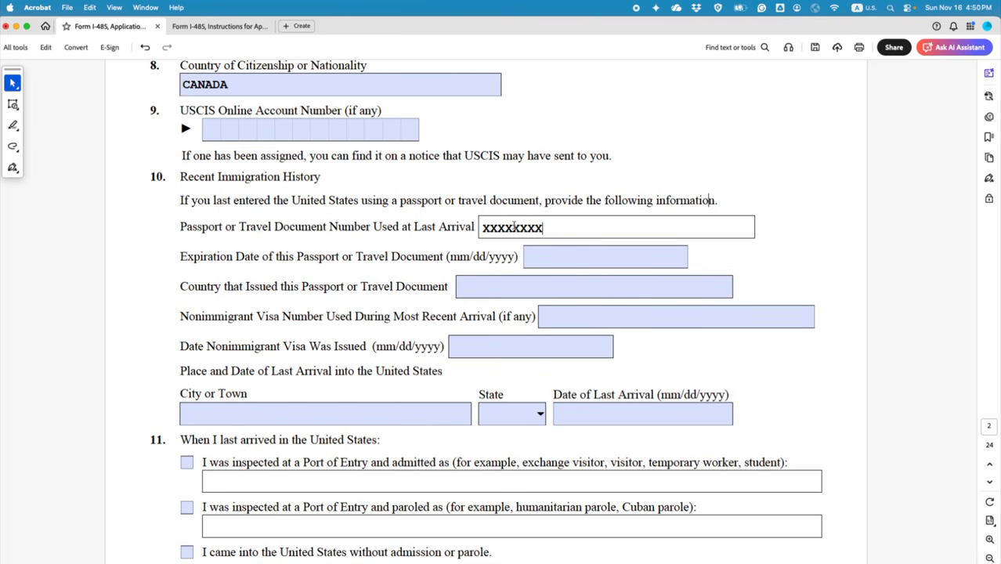
{"action": "left_click", "coordinate": [549, 259]}
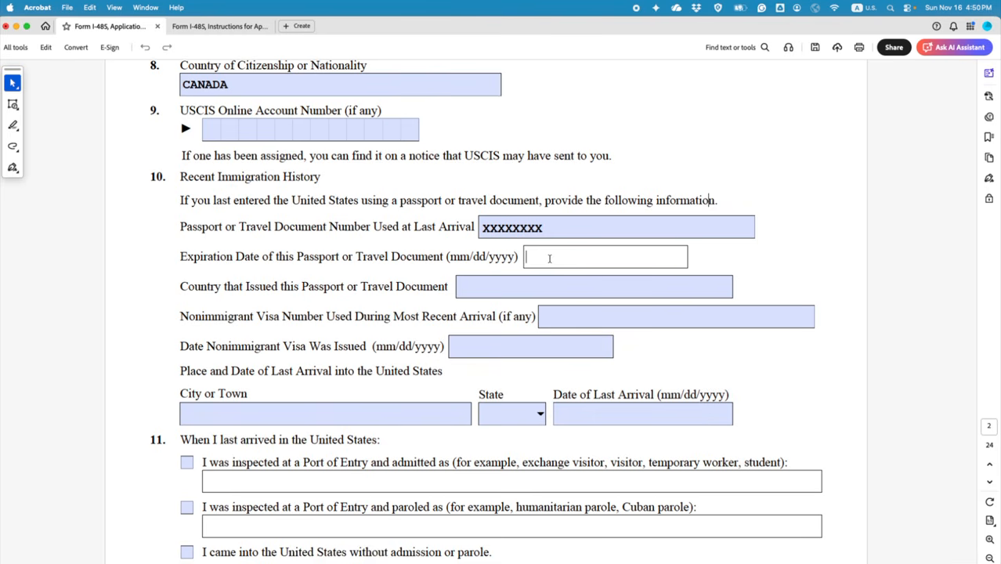
{"action": "type", "text": "03/05/2029"}
Step: Enter CANADA as the passport's issuing country
{"action": "left_click", "coordinate": [464, 286]}
{"action": "scroll", "coordinate": [255, 168], "scroll_direction": "up", "scroll_amount": 2}
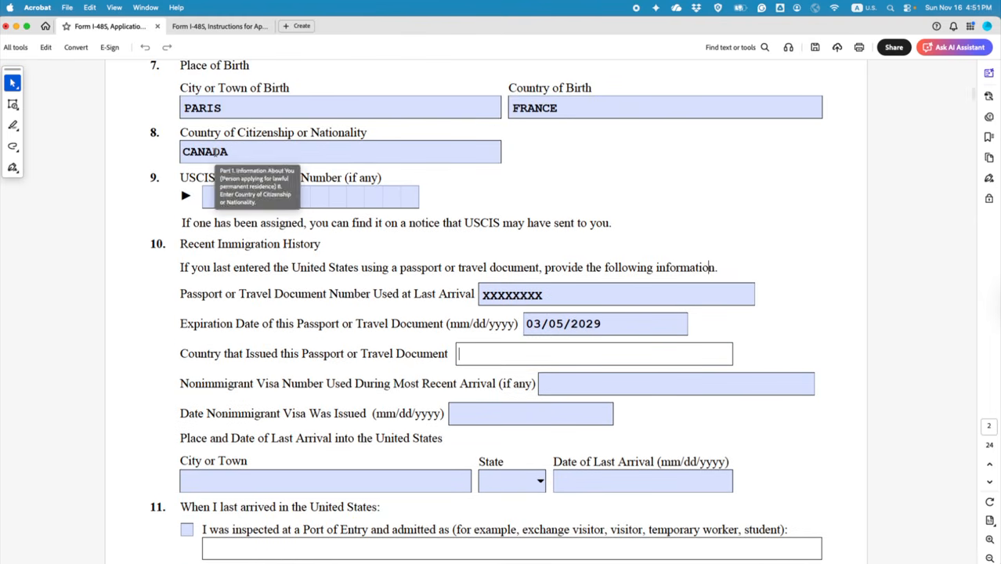
{"action": "left_click", "coordinate": [212, 151]}
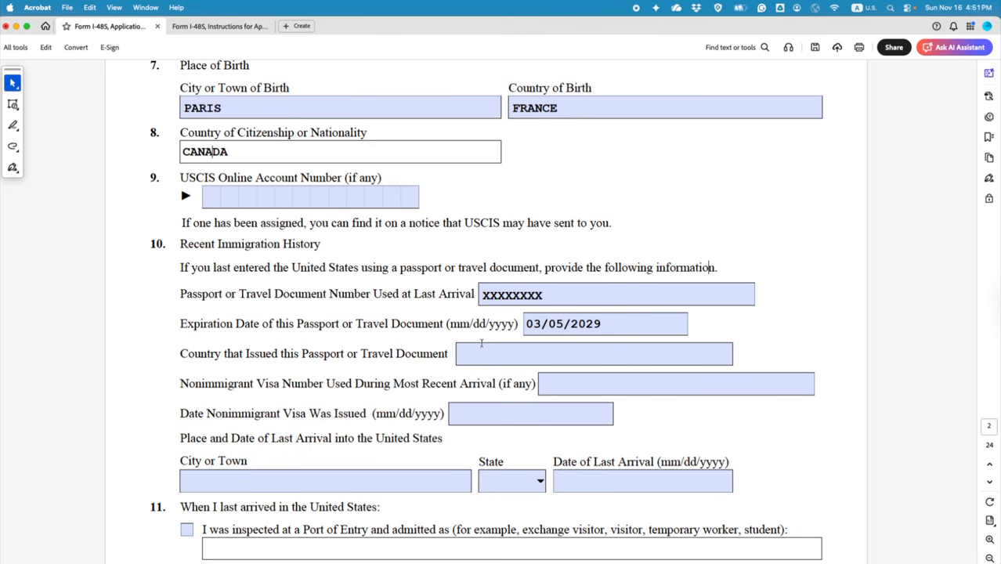
{"action": "left_click", "coordinate": [488, 358]}
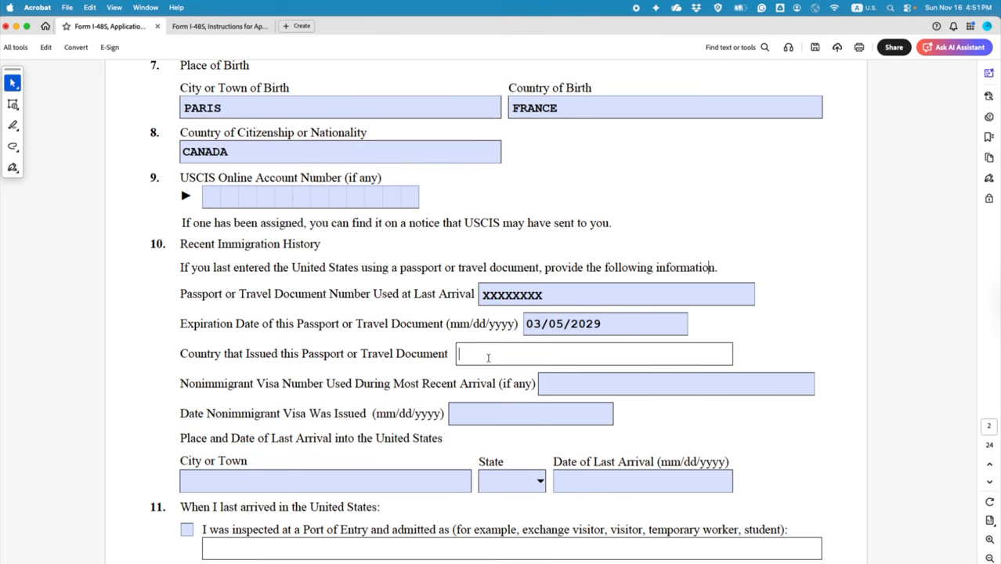
{"action": "type", "text": "CANADA"}
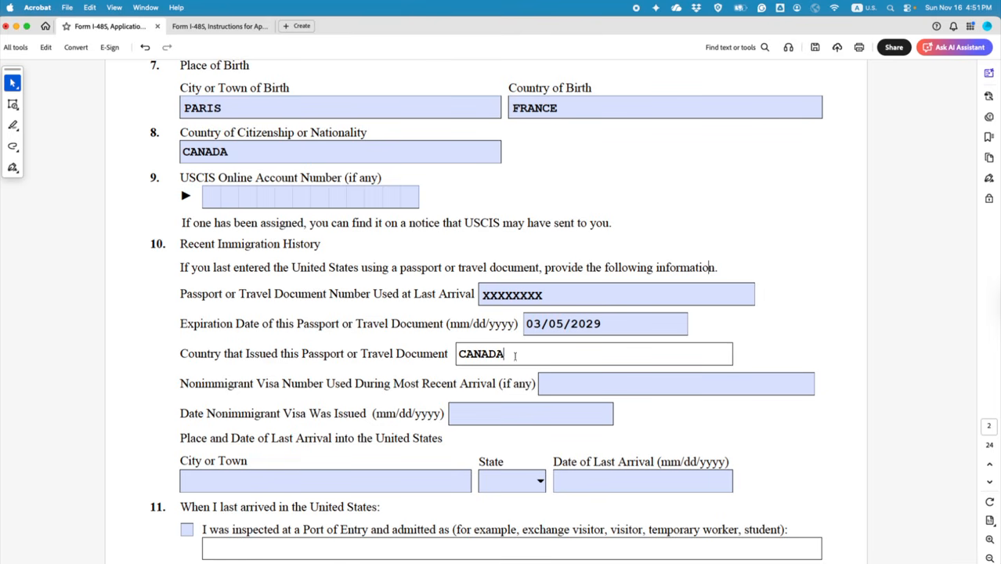
{"action": "left_click_drag", "start_coordinate": [514, 356], "coordinate": [443, 357]}
{"action": "left_click", "coordinate": [504, 378]}
{"action": "scroll", "coordinate": [505, 375], "scroll_direction": "down", "scroll_amount": 1}
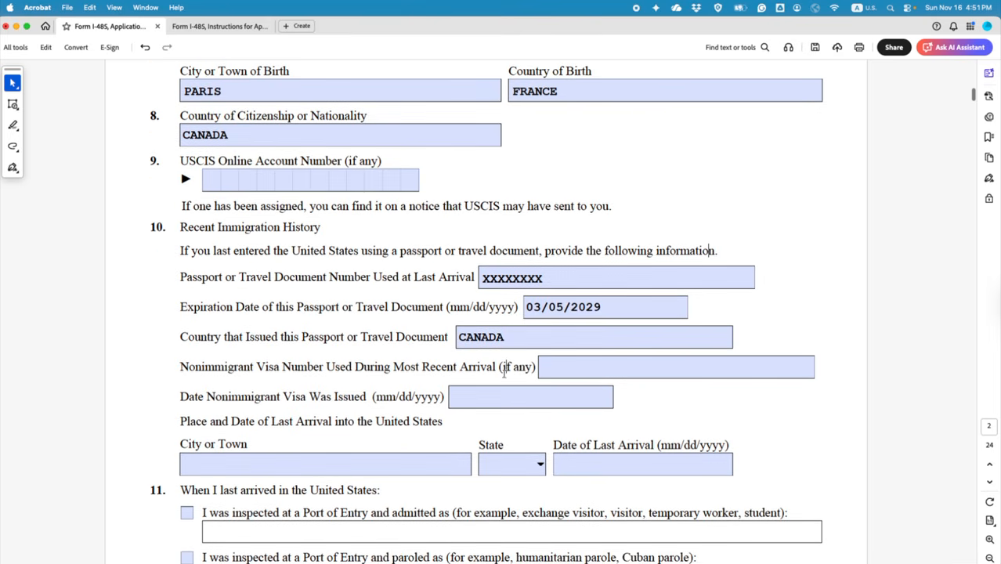
Step: Enter a placeholder visa number, then replace it with N/A
{"action": "scroll", "coordinate": [504, 373], "scroll_direction": "down", "scroll_amount": 1}
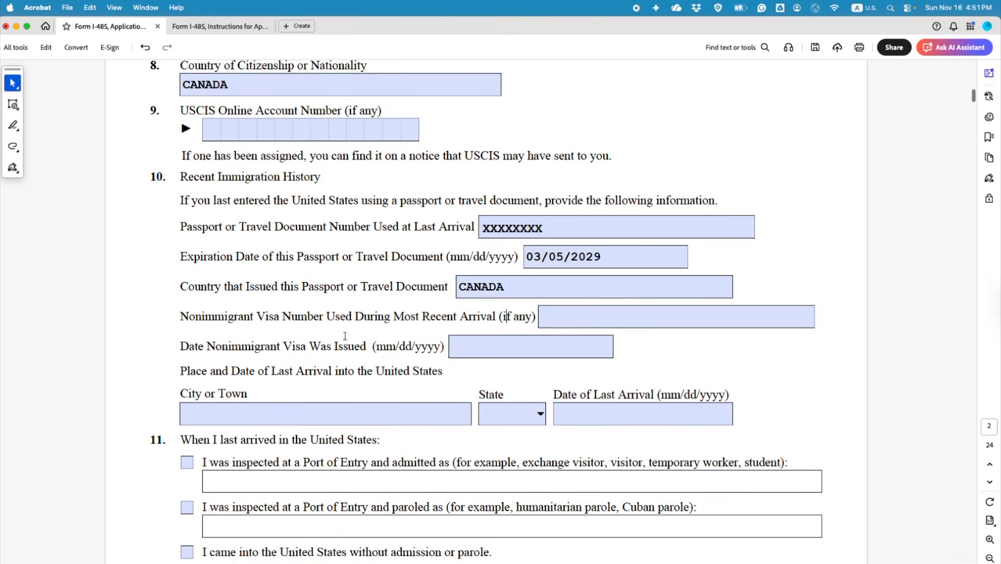
{"action": "left_click", "coordinate": [542, 316]}
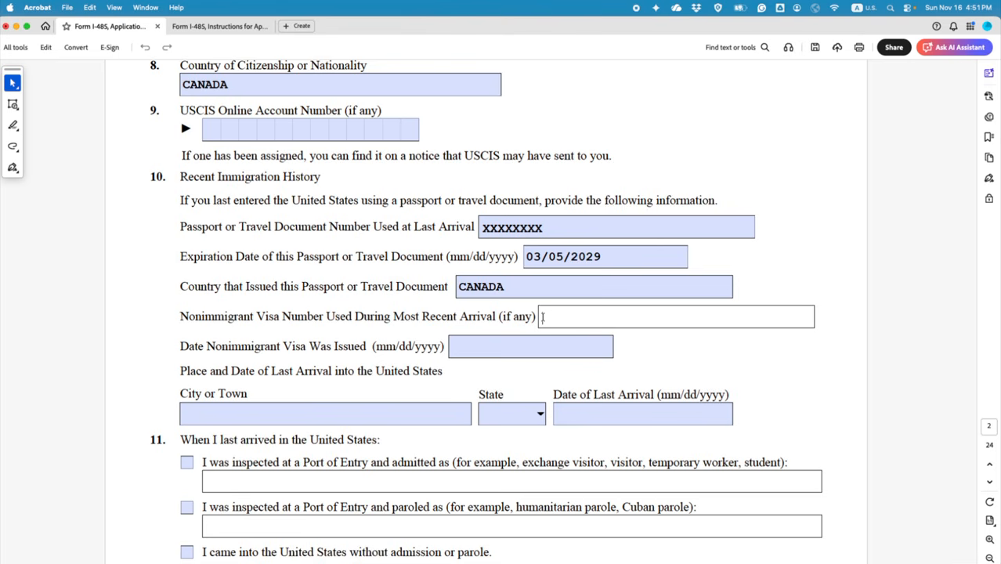
{"action": "type", "text": "YYYYYYYY"}
{"action": "scroll", "coordinate": [541, 318], "scroll_direction": "up", "scroll_amount": 2}
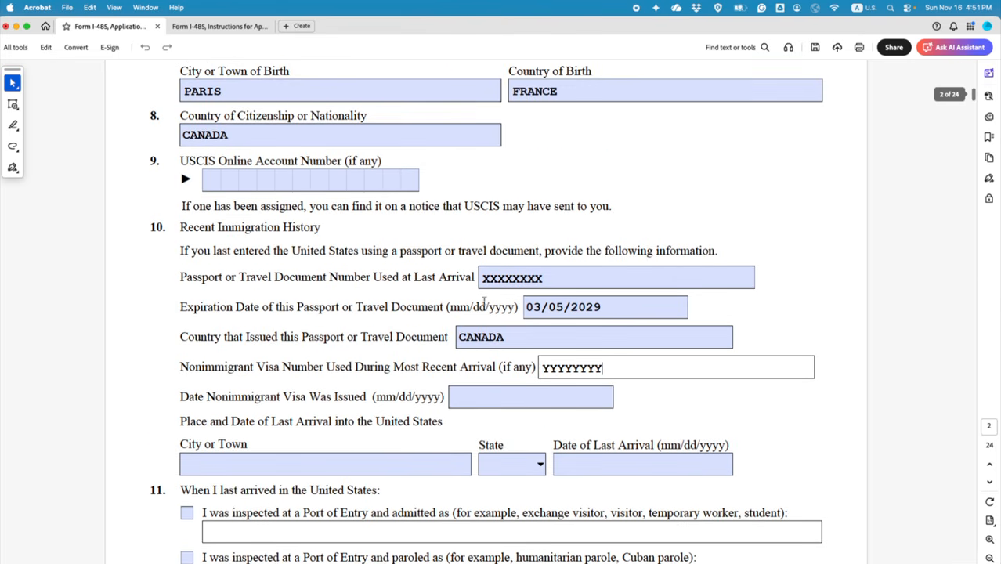
{"action": "left_click", "coordinate": [216, 135]}
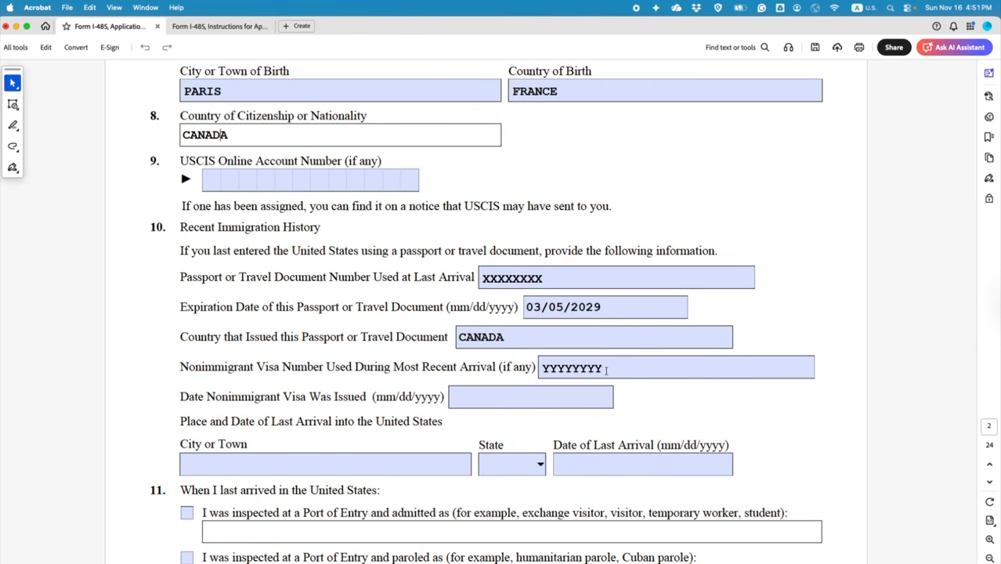
{"action": "left_click_drag", "start_coordinate": [604, 368], "coordinate": [540, 368]}
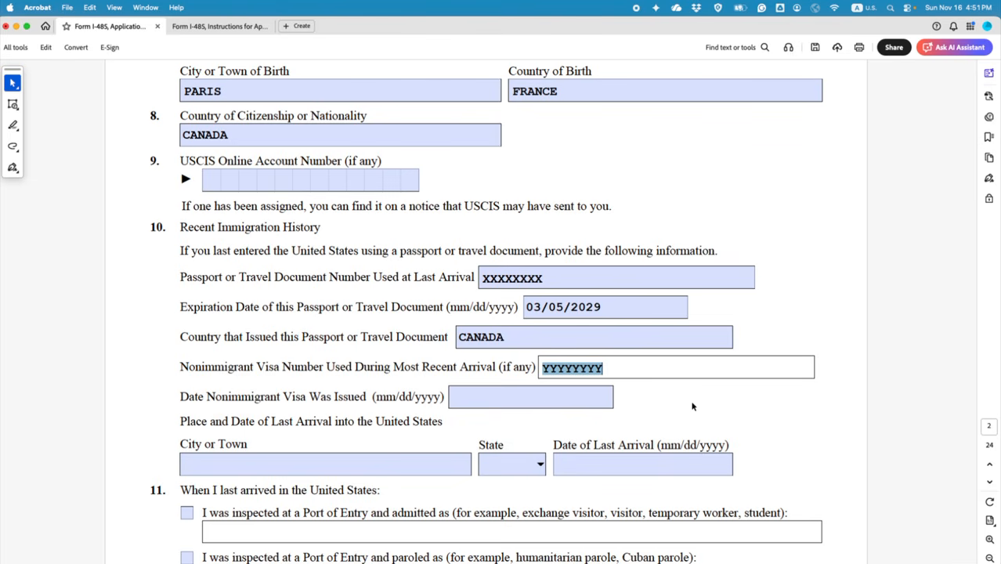
{"action": "key", "text": "BackSpace"}
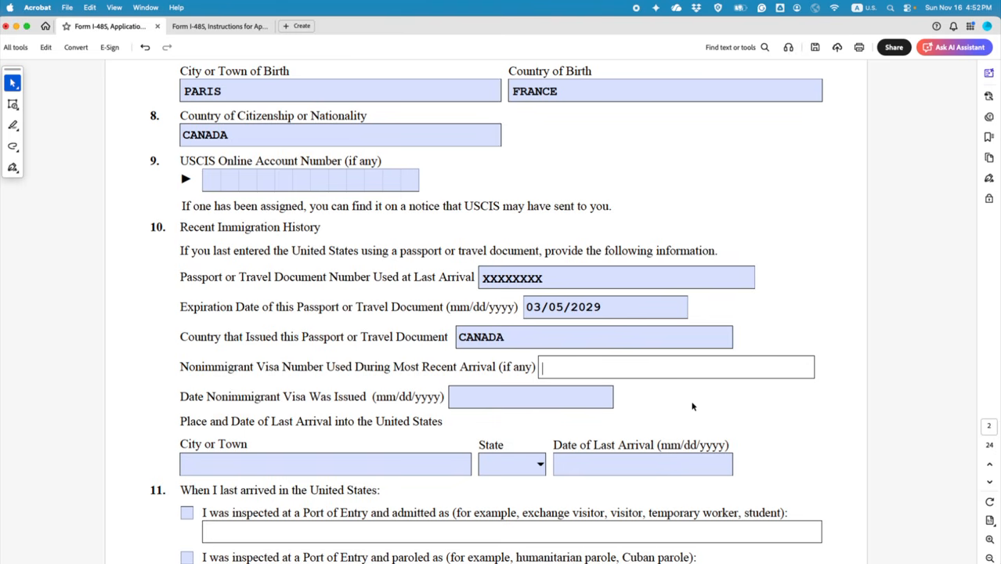
{"action": "type", "text": "N/A"}
{"action": "left_click", "coordinate": [692, 407]}
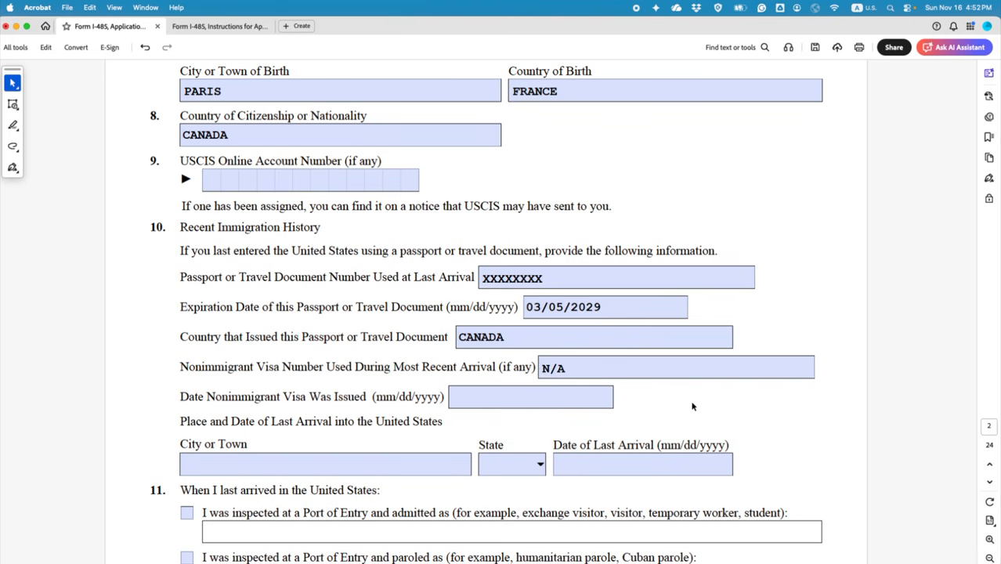
Step: Try typing N in the visa issued date and dismiss the numbers-only alert
{"action": "scroll", "coordinate": [692, 403], "scroll_direction": "down", "scroll_amount": 2}
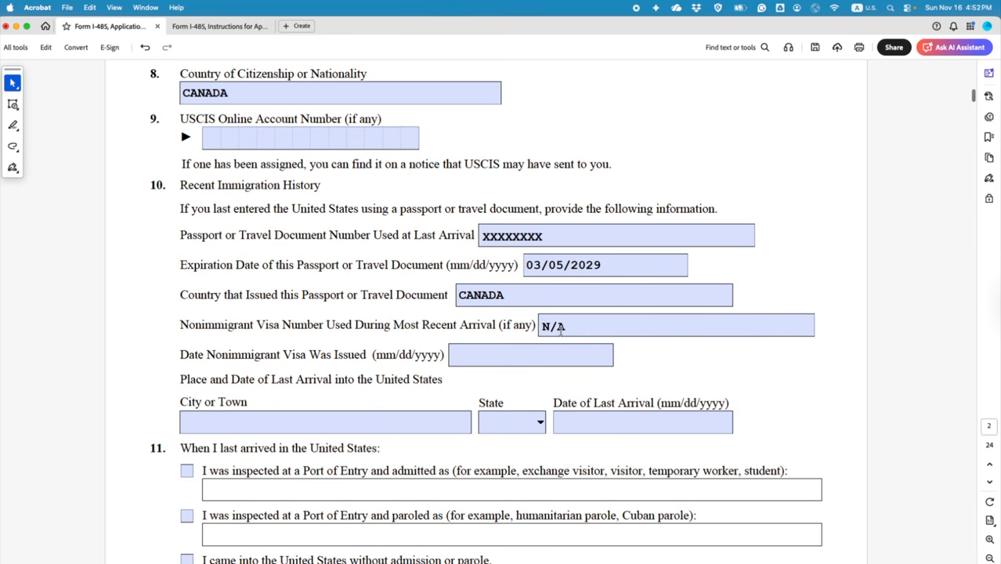
{"action": "left_click", "coordinate": [601, 327]}
{"action": "left_click", "coordinate": [486, 354]}
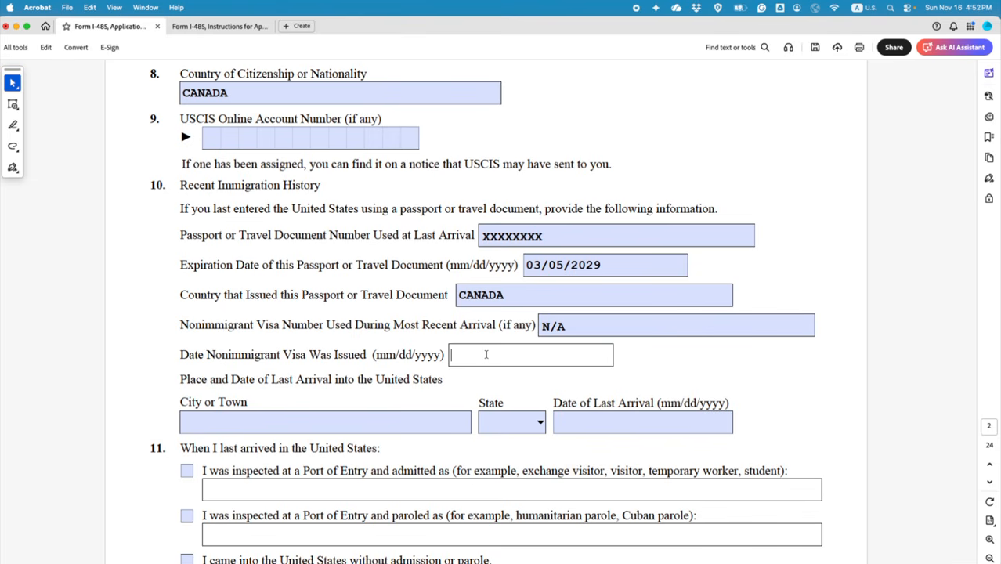
{"action": "type", "text": "N"}
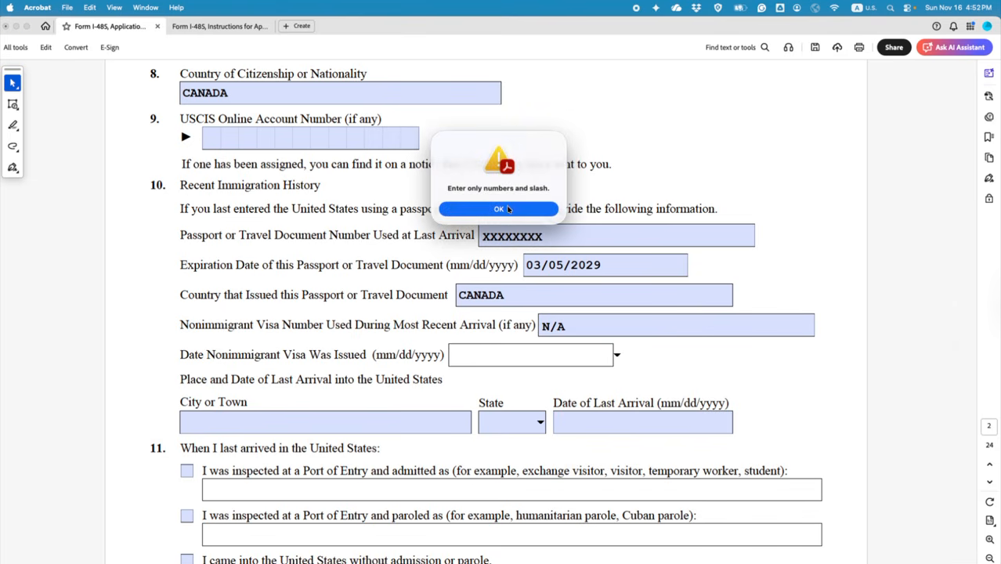
{"action": "left_click", "coordinate": [507, 209]}
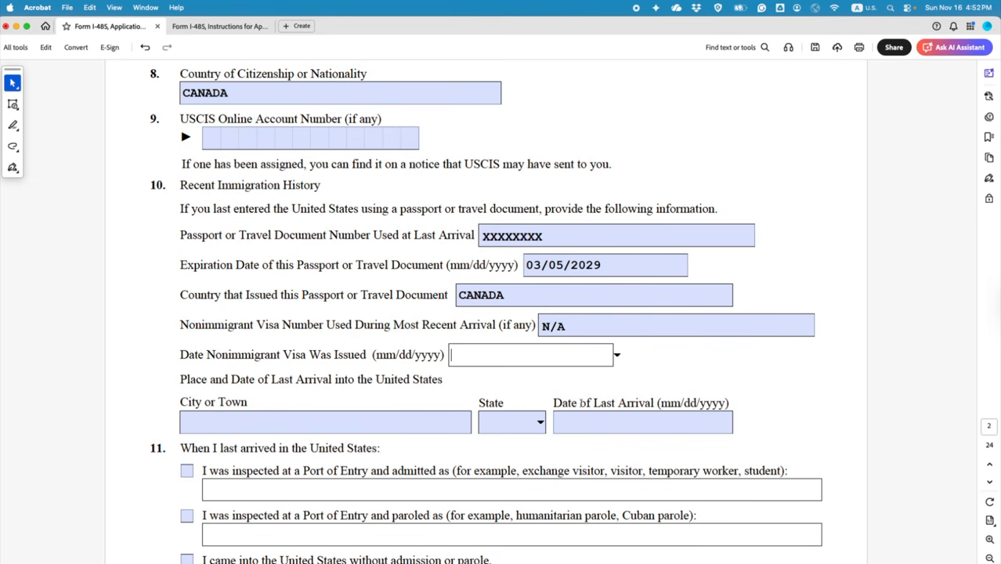
Step: Add an N/A text comment next to the visa issued date field
{"action": "left_click", "coordinate": [13, 127]}
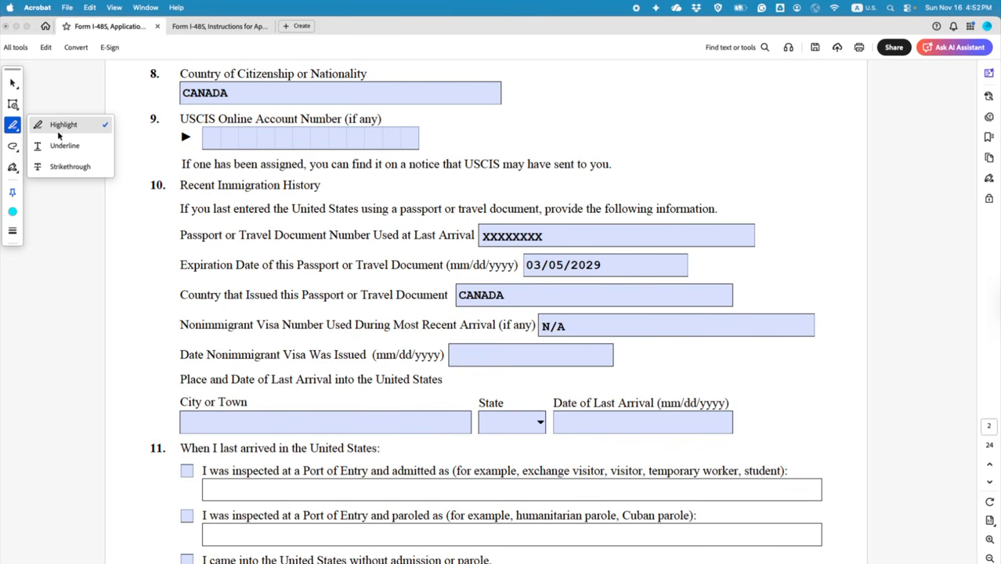
{"action": "left_click", "coordinate": [13, 104]}
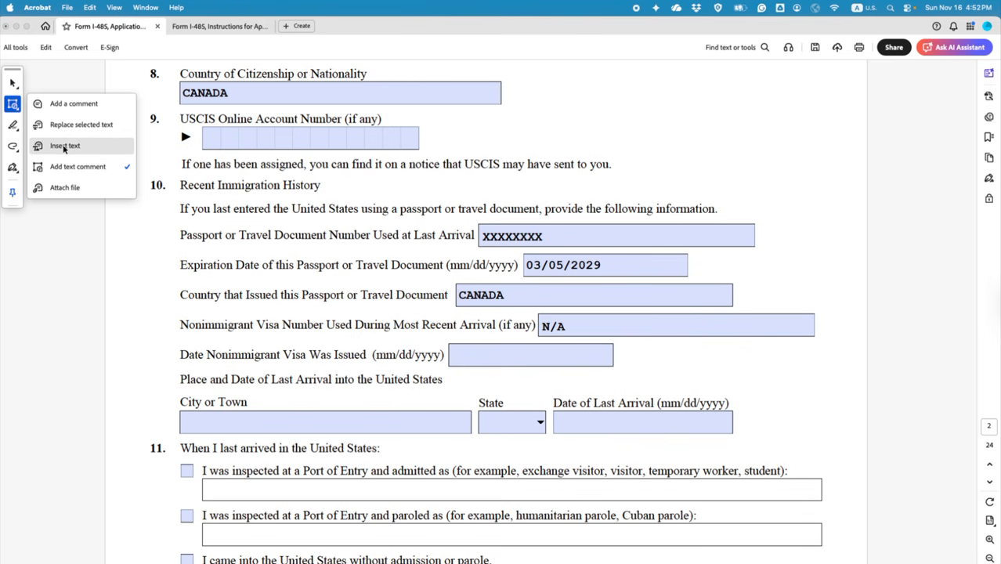
{"action": "left_click", "coordinate": [69, 166]}
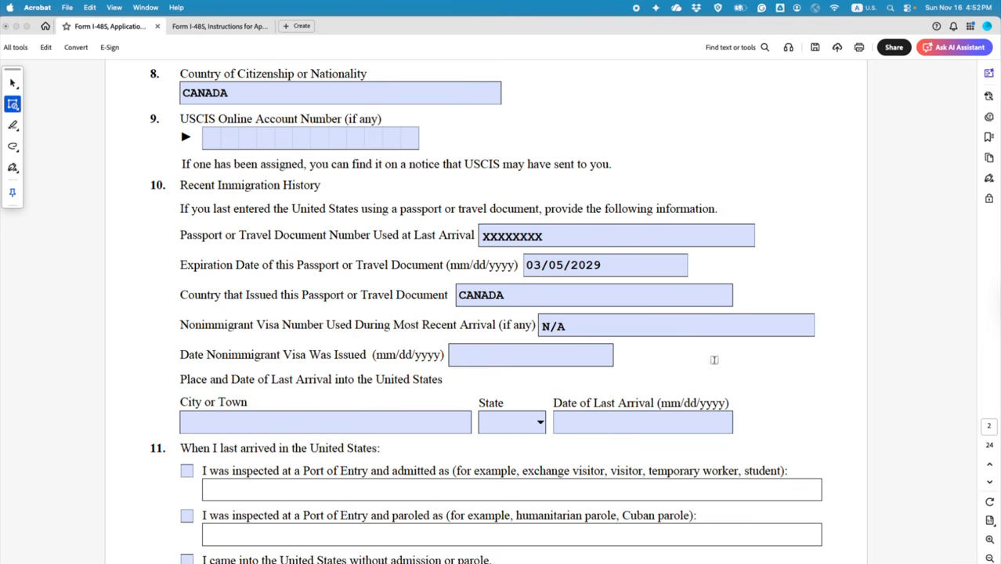
{"action": "left_click", "coordinate": [636, 362]}
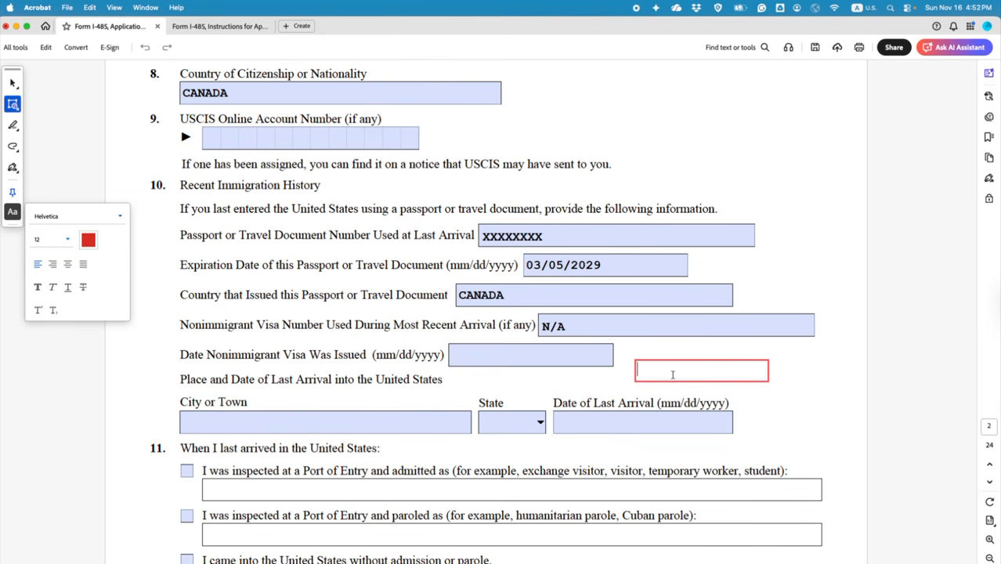
{"action": "type", "text": "N/A"}
{"action": "left_click", "coordinate": [838, 413]}
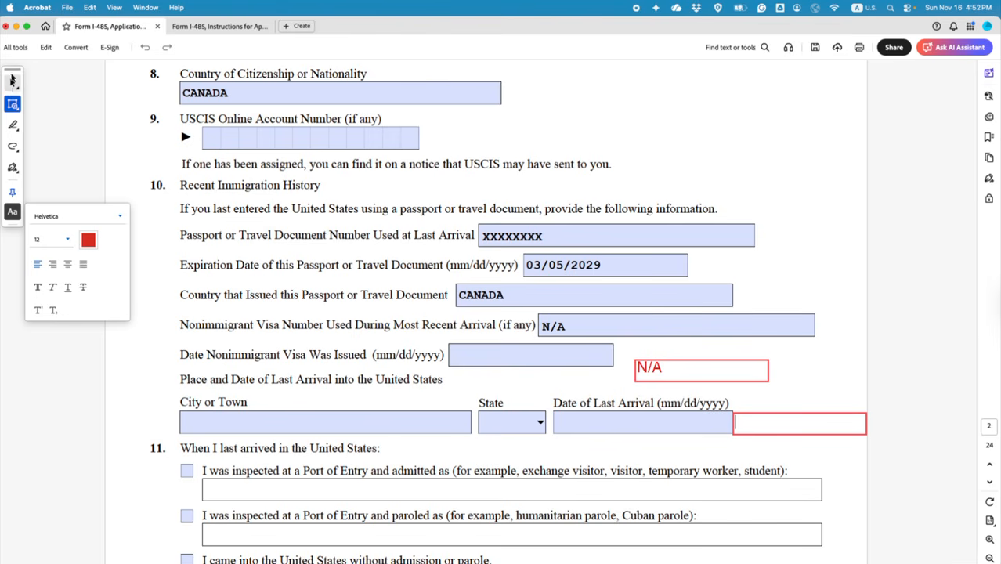
Step: Move the N/A comment onto the Date Nonimmigrant Visa Was Issued field
{"action": "left_click", "coordinate": [13, 80]}
{"action": "left_click", "coordinate": [793, 415]}
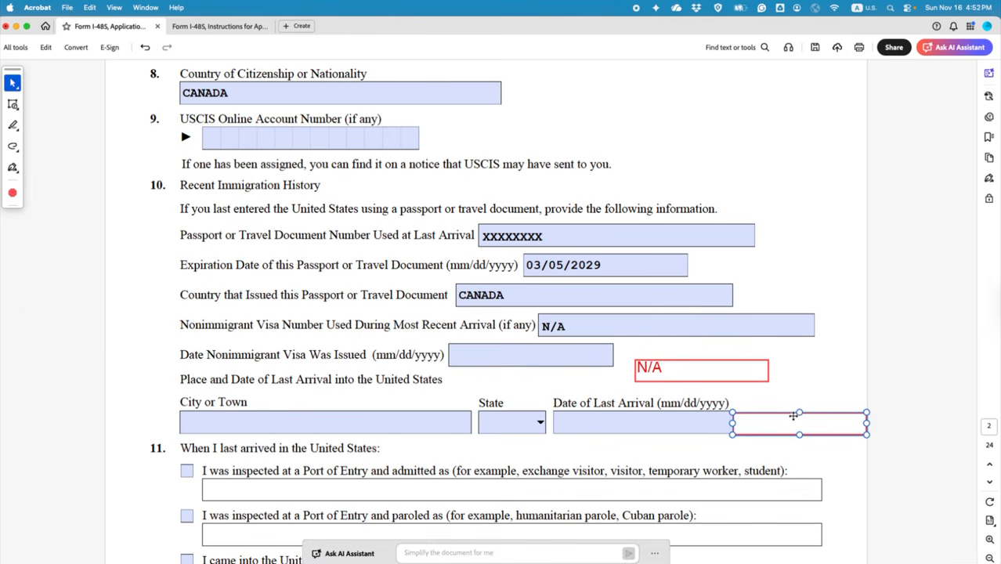
{"action": "left_click_drag", "start_coordinate": [792, 416], "coordinate": [530, 360]}
{"action": "left_click", "coordinate": [647, 368]}
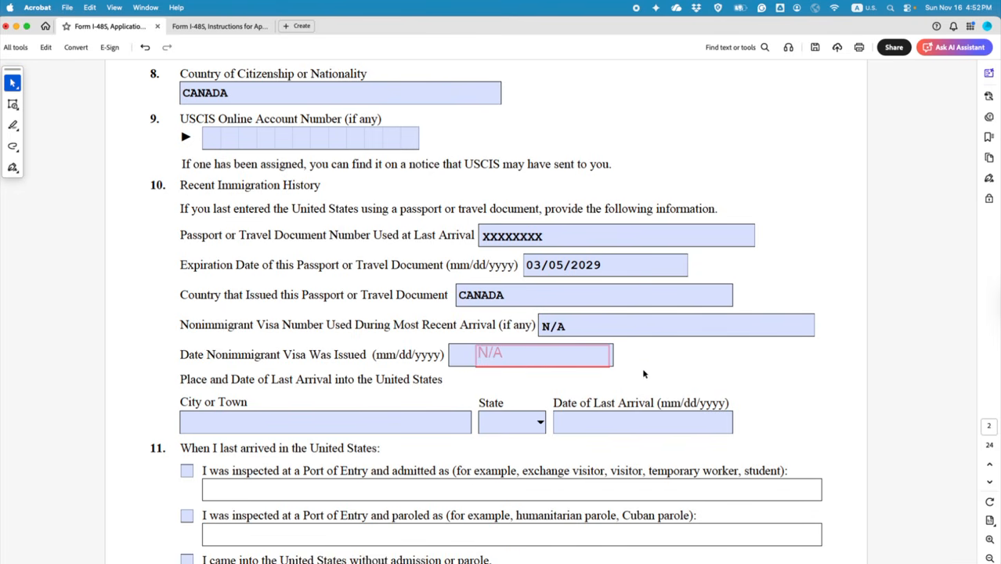
{"action": "scroll", "coordinate": [643, 374], "scroll_direction": "down", "scroll_amount": 5}
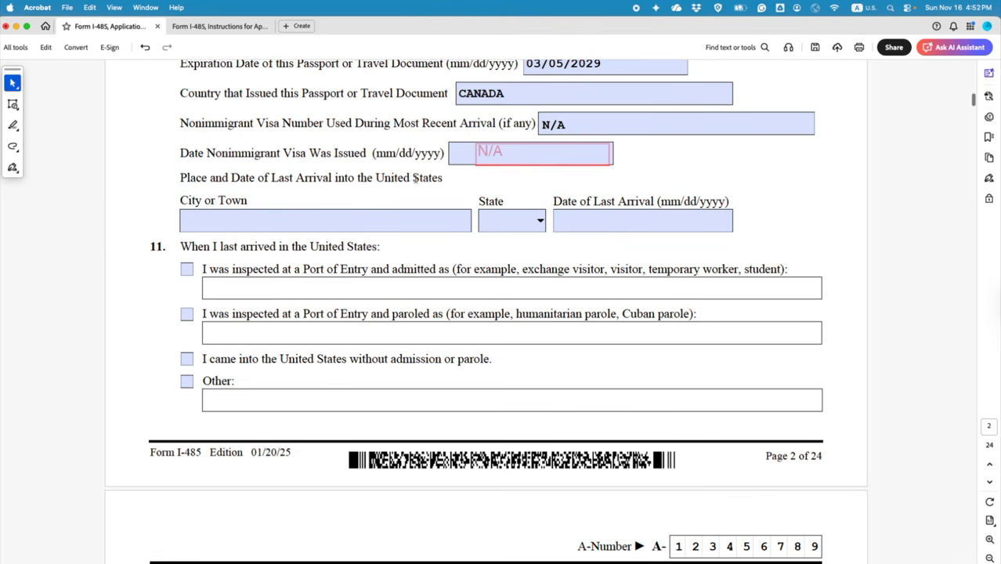
Step: Enter NEW YORK as the city of last arrival
{"action": "left_click", "coordinate": [404, 219]}
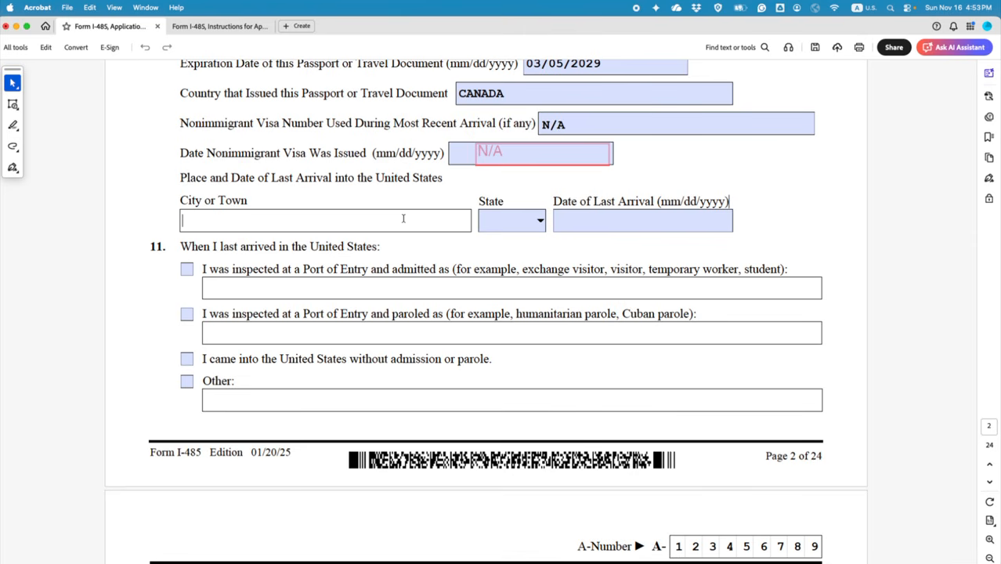
{"action": "type", "text": "NEW YORK"}
{"action": "key", "text": "BackSpace"}
{"action": "key", "text": "BackSpace"}
{"action": "type", "text": "RK"}
Step: Choose NY as the state and enter 01/15/2025 as the date of last arrival
{"action": "left_click", "coordinate": [539, 223]}
{"action": "scroll", "coordinate": [515, 287], "scroll_direction": "down", "scroll_amount": 2}
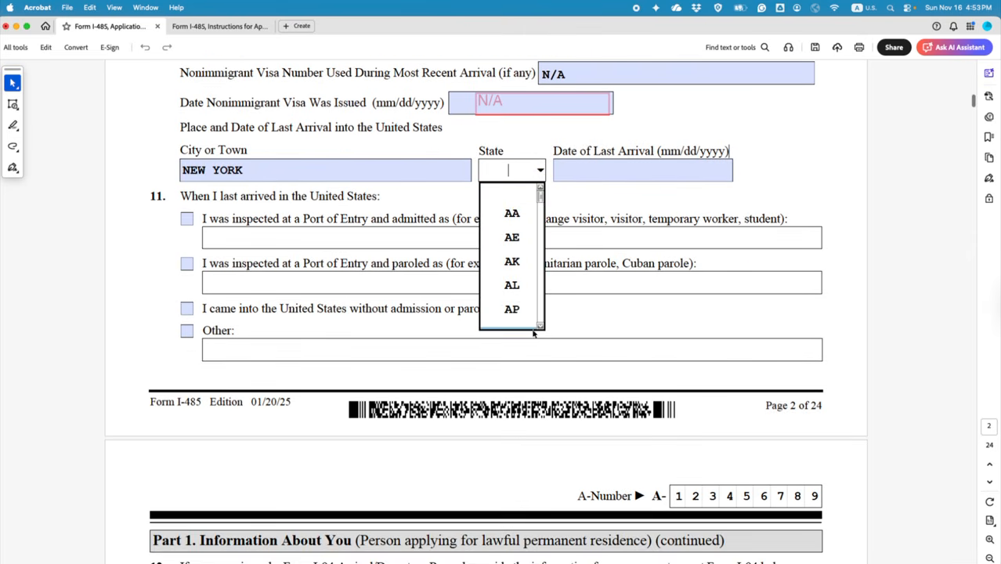
{"action": "left_click", "coordinate": [540, 328]}
{"action": "left_click", "coordinate": [541, 328]}
{"action": "left_click", "coordinate": [540, 327]}
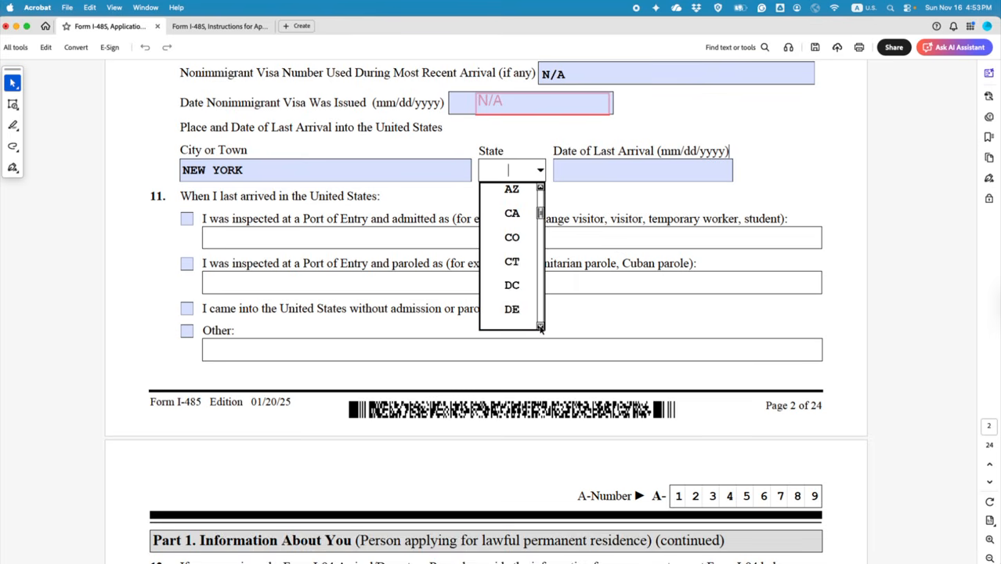
{"action": "left_click", "coordinate": [540, 327]}
{"action": "left_click", "coordinate": [540, 327]}
{"action": "left_click", "coordinate": [540, 327]}
{"action": "left_click", "coordinate": [541, 328]}
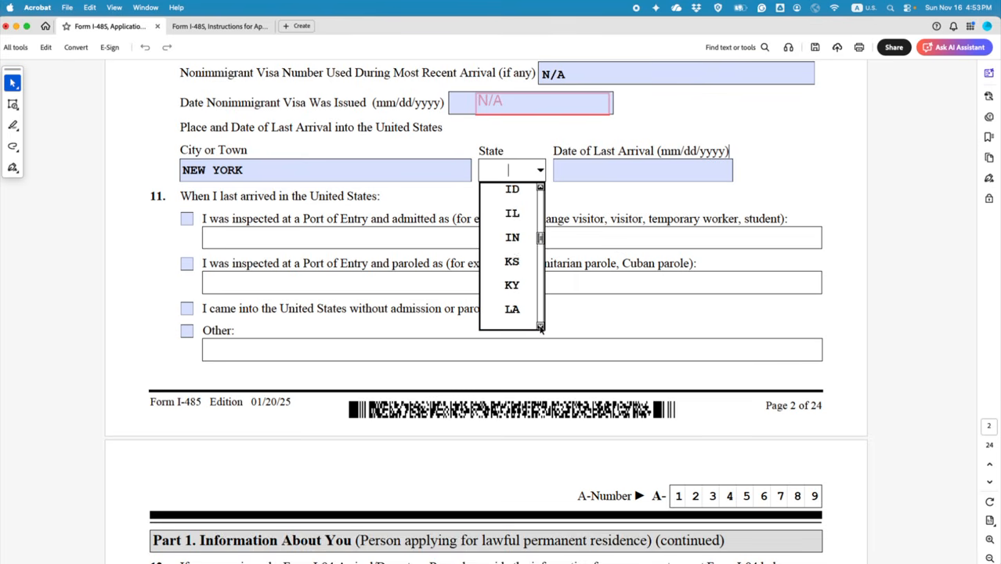
{"action": "left_click", "coordinate": [540, 327]}
{"action": "left_click", "coordinate": [540, 327]}
{"action": "left_click", "coordinate": [540, 327]}
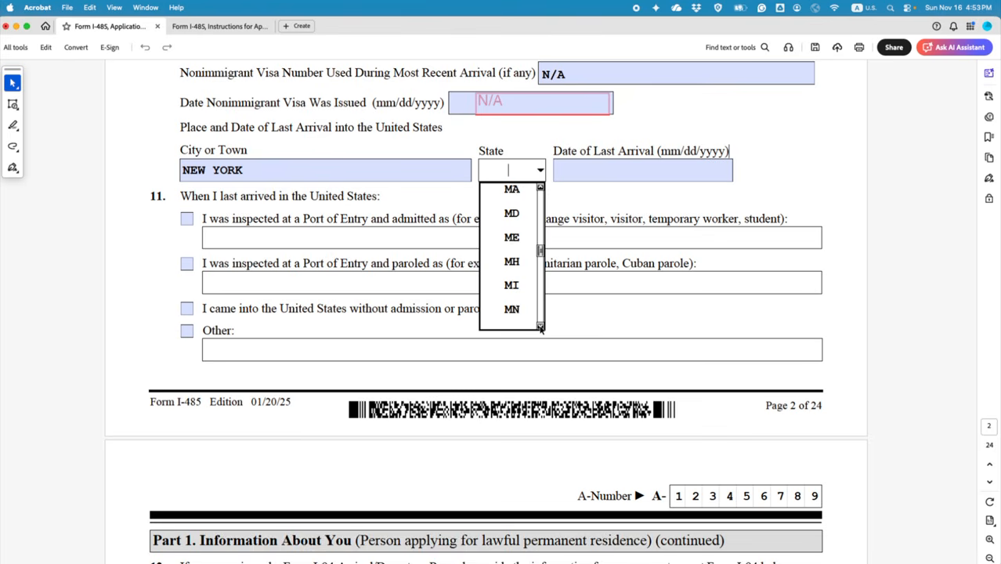
{"action": "left_click", "coordinate": [540, 328]}
{"action": "left_click", "coordinate": [541, 328]}
{"action": "left_click", "coordinate": [541, 327]}
{"action": "left_click", "coordinate": [540, 327]}
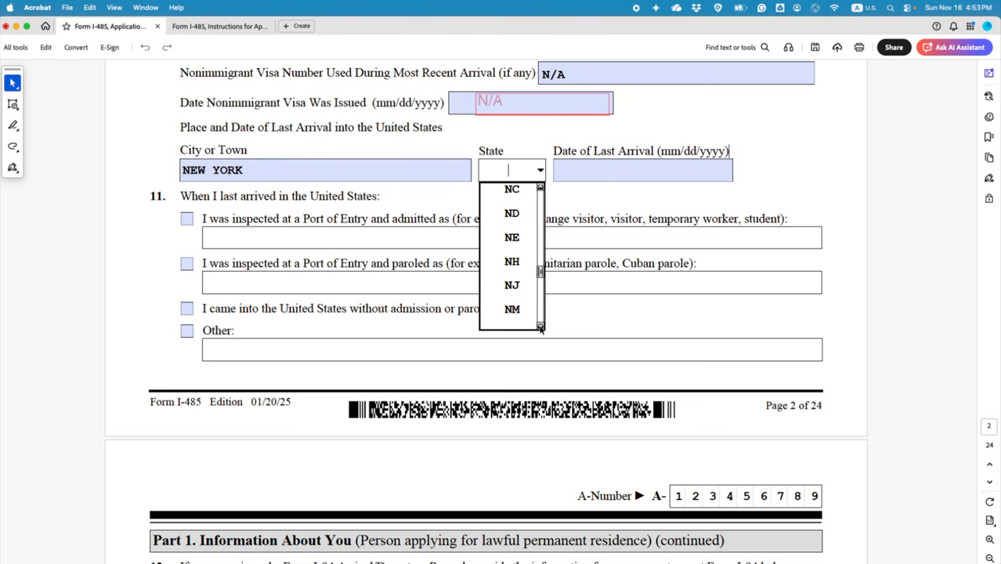
{"action": "left_click", "coordinate": [540, 328]}
{"action": "left_click", "coordinate": [540, 327]}
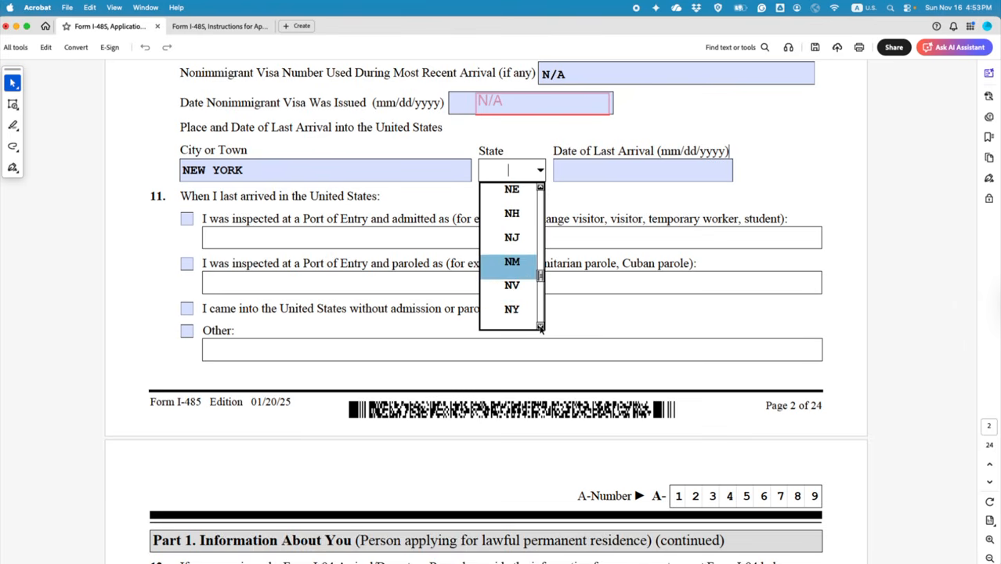
{"action": "left_click", "coordinate": [514, 309]}
{"action": "left_click", "coordinate": [579, 175]}
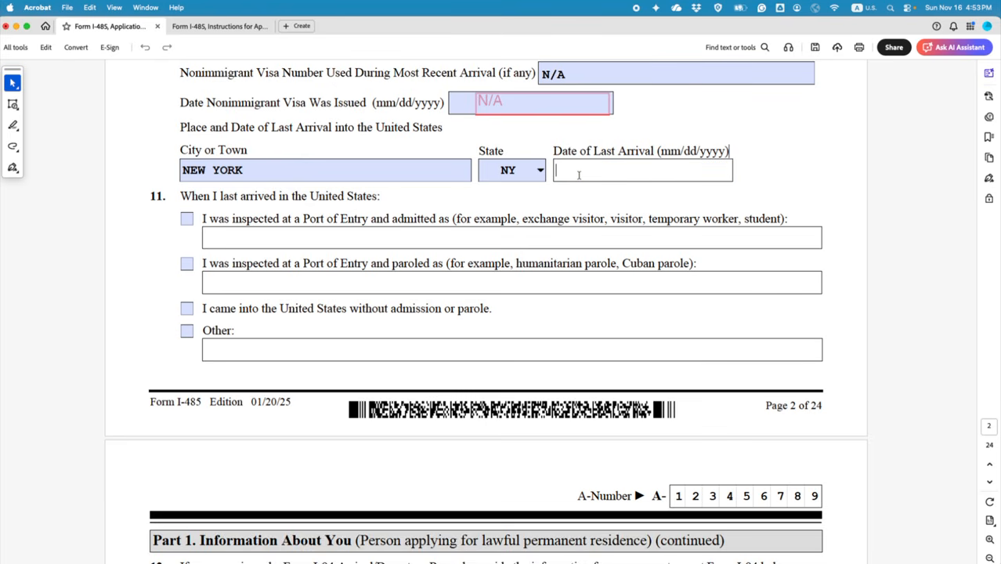
{"action": "type", "text": "01/15/2025"}
Step: Check item 11's inspected-and-admitted box and enter EXCHANGE VISITOR as the admission class
{"action": "left_click", "coordinate": [187, 219]}
{"action": "left_click", "coordinate": [234, 235]}
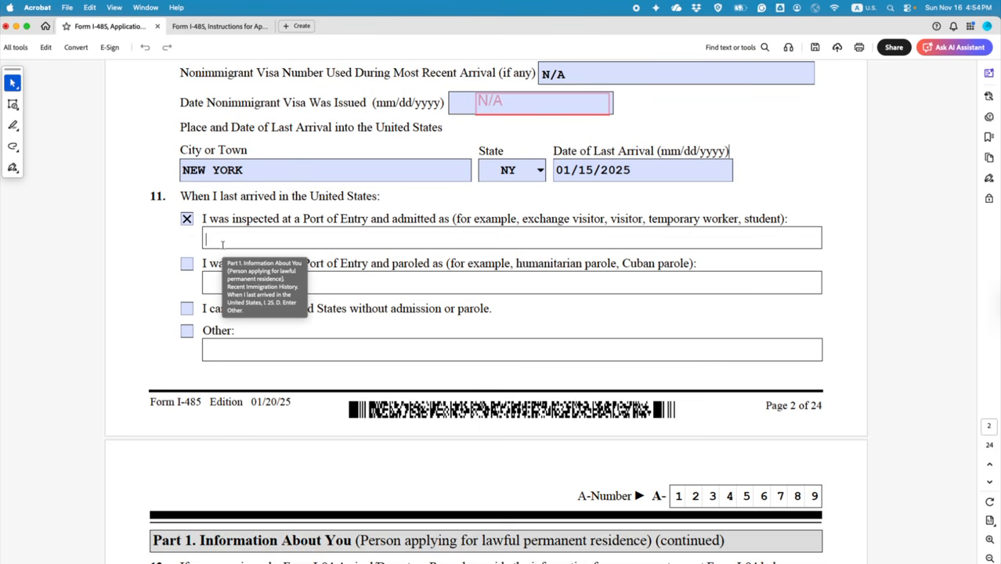
{"action": "type", "text": "XCHANGE "}
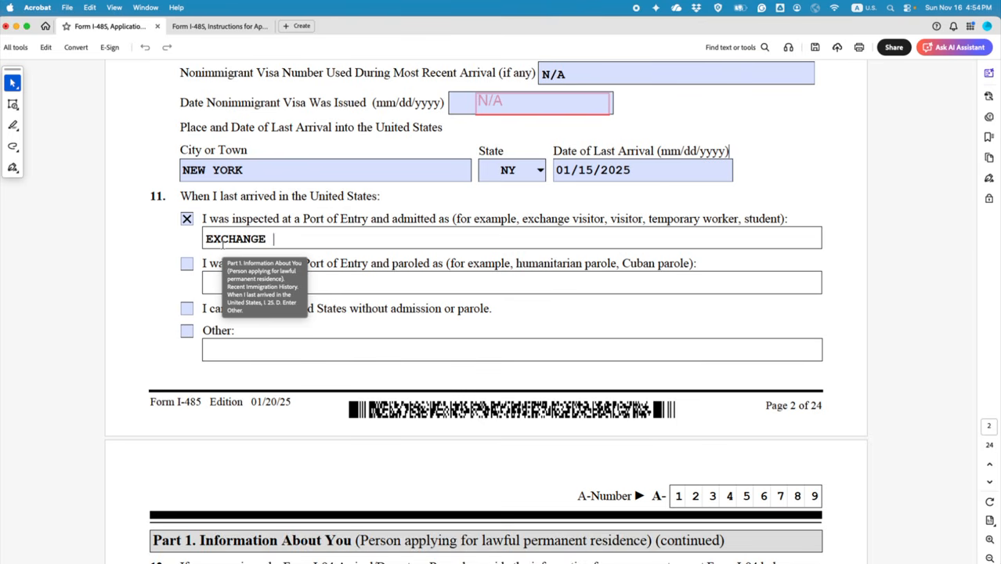
{"action": "type", "text": "VISITOR"}
{"action": "left_click", "coordinate": [155, 244]}
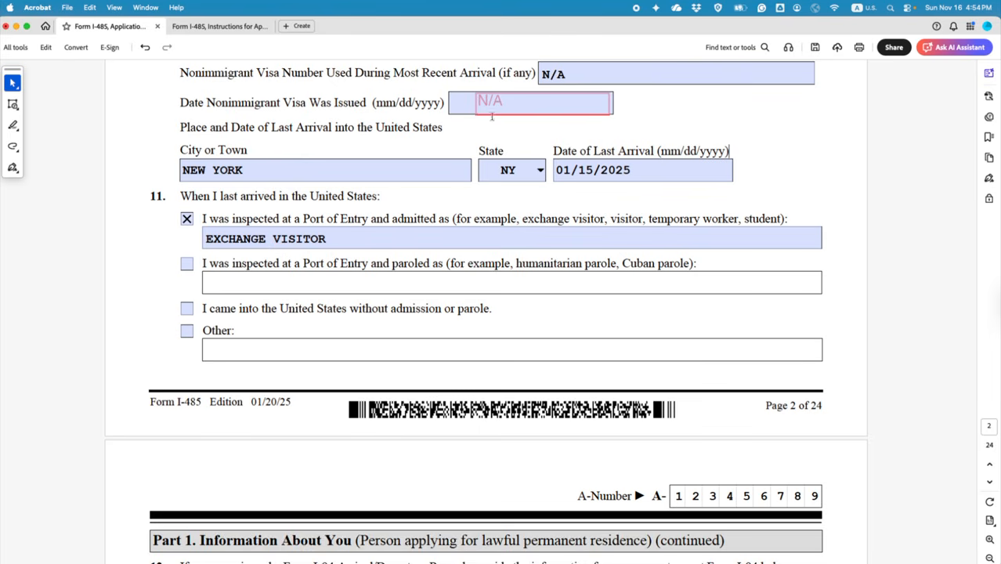
{"action": "left_click", "coordinate": [12, 104]}
{"action": "left_click", "coordinate": [87, 169]}
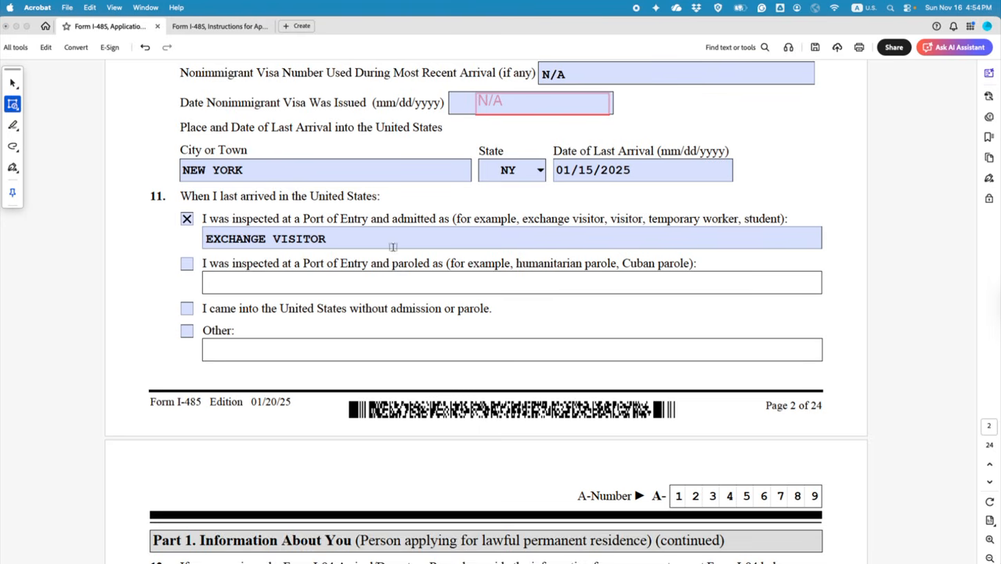
Step: Add a text comment reading EXCHANGE VISITOR DEPENDENT over item 11's admitted-as answer
{"action": "left_click", "coordinate": [404, 208]}
{"action": "type", "text": "E"}
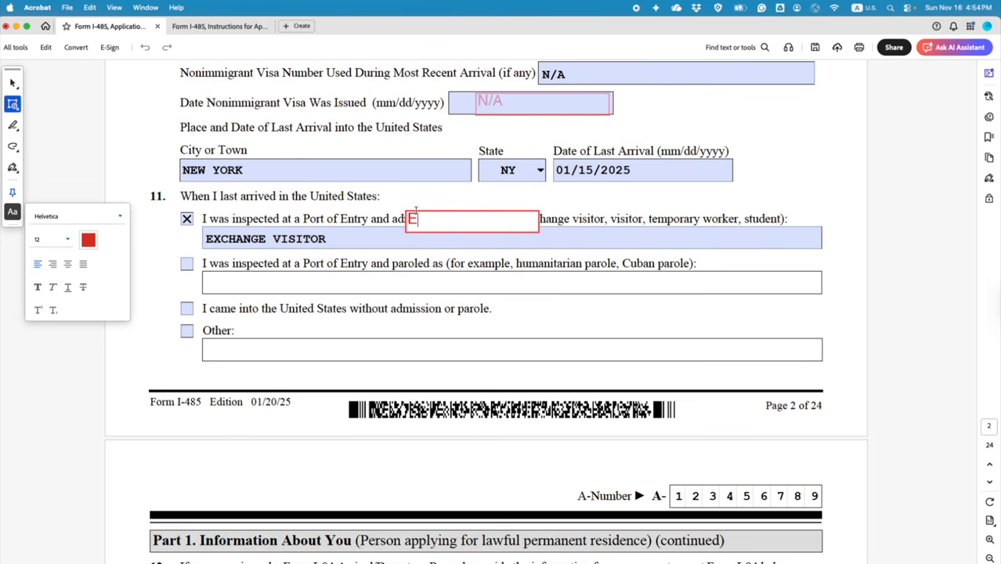
{"action": "type", "text": "XCAHN=="}
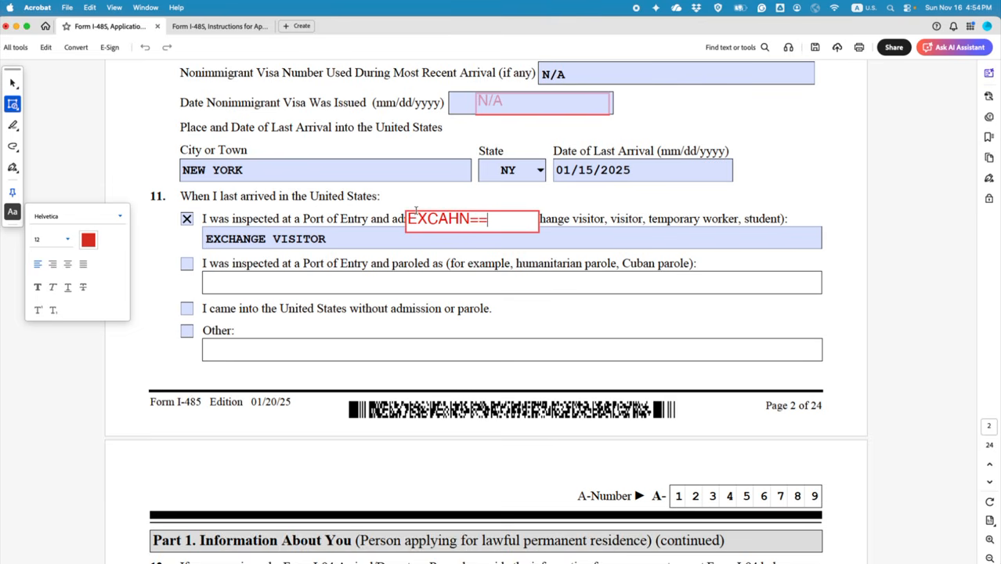
{"action": "key", "text": "BackSpace"}
{"action": "key", "text": "BackSpace"}
{"action": "key", "text": "BackSpace"}
{"action": "key", "text": "BackSpace"}
{"action": "key", "text": "BackSpace"}
{"action": "type", "text": "HANGE VISITR"}
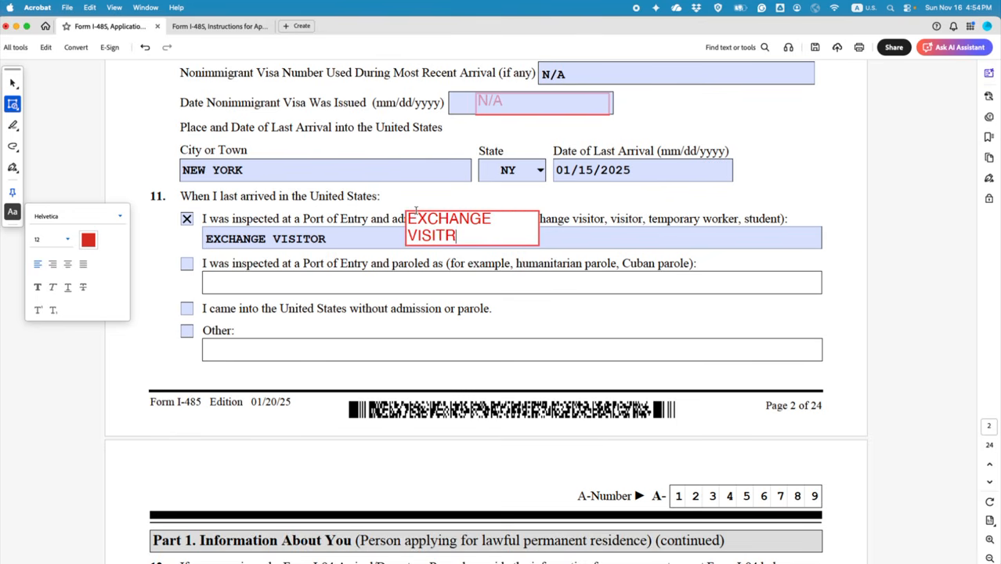
{"action": "key", "text": "BackSpace"}
{"action": "type", "text": "OR DEPENDENT"}
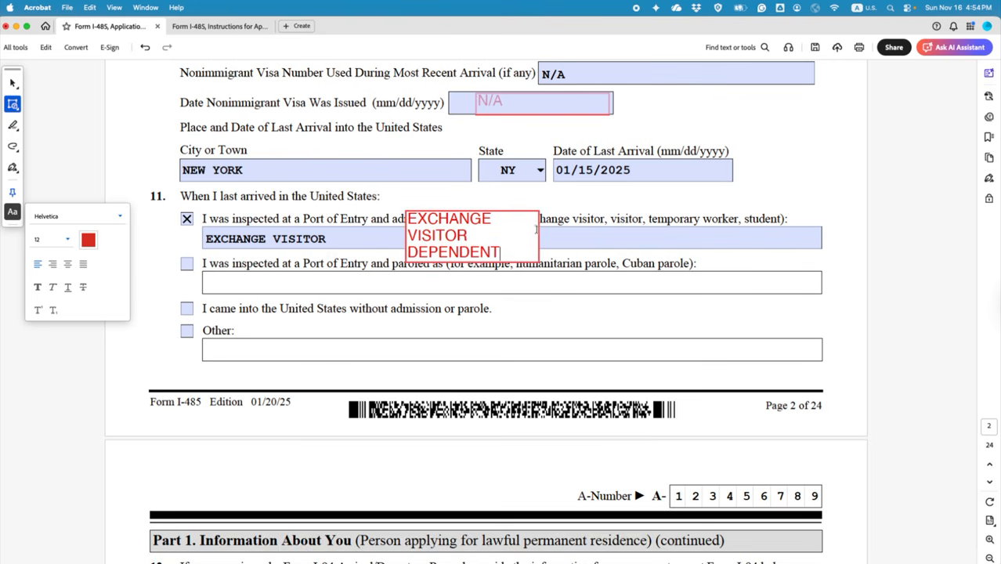
{"action": "left_click", "coordinate": [639, 279]}
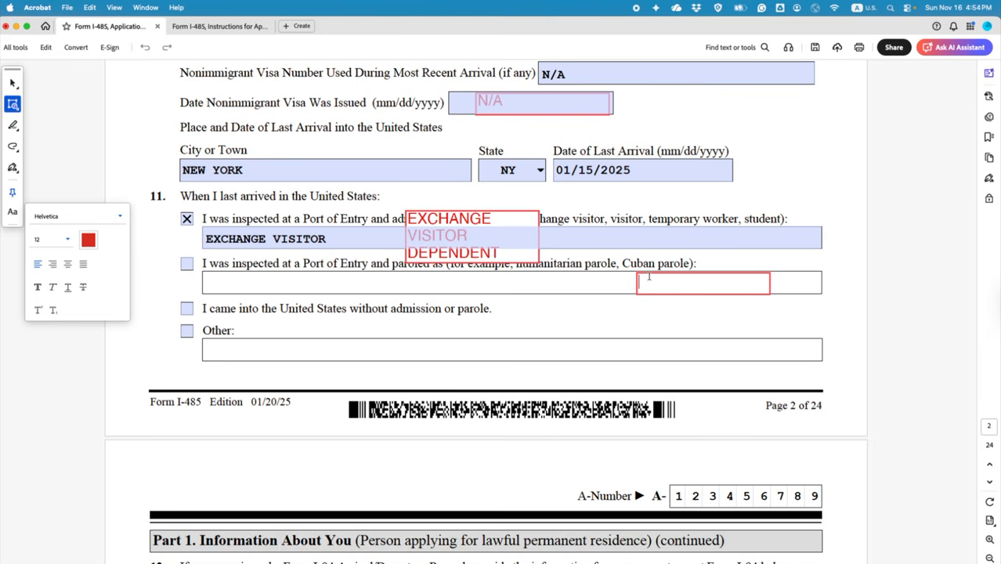
Step: Resize the comment to a single line on the admitted-as field and delete the stray empty comment
{"action": "left_click", "coordinate": [13, 83]}
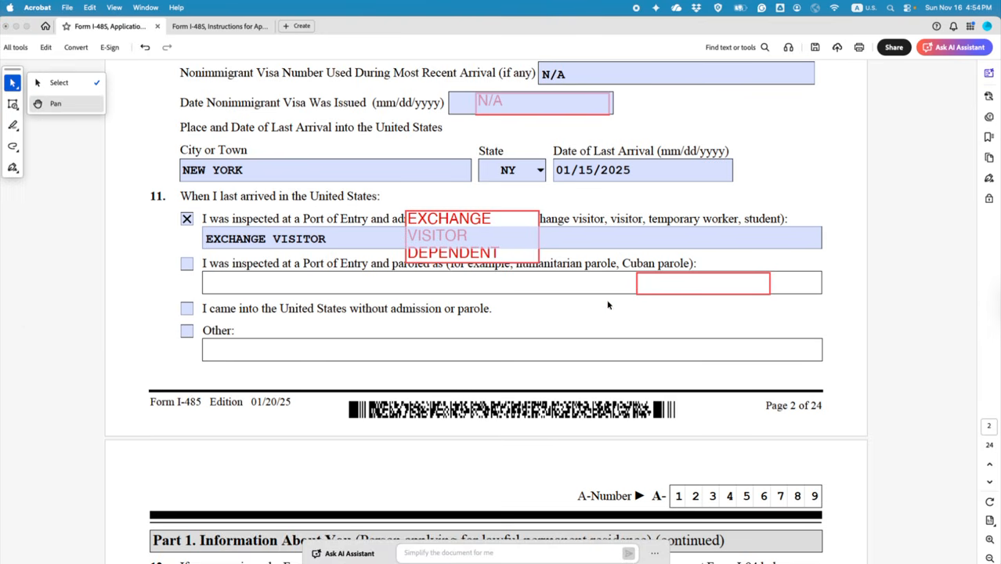
{"action": "left_click", "coordinate": [651, 287]}
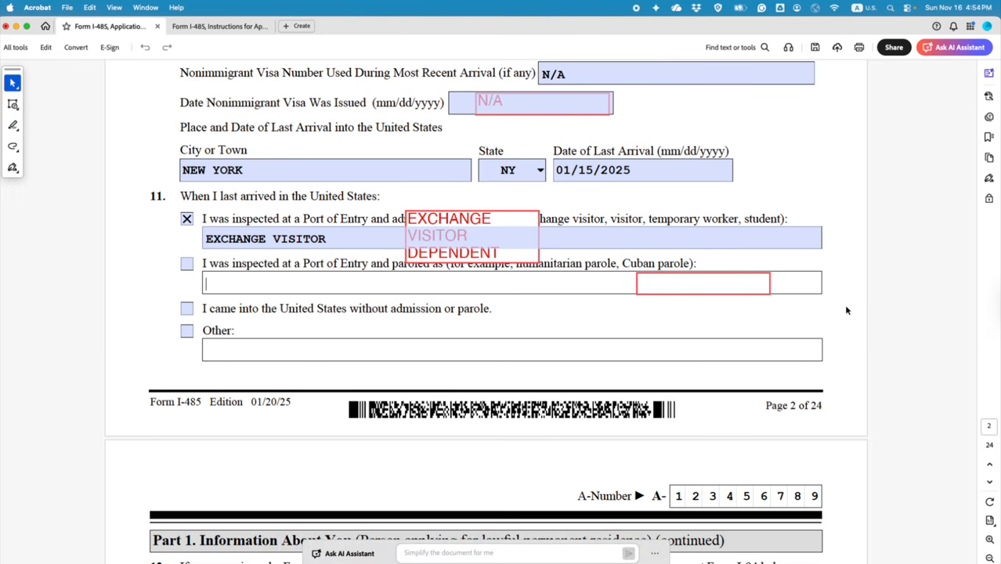
{"action": "left_click", "coordinate": [450, 213]}
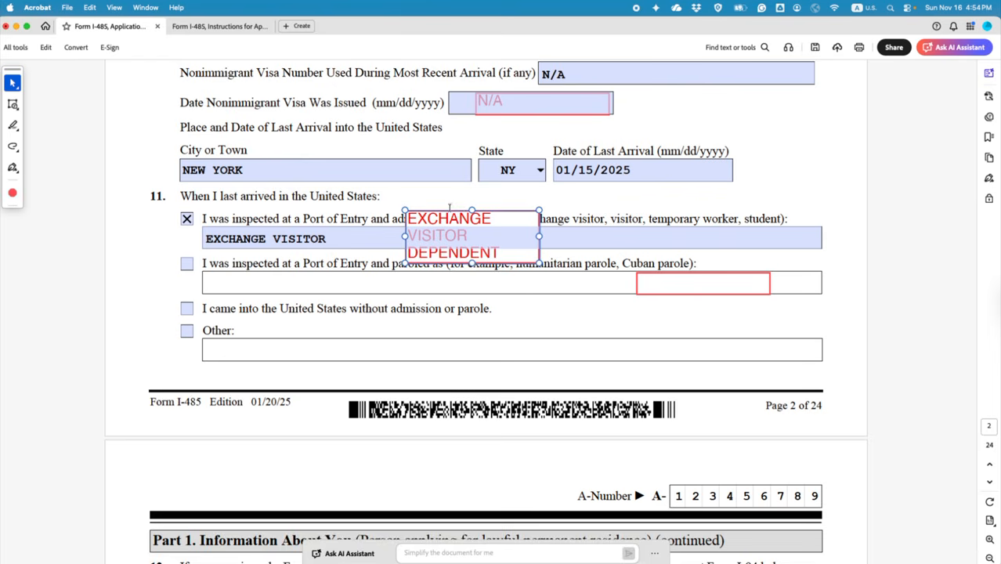
{"action": "left_click_drag", "start_coordinate": [460, 211], "coordinate": [471, 199]}
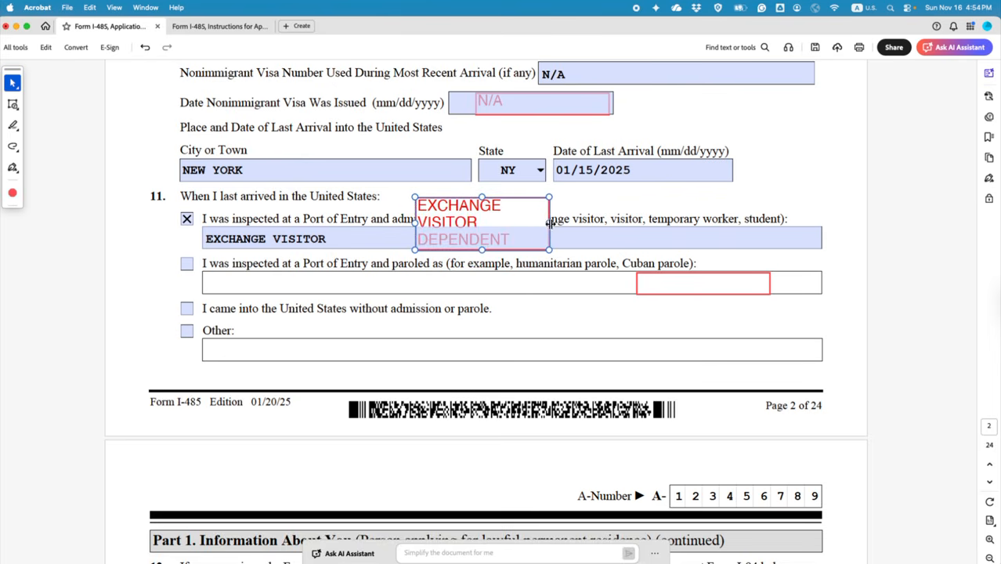
{"action": "left_click_drag", "start_coordinate": [548, 223], "coordinate": [676, 216]}
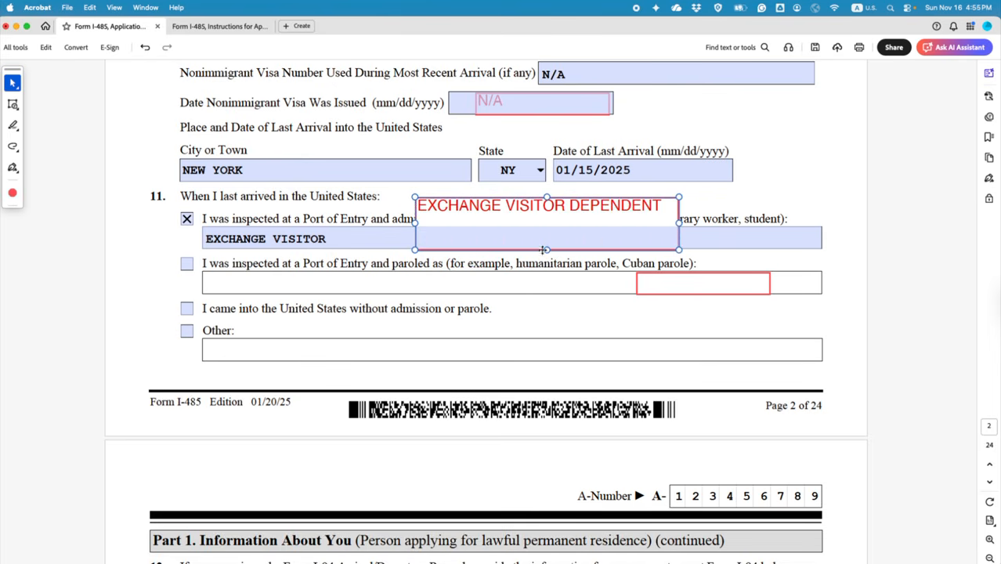
{"action": "left_click_drag", "start_coordinate": [546, 225], "coordinate": [520, 247]}
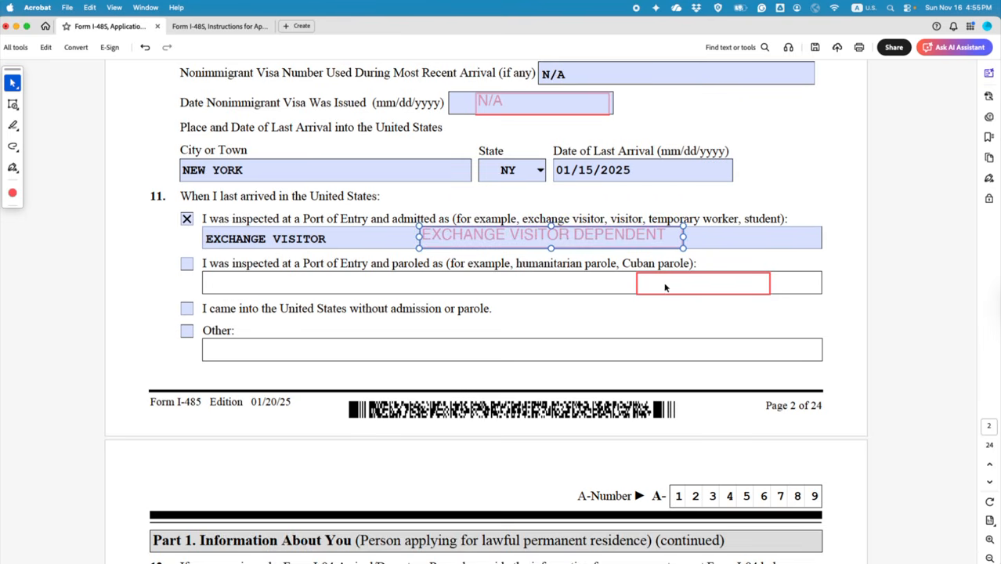
{"action": "left_click", "coordinate": [629, 285]}
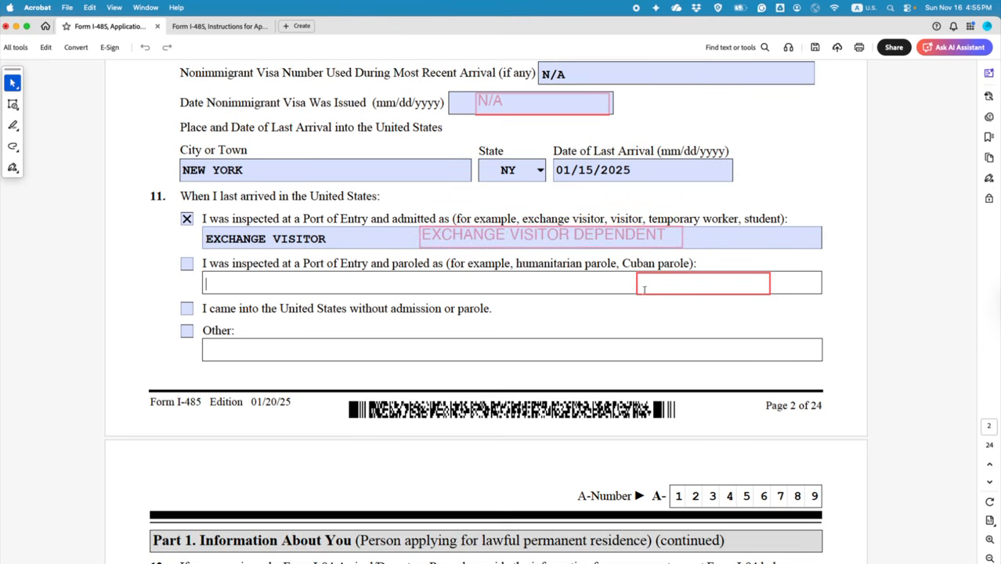
{"action": "left_click", "coordinate": [644, 289]}
{"action": "key", "text": "Delete"}
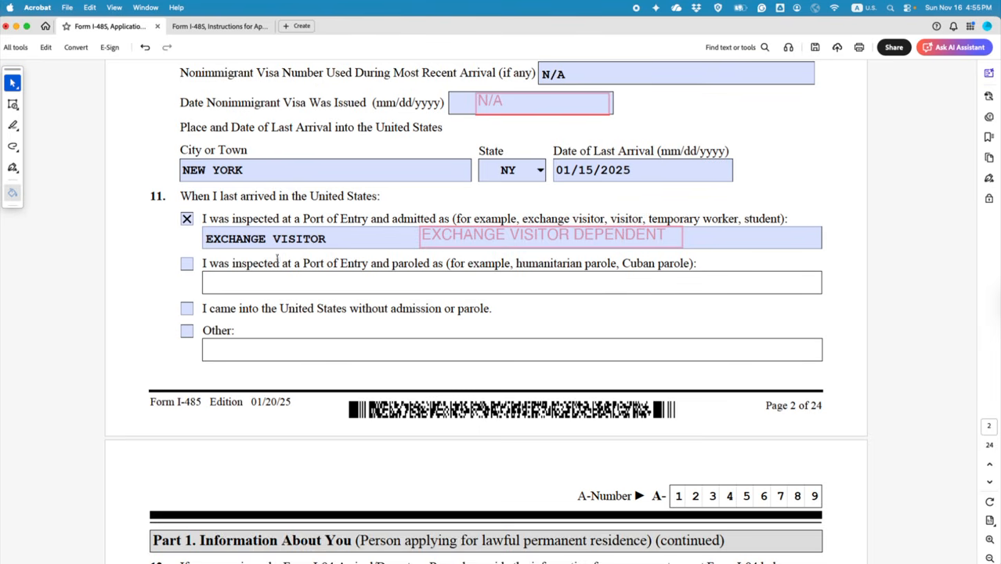
Step: Append DEP to the admitted-as answer, then highlight and clear the field's text
{"action": "left_click", "coordinate": [446, 245]}
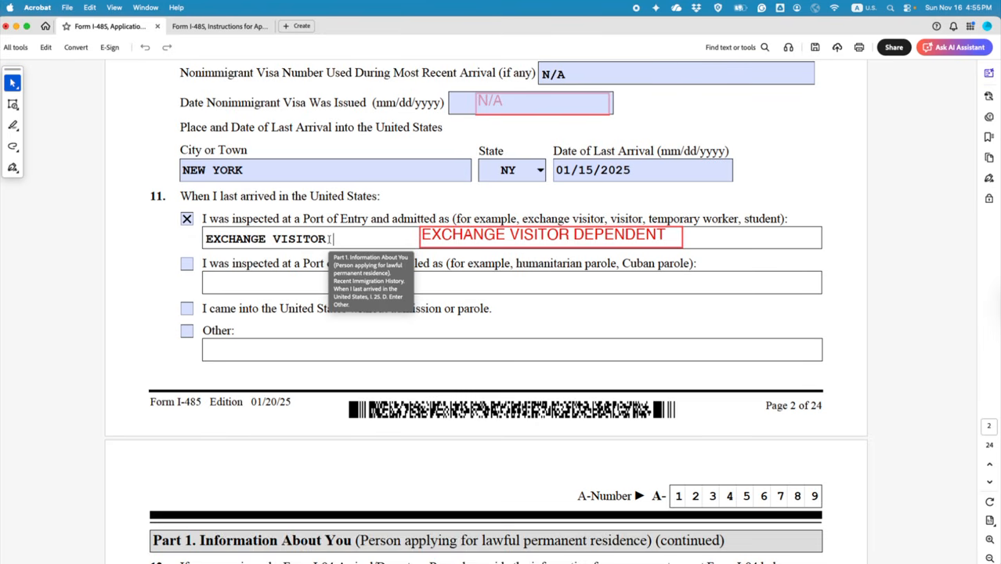
{"action": "type", "text": "DEP"}
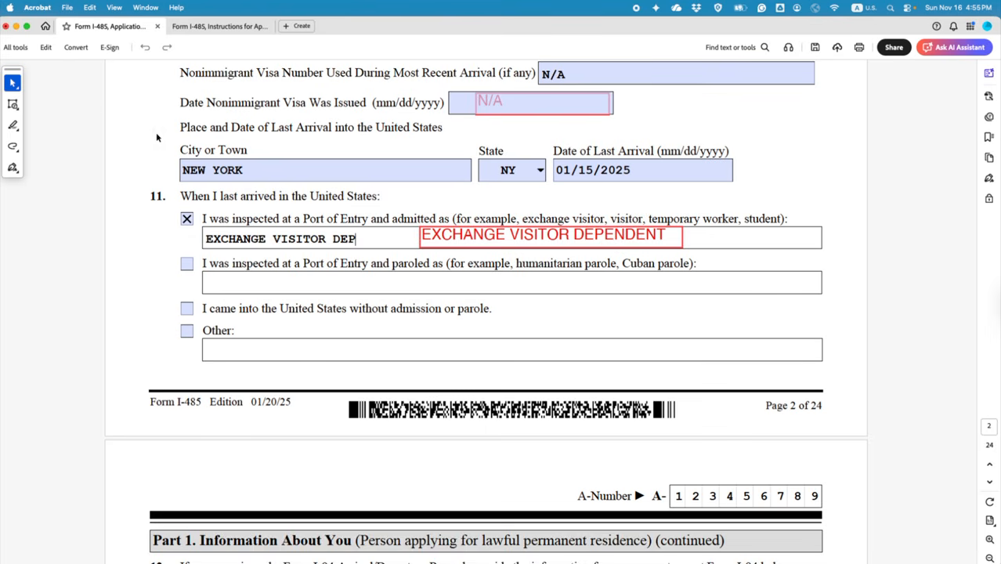
{"action": "left_click", "coordinate": [13, 83]}
{"action": "left_click", "coordinate": [54, 83]}
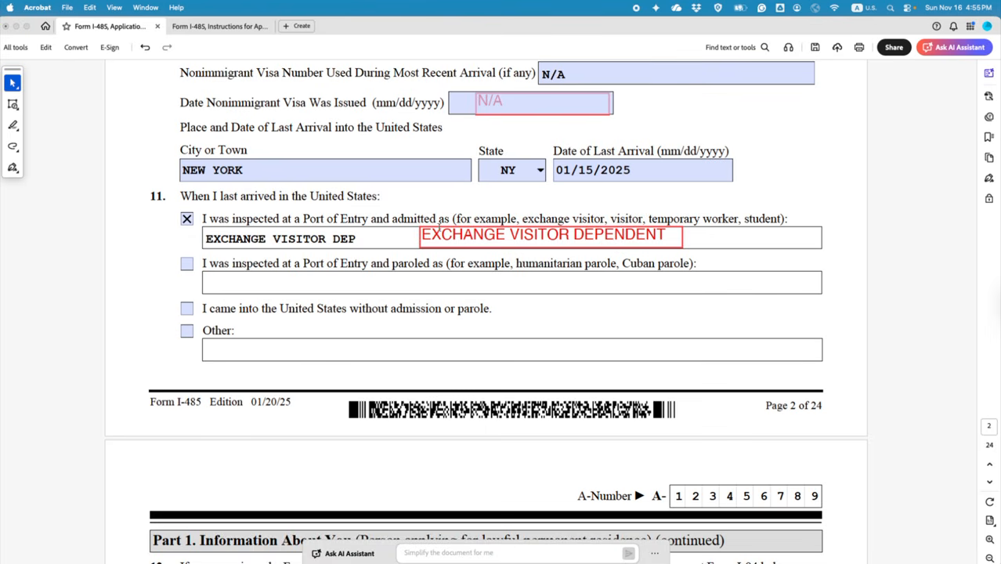
{"action": "left_click", "coordinate": [440, 224]}
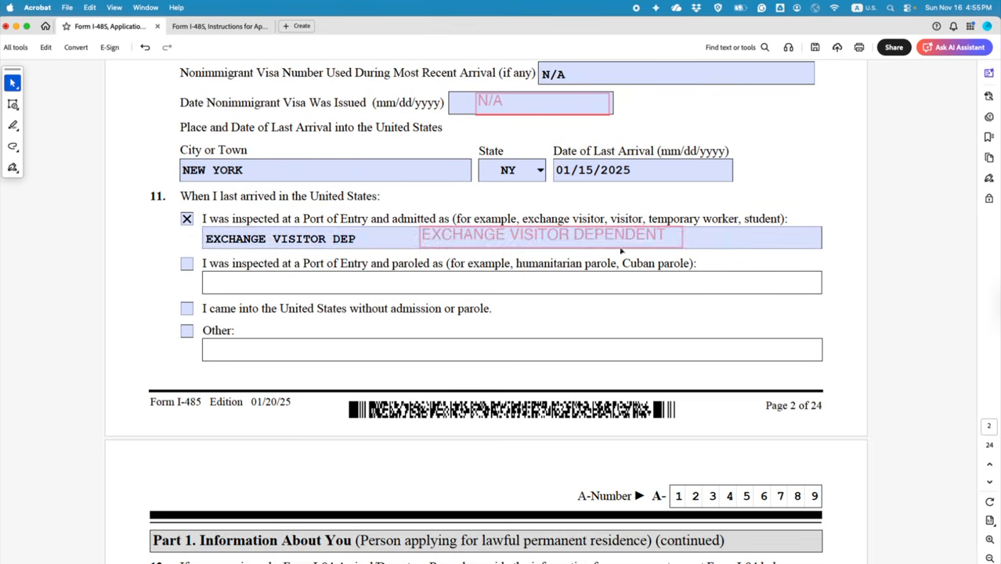
{"action": "triple_click", "coordinate": [587, 241]}
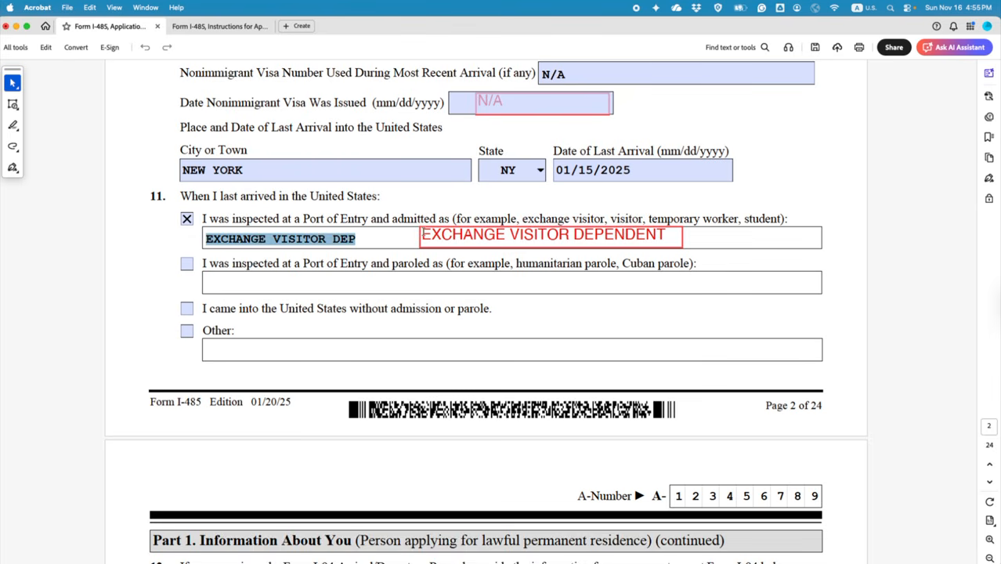
{"action": "left_click", "coordinate": [514, 235]}
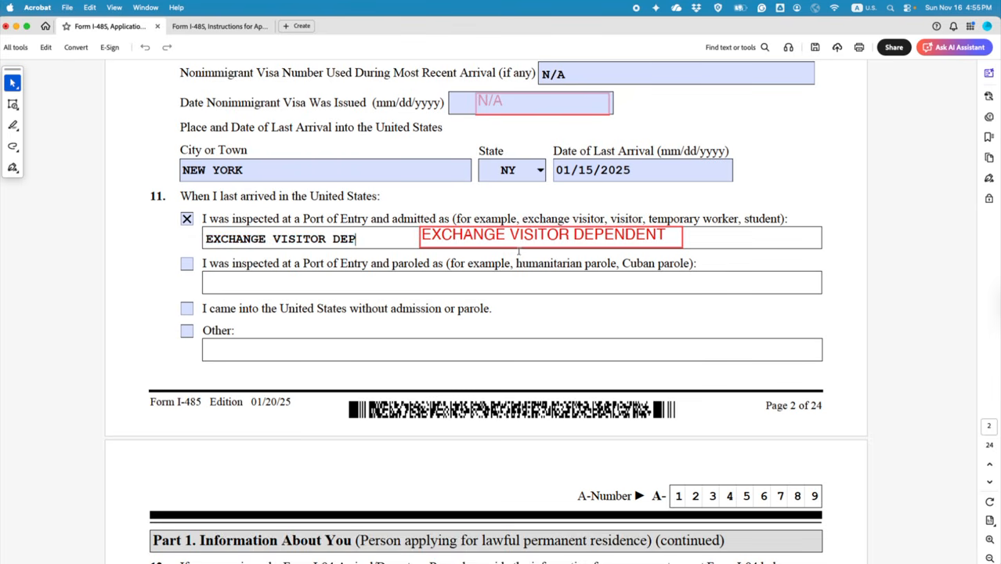
Step: Prepend 'SPOUSE/CHILDREN:' to the red comment and move it back beside the admitted-as answer
{"action": "left_click", "coordinate": [10, 82]}
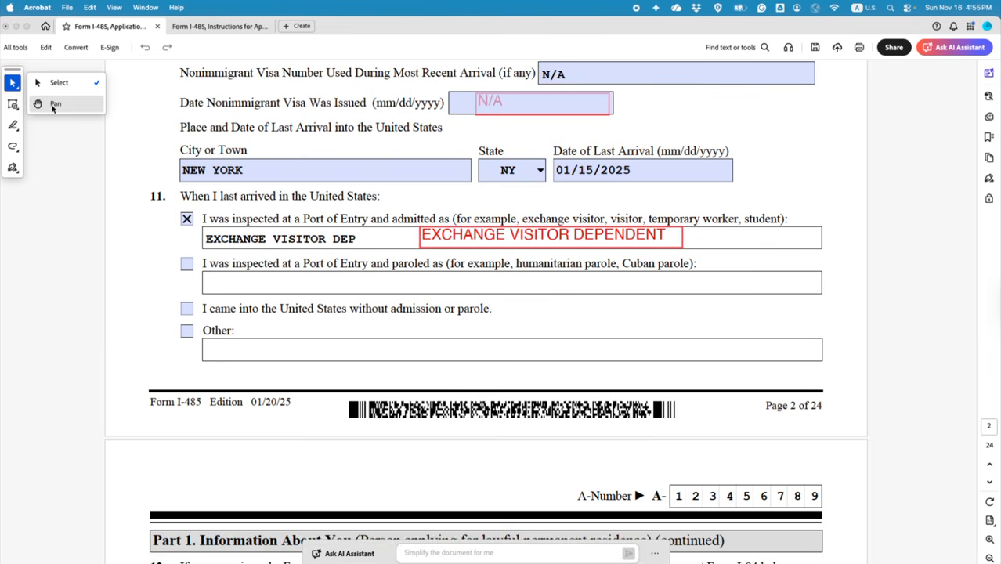
{"action": "left_click", "coordinate": [52, 104]}
{"action": "left_click", "coordinate": [448, 241]}
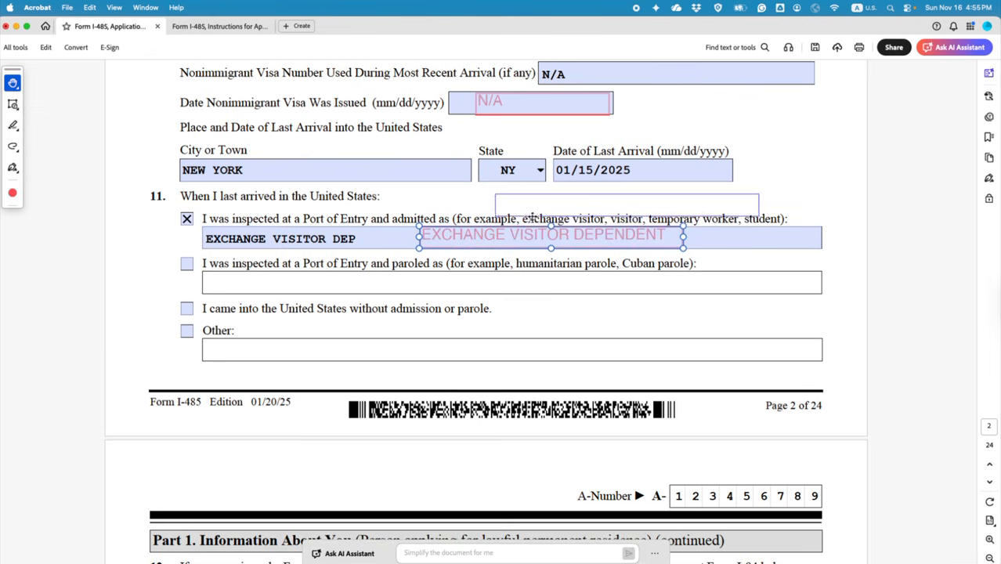
{"action": "left_click_drag", "start_coordinate": [532, 218], "coordinate": [517, 211]}
{"action": "left_click", "coordinate": [484, 199]}
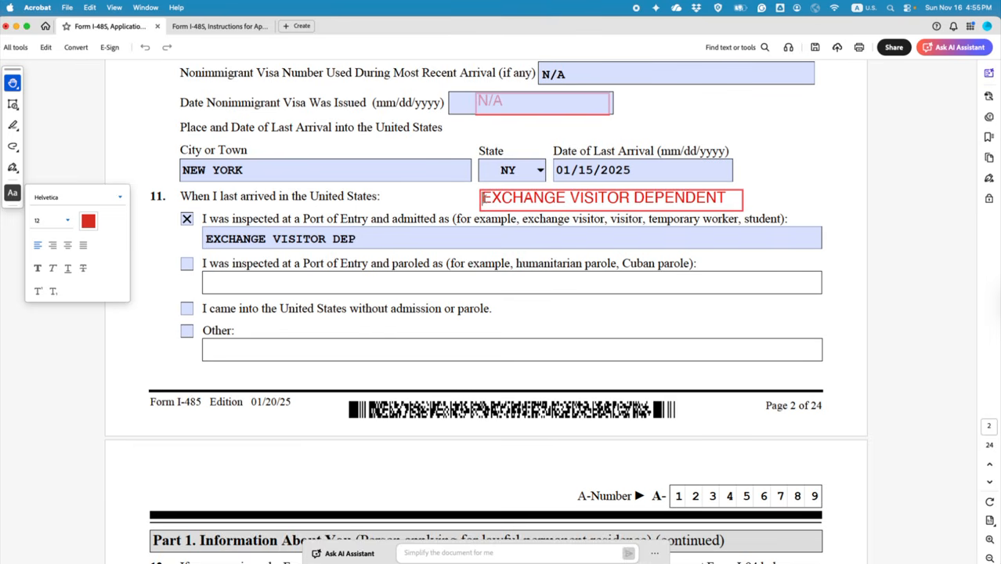
{"action": "type", "text": "SPUSE"}
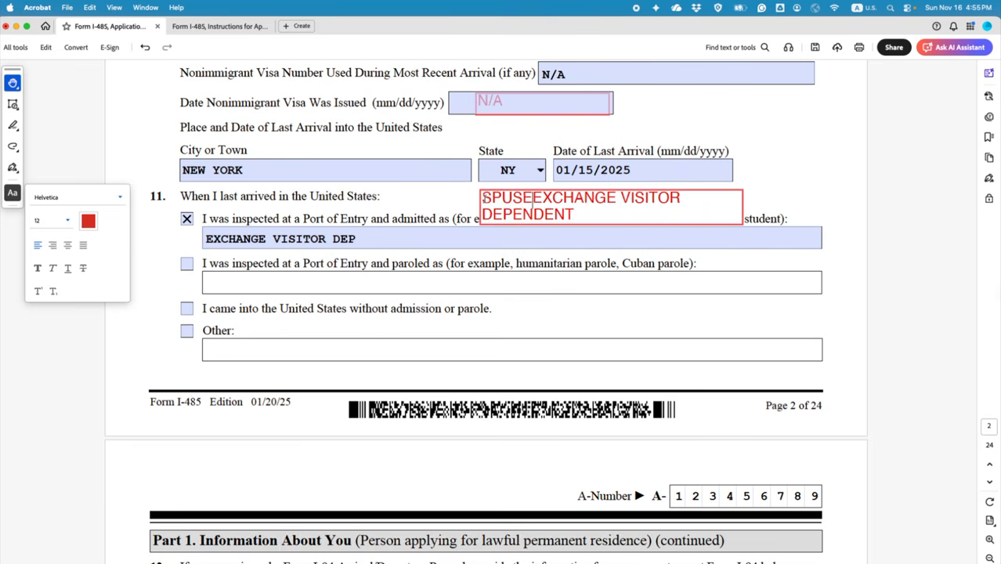
{"action": "key", "text": "BackSpace"}
{"action": "key", "text": "BackSpace"}
{"action": "type", "text": "OUSE"}
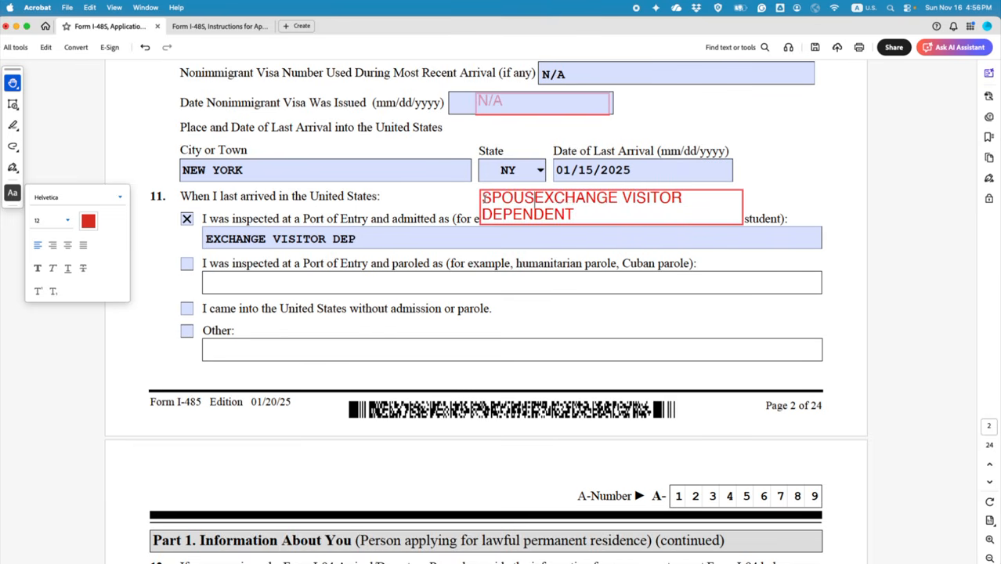
{"action": "type", "text": "/CHILDREN"}
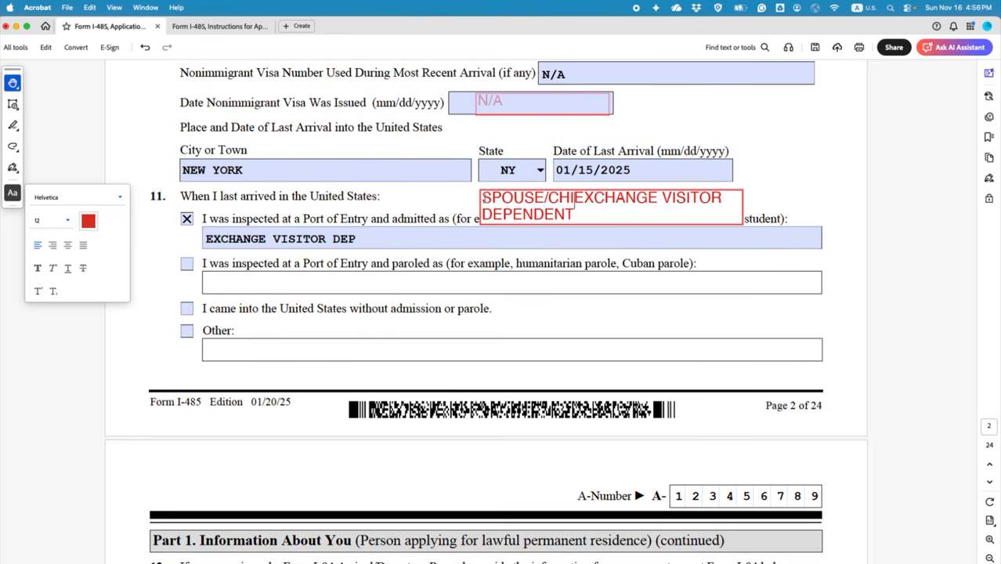
{"action": "type", "text": ":"}
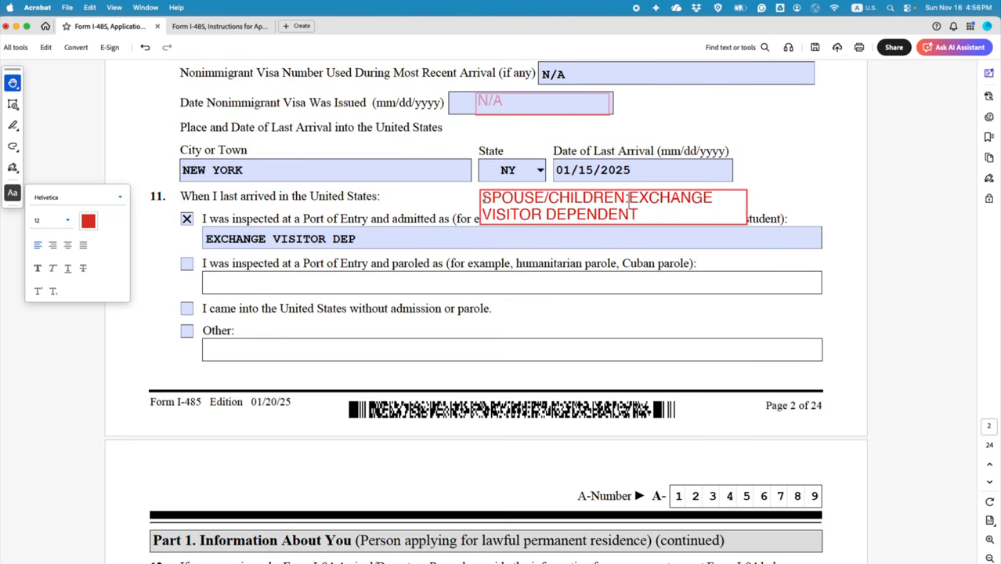
{"action": "left_click", "coordinate": [768, 199]}
{"action": "left_click", "coordinate": [681, 207]}
{"action": "left_click_drag", "start_coordinate": [727, 221], "coordinate": [755, 243]}
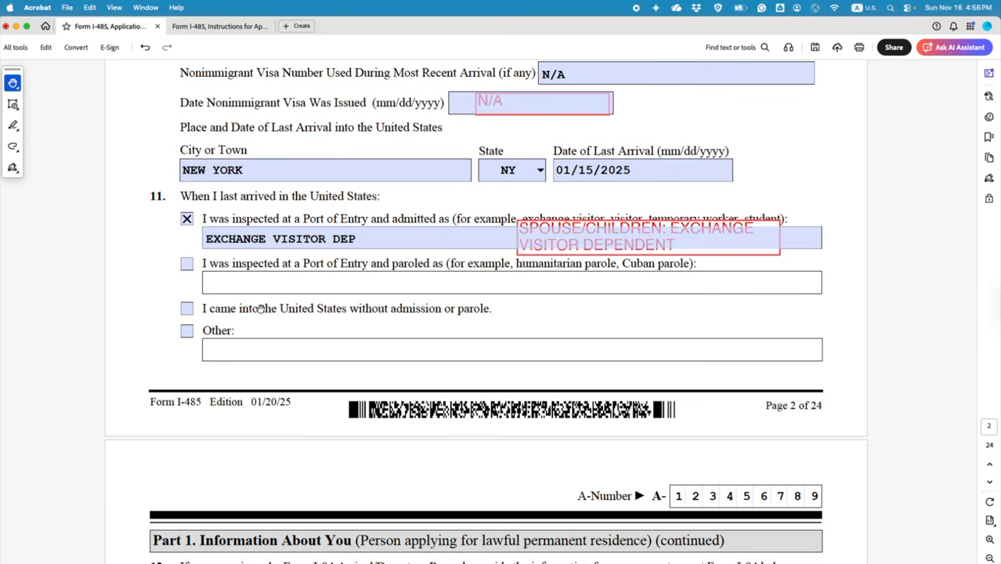
Step: Remove DEP from the admitted-as answer so it reads EXCHANGE VISITOR
{"action": "left_click", "coordinate": [354, 239]}
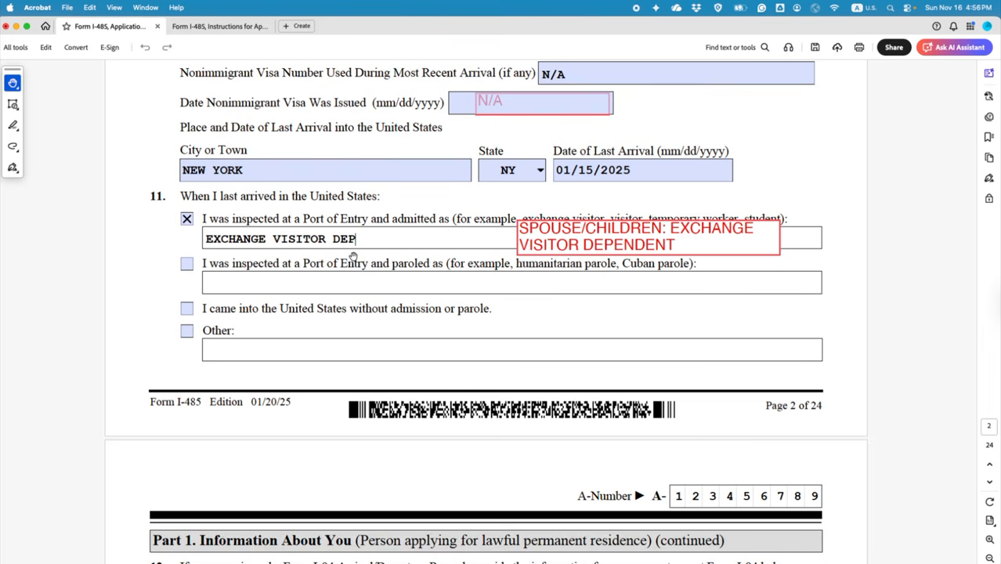
{"action": "key", "text": "BackSpace"}
{"action": "key", "text": "BackSpace"}
{"action": "key", "text": "BackSpace"}
{"action": "left_click", "coordinate": [151, 301]}
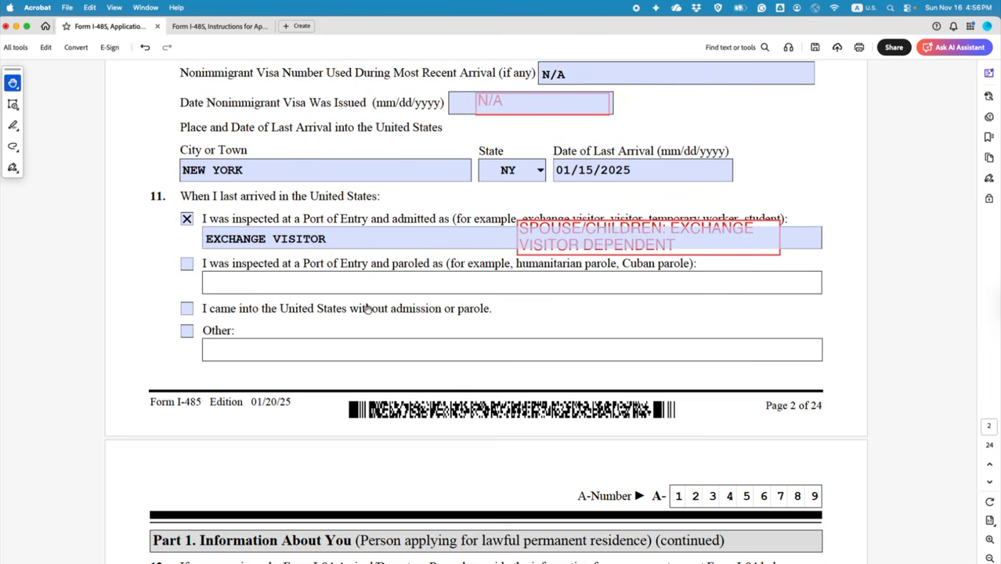
Step: Enter DOE as the I-94 family name and JOHN as the given name
{"action": "scroll", "coordinate": [259, 321], "scroll_direction": "down", "scroll_amount": 3}
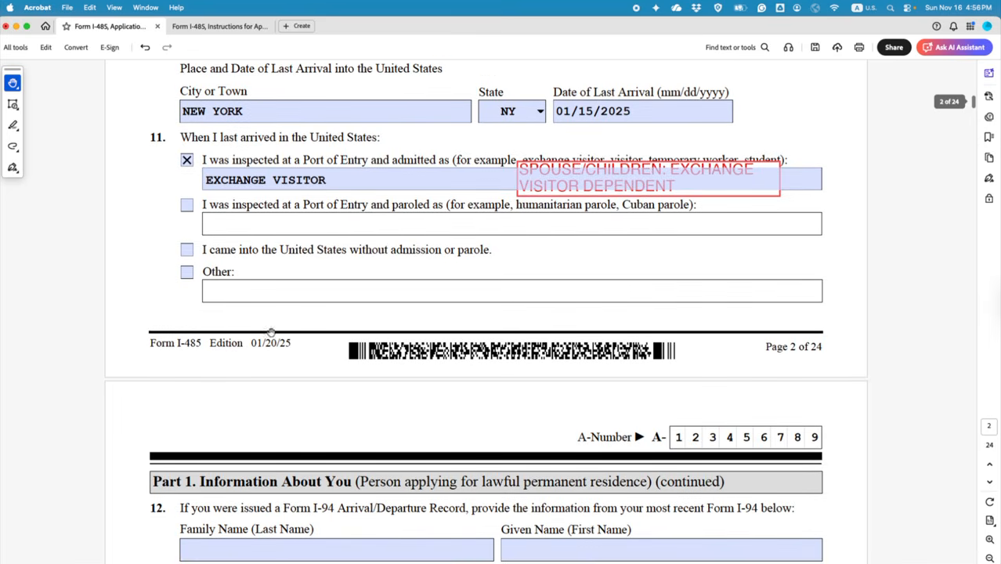
{"action": "scroll", "coordinate": [269, 332], "scroll_direction": "down", "scroll_amount": 10}
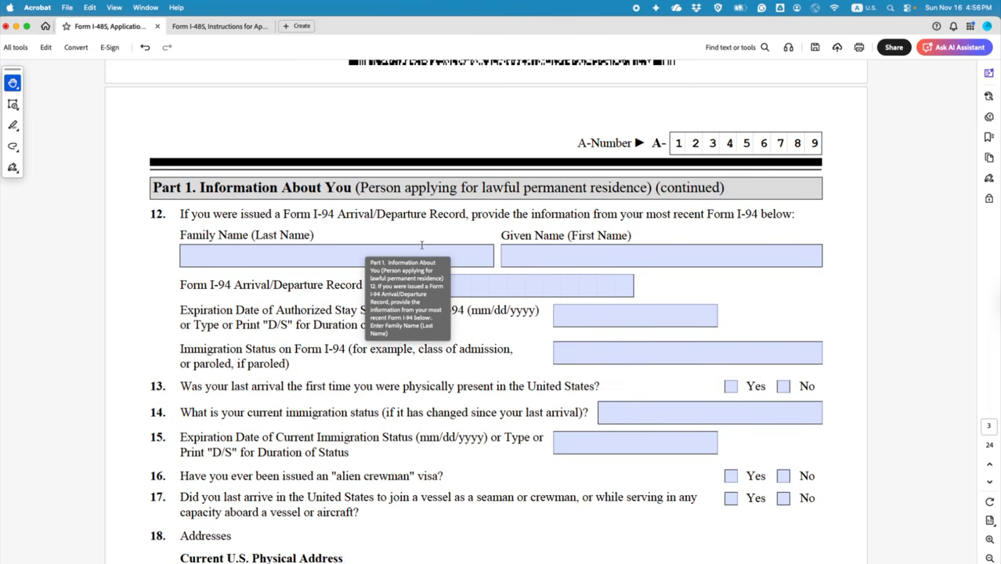
{"action": "left_click", "coordinate": [426, 249]}
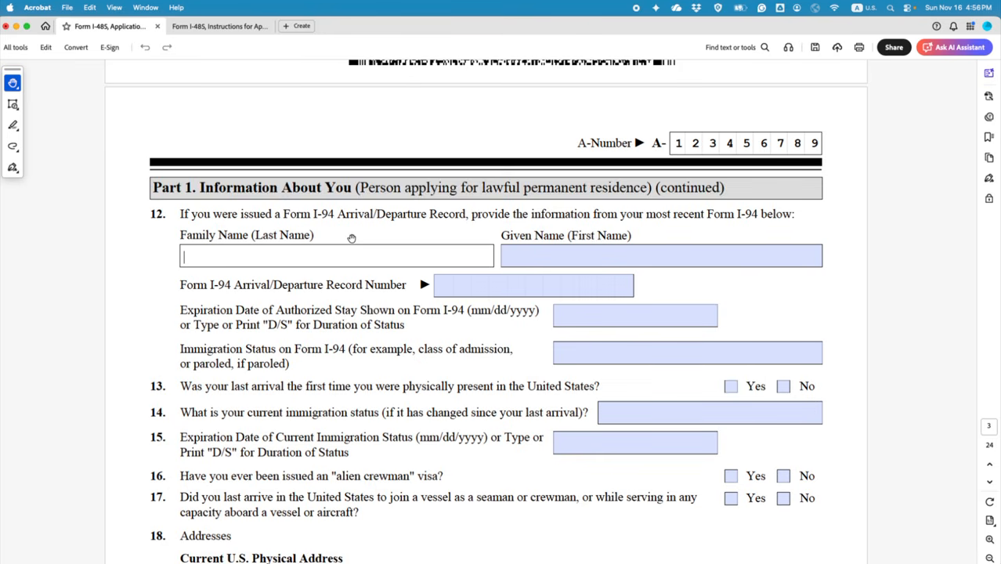
{"action": "type", "text": "DOE"}
{"action": "left_click", "coordinate": [531, 252]}
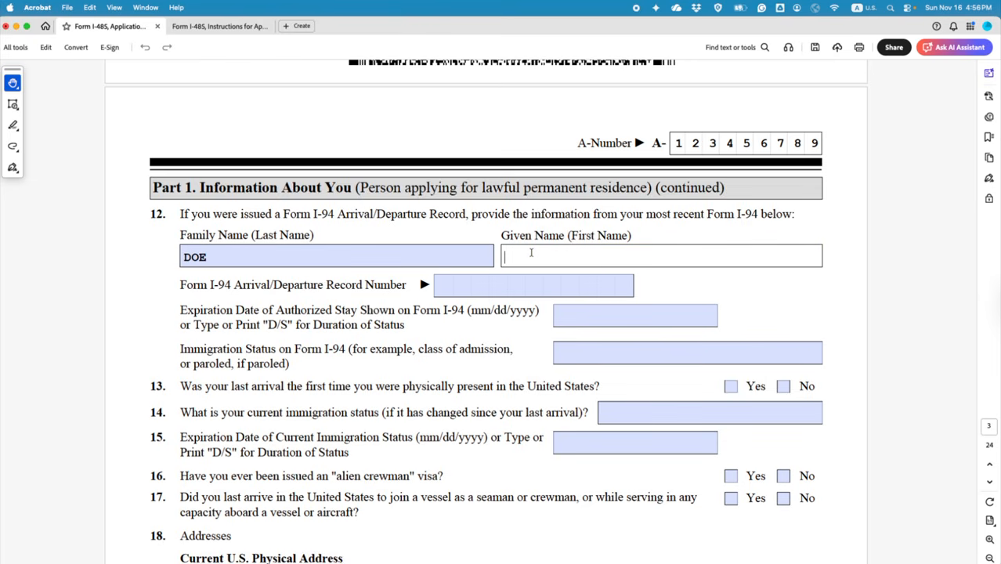
{"action": "type", "text": "JOHN"}
{"action": "left_click", "coordinate": [450, 285]}
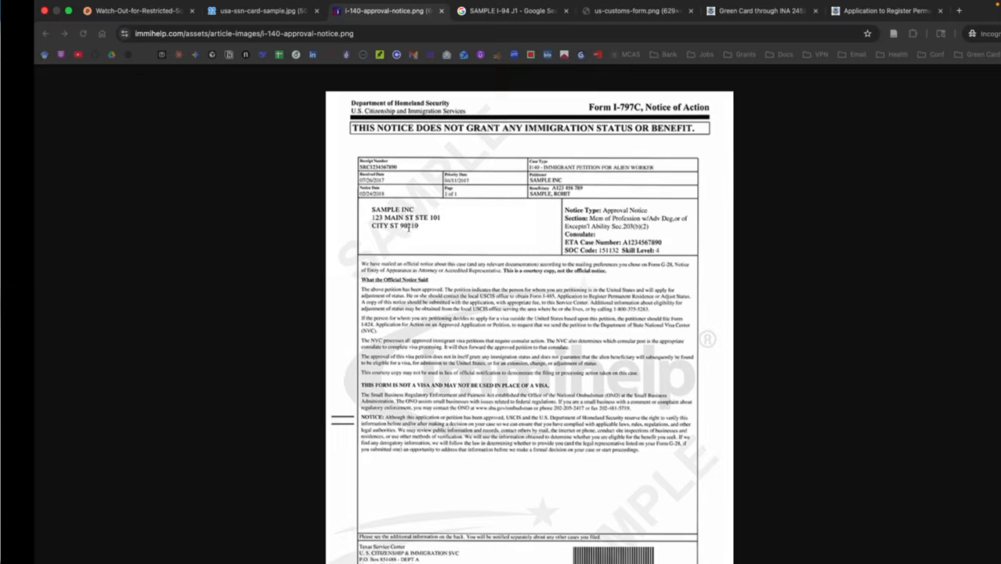
Step: View the sample us-customs-form.png I-94 record in Chrome, then return to the I-485
{"action": "left_click", "coordinate": [227, 13]}
{"action": "left_click", "coordinate": [725, 13]}
{"action": "left_click", "coordinate": [587, 12]}
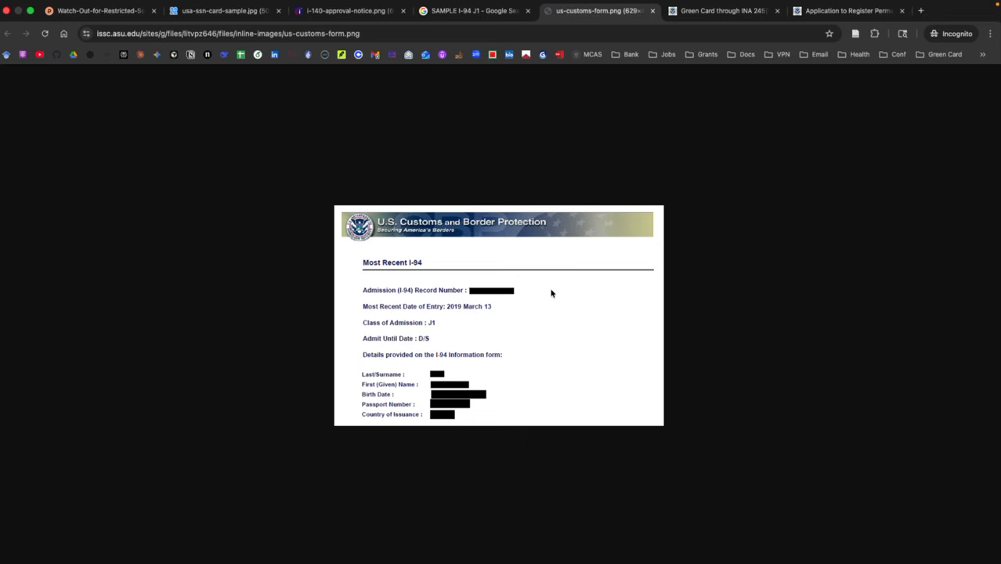
{"action": "scroll", "coordinate": [551, 293], "scroll_direction": "up", "scroll_amount": 3}
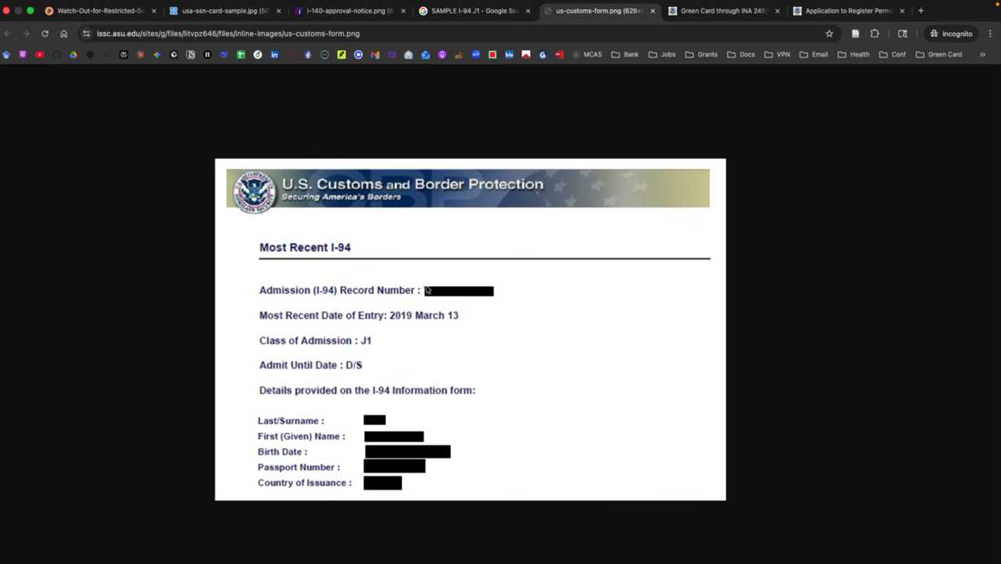
{"action": "scroll", "coordinate": [450, 301], "scroll_direction": "left", "scroll_amount": 2}
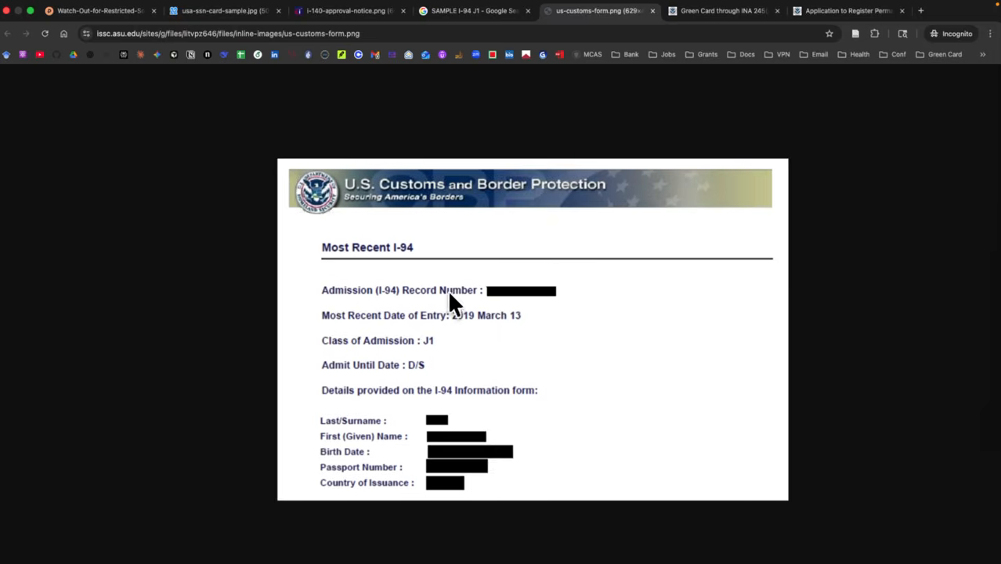
{"action": "scroll", "coordinate": [451, 301], "scroll_direction": "left", "scroll_amount": 6}
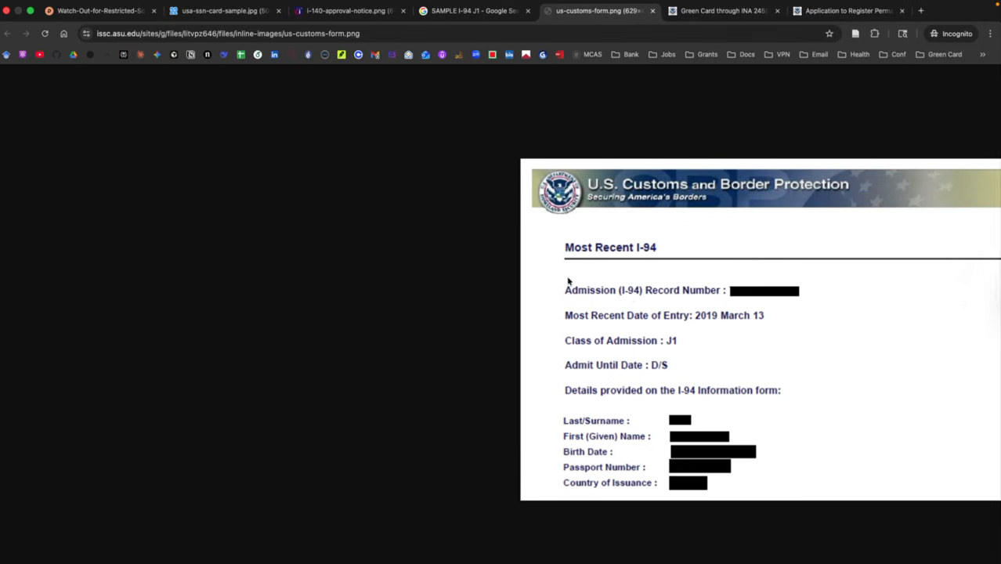
{"action": "scroll", "coordinate": [568, 281], "scroll_direction": "right", "scroll_amount": 10}
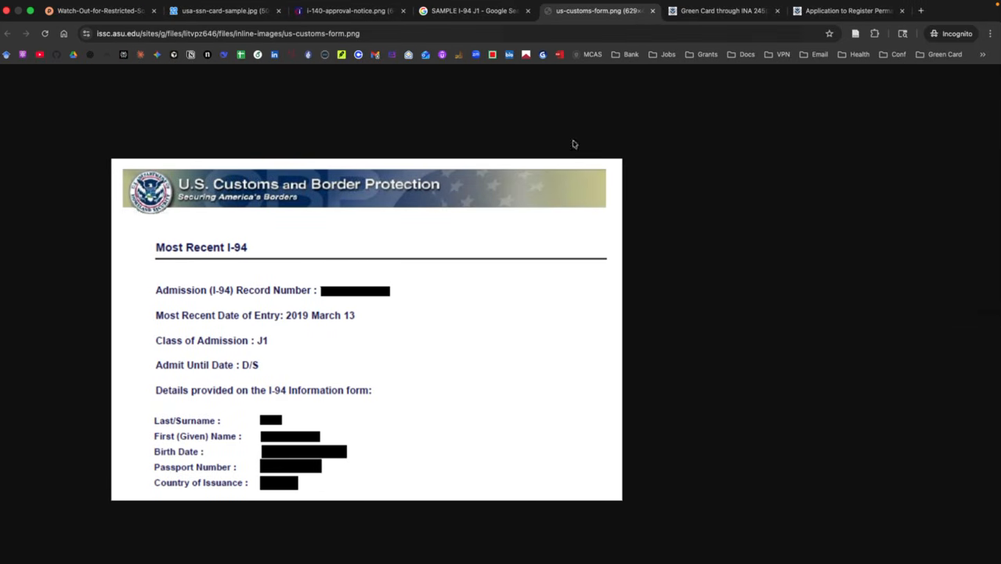
{"action": "key", "text": "ctrl+Right"}
{"action": "key", "text": "ctrl+Left"}
{"action": "key", "text": "ctrl+Left"}
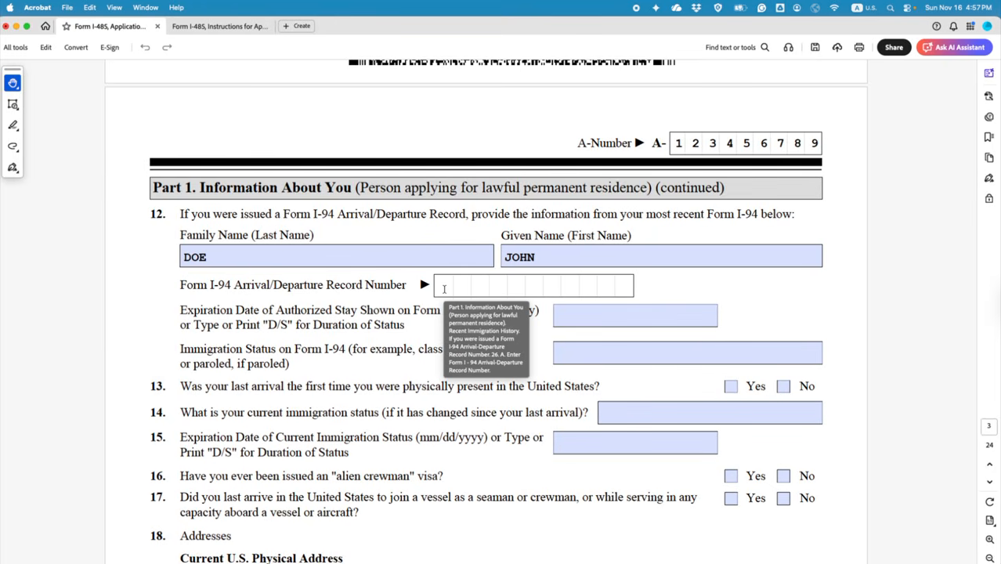
Step: Enter I-94 record number A1234567H90, expiration D/S and status J, dismissing the letters-only alert
{"action": "left_click", "coordinate": [442, 288]}
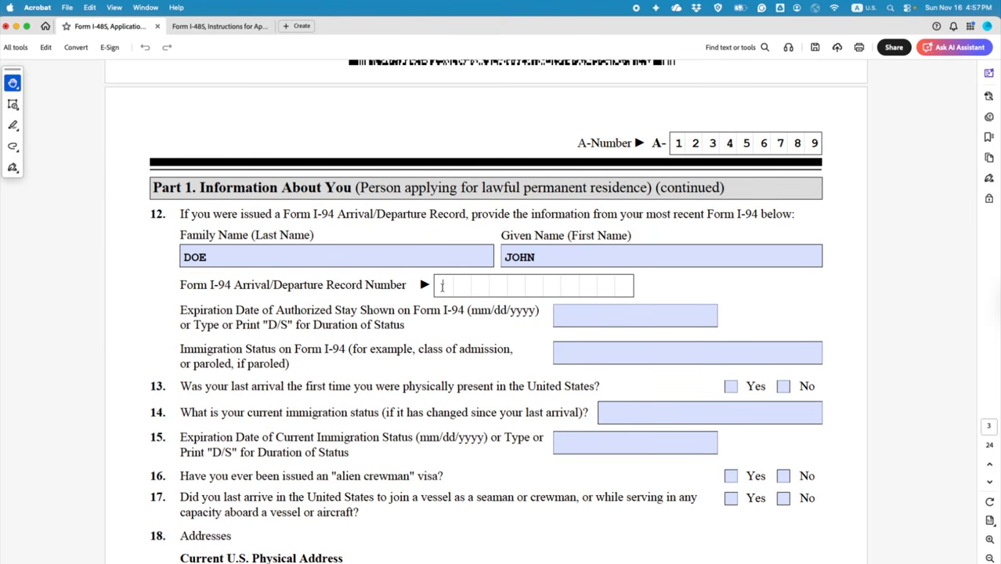
{"action": "type", "text": "A1234567H9"}
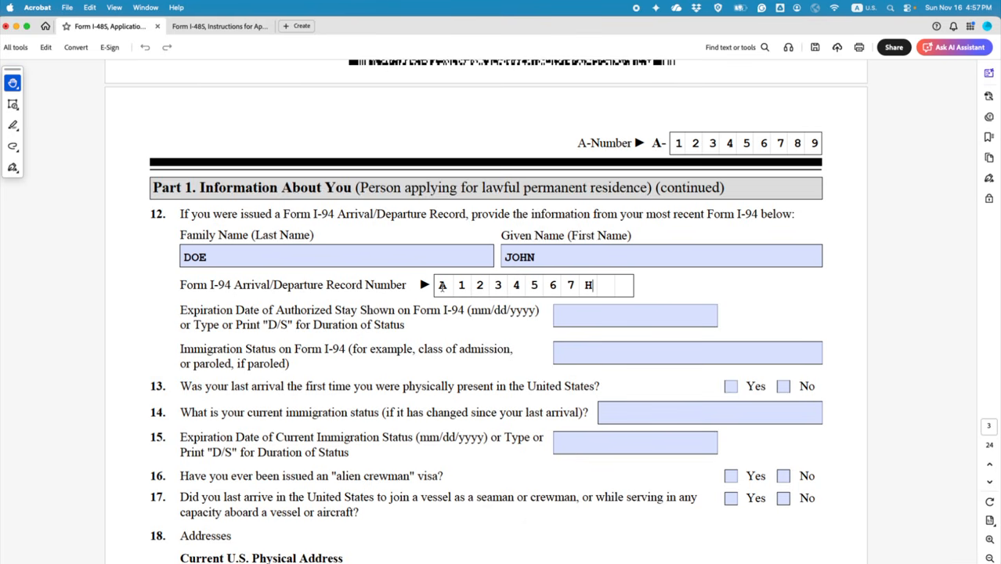
{"action": "type", "text": "0"}
{"action": "key", "text": "ctrl+Right"}
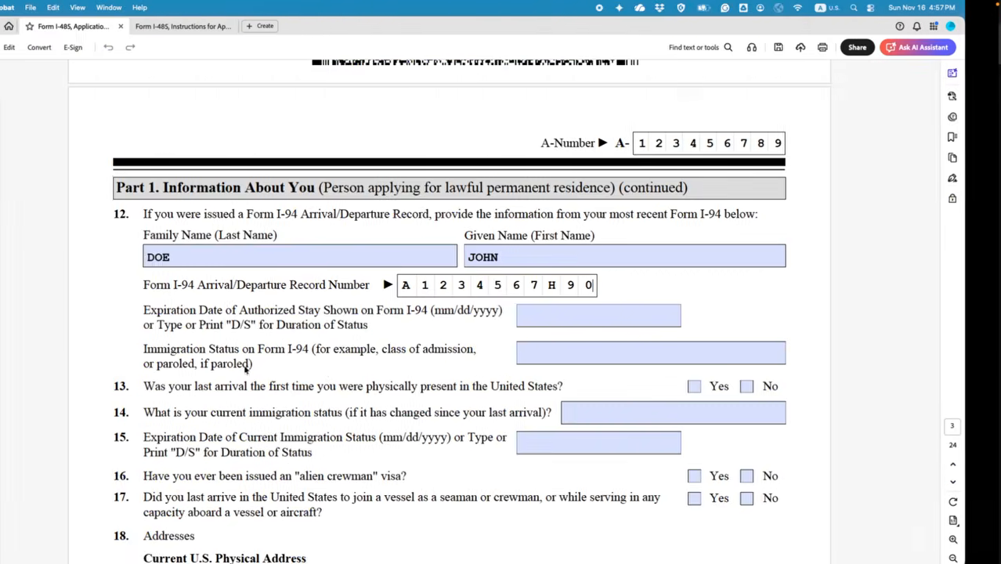
{"action": "left_click", "coordinate": [571, 316]}
{"action": "type", "text": "D/S"}
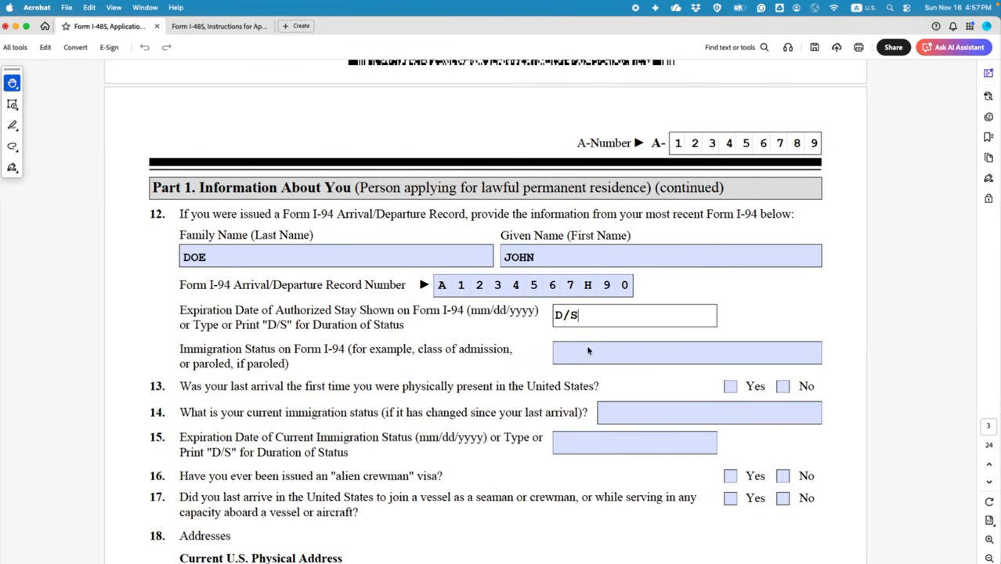
{"action": "left_click", "coordinate": [590, 348]}
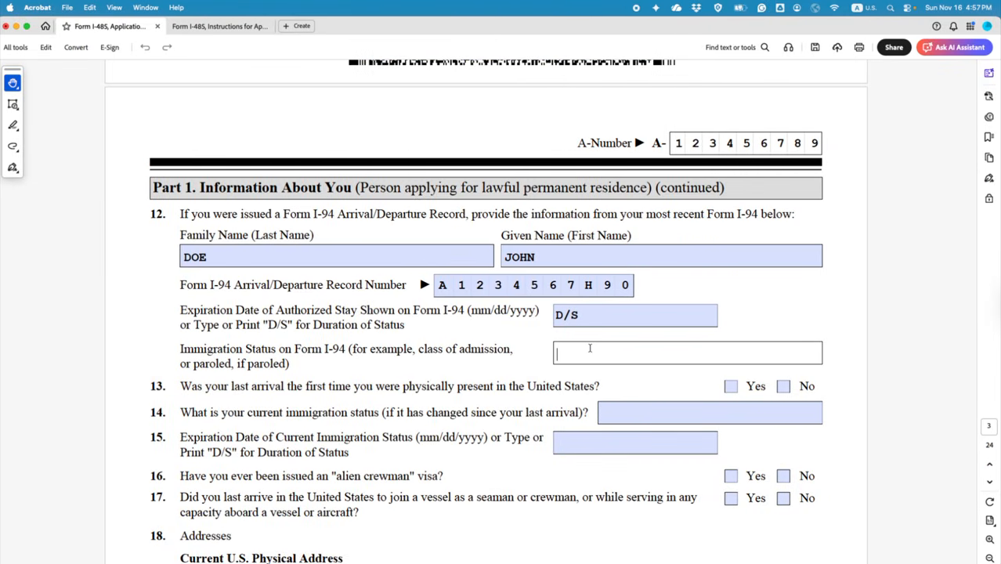
{"action": "type", "text": "J"}
{"action": "key", "text": "minus"}
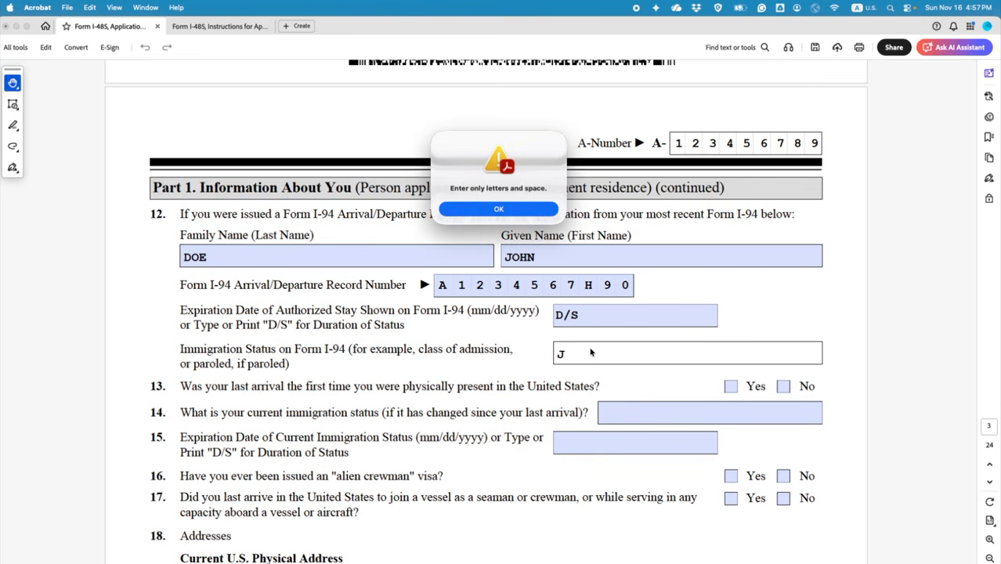
{"action": "left_click", "coordinate": [498, 209]}
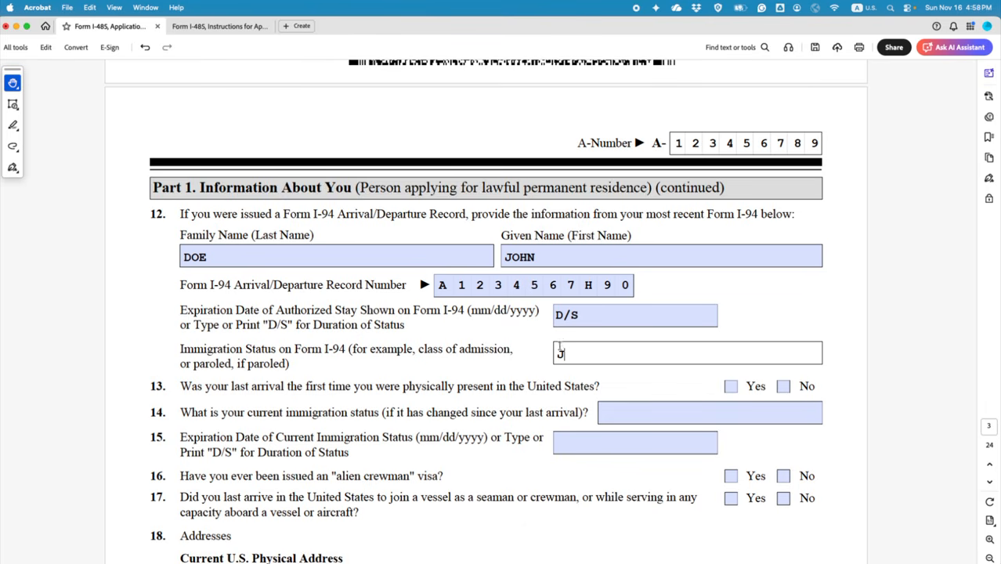
Step: Add a red text comment reading 'J1 OR J2' beside the immigration status field
{"action": "left_click", "coordinate": [529, 343]}
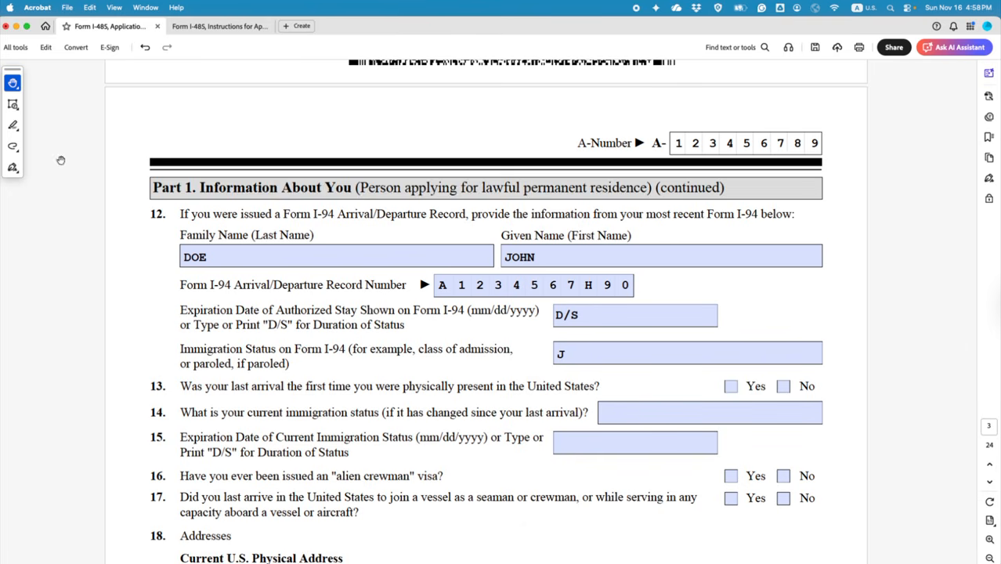
{"action": "left_click", "coordinate": [12, 105]}
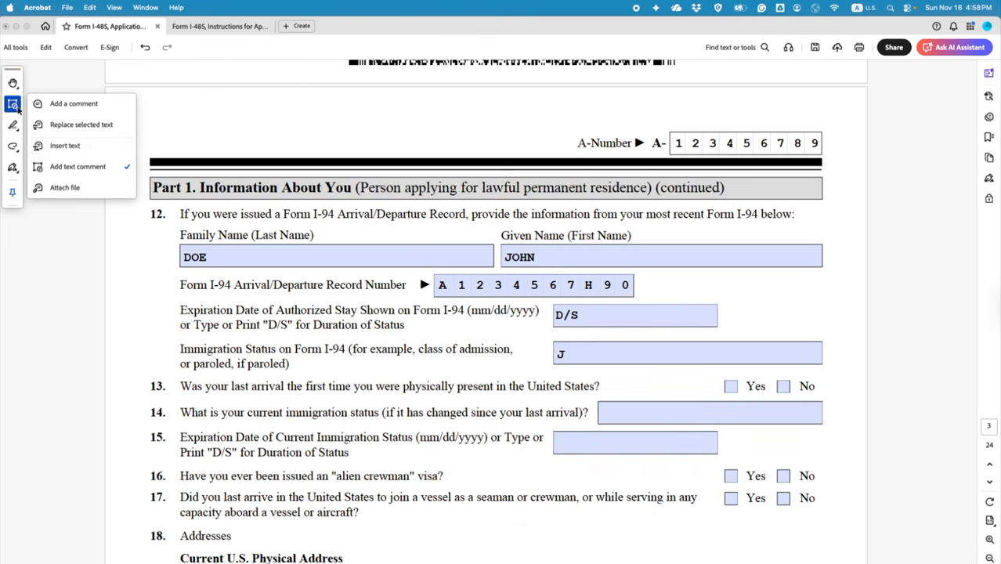
{"action": "left_click", "coordinate": [77, 167]}
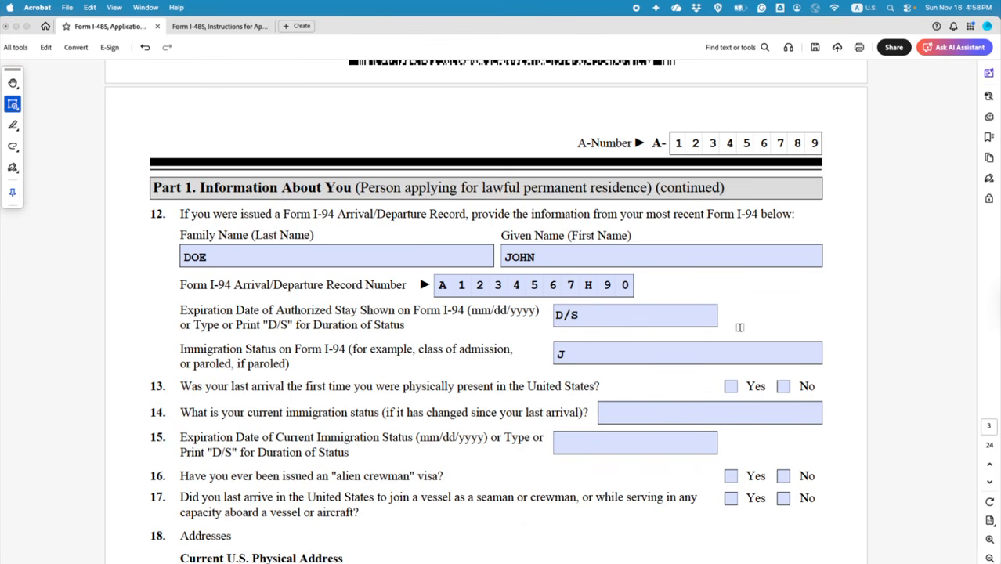
{"action": "left_click", "coordinate": [737, 336]}
{"action": "type", "text": "J1"}
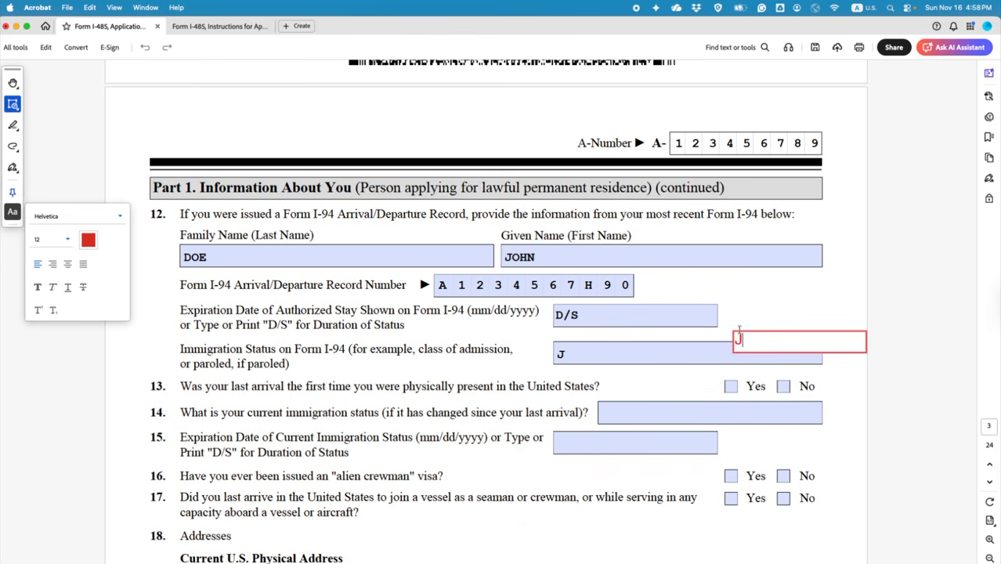
{"action": "type", "text": "  OR J2"}
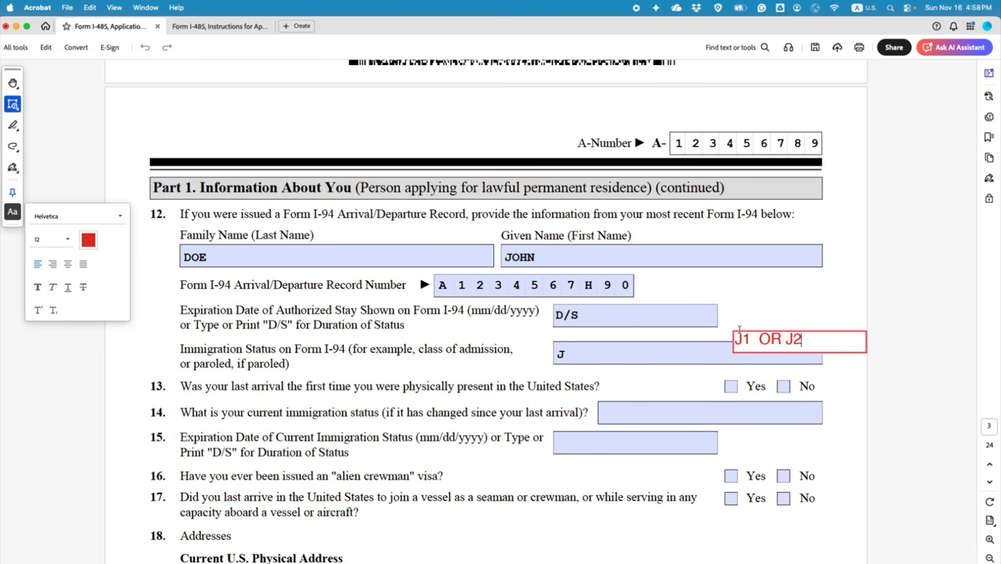
{"action": "left_click", "coordinate": [761, 339]}
{"action": "key", "text": "BackSpace"}
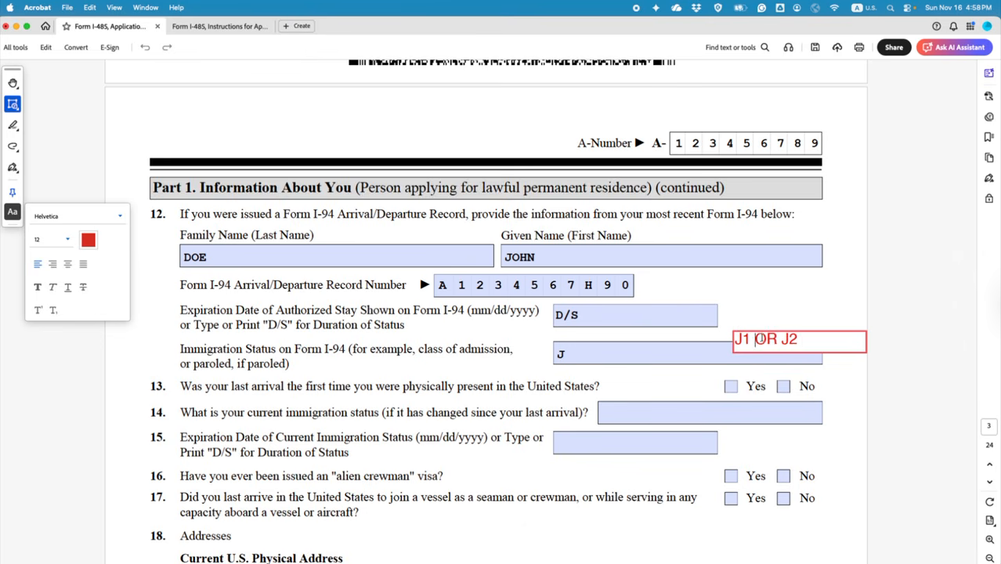
{"action": "left_click", "coordinate": [862, 381]}
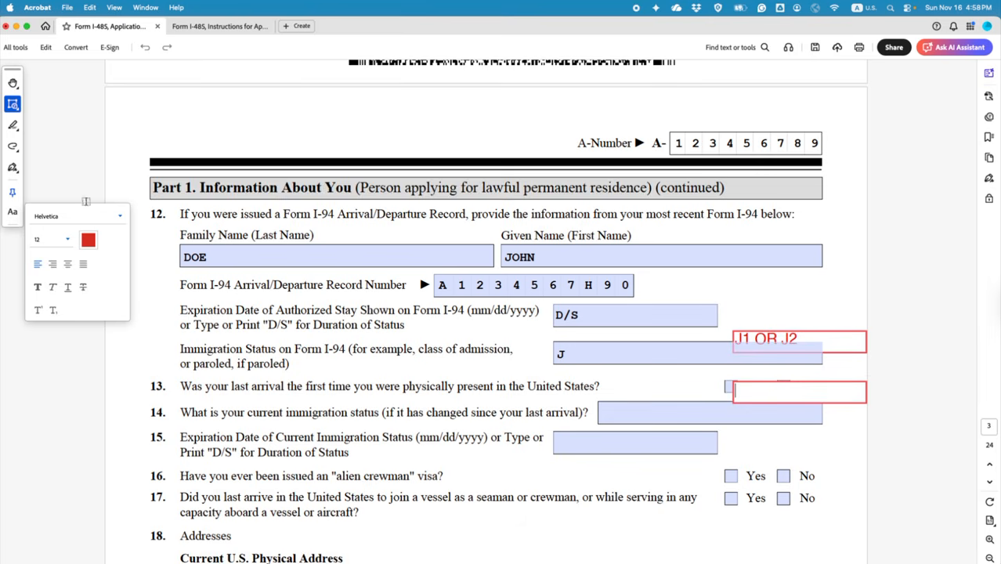
Step: Delete the stray empty text box and move the 'J1 OR J2' comment into the status field
{"action": "left_click", "coordinate": [13, 82]}
{"action": "left_click", "coordinate": [52, 89]}
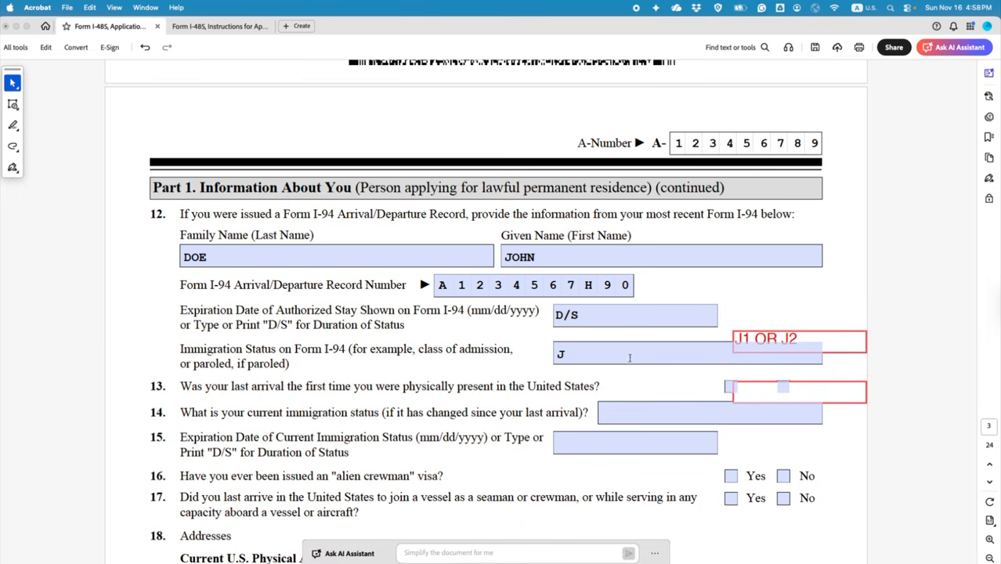
{"action": "left_click", "coordinate": [850, 401]}
{"action": "key", "text": "Delete"}
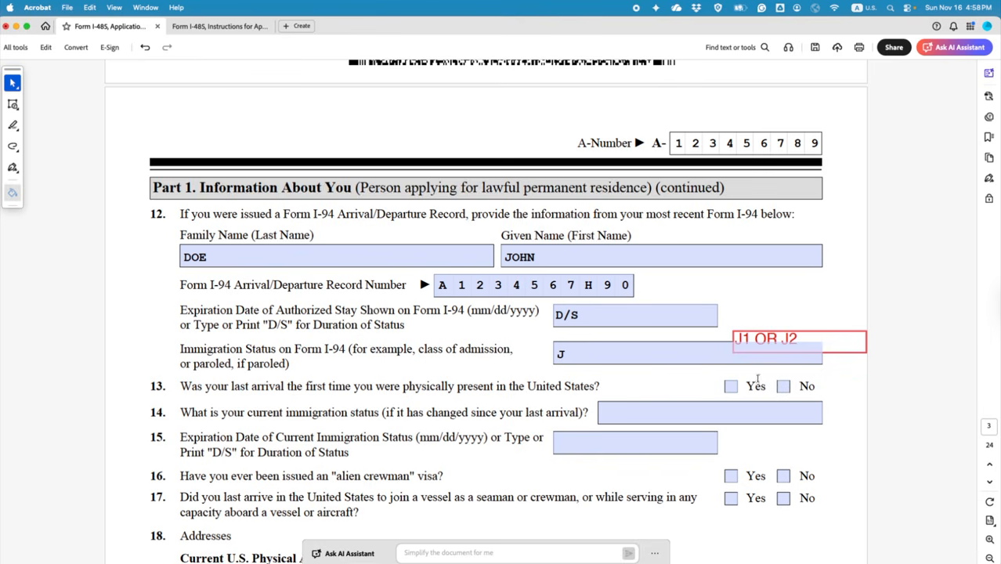
{"action": "left_click", "coordinate": [845, 350]}
{"action": "left_click_drag", "start_coordinate": [844, 350], "coordinate": [717, 360]}
{"action": "left_click", "coordinate": [852, 390]}
{"action": "scroll", "coordinate": [858, 391], "scroll_direction": "down", "scroll_amount": 1}
{"action": "scroll", "coordinate": [859, 398], "scroll_direction": "down", "scroll_amount": 1}
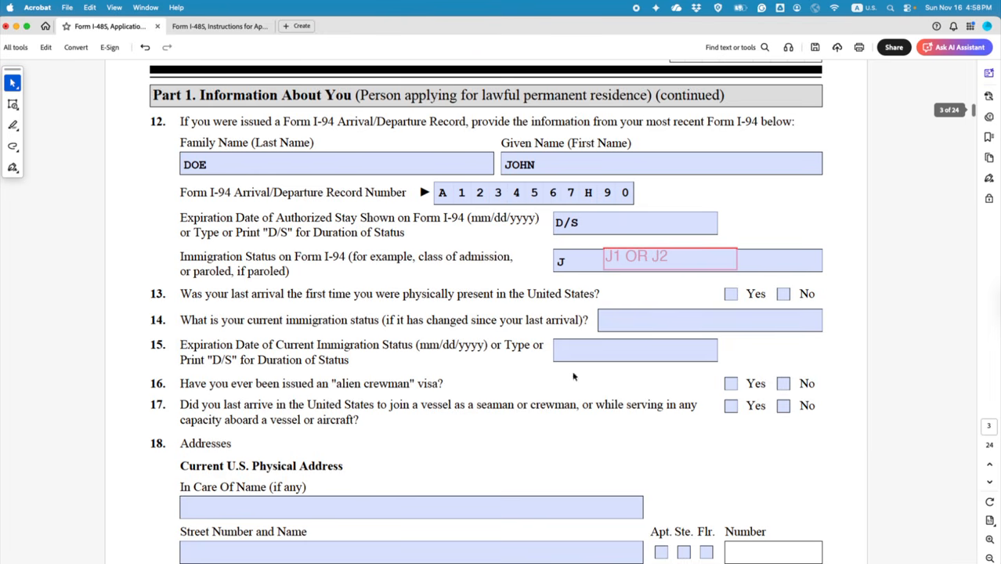
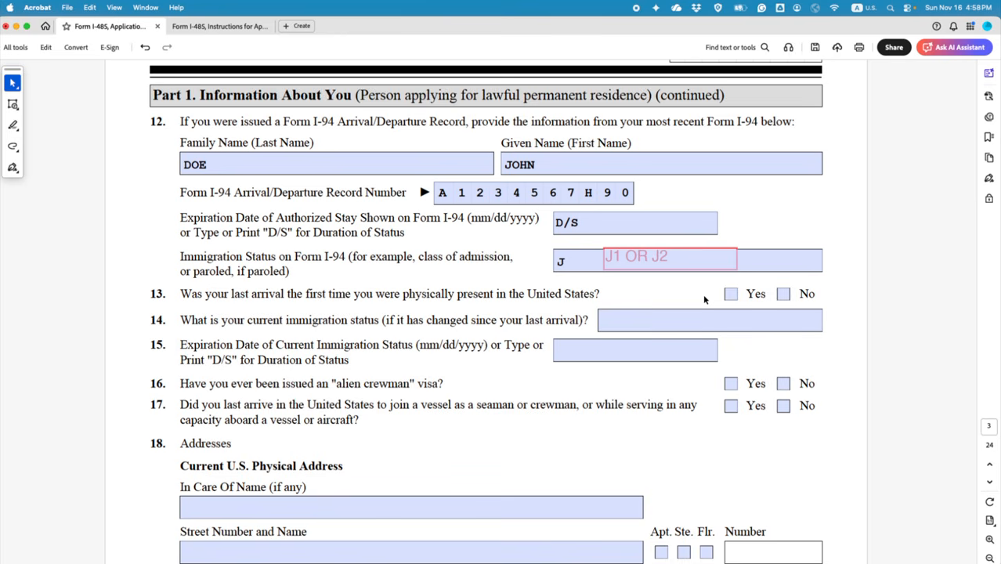
Step: Answer No to question 13 and enter N/A for question 14
{"action": "left_click", "coordinate": [783, 293]}
{"action": "scroll", "coordinate": [534, 438], "scroll_direction": "down", "scroll_amount": 2}
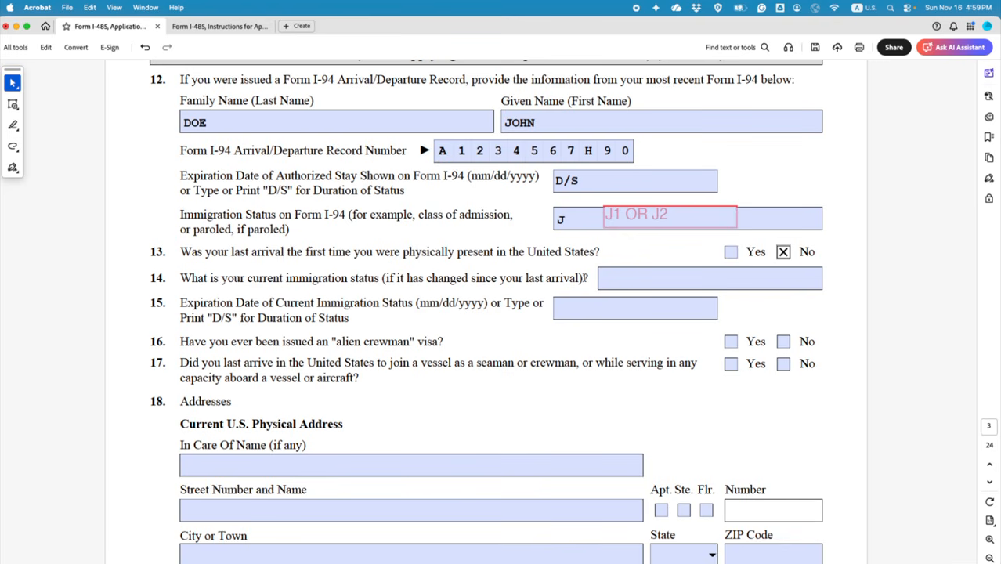
{"action": "left_click", "coordinate": [620, 277]}
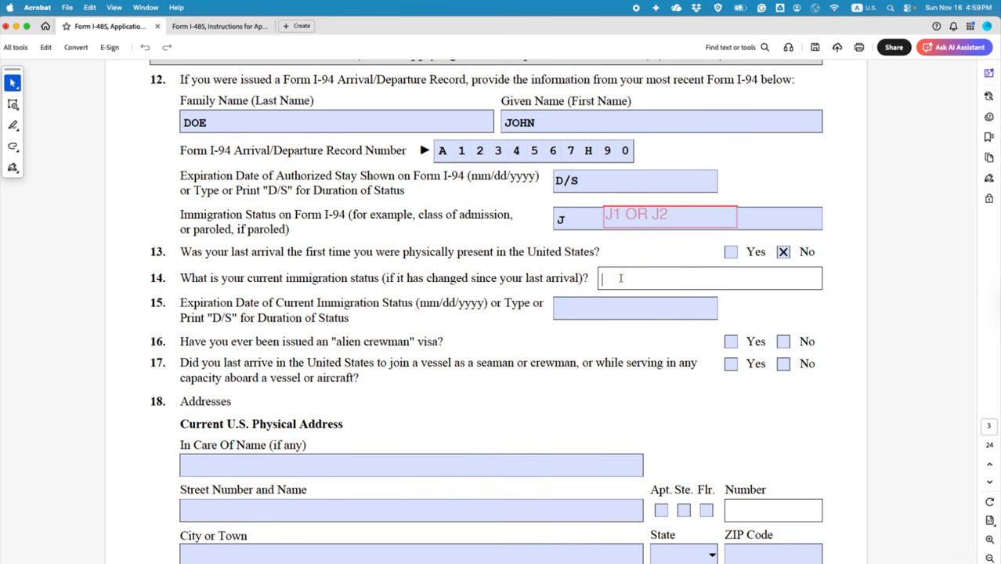
{"action": "type", "text": "N/A"}
{"action": "left_click", "coordinate": [722, 296]}
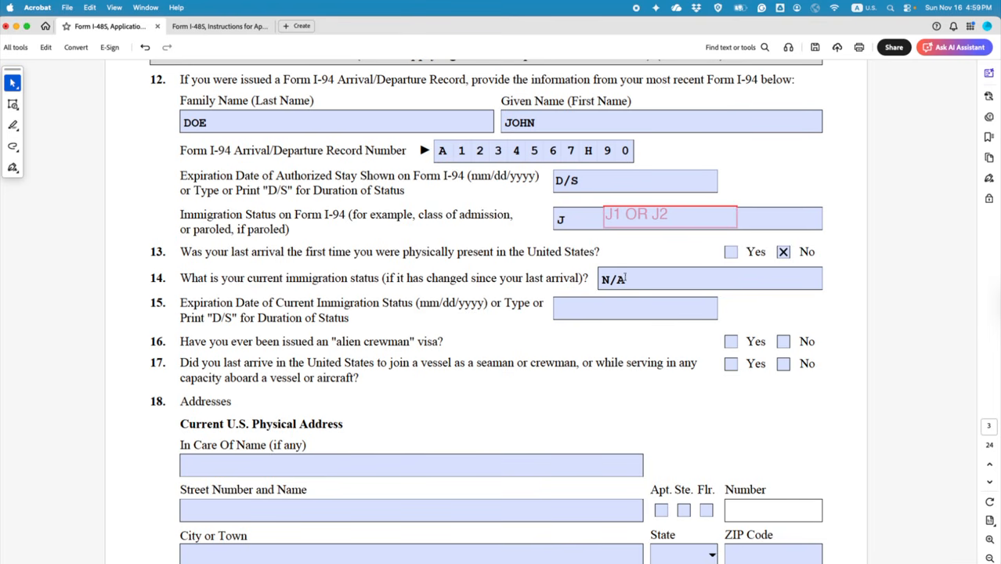
Step: Check the sample I-94 record, then enter D/S for question 15
{"action": "scroll", "coordinate": [487, 310], "scroll_direction": "down", "scroll_amount": 2}
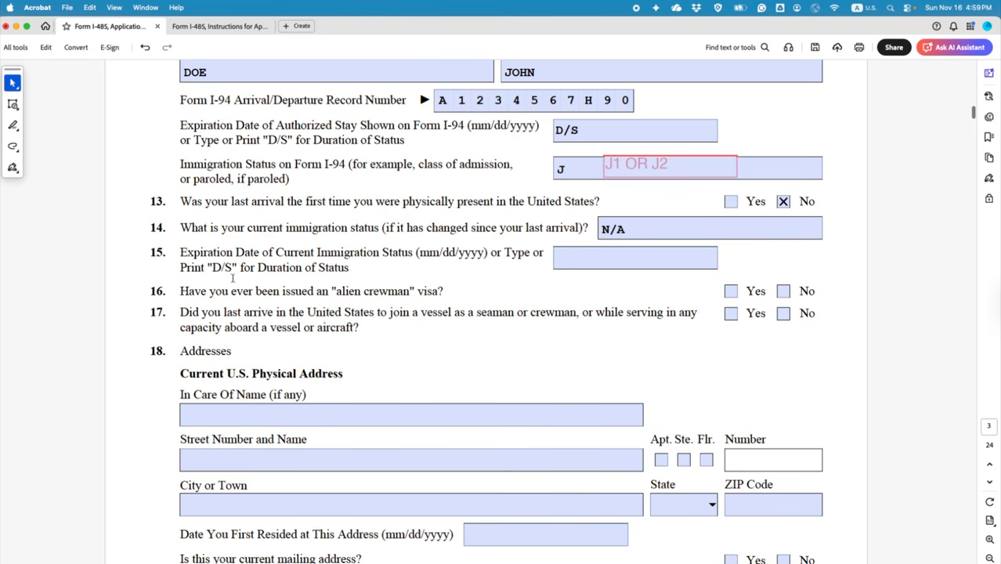
{"action": "key", "text": "ctrl+Right"}
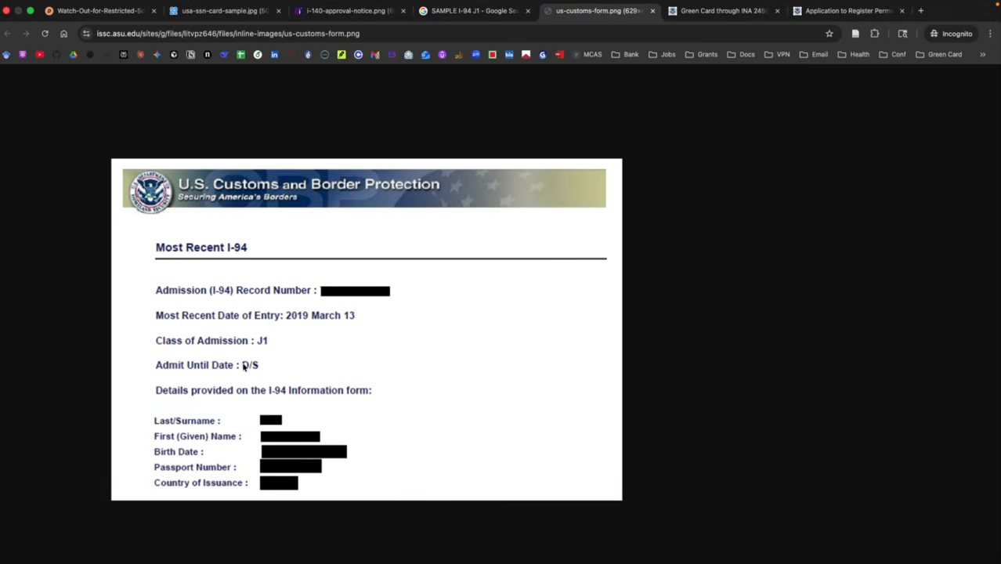
{"action": "key", "text": "ctrl+Left"}
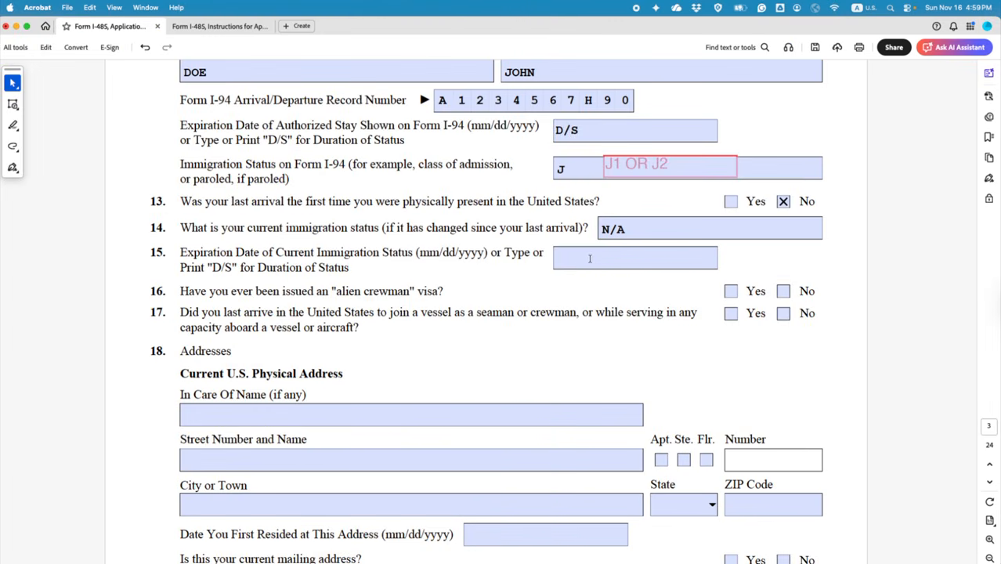
{"action": "left_click", "coordinate": [591, 257]}
{"action": "type", "text": "D"}
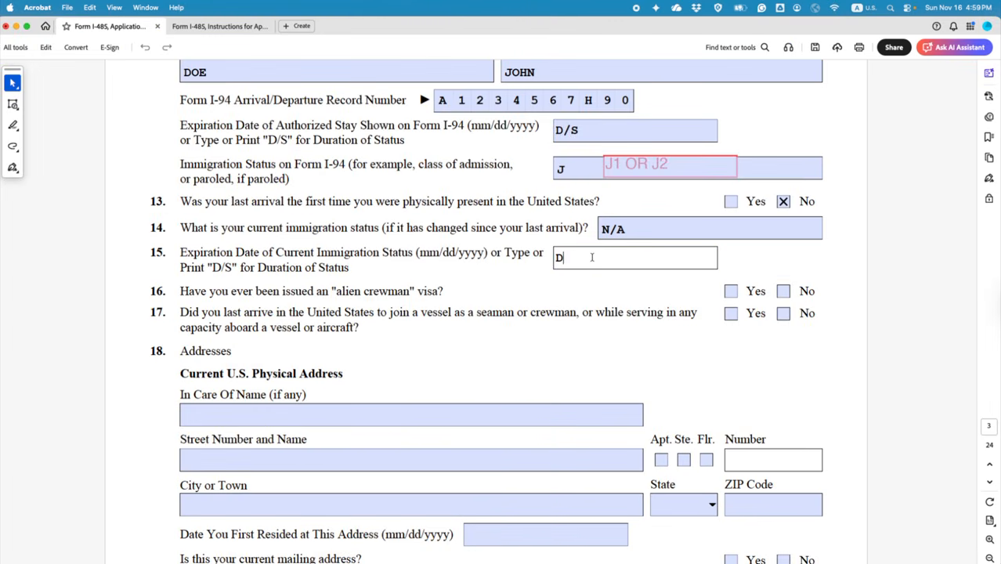
{"action": "type", "text": "/S"}
Step: Answer No to questions 16 and 17
{"action": "left_click", "coordinate": [783, 293]}
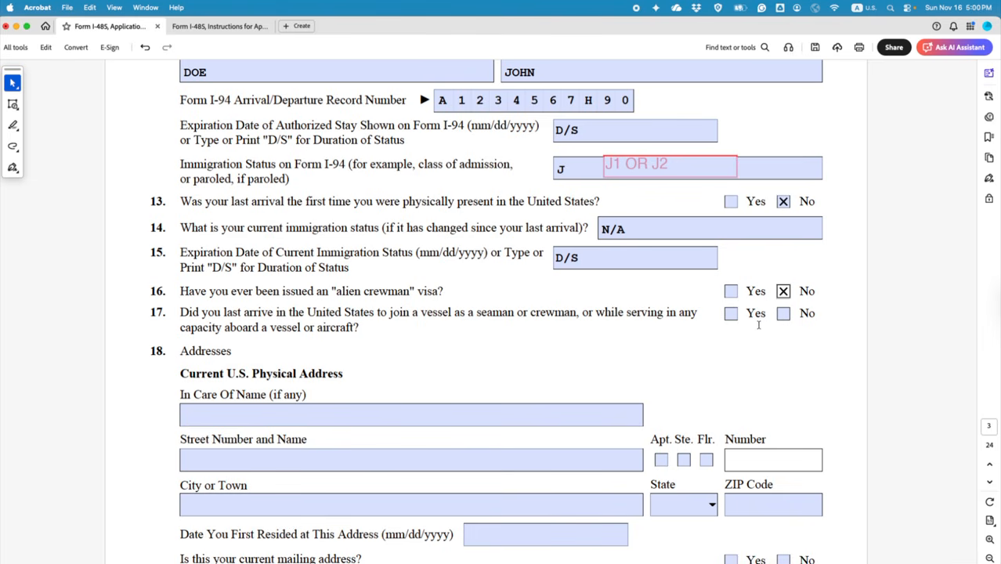
{"action": "left_click", "coordinate": [783, 313]}
{"action": "scroll", "coordinate": [547, 316], "scroll_direction": "down", "scroll_amount": 5}
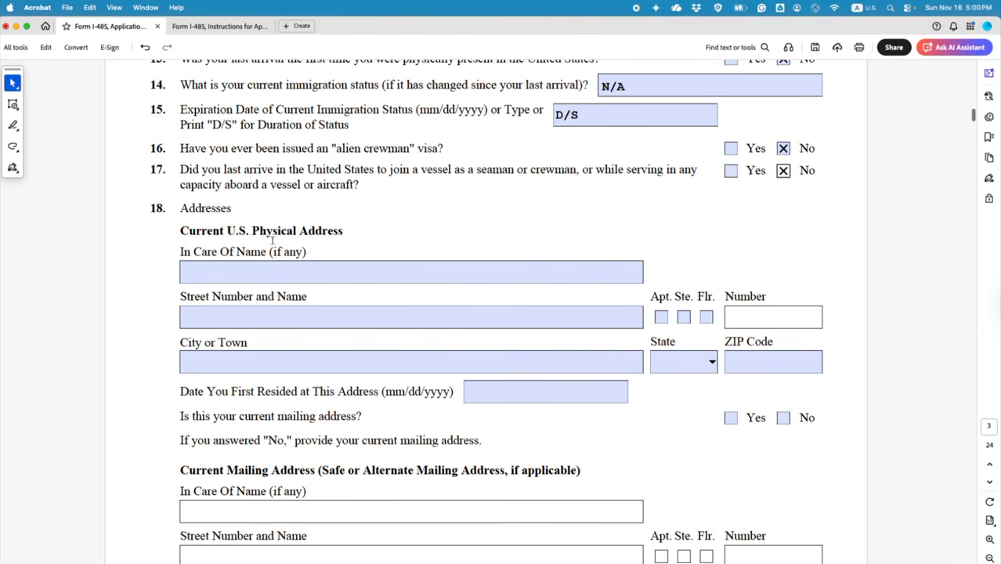
Step: Leave In Care Of Name blank and enter street 123 WASHINGTON STREET
{"action": "left_click", "coordinate": [221, 267]}
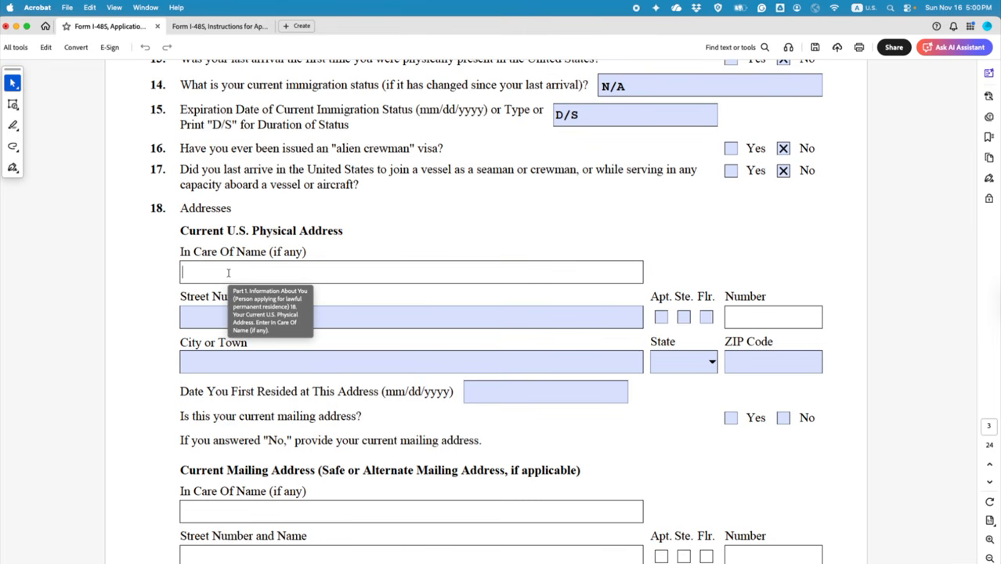
{"action": "left_click", "coordinate": [345, 241]}
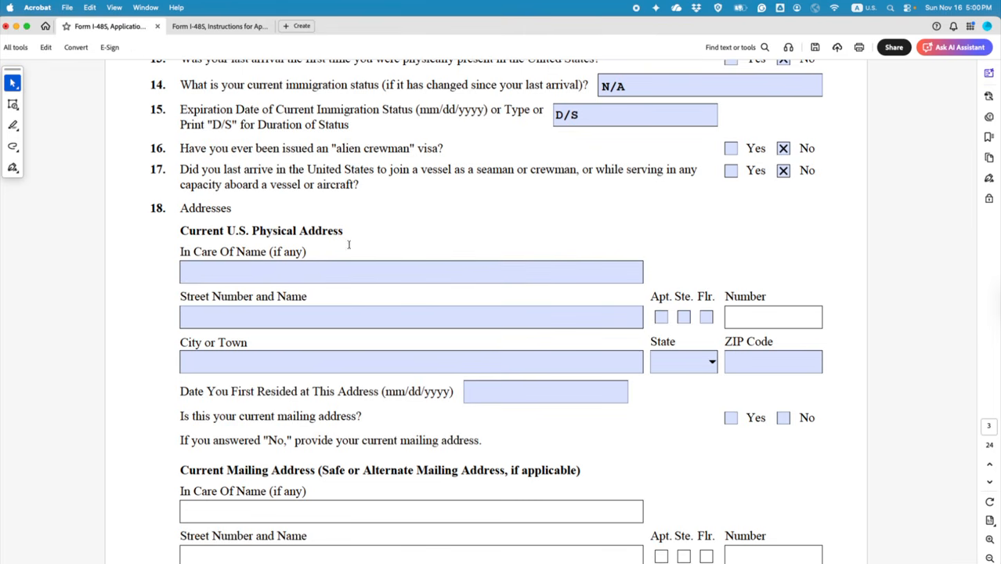
{"action": "left_click", "coordinate": [228, 316]}
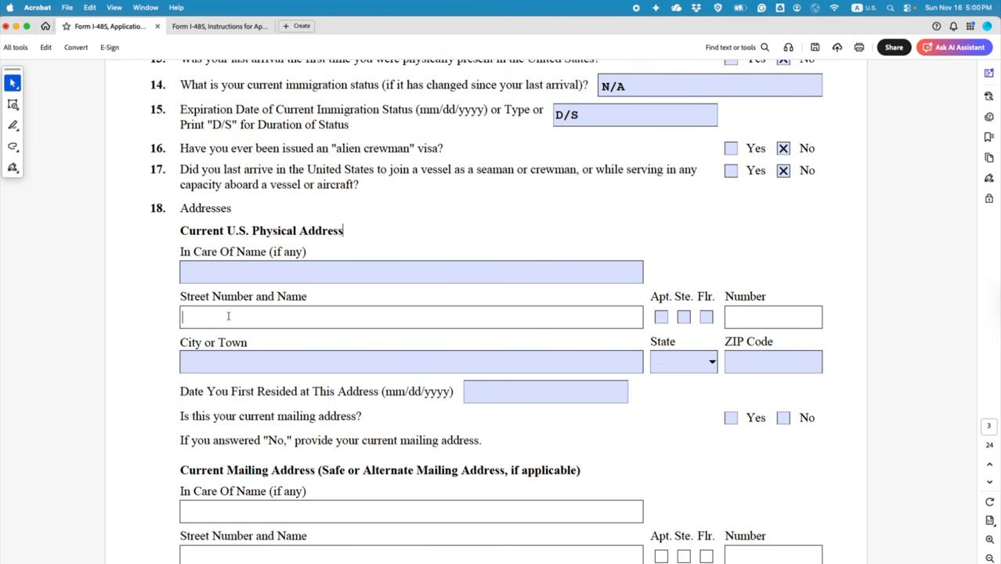
{"action": "type", "text": "123 WASHI"}
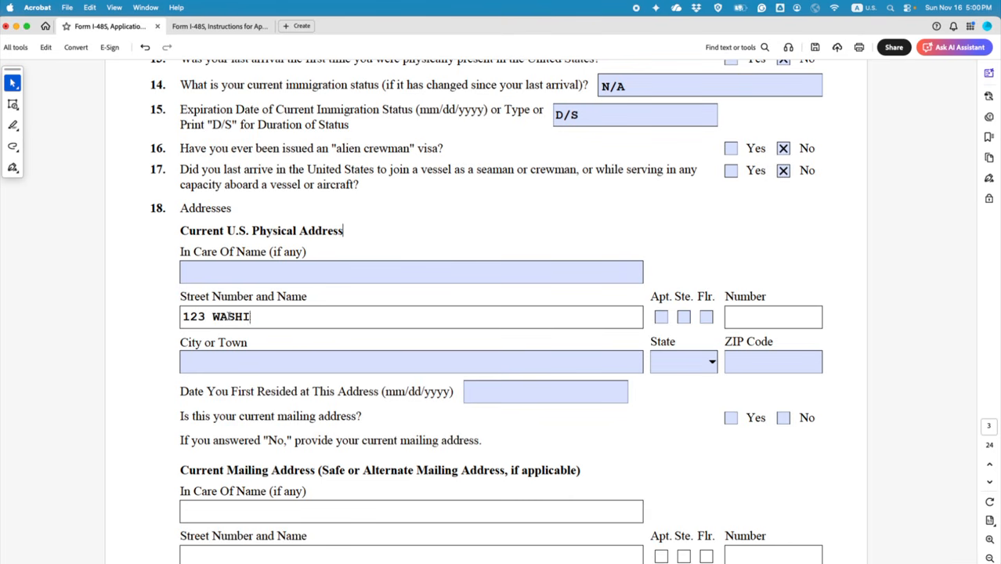
{"action": "type", "text": "NGTON STRET"}
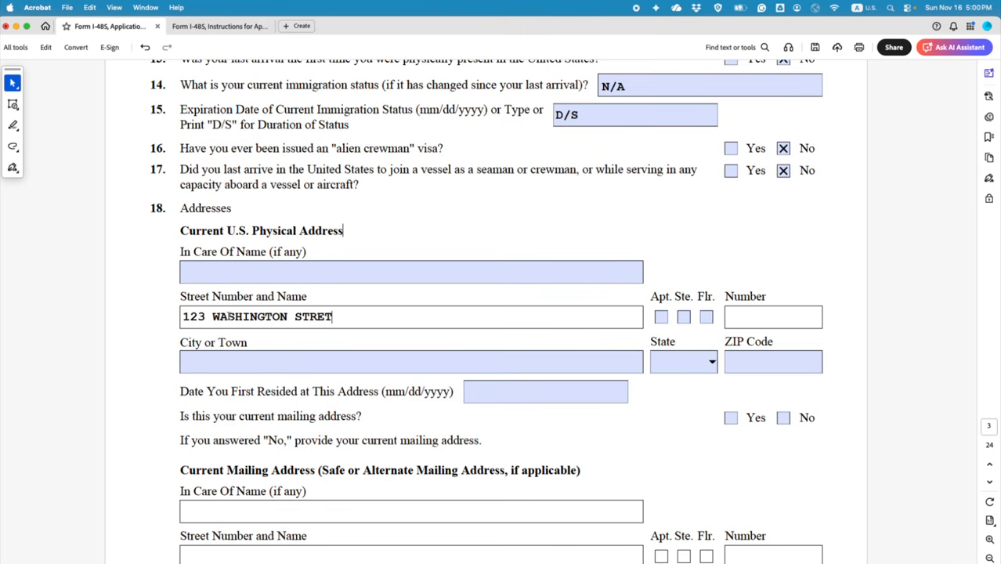
{"action": "key", "text": "BackSpace"}
{"action": "type", "text": "ET"}
Step: Mark the unit as Apt. 201 and enter the city QUEENS
{"action": "left_click", "coordinate": [662, 319]}
{"action": "left_click", "coordinate": [750, 317]}
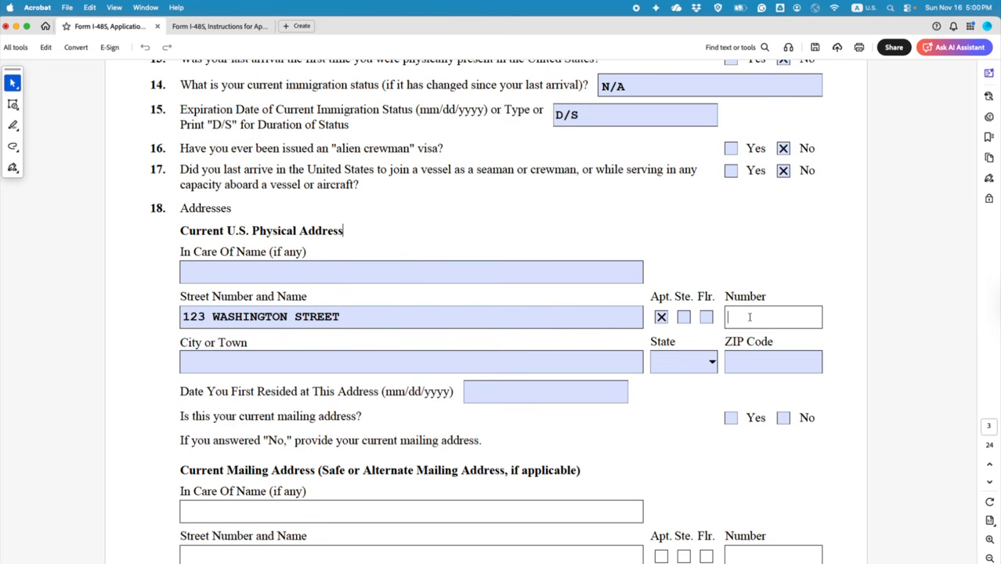
{"action": "type", "text": "201"}
{"action": "left_click", "coordinate": [379, 362]}
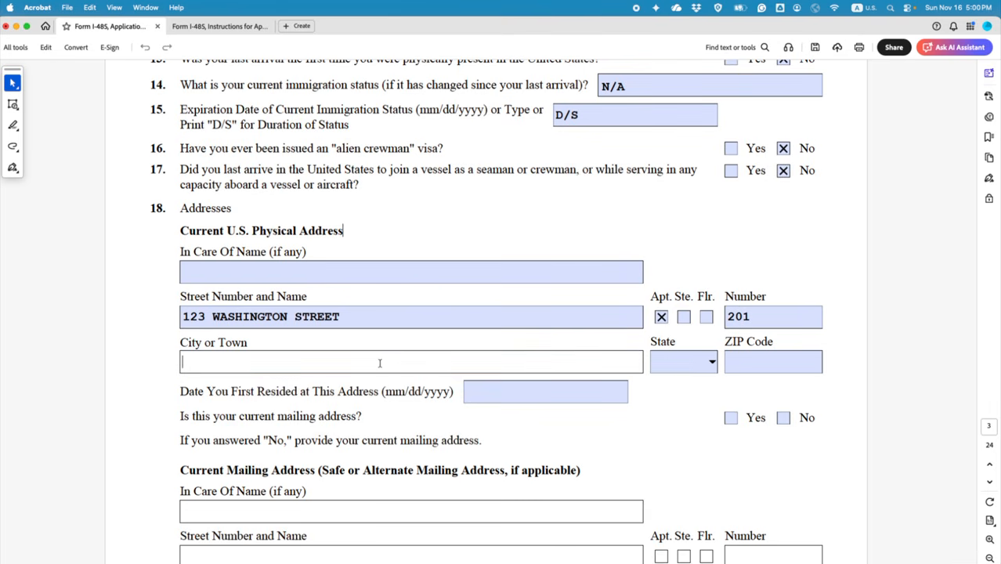
{"action": "type", "text": "QUEENS"}
Step: Choose NY as the state and enter ZIP code 22222
{"action": "left_click", "coordinate": [711, 361]}
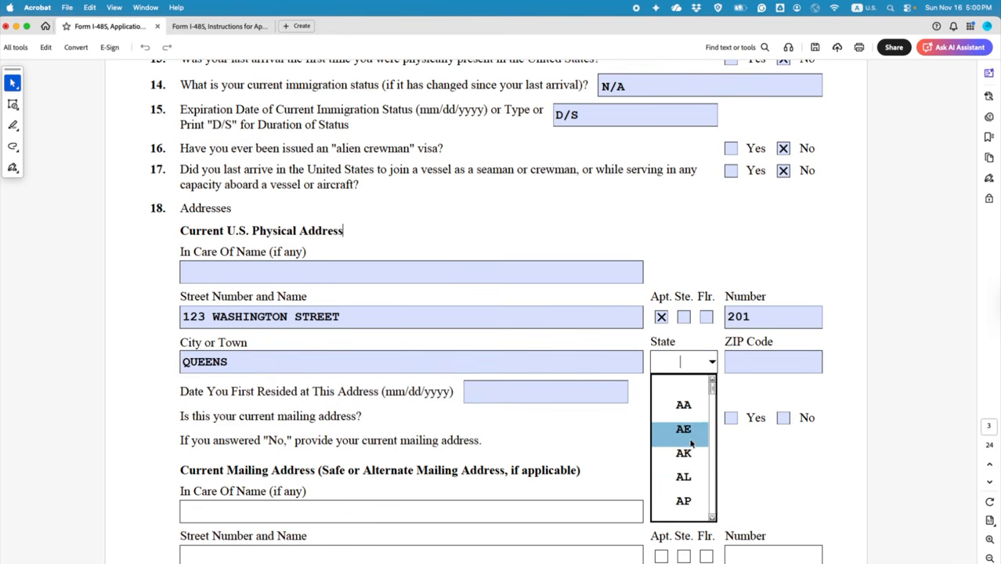
{"action": "left_click", "coordinate": [712, 518]}
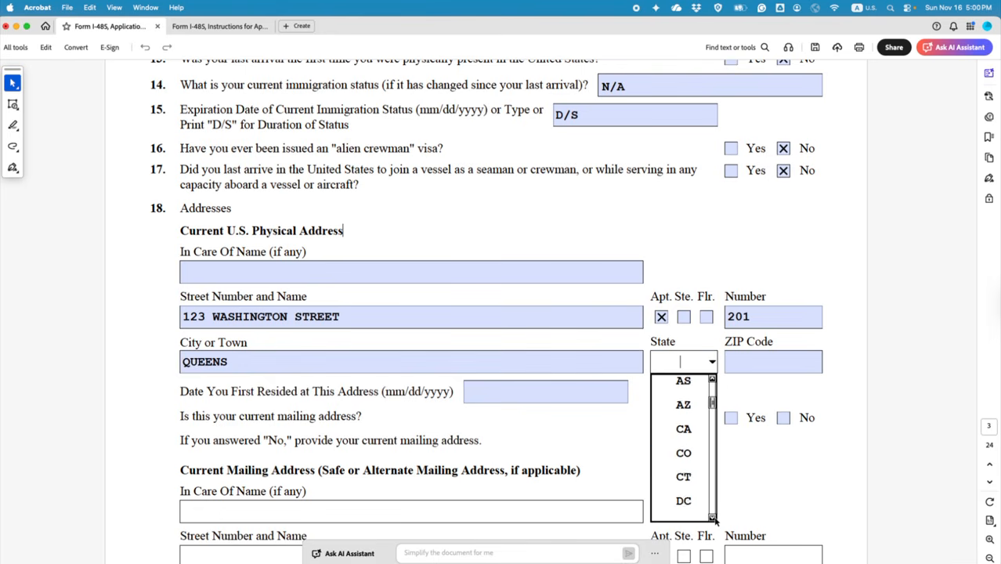
{"action": "left_click_drag", "start_coordinate": [713, 518], "coordinate": [713, 518]}
{"action": "left_click", "coordinate": [683, 477]}
{"action": "left_click", "coordinate": [744, 360]}
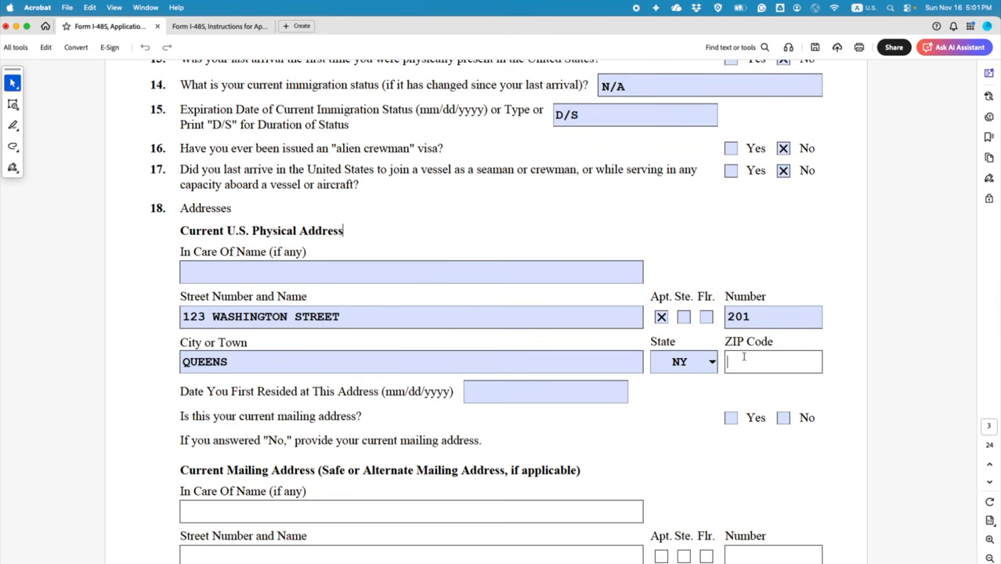
{"action": "type", "text": "22222"}
{"action": "scroll", "coordinate": [537, 458], "scroll_direction": "down", "scroll_amount": 3}
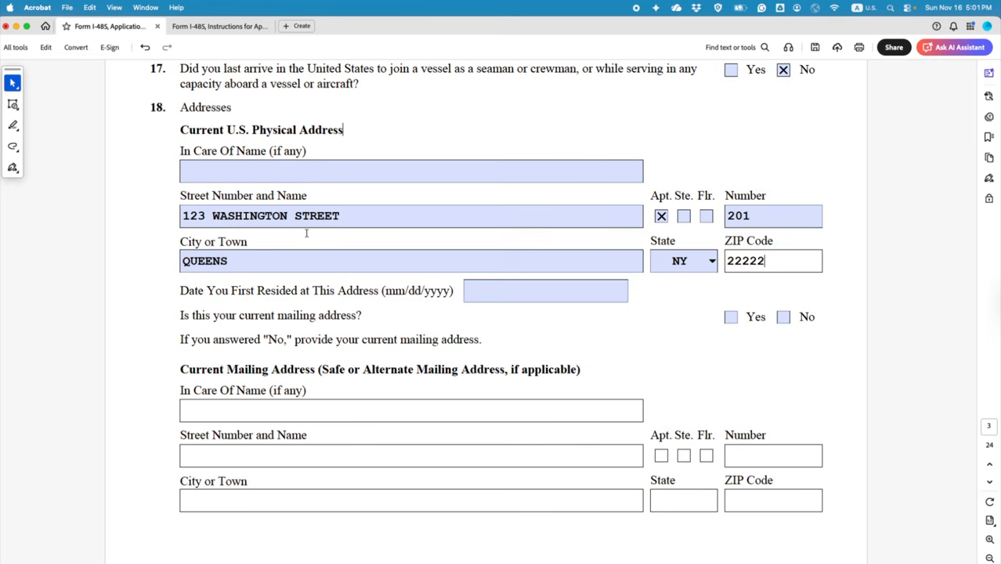
Step: Try a name in the In Care Of Name line, then clear it to leave it blank
{"action": "left_click", "coordinate": [494, 294]}
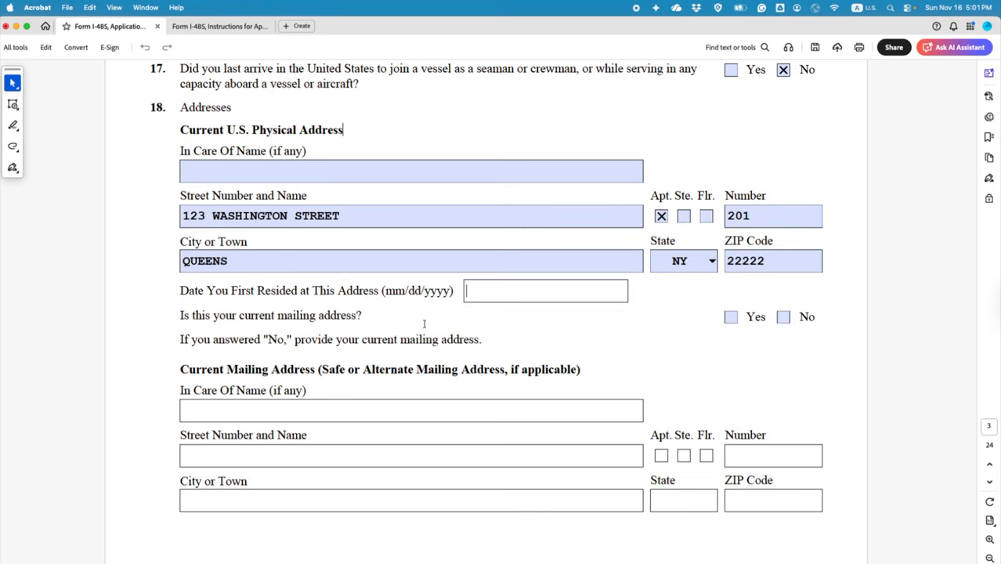
{"action": "scroll", "coordinate": [423, 322], "scroll_direction": "up", "scroll_amount": 1}
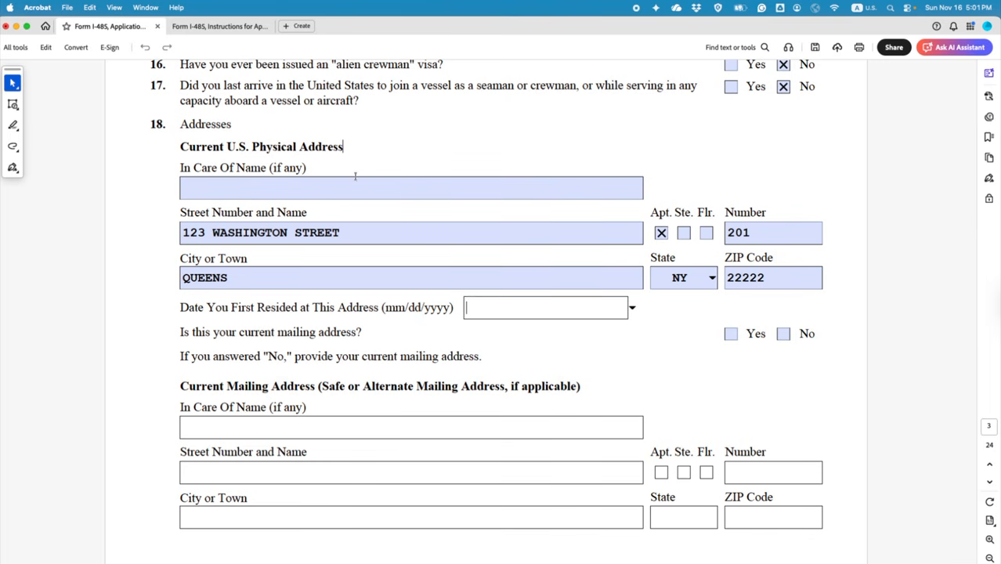
{"action": "left_click", "coordinate": [330, 190]}
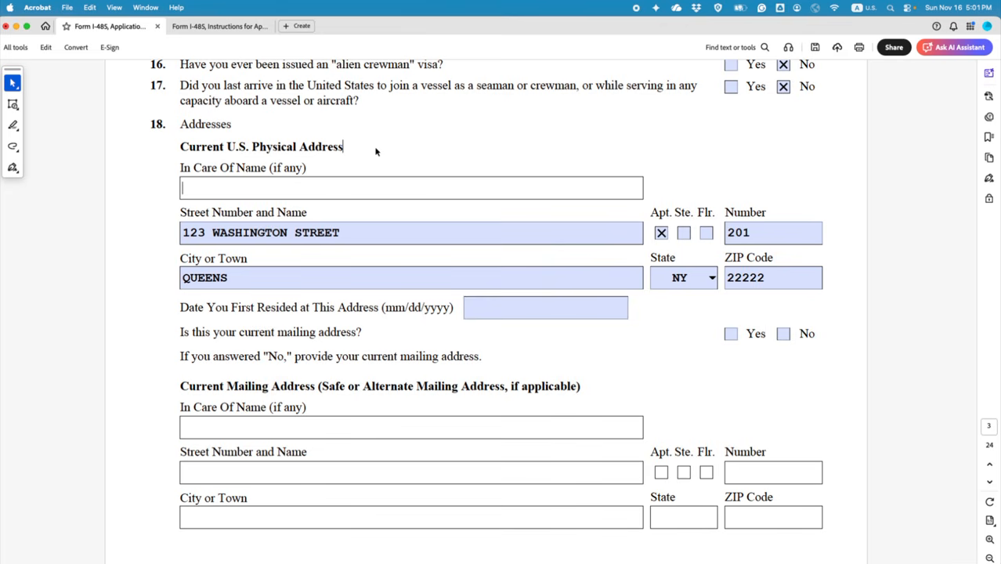
{"action": "type", "text": "JOHN DO"}
{"action": "key", "text": "BackSpace"}
{"action": "type", "text": "DOE"}
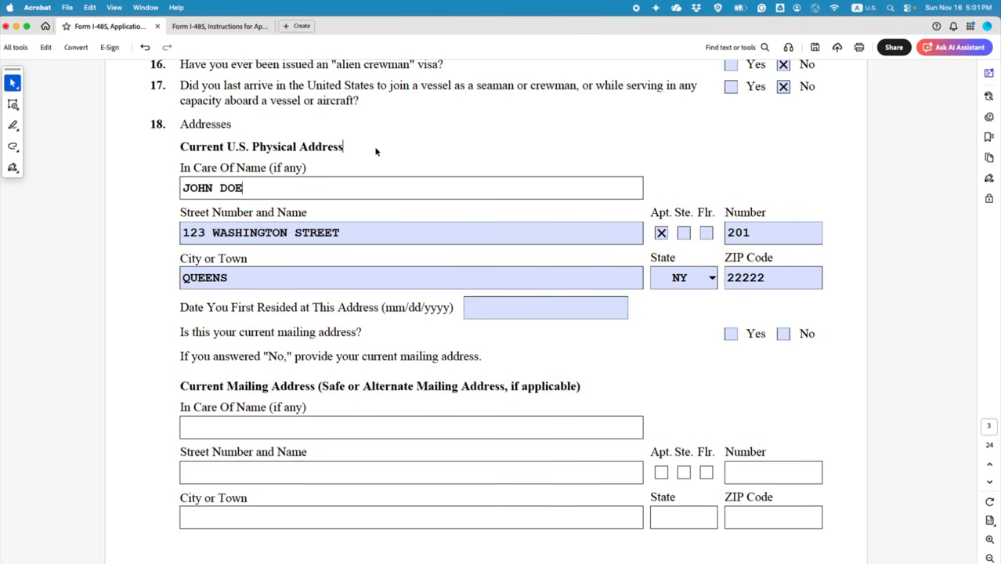
{"action": "left_click_drag", "start_coordinate": [247, 188], "coordinate": [184, 188]}
{"action": "key", "text": "BackSpace"}
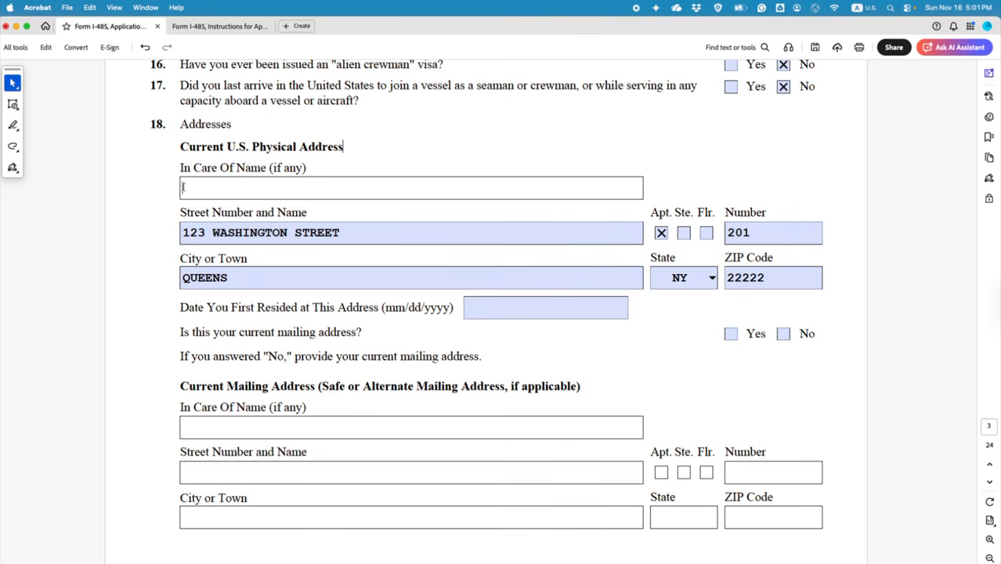
{"action": "left_click", "coordinate": [574, 368]}
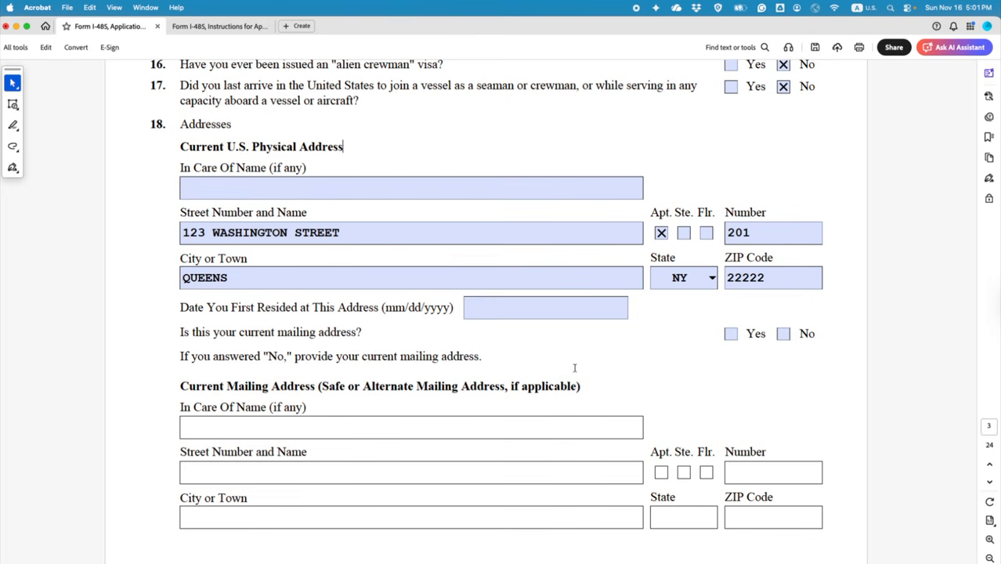
Step: Enter 05/01/2024 as the date first resided at the address
{"action": "scroll", "coordinate": [575, 365], "scroll_direction": "down", "scroll_amount": 2}
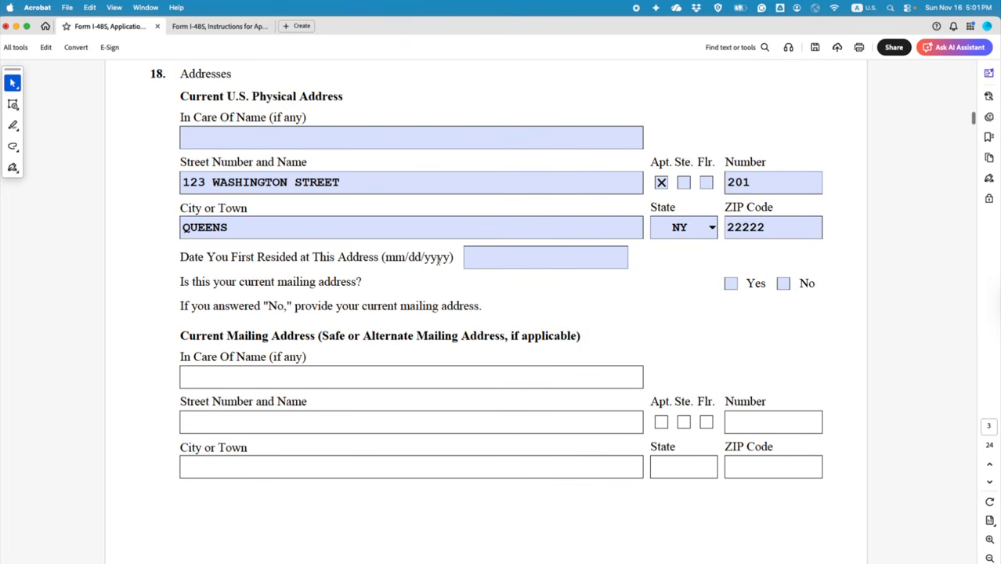
{"action": "left_click", "coordinate": [487, 263]}
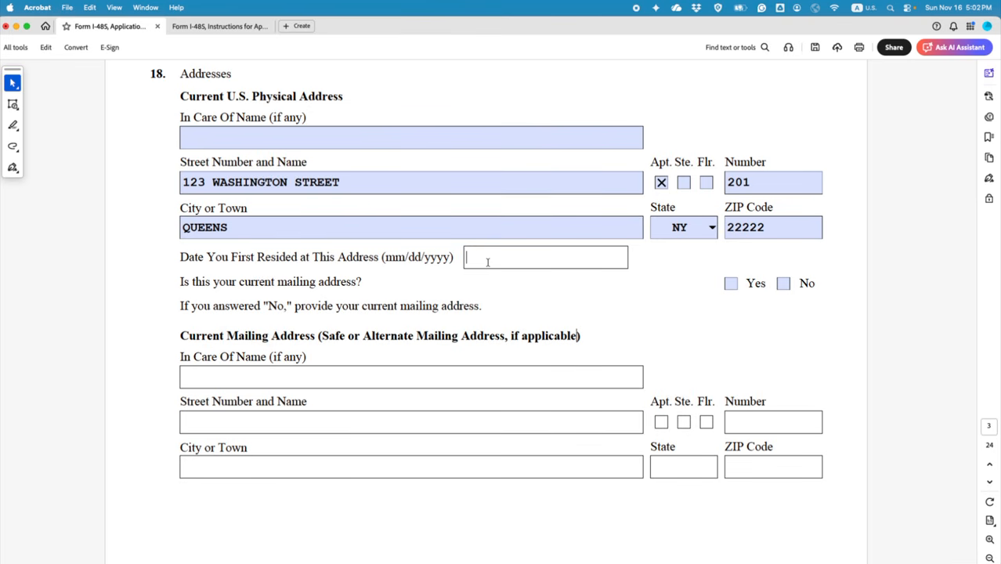
{"action": "type", "text": "05/01/2024"}
Step: Mark Yes for current mailing address, briefly switching to No and back
{"action": "left_click", "coordinate": [730, 284]}
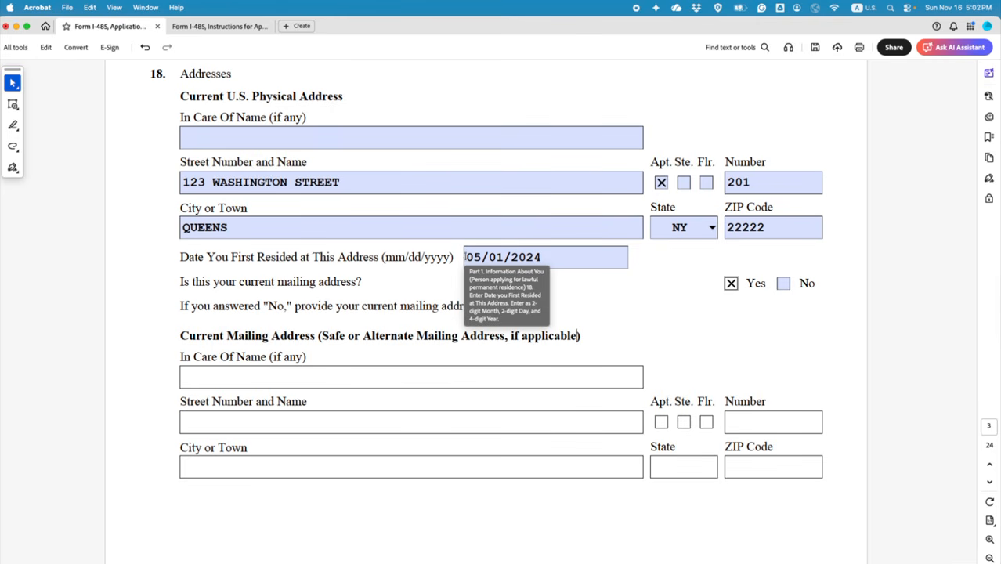
{"action": "left_click", "coordinate": [782, 284]}
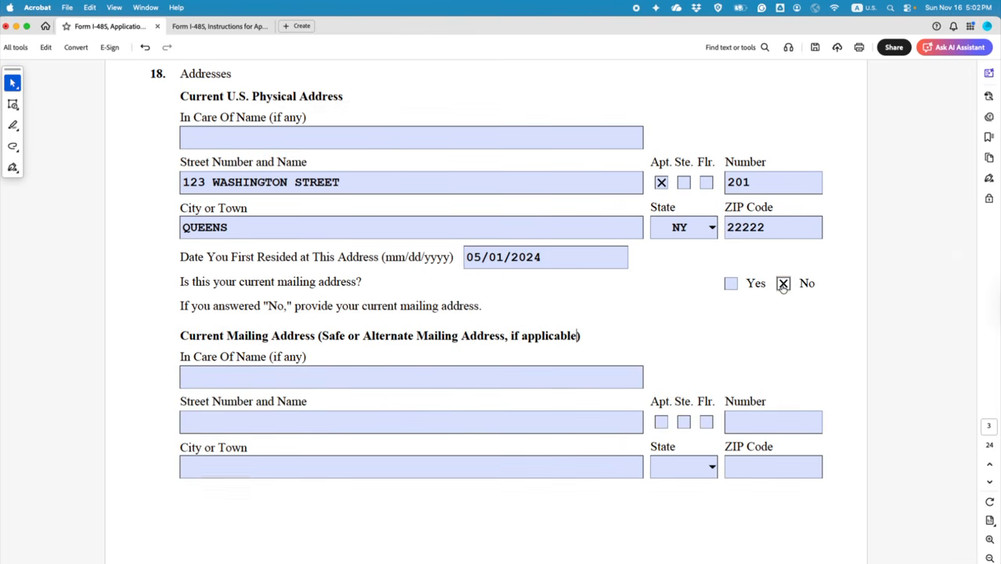
{"action": "left_click", "coordinate": [246, 375]}
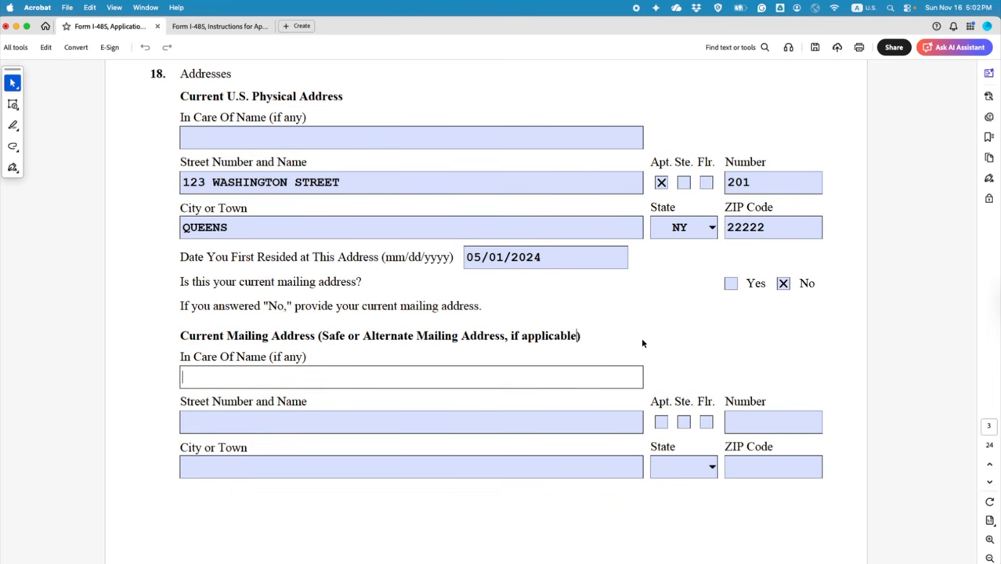
{"action": "left_click", "coordinate": [730, 285]}
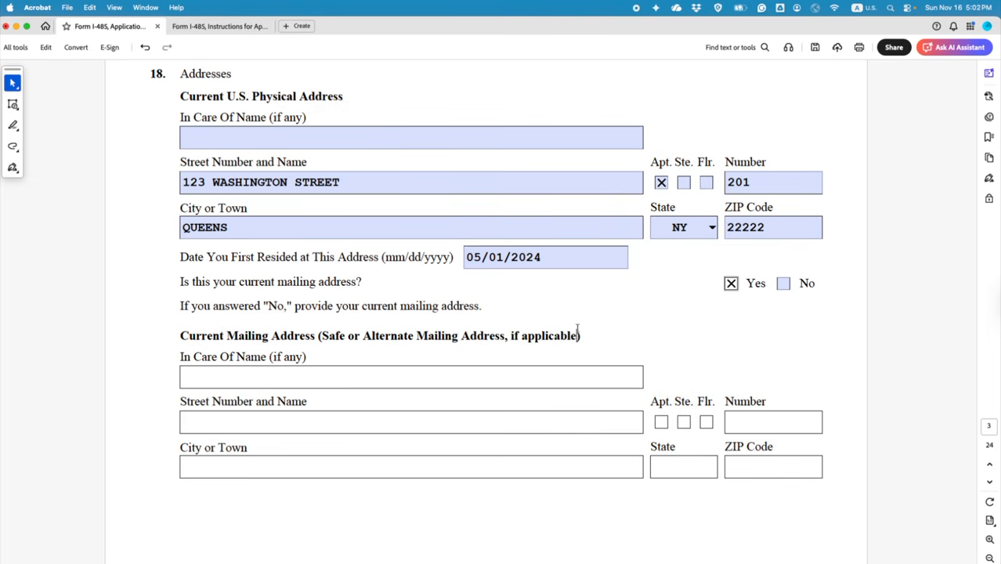
{"action": "scroll", "coordinate": [577, 328], "scroll_direction": "down", "scroll_amount": 10}
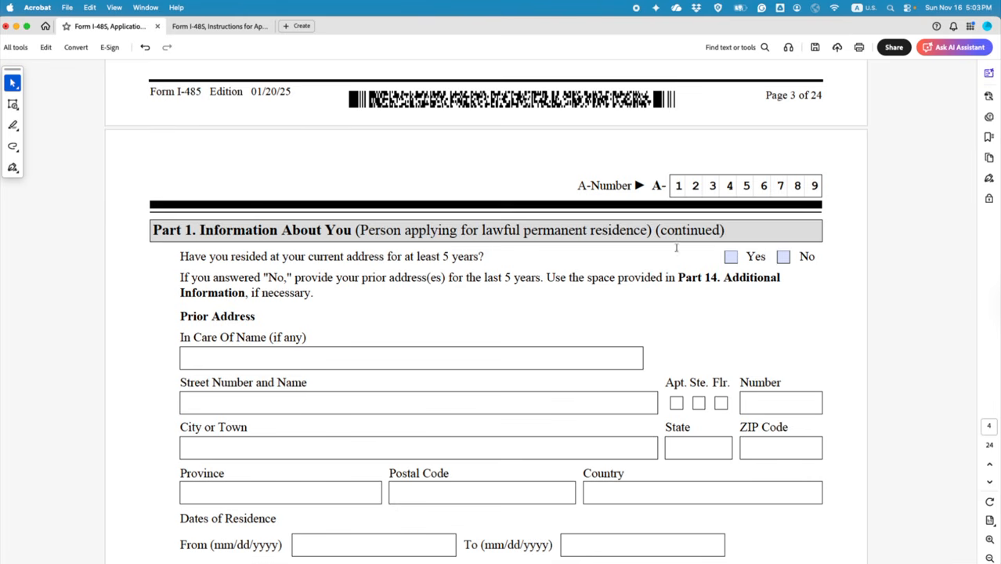
Step: Mark Yes for residing at the current address at least 5 years, then scroll back to item 18
{"action": "left_click", "coordinate": [731, 258]}
{"action": "scroll", "coordinate": [561, 313], "scroll_direction": "down", "scroll_amount": 2}
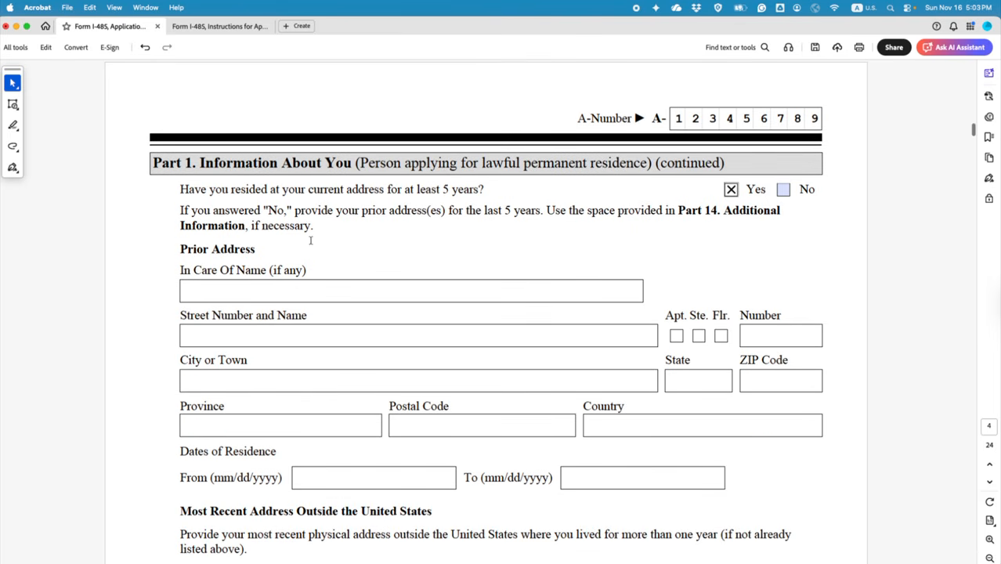
{"action": "scroll", "coordinate": [405, 299], "scroll_direction": "up", "scroll_amount": 3}
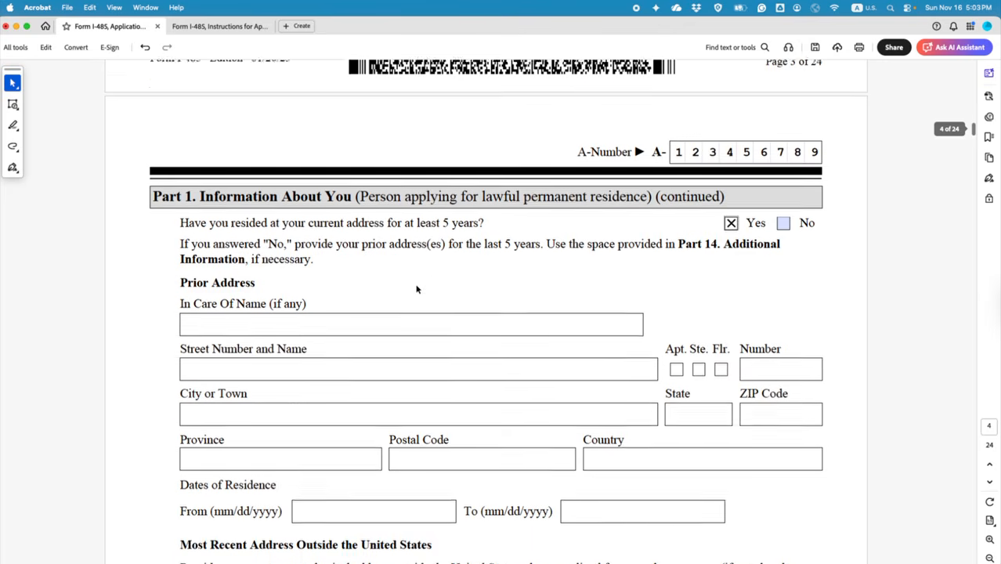
{"action": "scroll", "coordinate": [416, 283], "scroll_direction": "up", "scroll_amount": 5}
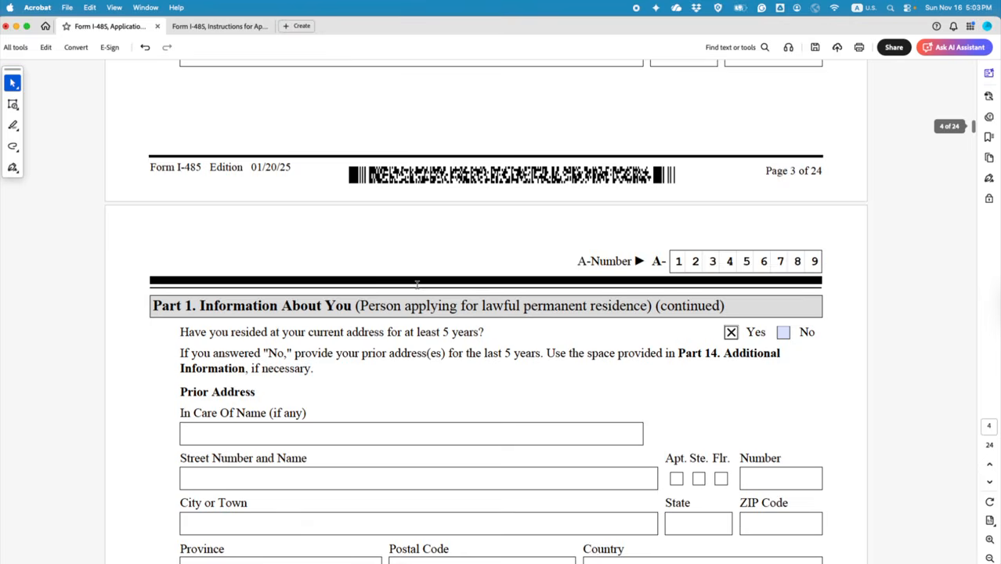
{"action": "scroll", "coordinate": [417, 288], "scroll_direction": "up", "scroll_amount": 6}
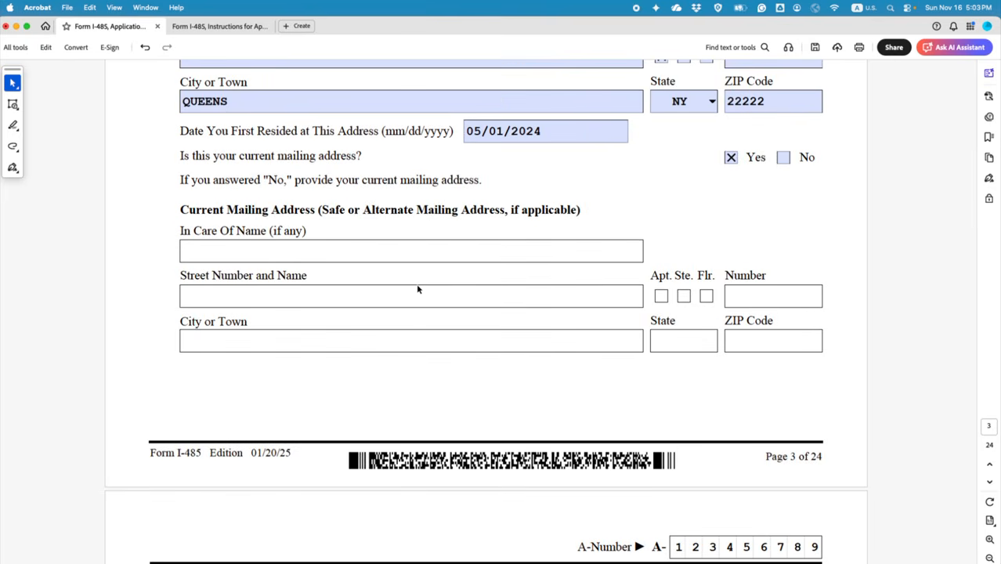
{"action": "scroll", "coordinate": [418, 289], "scroll_direction": "down", "scroll_amount": 3}
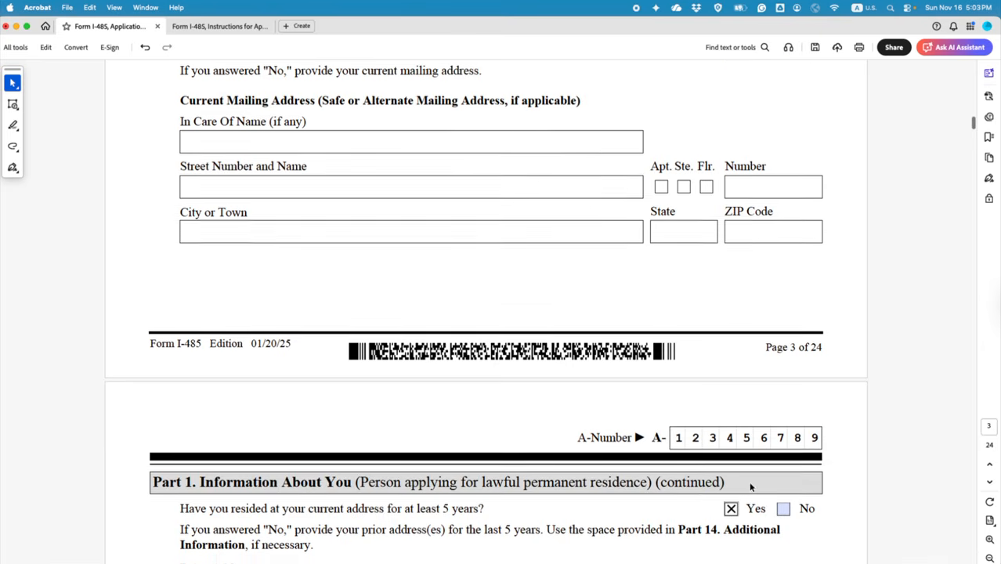
{"action": "scroll", "coordinate": [750, 486], "scroll_direction": "down", "scroll_amount": 1}
{"action": "scroll", "coordinate": [527, 392], "scroll_direction": "up", "scroll_amount": 3}
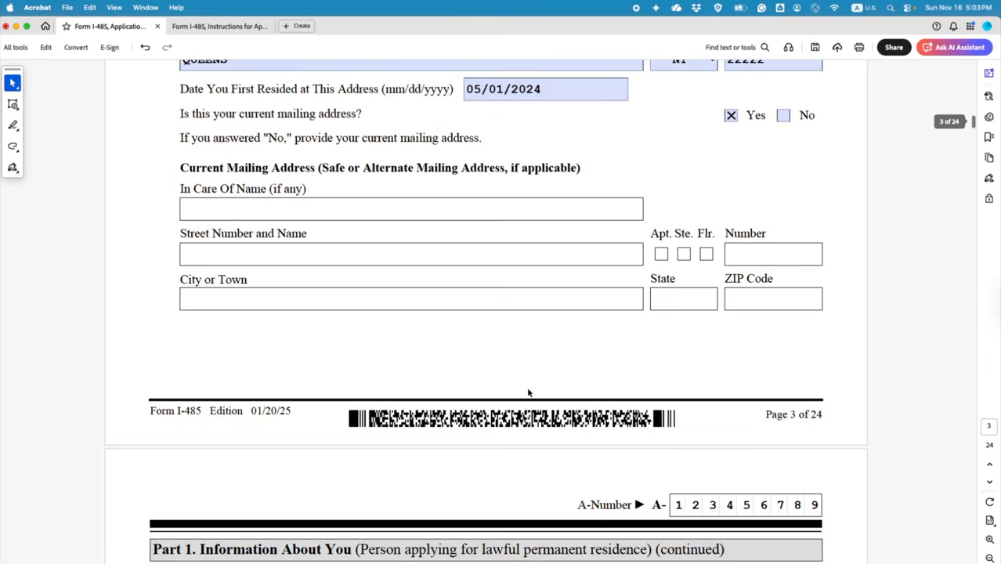
{"action": "scroll", "coordinate": [528, 392], "scroll_direction": "up", "scroll_amount": 5}
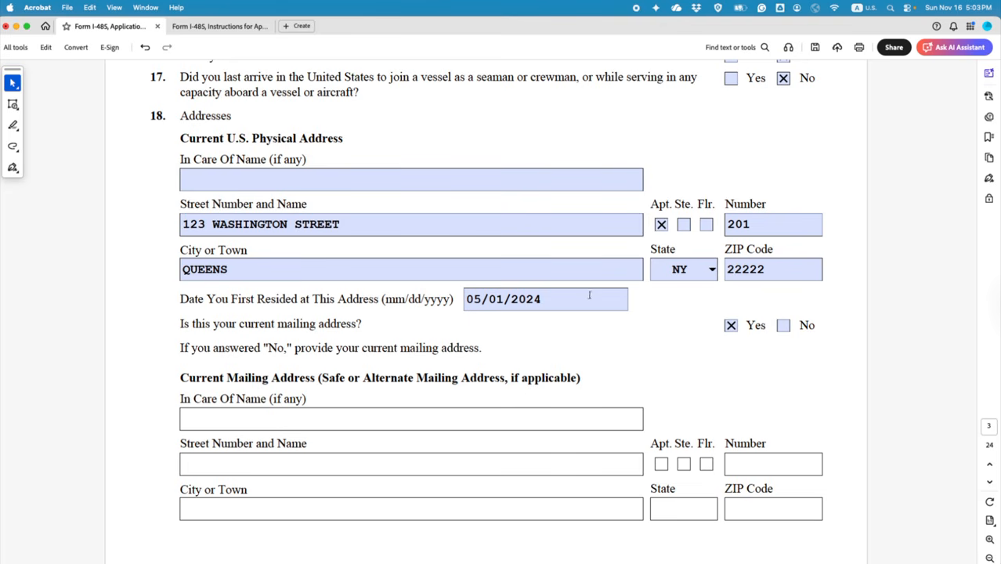
Step: Place a text comment reading NOV beside the Current Mailing Address heading, at font size 6
{"action": "left_click", "coordinate": [13, 103]}
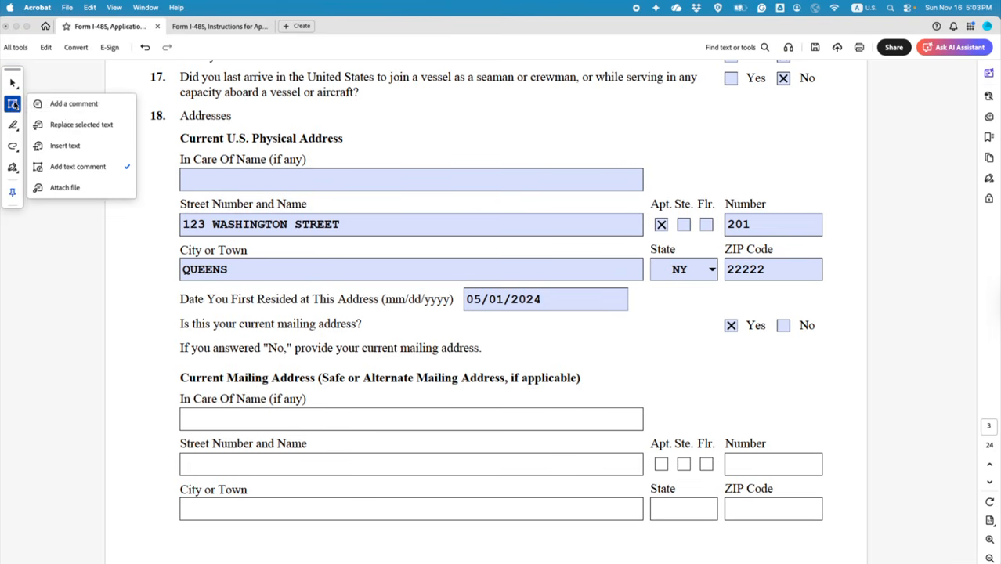
{"action": "left_click", "coordinate": [75, 166]}
{"action": "left_click", "coordinate": [667, 358]}
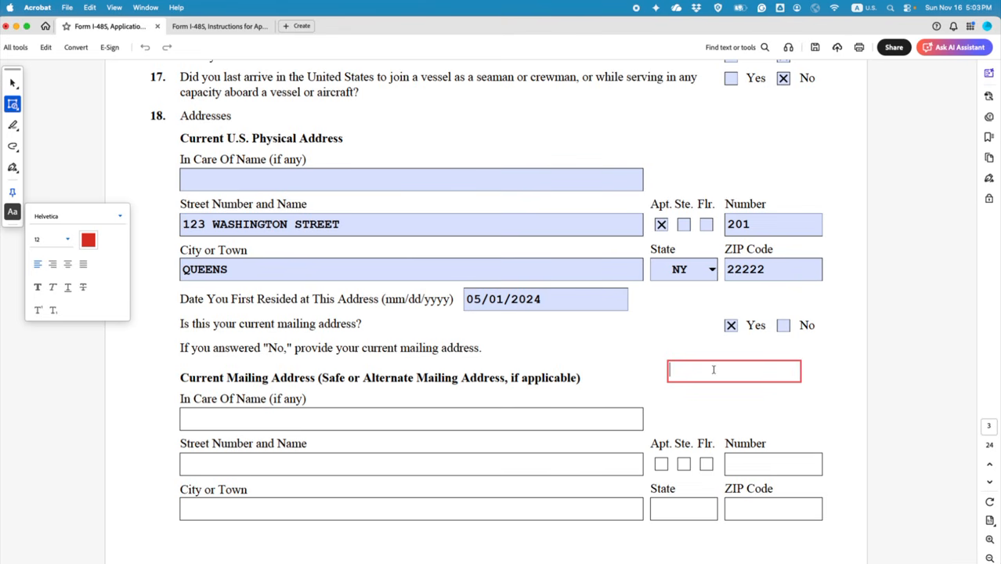
{"action": "type", "text": "NOV,"}
{"action": "key", "text": "BackSpace"}
{"action": "left_click_drag", "start_coordinate": [708, 372], "coordinate": [659, 368]}
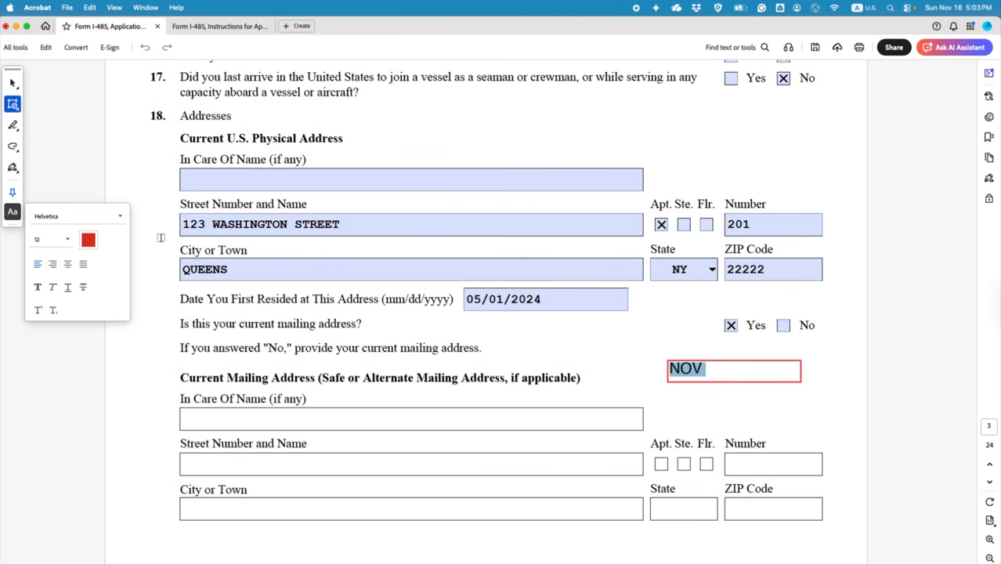
{"action": "left_click", "coordinate": [67, 240]}
{"action": "left_click", "coordinate": [67, 241]}
{"action": "left_click", "coordinate": [67, 241]}
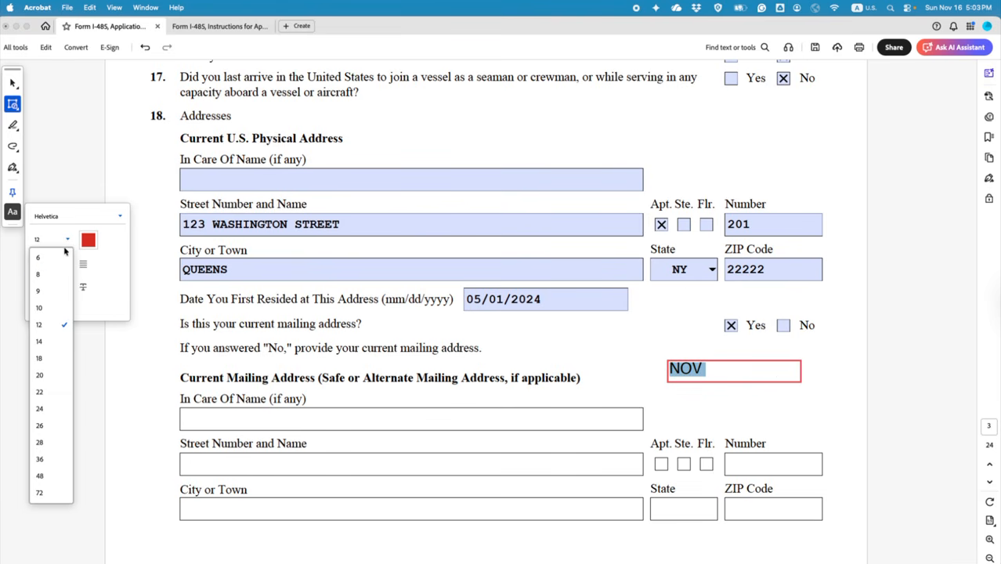
{"action": "left_click", "coordinate": [55, 260]}
Step: Complete the note as NOV 2024 through NOV 2020, one per line
{"action": "left_click", "coordinate": [704, 366]}
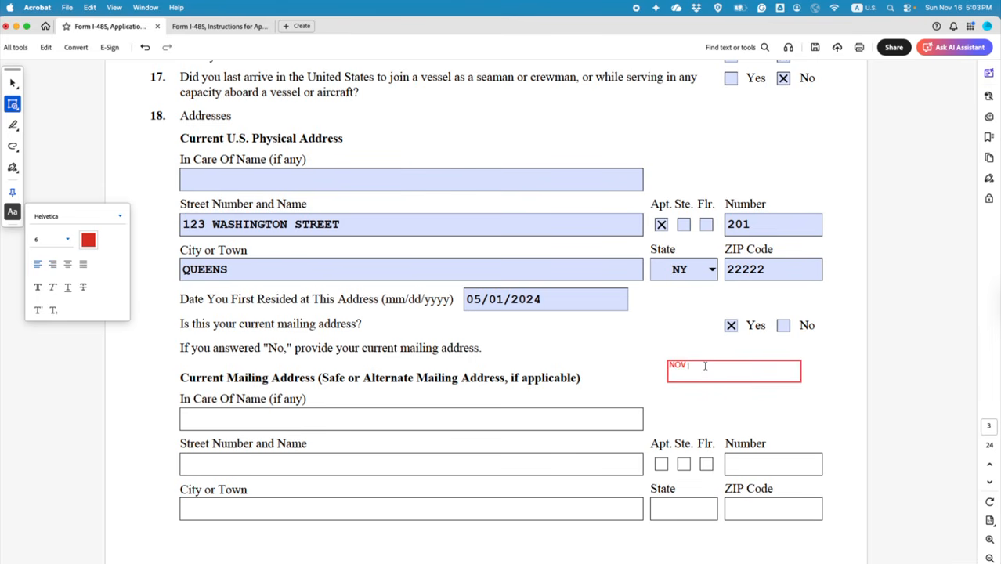
{"action": "type", "text": "202"}
{"action": "type", "text": "4 "}
{"action": "type", "text": "NOV "}
{"action": "type", "text": "2023"}
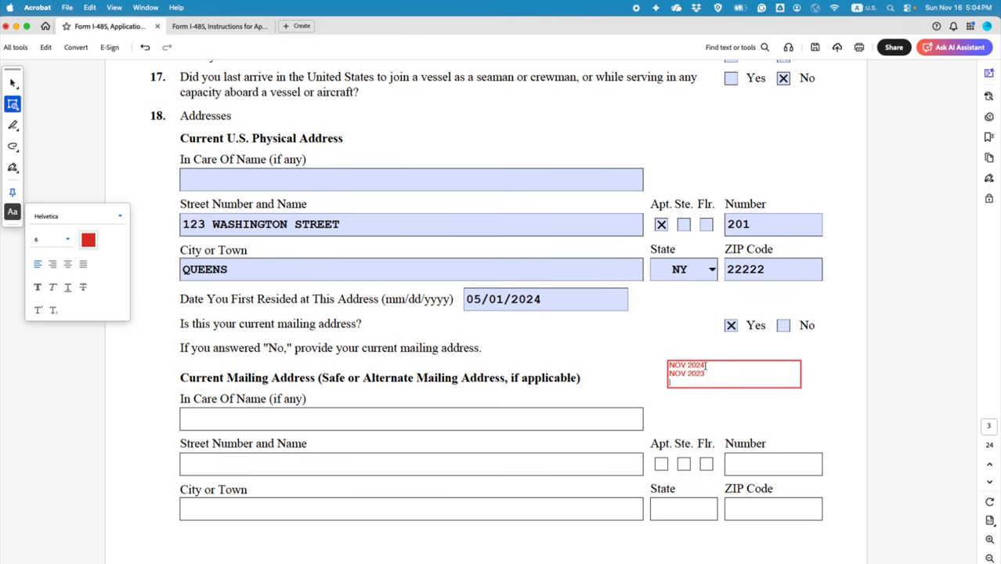
{"action": "type", "text": "NOV 2022"}
{"action": "key", "text": "Return"}
{"action": "type", "text": "NOV "}
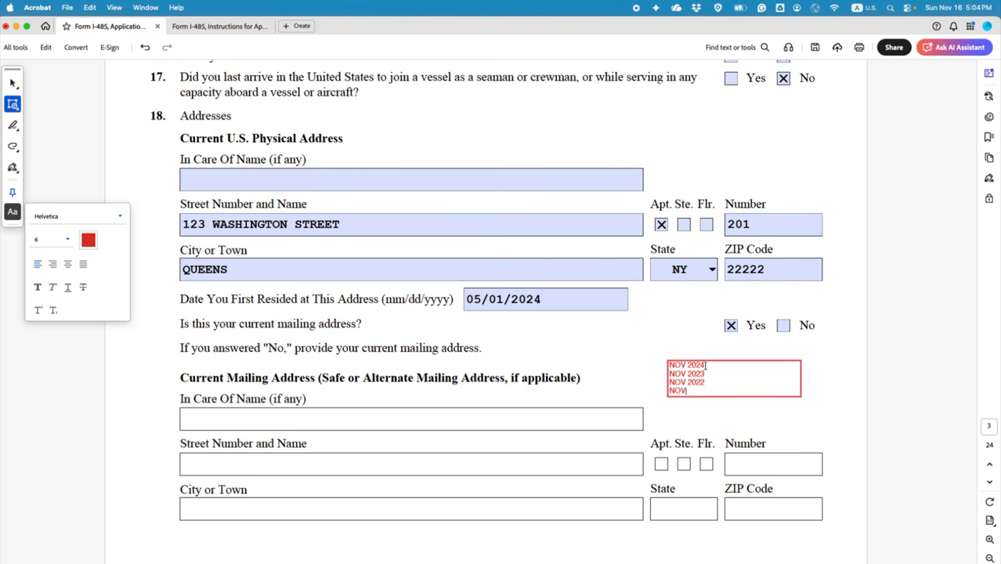
{"action": "type", "text": "2021"}
{"action": "key", "text": "Return"}
{"action": "type", "text": "NOV"}
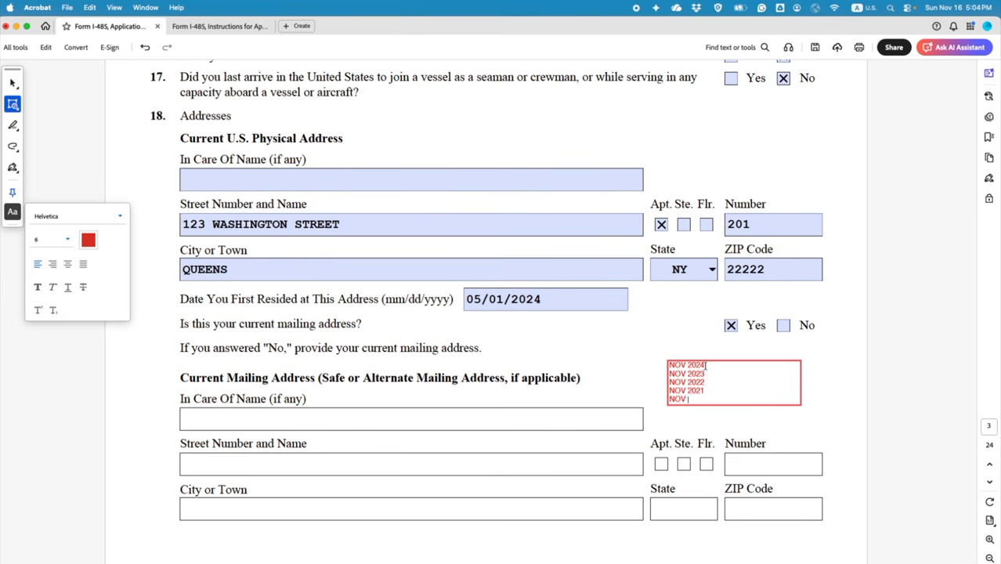
{"action": "type", "text": " 2020"}
Step: Select and review the five date lines in the note, then deselect it
{"action": "scroll", "coordinate": [613, 340], "scroll_direction": "down", "scroll_amount": 2}
{"action": "scroll", "coordinate": [666, 352], "scroll_direction": "down", "scroll_amount": 7}
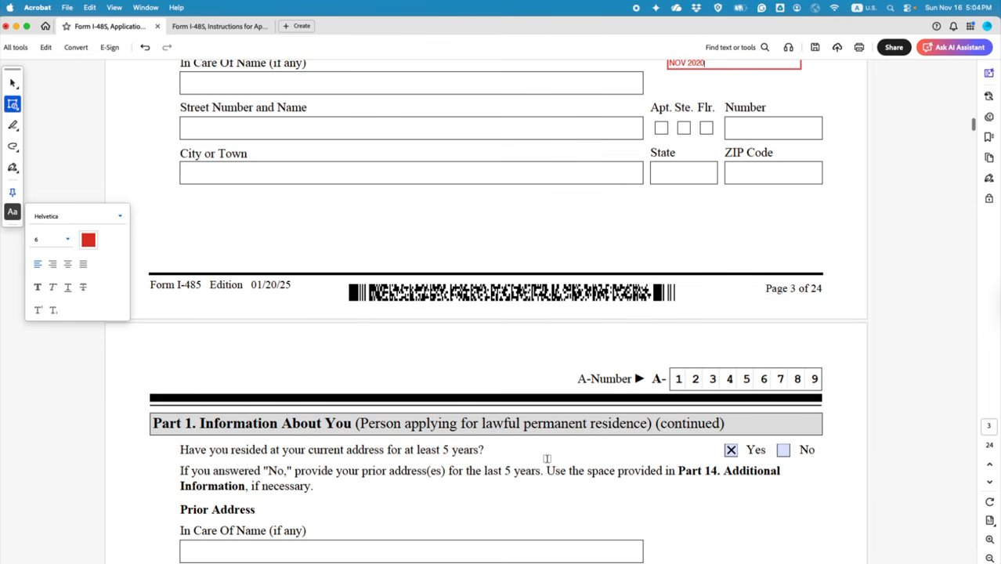
{"action": "scroll", "coordinate": [545, 459], "scroll_direction": "up", "scroll_amount": 4}
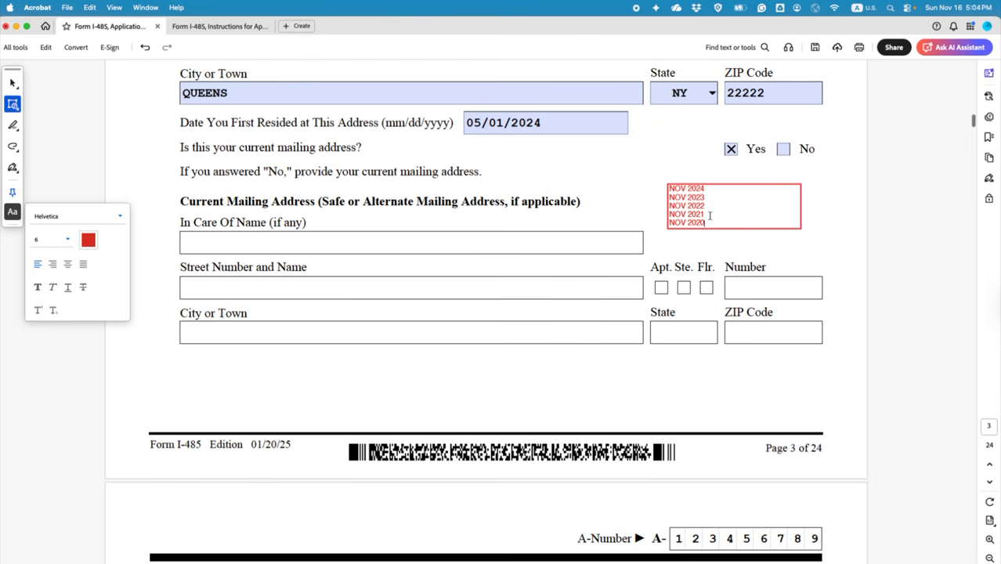
{"action": "scroll", "coordinate": [516, 174], "scroll_direction": "up", "scroll_amount": 1}
{"action": "scroll", "coordinate": [517, 174], "scroll_direction": "up", "scroll_amount": 2}
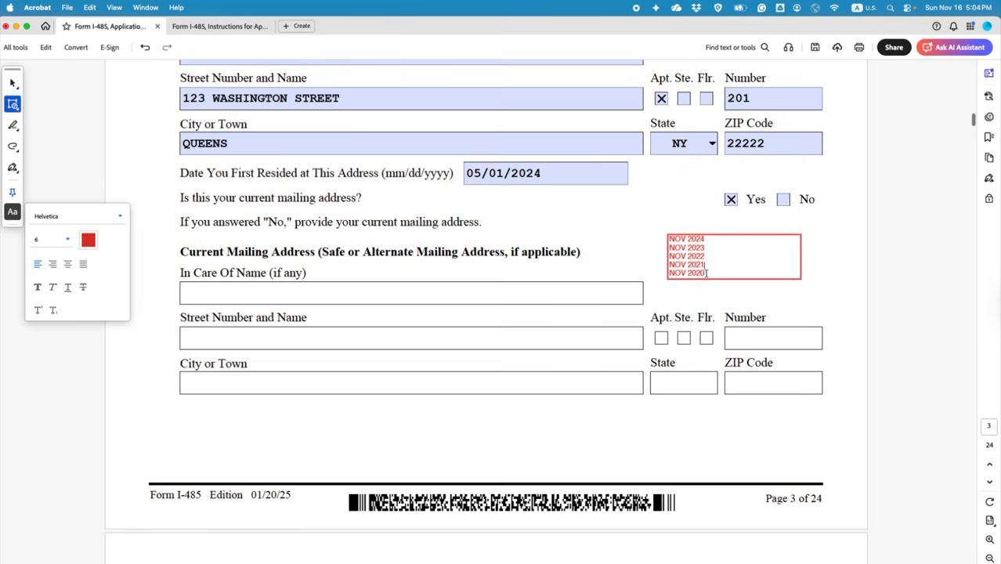
{"action": "left_click_drag", "start_coordinate": [706, 271], "coordinate": [723, 224]}
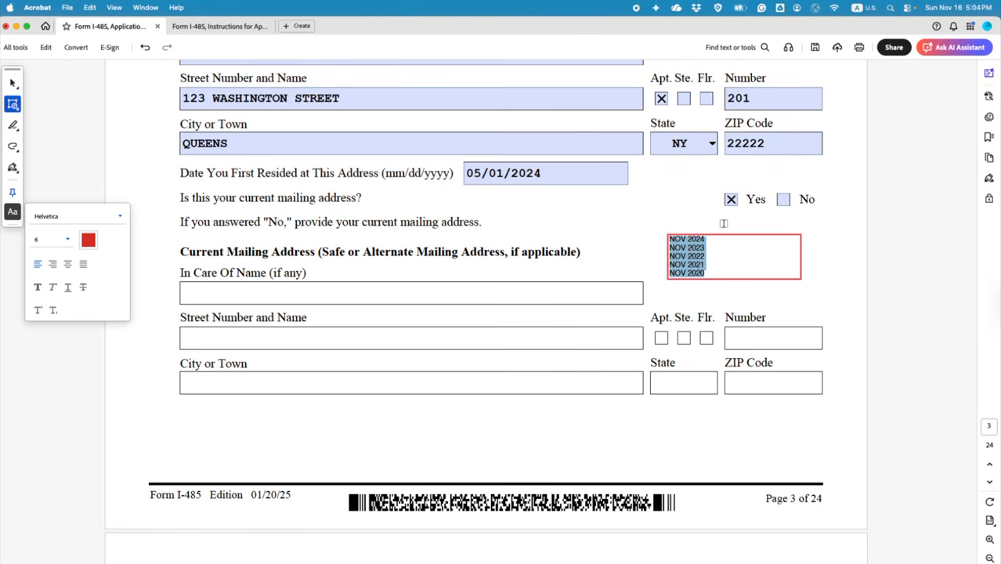
{"action": "scroll", "coordinate": [701, 390], "scroll_direction": "down", "scroll_amount": 10}
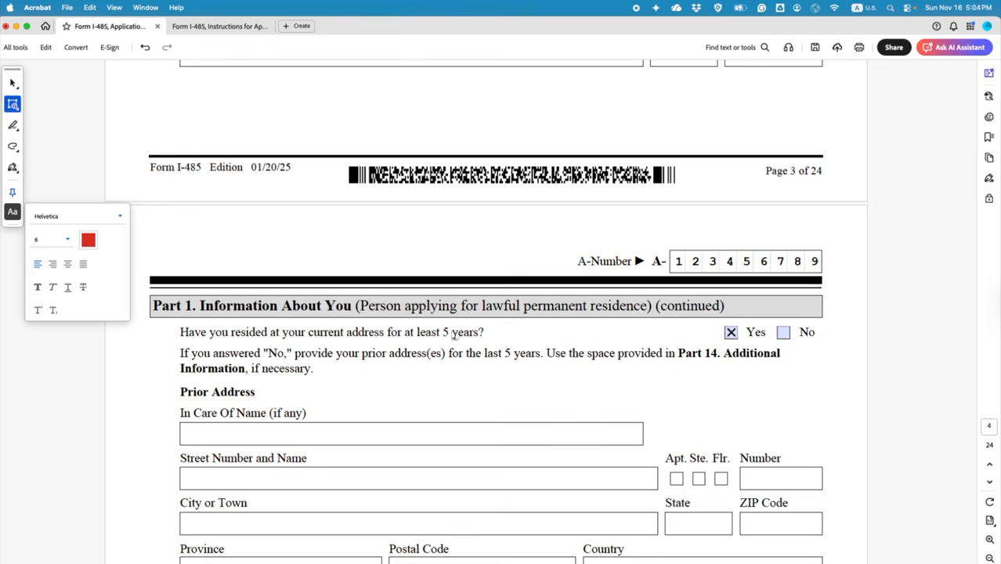
{"action": "scroll", "coordinate": [697, 351], "scroll_direction": "up", "scroll_amount": 10}
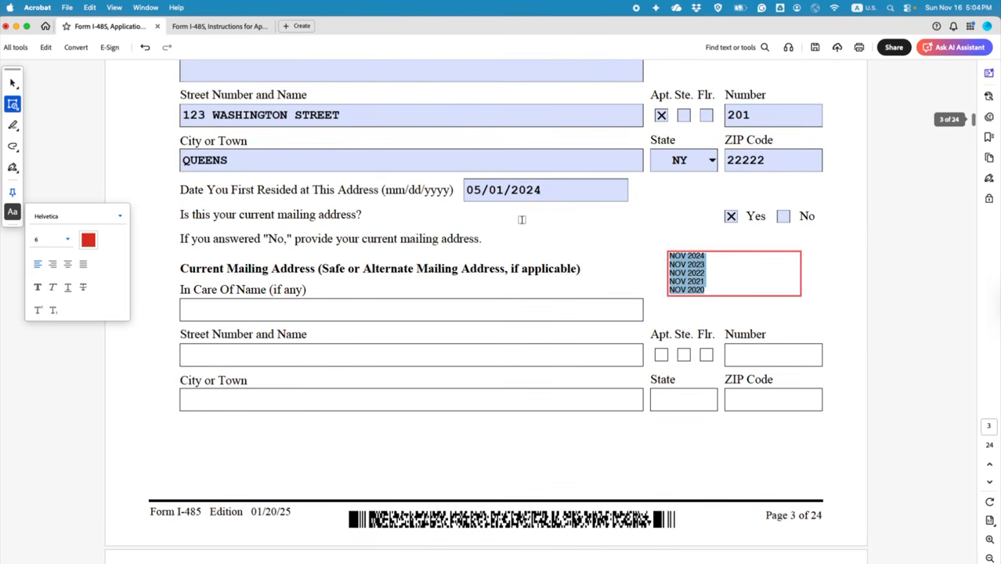
{"action": "left_click", "coordinate": [704, 290]}
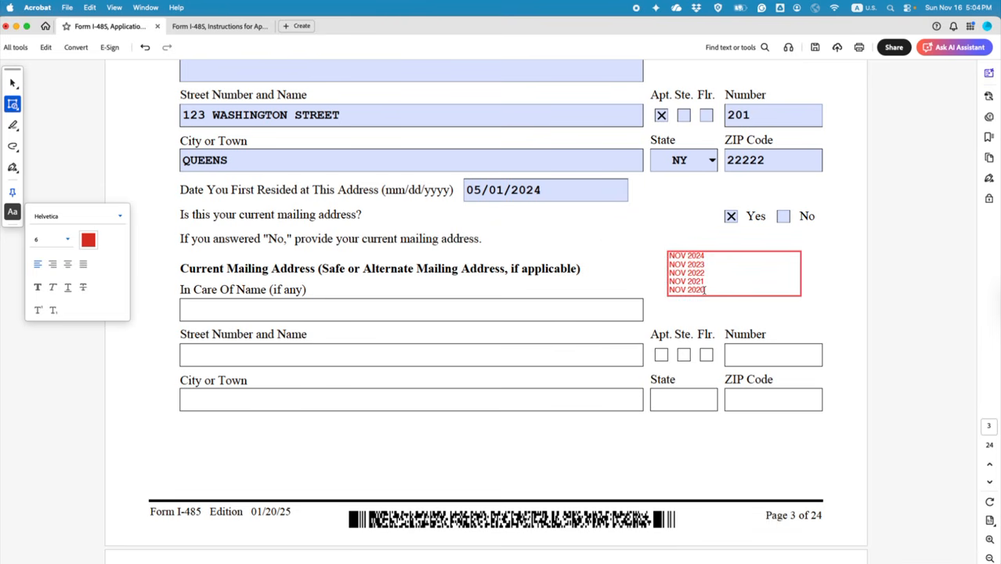
{"action": "scroll", "coordinate": [666, 433], "scroll_direction": "down", "scroll_amount": 6}
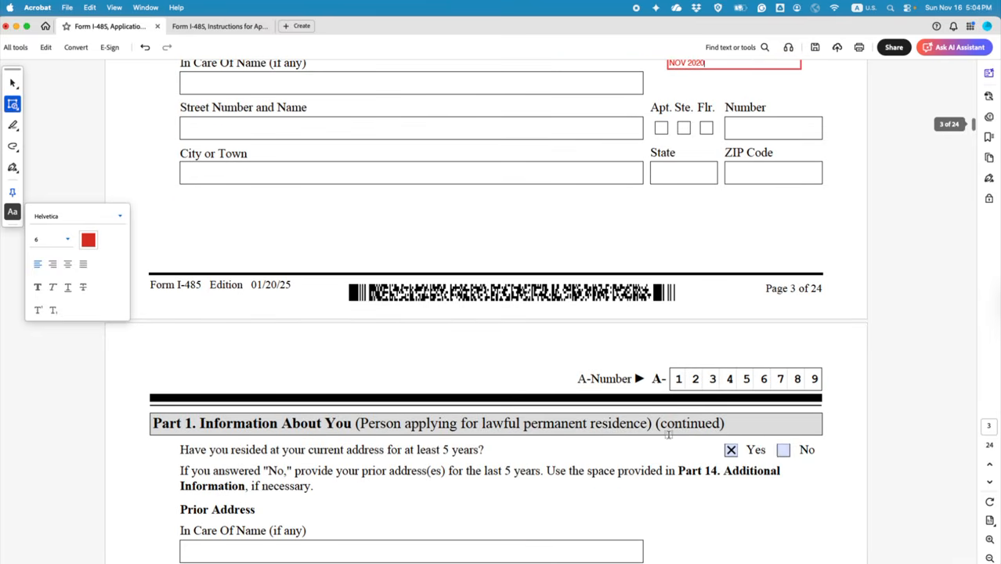
Step: Delete the stray red text box by the five-year question and answer No
{"action": "left_click", "coordinate": [780, 450]}
{"action": "scroll", "coordinate": [780, 450], "scroll_direction": "down", "scroll_amount": 7}
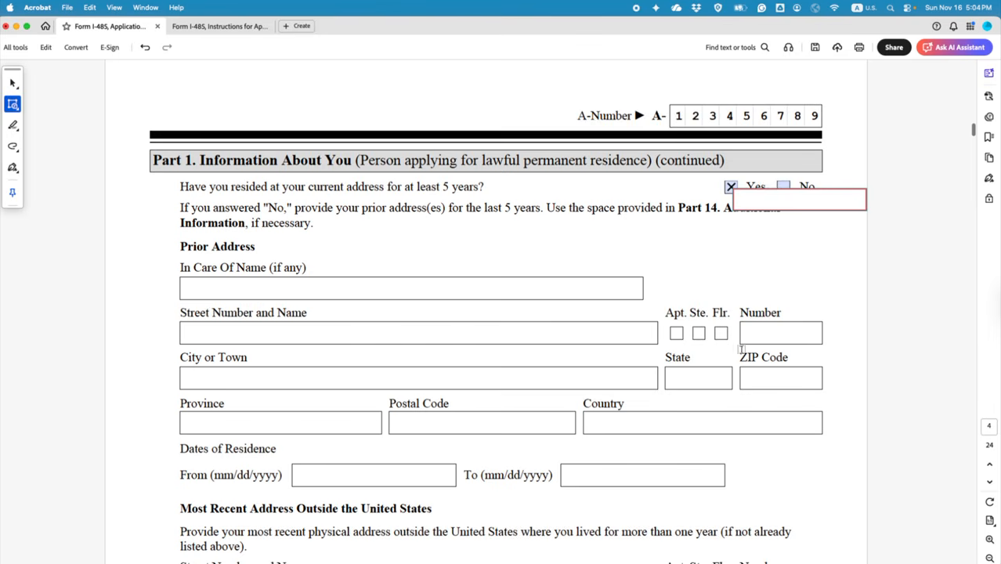
{"action": "left_click", "coordinate": [13, 82]}
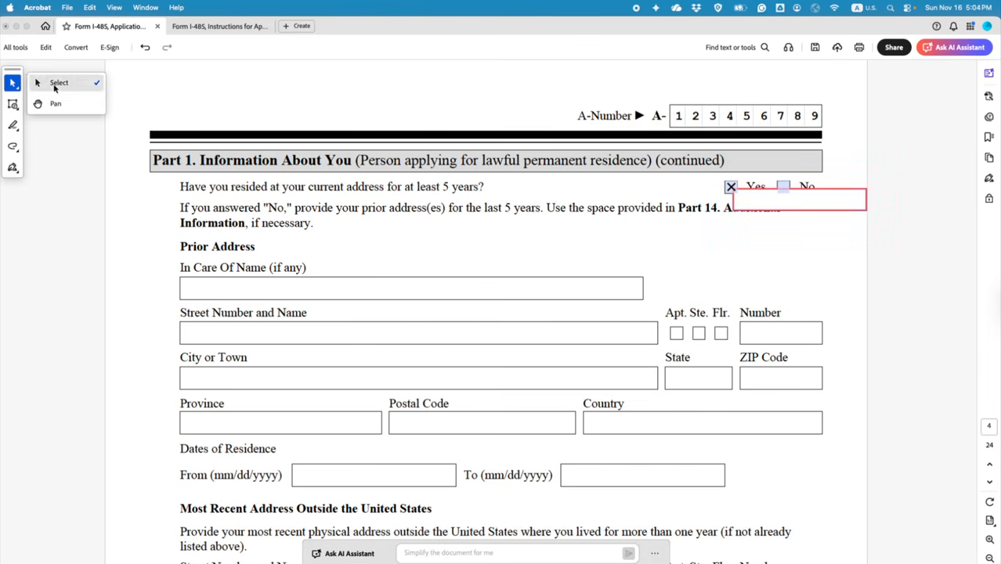
{"action": "left_click", "coordinate": [54, 87]}
{"action": "left_click", "coordinate": [811, 210]}
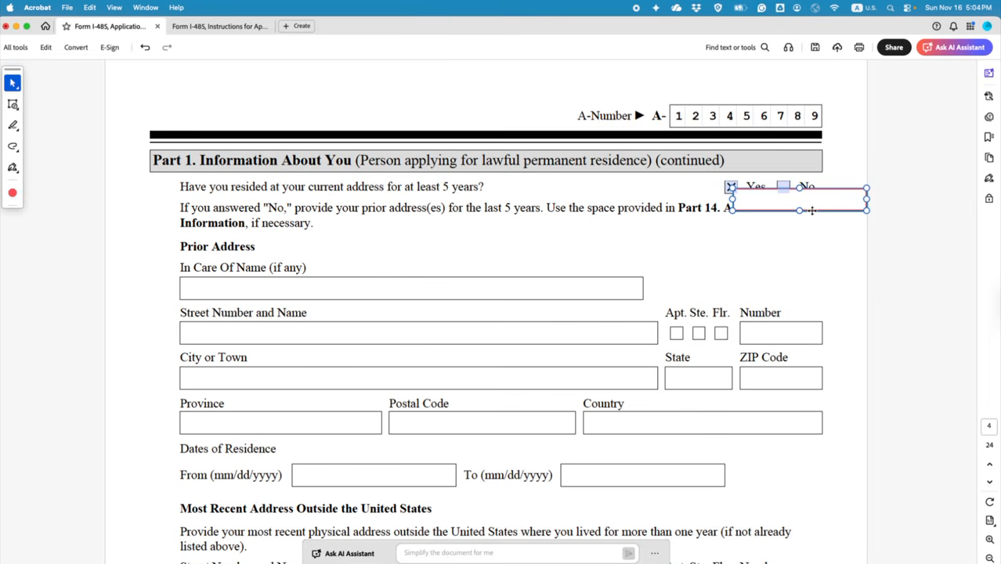
{"action": "key", "text": "Delete"}
{"action": "left_click", "coordinate": [783, 187]}
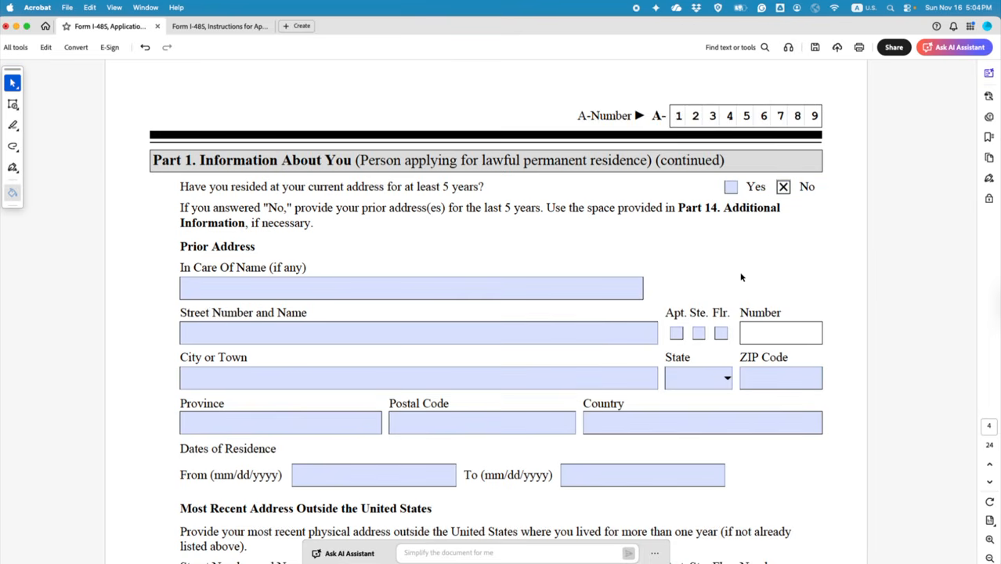
Step: Narrow the red NOV date box so it fits its five lines
{"action": "scroll", "coordinate": [540, 277], "scroll_direction": "up", "scroll_amount": 1}
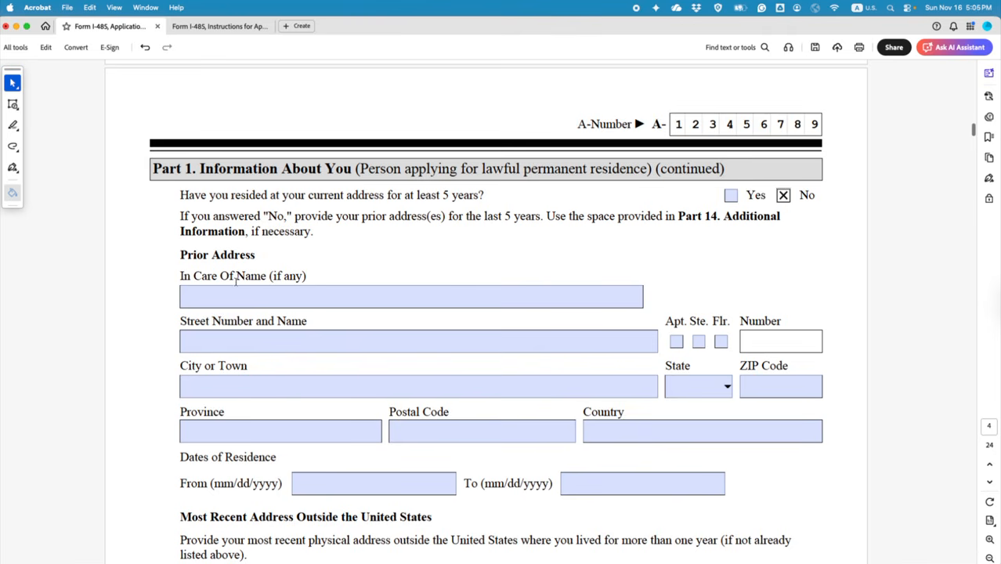
{"action": "scroll", "coordinate": [236, 282], "scroll_direction": "up", "scroll_amount": 10}
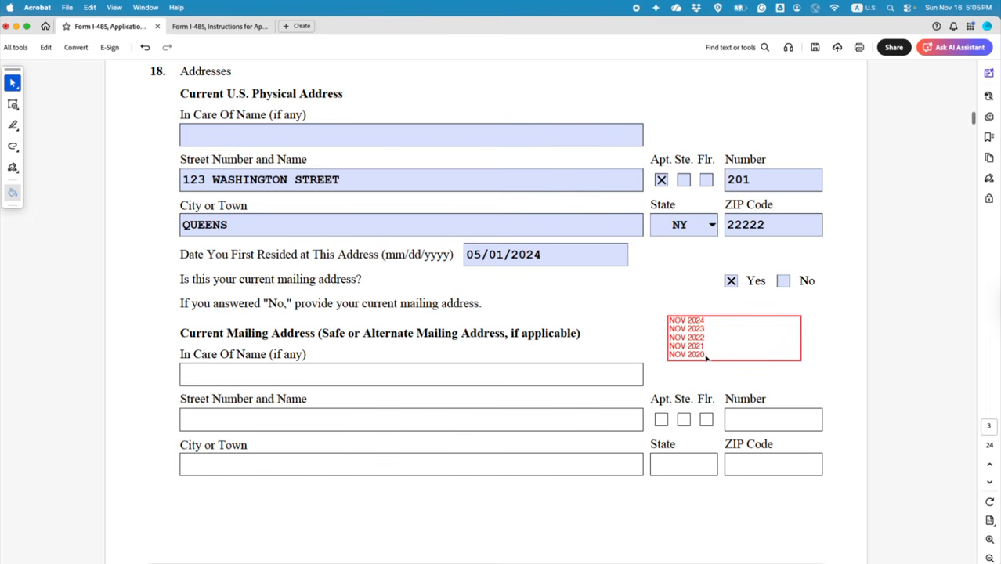
{"action": "left_click", "coordinate": [740, 361]}
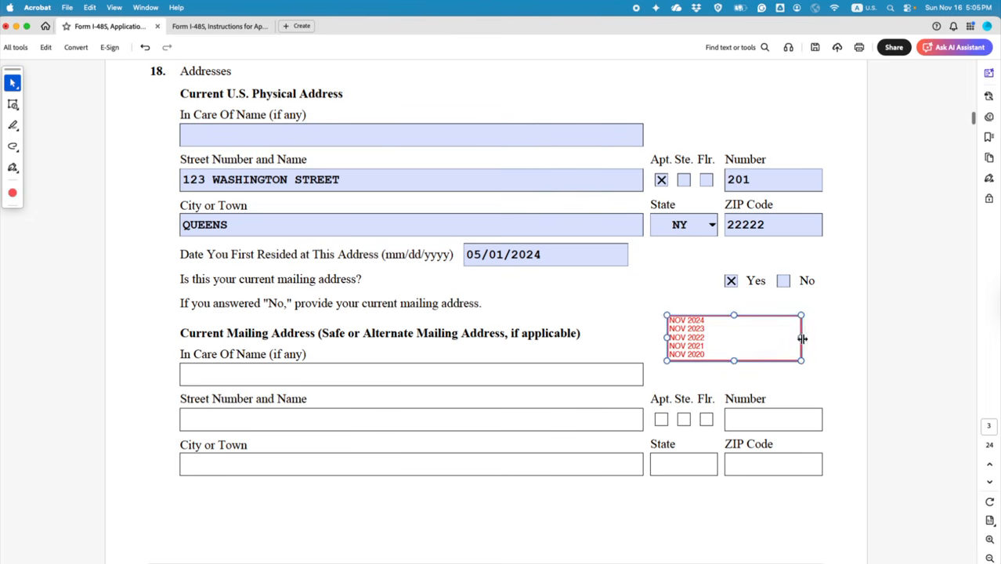
{"action": "left_click_drag", "start_coordinate": [801, 338], "coordinate": [711, 338]}
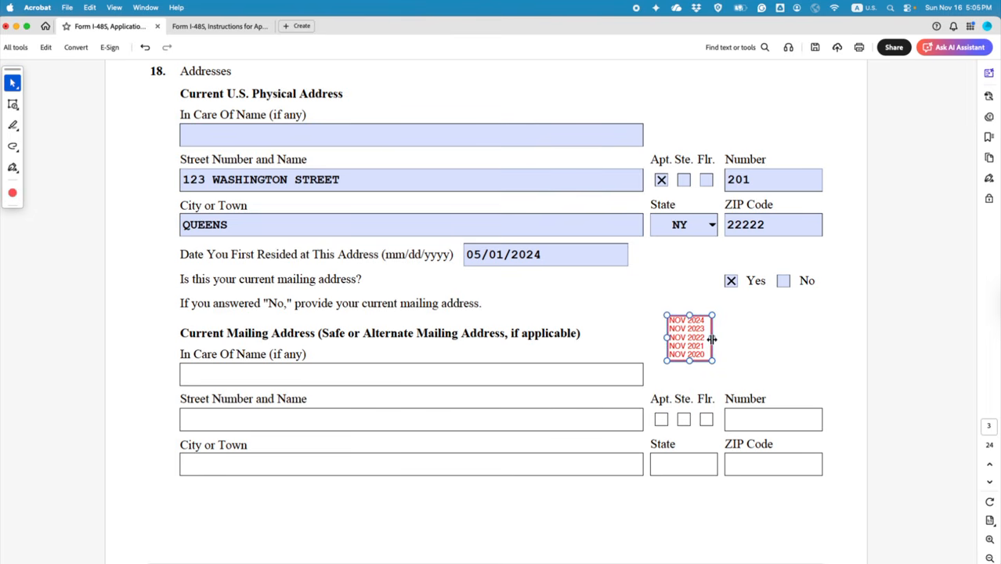
{"action": "left_click", "coordinate": [773, 363]}
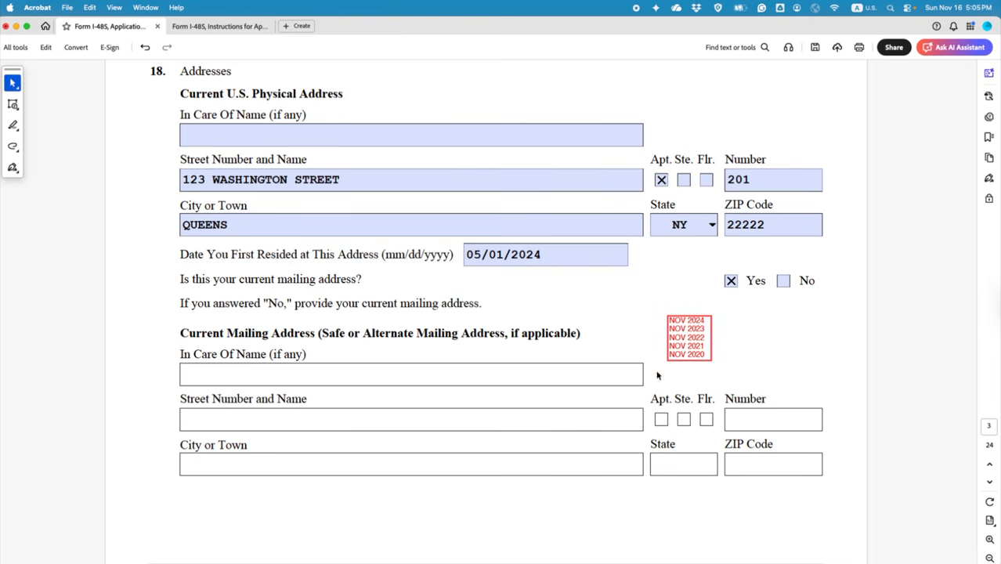
{"action": "scroll", "coordinate": [657, 376], "scroll_direction": "down", "scroll_amount": 10}
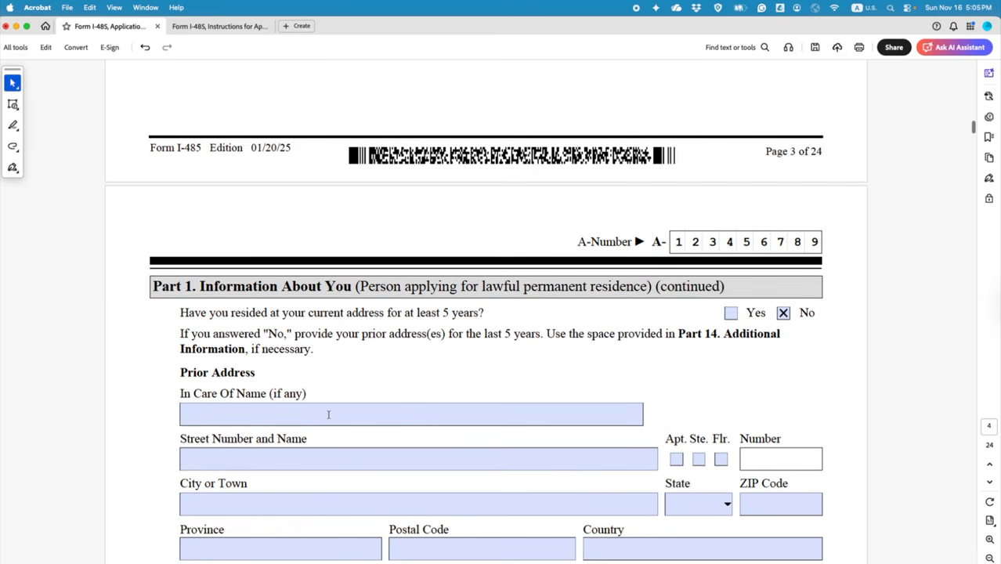
{"action": "left_click", "coordinate": [328, 414]}
{"action": "scroll", "coordinate": [328, 414], "scroll_direction": "down", "scroll_amount": 2}
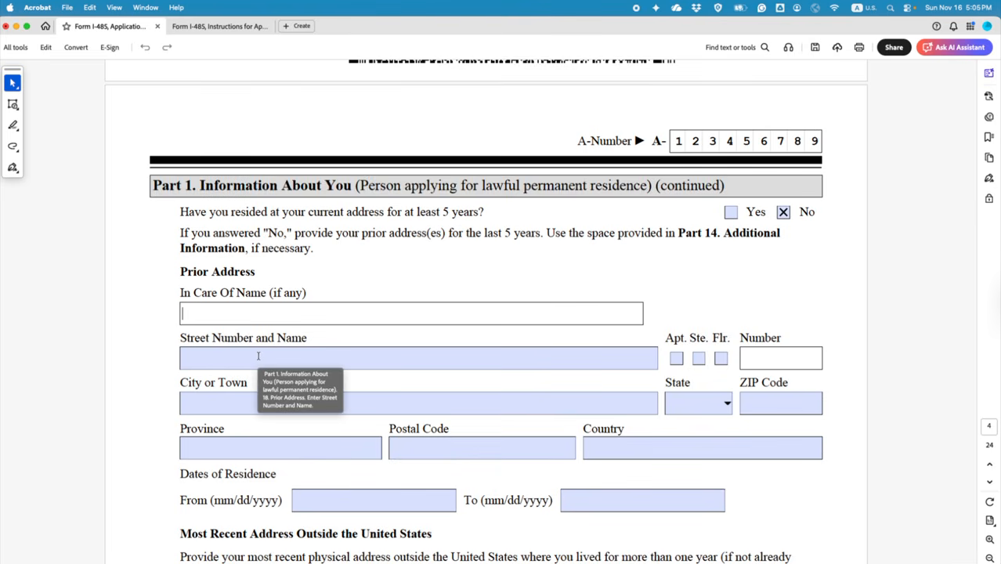
{"action": "left_click", "coordinate": [258, 356]}
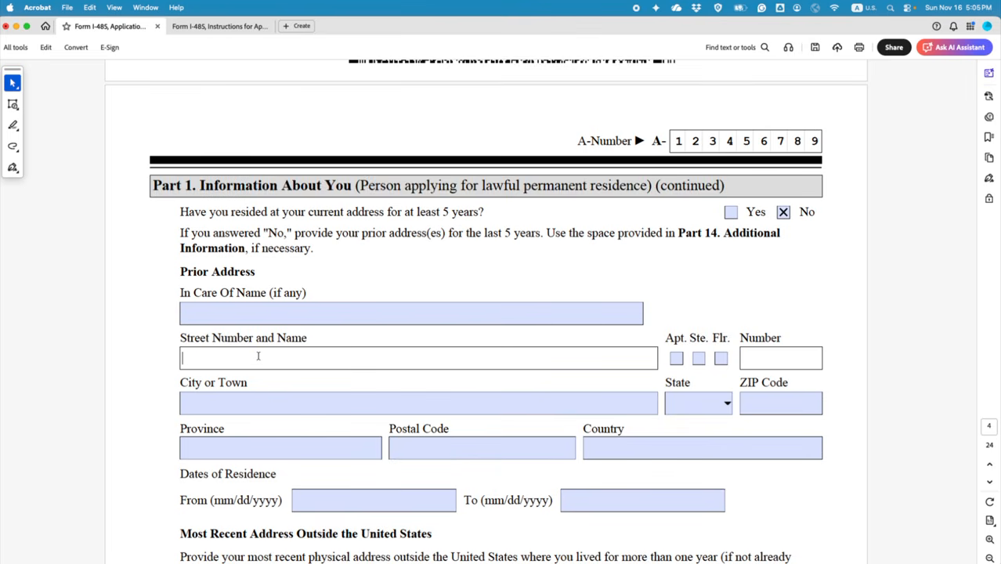
{"action": "type", "text": "234 BILLY STREET"}
{"action": "left_click", "coordinate": [721, 357]}
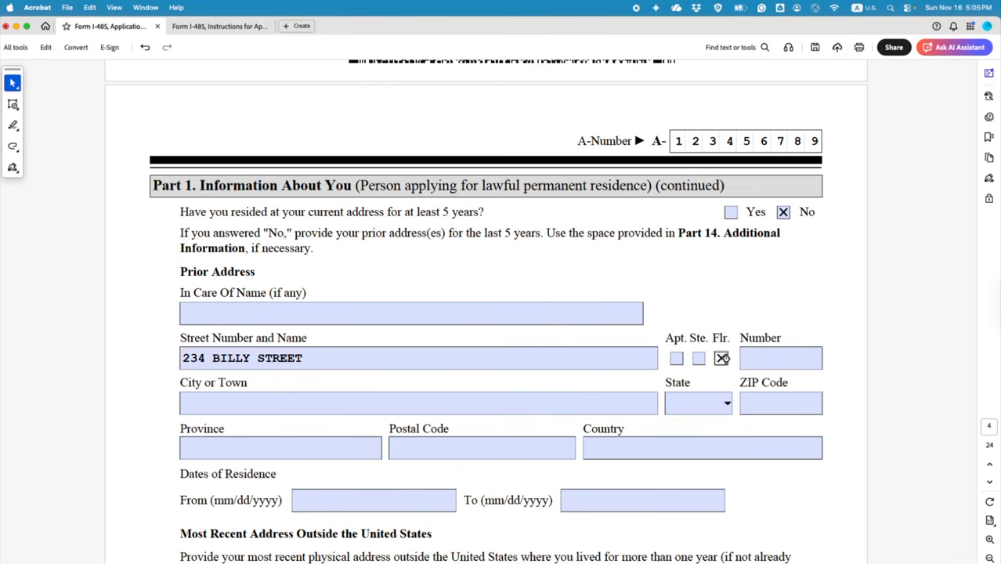
{"action": "left_click", "coordinate": [770, 358]}
{"action": "type", "text": "2"}
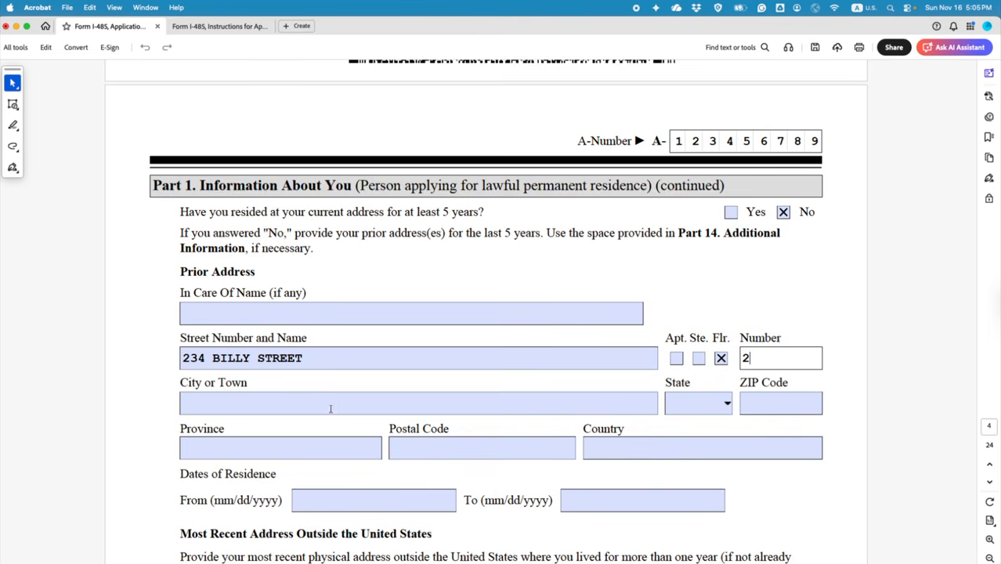
Step: Enter prior city BOSTON, state MA and ZIP code 02115
{"action": "left_click", "coordinate": [330, 403]}
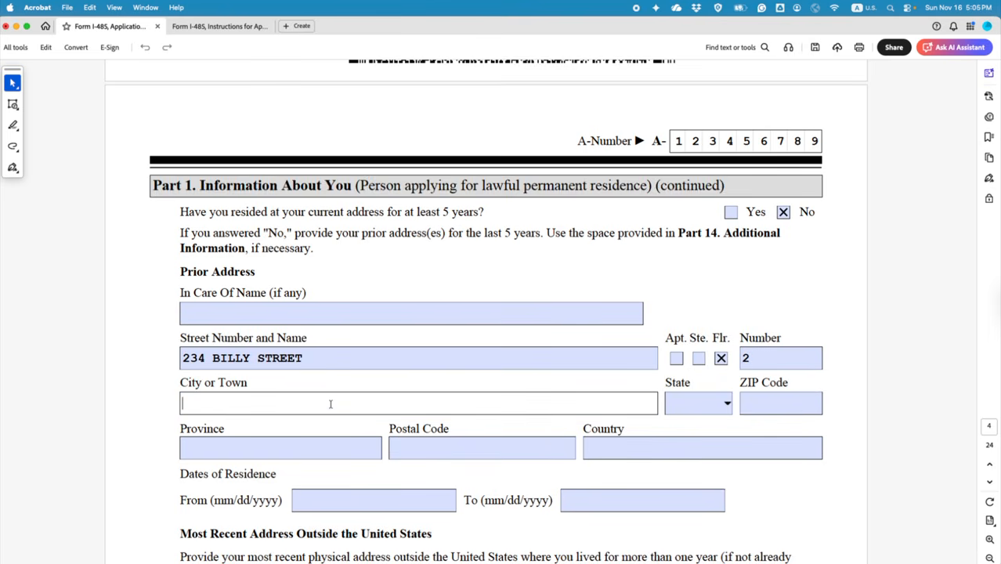
{"action": "type", "text": "BOSTON"}
{"action": "left_click", "coordinate": [726, 404]}
{"action": "scroll", "coordinate": [723, 447], "scroll_direction": "down", "scroll_amount": 3}
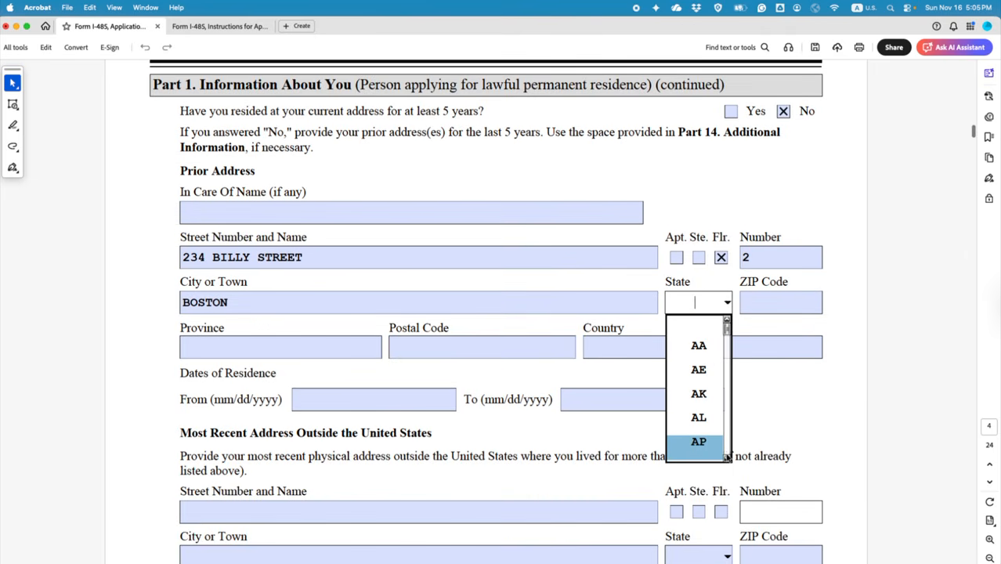
{"action": "scroll", "coordinate": [727, 454], "scroll_direction": "down", "scroll_amount": 5}
{"action": "scroll", "coordinate": [727, 456], "scroll_direction": "down", "scroll_amount": 6}
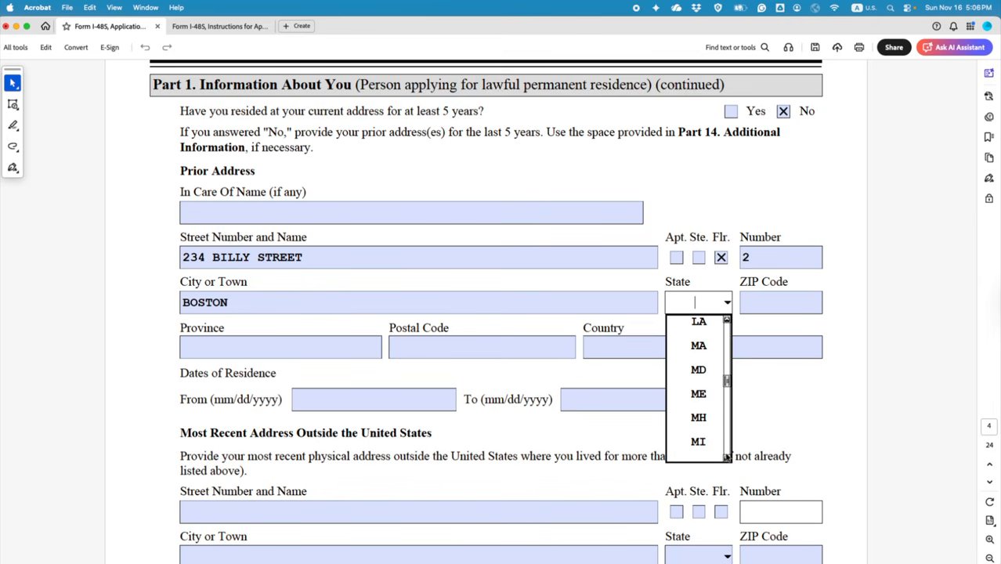
{"action": "scroll", "coordinate": [727, 456], "scroll_direction": "down", "scroll_amount": 5}
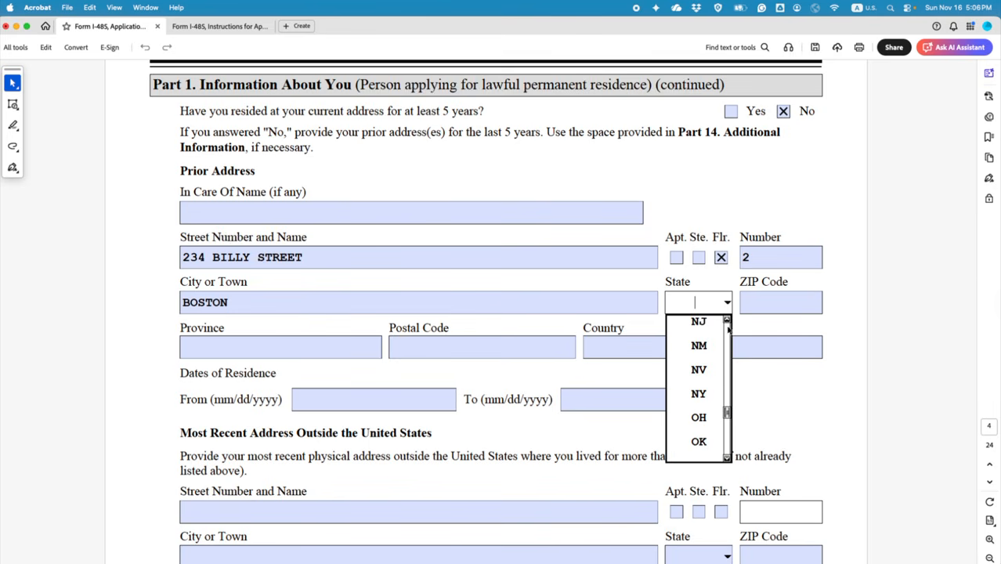
{"action": "scroll", "coordinate": [727, 321], "scroll_direction": "up", "scroll_amount": 8}
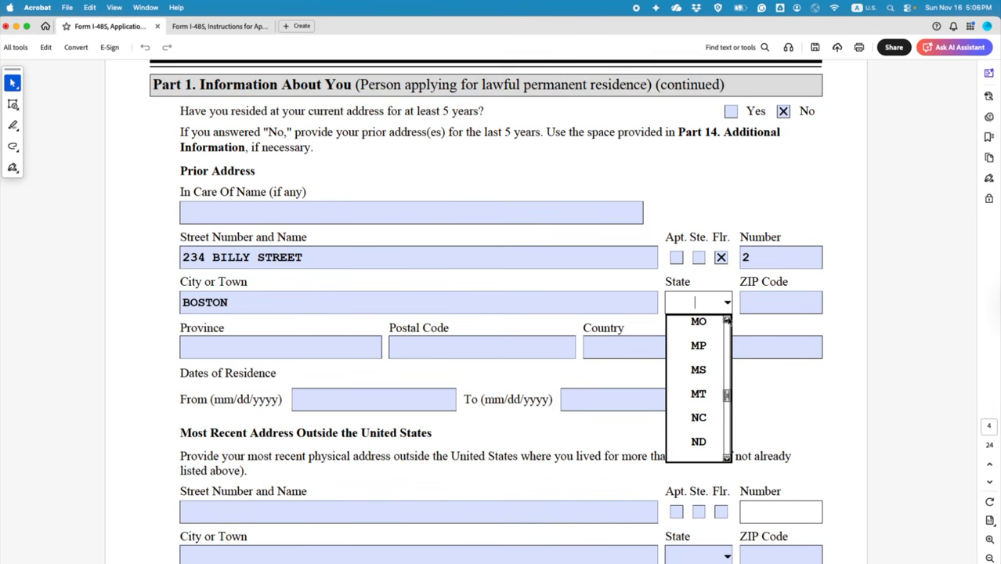
{"action": "scroll", "coordinate": [727, 321], "scroll_direction": "up", "scroll_amount": 5}
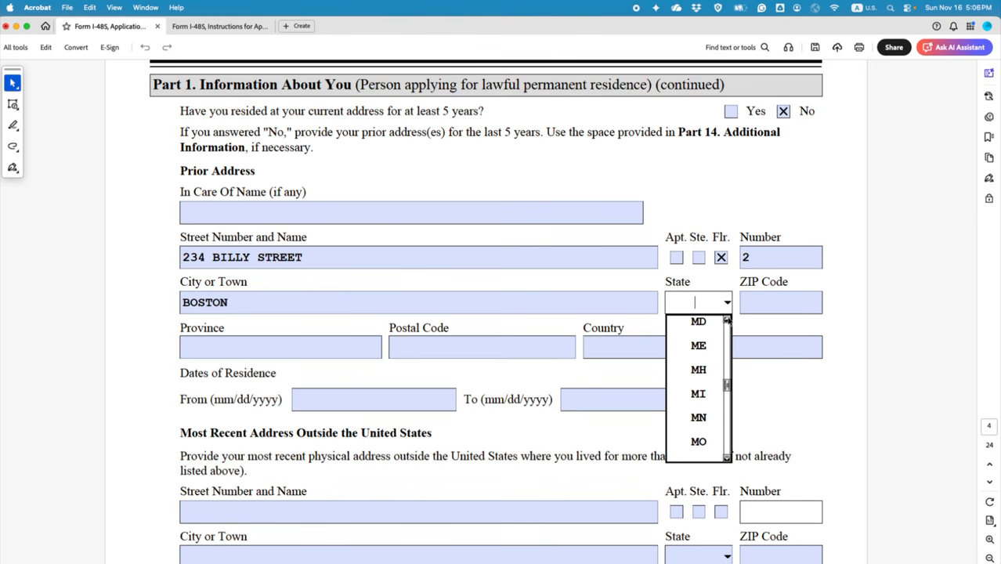
{"action": "scroll", "coordinate": [727, 321], "scroll_direction": "up", "scroll_amount": 1}
{"action": "left_click", "coordinate": [698, 321]}
{"action": "left_click", "coordinate": [756, 304]}
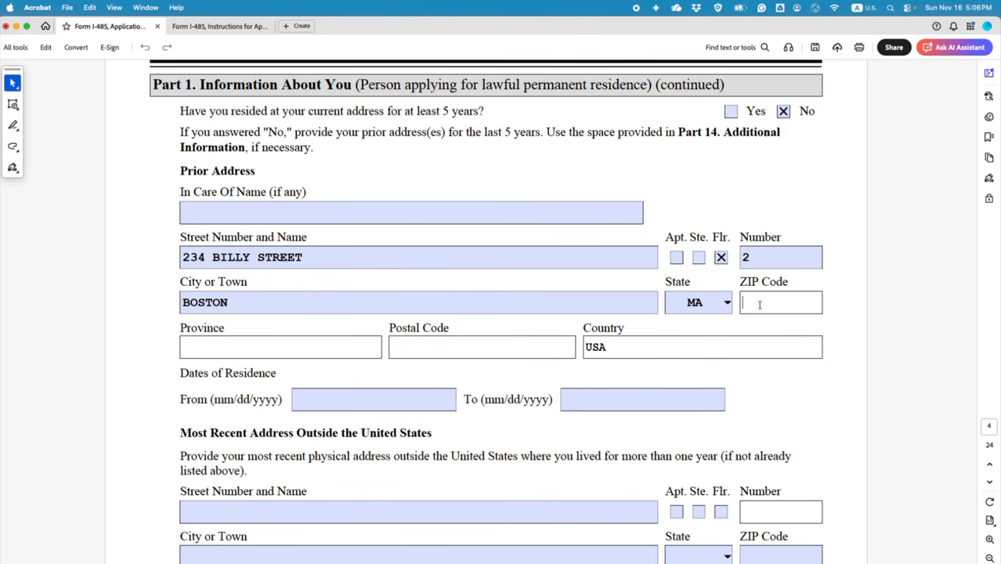
{"action": "type", "text": "02115"}
{"action": "left_click", "coordinate": [615, 378]}
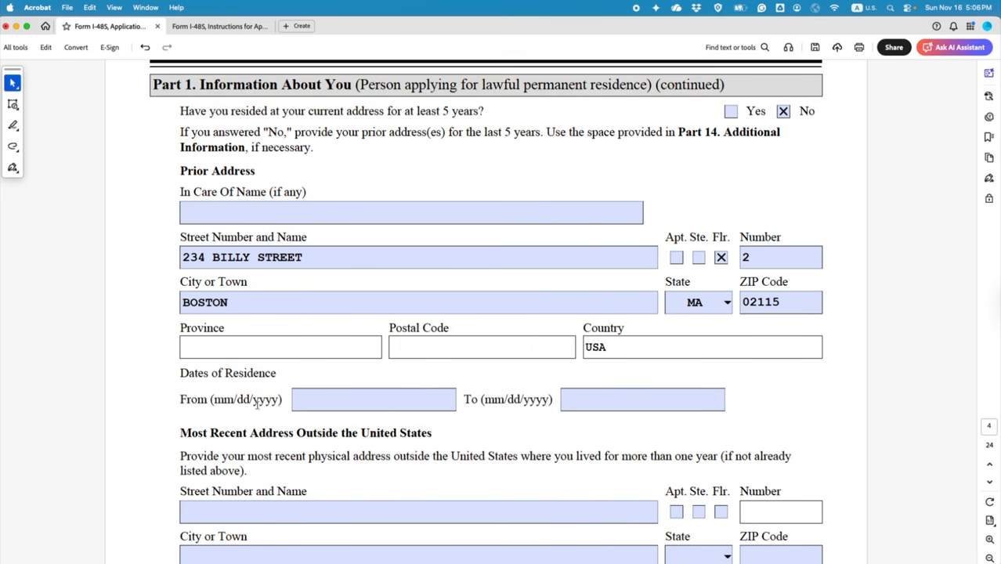
{"action": "left_click", "coordinate": [381, 403]}
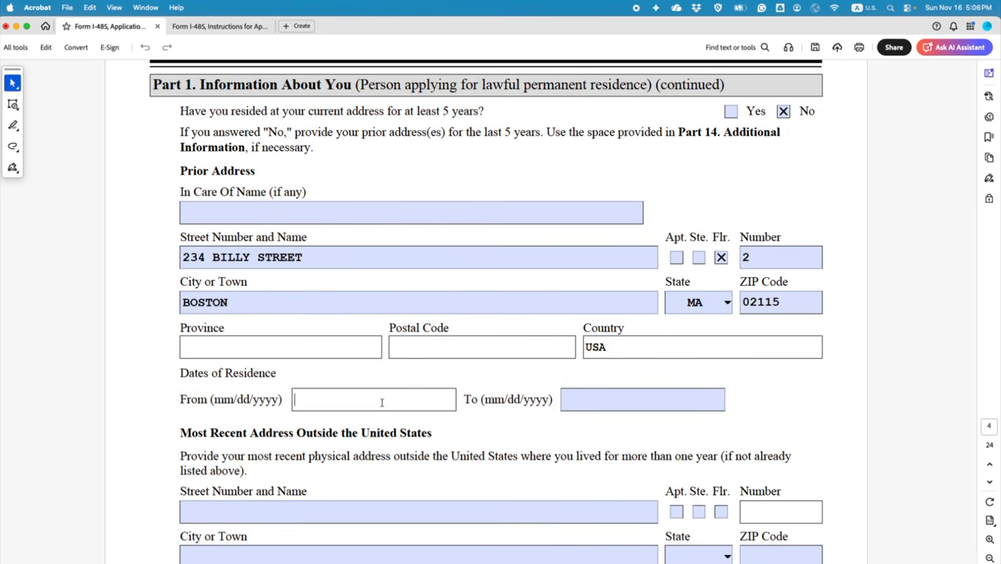
Step: Enter the Boston residence dates: To 04/30/2024 and From 01/01/2021
{"action": "scroll", "coordinate": [381, 403], "scroll_direction": "up", "scroll_amount": 10}
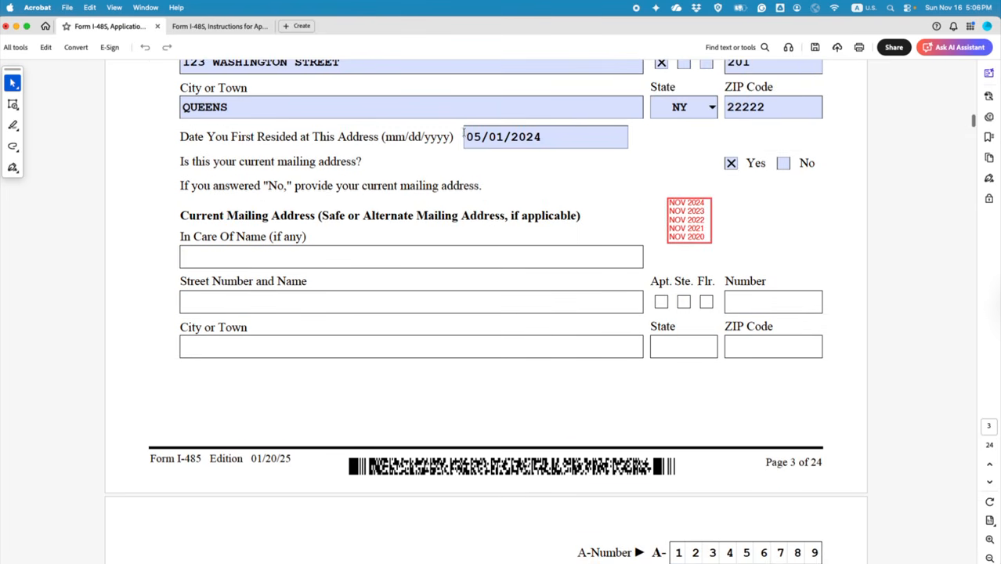
{"action": "left_click_drag", "start_coordinate": [464, 136], "coordinate": [542, 137]}
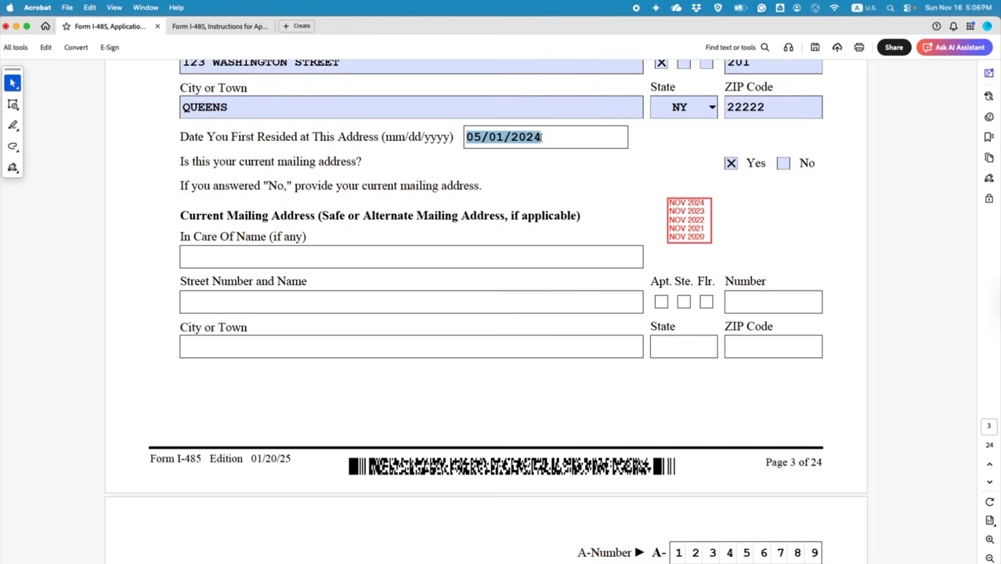
{"action": "scroll", "coordinate": [527, 239], "scroll_direction": "down", "scroll_amount": 8}
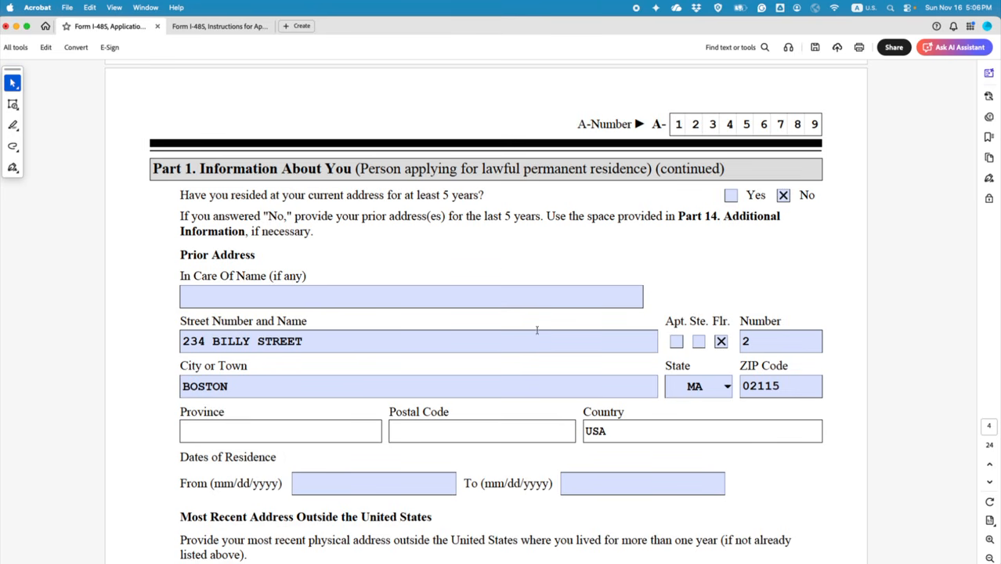
{"action": "scroll", "coordinate": [551, 464], "scroll_direction": "up", "scroll_amount": 1}
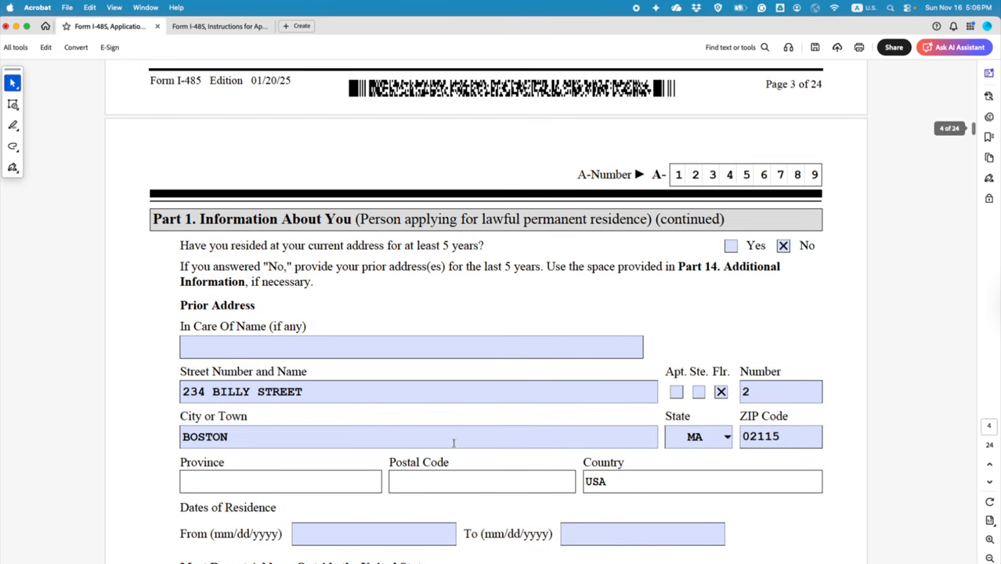
{"action": "scroll", "coordinate": [430, 432], "scroll_direction": "up", "scroll_amount": 5}
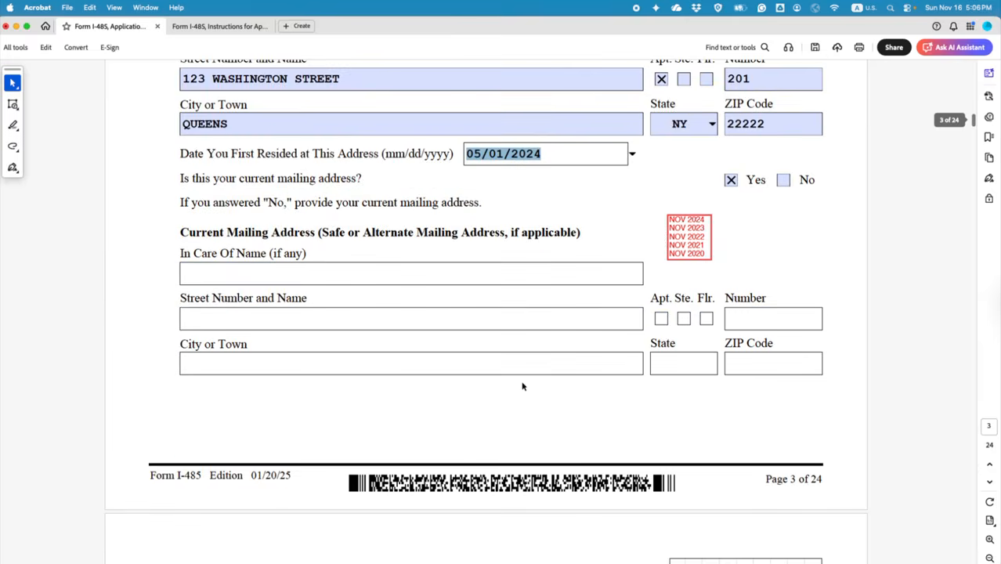
{"action": "left_click", "coordinate": [480, 153]}
{"action": "scroll", "coordinate": [513, 183], "scroll_direction": "down", "scroll_amount": 5}
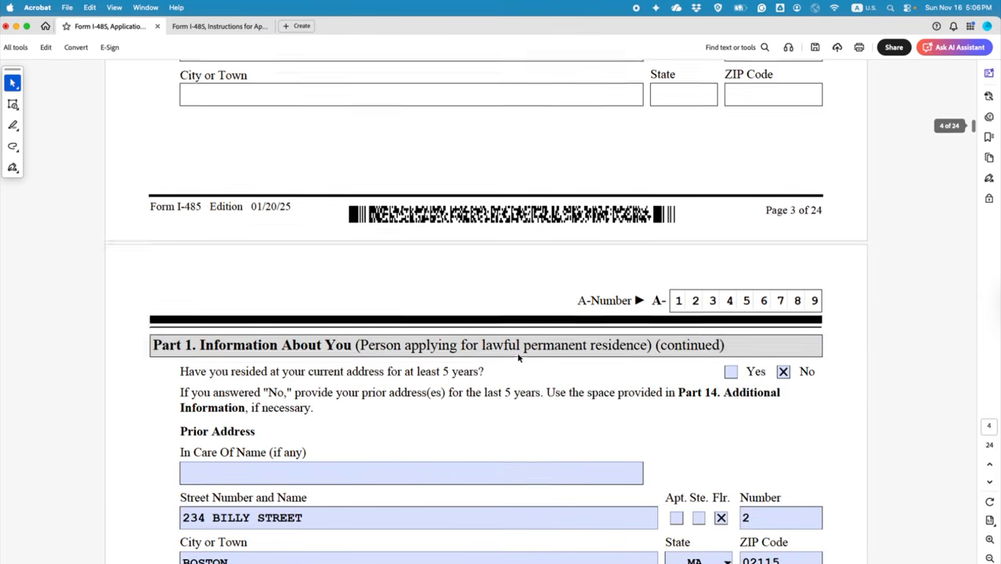
{"action": "left_click", "coordinate": [598, 502]}
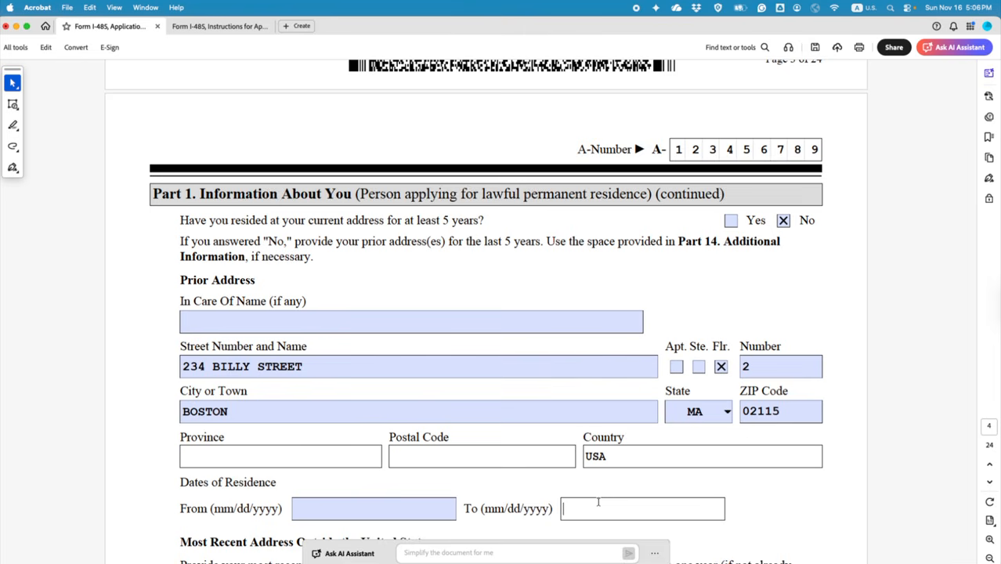
{"action": "type", "text": "04/30"}
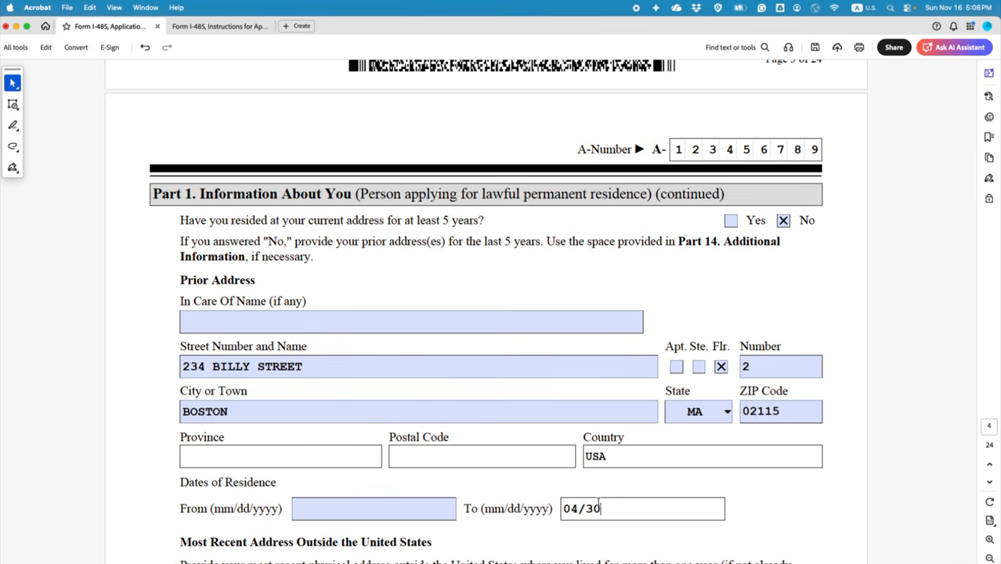
{"action": "type", "text": "/2024"}
{"action": "left_click", "coordinate": [372, 510]}
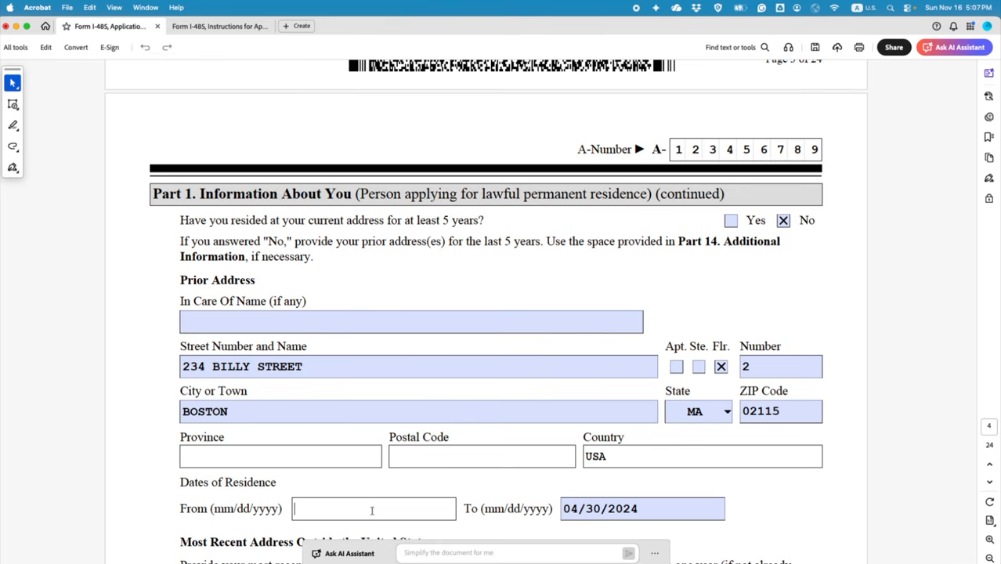
{"action": "type", "text": "01/01/2021"}
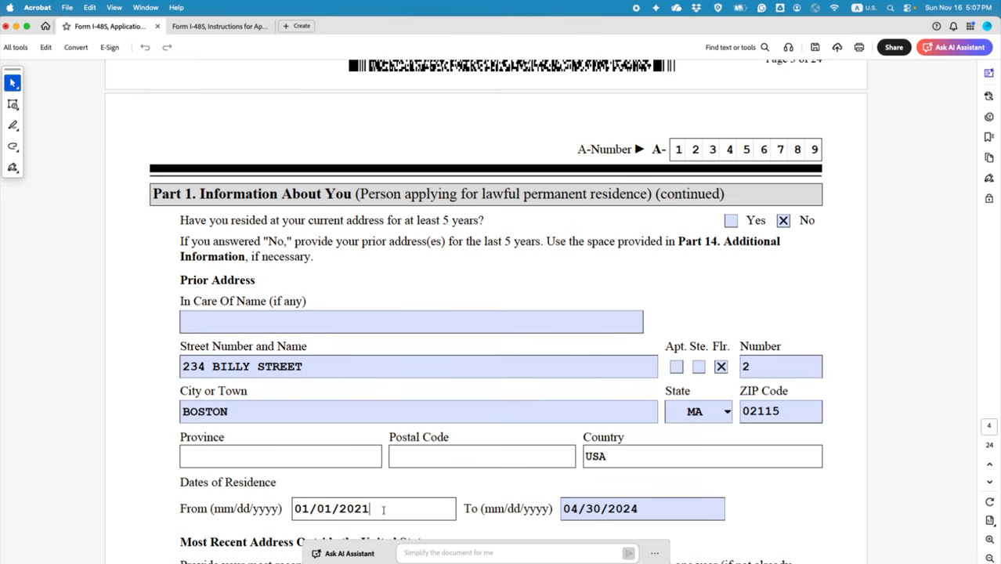
{"action": "scroll", "coordinate": [383, 509], "scroll_direction": "up", "scroll_amount": 10}
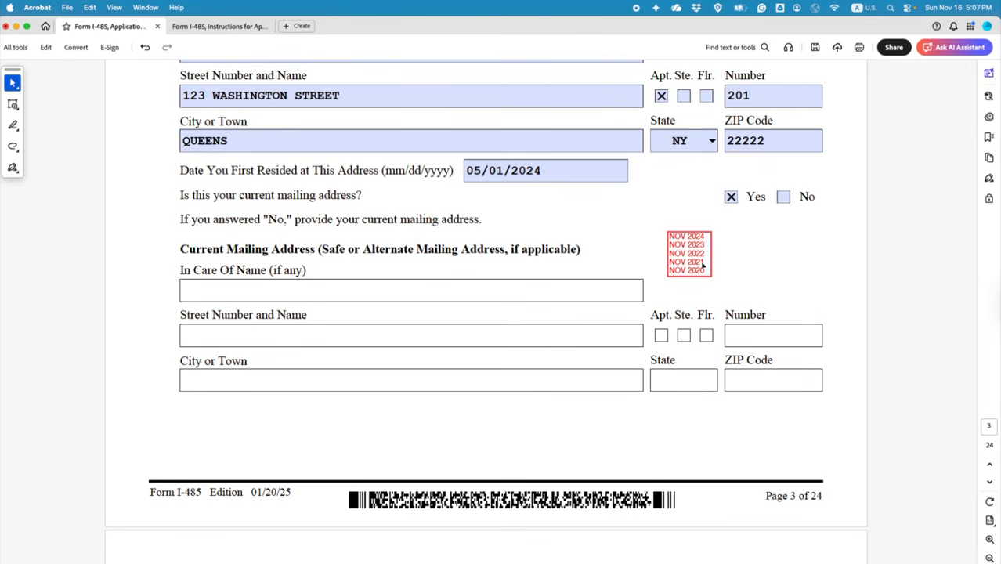
Step: Highlight the 'Use the space provided in Part 14' sentence in cyan
{"action": "scroll", "coordinate": [654, 376], "scroll_direction": "down", "scroll_amount": 10}
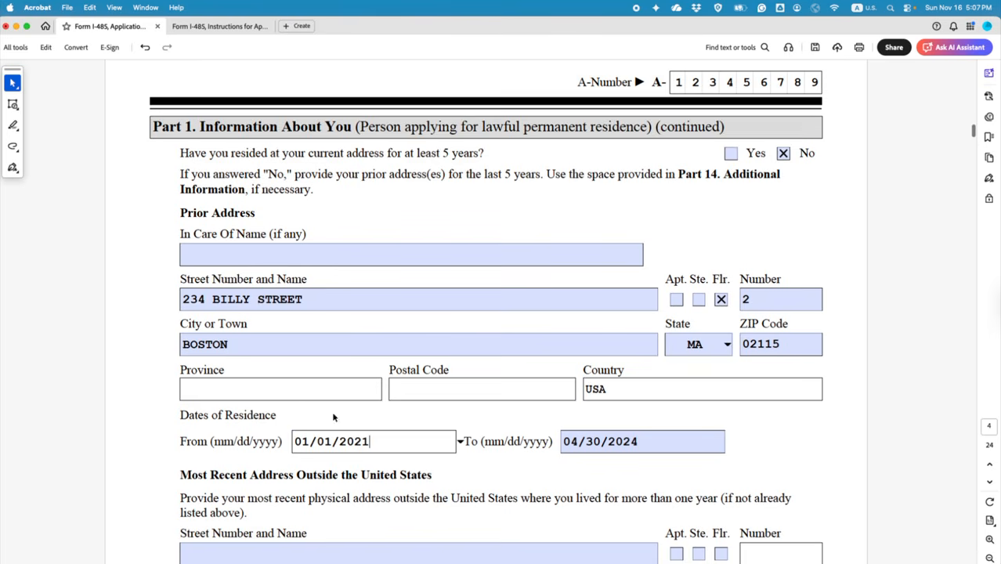
{"action": "left_click", "coordinate": [334, 417]}
{"action": "scroll", "coordinate": [454, 481], "scroll_direction": "down", "scroll_amount": 3}
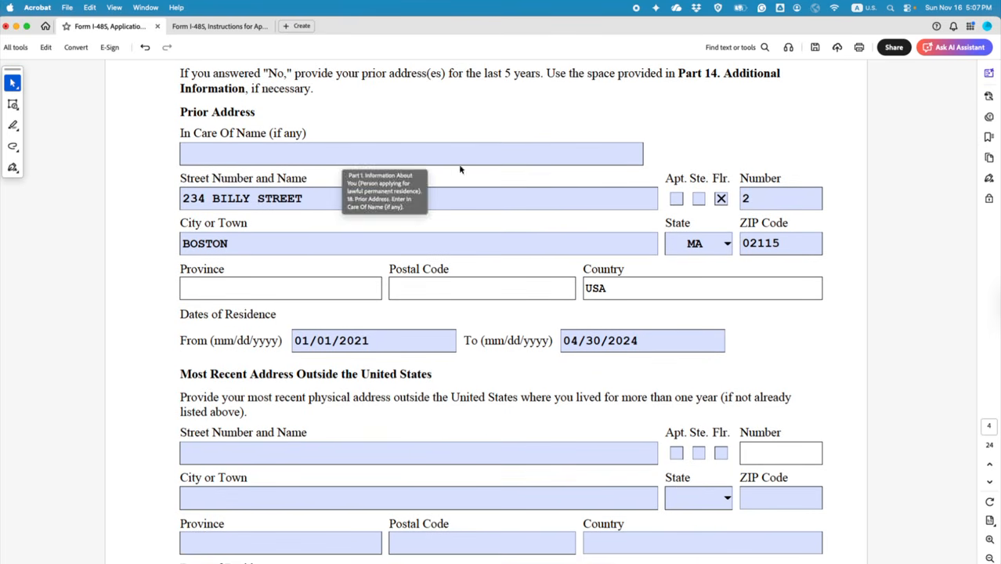
{"action": "left_click_drag", "start_coordinate": [546, 73], "coordinate": [247, 93]}
{"action": "left_click", "coordinate": [275, 108]}
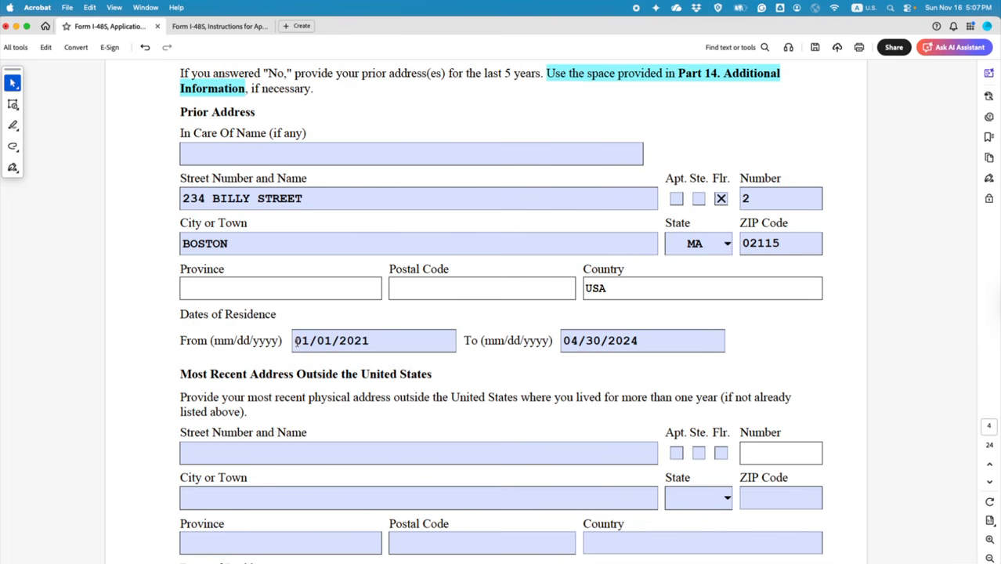
Step: Note the page number and item number 18 of the prior Addresses section
{"action": "left_click_drag", "start_coordinate": [295, 342], "coordinate": [368, 340]}
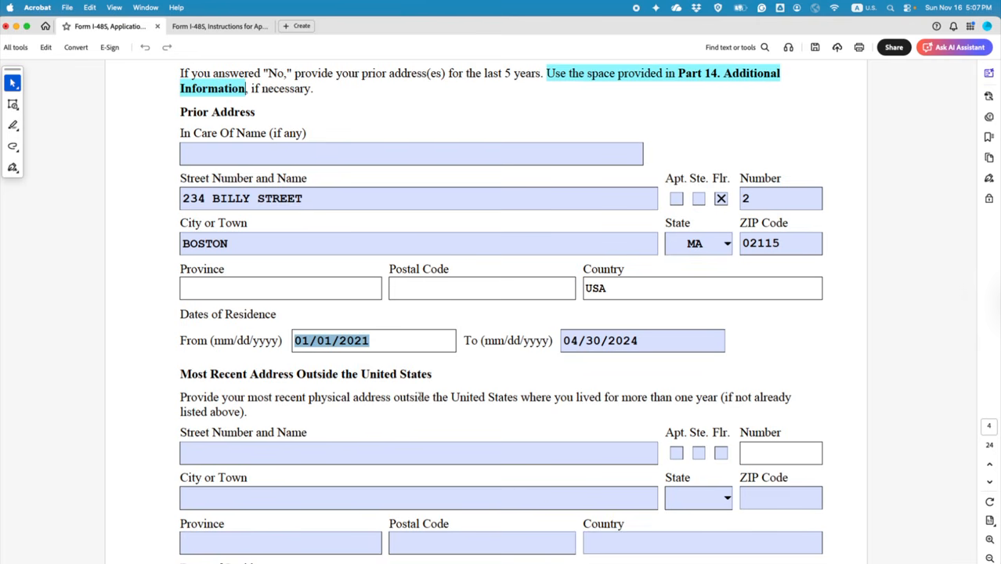
{"action": "scroll", "coordinate": [513, 384], "scroll_direction": "down", "scroll_amount": 3}
{"action": "scroll", "coordinate": [514, 385], "scroll_direction": "up", "scroll_amount": 7}
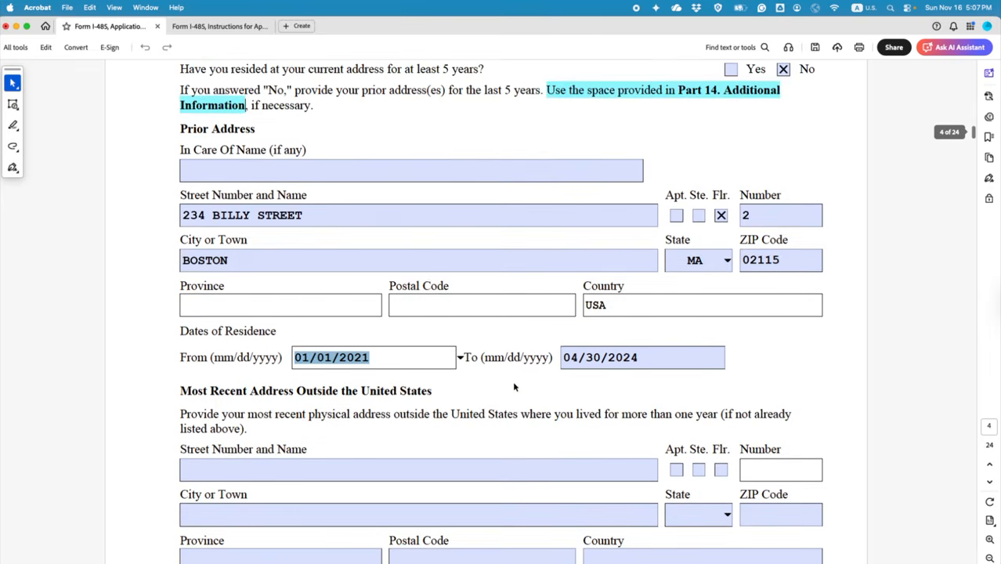
{"action": "scroll", "coordinate": [514, 385], "scroll_direction": "down", "scroll_amount": 12}
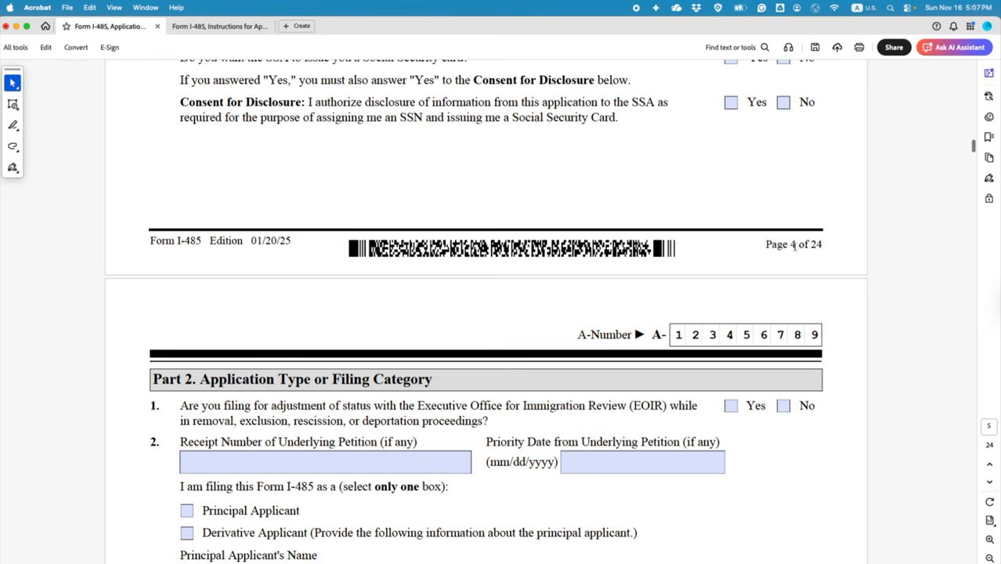
{"action": "double_click", "coordinate": [792, 244]}
{"action": "scroll", "coordinate": [603, 312], "scroll_direction": "up", "scroll_amount": 12}
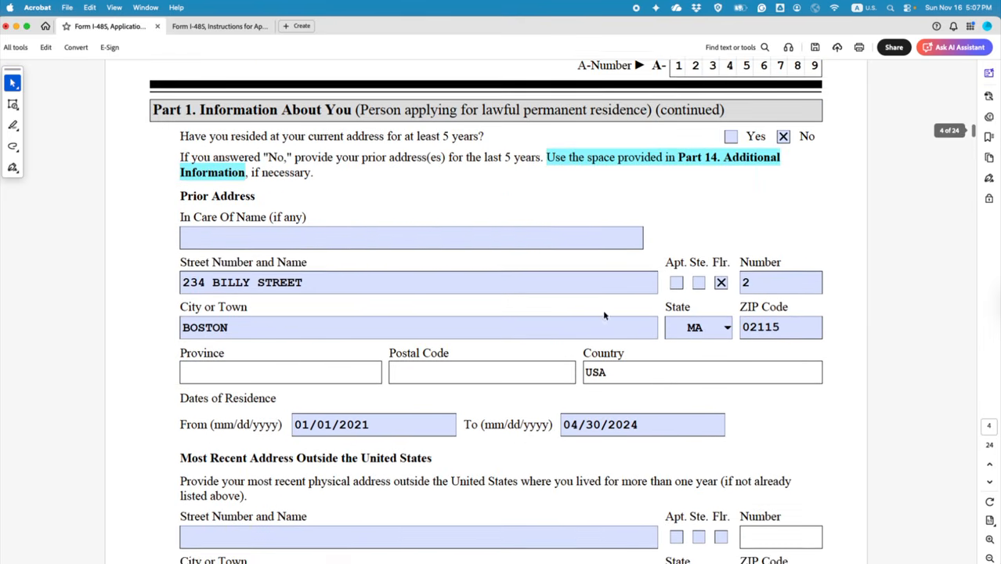
{"action": "left_click_drag", "start_coordinate": [155, 119], "coordinate": [194, 119]}
{"action": "scroll", "coordinate": [193, 125], "scroll_direction": "up", "scroll_amount": 8}
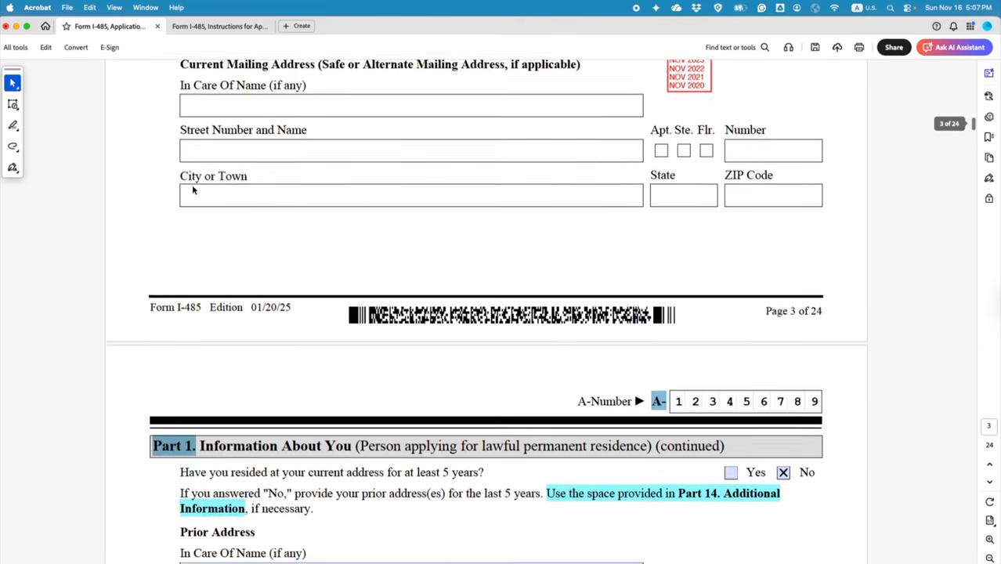
{"action": "scroll", "coordinate": [192, 186], "scroll_direction": "up", "scroll_amount": 4}
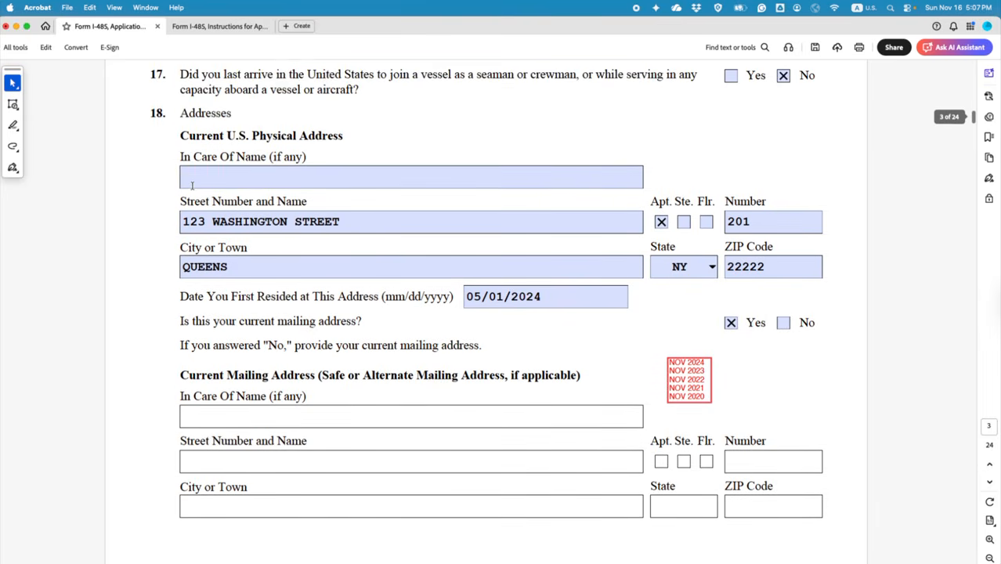
{"action": "double_click", "coordinate": [156, 112]}
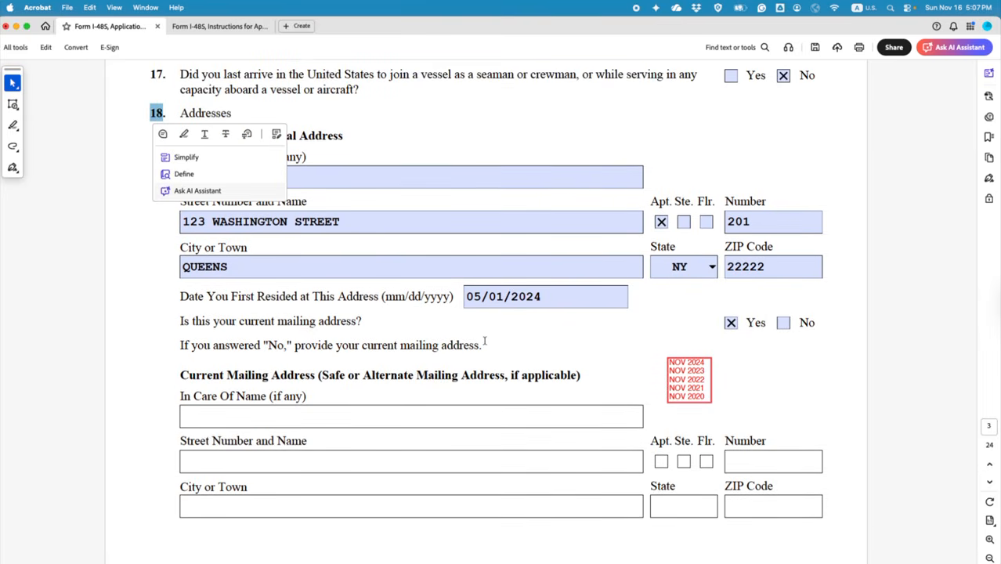
{"action": "scroll", "coordinate": [484, 342], "scroll_direction": "down", "scroll_amount": 7}
{"action": "left_click_drag", "start_coordinate": [762, 350], "coordinate": [793, 354]}
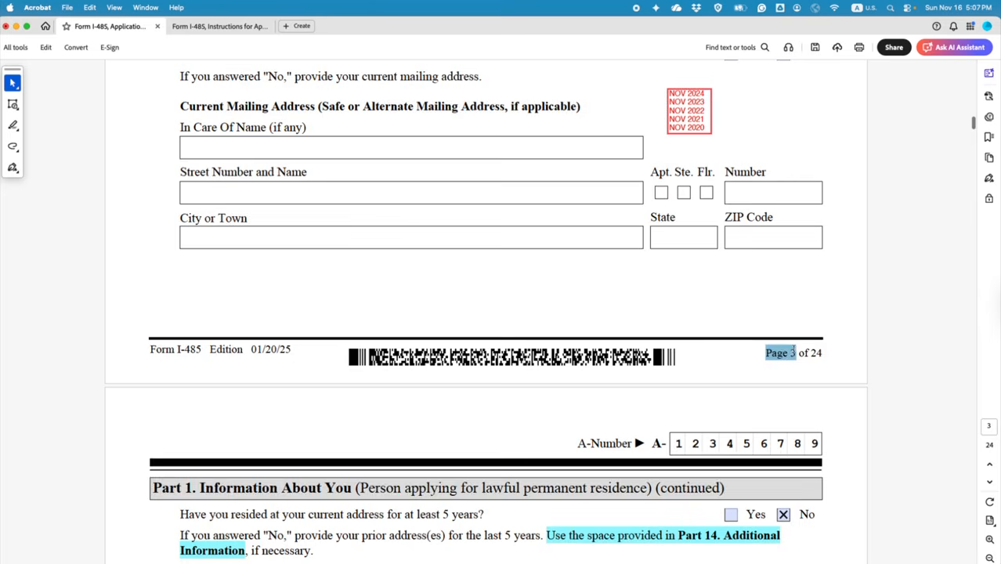
{"action": "scroll", "coordinate": [614, 389], "scroll_direction": "down", "scroll_amount": 8}
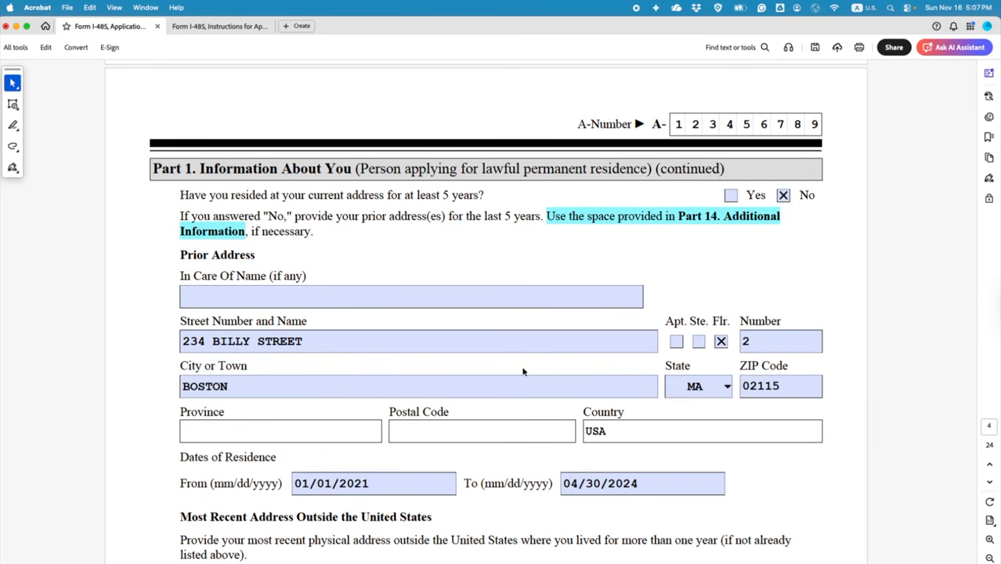
{"action": "scroll", "coordinate": [523, 371], "scroll_direction": "up", "scroll_amount": 7}
{"action": "scroll", "coordinate": [216, 273], "scroll_direction": "up", "scroll_amount": 7}
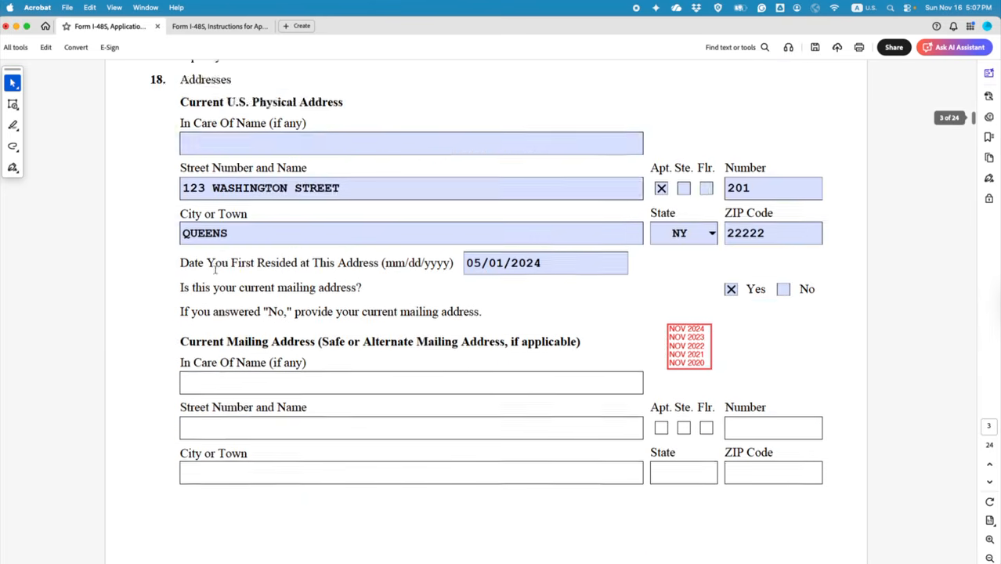
Step: Go to page 24's Part 14 and place the cursor in item 4's Page Number field
{"action": "left_click_drag", "start_coordinate": [150, 79], "coordinate": [156, 81]}
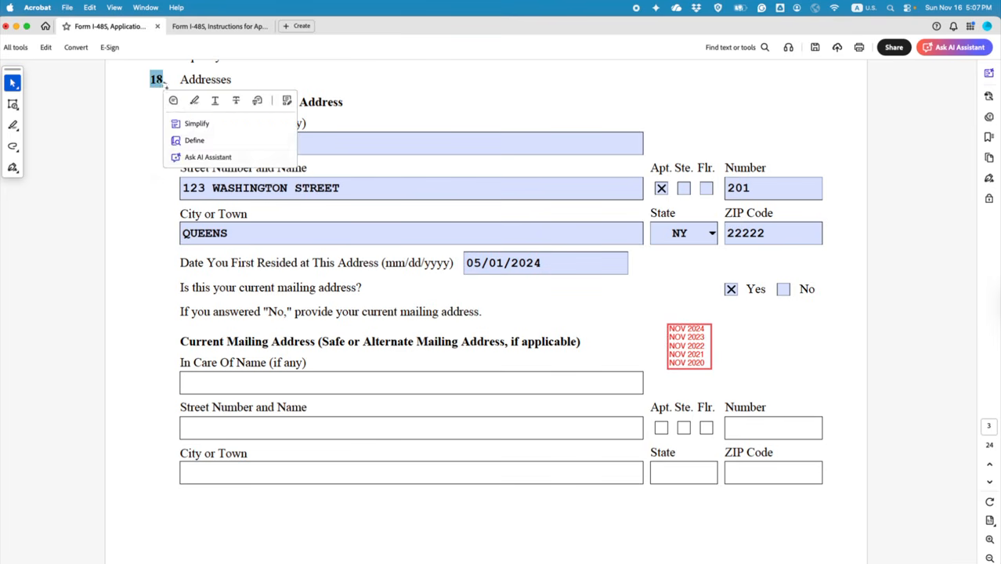
{"action": "scroll", "coordinate": [317, 286], "scroll_direction": "down", "scroll_amount": 8}
{"action": "scroll", "coordinate": [786, 462], "scroll_direction": "down", "scroll_amount": 5}
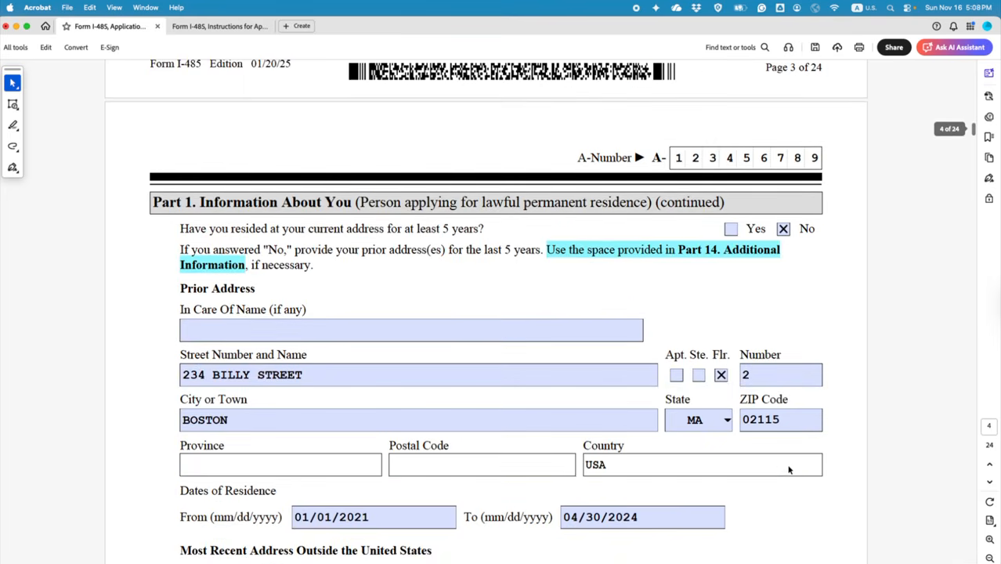
{"action": "scroll", "coordinate": [760, 331], "scroll_direction": "up", "scroll_amount": 1}
{"action": "scroll", "coordinate": [174, 276], "scroll_direction": "up", "scroll_amount": 1}
{"action": "scroll", "coordinate": [174, 276], "scroll_direction": "up", "scroll_amount": 11}
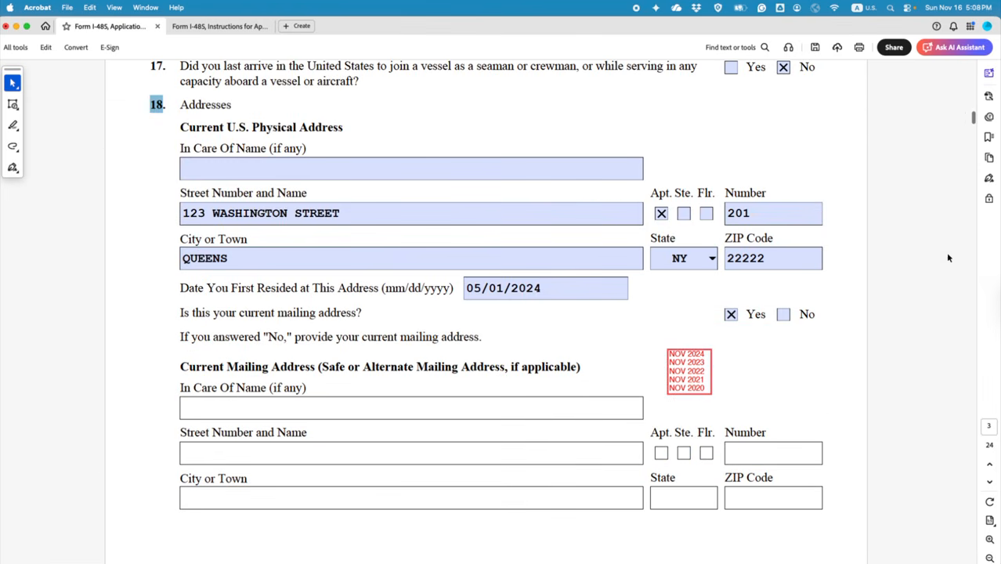
{"action": "left_click_drag", "start_coordinate": [972, 124], "coordinate": [992, 560]}
{"action": "left_click", "coordinate": [224, 403]}
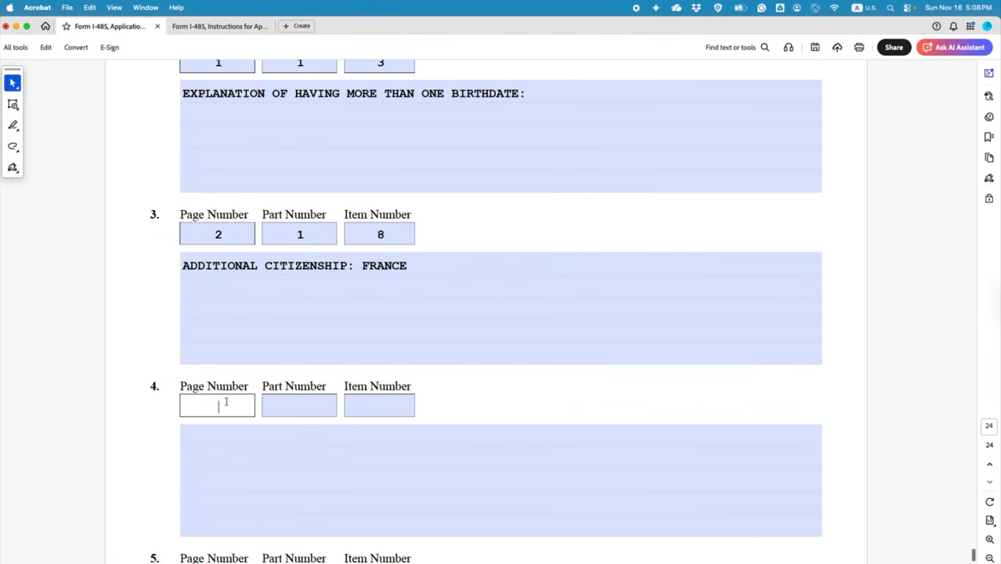
Step: Enter page 4, part 1, item 18 in item 4's reference fields
{"action": "type", "text": "4"}
{"action": "left_click", "coordinate": [301, 404]}
{"action": "type", "text": "1"}
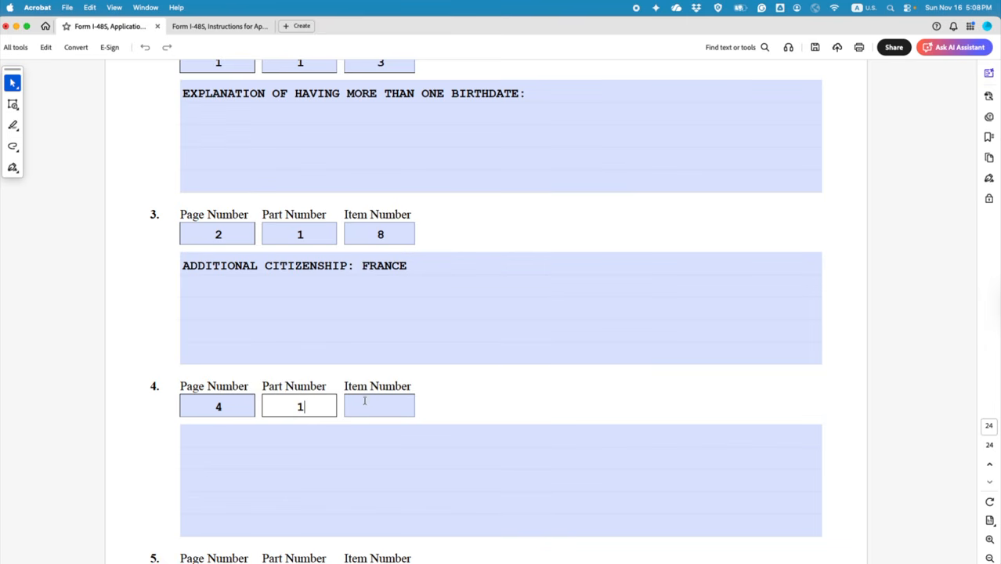
{"action": "left_click", "coordinate": [374, 401]}
{"action": "type", "text": "1"}
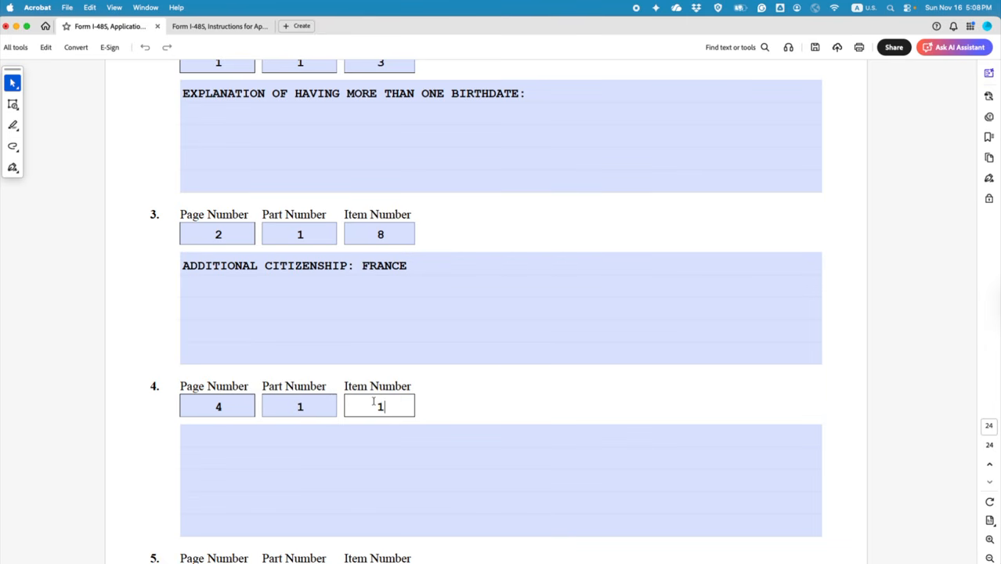
{"action": "type", "text": "8"}
Step: Write 'PREVIOUS ADDRESS 2: 456 MALDEN STREET, APT. 204, MALDEN, MA 021145' in item 4, then start a new line
{"action": "left_click", "coordinate": [348, 444]}
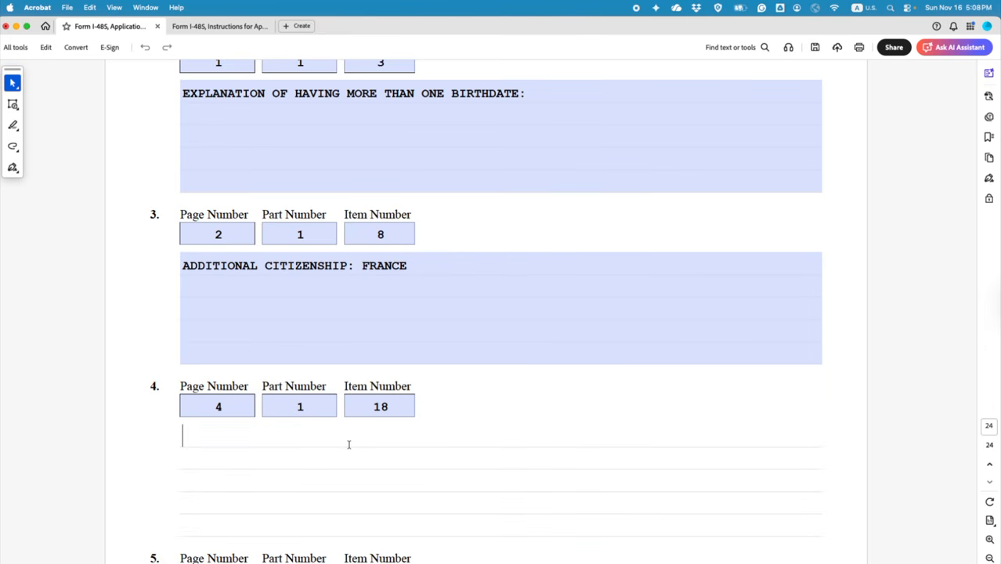
{"action": "type", "text": "PREVIOUS"}
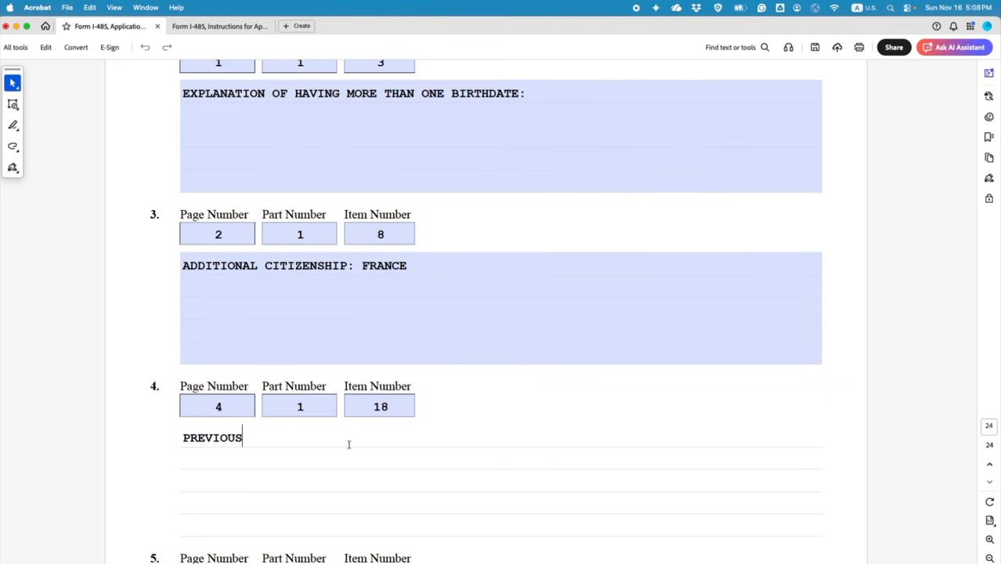
{"action": "type", "text": " ADDRESS"}
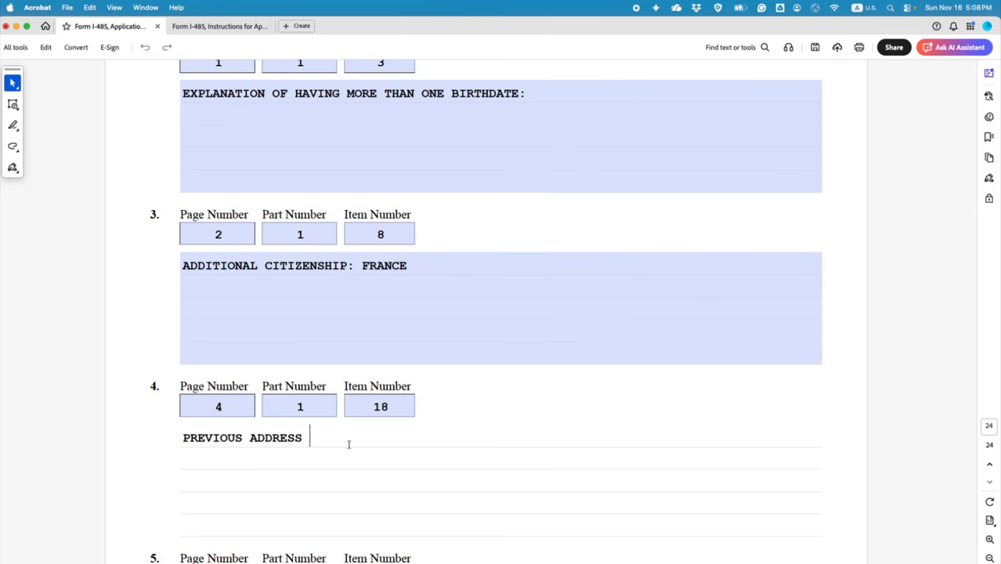
{"action": "type", "text": " 2: 456 MALDEN STRE"}
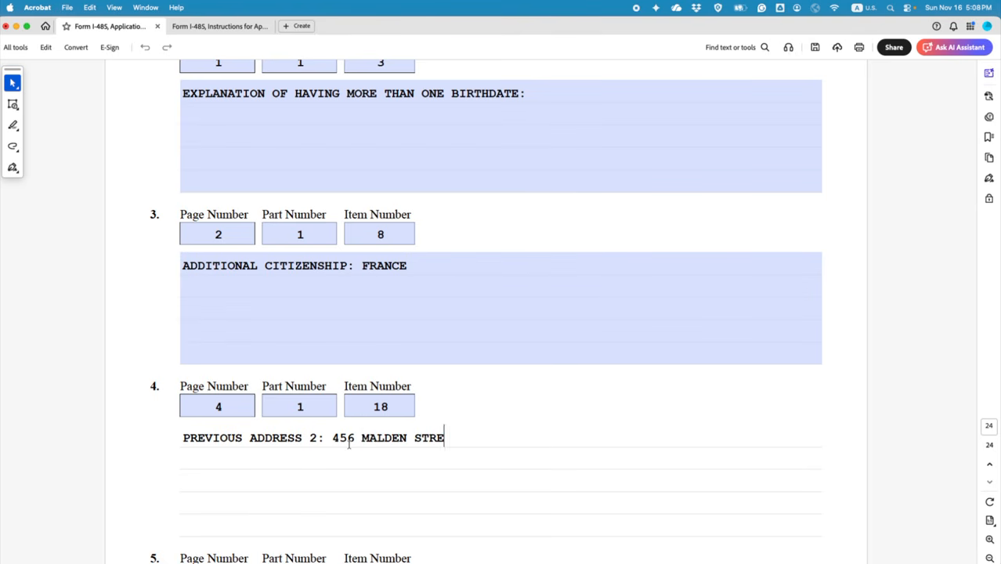
{"action": "type", "text": "ET, APT. 204"}
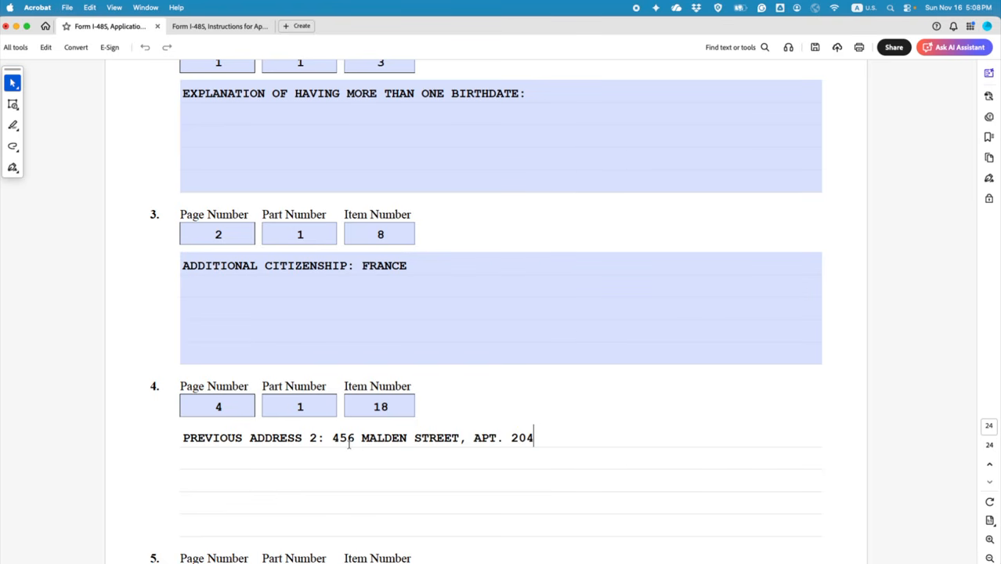
{"action": "type", "text": ", MALDEN, MA "}
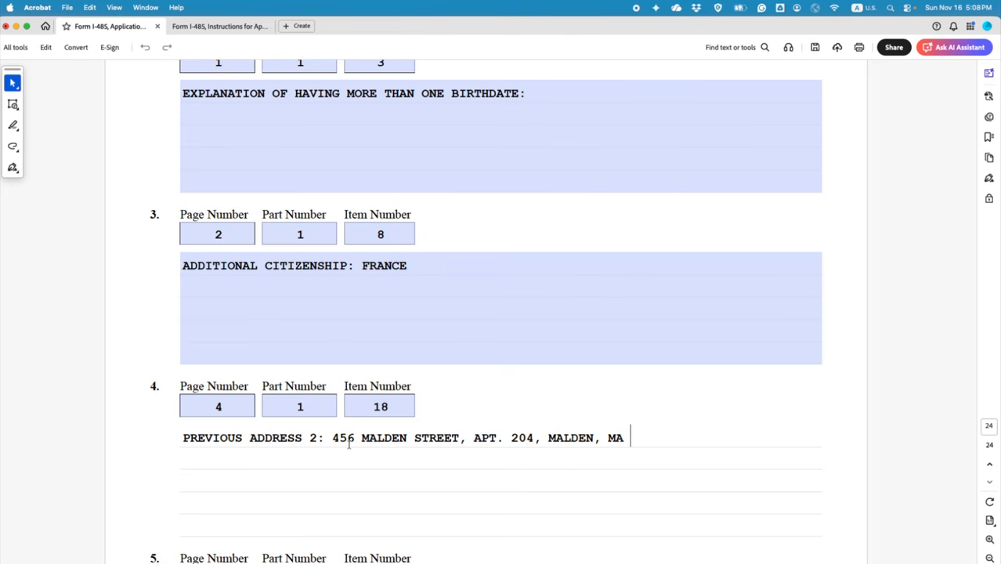
{"action": "type", "text": "021145"}
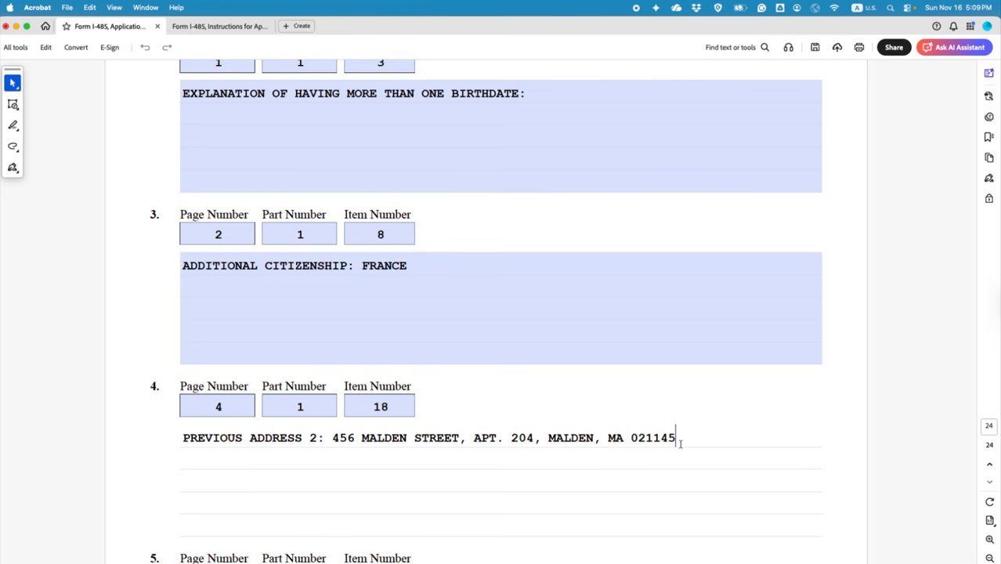
{"action": "key", "text": "Return"}
{"action": "scroll", "coordinate": [670, 392], "scroll_direction": "up", "scroll_amount": 15}
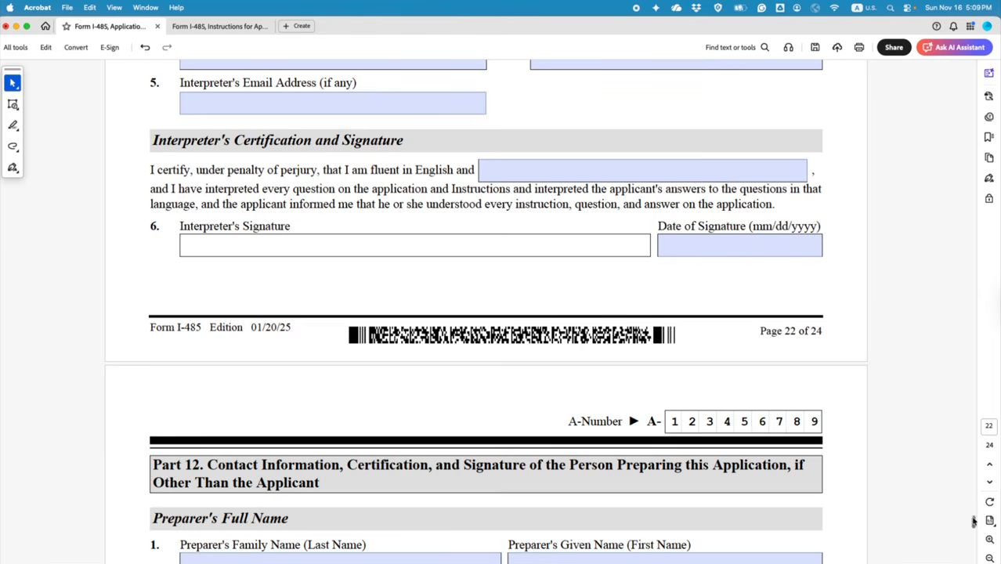
{"action": "left_click_drag", "start_coordinate": [974, 518], "coordinate": [948, 227]}
{"action": "scroll", "coordinate": [745, 344], "scroll_direction": "up", "scroll_amount": 5}
{"action": "scroll", "coordinate": [745, 344], "scroll_direction": "up", "scroll_amount": 15}
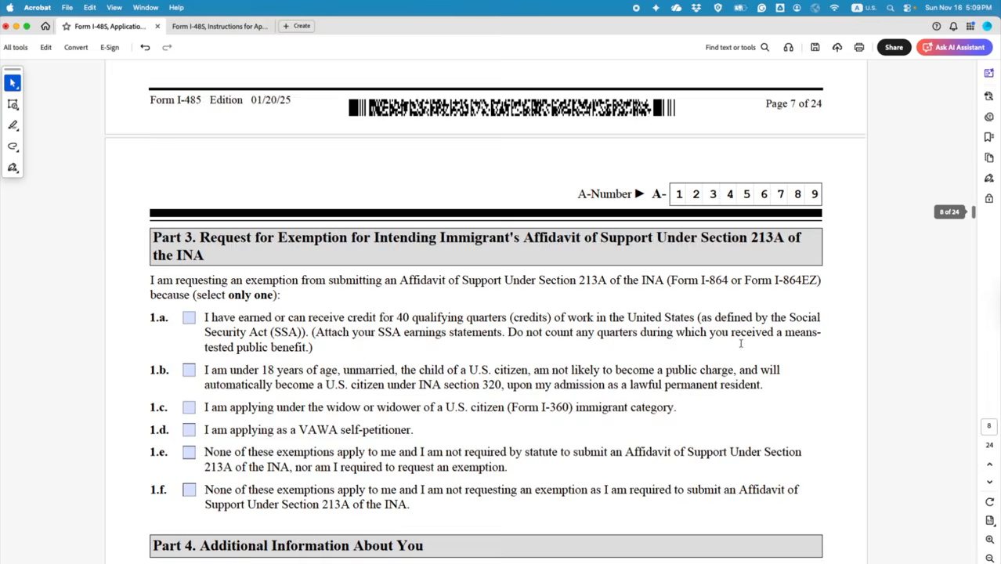
{"action": "scroll", "coordinate": [740, 345], "scroll_direction": "up", "scroll_amount": 20}
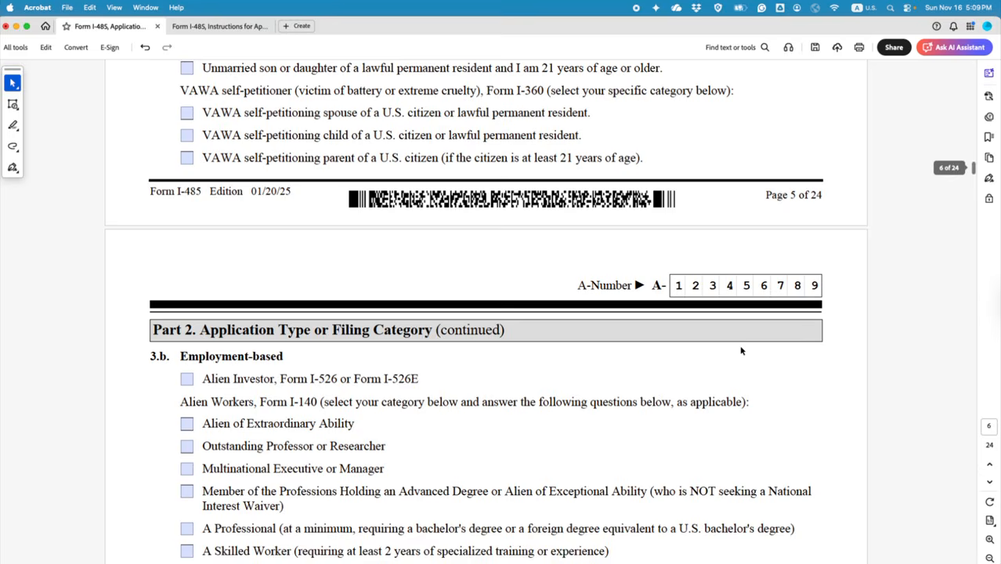
{"action": "scroll", "coordinate": [734, 358], "scroll_direction": "up", "scroll_amount": 6}
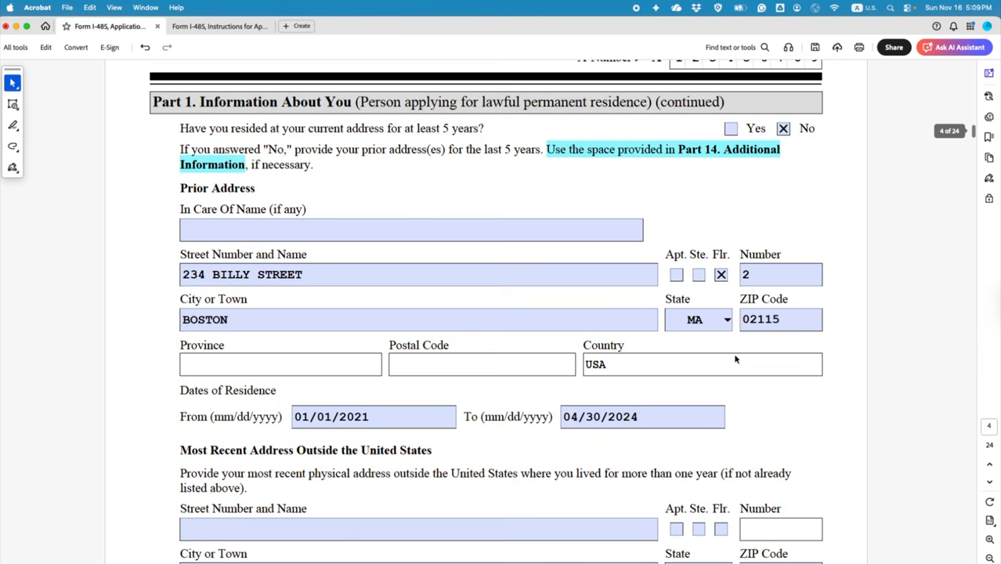
{"action": "scroll", "coordinate": [705, 348], "scroll_direction": "down", "scroll_amount": 1}
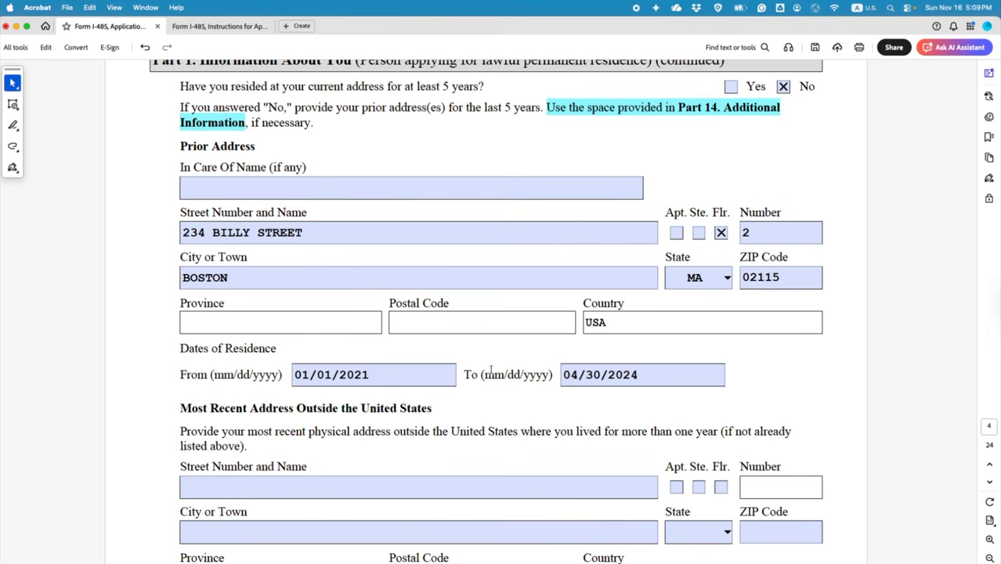
{"action": "scroll", "coordinate": [783, 352], "scroll_direction": "down", "scroll_amount": 3}
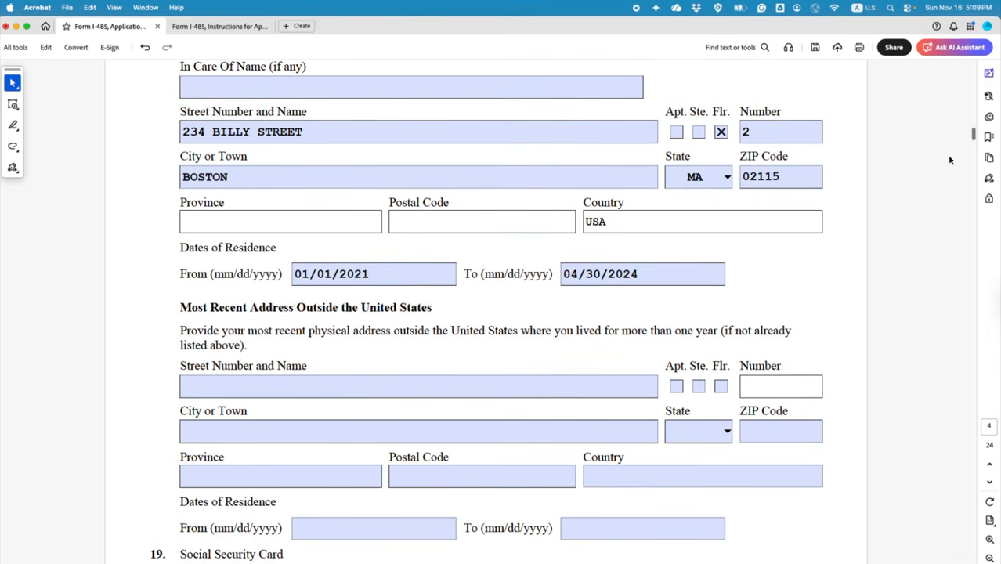
{"action": "left_click_drag", "start_coordinate": [973, 135], "coordinate": [973, 557]}
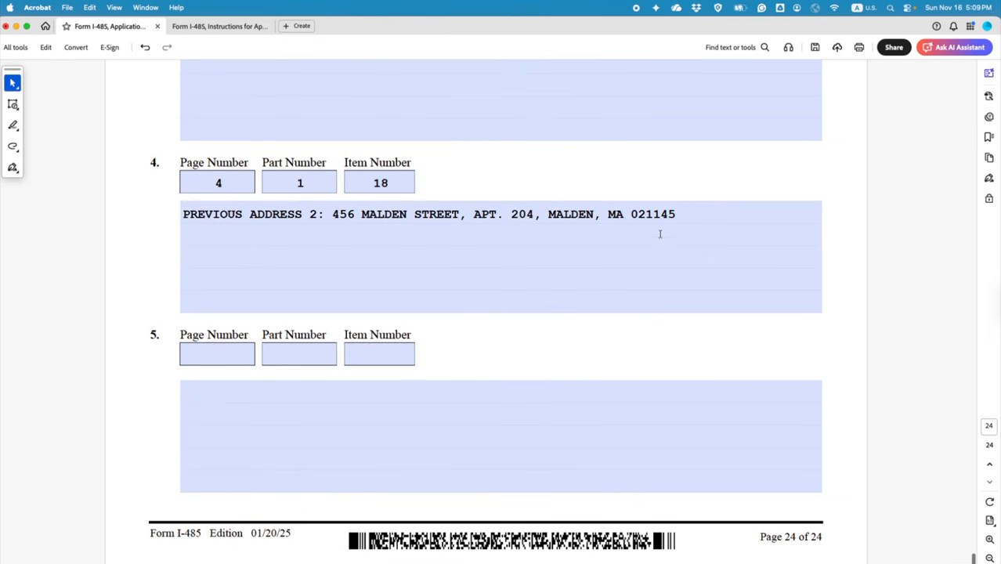
Step: Append ', USA' to the previous address 2 line and start a new line
{"action": "left_click", "coordinate": [687, 210]}
{"action": "type", "text": ", U"}
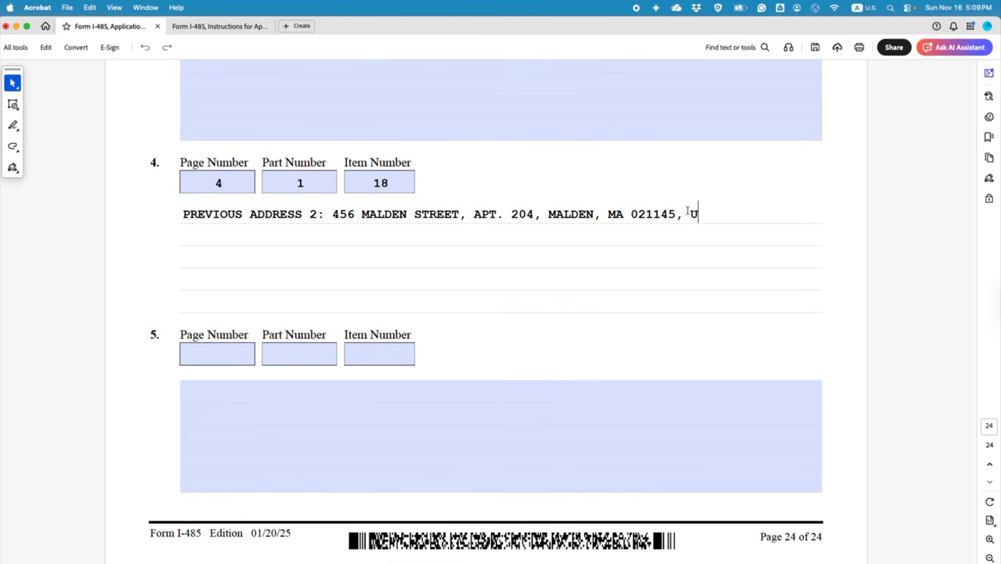
{"action": "type", "text": "SA"}
{"action": "key", "text": "Return"}
Step: Type 'FROM (mm/dd/yyyy):' on the new line, correcting typos along the way
{"action": "key", "text": "BackSpace"}
{"action": "type", "text": "FROM 9"}
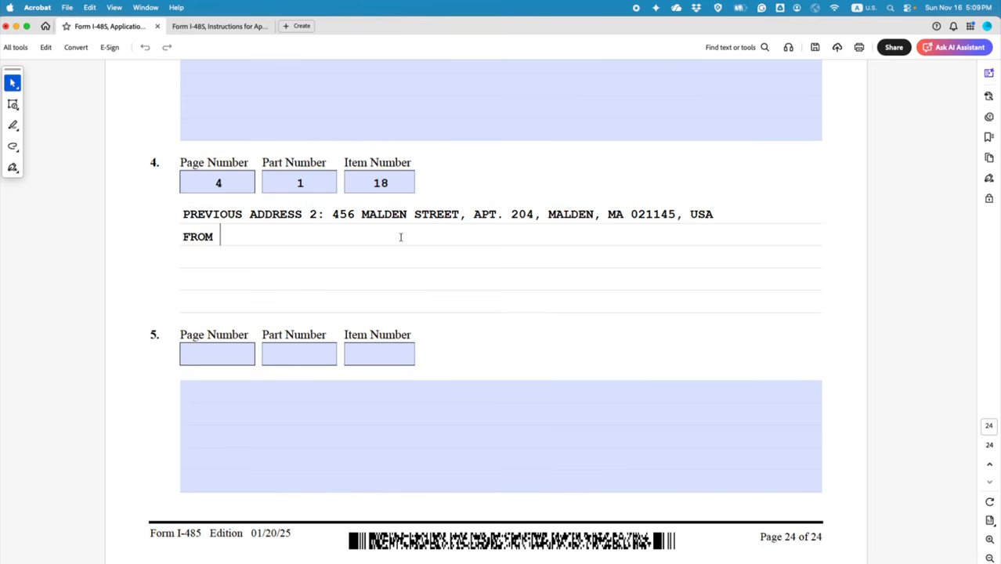
{"action": "key", "text": "BackSpace"}
{"action": "type", "text": "(0"}
{"action": "key", "text": "BackSpace"}
{"action": "type", "text": ")"}
{"action": "key", "text": "Left"}
{"action": "type", "text": "MM"}
{"action": "key", "text": "BackSpace"}
{"action": "key", "text": "BackSpace"}
{"action": "type", "text": "mm/dd/yyy"}
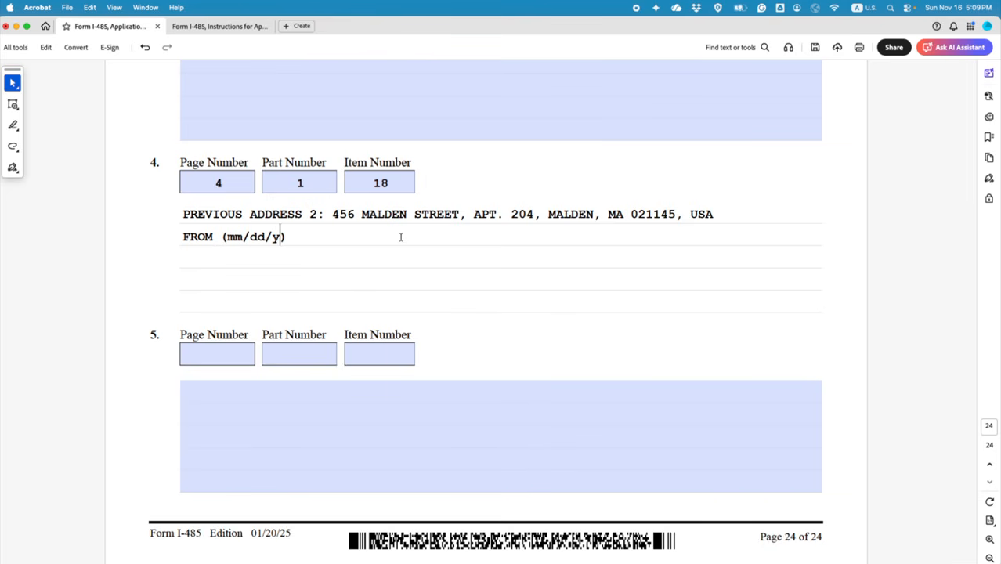
{"action": "type", "text": "y"}
{"action": "key", "text": "Right"}
{"action": "type", "text": ":"}
{"action": "scroll", "coordinate": [952, 501], "scroll_direction": "up", "scroll_amount": 3}
{"action": "left_click_drag", "start_coordinate": [974, 554], "coordinate": [961, 136]}
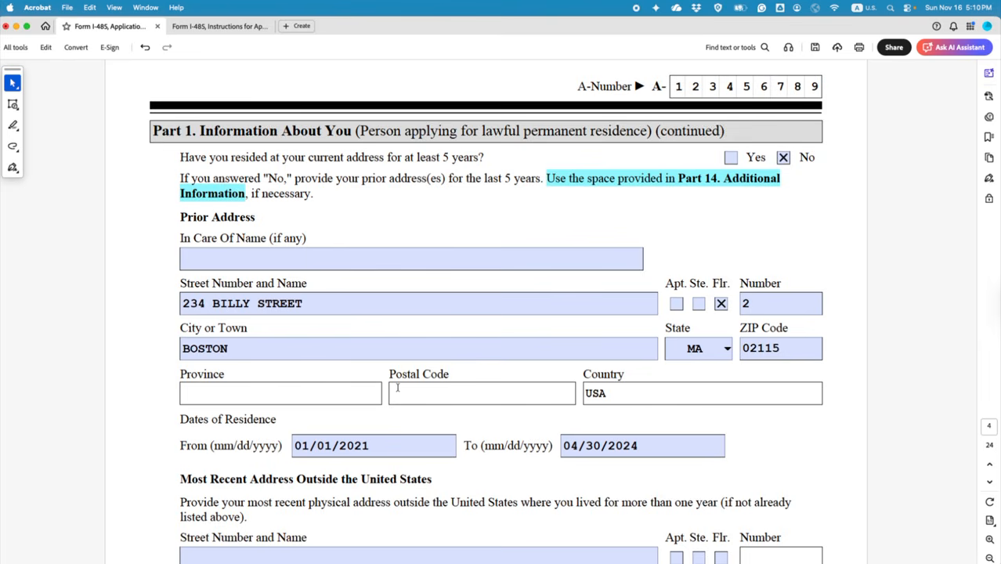
{"action": "scroll", "coordinate": [388, 436], "scroll_direction": "up", "scroll_amount": 10}
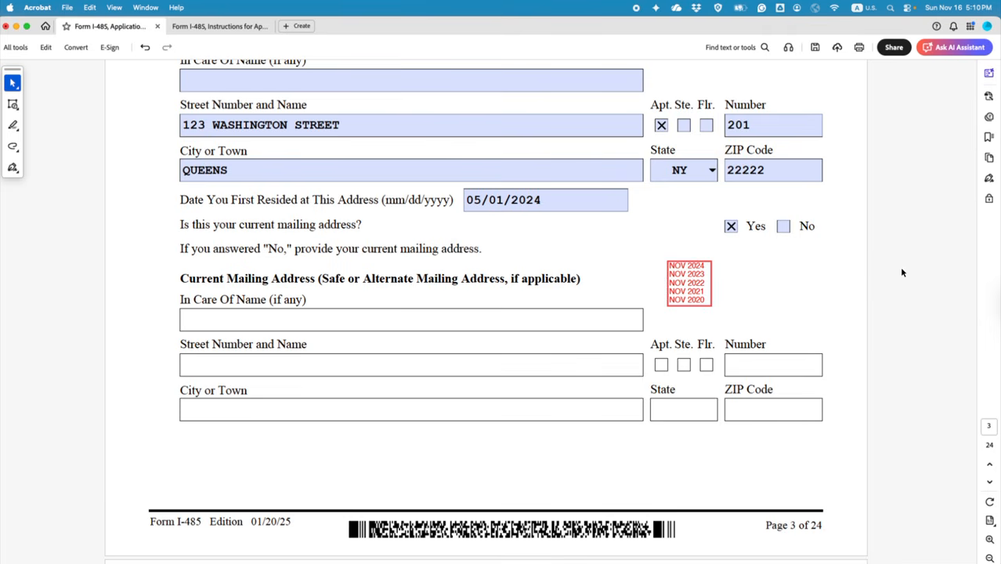
{"action": "scroll", "coordinate": [901, 272], "scroll_direction": "down", "scroll_amount": 10}
{"action": "scroll", "coordinate": [901, 277], "scroll_direction": "down", "scroll_amount": 5}
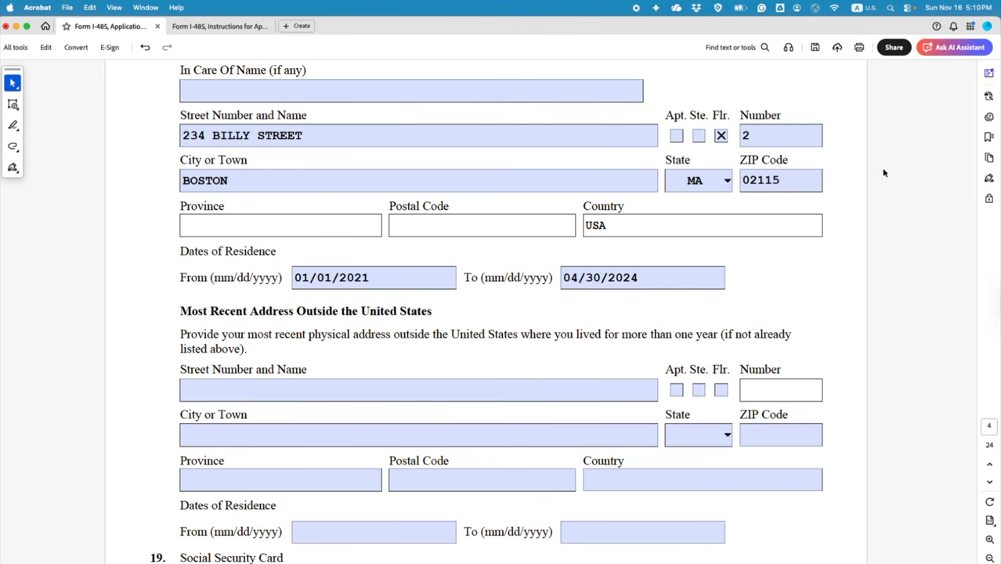
{"action": "scroll", "coordinate": [959, 141], "scroll_direction": "down", "scroll_amount": 3}
{"action": "left_click_drag", "start_coordinate": [965, 136], "coordinate": [974, 559]}
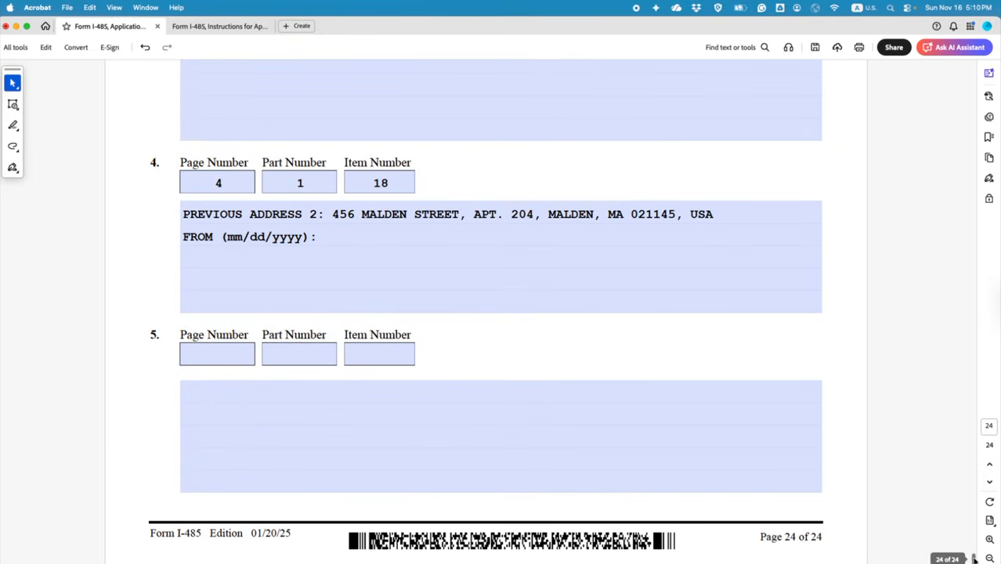
{"action": "left_click", "coordinate": [382, 242]}
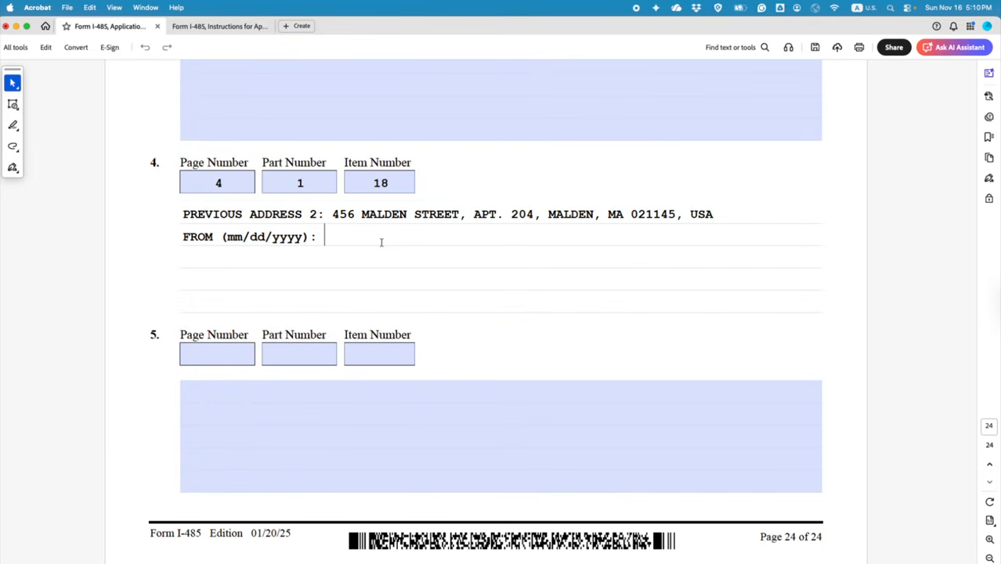
Step: Enter the FROM date 12/01/2020 followed by '; TO'
{"action": "type", "text": "12"}
{"action": "type", "text": "/01/2020"}
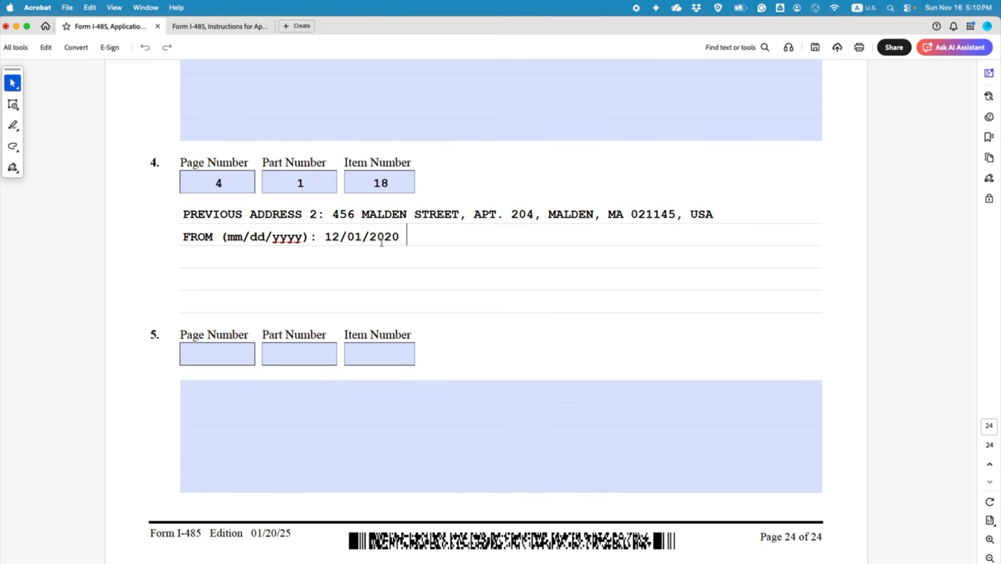
{"action": "key", "text": "BackSpace"}
{"action": "type", "text": "; to"}
{"action": "key", "text": "BackSpace"}
{"action": "key", "text": "BackSpace"}
{"action": "type", "text": "TO"}
Step: Copy the date format after TO and change its day to 31, giving 12/31/2020
{"action": "left_click_drag", "start_coordinate": [221, 240], "coordinate": [399, 240]}
{"action": "key", "text": "super+c"}
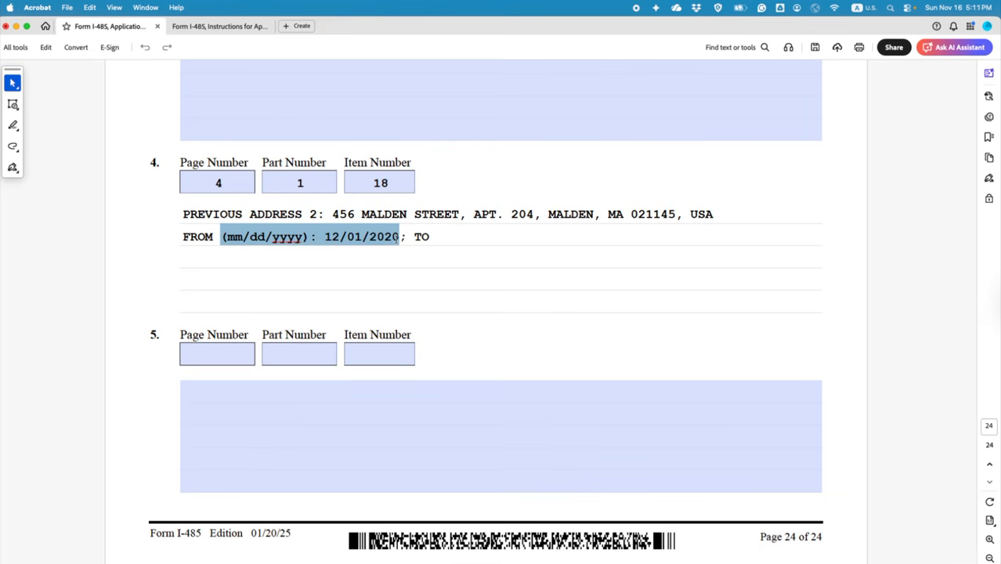
{"action": "left_click", "coordinate": [462, 235]}
{"action": "key", "text": "super+v"}
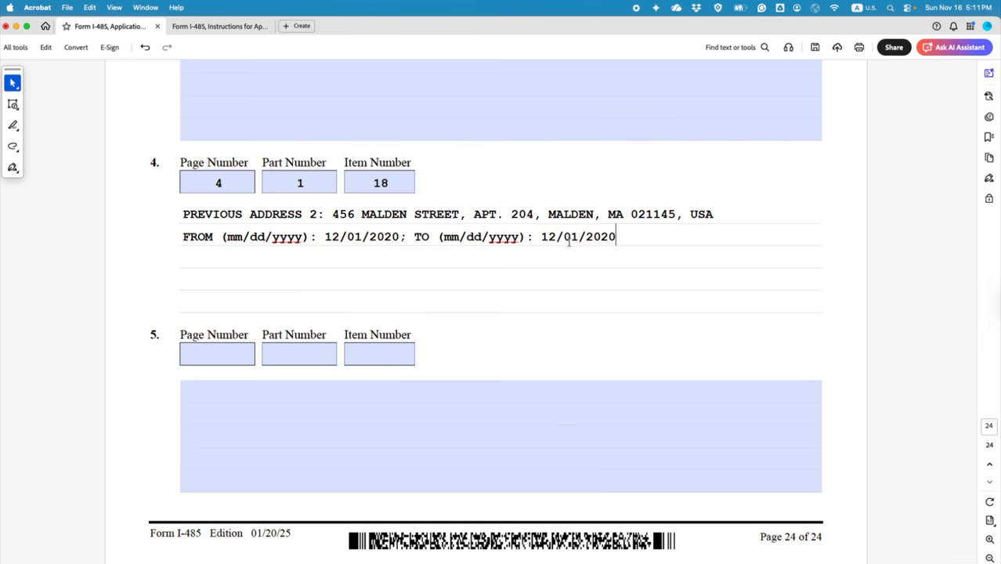
{"action": "left_click_drag", "start_coordinate": [557, 235], "coordinate": [541, 235]}
{"action": "left_click_drag", "start_coordinate": [578, 235], "coordinate": [564, 235]}
{"action": "type", "text": "31"}
{"action": "left_click", "coordinate": [616, 236]}
Step: Check both dates, add an empty line, and select the two address 2 lines
{"action": "left_click_drag", "start_coordinate": [325, 232], "coordinate": [398, 233]}
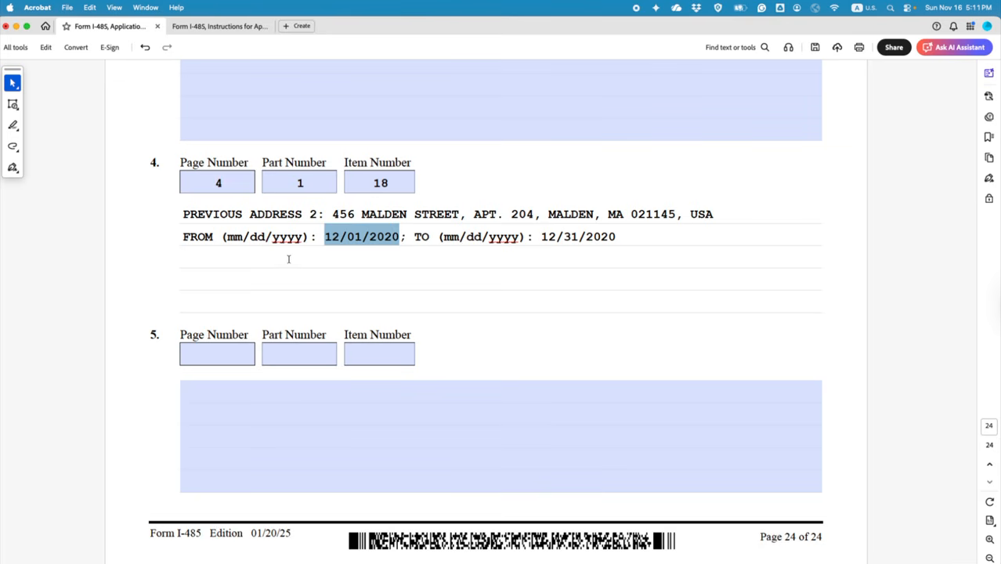
{"action": "left_click", "coordinate": [645, 236]}
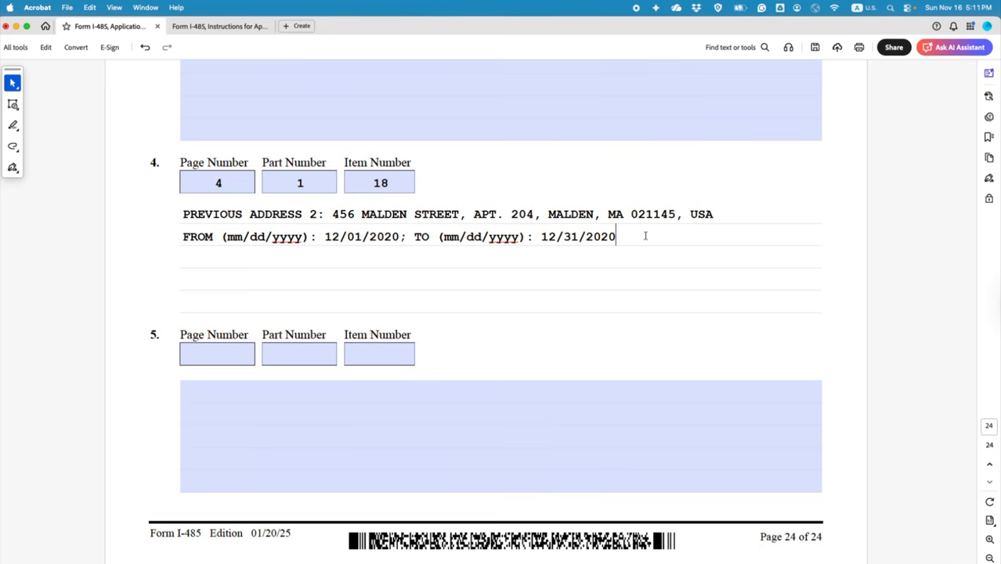
{"action": "double_click", "coordinate": [211, 284]}
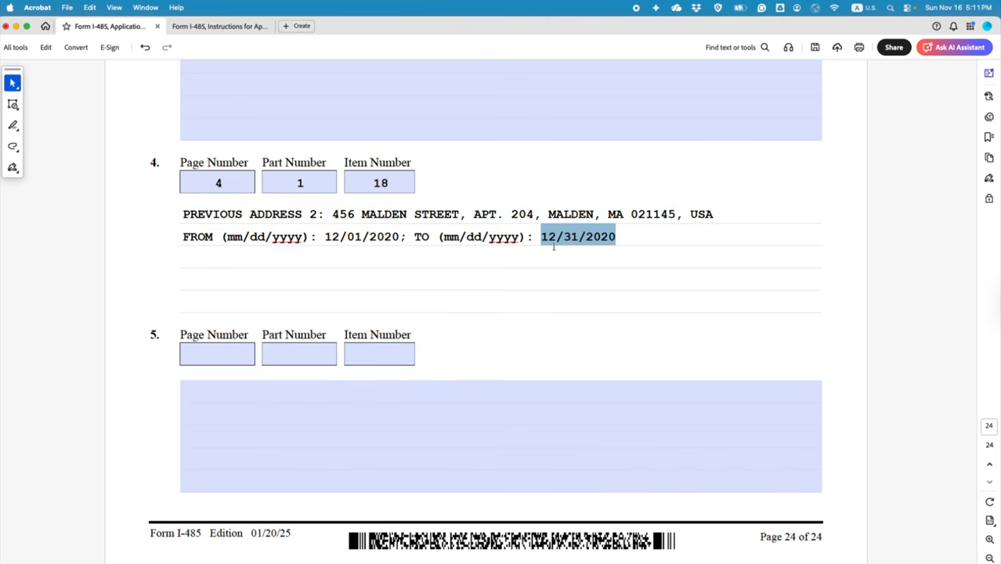
{"action": "left_click", "coordinate": [626, 231]}
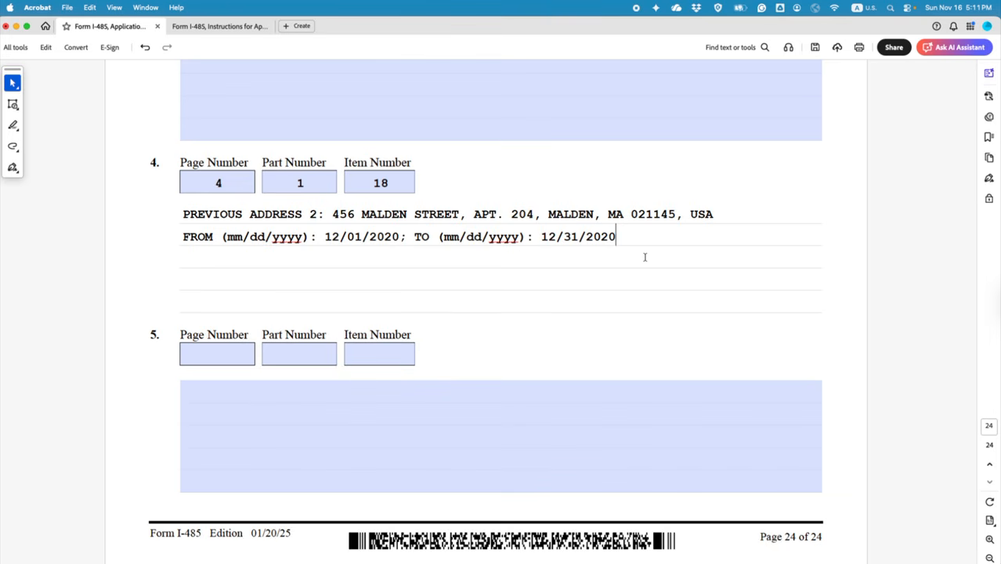
{"action": "key", "text": "Return"}
{"action": "key", "text": "Return"}
{"action": "left_click_drag", "start_coordinate": [182, 214], "coordinate": [616, 227]}
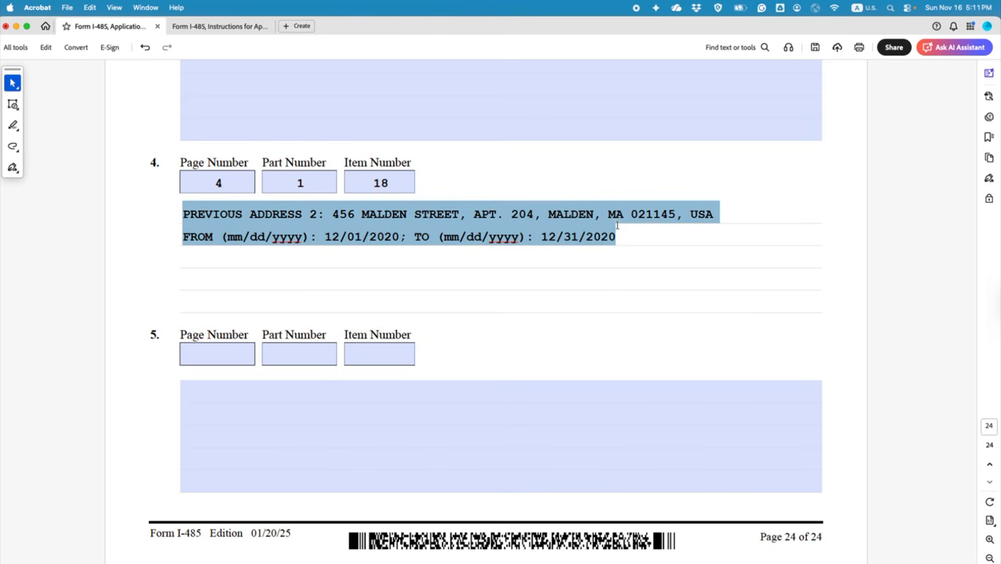
Step: Duplicate the address 2 lines below and relabel the copy PREVIOUS ADDRESS 3
{"action": "key", "text": "cmd+c"}
{"action": "left_click", "coordinate": [447, 281]}
{"action": "key", "text": "cmd+v"}
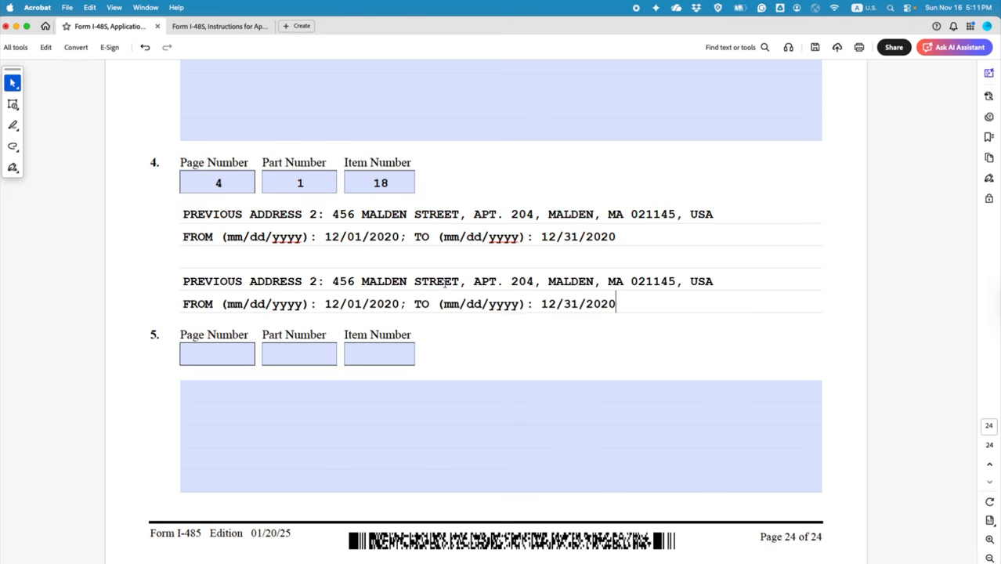
{"action": "double_click", "coordinate": [314, 282]}
{"action": "type", "text": "3"}
{"action": "left_click_drag", "start_coordinate": [331, 281], "coordinate": [712, 274]}
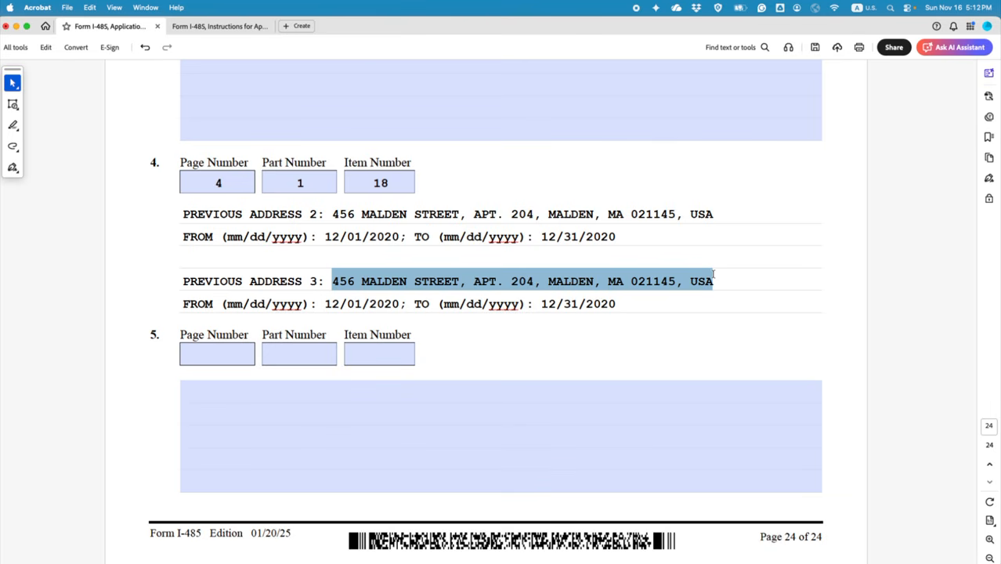
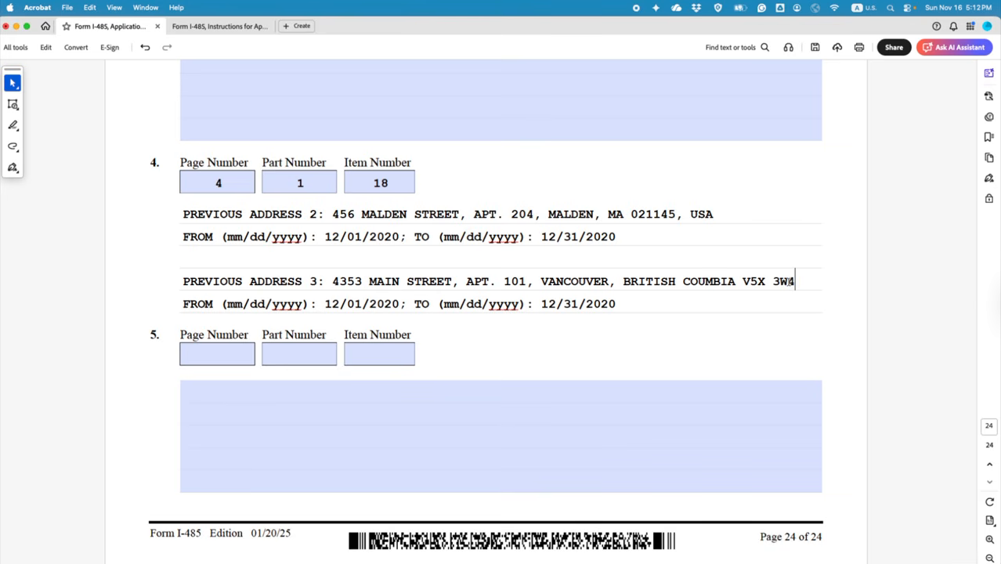
{"action": "type", "text": ", "}
{"action": "type", "text": "C"}
{"action": "key", "text": "BackSpace"}
{"action": "key", "text": "BackSpace"}
{"action": "left_click", "coordinate": [228, 351]}
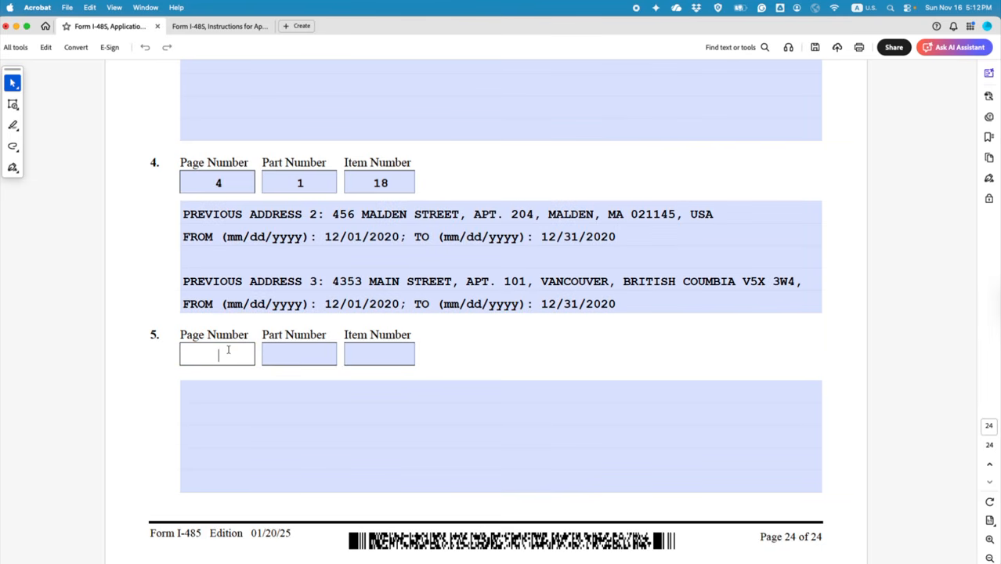
Step: Enter page 4, part 1, item 18 in item 5's reference fields
{"action": "type", "text": "4"}
{"action": "left_click", "coordinate": [298, 354]}
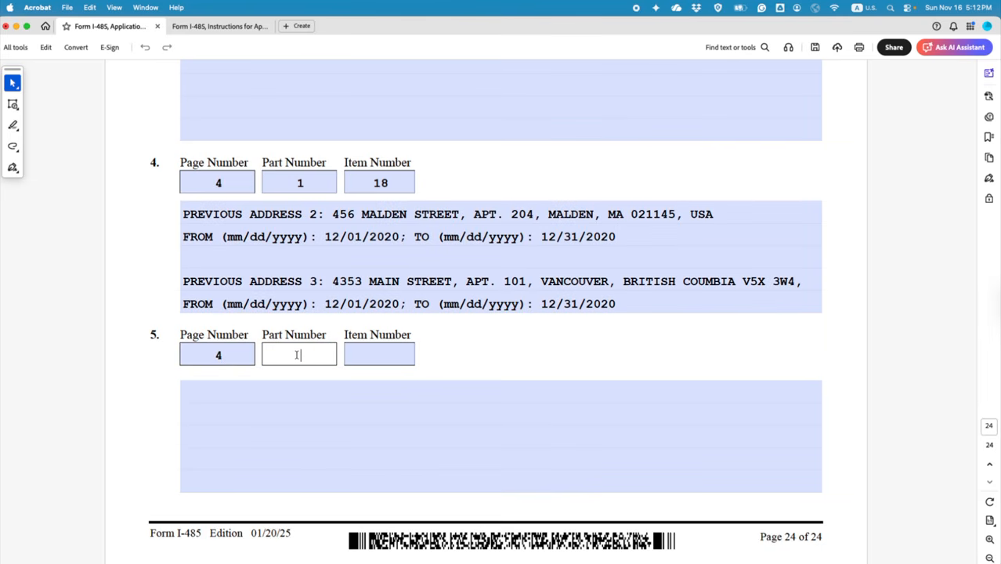
{"action": "type", "text": "1"}
{"action": "left_click", "coordinate": [383, 356]}
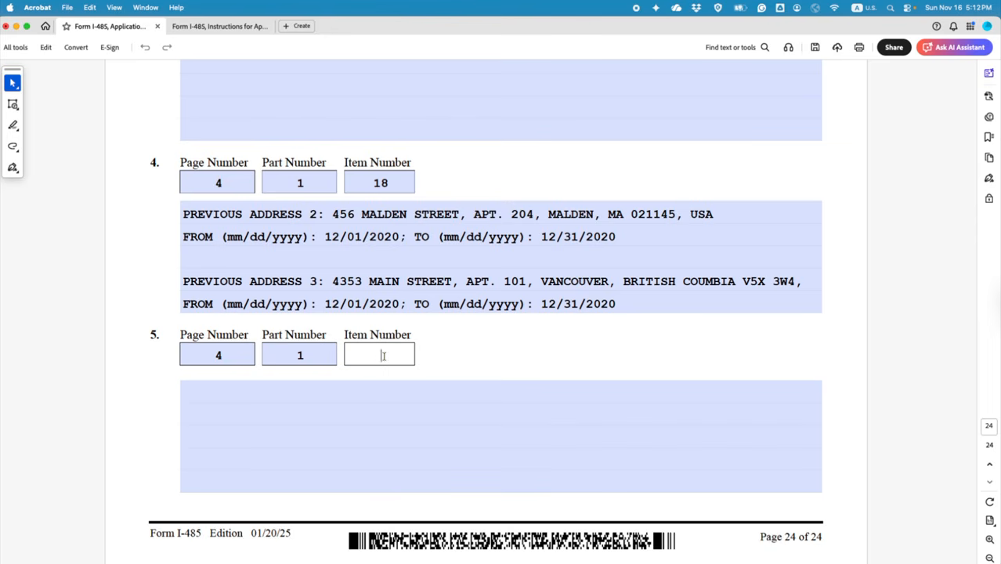
{"action": "type", "text": "18"}
Step: Move the address 3 entry from item 4 into item 5, keeping the FROM line separate
{"action": "left_click_drag", "start_coordinate": [185, 280], "coordinate": [665, 299]}
{"action": "key", "text": "super+x"}
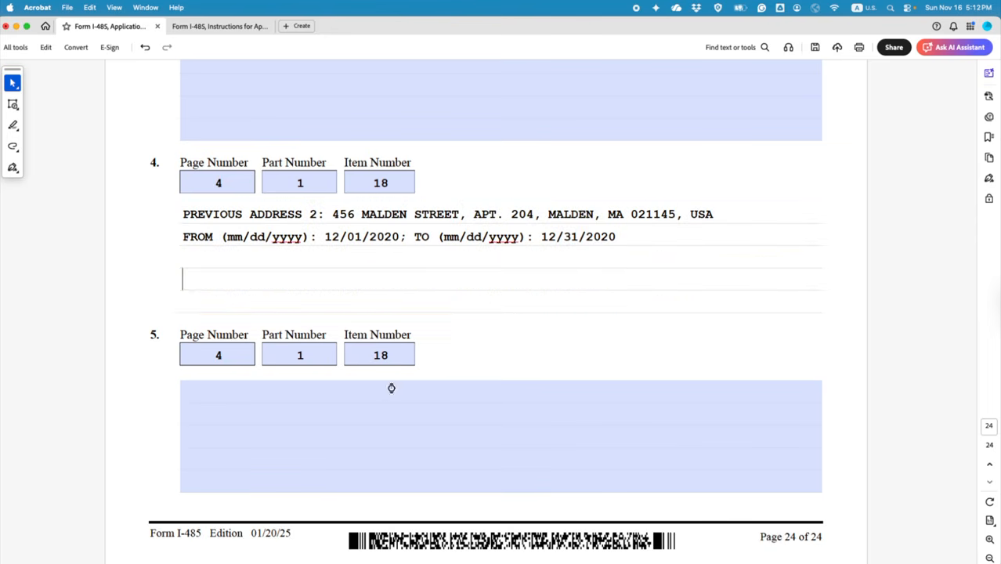
{"action": "left_click", "coordinate": [391, 387]}
{"action": "key", "text": "super+v"}
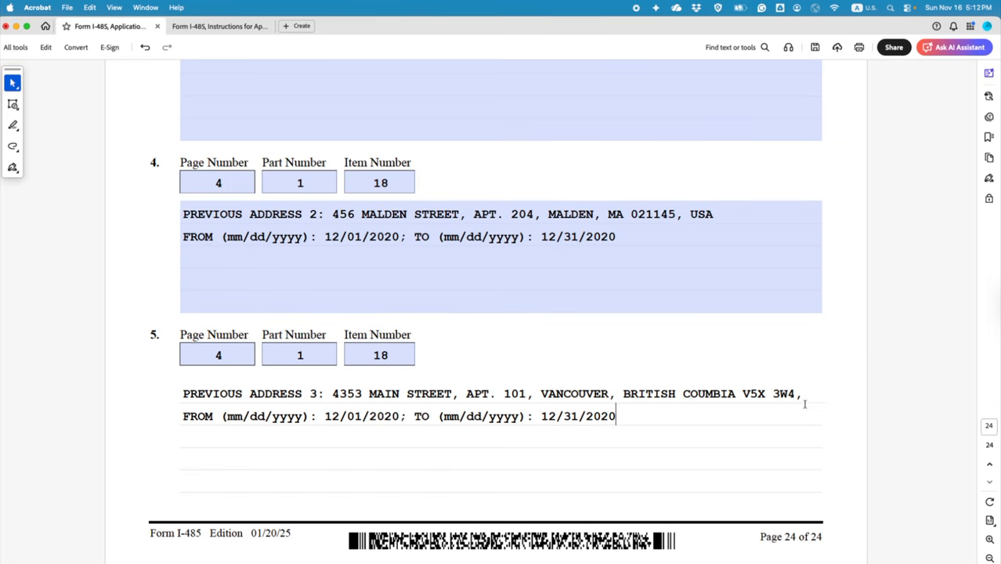
{"action": "left_click_drag", "start_coordinate": [645, 410], "coordinate": [174, 416]}
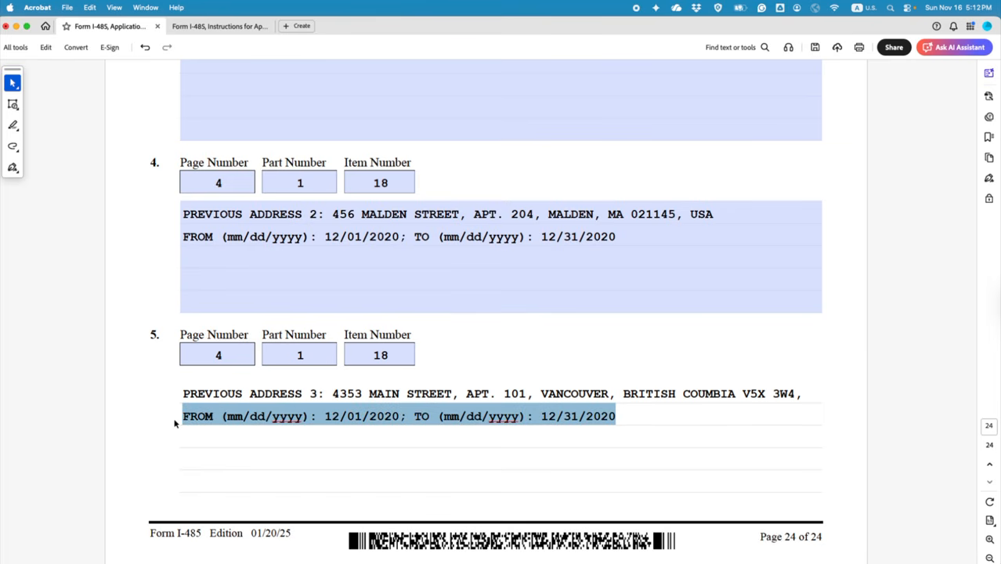
{"action": "key", "text": "super+x"}
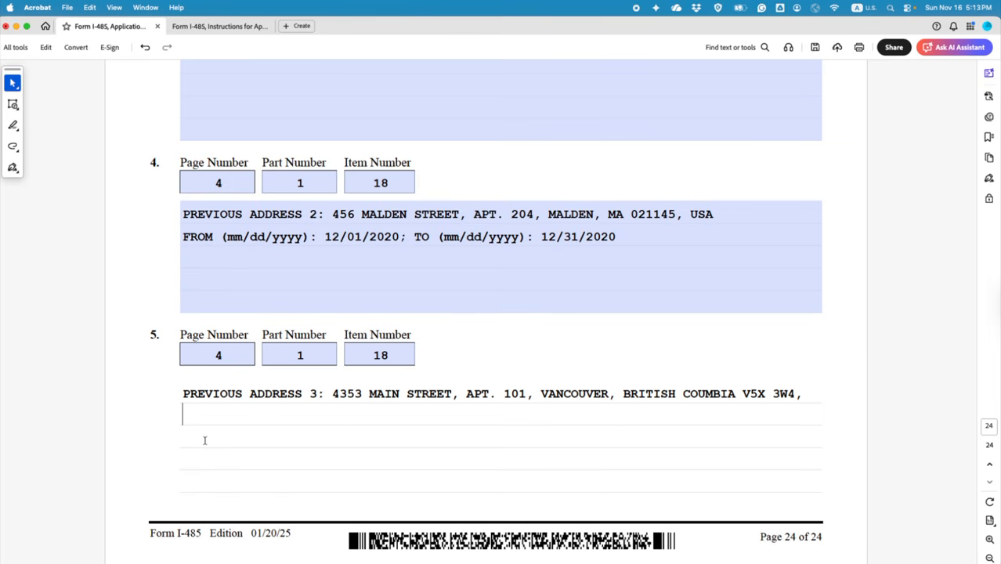
{"action": "key", "text": "Return"}
{"action": "key", "text": "super+v"}
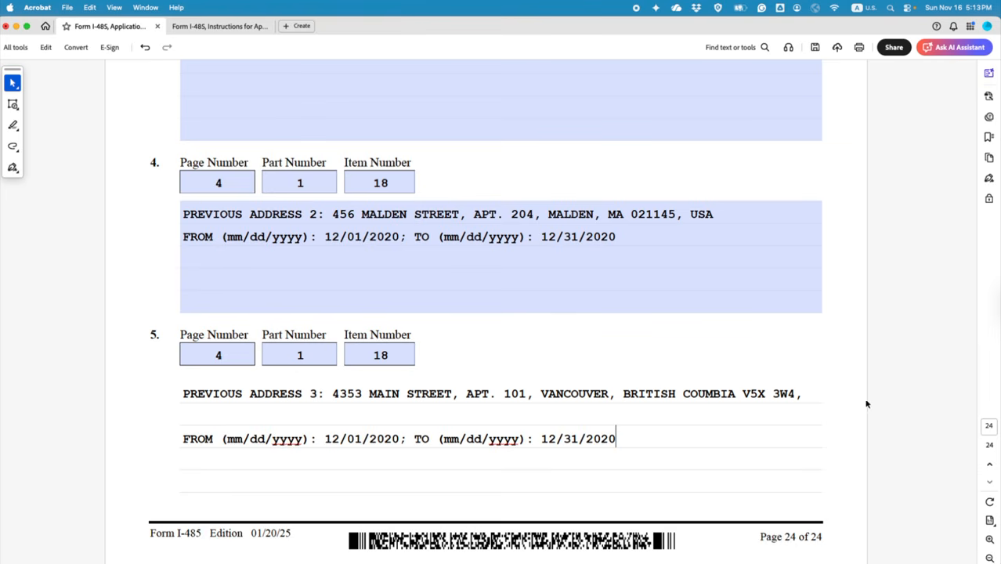
Step: Add a CANADA line beneath the Vancouver address
{"action": "left_click", "coordinate": [799, 398]}
{"action": "key", "text": "BackSpace"}
{"action": "type", "text": ","}
{"action": "key", "text": "Return"}
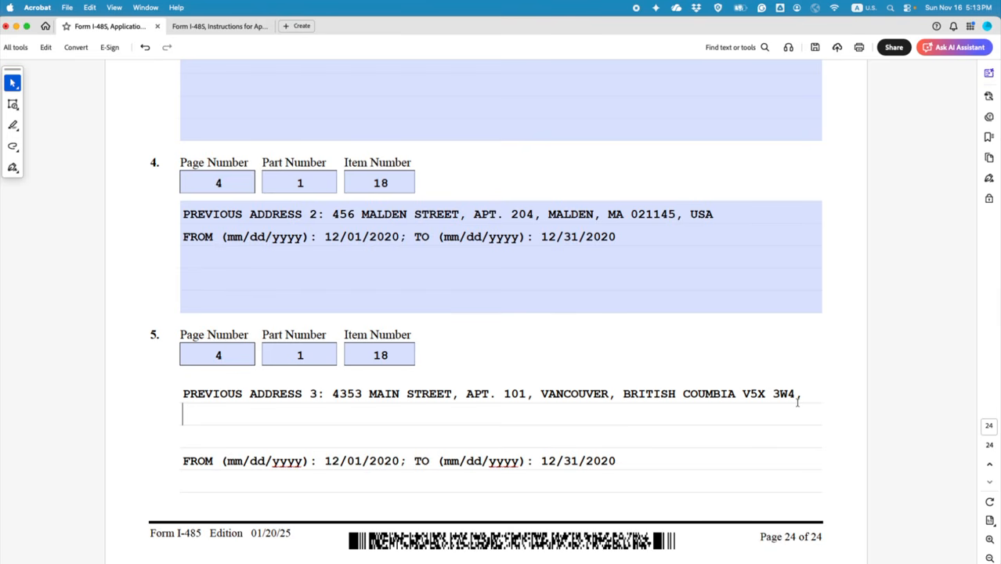
{"action": "type", "text": "CANADA"}
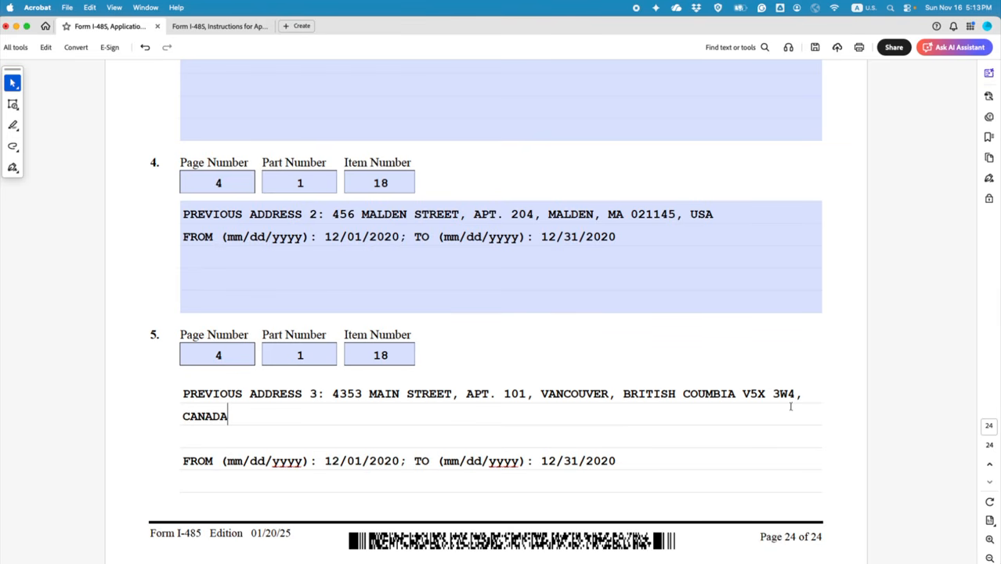
{"action": "left_click", "coordinate": [183, 461]}
{"action": "key", "text": "BackSpace"}
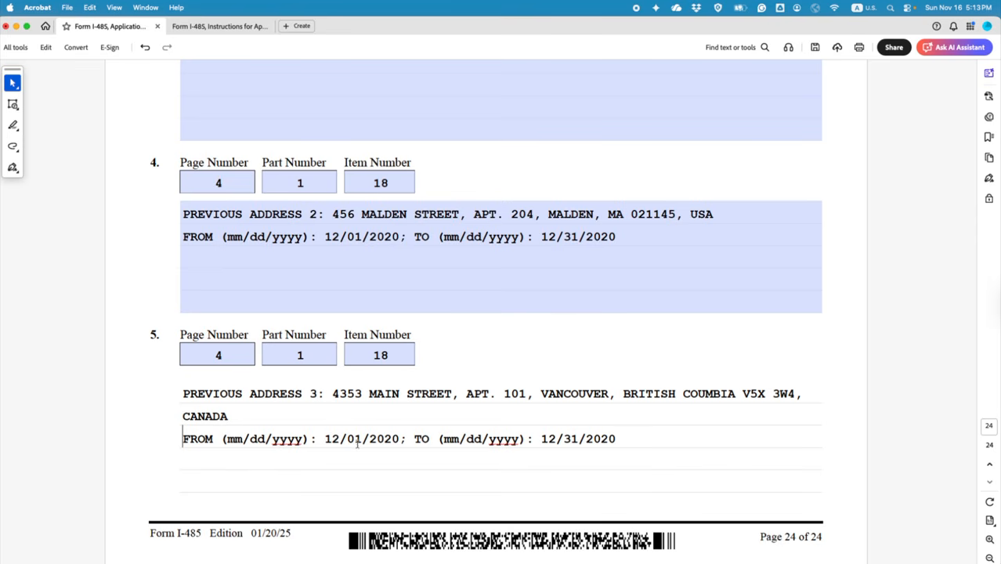
Step: Change address 3's FROM date to 01/01/2016
{"action": "left_click_drag", "start_coordinate": [340, 439], "coordinate": [324, 438]}
{"action": "type", "text": "01"}
{"action": "left_click", "coordinate": [398, 439]}
{"action": "key", "text": "BackSpace"}
{"action": "key", "text": "BackSpace"}
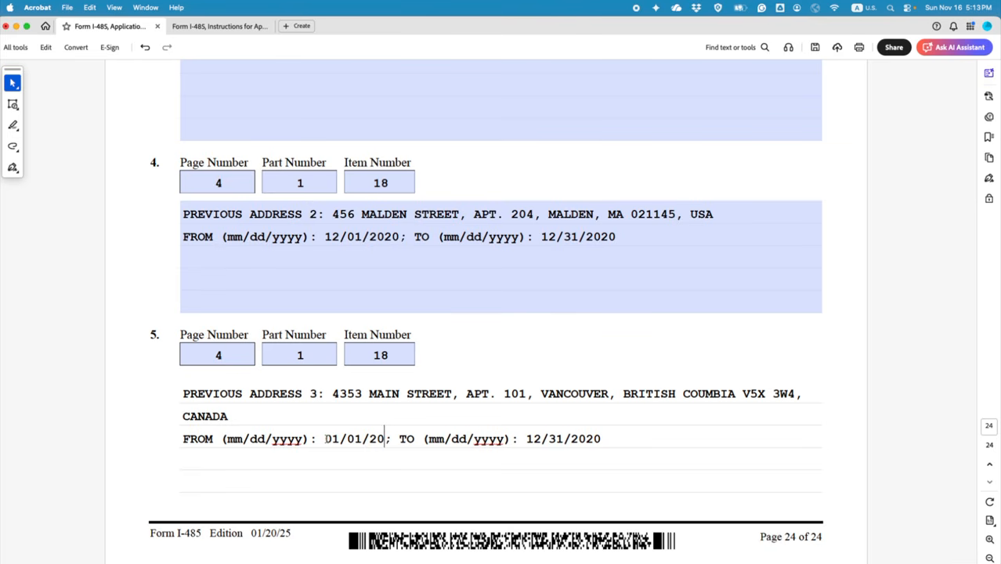
{"action": "type", "text": "6"}
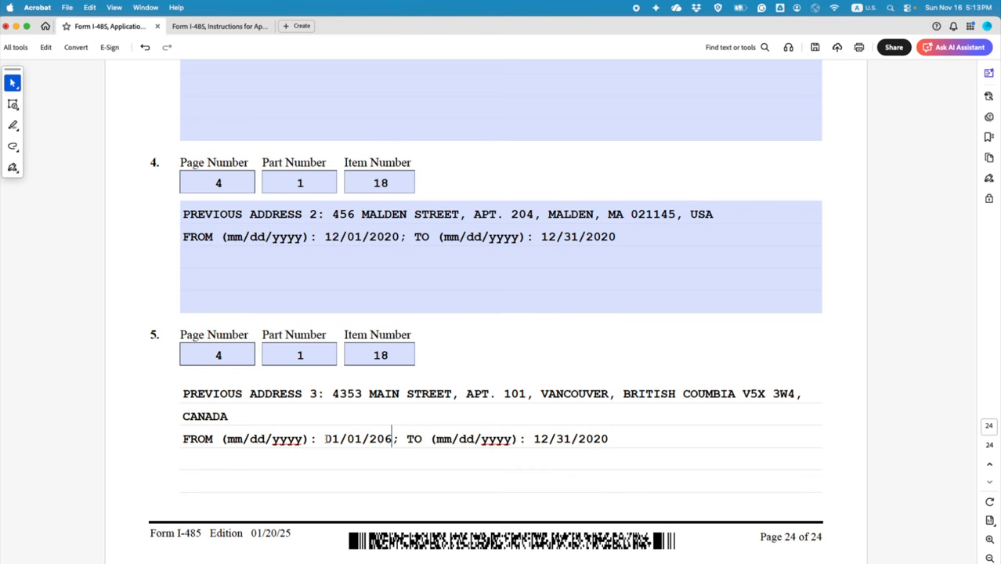
{"action": "key", "text": "BackSpace"}
{"action": "type", "text": "16"}
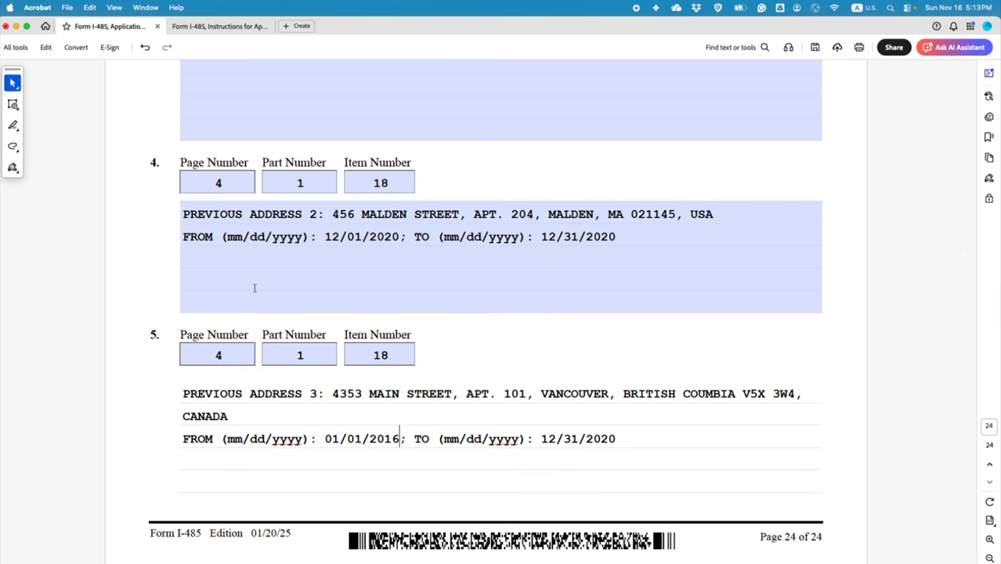
{"action": "left_click_drag", "start_coordinate": [324, 236], "coordinate": [398, 236]}
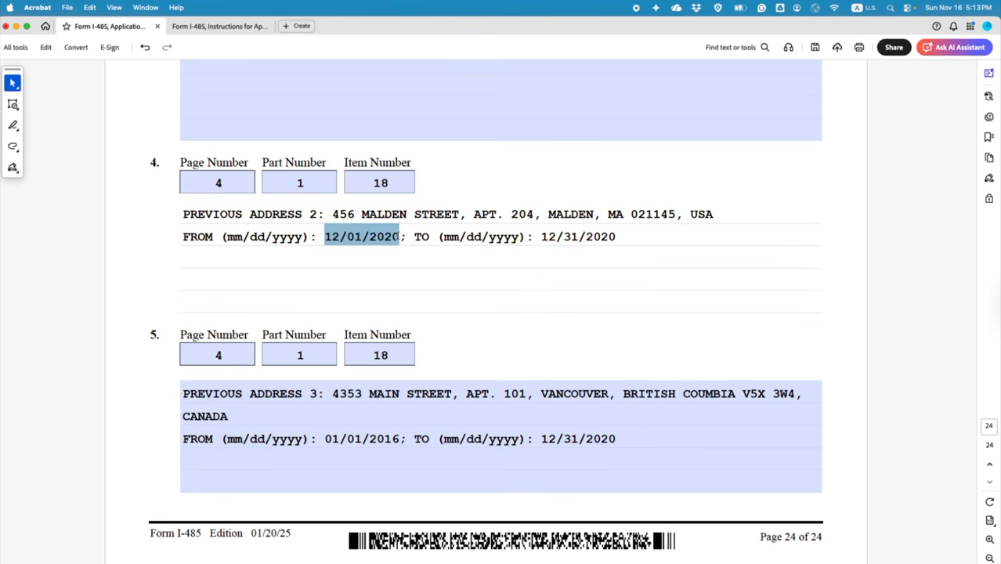
Step: Set address 3's TO date to 11/30/2020
{"action": "left_click", "coordinate": [540, 439]}
{"action": "left_click_drag", "start_coordinate": [540, 439], "coordinate": [616, 438]}
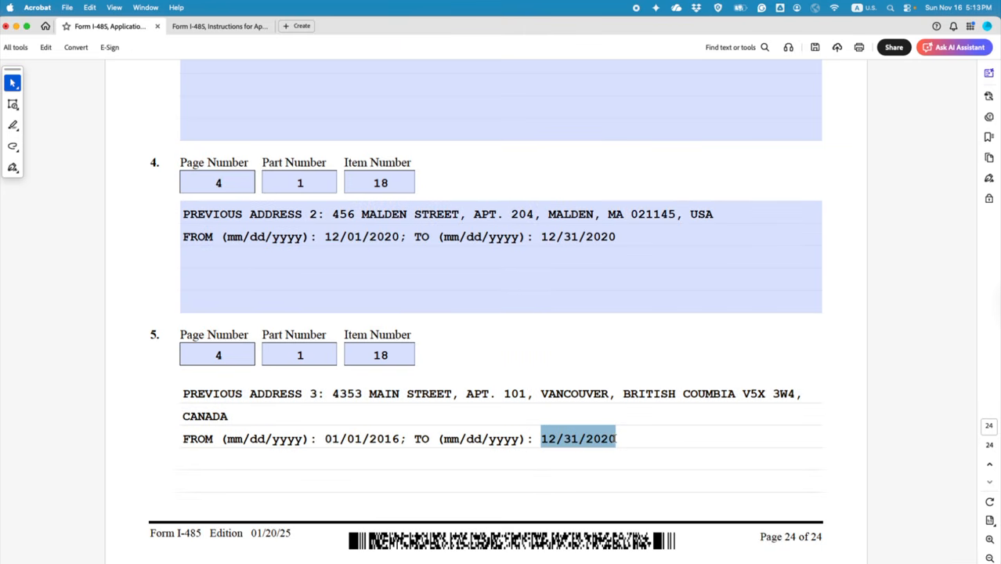
{"action": "type", "text": "11/30"}
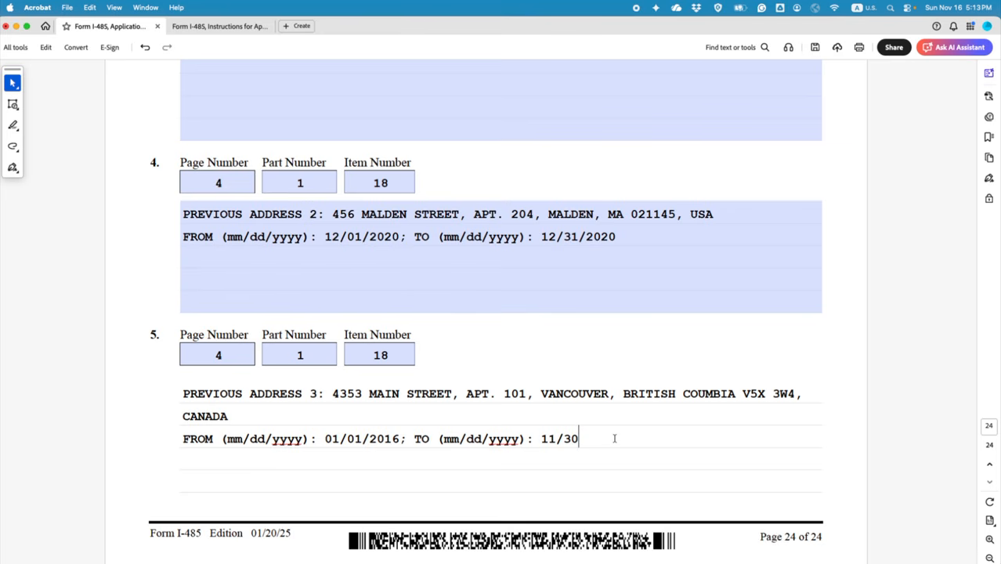
{"action": "type", "text": "/2020"}
{"action": "left_click", "coordinate": [353, 415]}
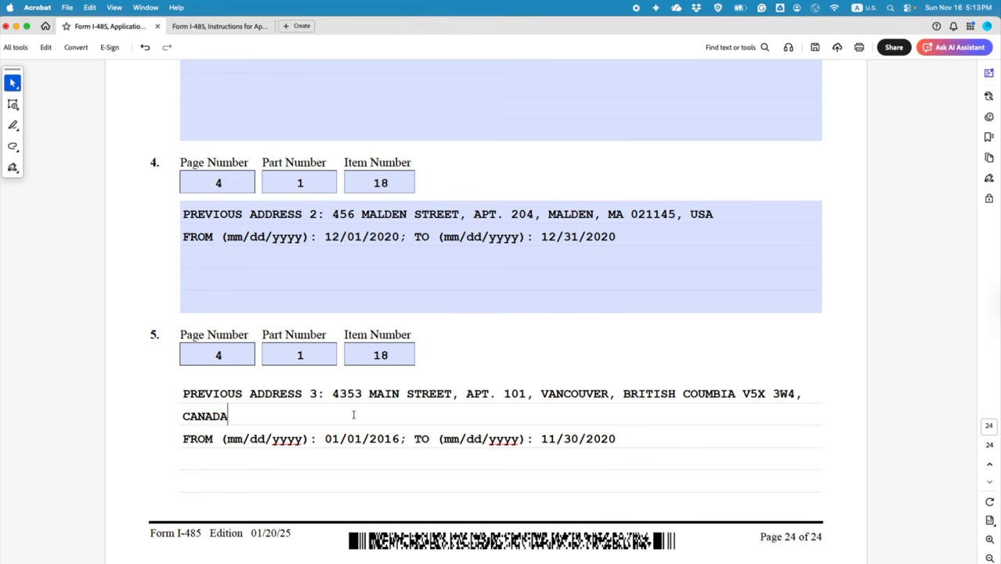
{"action": "type", "text": "("}
{"action": "scroll", "coordinate": [691, 415], "scroll_direction": "up", "scroll_amount": 4}
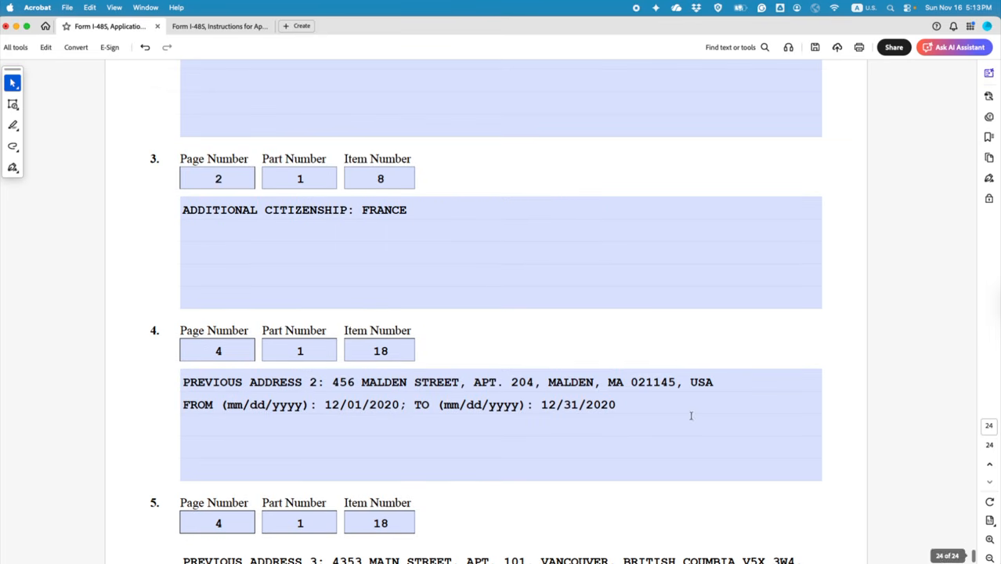
Step: Scroll back to page 4's Part 1 Prior Address section and clear any selections
{"action": "left_click_drag", "start_coordinate": [972, 549], "coordinate": [936, 136]}
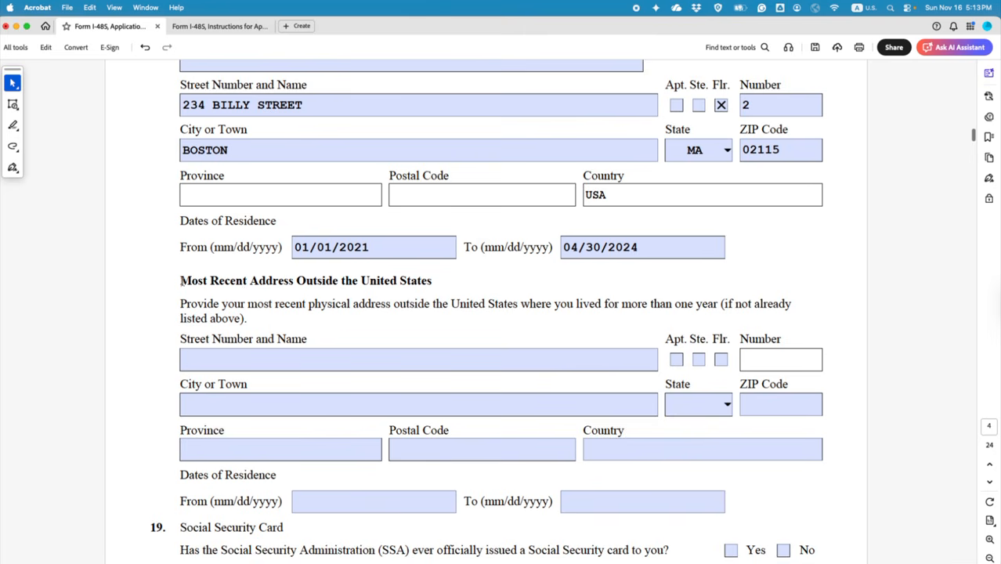
{"action": "left_click_drag", "start_coordinate": [181, 280], "coordinate": [432, 280]}
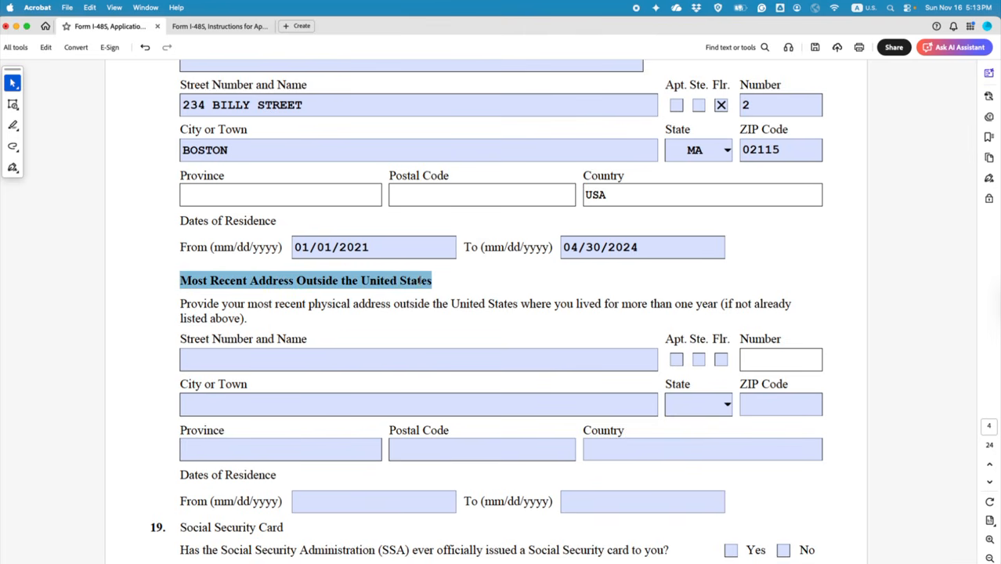
{"action": "scroll", "coordinate": [421, 284], "scroll_direction": "up", "scroll_amount": 2}
{"action": "left_click", "coordinate": [503, 340]}
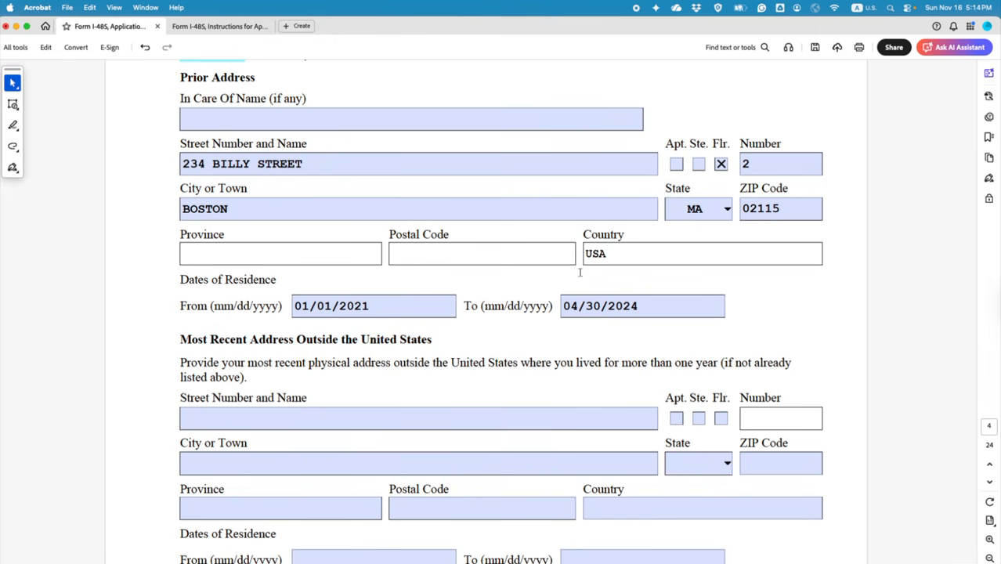
{"action": "scroll", "coordinate": [580, 272], "scroll_direction": "up", "scroll_amount": 4}
{"action": "left_click_drag", "start_coordinate": [484, 127], "coordinate": [385, 130]}
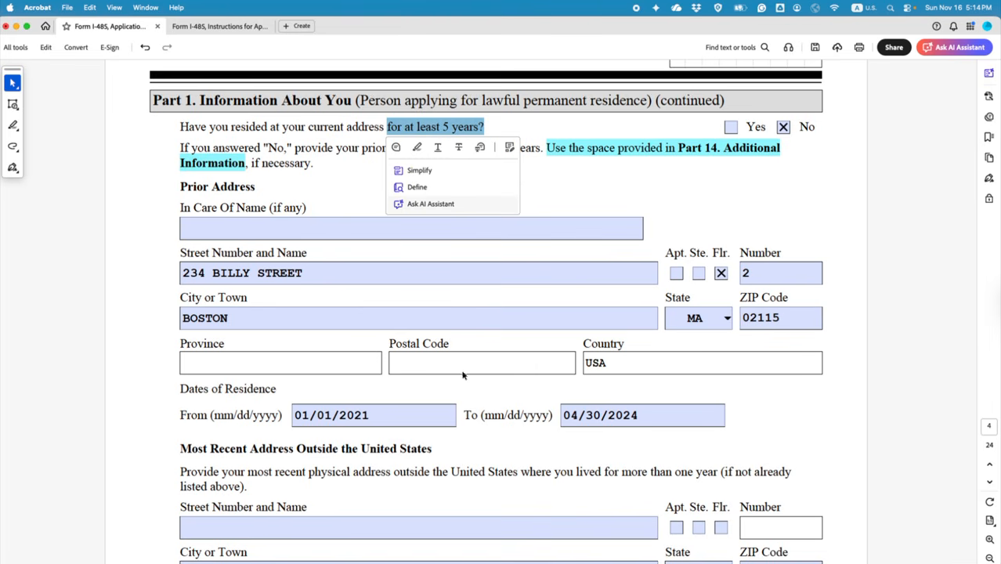
{"action": "left_click", "coordinate": [548, 205]}
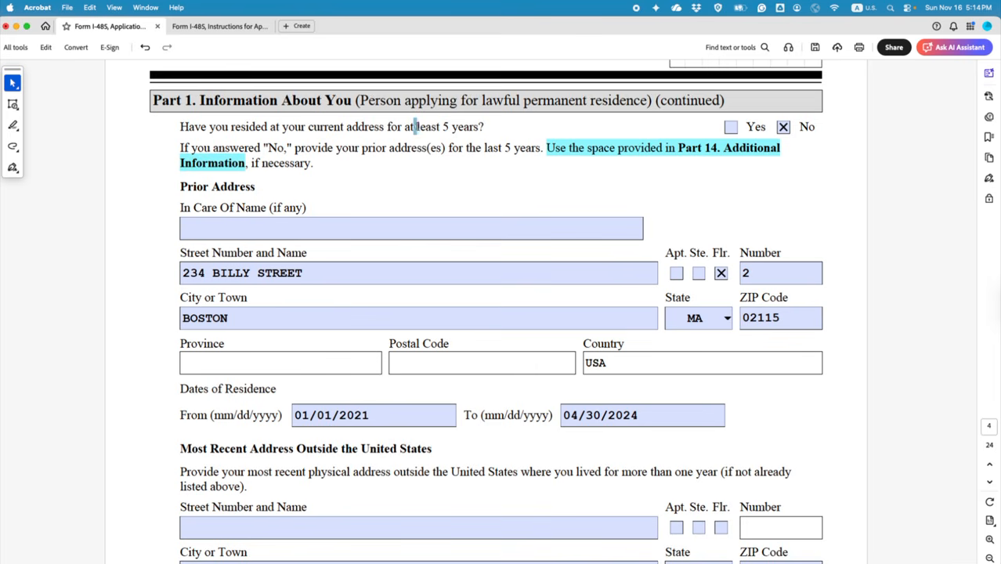
Step: Select parts of the five-years residence question on page 4 to review it
{"action": "left_click_drag", "start_coordinate": [413, 126], "coordinate": [484, 127]}
{"action": "left_click_drag", "start_coordinate": [268, 126], "coordinate": [484, 127]}
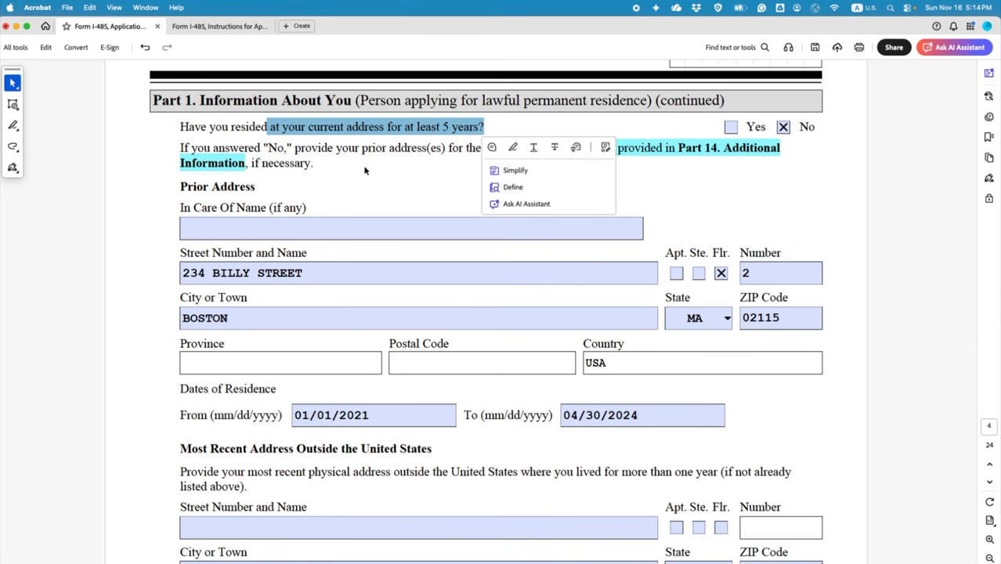
{"action": "left_click", "coordinate": [484, 127]}
{"action": "left_click_drag", "start_coordinate": [343, 126], "coordinate": [484, 127]}
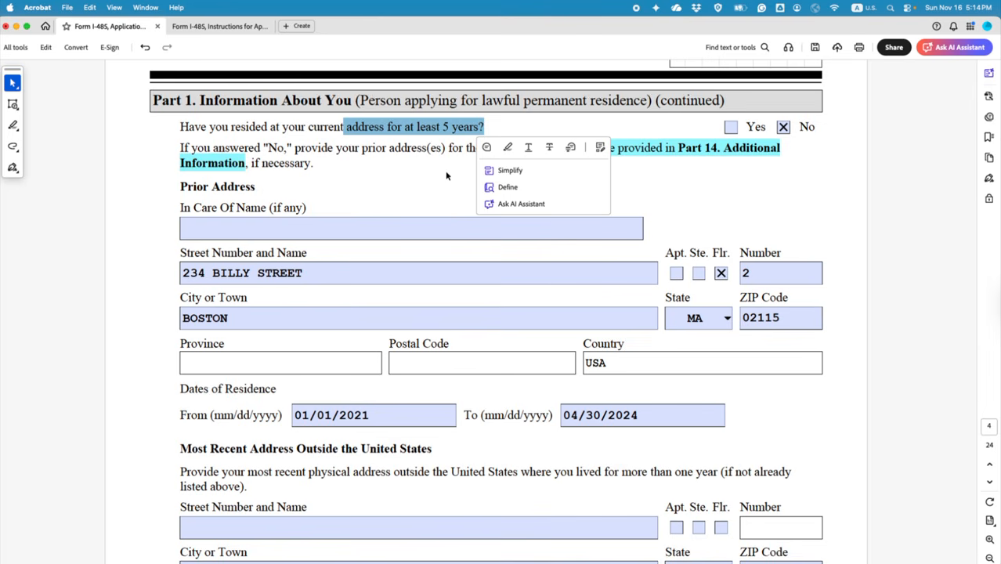
{"action": "left_click_drag", "start_coordinate": [181, 127], "coordinate": [484, 127]}
Step: Add 'MOST RECENT ADDRESS OUTSIDE THE USA)' after 'CANADA (' in Part 14's third address
{"action": "scroll", "coordinate": [856, 299], "scroll_direction": "down", "scroll_amount": 5}
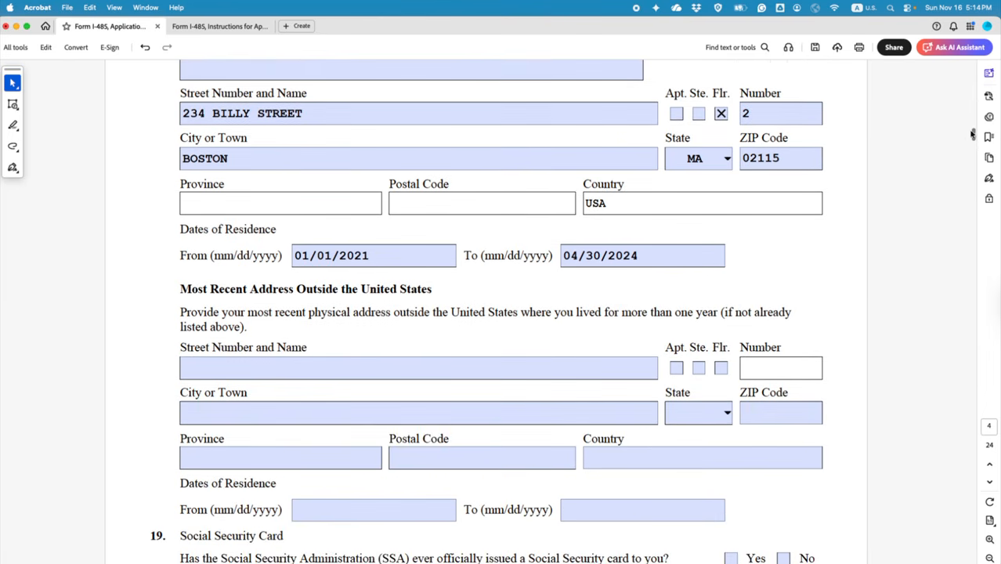
{"action": "left_click_drag", "start_coordinate": [972, 135], "coordinate": [971, 553]}
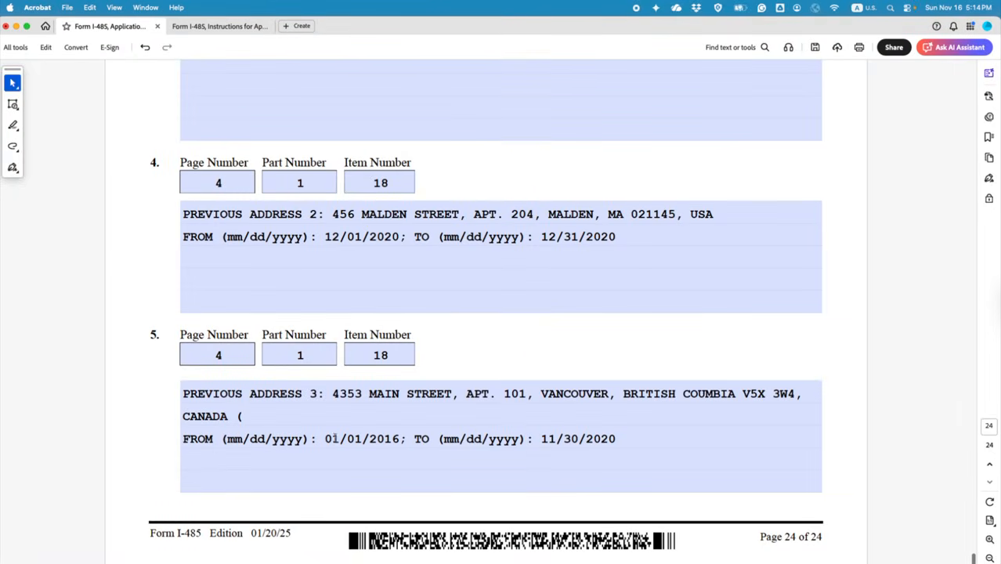
{"action": "left_click", "coordinate": [384, 440]}
{"action": "left_click", "coordinate": [563, 440]}
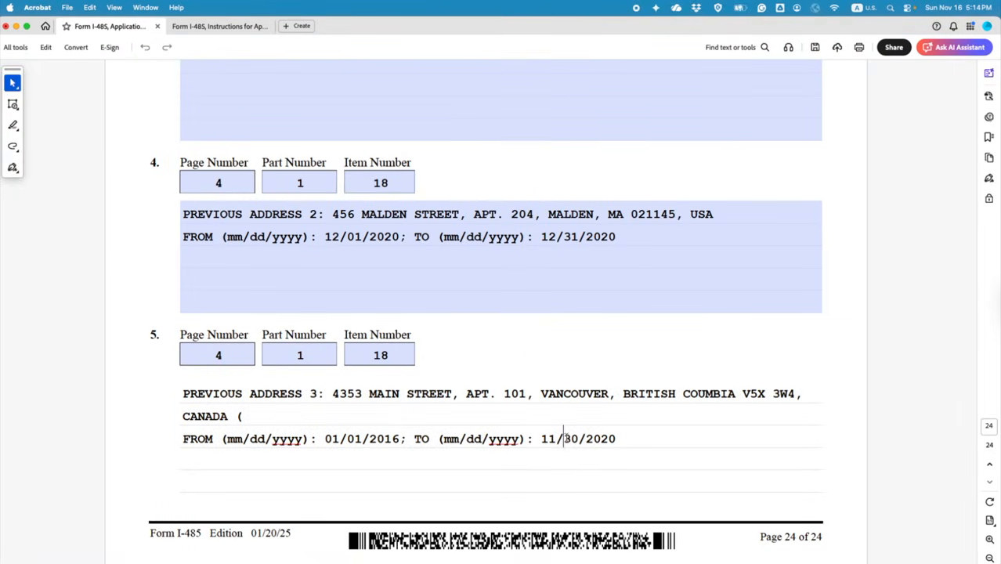
{"action": "left_click", "coordinate": [261, 419]}
{"action": "type", "text": "MOST RECENT "}
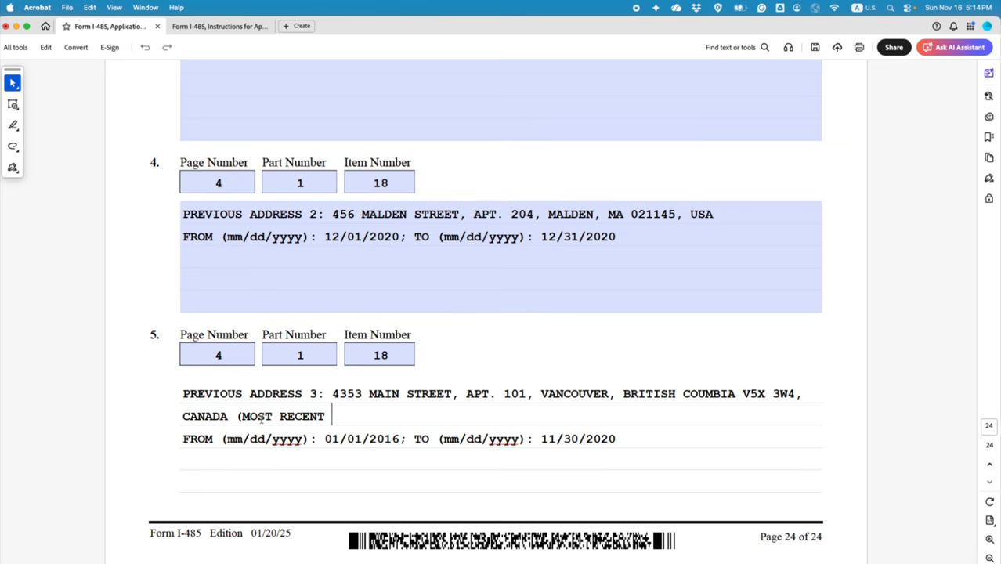
{"action": "type", "text": "ADDRESS "}
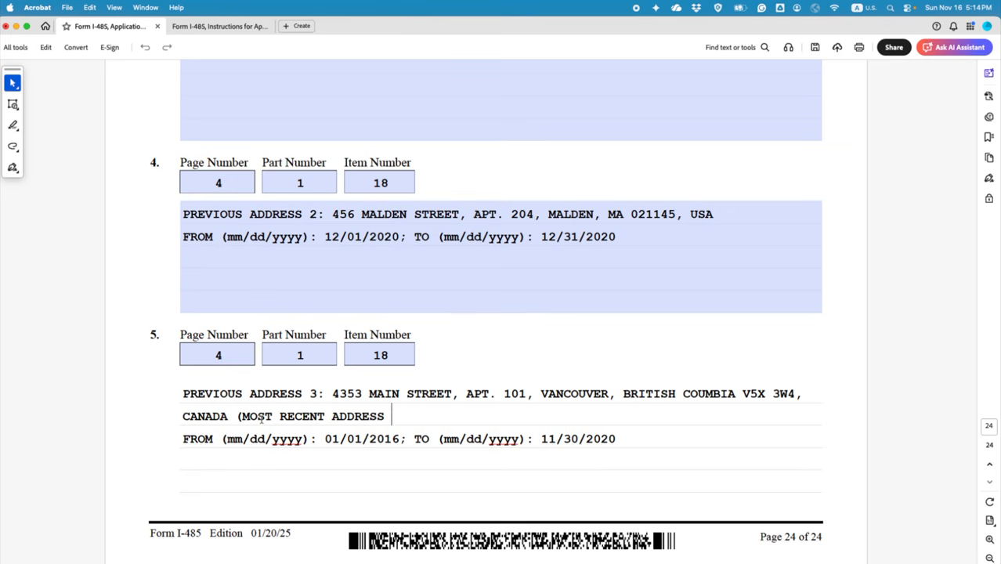
{"action": "type", "text": "OUTSIDE "}
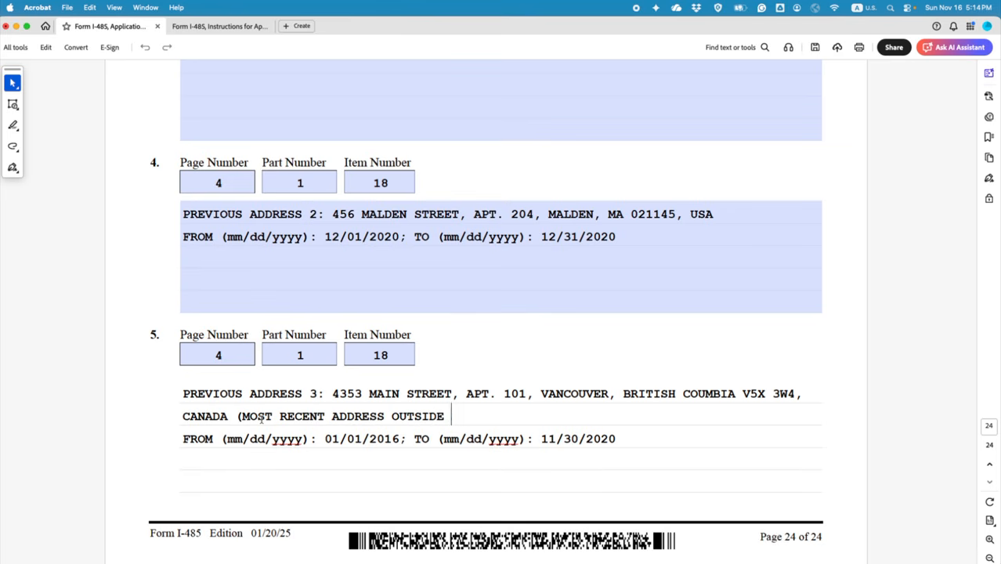
{"action": "type", "text": "THE USA)"}
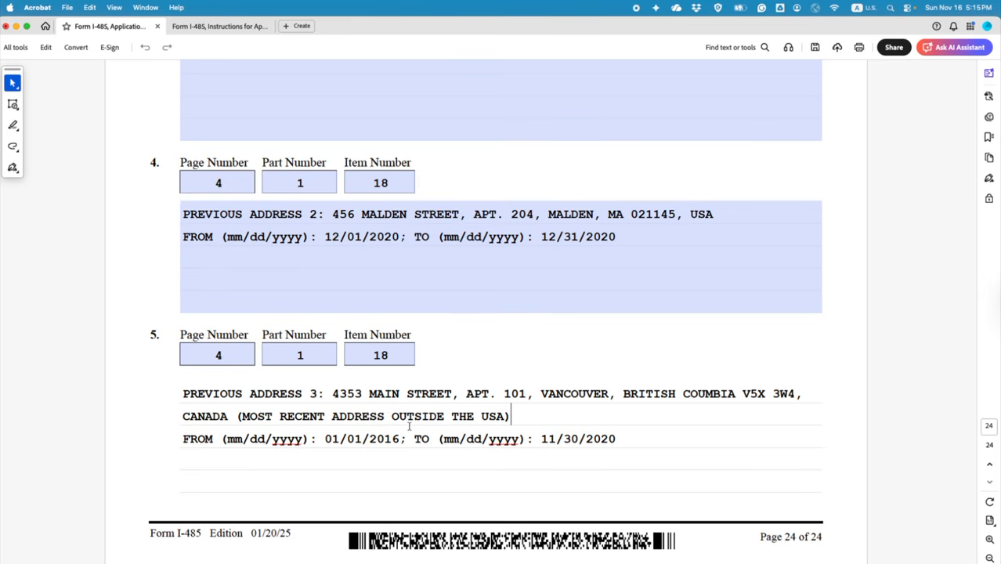
Step: Save the form and scroll back to page 4
{"action": "scroll", "coordinate": [930, 513], "scroll_direction": "up", "scroll_amount": 3}
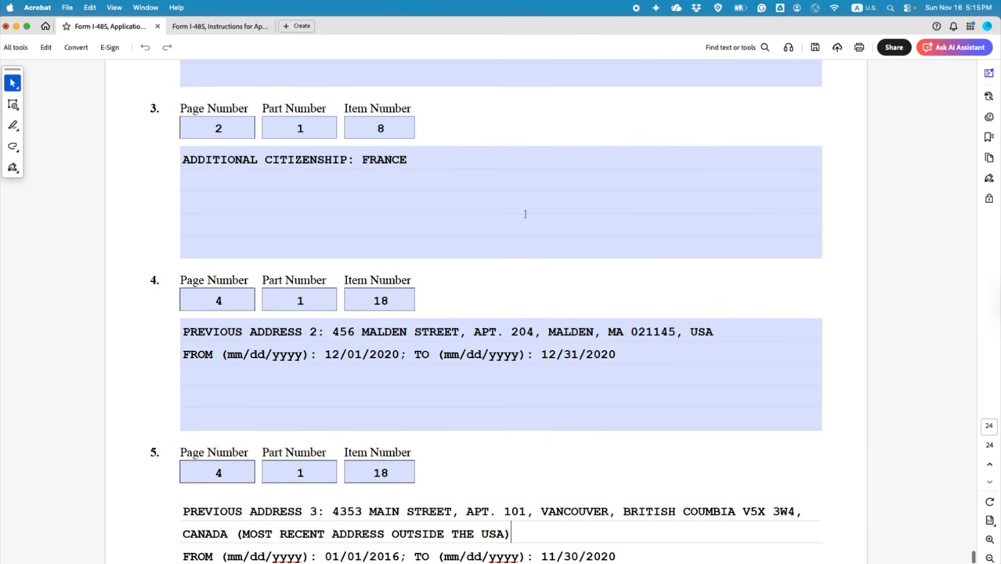
{"action": "left_click", "coordinate": [815, 49]}
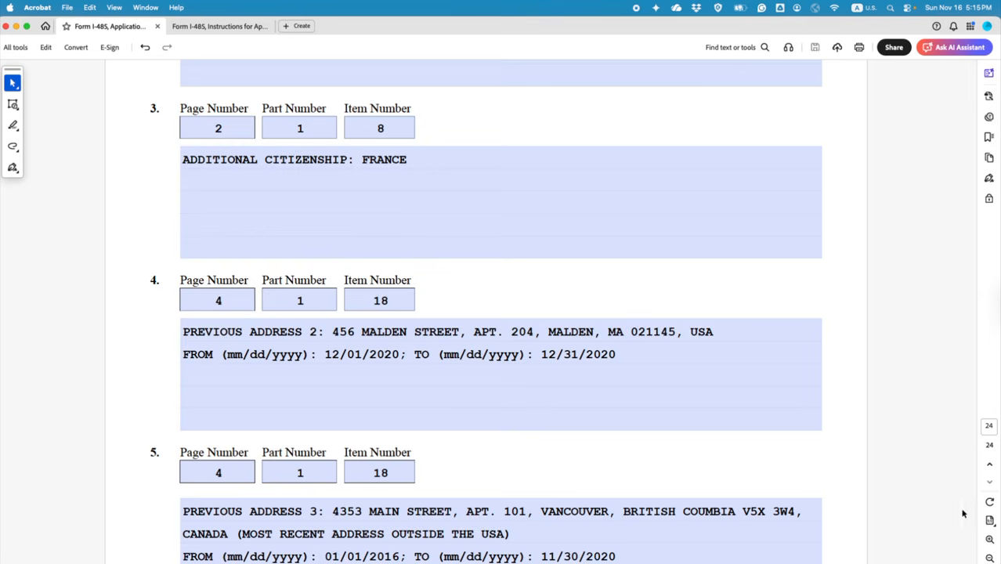
{"action": "scroll", "coordinate": [963, 550], "scroll_direction": "up", "scroll_amount": 2}
{"action": "left_click_drag", "start_coordinate": [971, 553], "coordinate": [921, 132]}
{"action": "scroll", "coordinate": [613, 270], "scroll_direction": "up", "scroll_amount": 1}
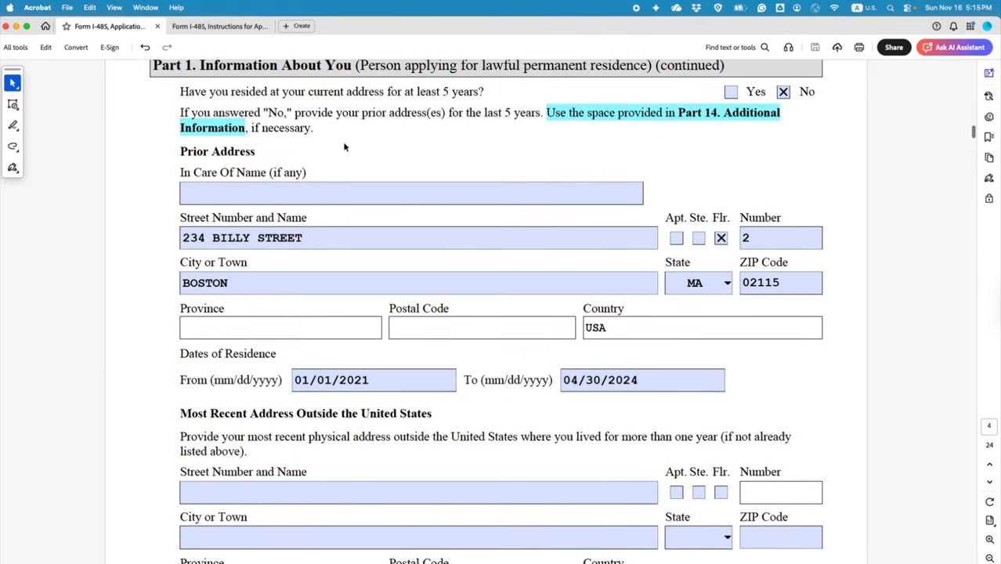
Step: Select and deselect the five-years question and the outside-US address labels to review them
{"action": "left_click_drag", "start_coordinate": [179, 91], "coordinate": [485, 93]}
{"action": "left_click", "coordinate": [434, 138]}
{"action": "scroll", "coordinate": [489, 129], "scroll_direction": "down", "scroll_amount": 5}
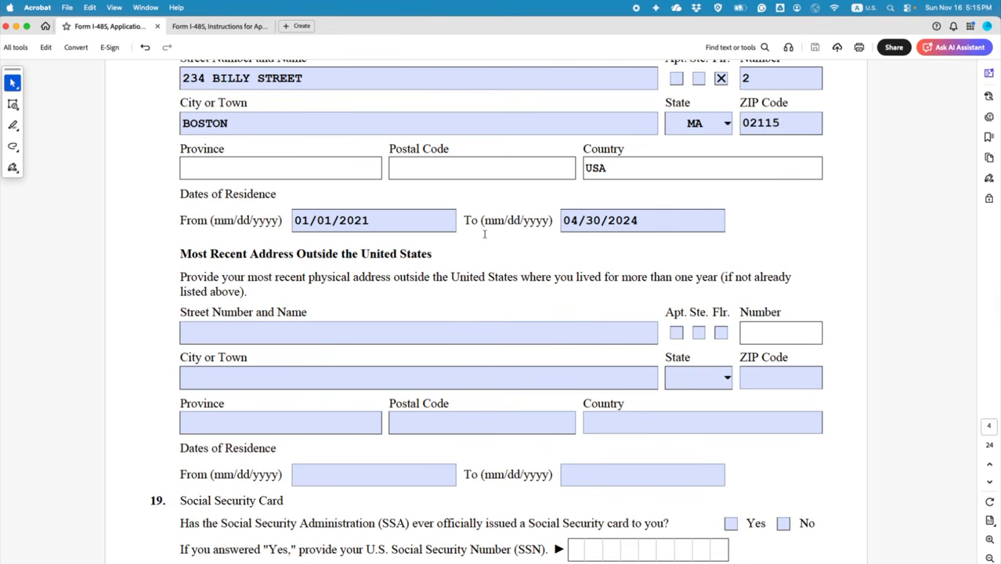
{"action": "left_click_drag", "start_coordinate": [181, 252], "coordinate": [305, 306]}
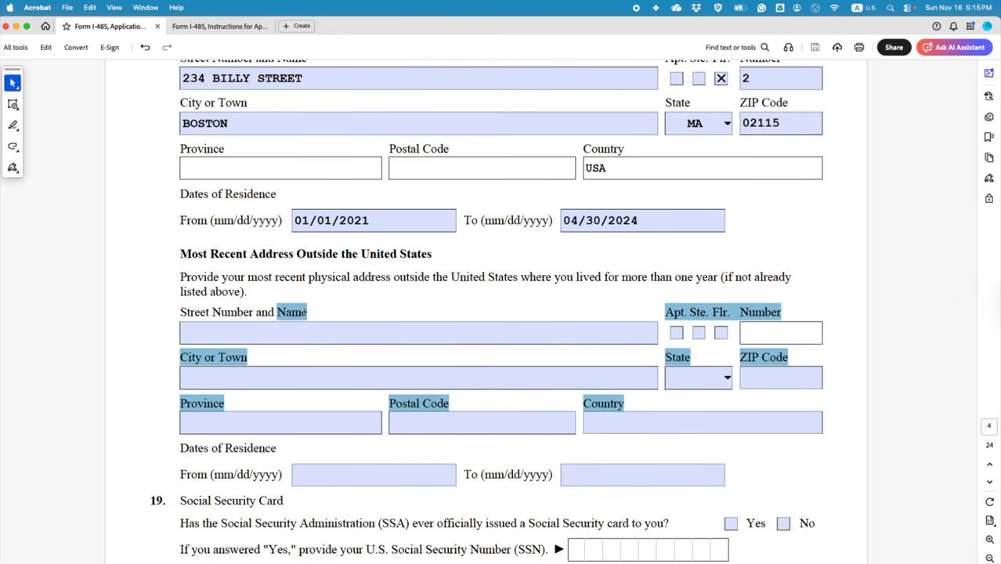
{"action": "left_click", "coordinate": [311, 311]}
Step: Highlight 'if not already listed above' in the outside-US address instruction
{"action": "left_click", "coordinate": [370, 334]}
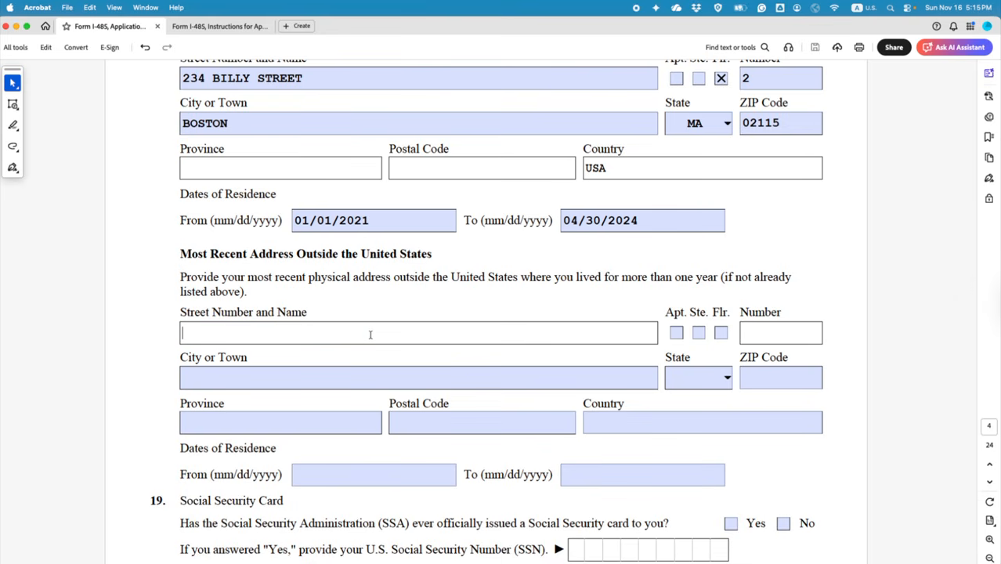
{"action": "left_click_drag", "start_coordinate": [182, 276], "coordinate": [241, 294]}
{"action": "left_click", "coordinate": [266, 313]}
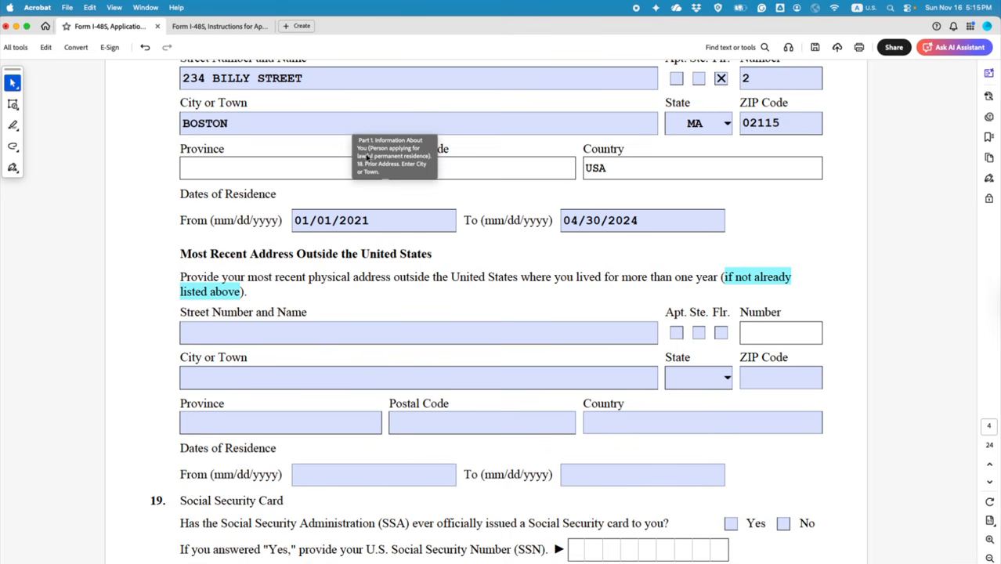
Step: Enter 'LISTED ABOVE IN PART 14' in the outside-US Street Number and Name field
{"action": "left_click", "coordinate": [370, 331]}
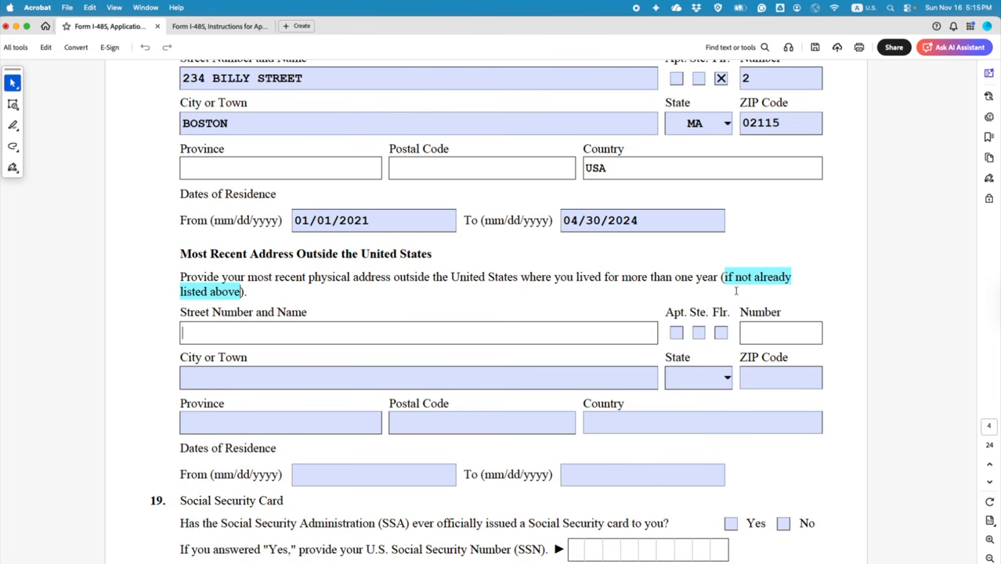
{"action": "scroll", "coordinate": [521, 261], "scroll_direction": "up", "scroll_amount": 5}
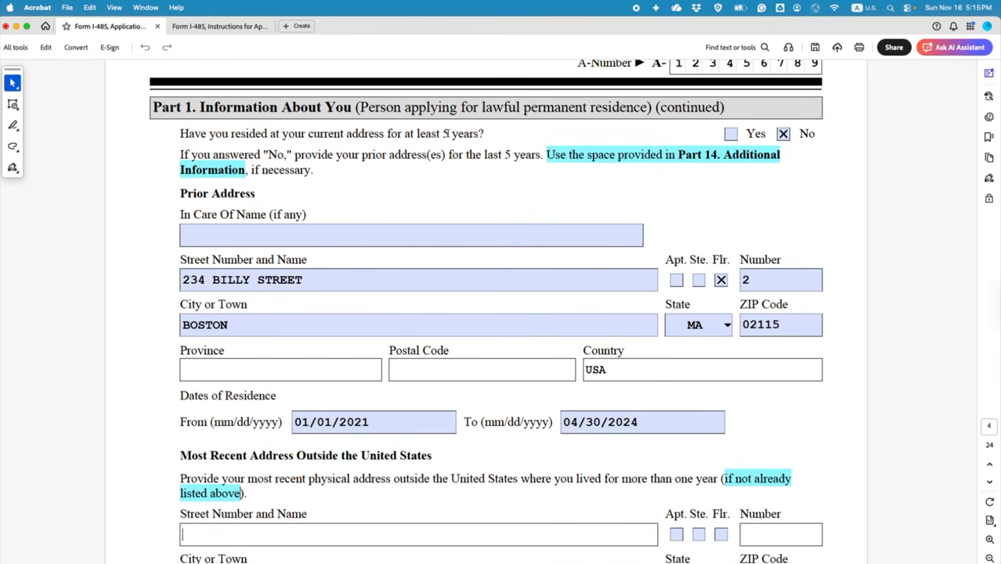
{"action": "scroll", "coordinate": [462, 211], "scroll_direction": "down", "scroll_amount": 6}
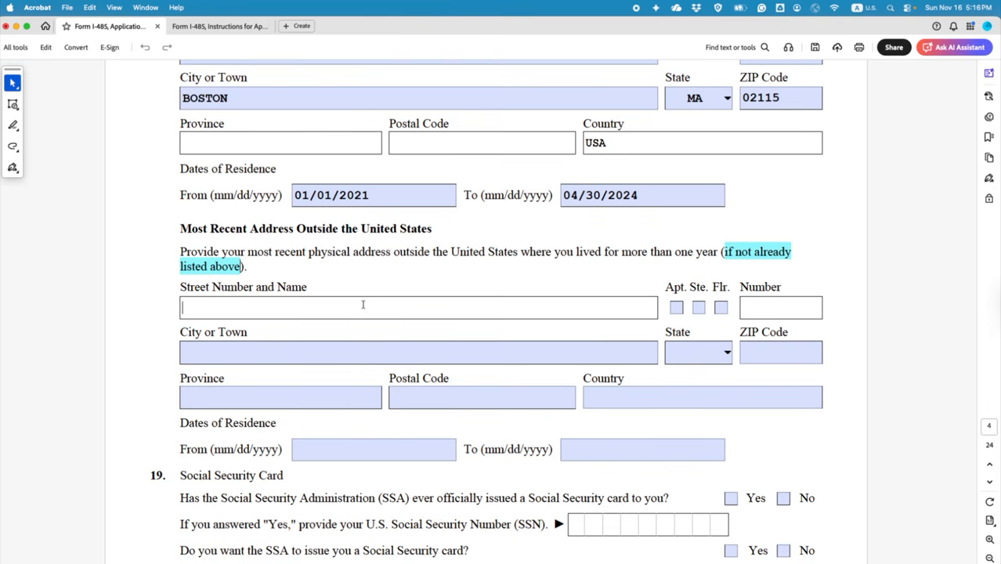
{"action": "type", "text": "LIT"}
{"action": "type", "text": "T"}
{"action": "type", "text": "ED ABOVE"}
{"action": "type", "text": " I"}
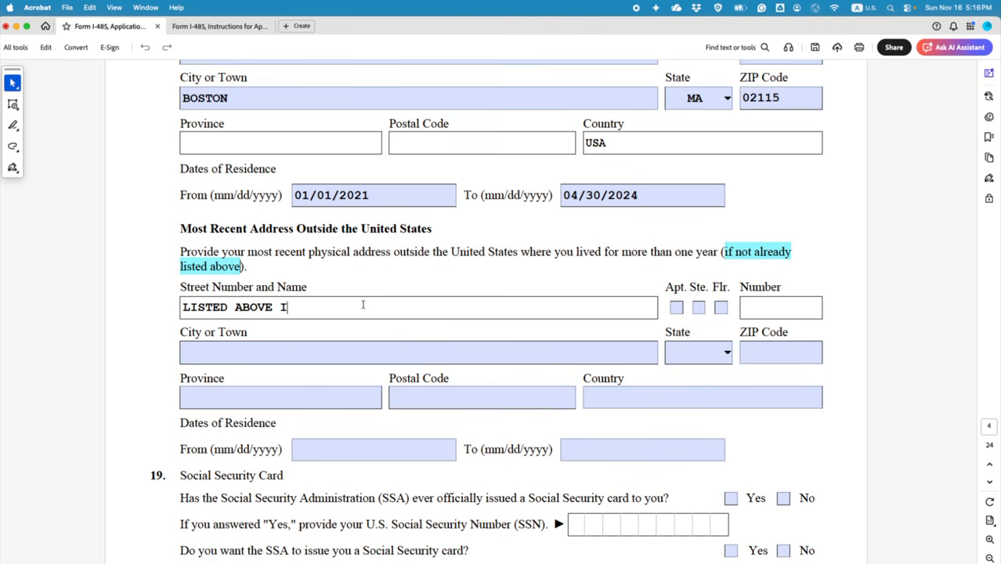
{"action": "type", "text": "N PART 14"}
{"action": "left_click", "coordinate": [177, 285]}
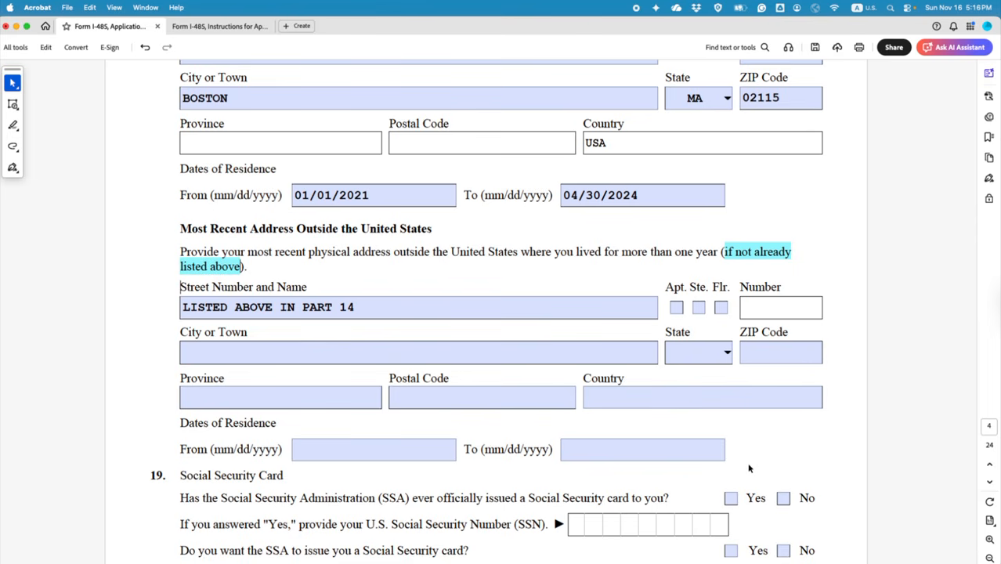
{"action": "scroll", "coordinate": [748, 469], "scroll_direction": "up", "scroll_amount": 5}
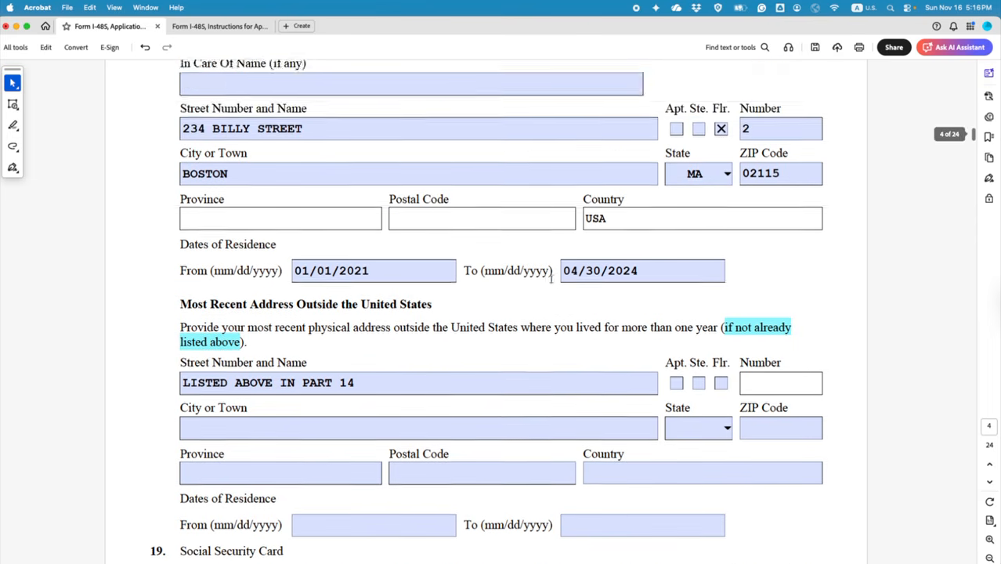
{"action": "scroll", "coordinate": [551, 279], "scroll_direction": "up", "scroll_amount": 2}
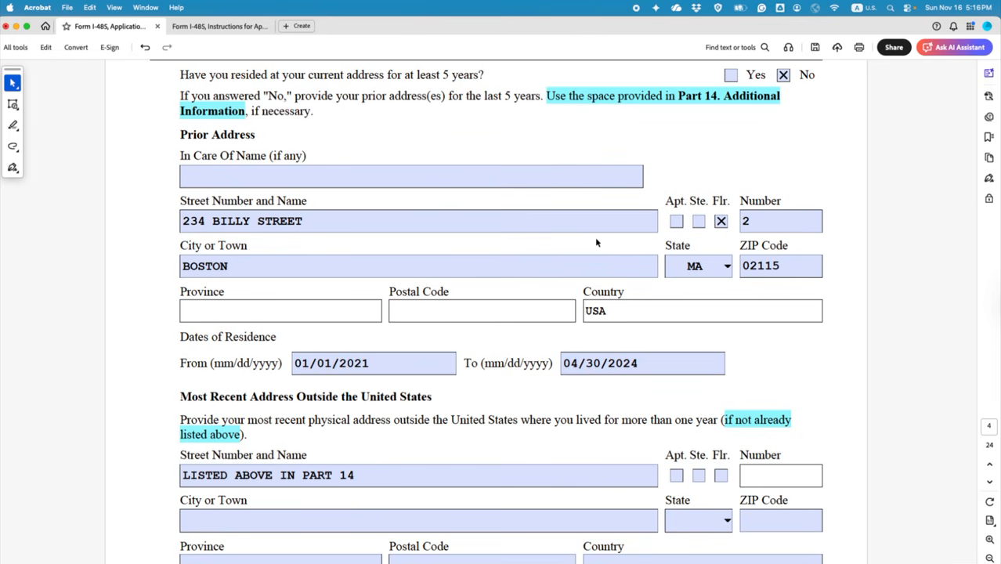
{"action": "scroll", "coordinate": [595, 253], "scroll_direction": "down", "scroll_amount": 5}
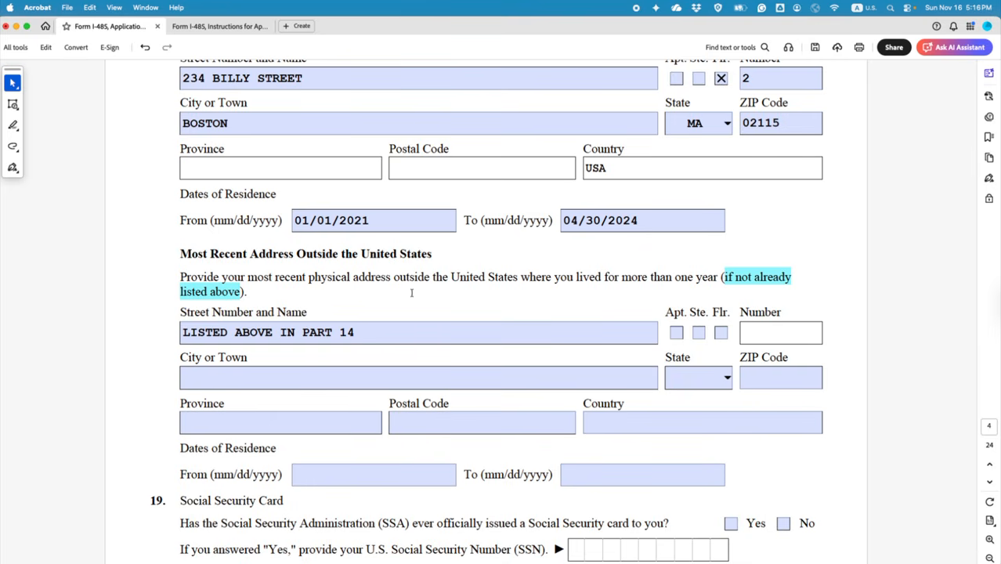
Step: Add a red text note saying those living in the USA over 5 years must fill out below
{"action": "left_click", "coordinate": [13, 104]}
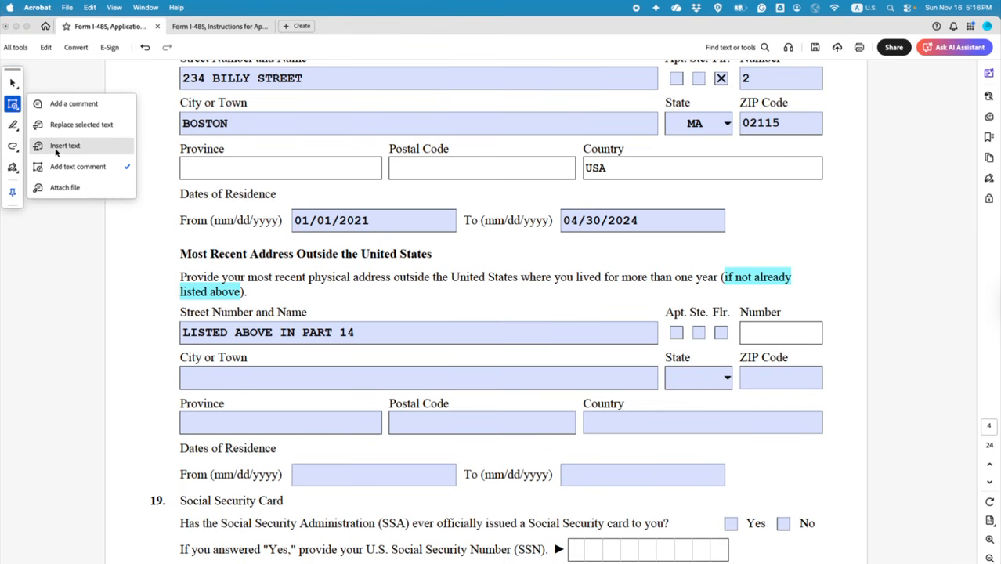
{"action": "left_click", "coordinate": [63, 166]}
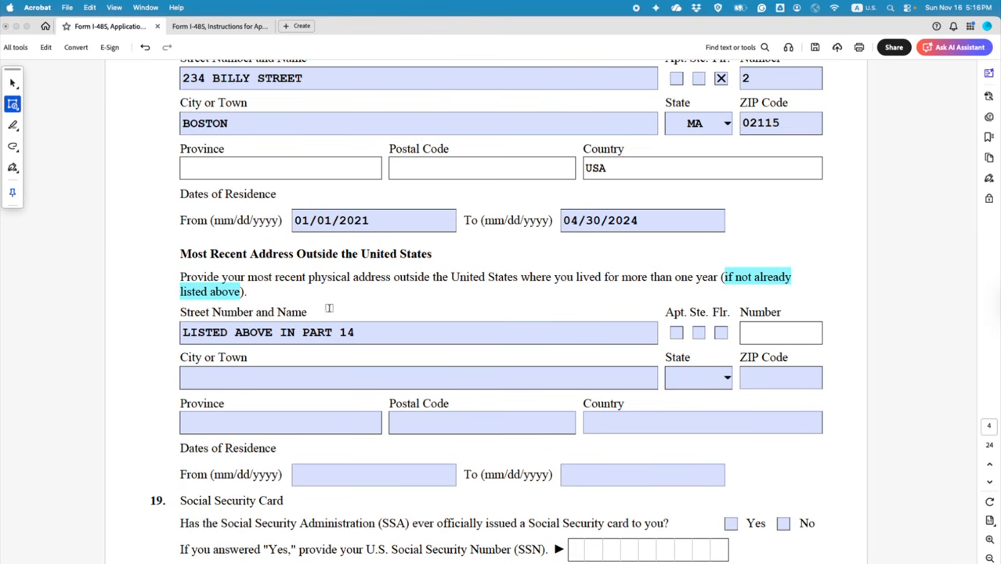
{"action": "left_click", "coordinate": [265, 296]}
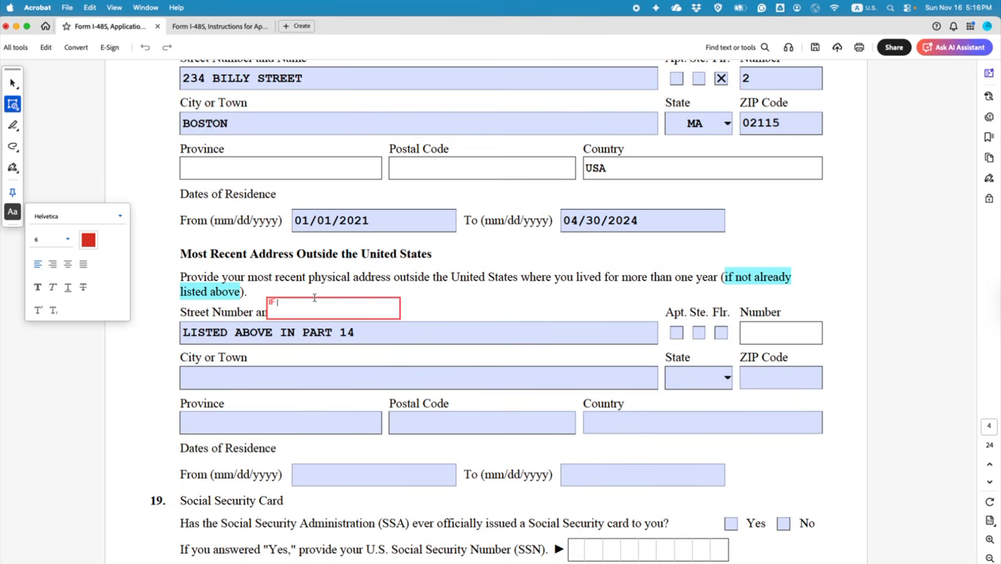
{"action": "type", "text": "IF YOU ARE C"}
{"action": "key", "text": "BackSpace"}
{"action": "key", "text": "BackSpace"}
{"action": "key", "text": "BackSpace"}
{"action": "type", "text": "HAVE BEEN LIVING IN THE"}
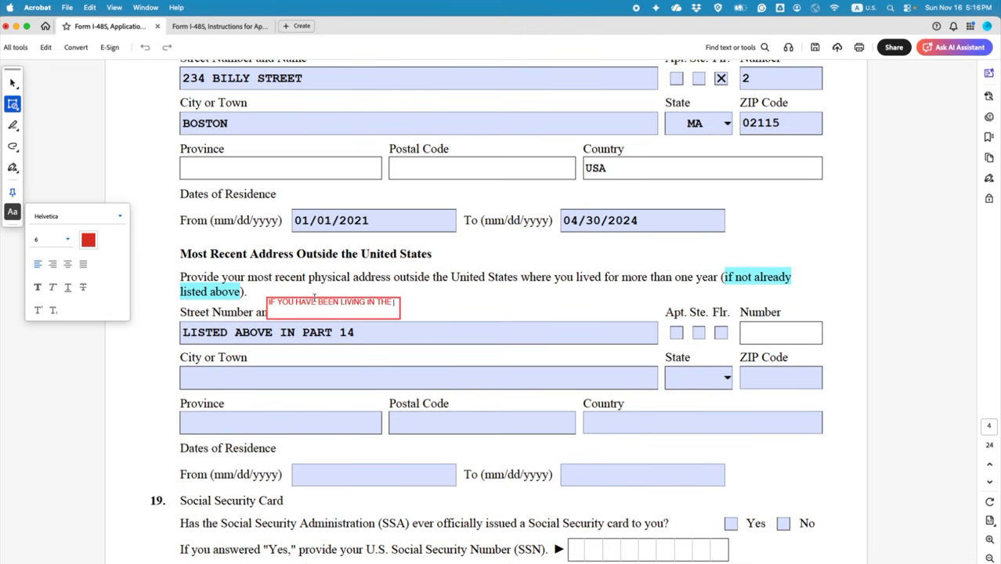
{"action": "type", "text": " USA FR"}
{"action": "key", "text": "BackSpace"}
{"action": "type", "text": "OR MORE THAN "}
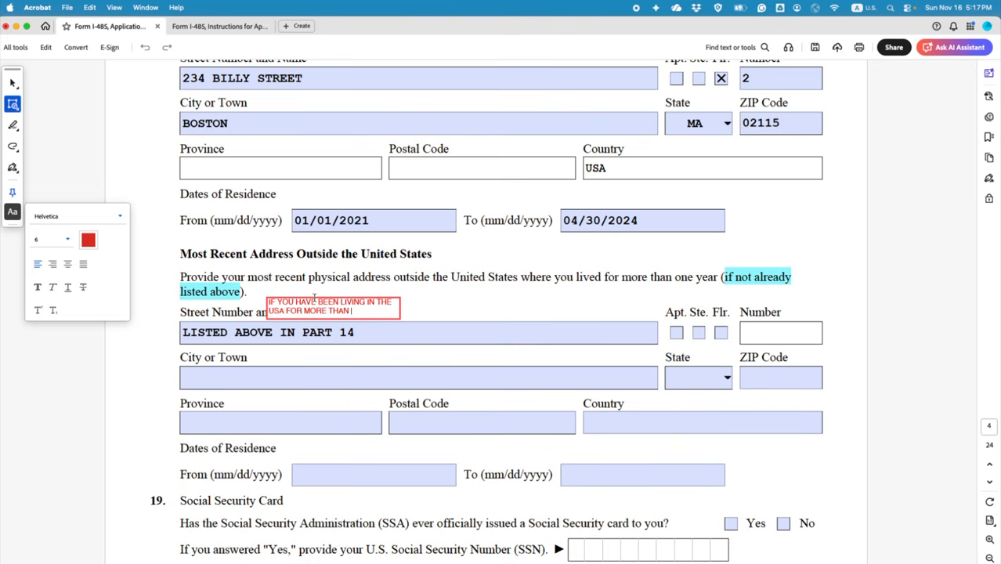
{"action": "type", "text": "5 YEARS, YOU HAVE "}
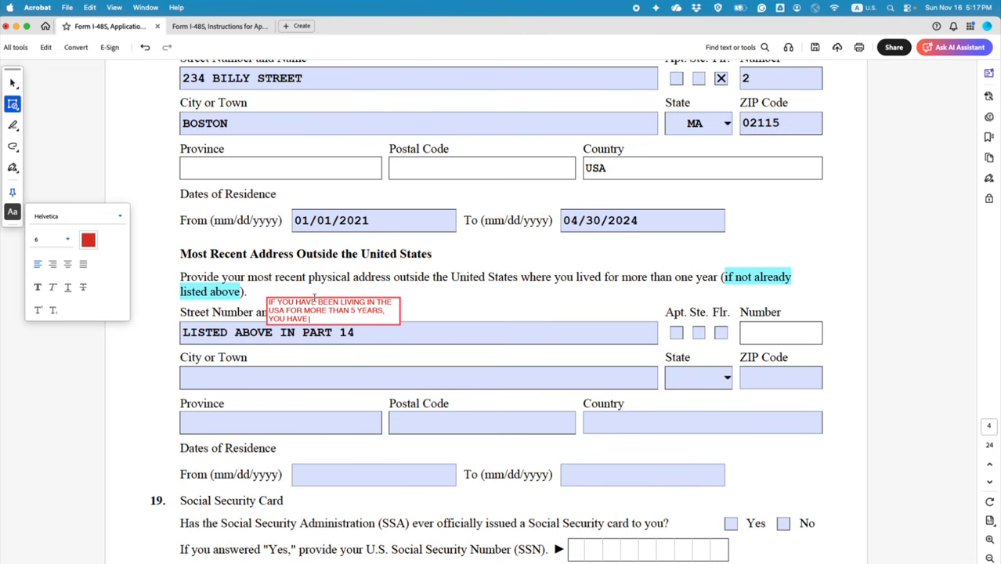
{"action": "type", "text": "TO FILL OUT BELOW"}
{"action": "left_click", "coordinate": [13, 83]}
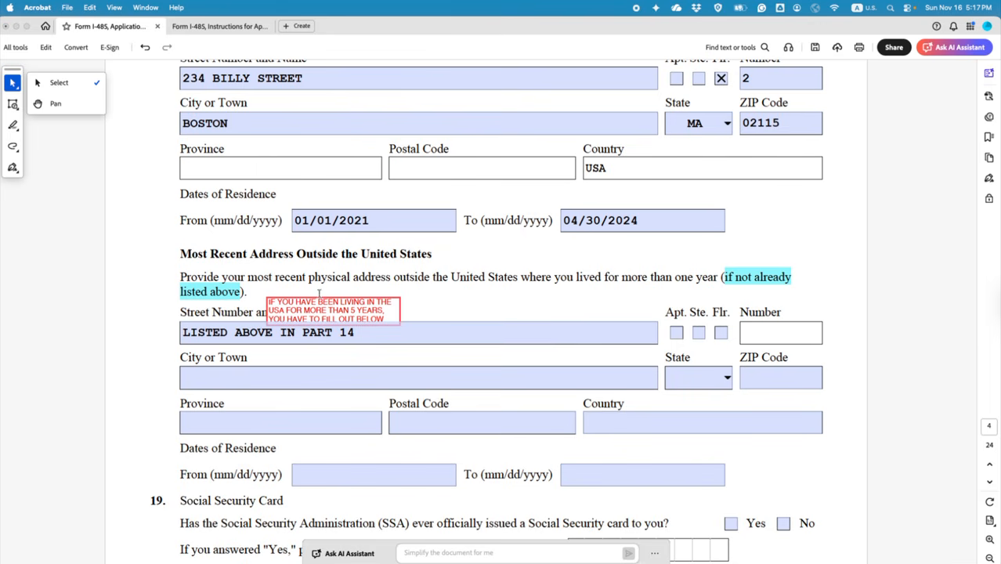
Step: Move the red note beside the Street Number and Name label and deselect it
{"action": "left_click_drag", "start_coordinate": [319, 302], "coordinate": [322, 292]}
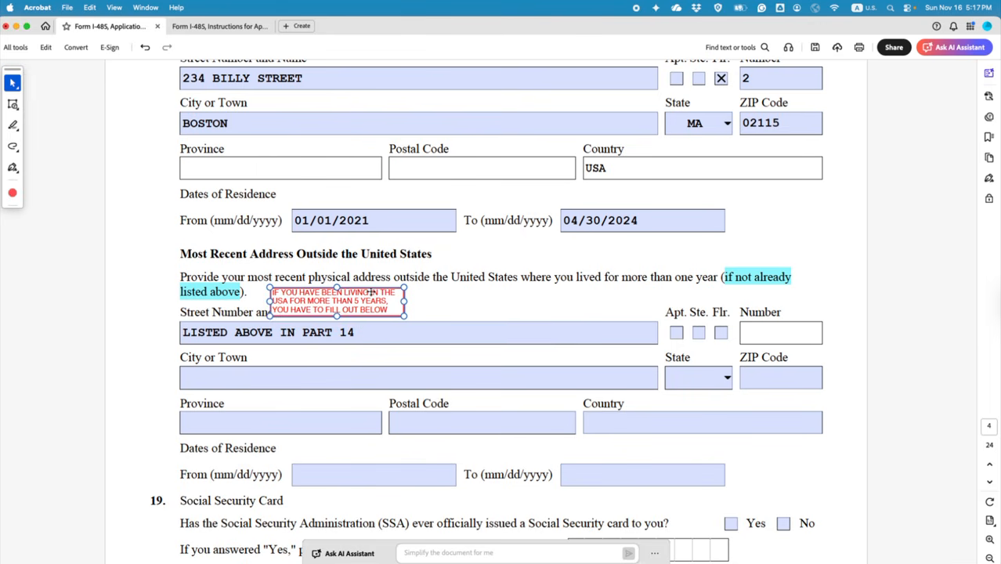
{"action": "left_click_drag", "start_coordinate": [382, 287], "coordinate": [452, 287]}
{"action": "left_click", "coordinate": [459, 332]}
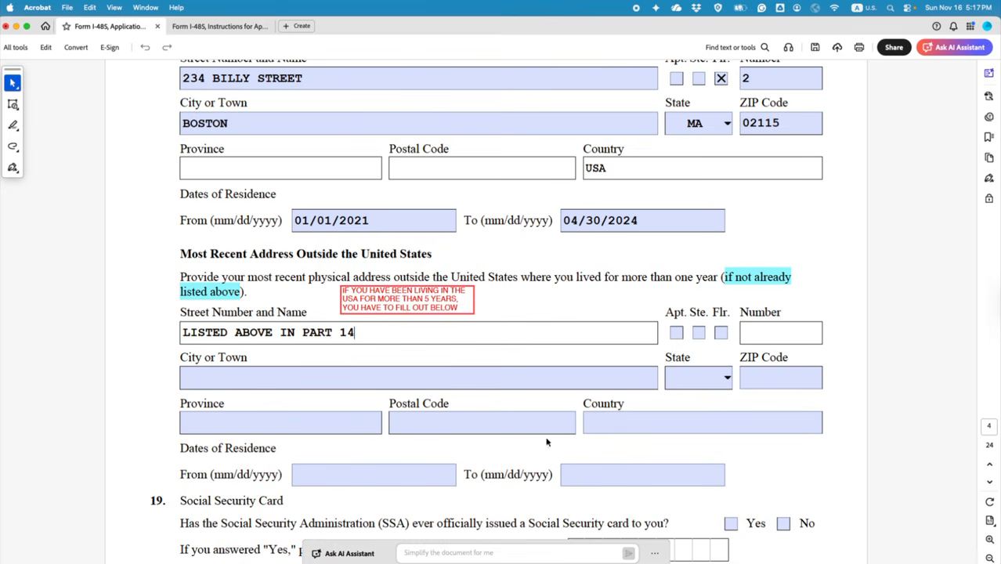
{"action": "scroll", "coordinate": [512, 296], "scroll_direction": "up", "scroll_amount": 3}
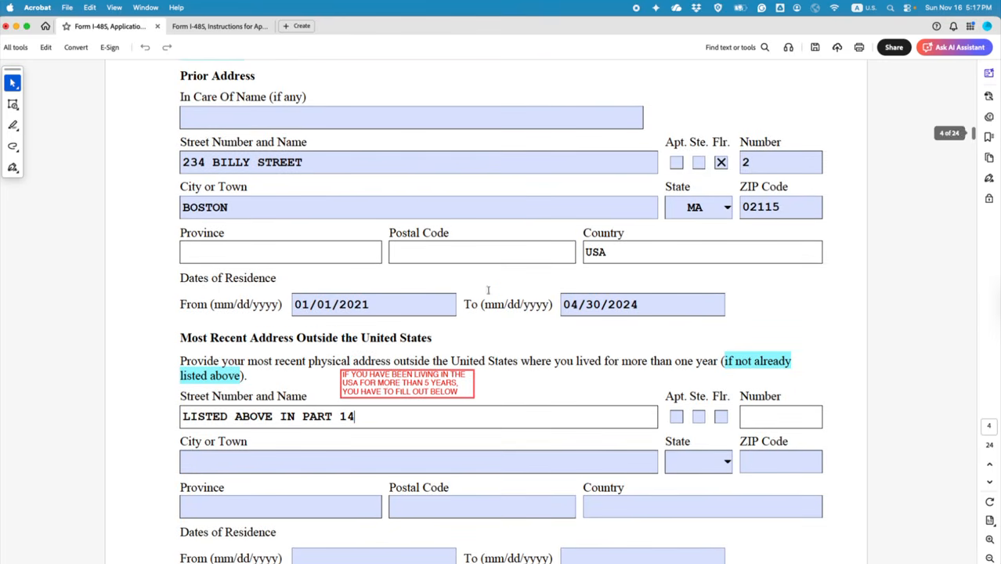
{"action": "scroll", "coordinate": [488, 269], "scroll_direction": "up", "scroll_amount": 1}
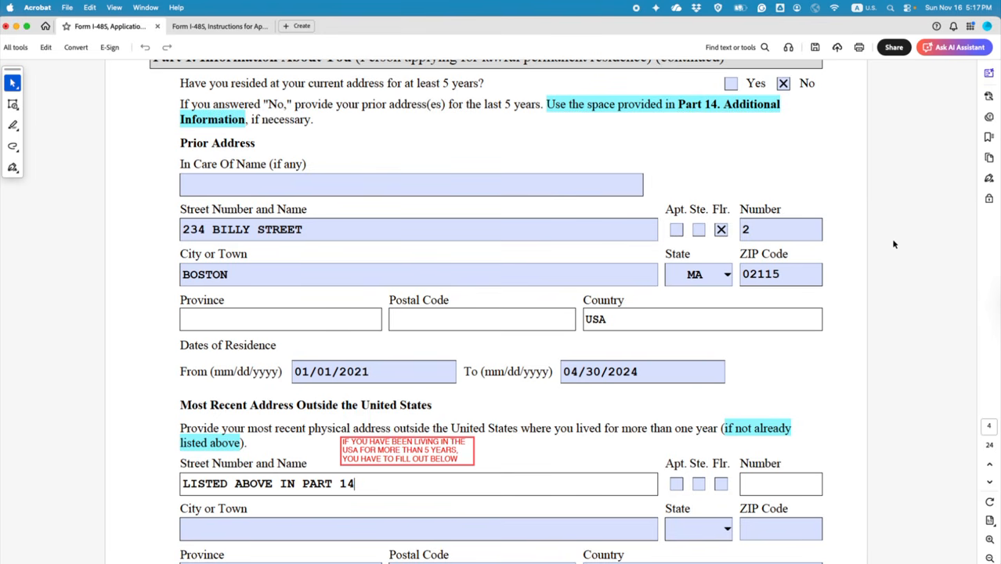
{"action": "scroll", "coordinate": [893, 244], "scroll_direction": "down", "scroll_amount": 4}
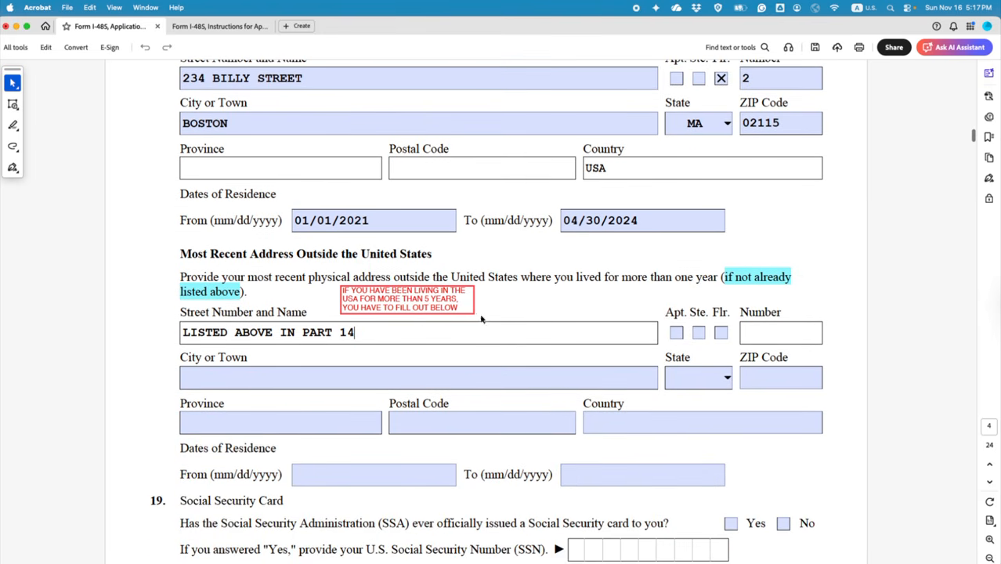
{"action": "left_click_drag", "start_coordinate": [183, 332], "coordinate": [362, 332]}
{"action": "left_click", "coordinate": [374, 350]}
{"action": "scroll", "coordinate": [374, 349], "scroll_direction": "down", "scroll_amount": 4}
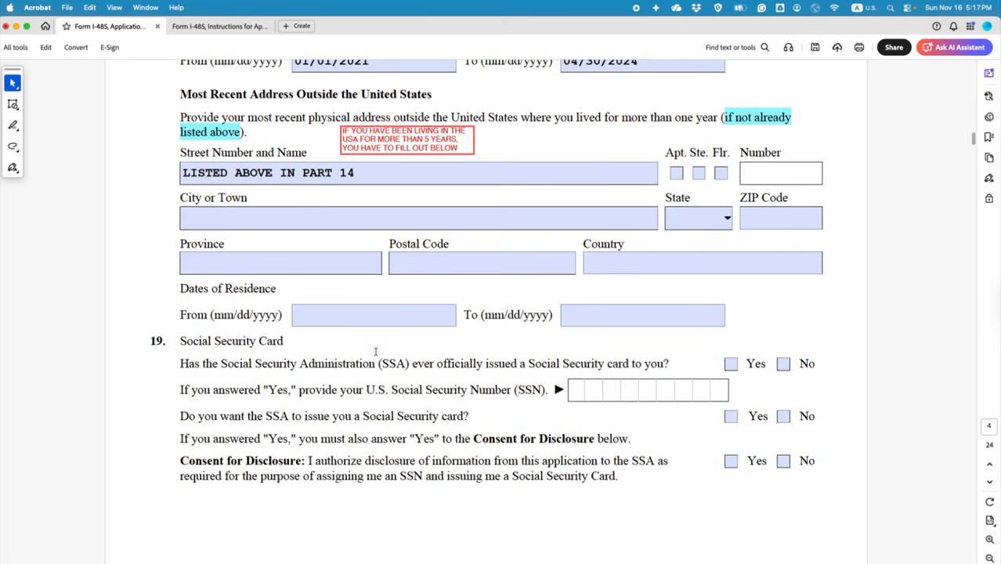
Step: Answer Yes to the SSA card question, enter a sample Social Security Number, then switch to the browser
{"action": "scroll", "coordinate": [380, 352], "scroll_direction": "down", "scroll_amount": 4}
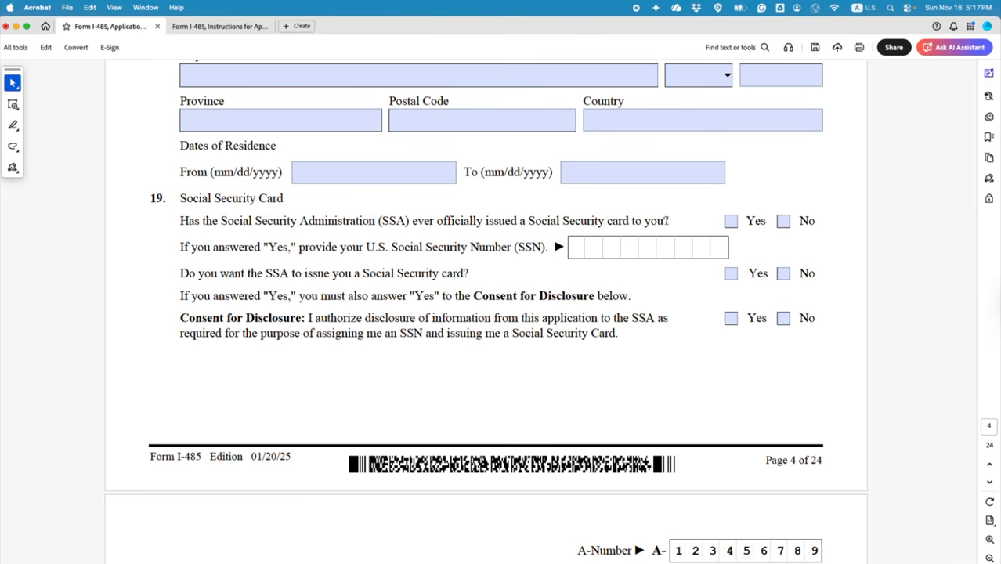
{"action": "left_click", "coordinate": [730, 221]}
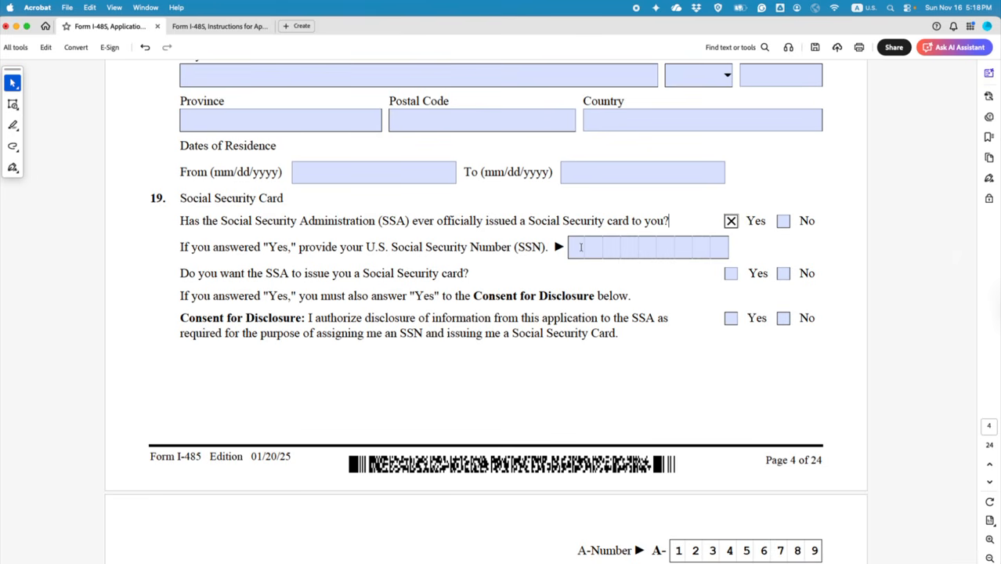
{"action": "left_click", "coordinate": [581, 247]}
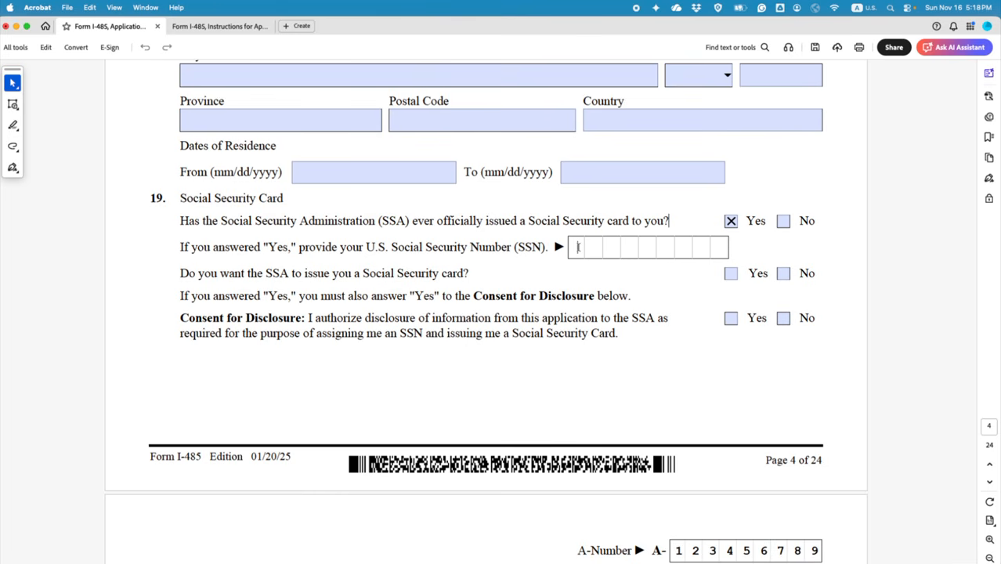
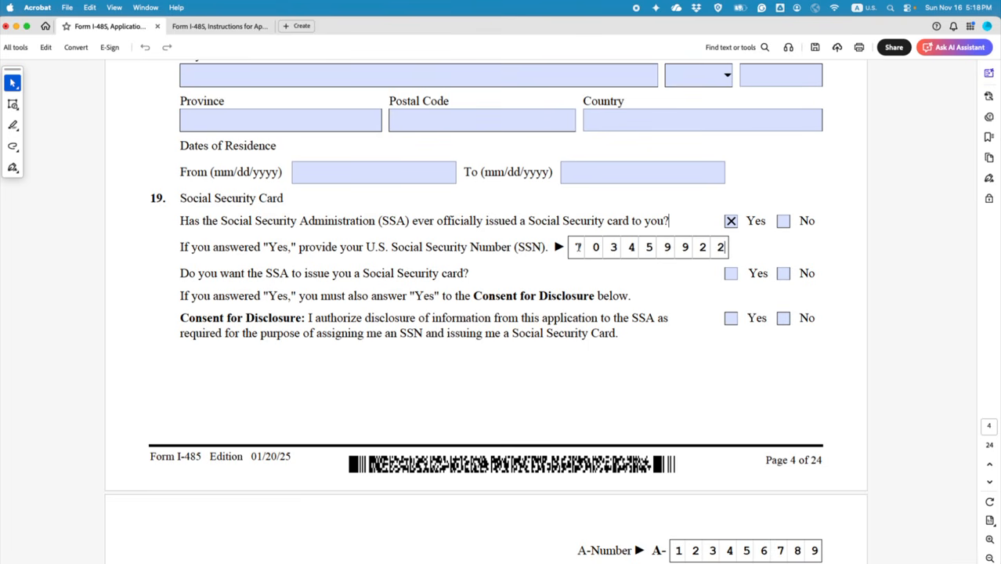
{"action": "left_click", "coordinate": [525, 260]}
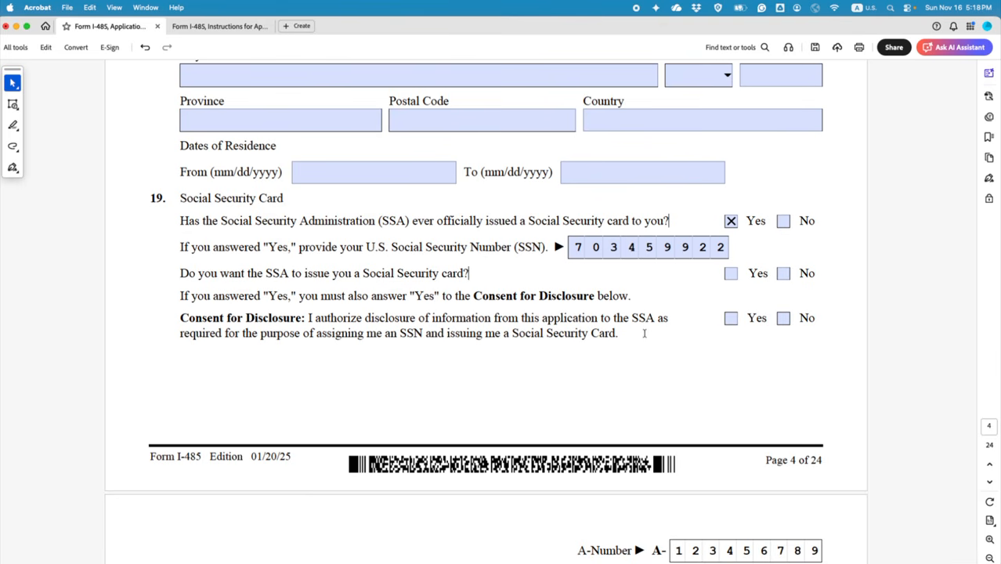
{"action": "key", "text": "ctrl+Right"}
{"action": "left_click", "coordinate": [477, 11]}
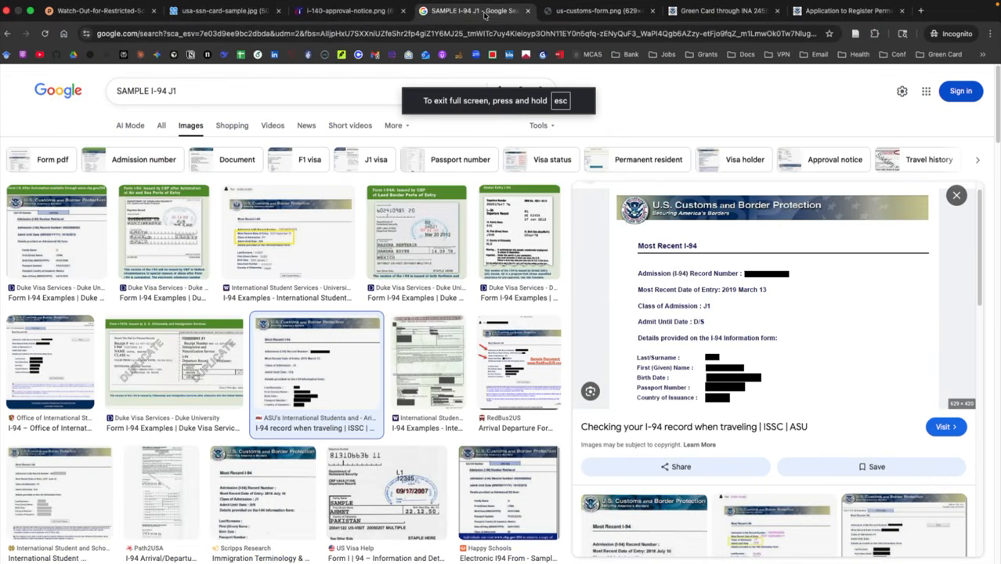
Step: Compare the plain and work-only sample Social Security cards in Chrome, then return to Acrobat
{"action": "left_click", "coordinate": [350, 12]}
{"action": "left_click", "coordinate": [234, 14]}
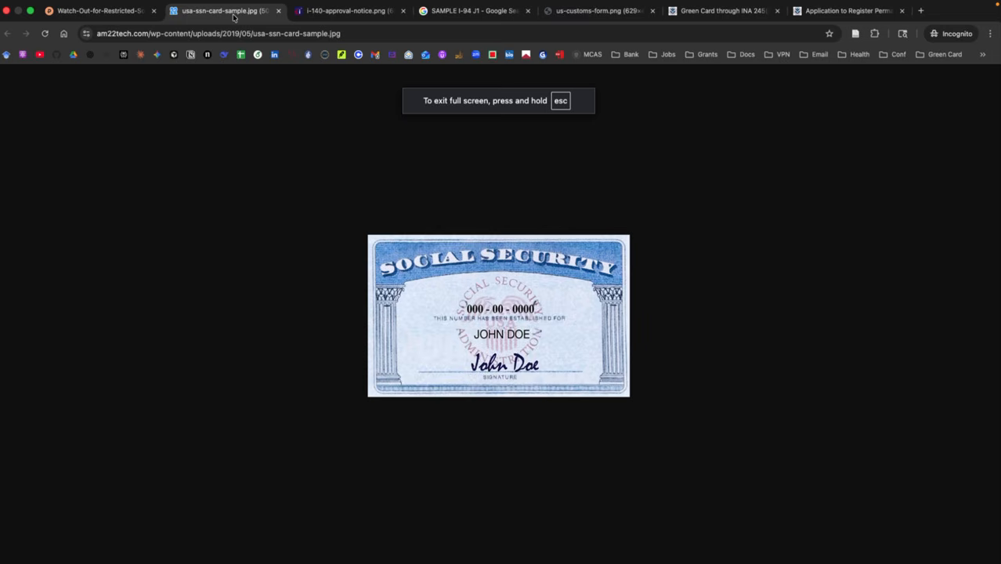
{"action": "left_click", "coordinate": [98, 11]}
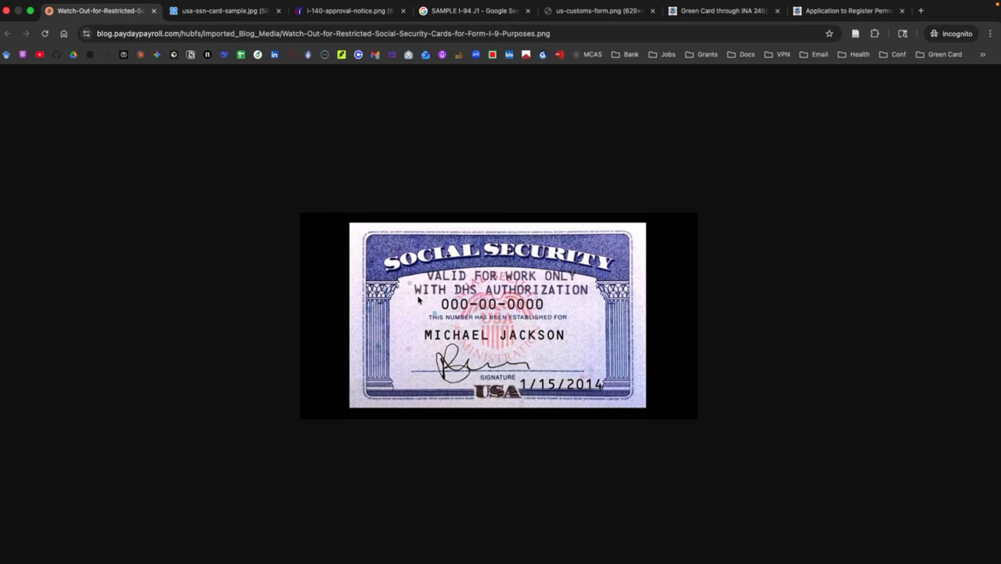
{"action": "left_click", "coordinate": [208, 12]}
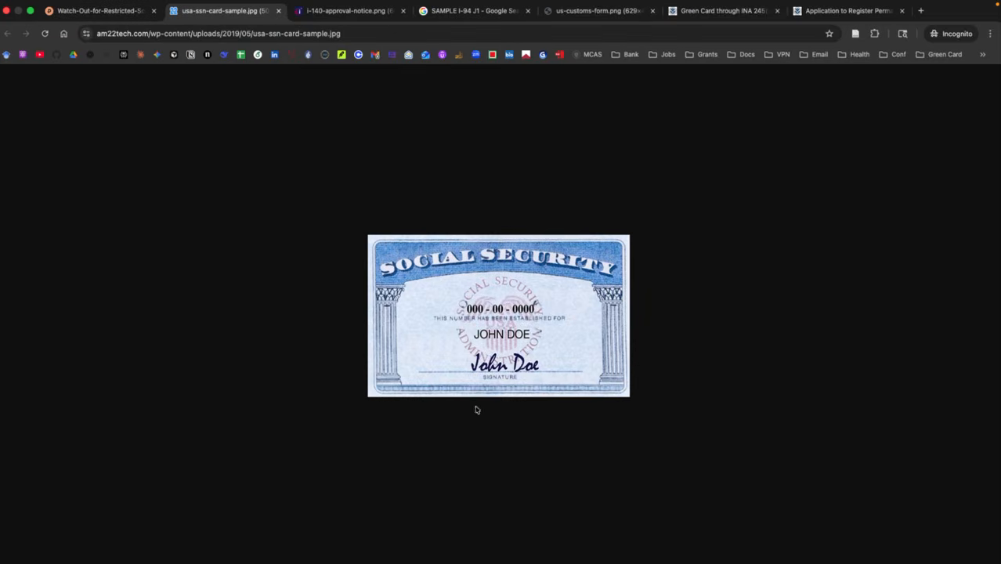
{"action": "left_click", "coordinate": [101, 26]}
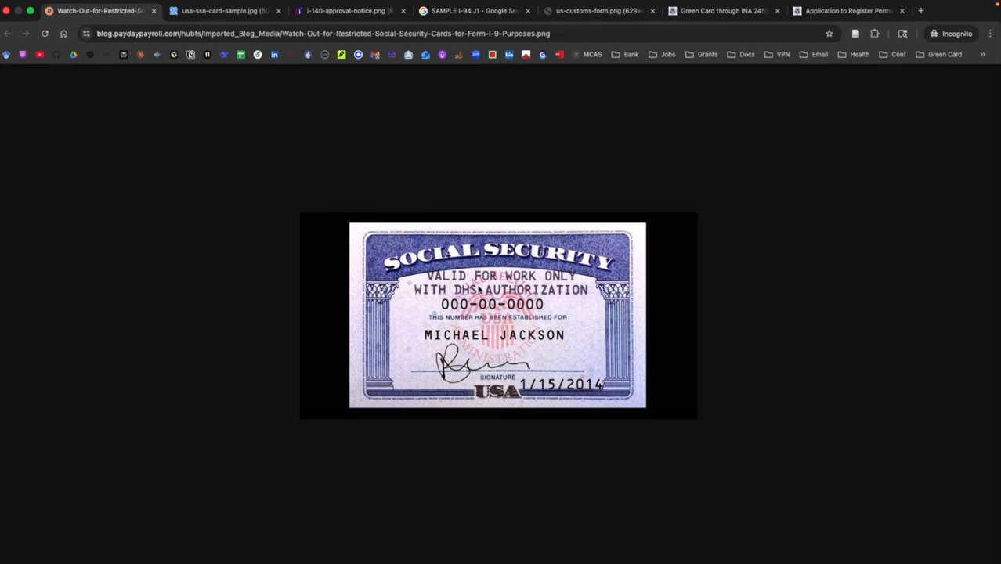
{"action": "key", "text": "ctrl+Left"}
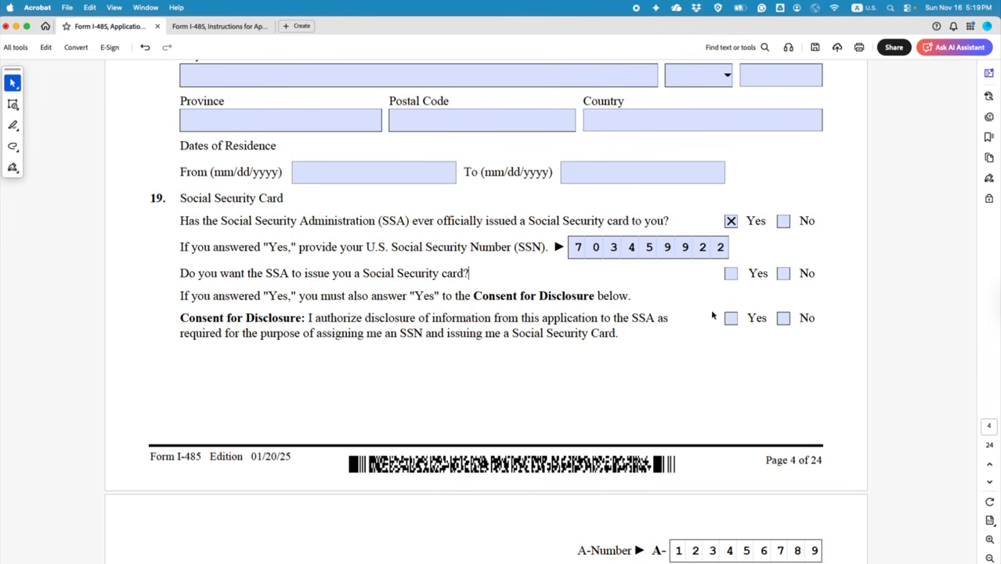
{"action": "key", "text": "ctrl+Right"}
{"action": "key", "text": "ctrl+Left"}
Step: Answer Yes to having the SSA issue a card and to the Consent for Disclosure
{"action": "left_click", "coordinate": [728, 274]}
{"action": "key", "text": "ctrl+Right"}
{"action": "left_click", "coordinate": [199, 11]}
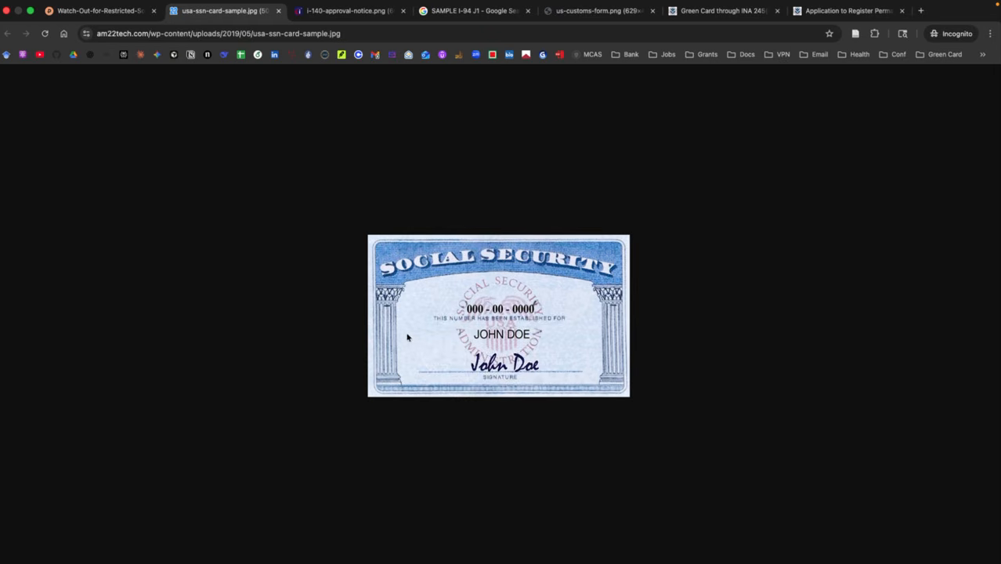
{"action": "left_click", "coordinate": [118, 11]}
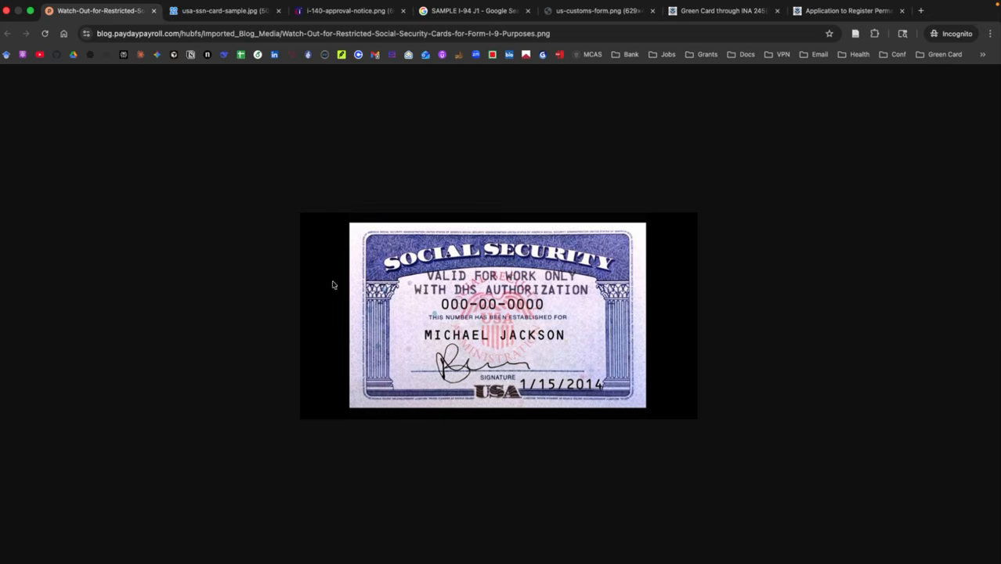
{"action": "key", "text": "ctrl+Left"}
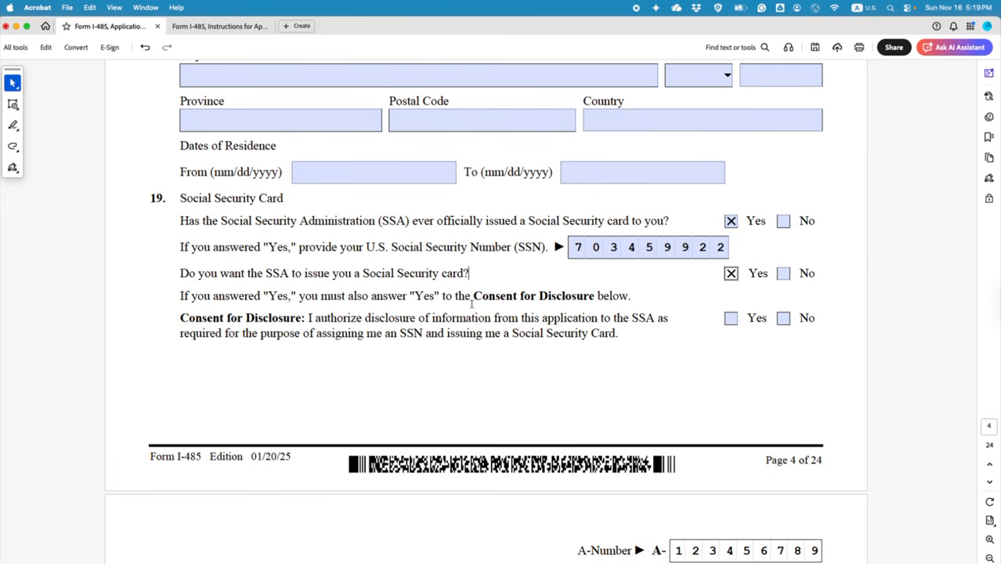
{"action": "left_click", "coordinate": [729, 319]}
Step: Answer No to Part 2 question 1 about proceedings before the EOIR
{"action": "scroll", "coordinate": [494, 362], "scroll_direction": "down", "scroll_amount": 10}
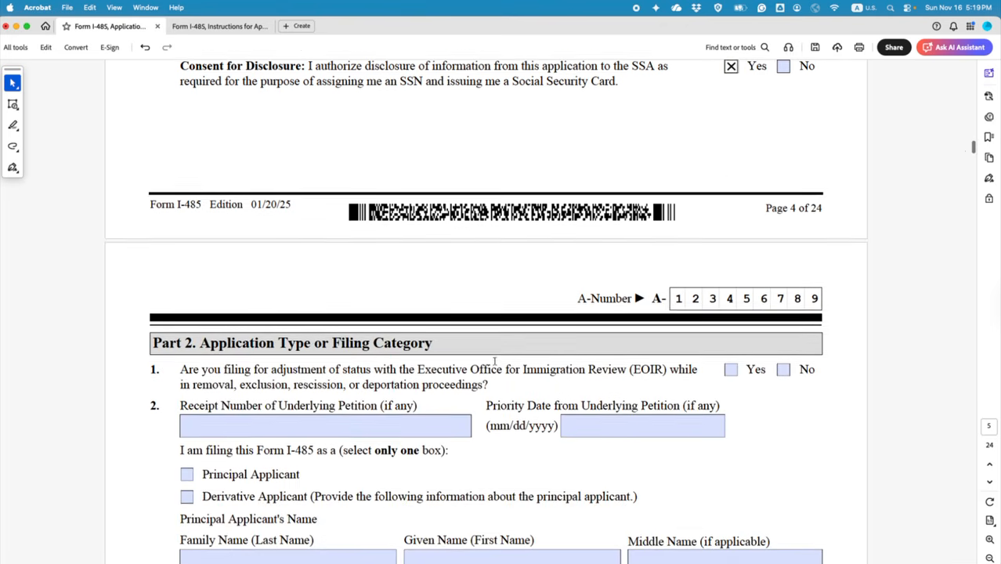
{"action": "scroll", "coordinate": [494, 359], "scroll_direction": "down", "scroll_amount": 3}
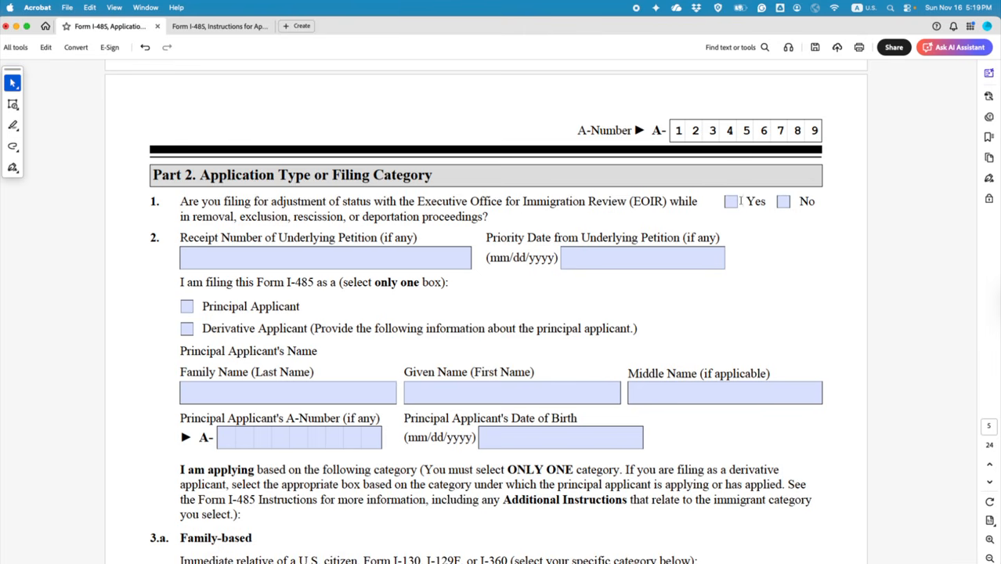
{"action": "left_click", "coordinate": [782, 202]}
{"action": "left_click_drag", "start_coordinate": [490, 217], "coordinate": [460, 201]}
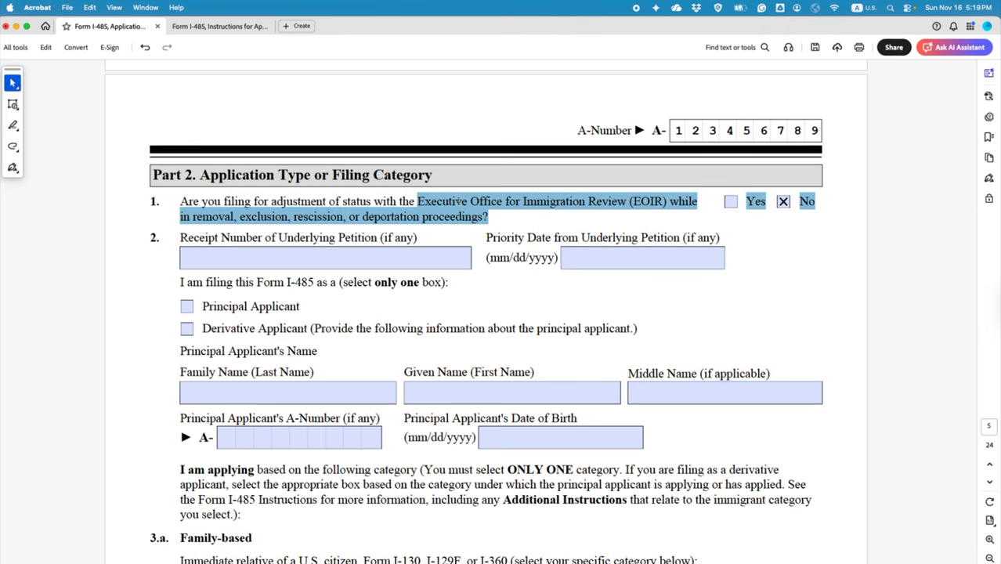
{"action": "left_click", "coordinate": [784, 238]}
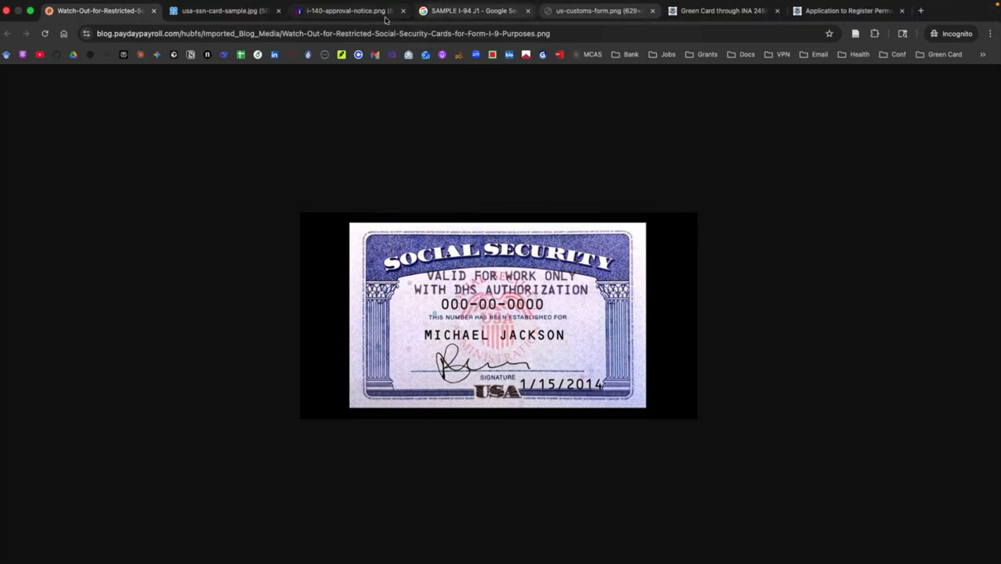
Step: Copy the sample approval notice's receipt number into Part 2's Receipt Number field
{"action": "left_click", "coordinate": [365, 15]}
{"action": "scroll", "coordinate": [644, 268], "scroll_direction": "right", "scroll_amount": 3}
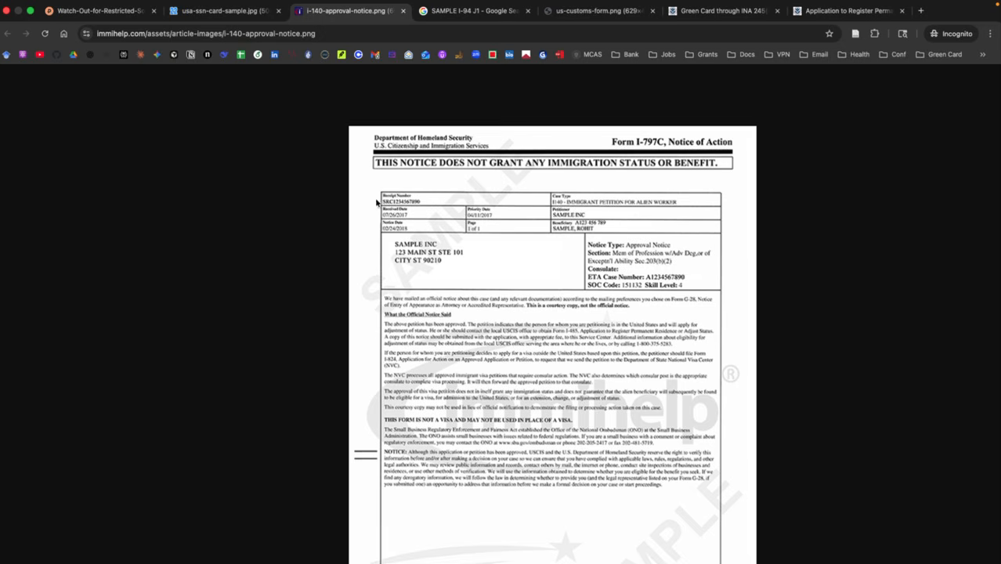
{"action": "key", "text": "ctrl+Left"}
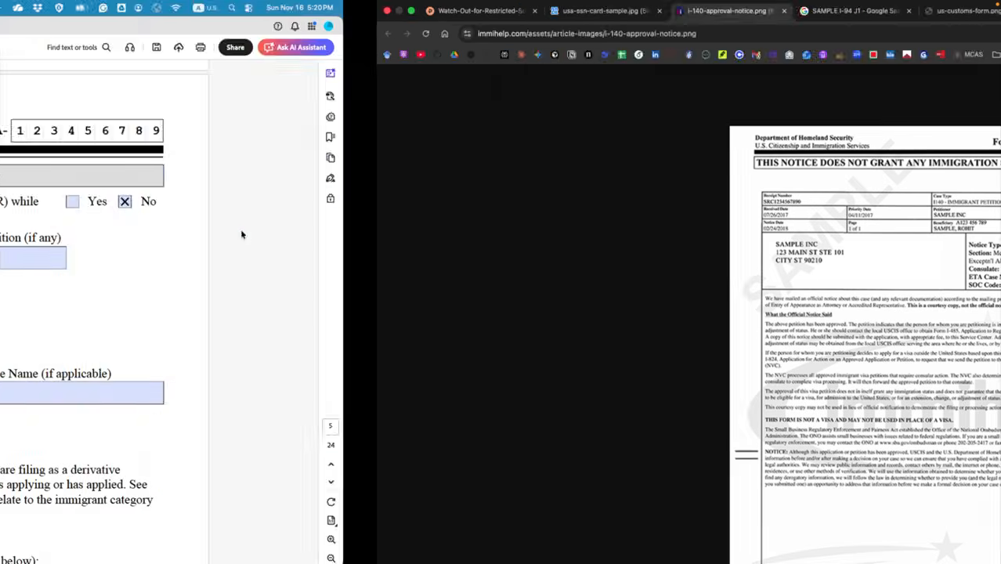
{"action": "left_click", "coordinate": [204, 255]}
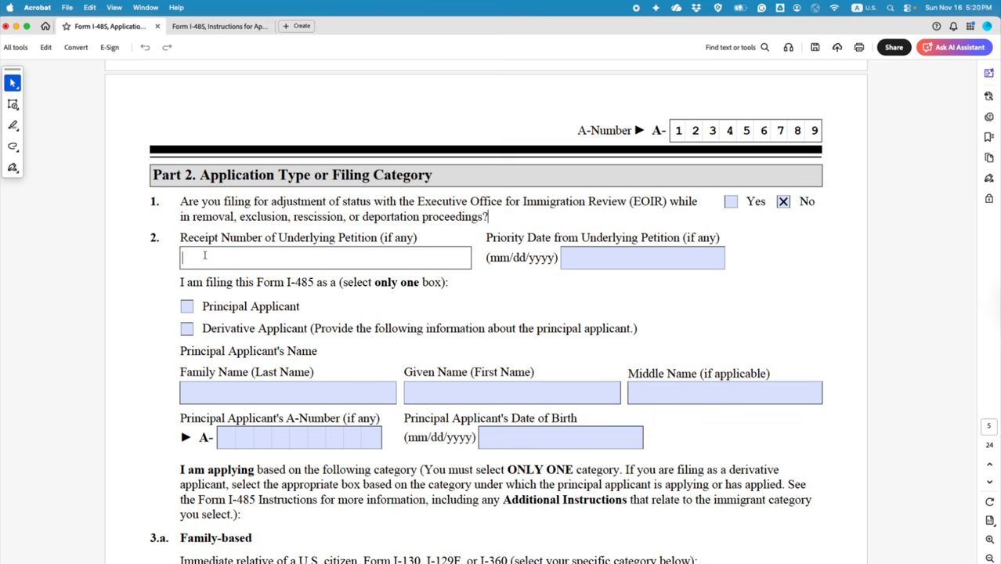
{"action": "type", "text": "SRC123456789"}
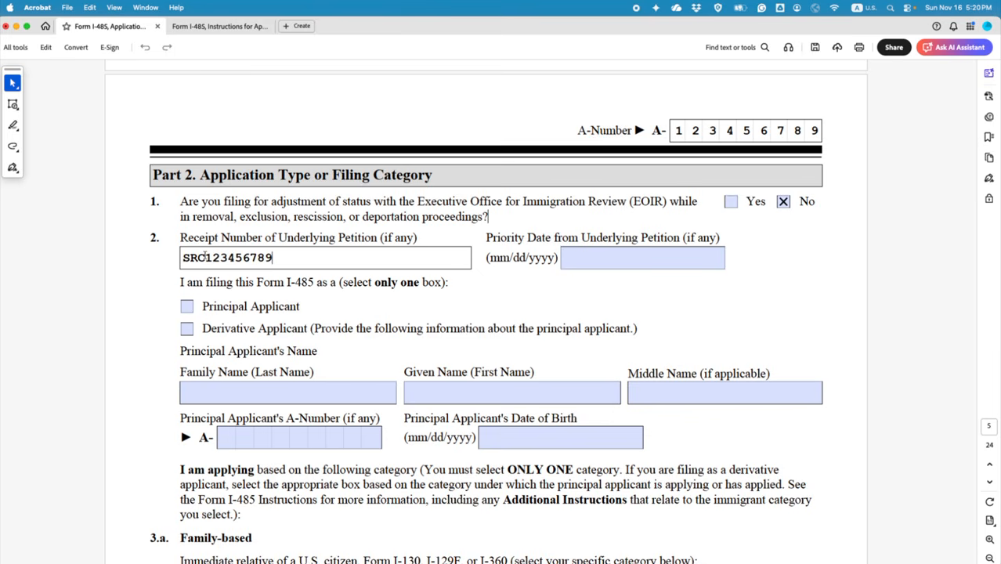
{"action": "key", "text": "ctrl+Right"}
{"action": "key", "text": "ctrl+Left"}
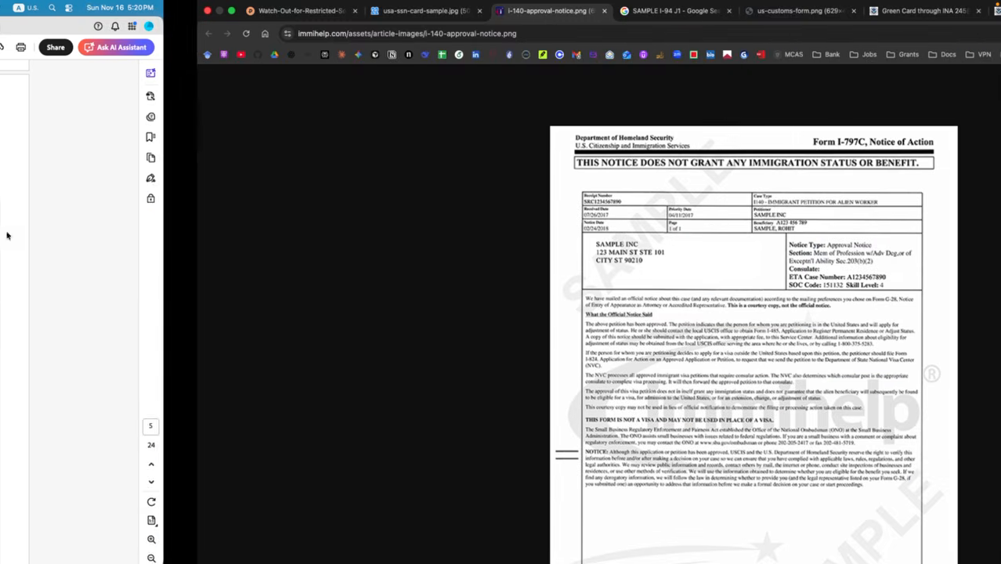
{"action": "type", "text": "0"}
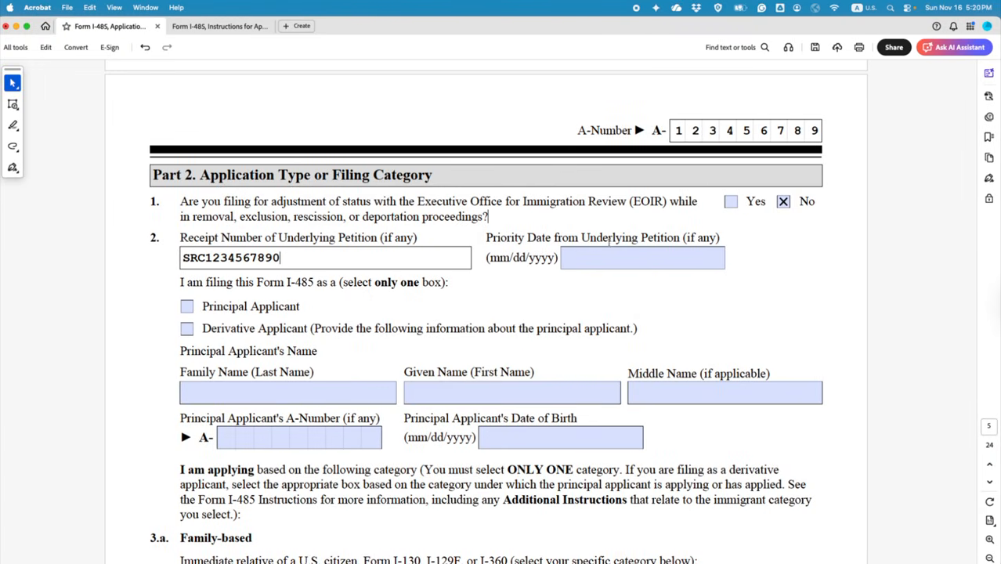
Step: Set the Priority Date to 04/11/2017 from the approval notice
{"action": "key", "text": "ctrl+Right"}
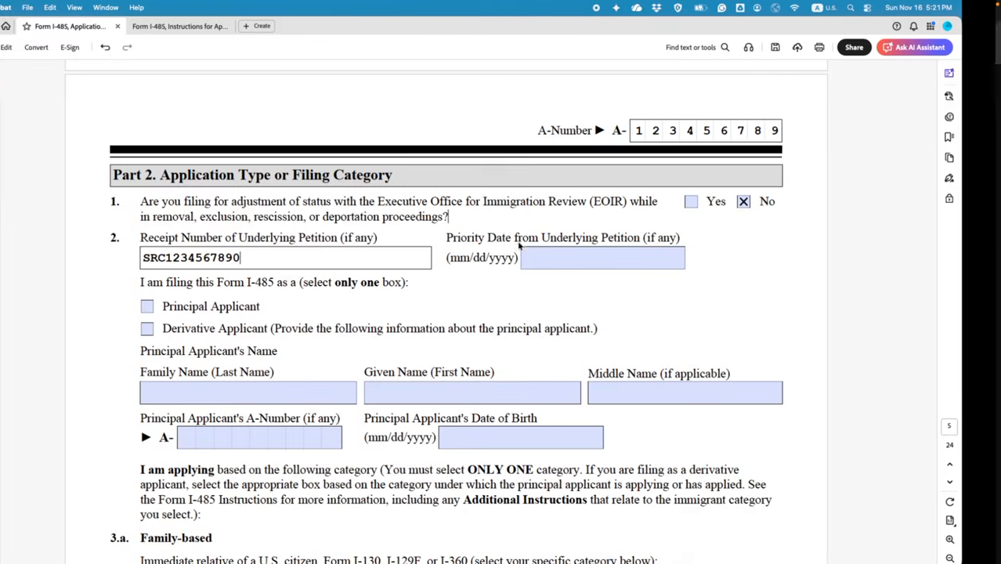
{"action": "left_click", "coordinate": [572, 256]}
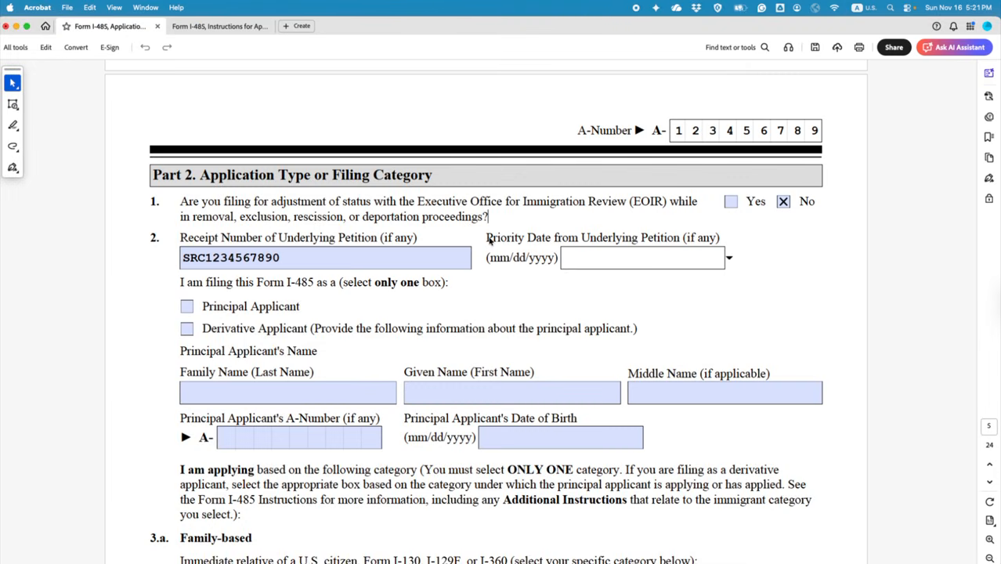
{"action": "type", "text": "04/11/2017"}
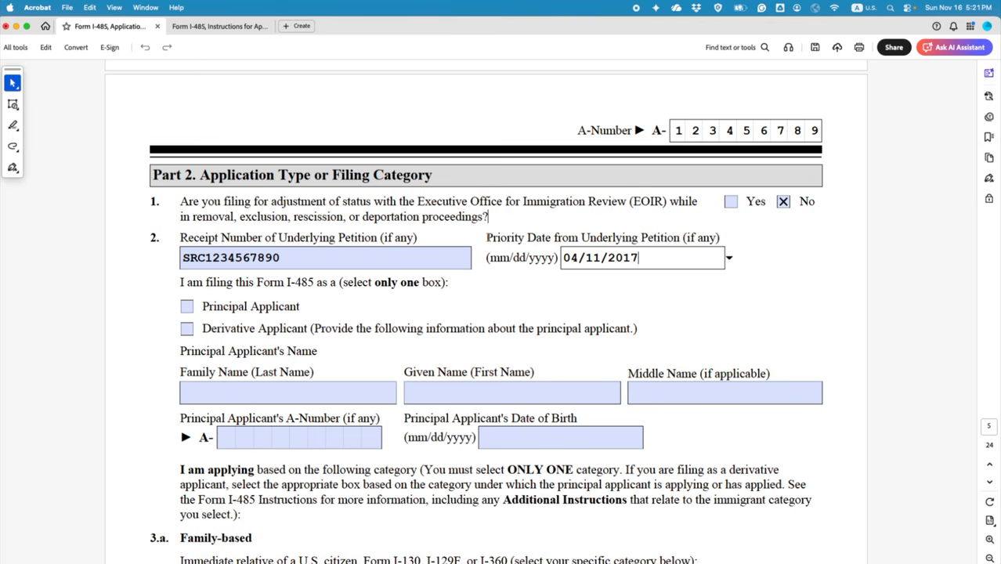
{"action": "left_click", "coordinate": [397, 310]}
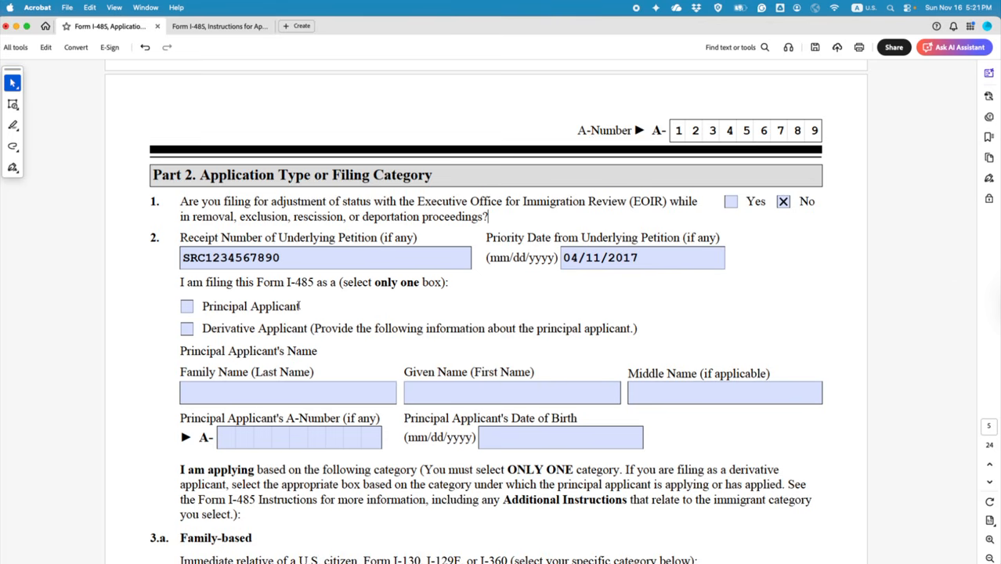
Step: Tick Principal Applicant and draw a rectangle around the principal applicant details
{"action": "left_click", "coordinate": [186, 306]}
{"action": "left_click", "coordinate": [12, 110]}
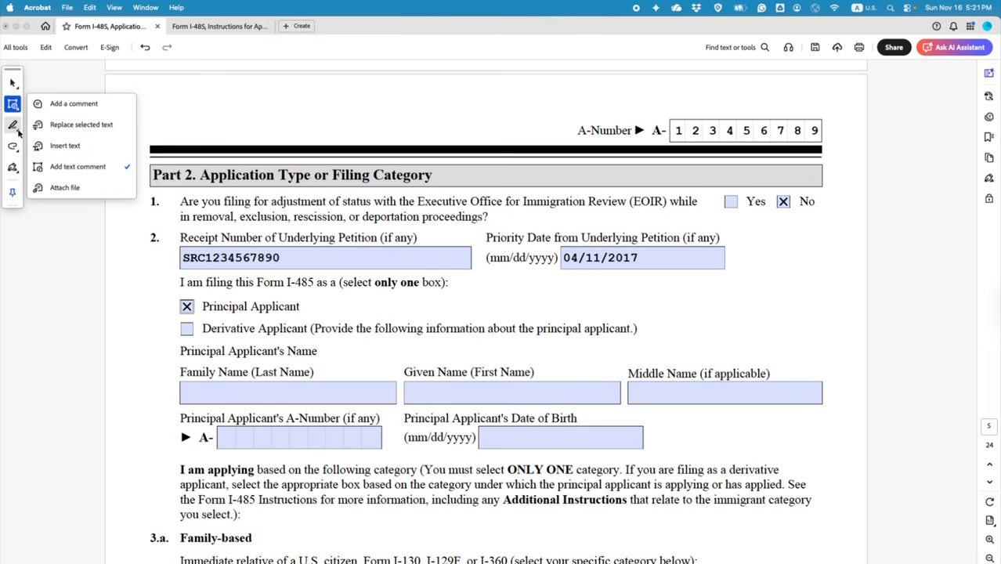
{"action": "left_click", "coordinate": [15, 149]}
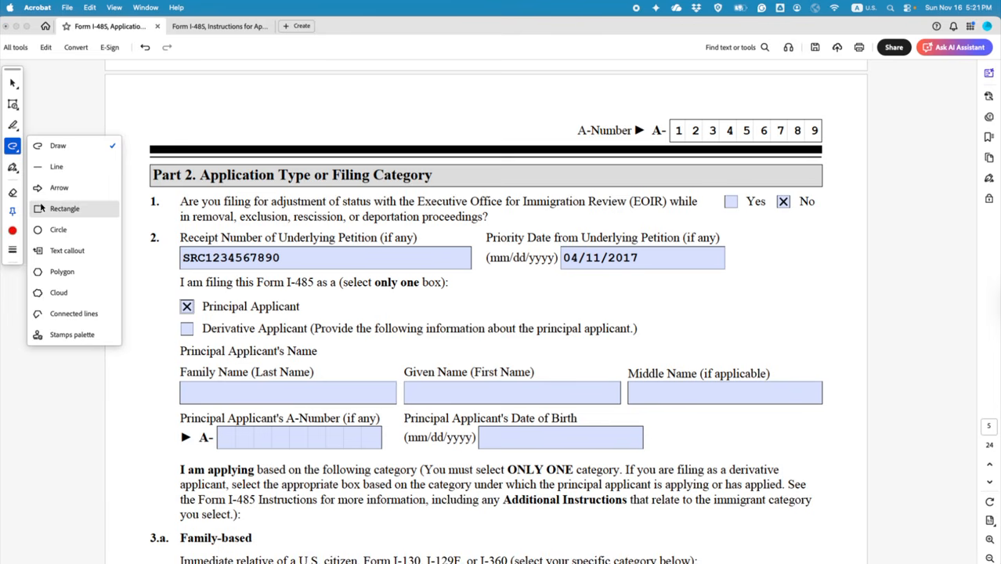
{"action": "left_click", "coordinate": [43, 209]}
{"action": "left_click_drag", "start_coordinate": [162, 316], "coordinate": [834, 458]}
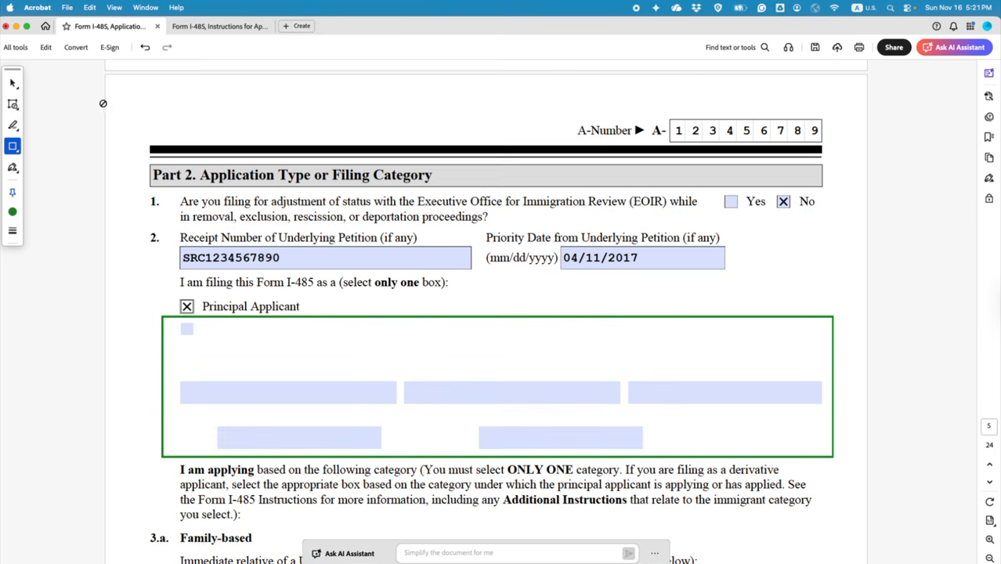
Step: Delete the rectangle and mark Derivative Applicant instead
{"action": "left_click", "coordinate": [14, 83]}
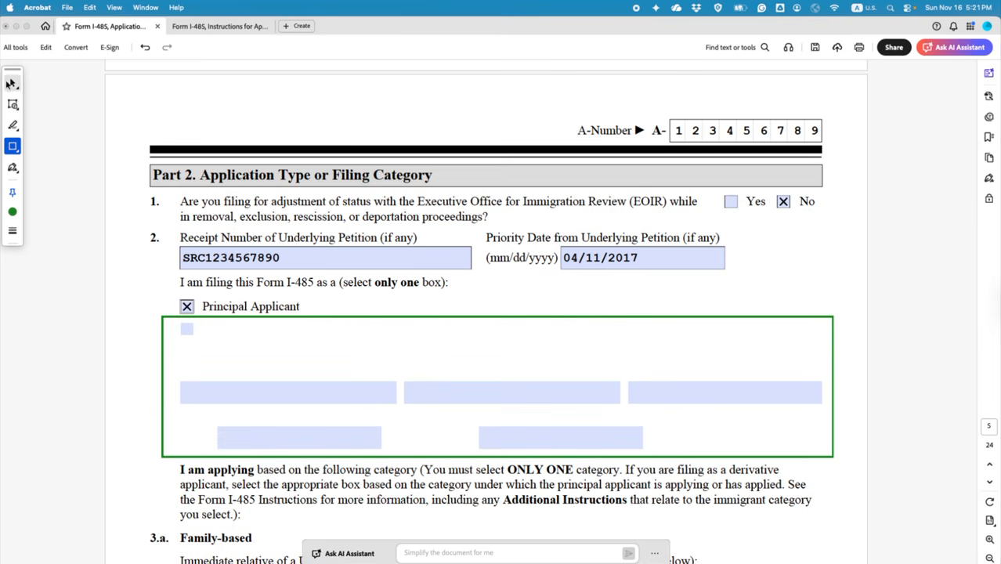
{"action": "left_click", "coordinate": [548, 318]}
{"action": "key", "text": "Delete"}
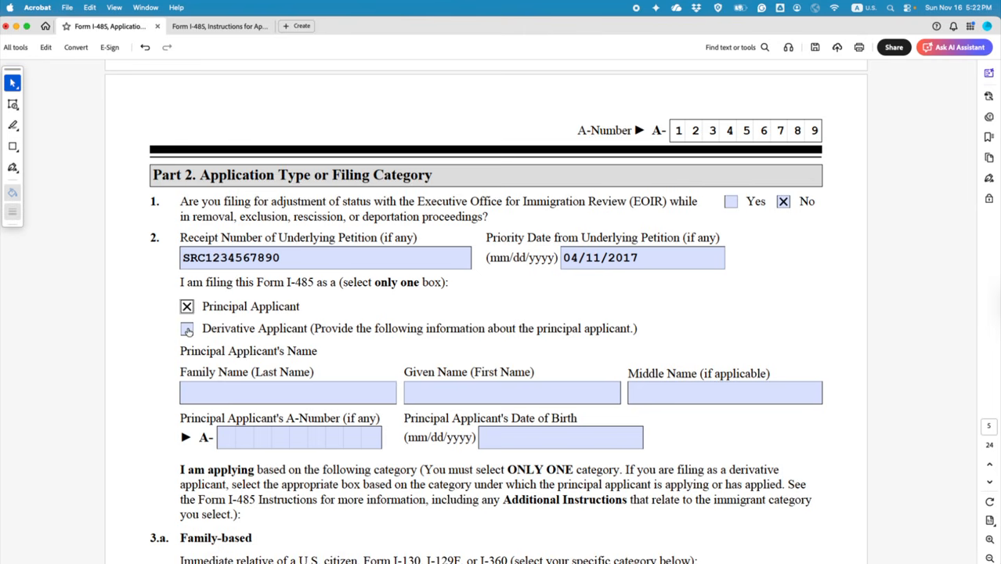
{"action": "left_click", "coordinate": [190, 328]}
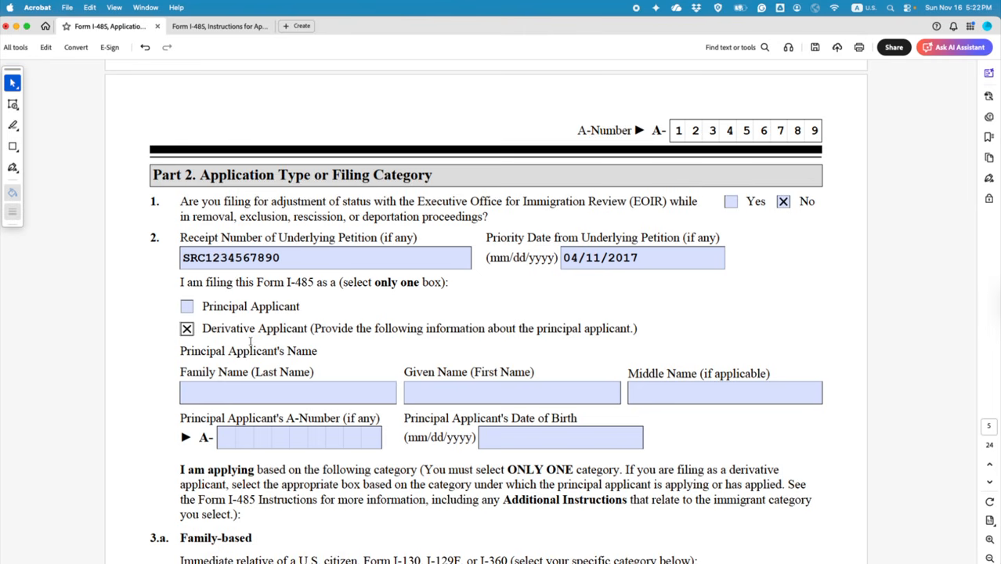
{"action": "scroll", "coordinate": [250, 341], "scroll_direction": "down", "scroll_amount": 1}
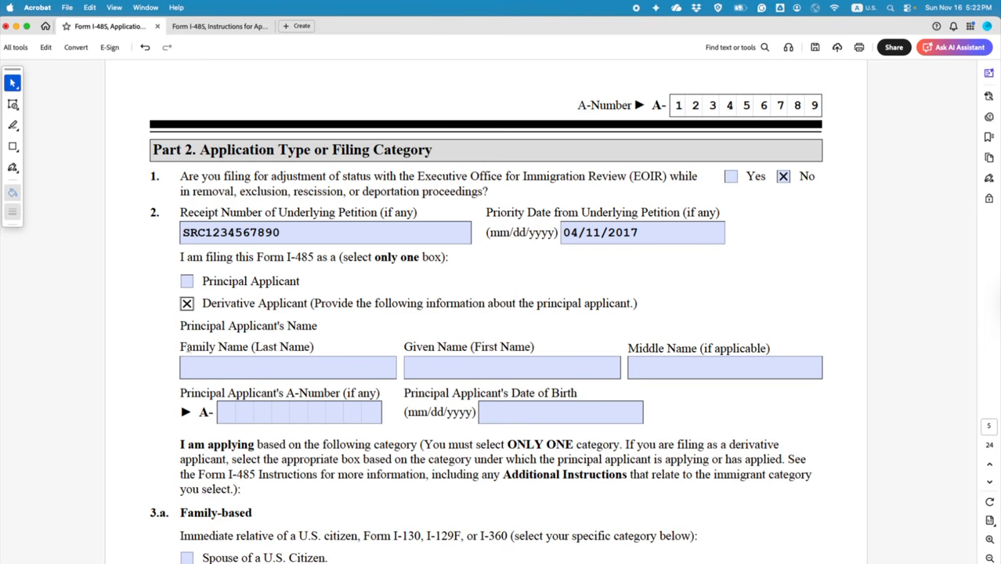
{"action": "left_click", "coordinate": [195, 366]}
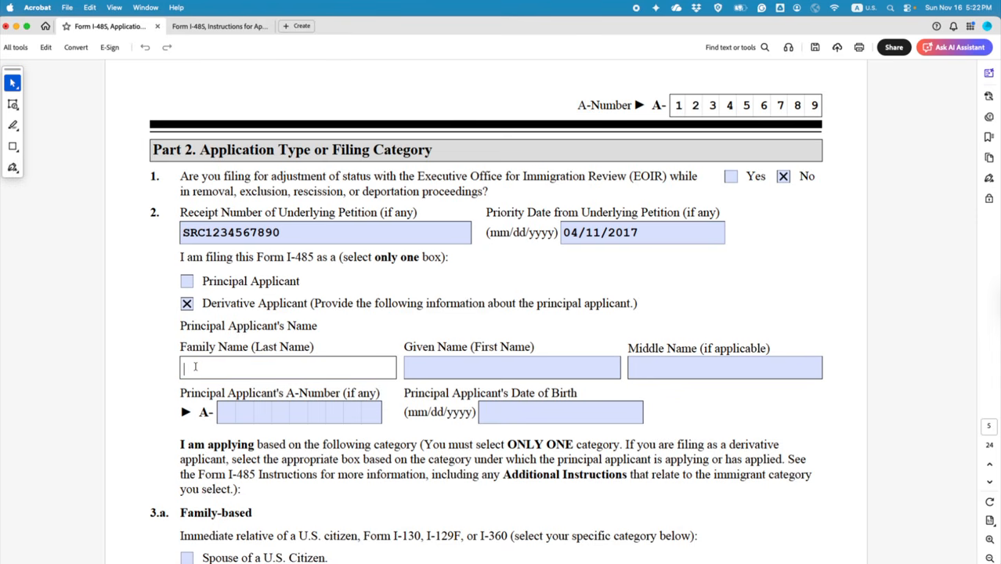
{"action": "scroll", "coordinate": [224, 366], "scroll_direction": "up", "scroll_amount": 15}
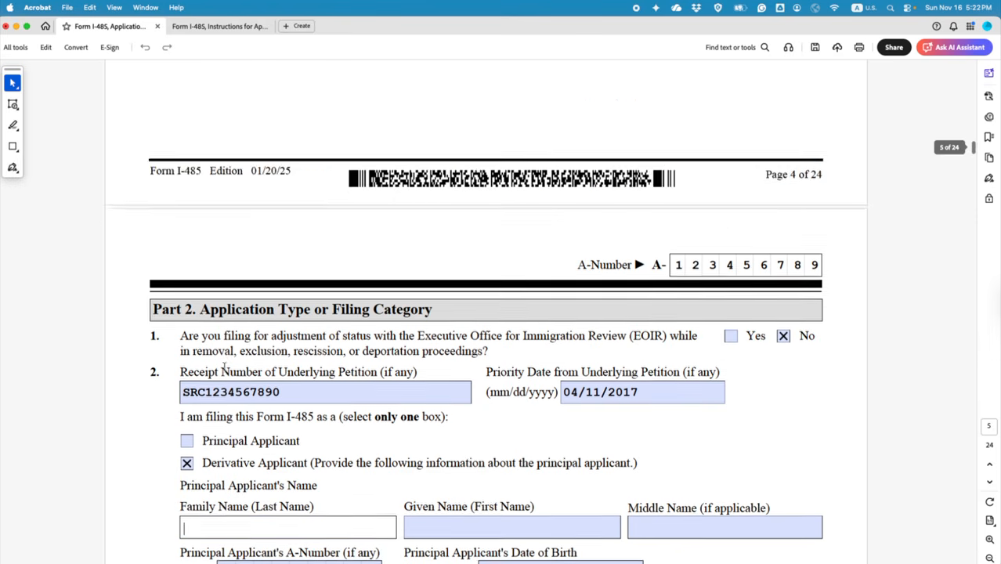
{"action": "scroll", "coordinate": [226, 369], "scroll_direction": "up", "scroll_amount": 10}
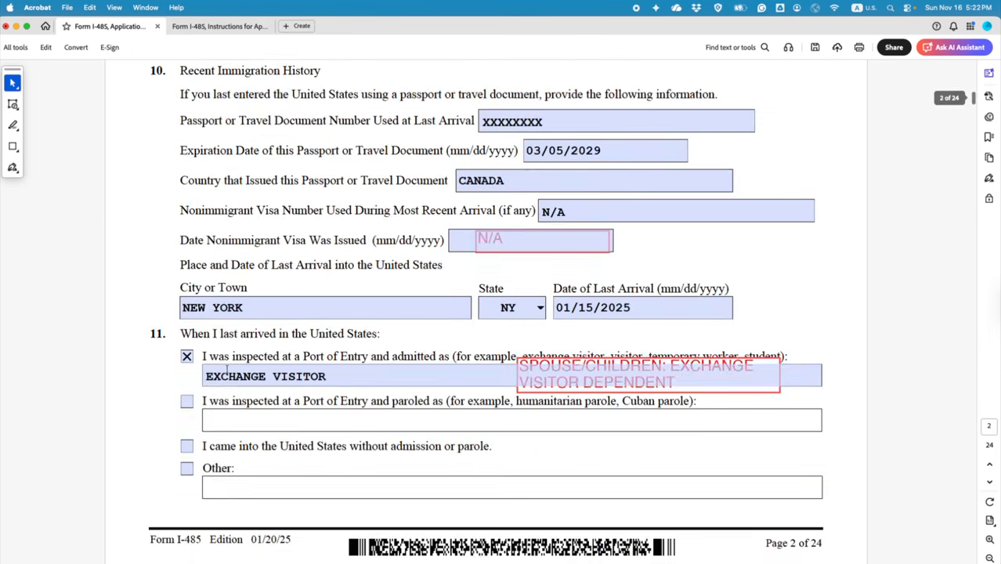
{"action": "scroll", "coordinate": [226, 369], "scroll_direction": "up", "scroll_amount": 5}
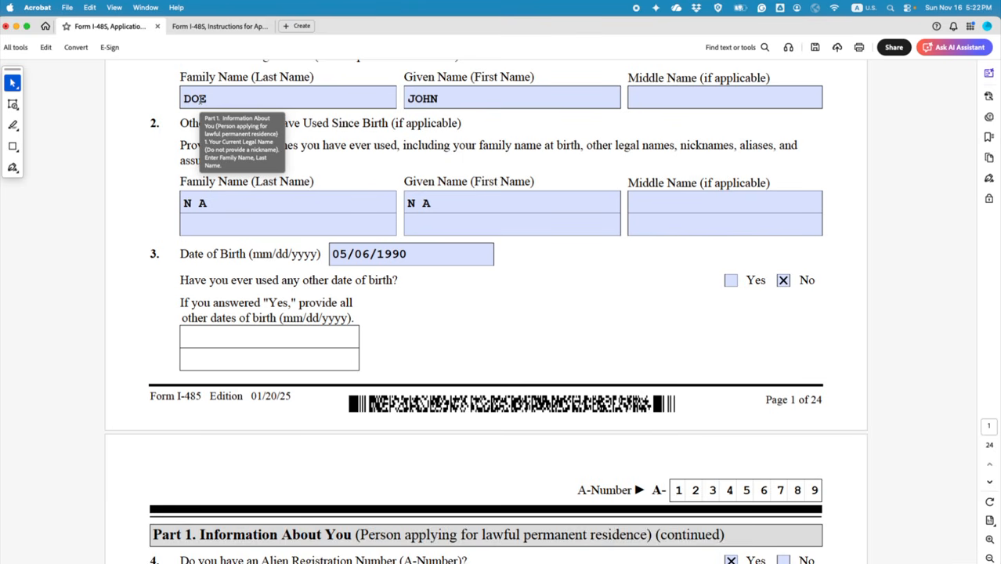
{"action": "scroll", "coordinate": [402, 387], "scroll_direction": "down", "scroll_amount": 15}
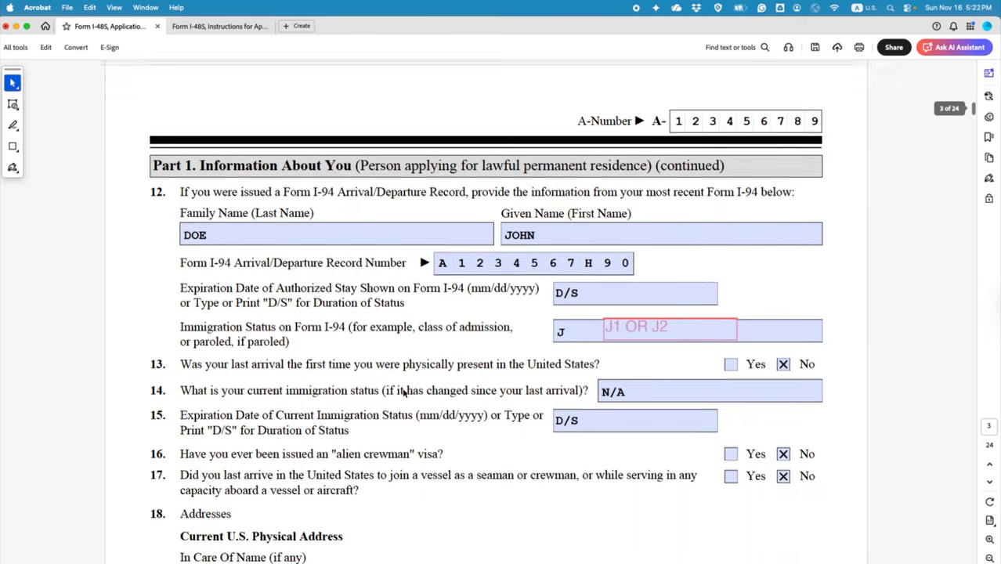
{"action": "scroll", "coordinate": [401, 391], "scroll_direction": "down", "scroll_amount": 5}
{"action": "scroll", "coordinate": [368, 384], "scroll_direction": "down", "scroll_amount": 3}
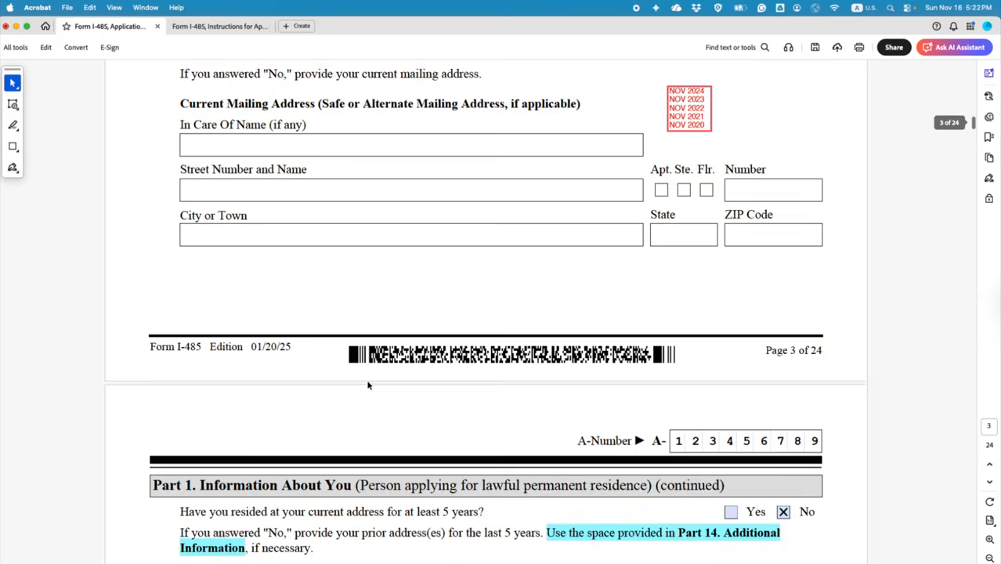
{"action": "scroll", "coordinate": [368, 384], "scroll_direction": "down", "scroll_amount": 10}
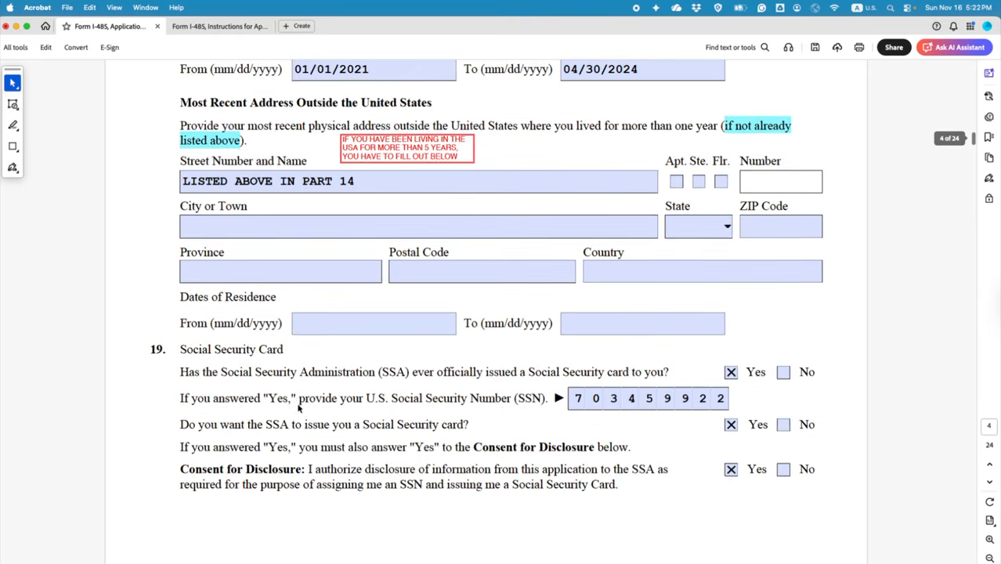
{"action": "scroll", "coordinate": [298, 407], "scroll_direction": "down", "scroll_amount": 12}
{"action": "scroll", "coordinate": [243, 377], "scroll_direction": "up", "scroll_amount": 5}
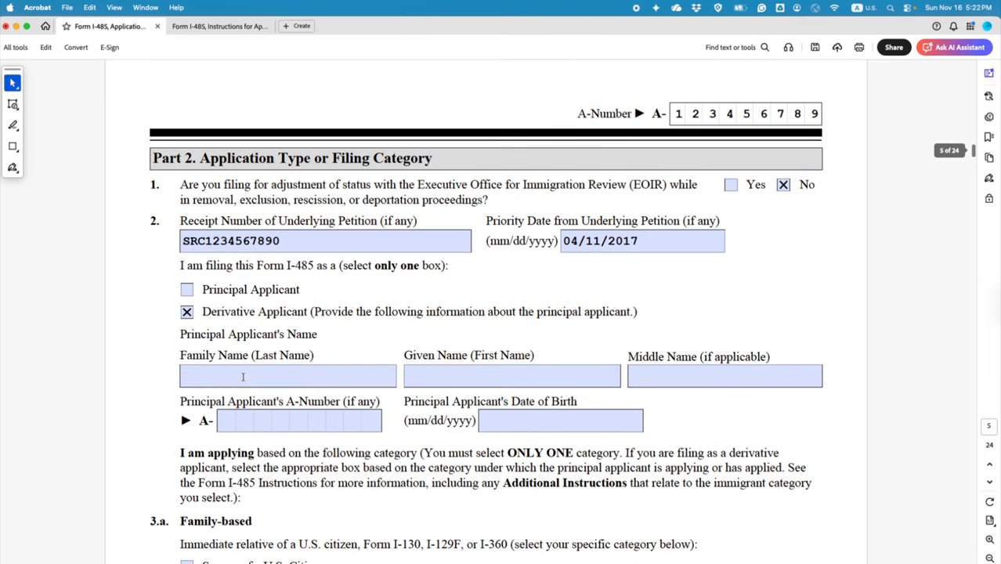
Step: Enter the principal applicant's family and given names
{"action": "left_click", "coordinate": [243, 378]}
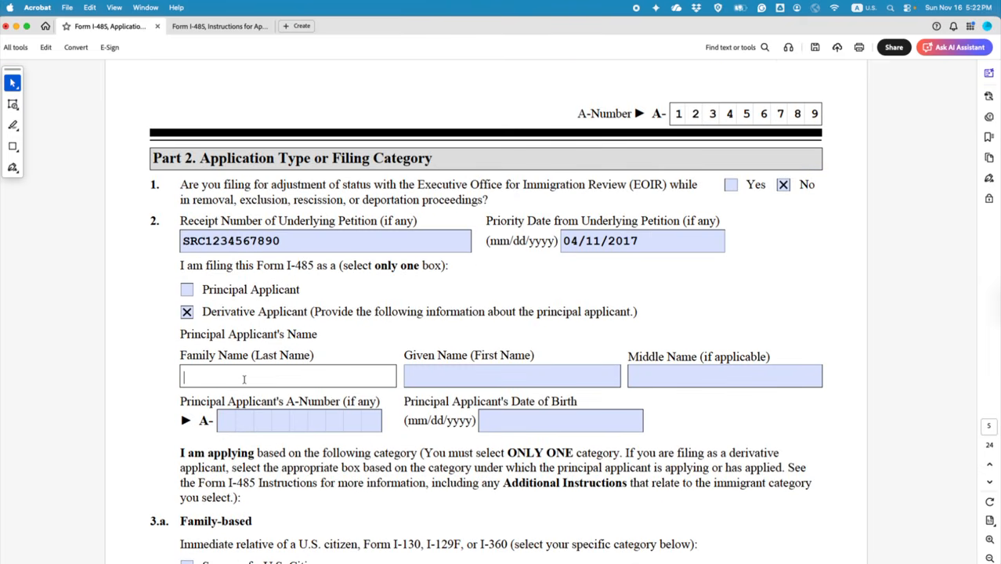
{"action": "type", "text": "DOE"}
{"action": "scroll", "coordinate": [447, 389], "scroll_direction": "down", "scroll_amount": 1}
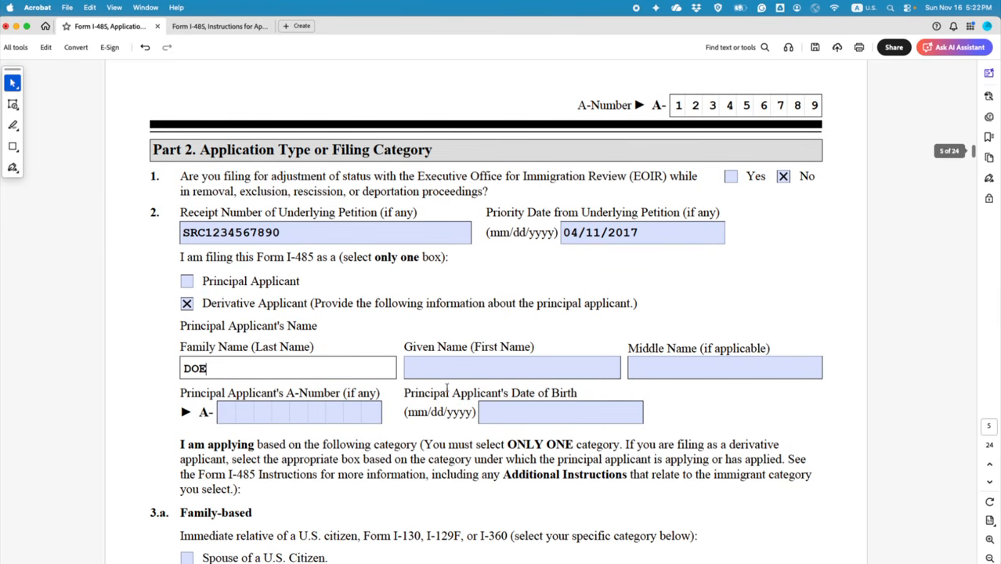
{"action": "left_click", "coordinate": [453, 373]}
{"action": "type", "text": "JANE"}
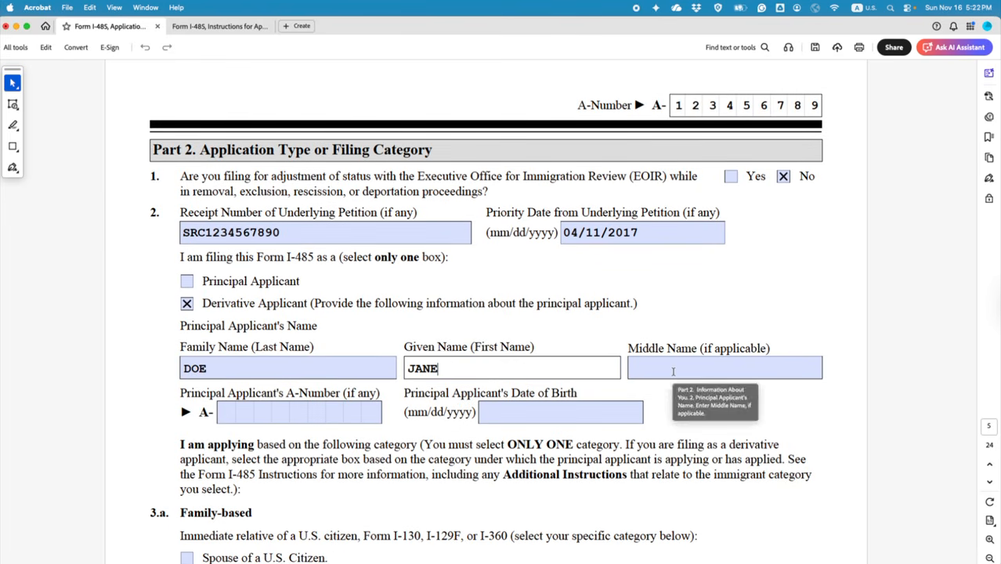
{"action": "left_click", "coordinate": [228, 412]}
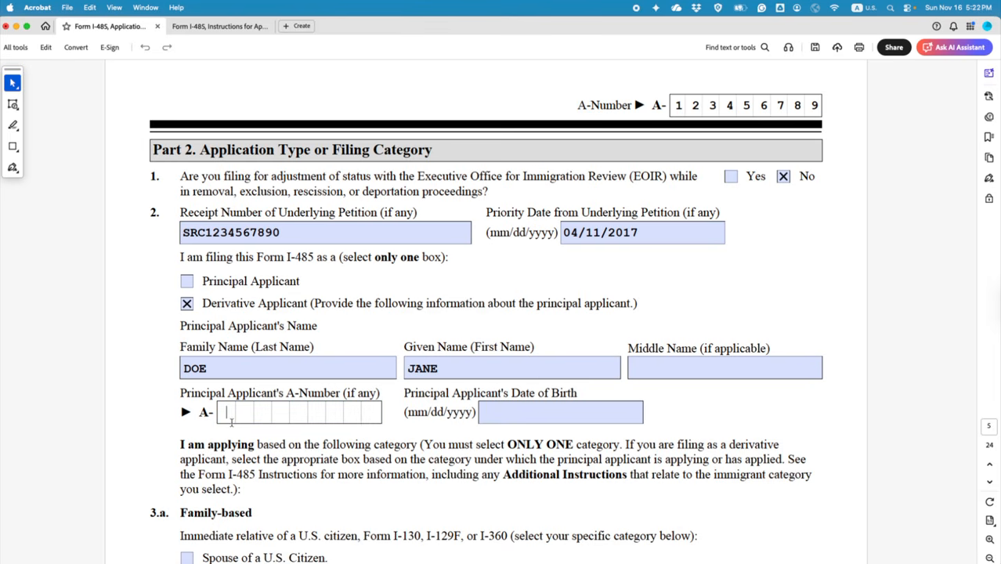
Step: Enter the principal applicant's A-Number and date of birth
{"action": "left_click_drag", "start_coordinate": [182, 393], "coordinate": [340, 394]}
{"action": "left_click", "coordinate": [383, 393]}
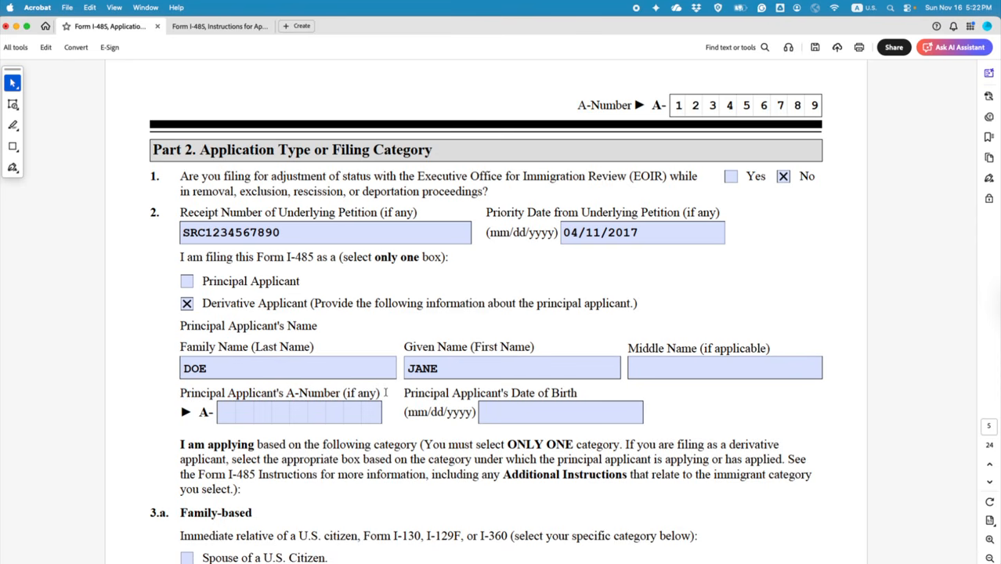
{"action": "left_click", "coordinate": [229, 410]}
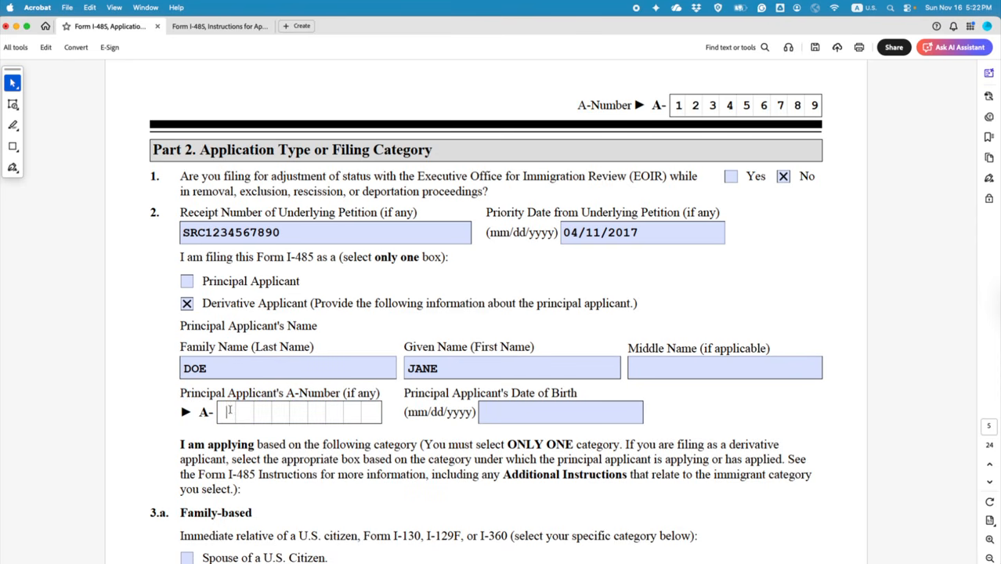
{"action": "type", "text": "1234523"}
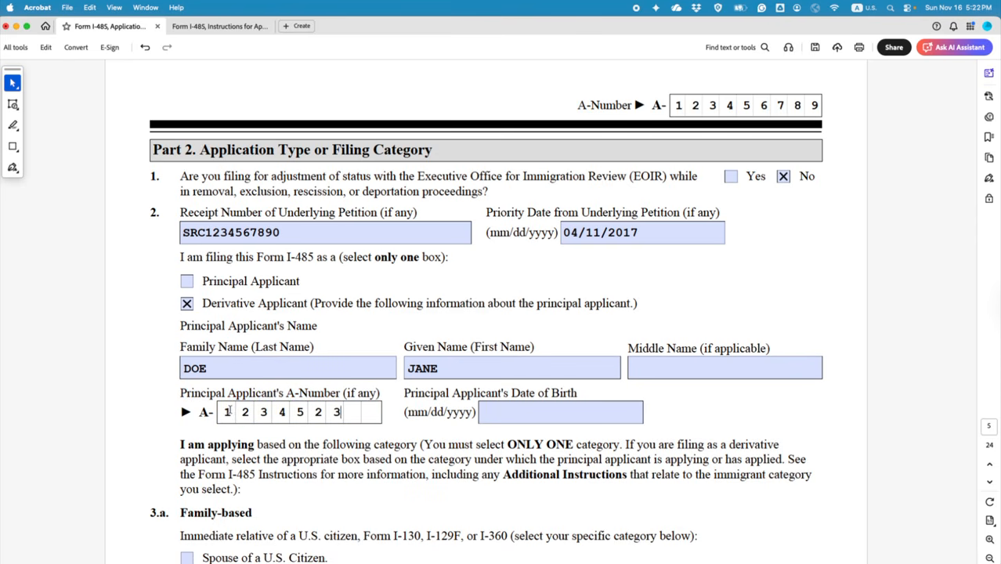
{"action": "type", "text": "44"}
{"action": "left_click", "coordinate": [514, 413]}
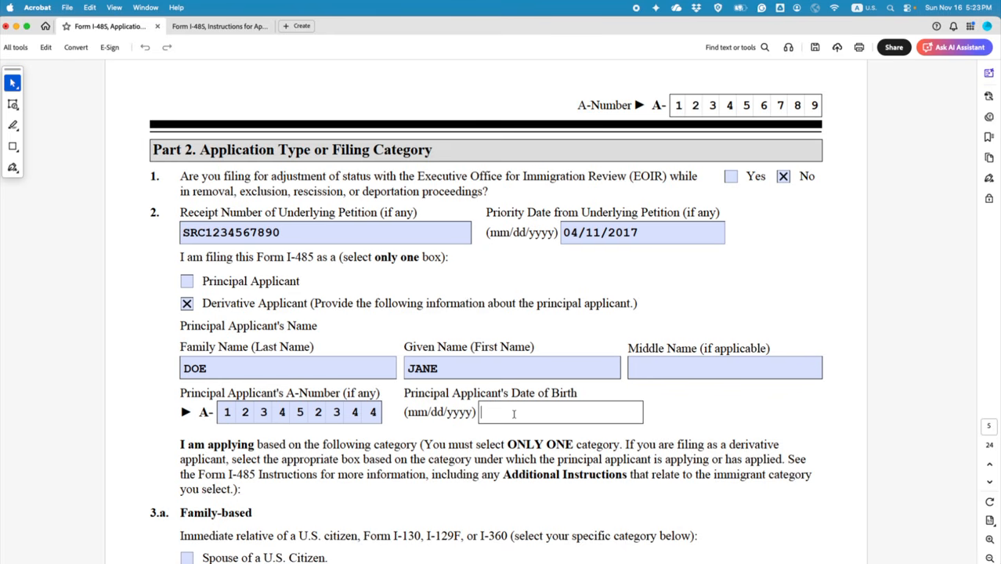
{"action": "type", "text": "0912"}
{"action": "key", "text": "BackSpace"}
{"action": "key", "text": "BackSpace"}
{"action": "type", "text": "/12/1988"}
Step: Clear the date of birth, A-Number and names, and check Principal Applicant
{"action": "left_click_drag", "start_coordinate": [585, 409], "coordinate": [481, 408]}
{"action": "key", "text": "BackSpace"}
{"action": "left_click_drag", "start_coordinate": [379, 416], "coordinate": [217, 416]}
{"action": "key", "text": "BackSpace"}
{"action": "double_click", "coordinate": [444, 370]}
{"action": "key", "text": "BackSpace"}
{"action": "double_click", "coordinate": [228, 370]}
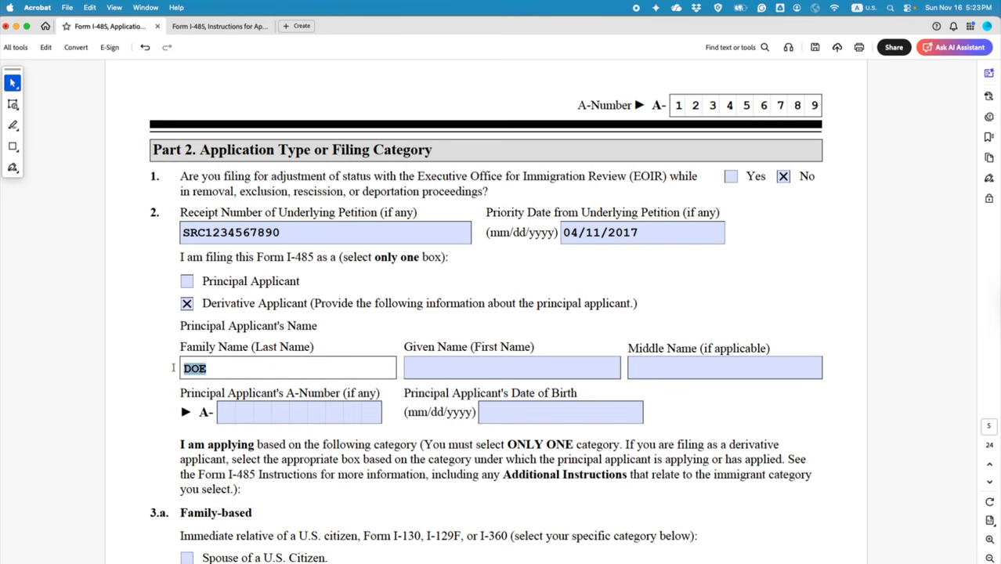
{"action": "key", "text": "BackSpace"}
{"action": "left_click", "coordinate": [186, 282]}
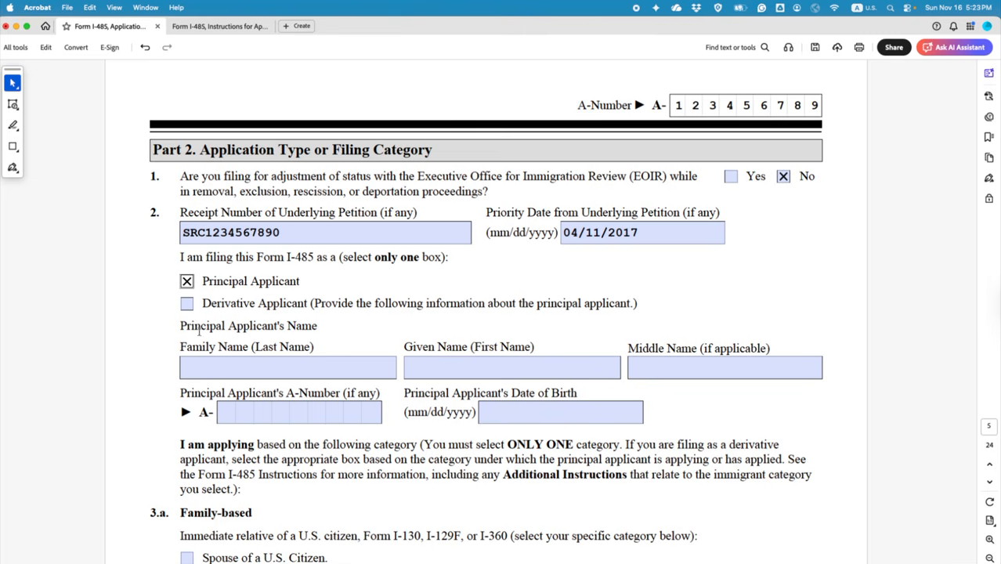
{"action": "scroll", "coordinate": [199, 357], "scroll_direction": "down", "scroll_amount": 5}
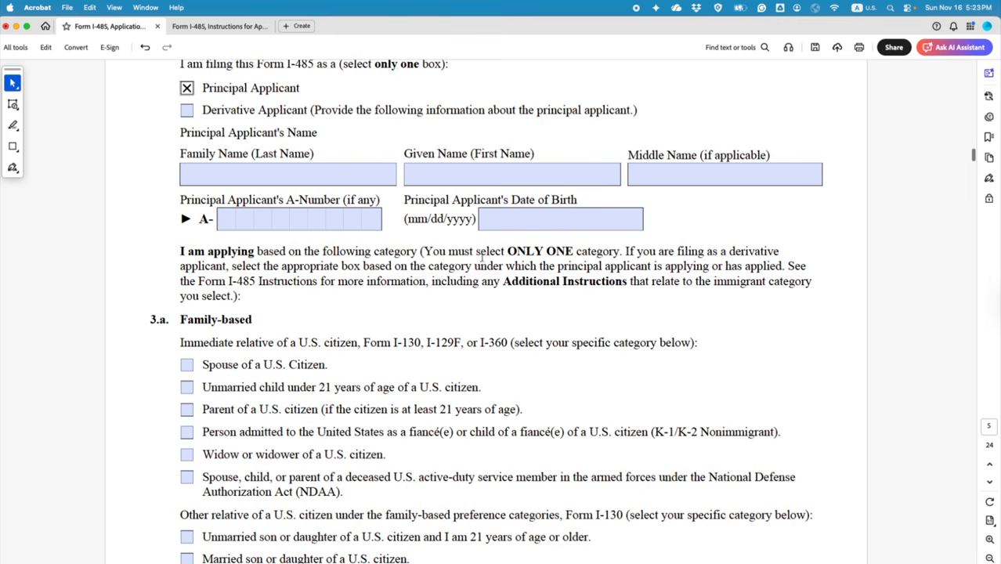
Step: Highlight 'You must select ONLY ONE category' and highlight the next derivative-applicant sentence in green
{"action": "left_click_drag", "start_coordinate": [423, 251], "coordinate": [603, 253]}
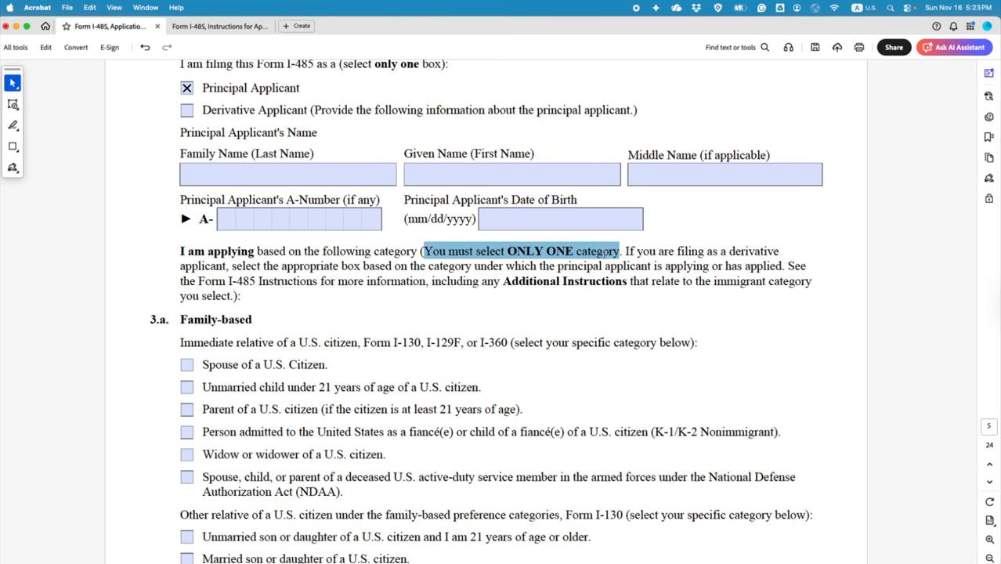
{"action": "left_click", "coordinate": [637, 269]}
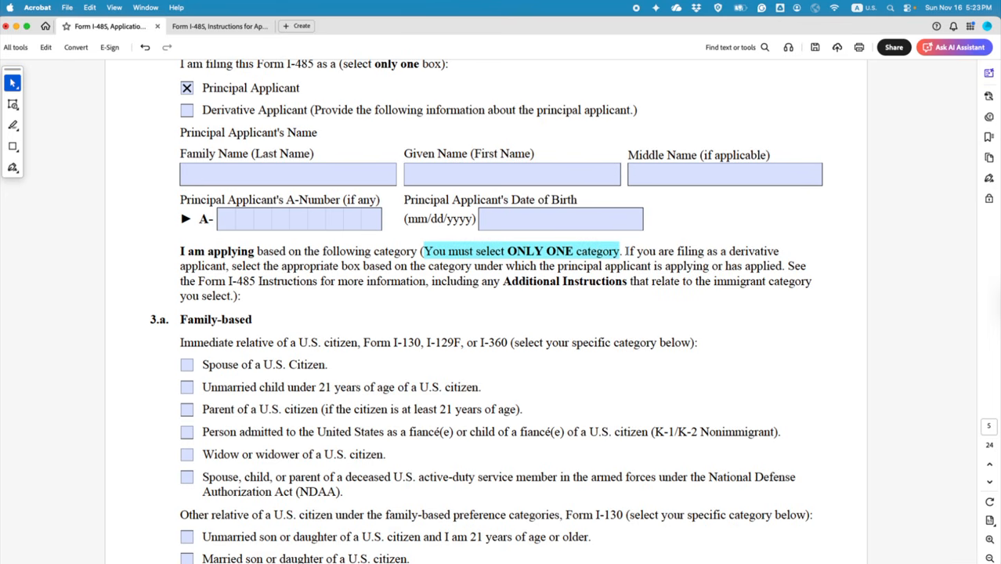
{"action": "mouse_move", "coordinate": [625, 252]}
{"action": "left_mouse_down"}
{"action": "mouse_move", "coordinate": [769, 252]}
{"action": "mouse_move", "coordinate": [332, 281]}
{"action": "mouse_move", "coordinate": [235, 266]}
{"action": "mouse_move", "coordinate": [603, 267]}
{"action": "mouse_move", "coordinate": [644, 282]}
{"action": "mouse_move", "coordinate": [675, 267]}
{"action": "mouse_move", "coordinate": [782, 267]}
{"action": "left_mouse_up"}
{"action": "left_click", "coordinate": [798, 290]}
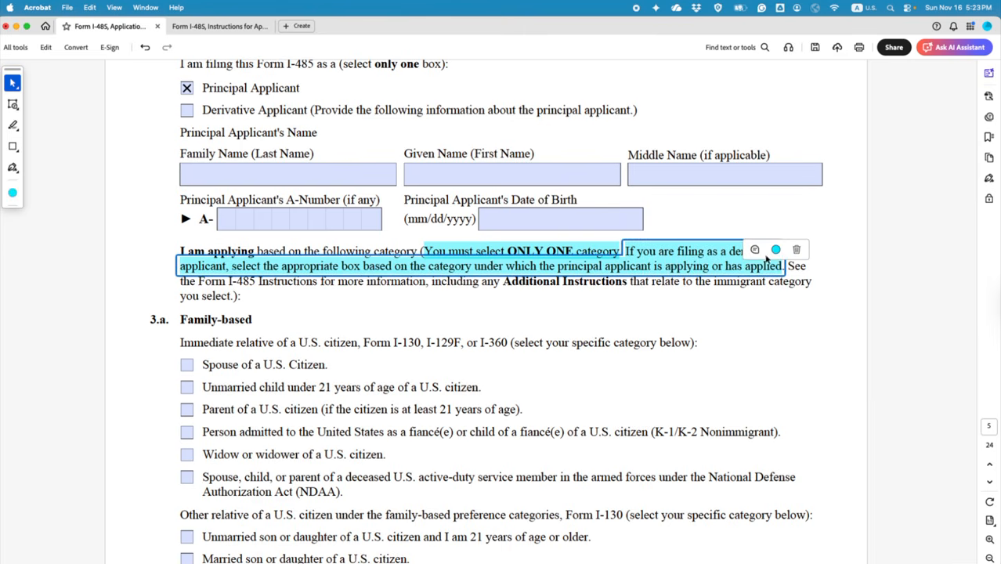
{"action": "left_click", "coordinate": [776, 249]}
{"action": "left_click", "coordinate": [810, 221]}
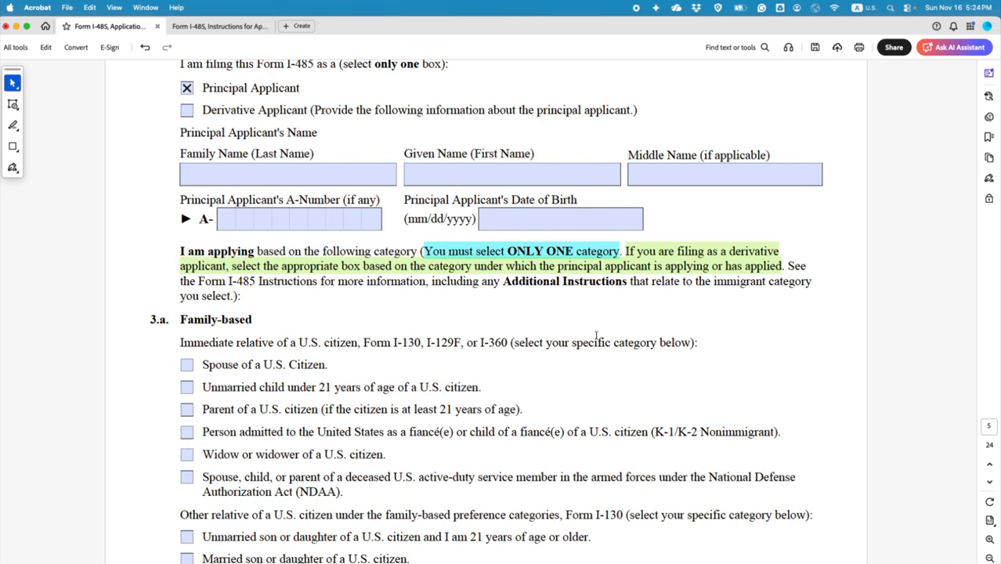
Step: Scroll down and select, then deselect, the Family-based heading
{"action": "scroll", "coordinate": [596, 335], "scroll_direction": "down", "scroll_amount": 3}
{"action": "left_click_drag", "start_coordinate": [181, 204], "coordinate": [251, 204]}
{"action": "left_click", "coordinate": [251, 205]}
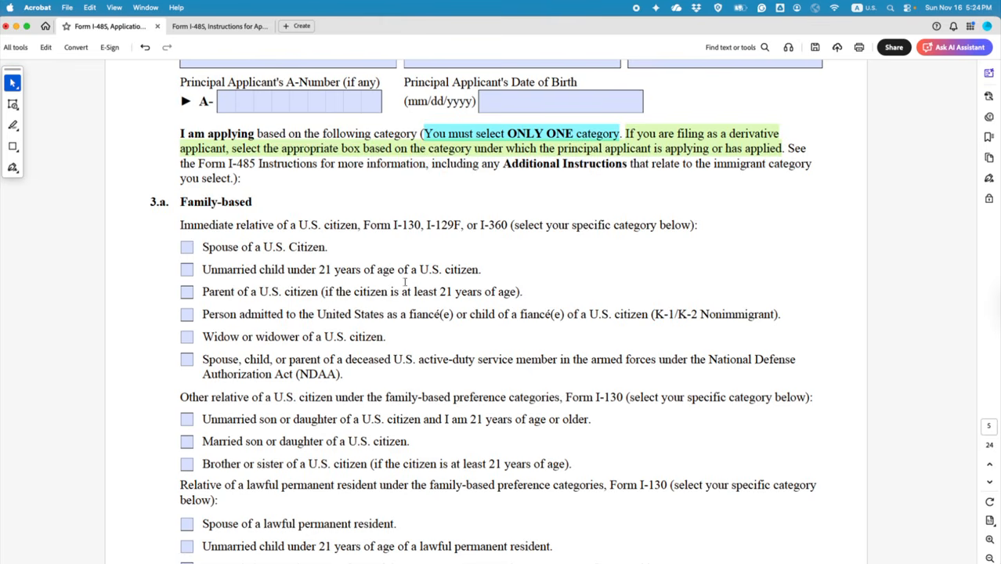
Step: Highlight the Employment-based heading on page 6 in green
{"action": "scroll", "coordinate": [404, 280], "scroll_direction": "down", "scroll_amount": 4}
{"action": "scroll", "coordinate": [426, 295], "scroll_direction": "down", "scroll_amount": 12}
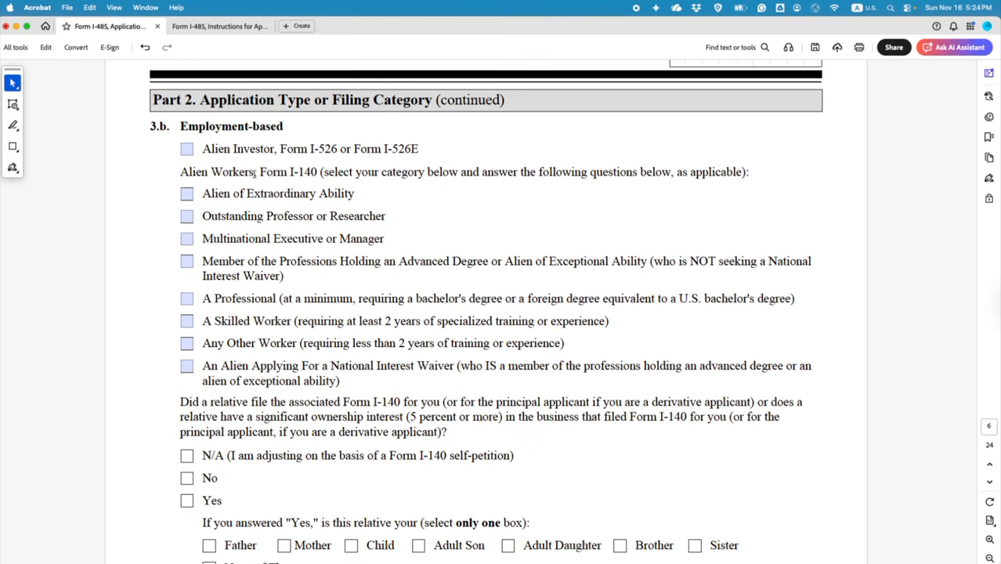
{"action": "left_click_drag", "start_coordinate": [182, 126], "coordinate": [283, 127]}
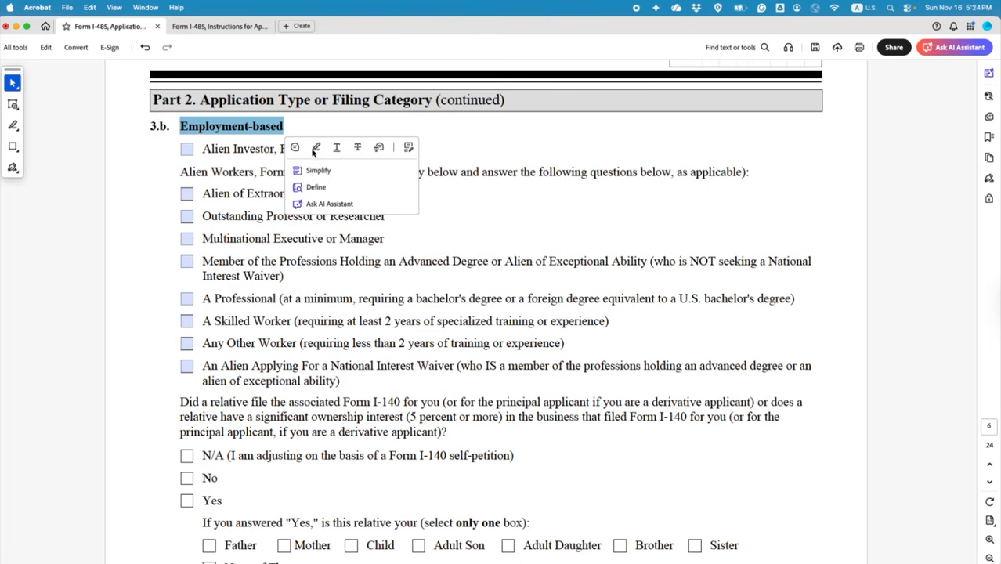
{"action": "left_click", "coordinate": [313, 147]}
Step: Tick the National Interest Waiver category and N/A for the relative-ownership question
{"action": "scroll", "coordinate": [411, 269], "scroll_direction": "down", "scroll_amount": 1}
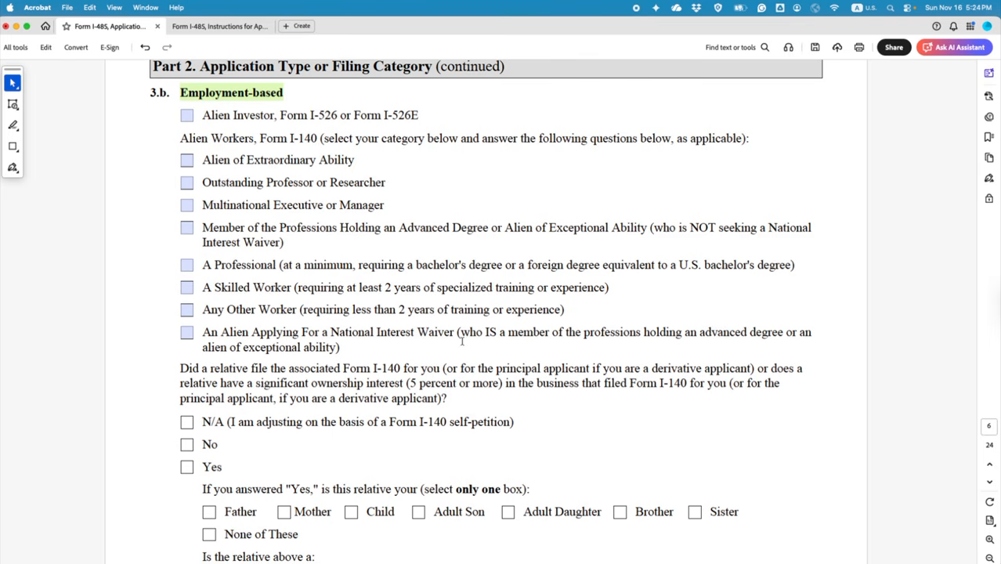
{"action": "left_click", "coordinate": [187, 335]}
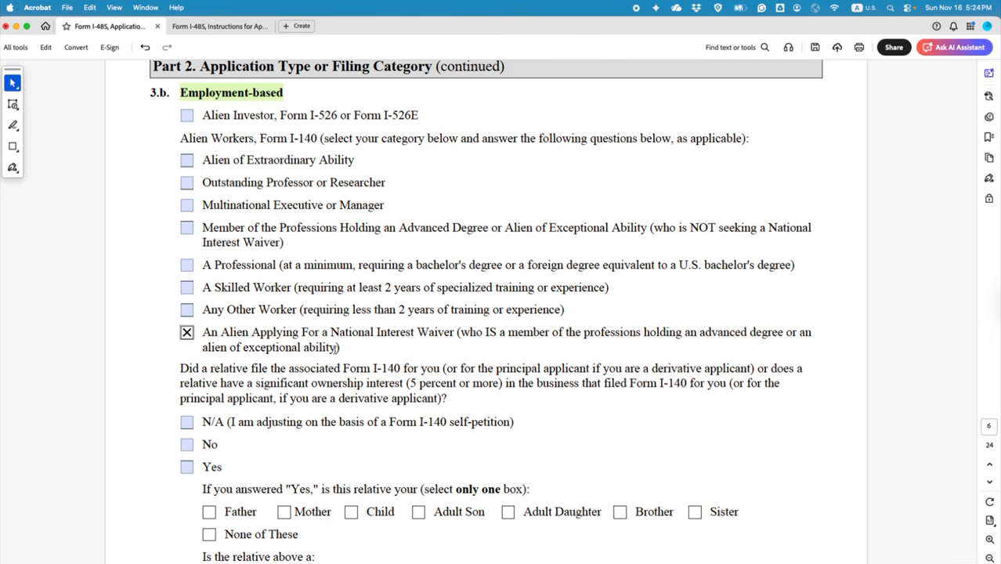
{"action": "scroll", "coordinate": [345, 368], "scroll_direction": "down", "scroll_amount": 3}
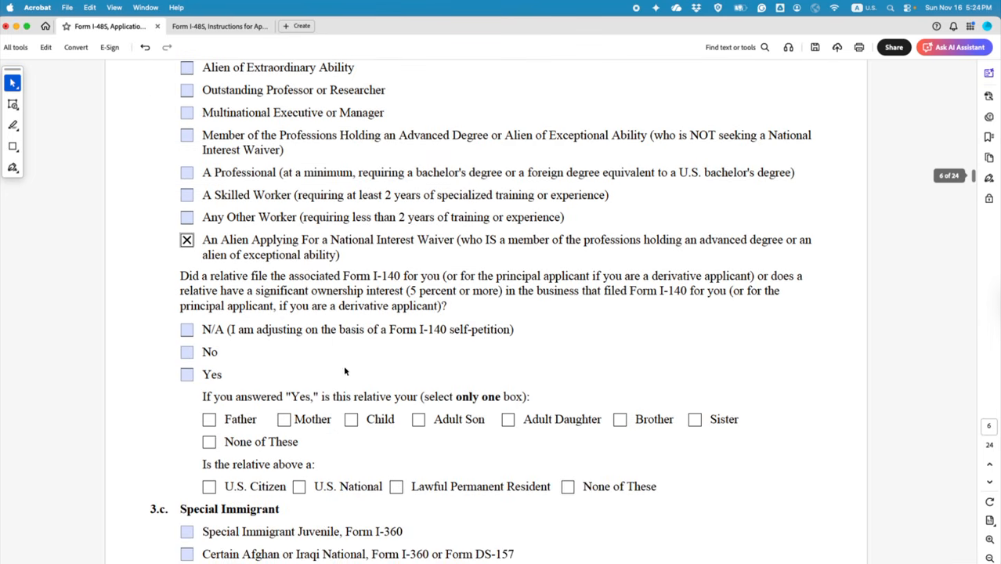
{"action": "left_click", "coordinate": [188, 332]}
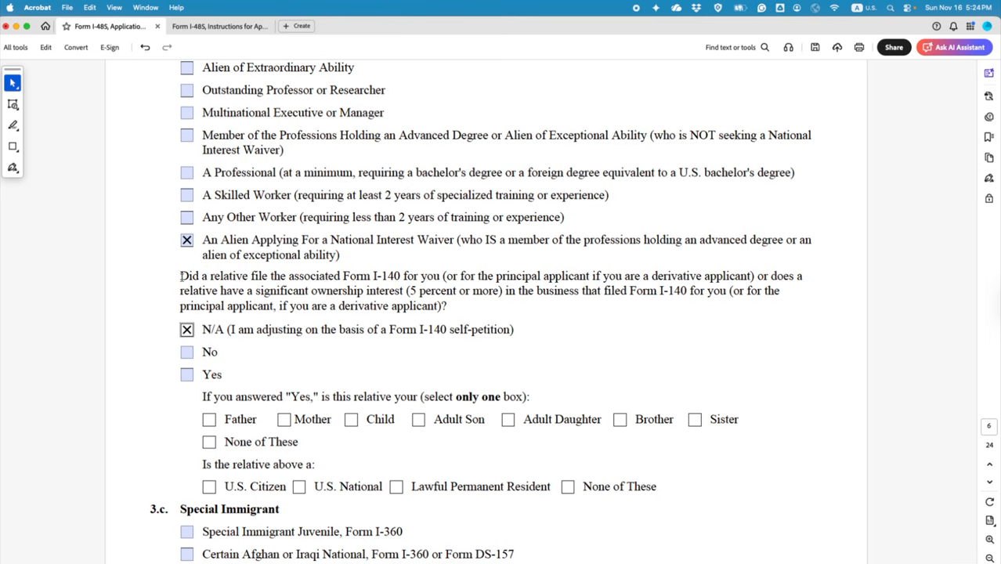
{"action": "left_click_drag", "start_coordinate": [181, 276], "coordinate": [401, 278]}
{"action": "left_click", "coordinate": [404, 243]}
{"action": "scroll", "coordinate": [405, 241], "scroll_direction": "down", "scroll_amount": 2}
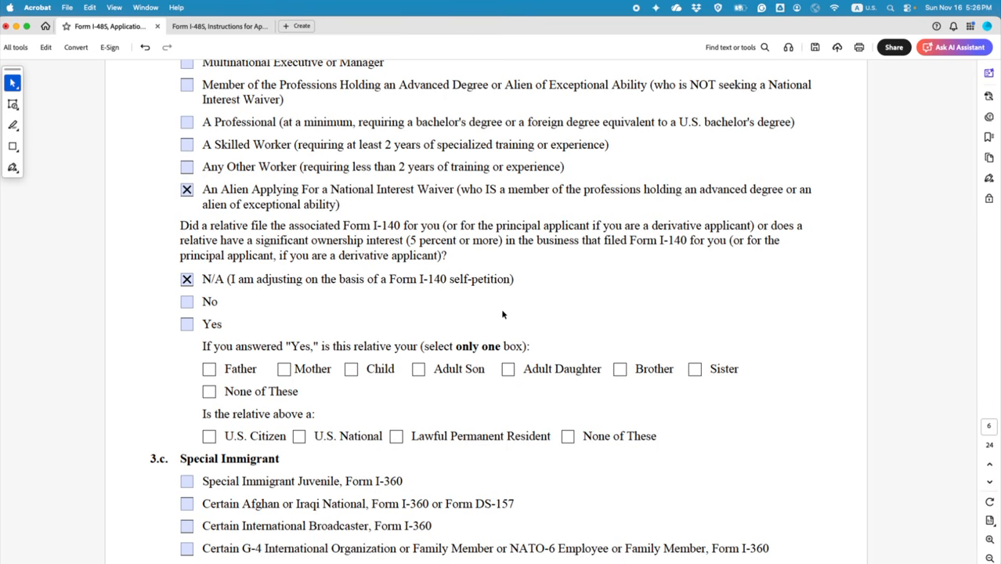
Step: Add a red text note below N/A saying it applies to principal and all derivative applicants
{"action": "left_click", "coordinate": [15, 106]}
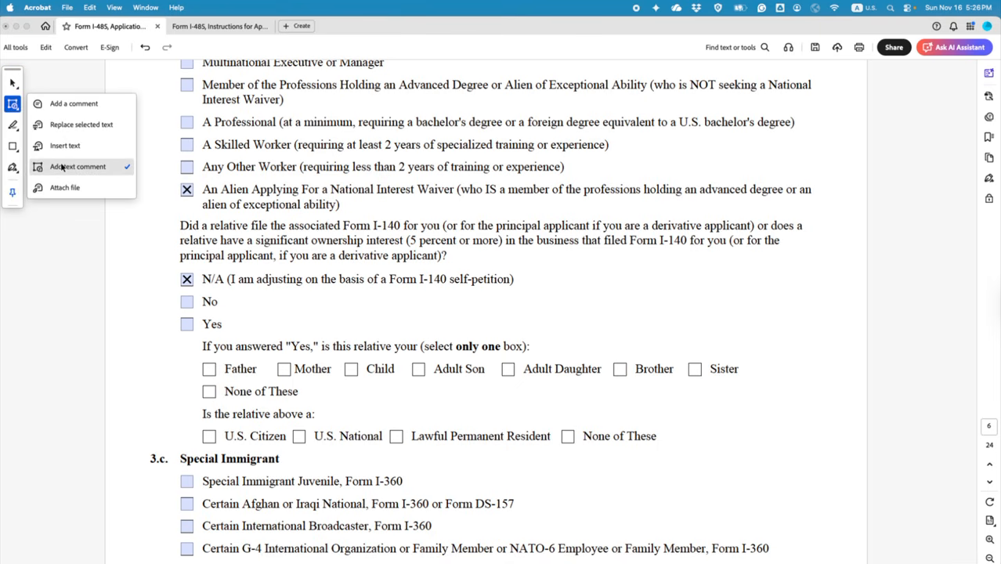
{"action": "left_click", "coordinate": [62, 167]}
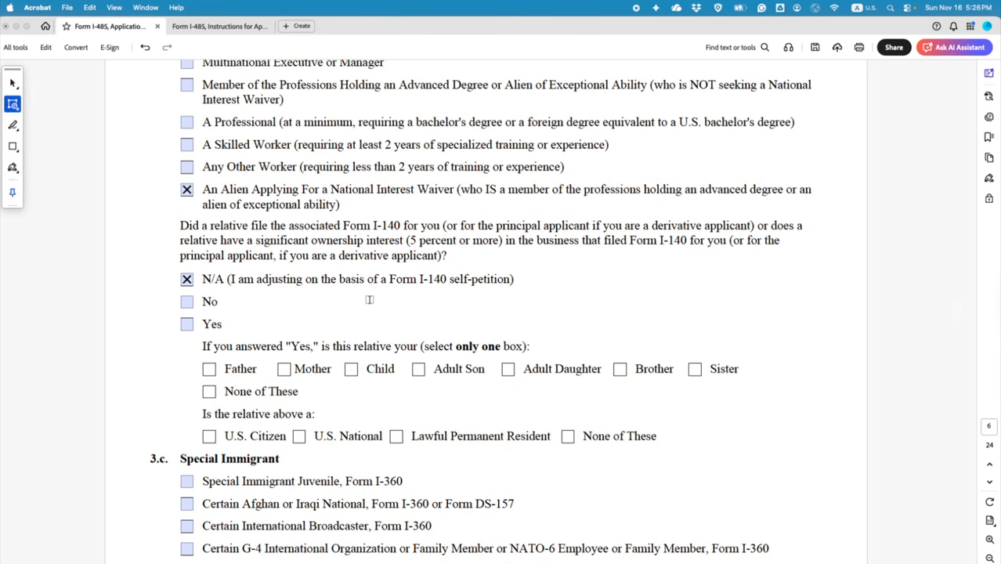
{"action": "left_click", "coordinate": [382, 307]}
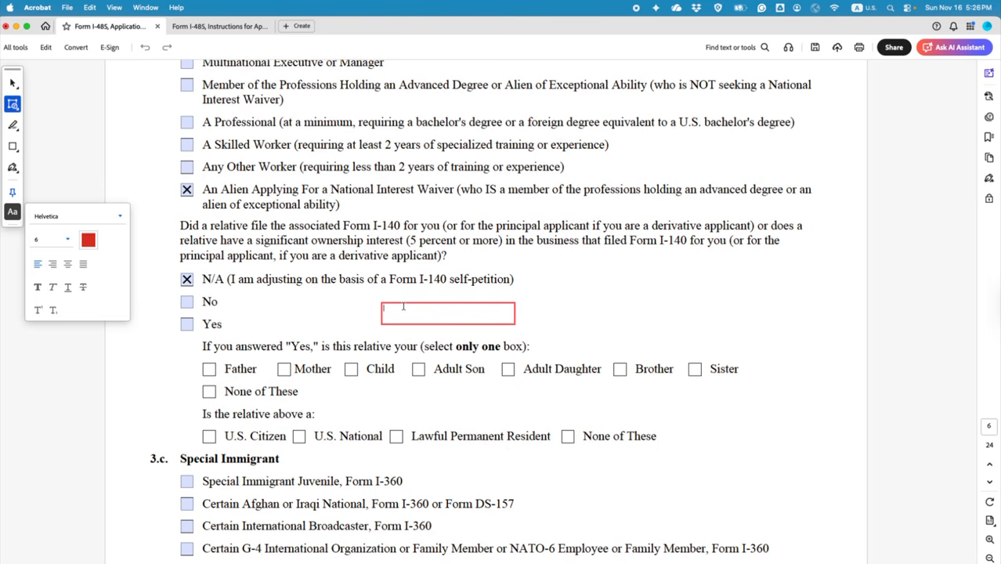
{"action": "type", "text": "THIS ADOPTION APPLIES TO BOTH"}
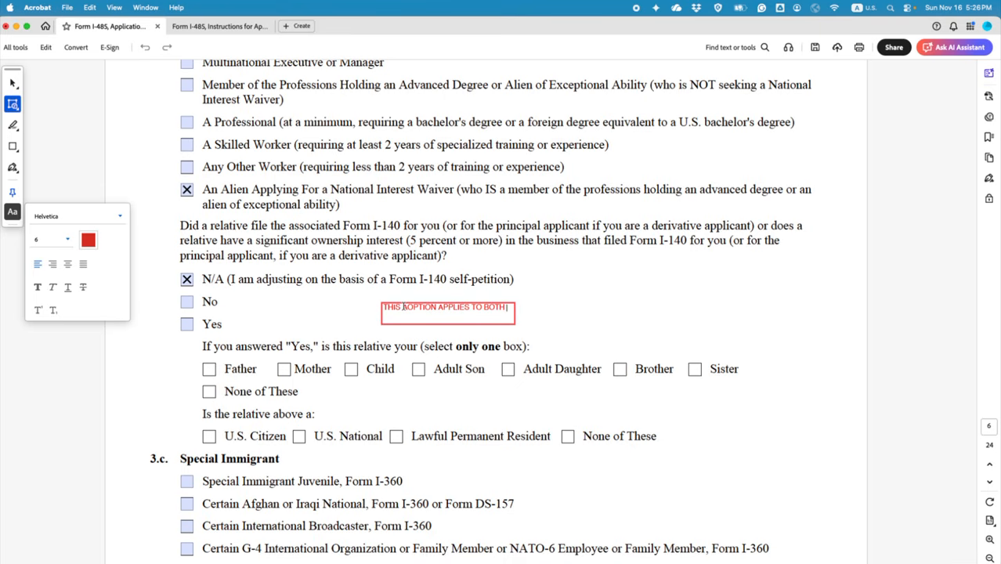
{"action": "type", "text": " PRINCIPAL APPLICANT AND ALL D"}
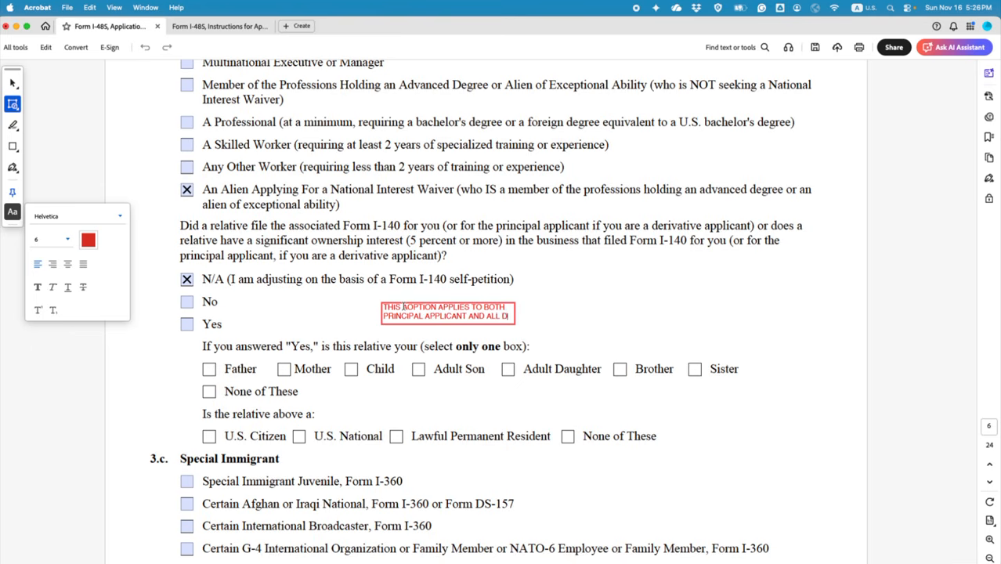
{"action": "type", "text": "ERIVATIVE AP"}
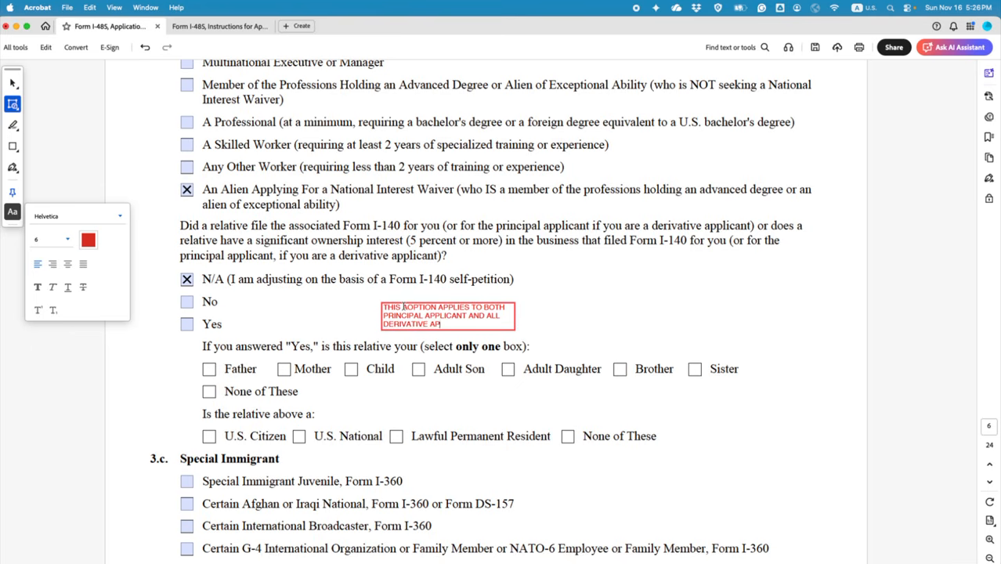
{"action": "type", "text": "PLICANTS"}
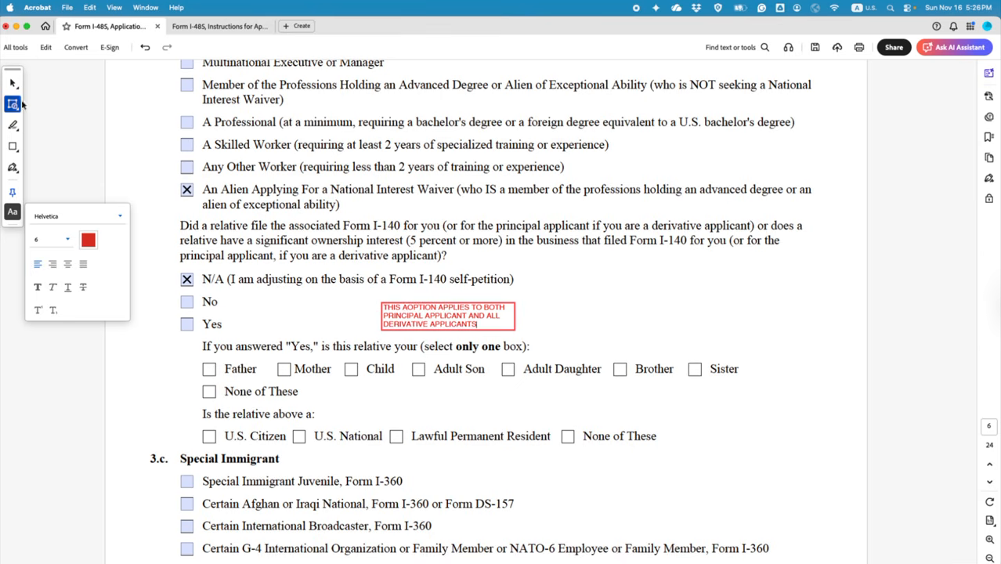
Step: Move the note beside the N/A option and correct its typo so it reads 'THIS OPTION'
{"action": "left_click", "coordinate": [13, 83]}
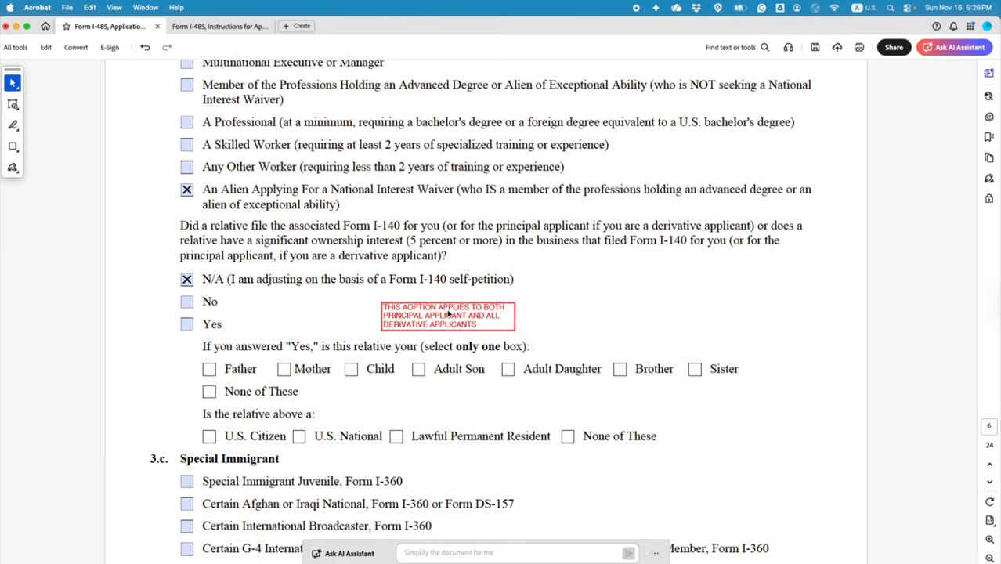
{"action": "left_click_drag", "start_coordinate": [568, 266], "coordinate": [596, 267]}
{"action": "left_click", "coordinate": [554, 337]}
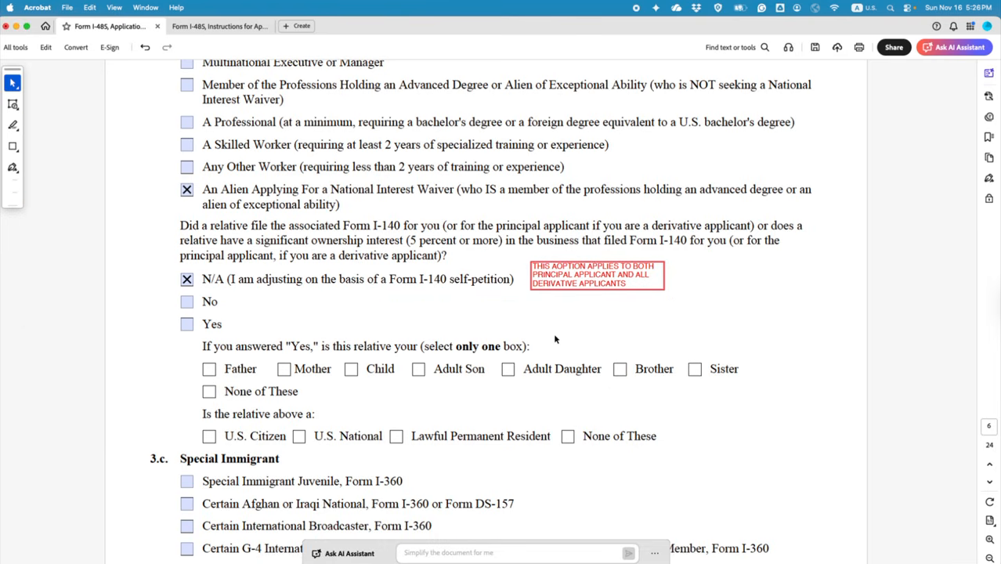
{"action": "double_click", "coordinate": [558, 270]}
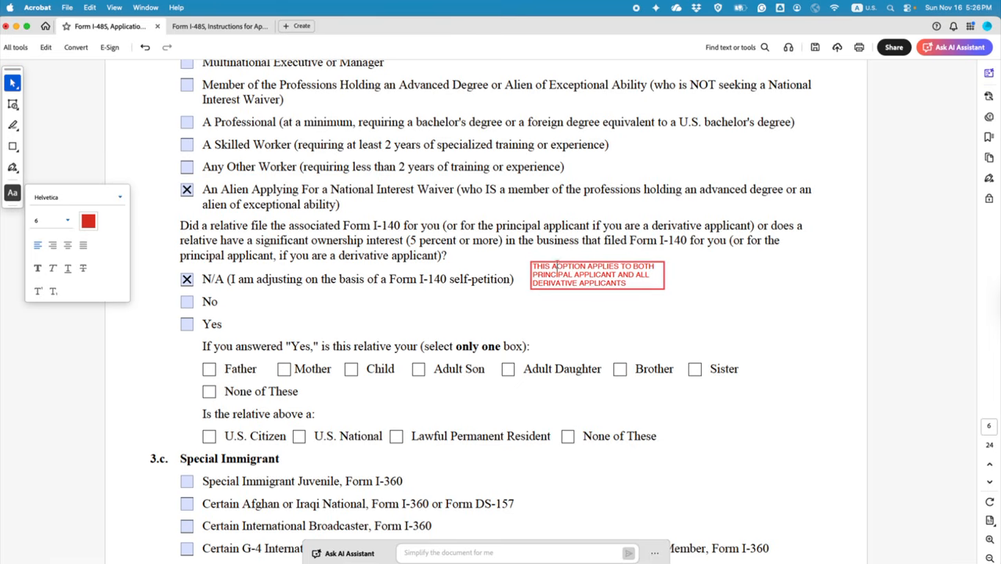
{"action": "key", "text": "BackSpace"}
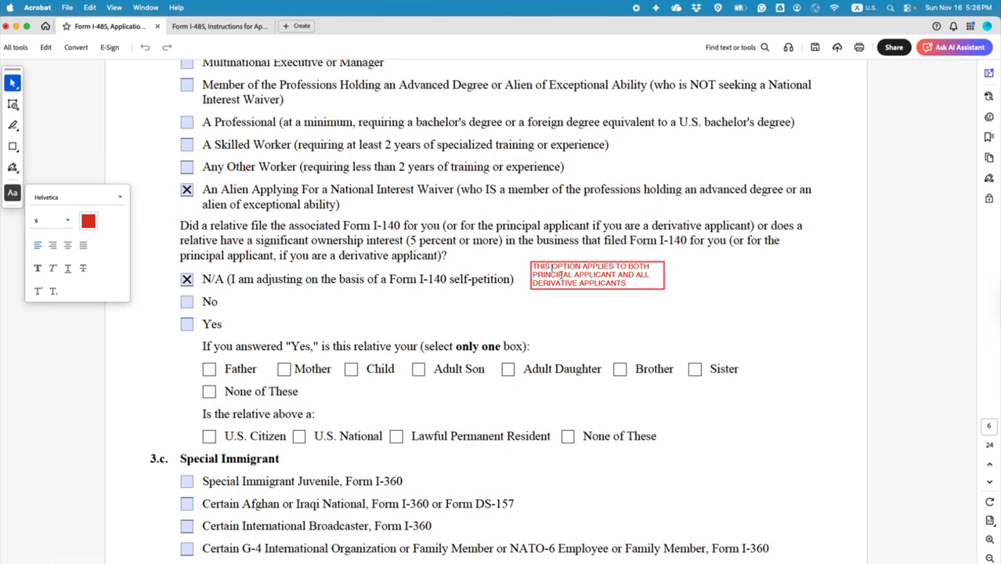
{"action": "left_click", "coordinate": [603, 324]}
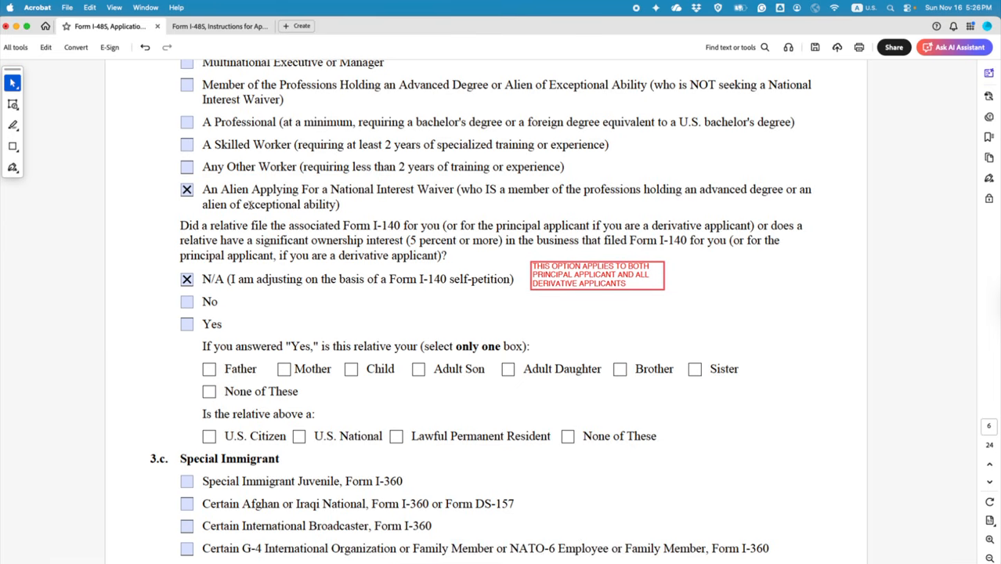
Step: Highlight 'INA section 245(i)?' in item 4 on page 7, then switch to Chrome
{"action": "scroll", "coordinate": [364, 290], "scroll_direction": "down", "scroll_amount": 3}
{"action": "scroll", "coordinate": [365, 290], "scroll_direction": "up", "scroll_amount": 1}
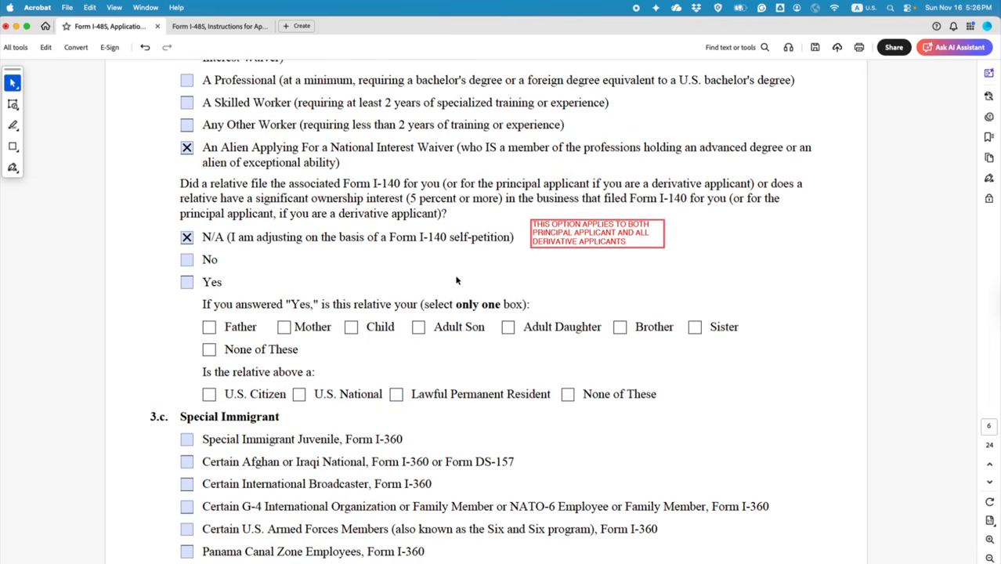
{"action": "scroll", "coordinate": [400, 317], "scroll_direction": "down", "scroll_amount": 5}
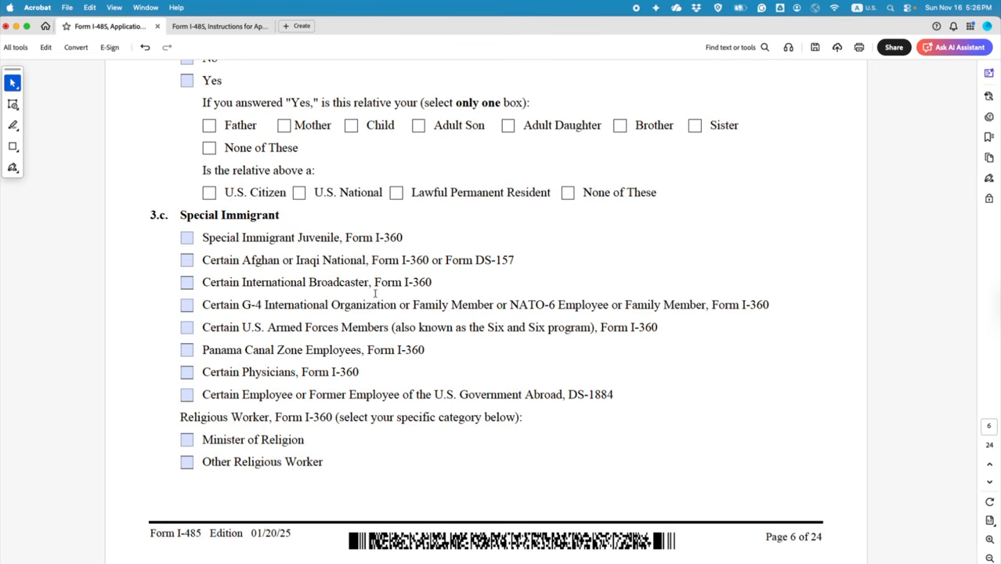
{"action": "scroll", "coordinate": [374, 293], "scroll_direction": "down", "scroll_amount": 9}
{"action": "scroll", "coordinate": [376, 297], "scroll_direction": "down", "scroll_amount": 4}
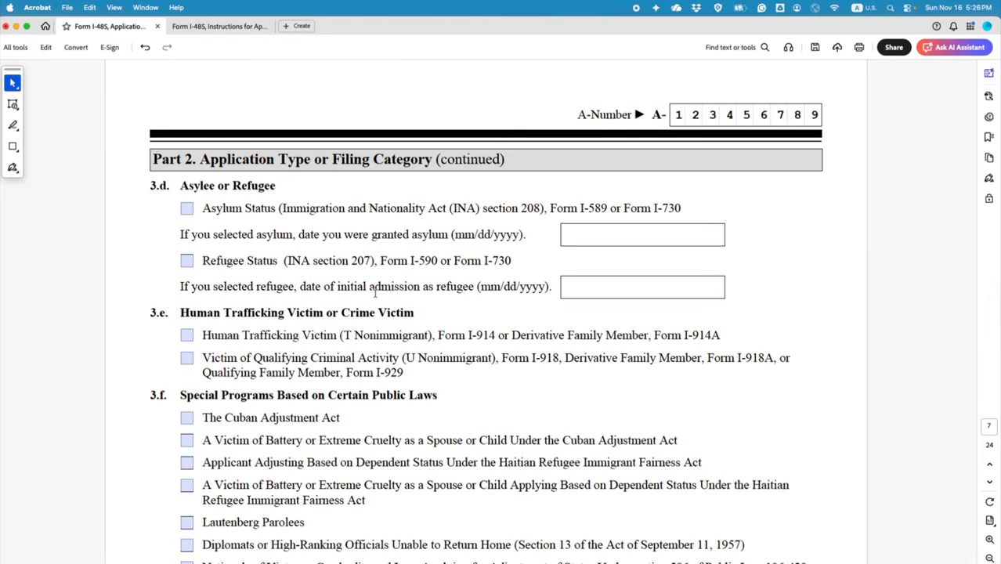
{"action": "scroll", "coordinate": [375, 293], "scroll_direction": "down", "scroll_amount": 4}
{"action": "scroll", "coordinate": [326, 288], "scroll_direction": "down", "scroll_amount": 7}
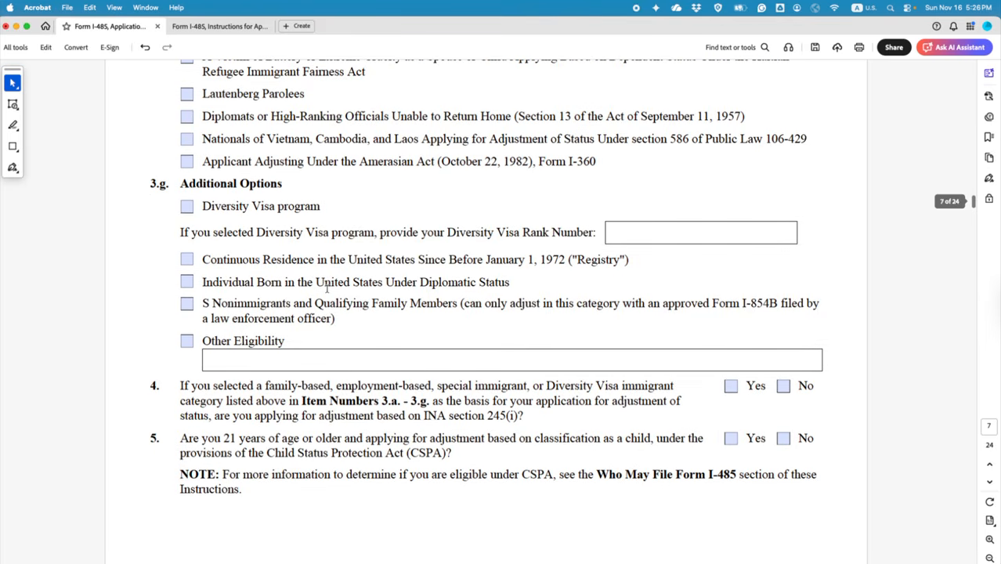
{"action": "scroll", "coordinate": [326, 287], "scroll_direction": "down", "scroll_amount": 3}
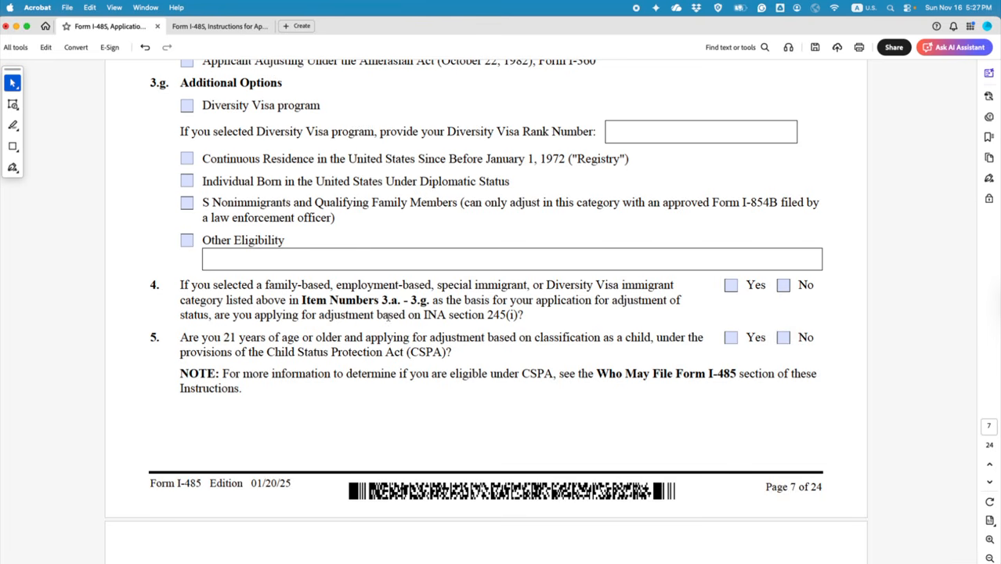
{"action": "left_click_drag", "start_coordinate": [423, 314], "coordinate": [525, 317]}
{"action": "left_click", "coordinate": [545, 335]}
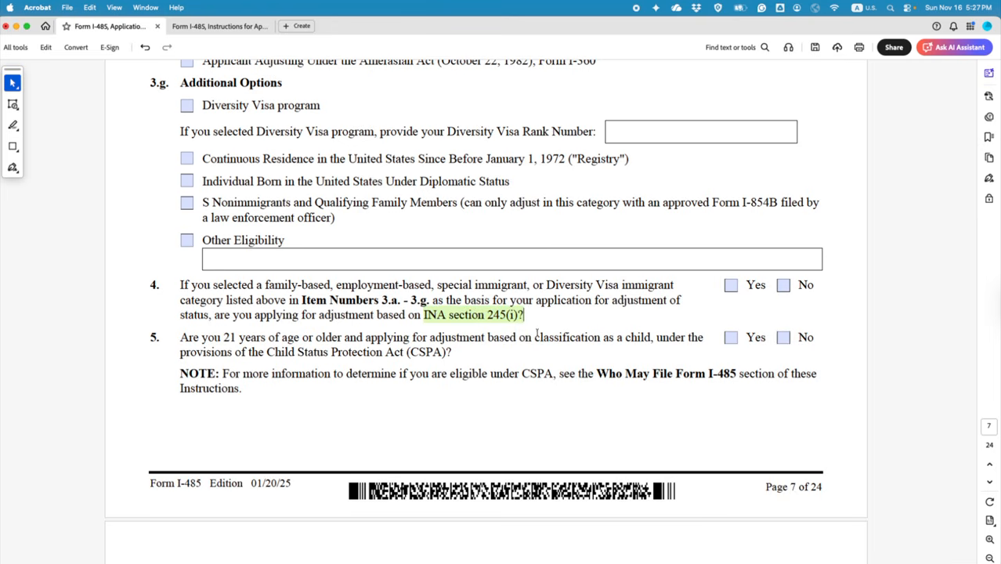
{"action": "key", "text": "ctrl+Right"}
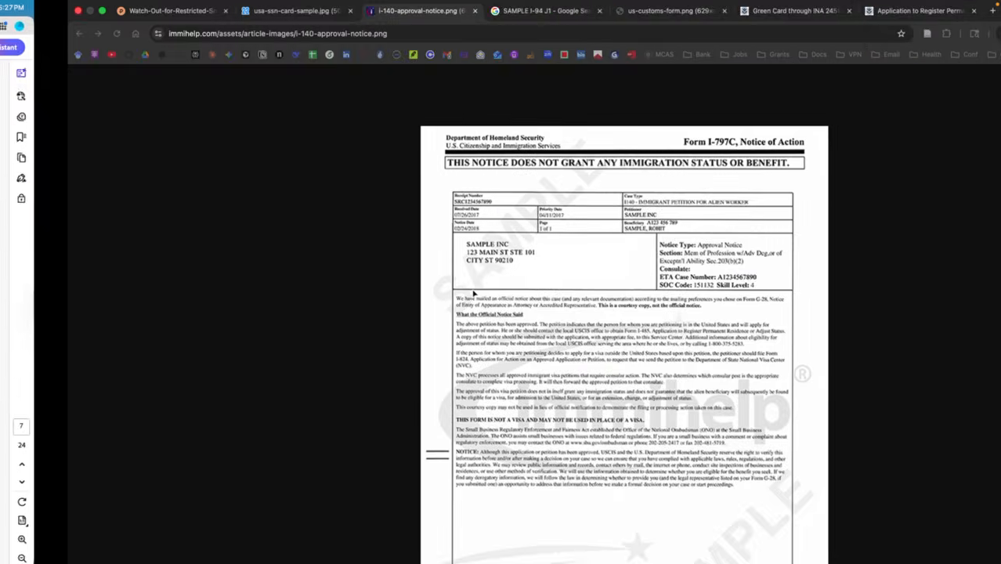
Step: Select the first Eligibility Criteria bullet on the 'Green Card through INA 245(i)' page
{"action": "left_click", "coordinate": [728, 13]}
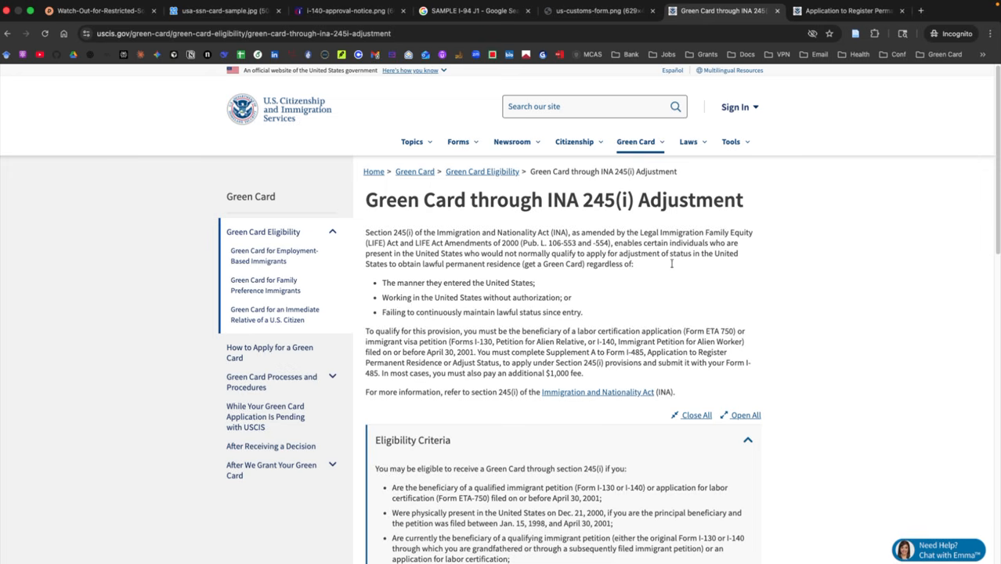
{"action": "scroll", "coordinate": [367, 201], "scroll_direction": "down", "scroll_amount": 5}
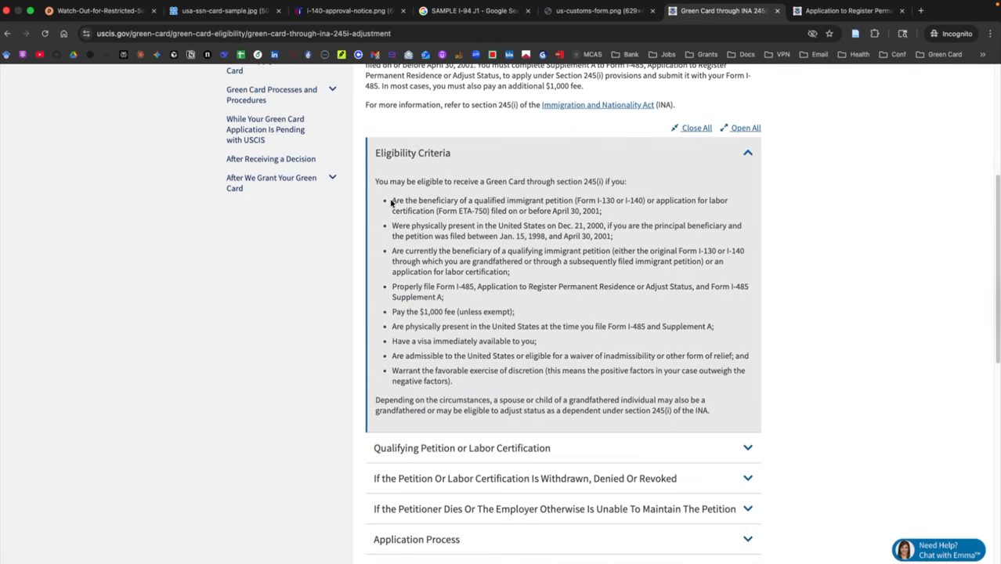
{"action": "left_click_drag", "start_coordinate": [391, 201], "coordinate": [600, 213]}
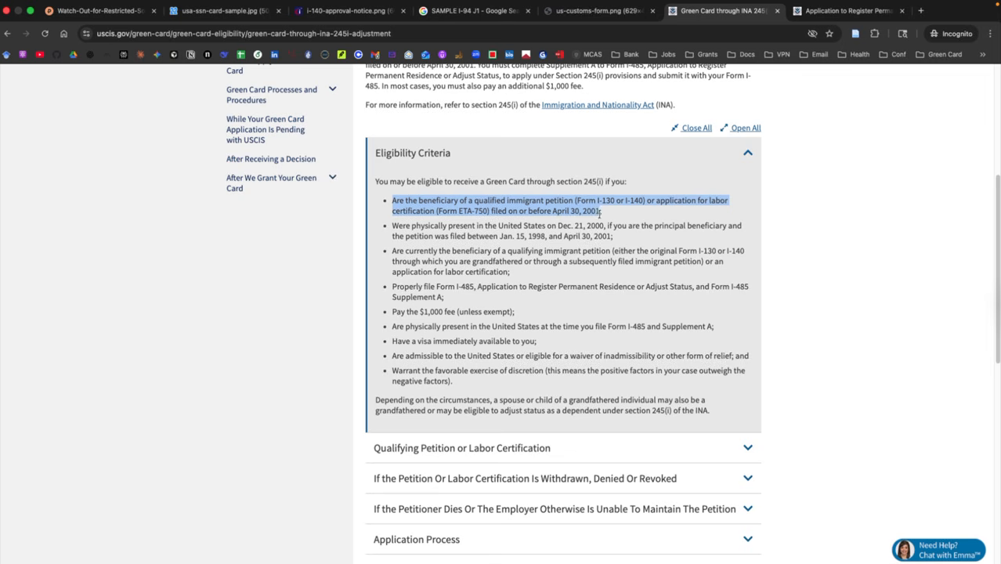
{"action": "left_click", "coordinate": [607, 216]}
{"action": "left_click_drag", "start_coordinate": [605, 215], "coordinate": [377, 204]}
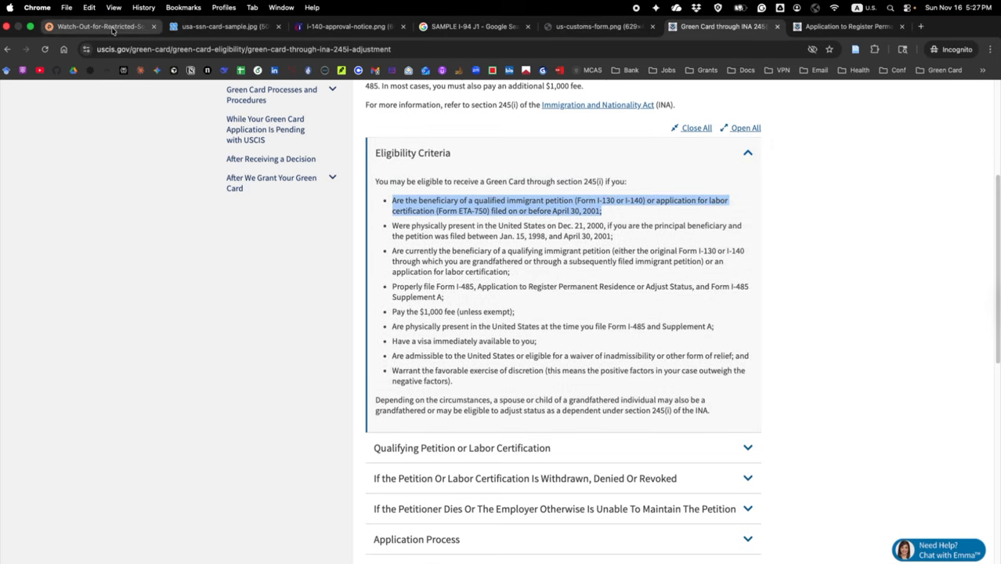
Step: Return to the I-485 form and answer No to item 4
{"action": "left_click", "coordinate": [112, 28]}
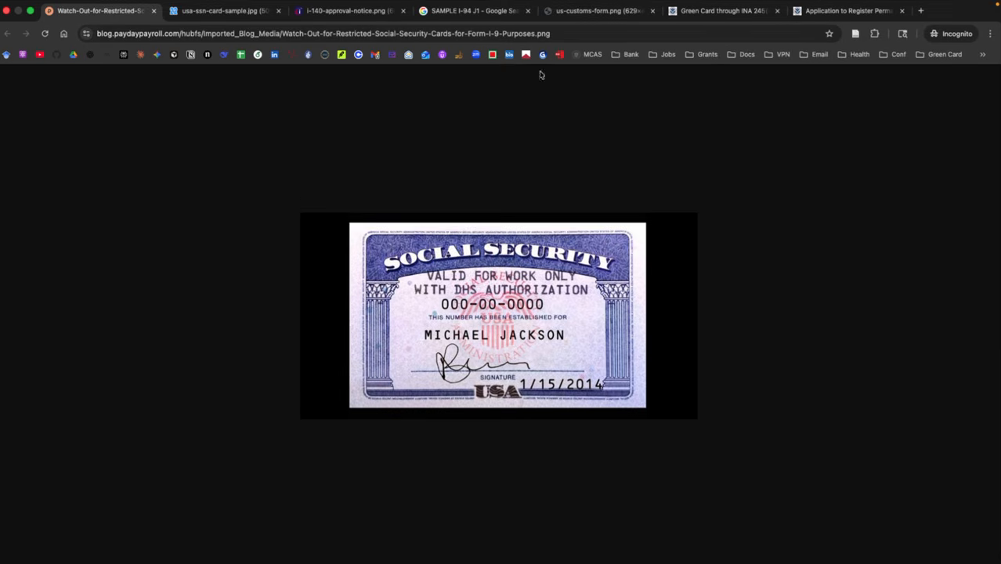
{"action": "key", "text": "ctrl+Left"}
{"action": "left_click", "coordinate": [782, 287]}
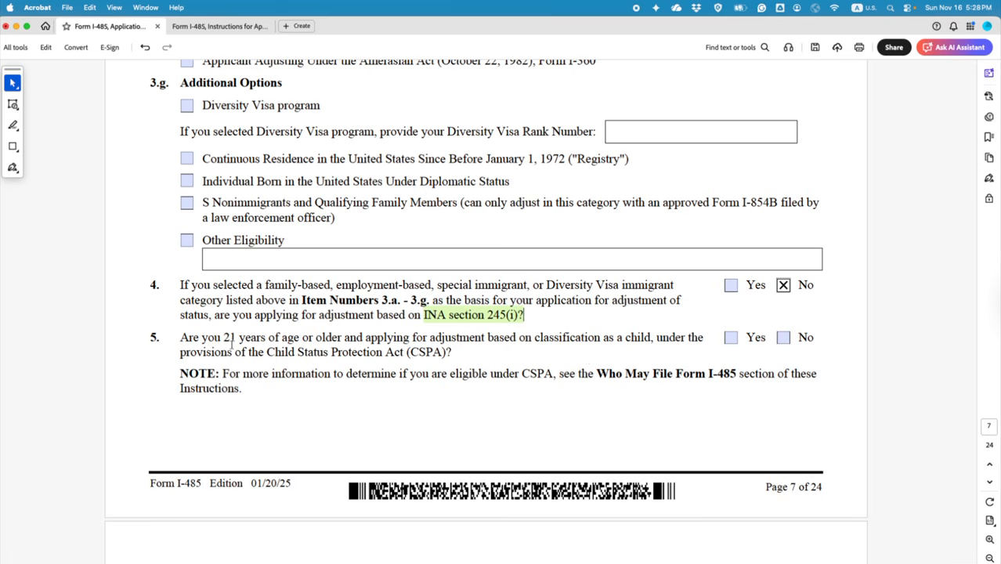
Step: Answer No to item 5 on page 7 and scroll down to Part 3 on page 8
{"action": "left_click", "coordinate": [783, 339]}
{"action": "scroll", "coordinate": [747, 395], "scroll_direction": "down", "scroll_amount": 5}
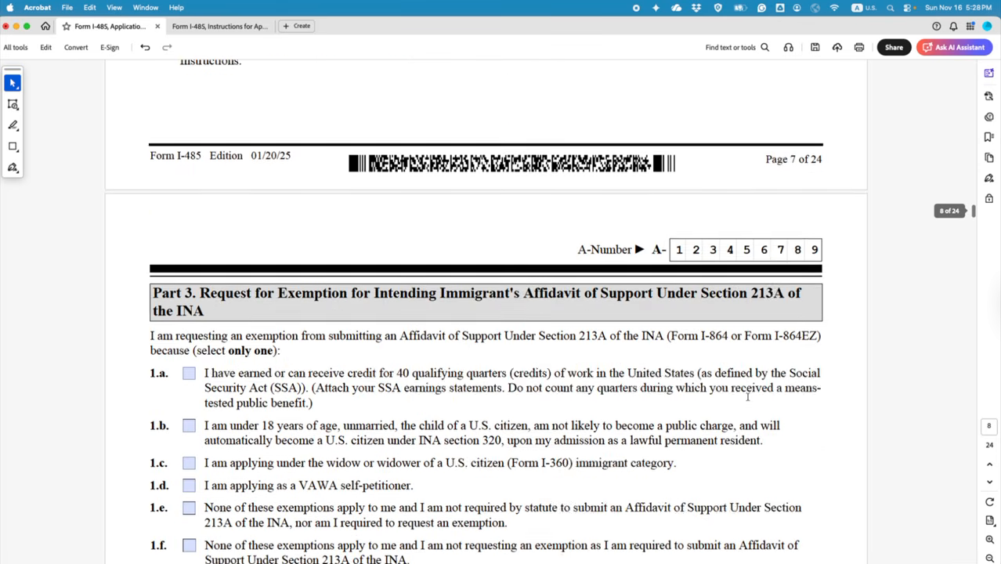
{"action": "scroll", "coordinate": [746, 394], "scroll_direction": "down", "scroll_amount": 2}
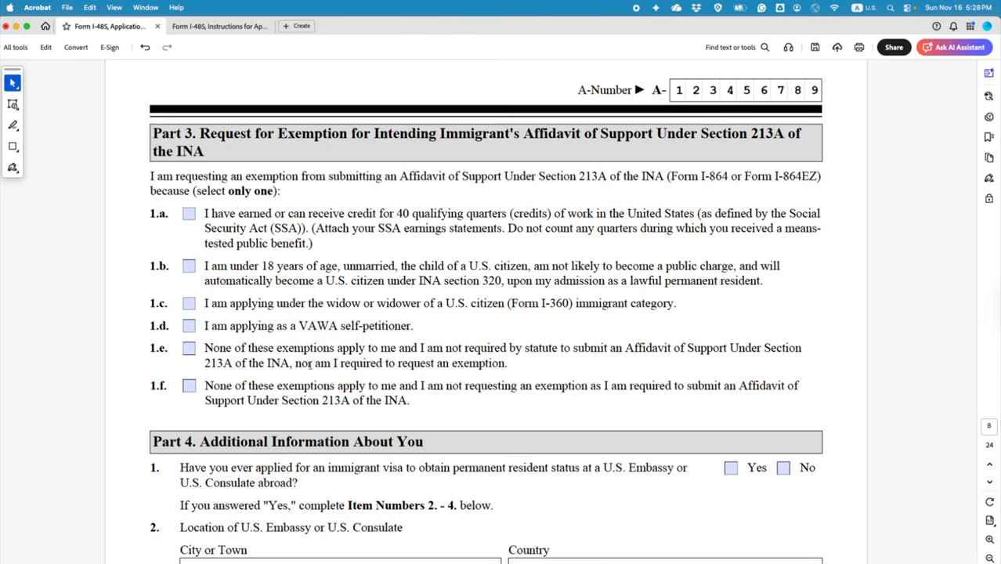
Step: Tick Part 3 exemption 1.e and answer No to Part 4 item 1
{"action": "left_click", "coordinate": [189, 349]}
{"action": "scroll", "coordinate": [390, 424], "scroll_direction": "down", "scroll_amount": 3}
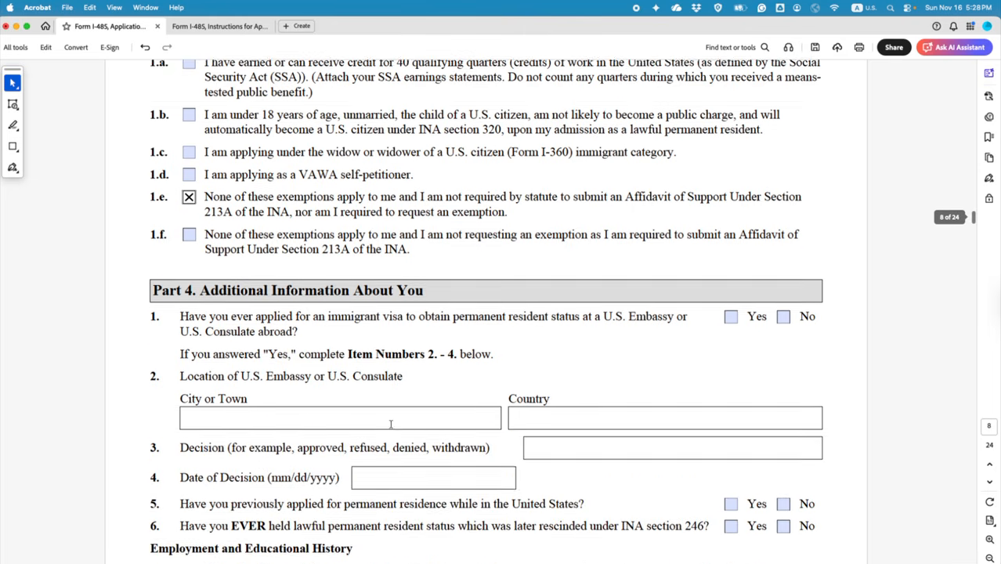
{"action": "scroll", "coordinate": [390, 424], "scroll_direction": "down", "scroll_amount": 1}
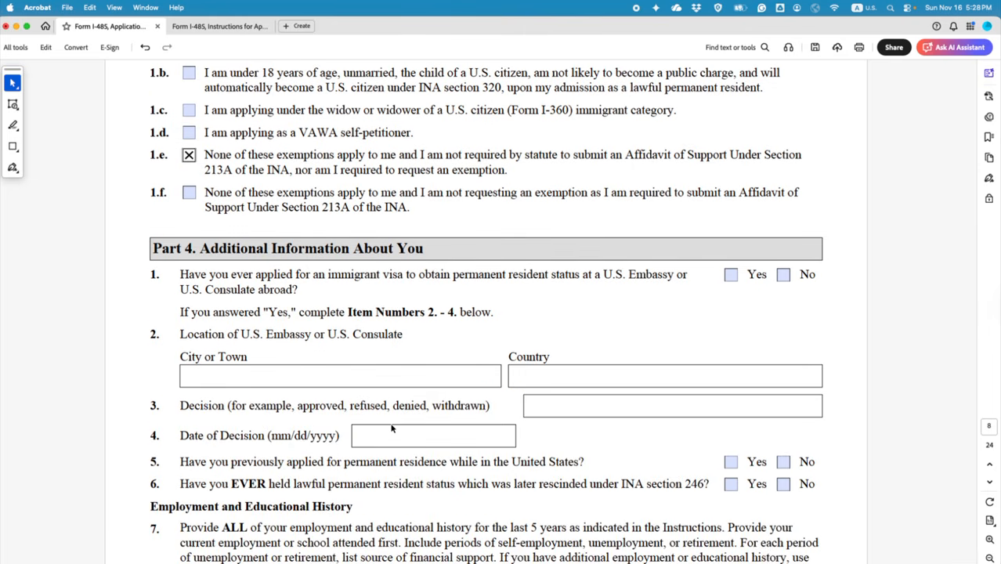
{"action": "scroll", "coordinate": [392, 428], "scroll_direction": "down", "scroll_amount": 1}
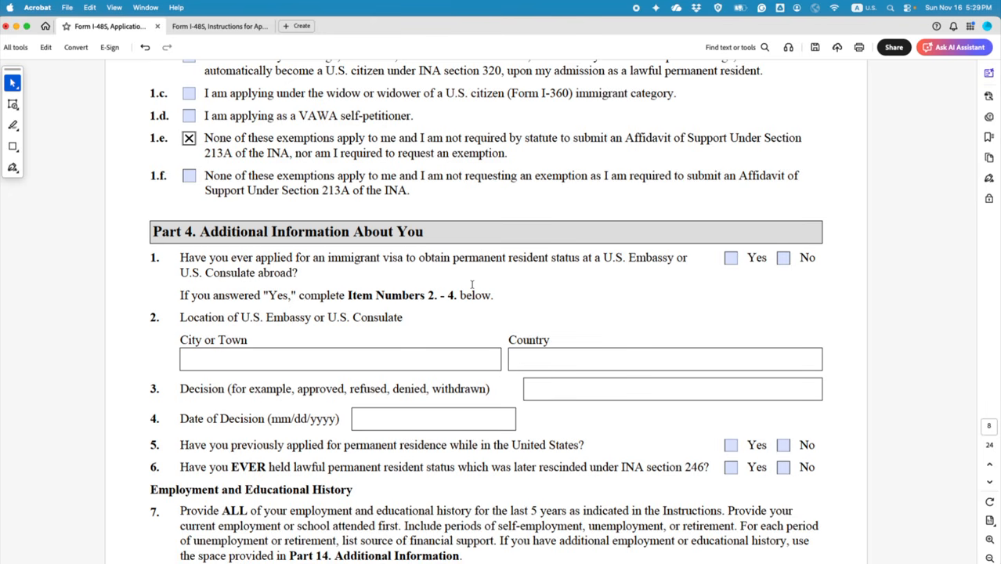
{"action": "left_click", "coordinate": [783, 258]}
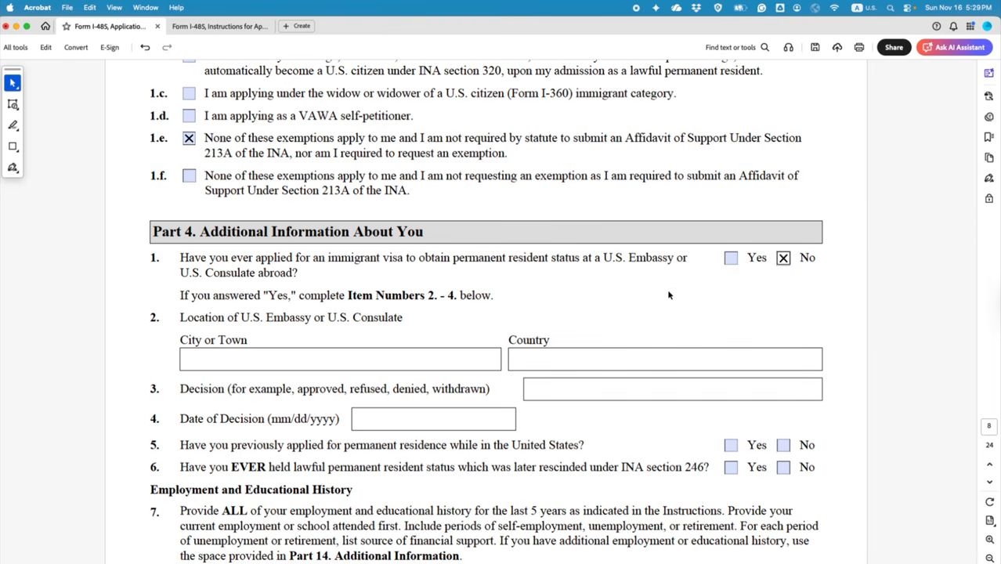
{"action": "scroll", "coordinate": [660, 305], "scroll_direction": "down", "scroll_amount": 3}
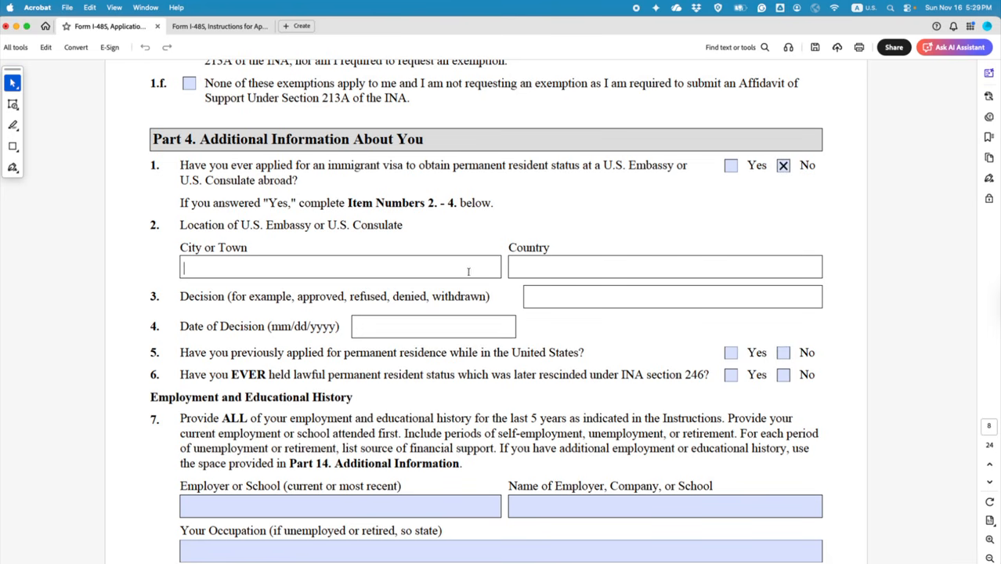
Step: Leave the Country, Decision and Date of Decision fields blank and answer No to items 5 and 6
{"action": "left_click", "coordinate": [526, 268]}
{"action": "left_click", "coordinate": [569, 300]}
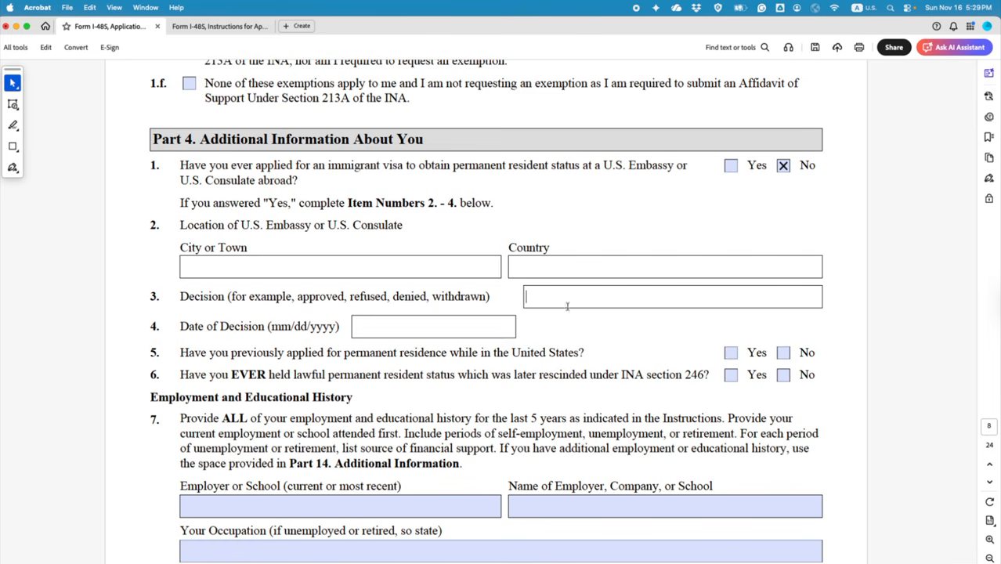
{"action": "left_click", "coordinate": [464, 326]}
{"action": "scroll", "coordinate": [532, 355], "scroll_direction": "down", "scroll_amount": 2}
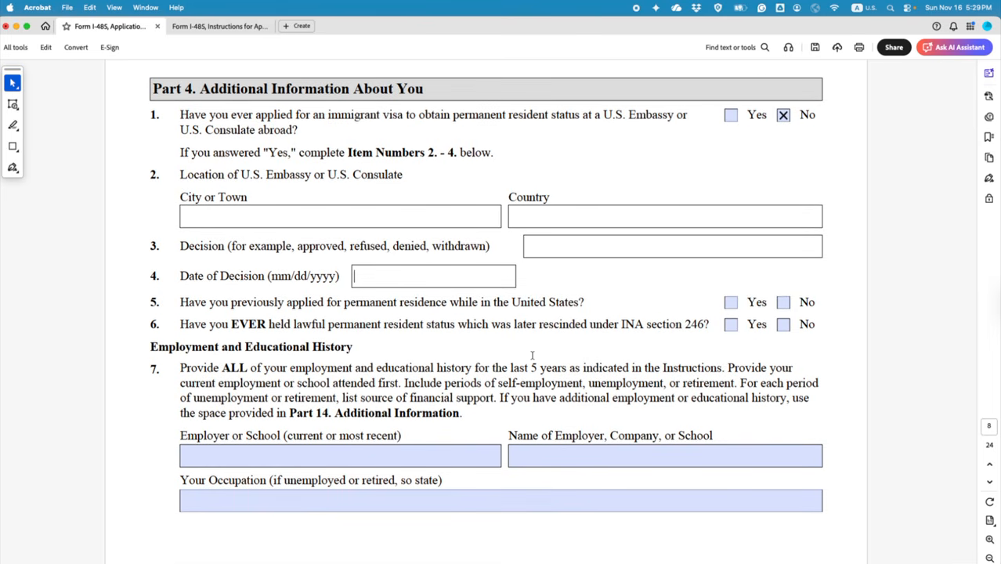
{"action": "scroll", "coordinate": [532, 355], "scroll_direction": "down", "scroll_amount": 2}
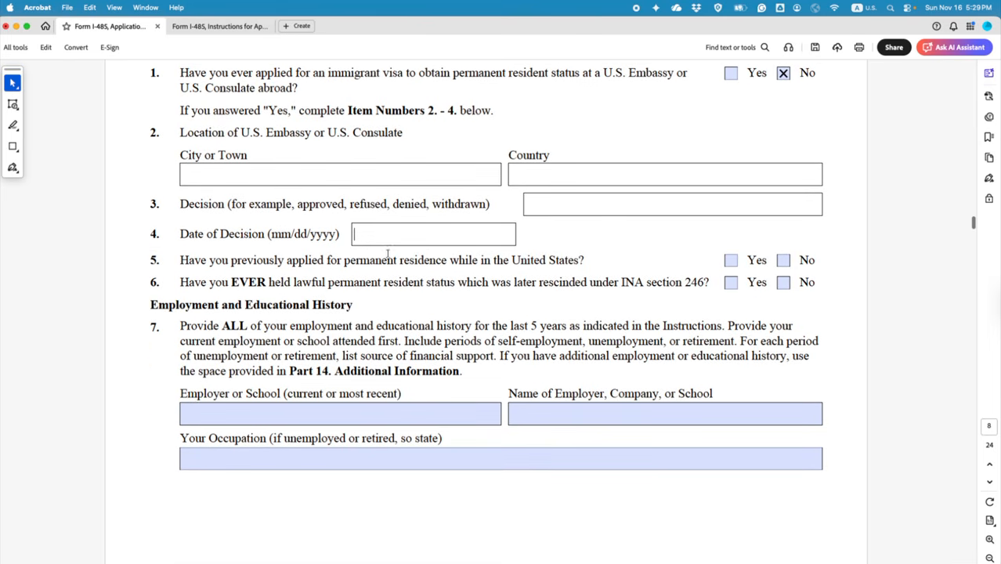
{"action": "scroll", "coordinate": [337, 264], "scroll_direction": "up", "scroll_amount": 2}
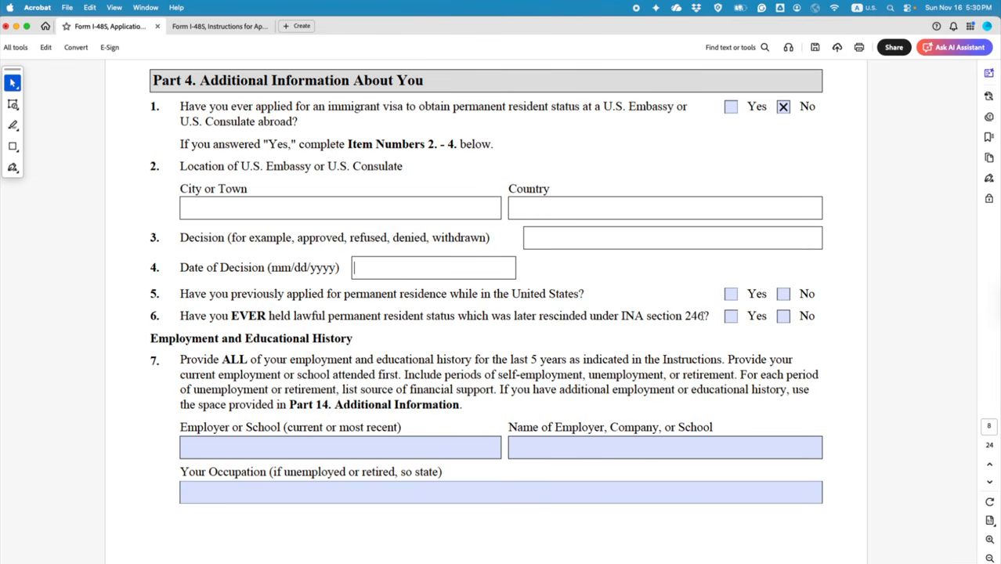
{"action": "left_click", "coordinate": [784, 296]}
{"action": "left_click", "coordinate": [784, 317]}
{"action": "scroll", "coordinate": [699, 341], "scroll_direction": "down", "scroll_amount": 3}
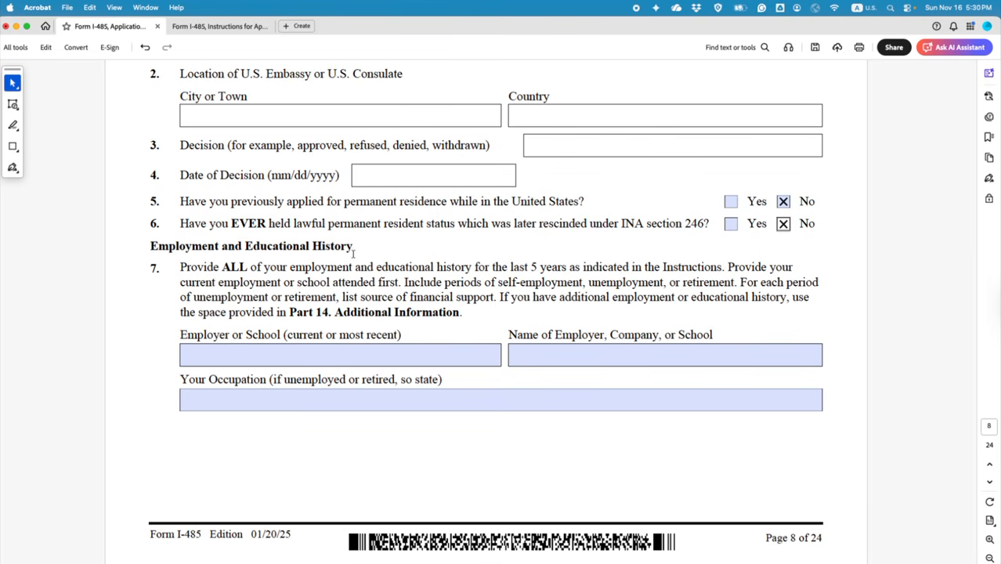
{"action": "scroll", "coordinate": [352, 254], "scroll_direction": "down", "scroll_amount": 1}
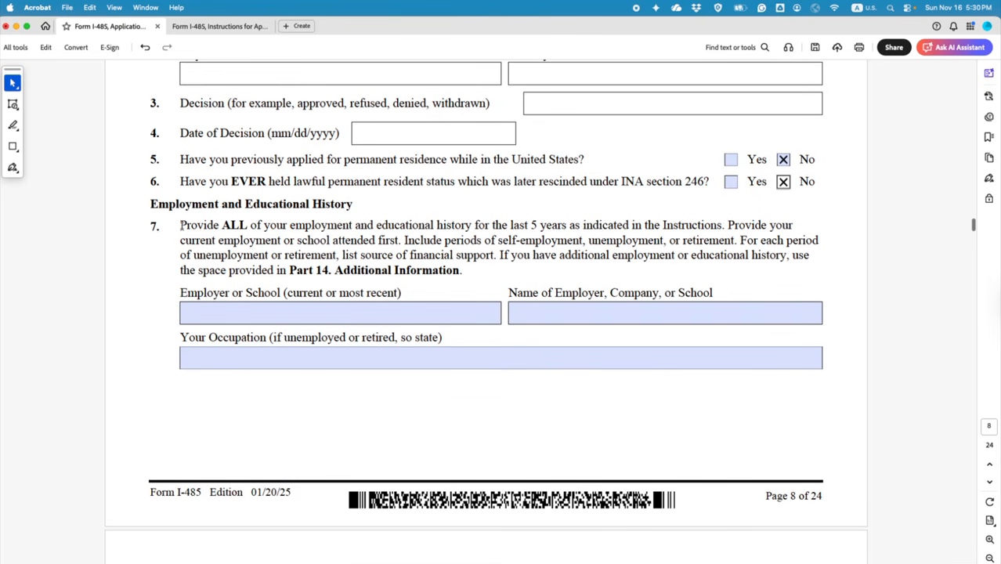
Step: Highlight item 7's first sentence about employment history in green
{"action": "left_click_drag", "start_coordinate": [181, 226], "coordinate": [712, 227]}
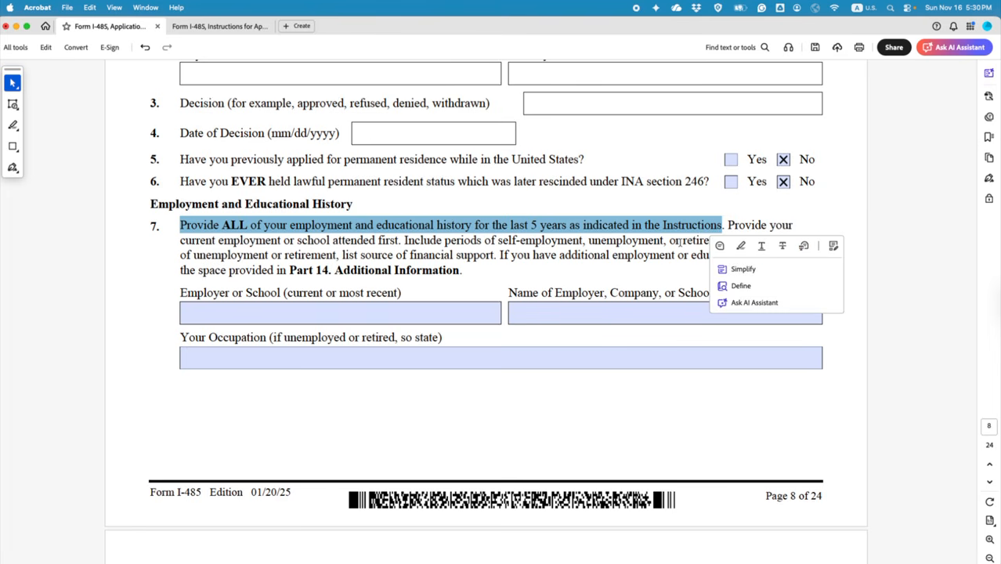
{"action": "left_click", "coordinate": [733, 246]}
{"action": "scroll", "coordinate": [585, 273], "scroll_direction": "up", "scroll_amount": 20}
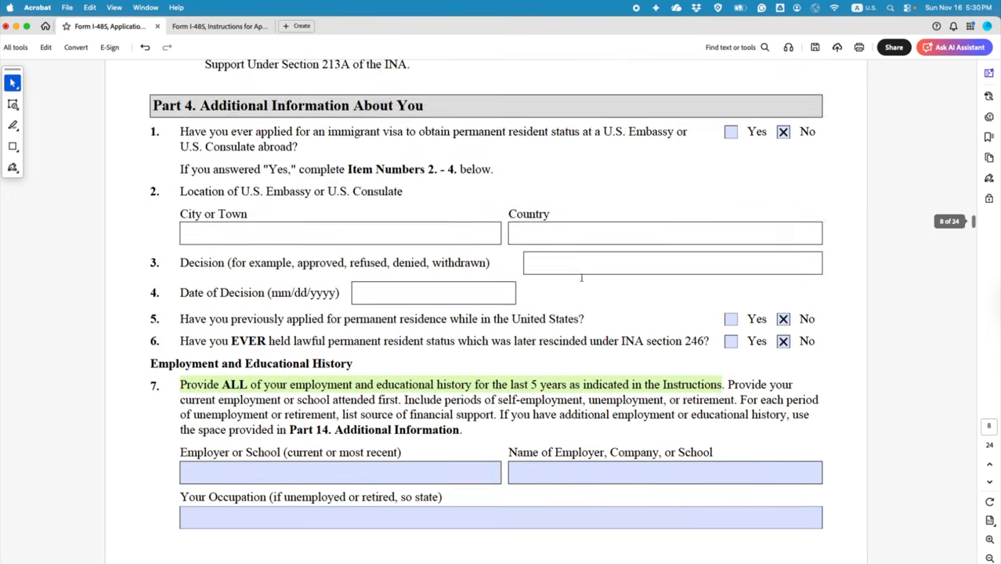
{"action": "scroll", "coordinate": [581, 282], "scroll_direction": "up", "scroll_amount": 20}
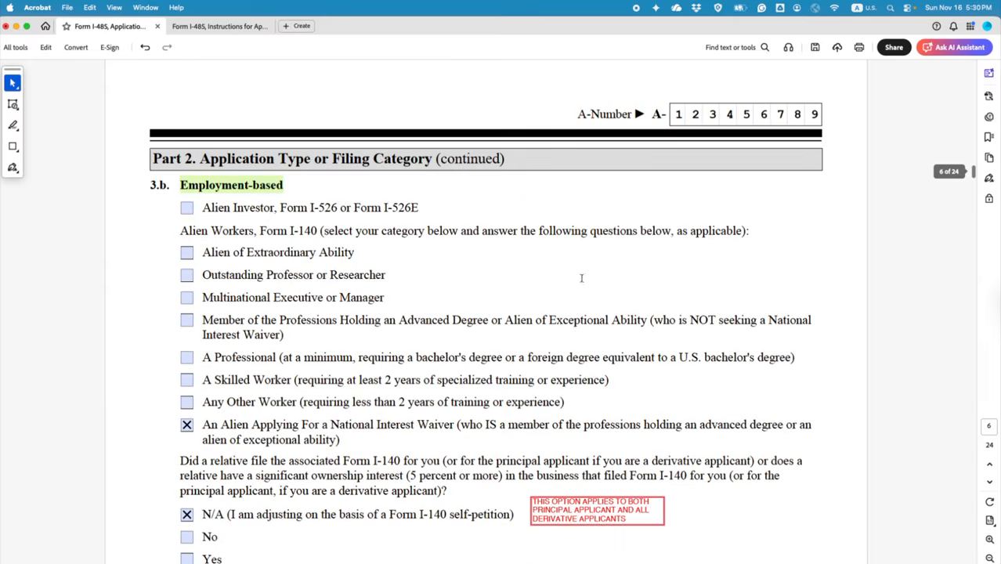
{"action": "scroll", "coordinate": [582, 278], "scroll_direction": "up", "scroll_amount": 20}
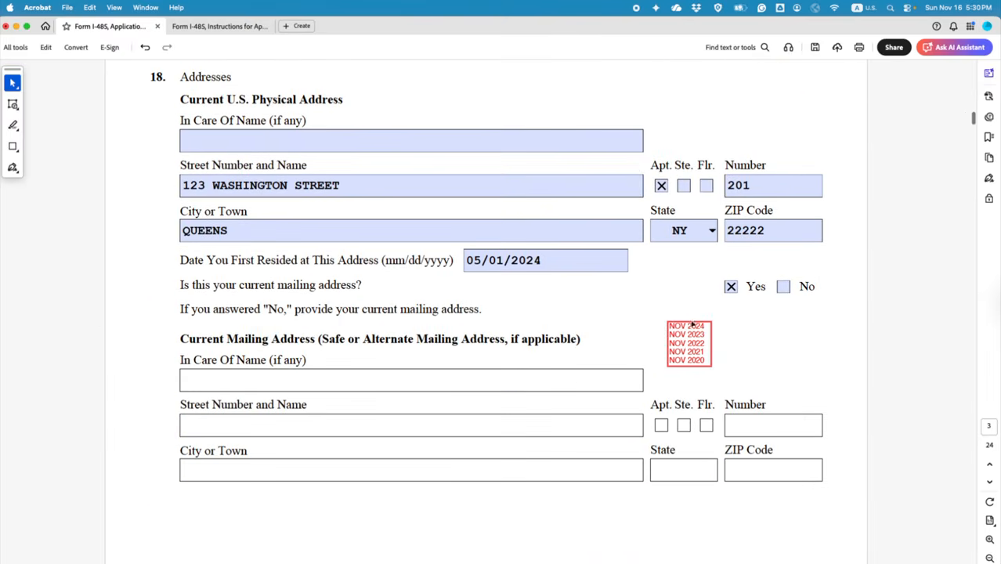
Step: Copy the NOV 2024–NOV 2020 date stamp onto page 8, just below the Occupation field
{"action": "left_click", "coordinate": [691, 324]}
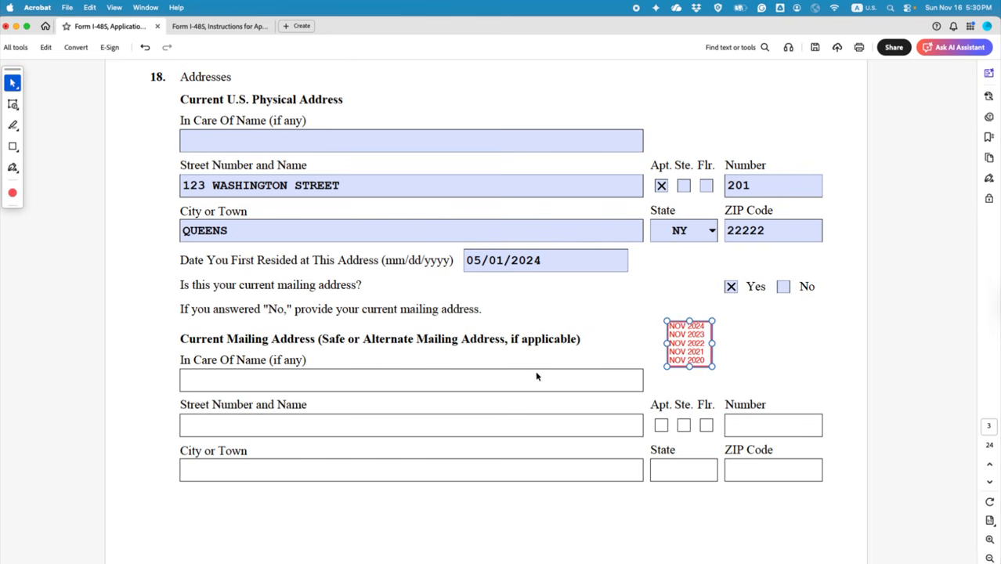
{"action": "scroll", "coordinate": [536, 374], "scroll_direction": "down", "scroll_amount": 20}
{"action": "scroll", "coordinate": [536, 373], "scroll_direction": "down", "scroll_amount": 20}
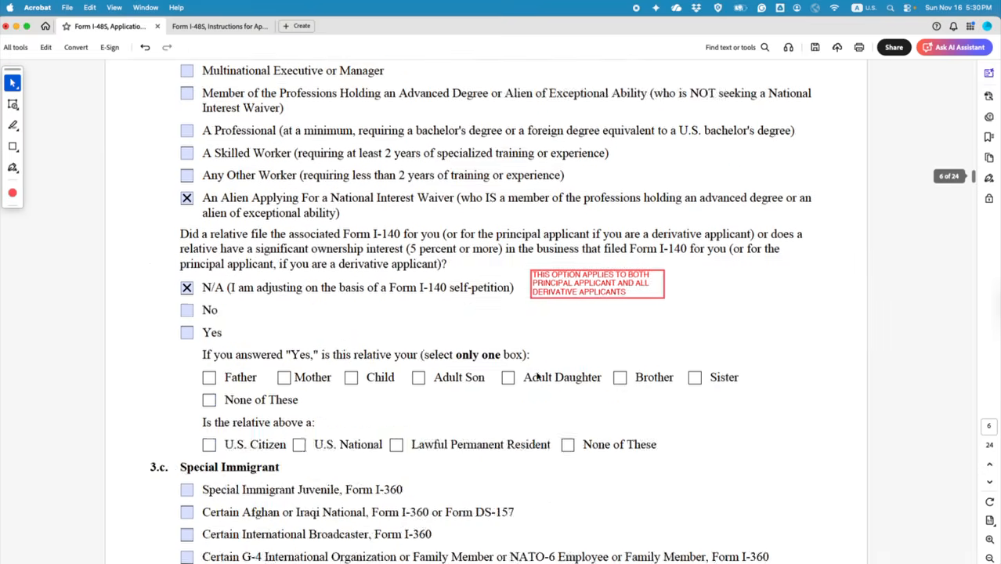
{"action": "scroll", "coordinate": [536, 377], "scroll_direction": "down", "scroll_amount": 15}
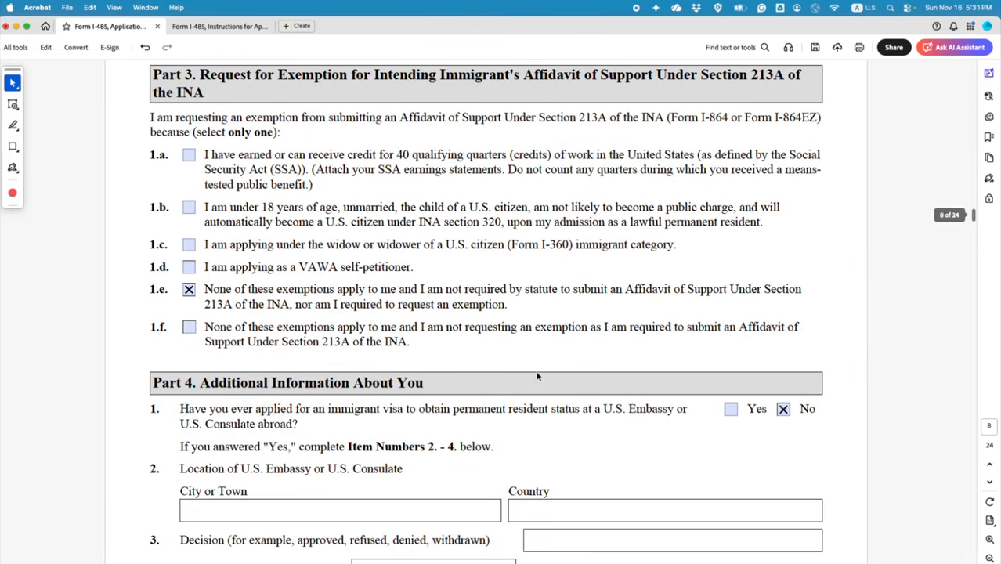
{"action": "scroll", "coordinate": [537, 377], "scroll_direction": "up", "scroll_amount": 1}
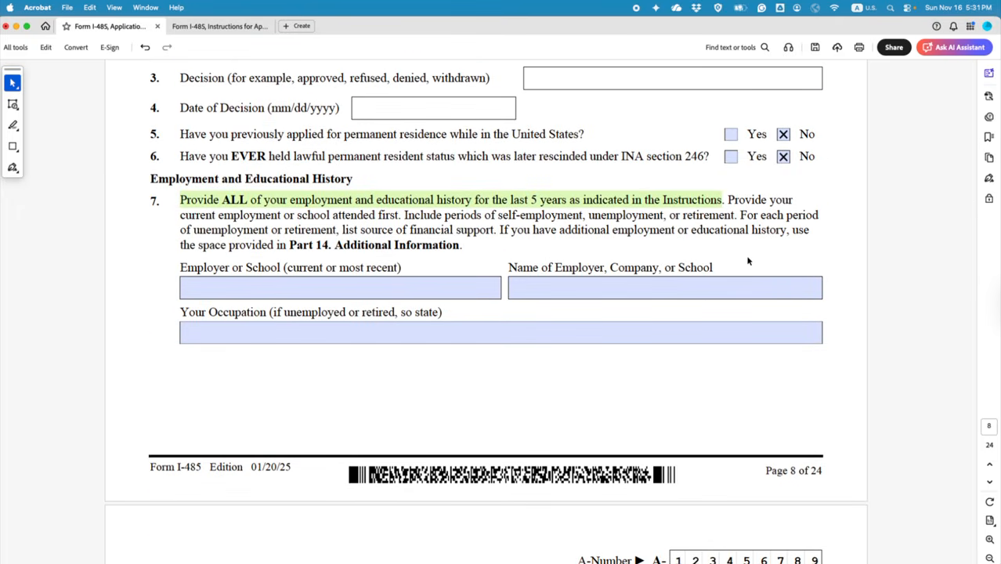
{"action": "key", "text": "super+v"}
{"action": "left_click_drag", "start_coordinate": [495, 259], "coordinate": [768, 267]}
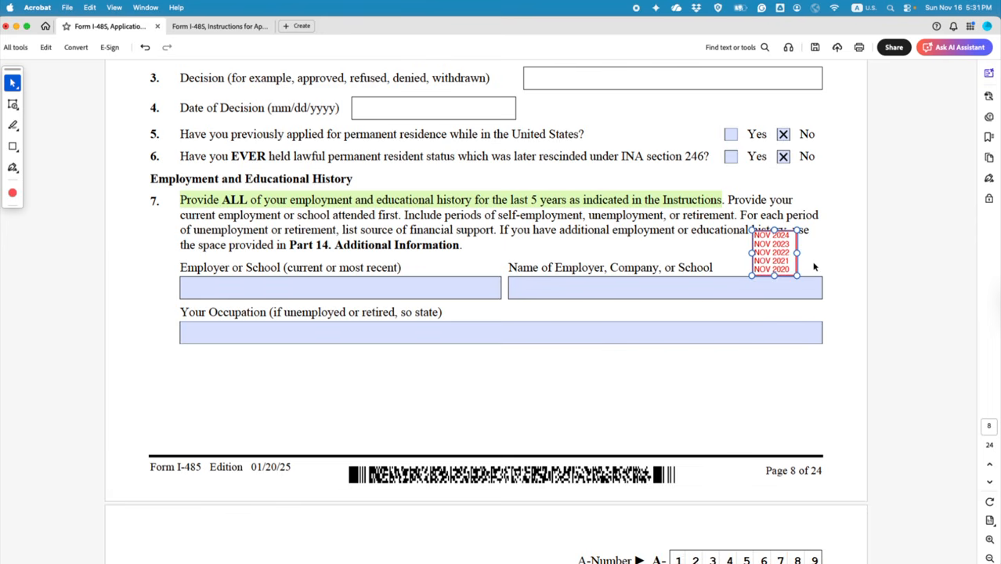
{"action": "left_click", "coordinate": [814, 266]}
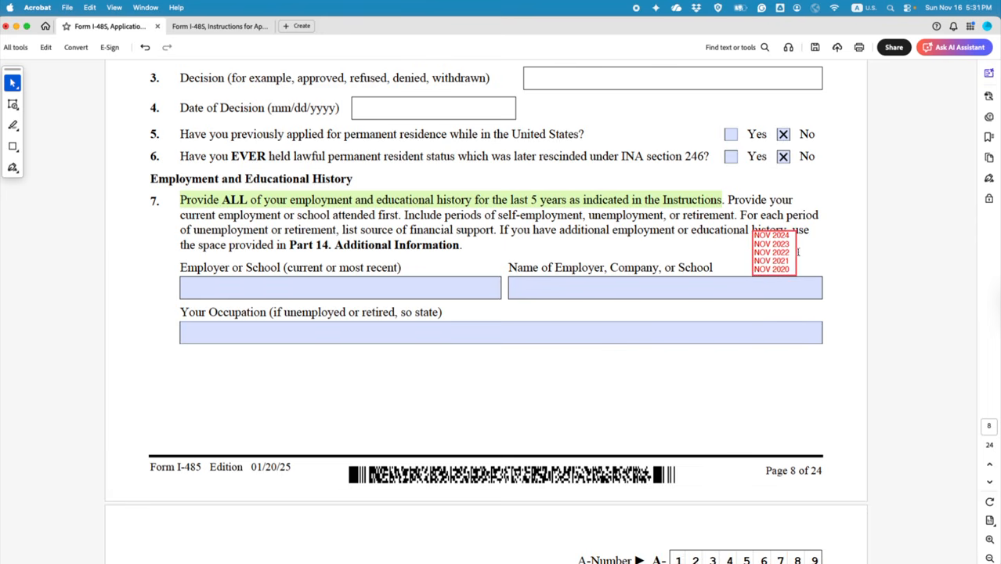
{"action": "left_click_drag", "start_coordinate": [796, 254], "coordinate": [776, 379]}
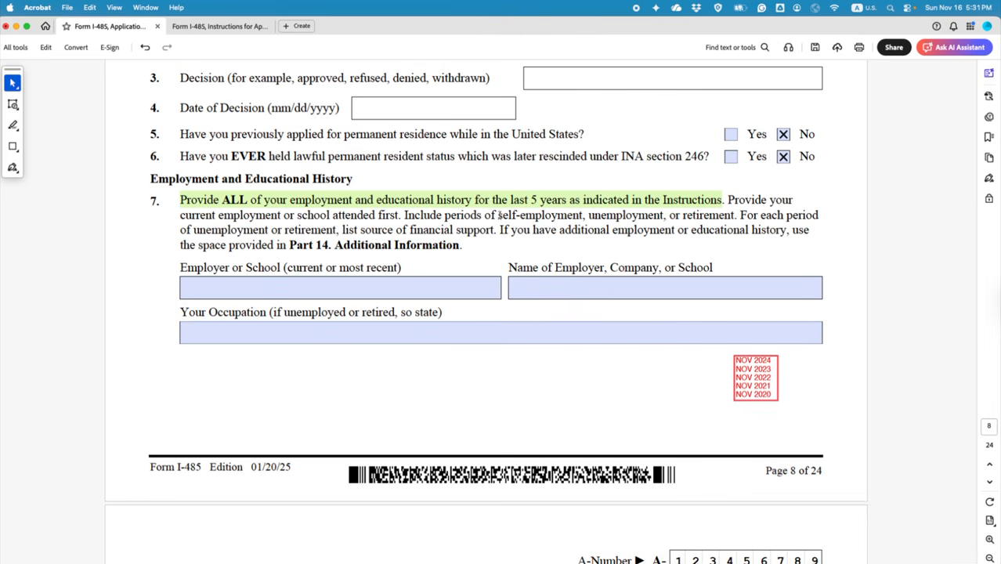
{"action": "left_click_drag", "start_coordinate": [498, 216], "coordinate": [732, 218]}
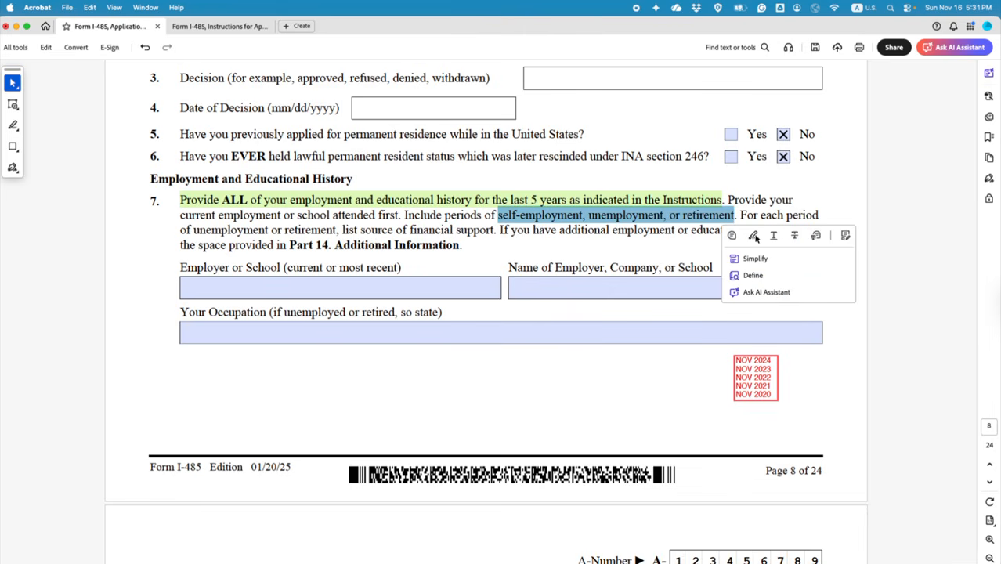
Step: Highlight 'self-employment, unemployment, or retirement' and underline the following financial-support sentence in item 7
{"action": "left_click", "coordinate": [752, 236]}
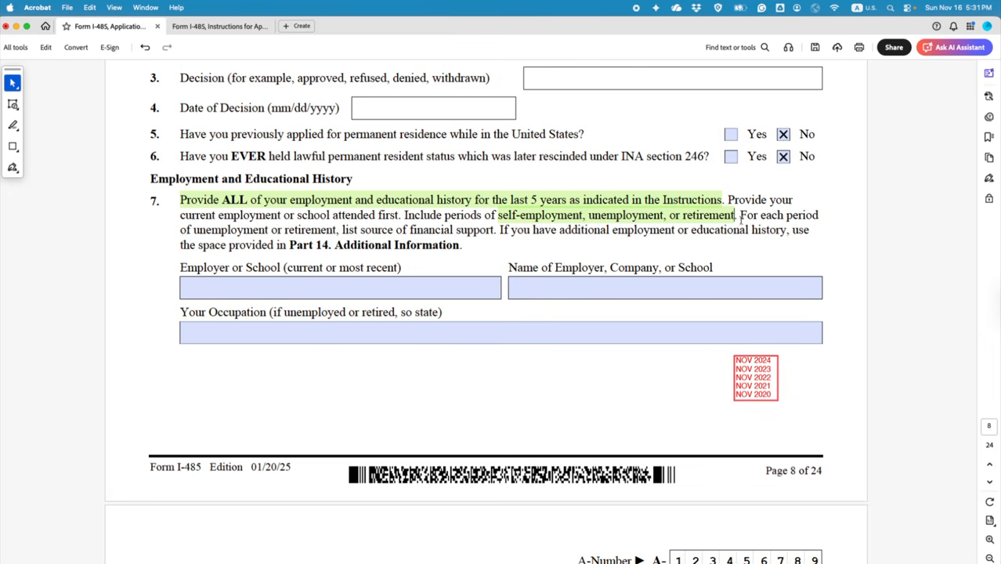
{"action": "left_click_drag", "start_coordinate": [740, 215], "coordinate": [496, 230]}
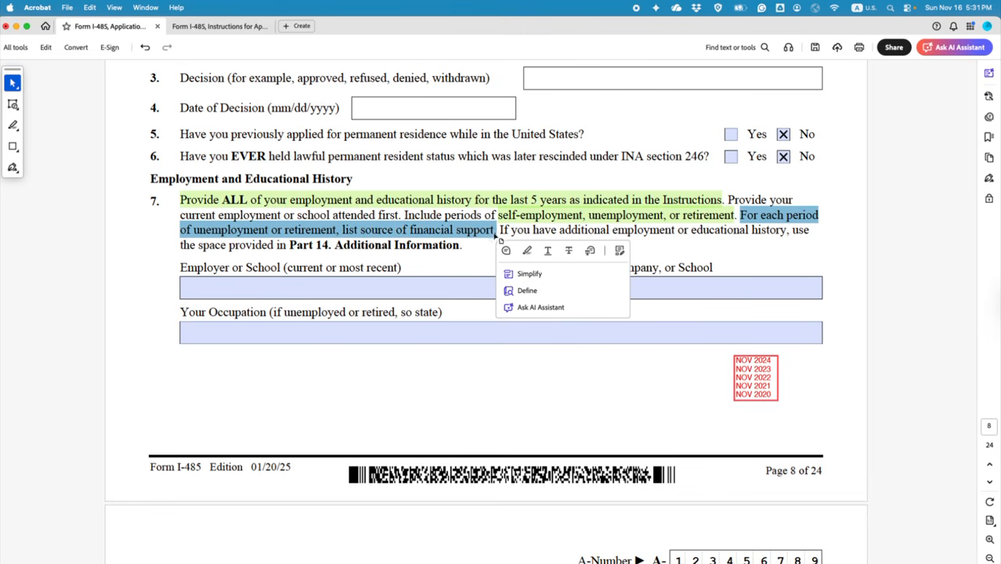
{"action": "left_click", "coordinate": [546, 251]}
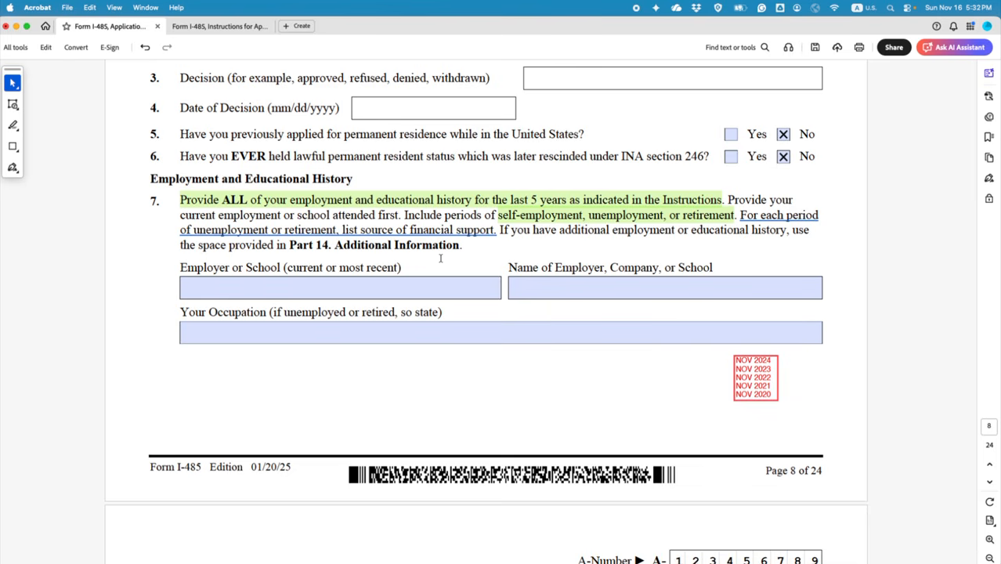
{"action": "left_click", "coordinate": [239, 231]}
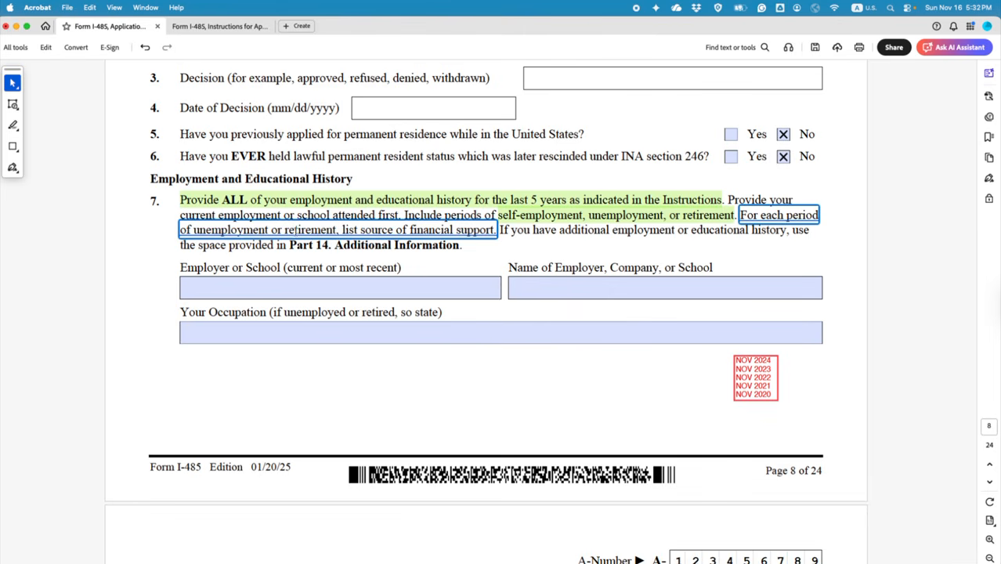
{"action": "scroll", "coordinate": [292, 229], "scroll_direction": "down", "scroll_amount": 10}
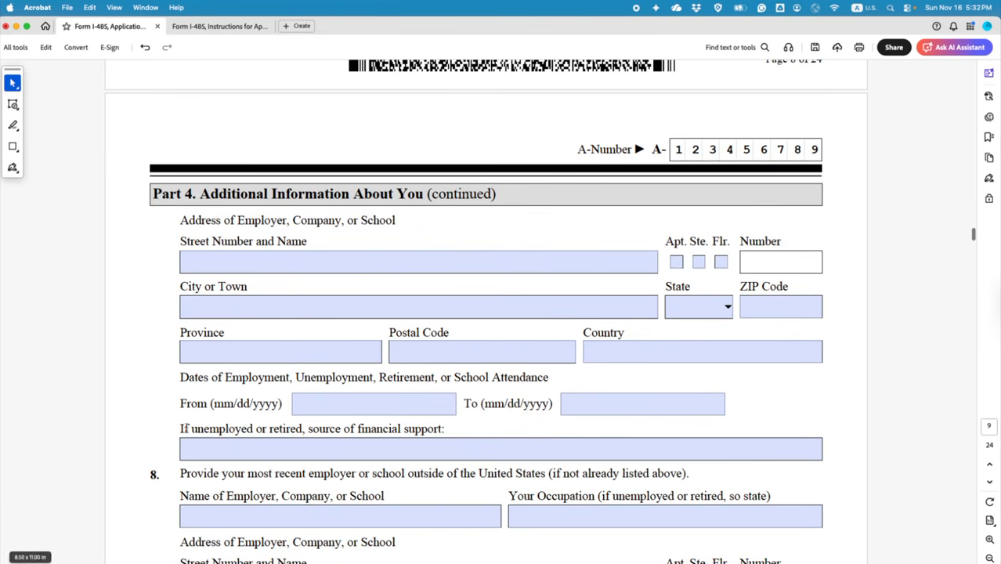
Step: Highlight 'unemployed or retired' in page 9's financial-support label, then return to page 8
{"action": "left_click_drag", "start_coordinate": [192, 429], "coordinate": [302, 430]}
{"action": "left_click", "coordinate": [332, 448]}
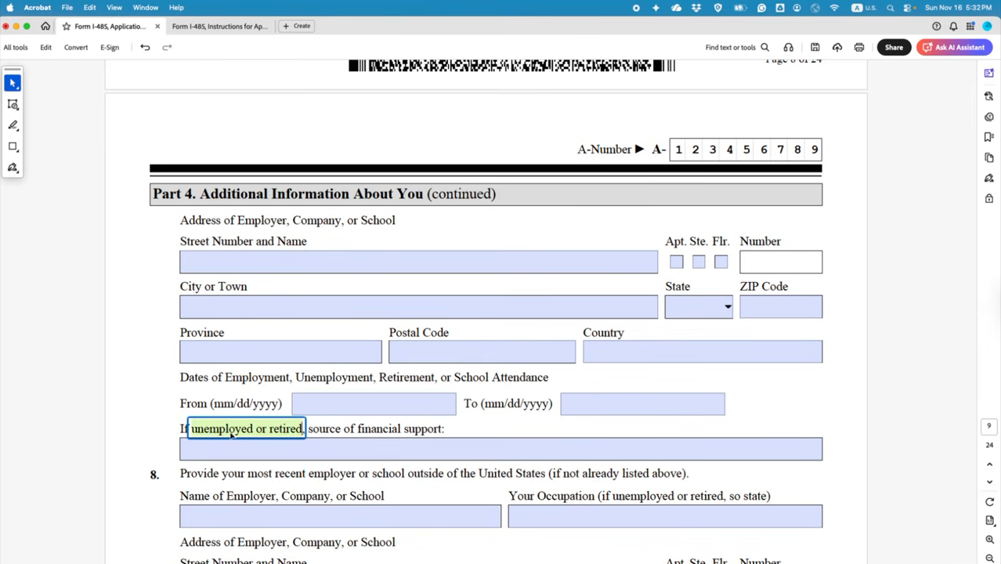
{"action": "left_click", "coordinate": [349, 448]}
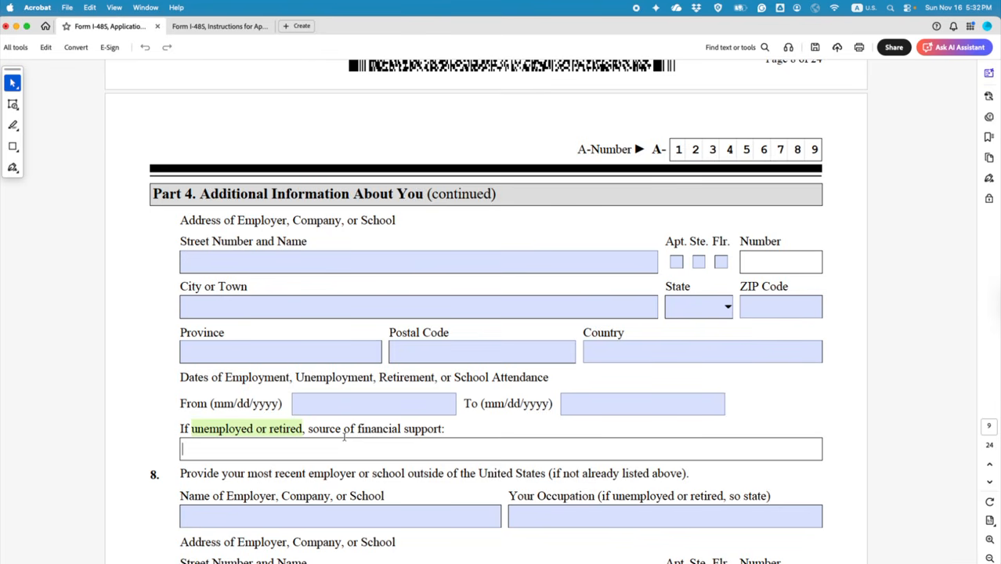
{"action": "scroll", "coordinate": [344, 437], "scroll_direction": "up", "scroll_amount": 10}
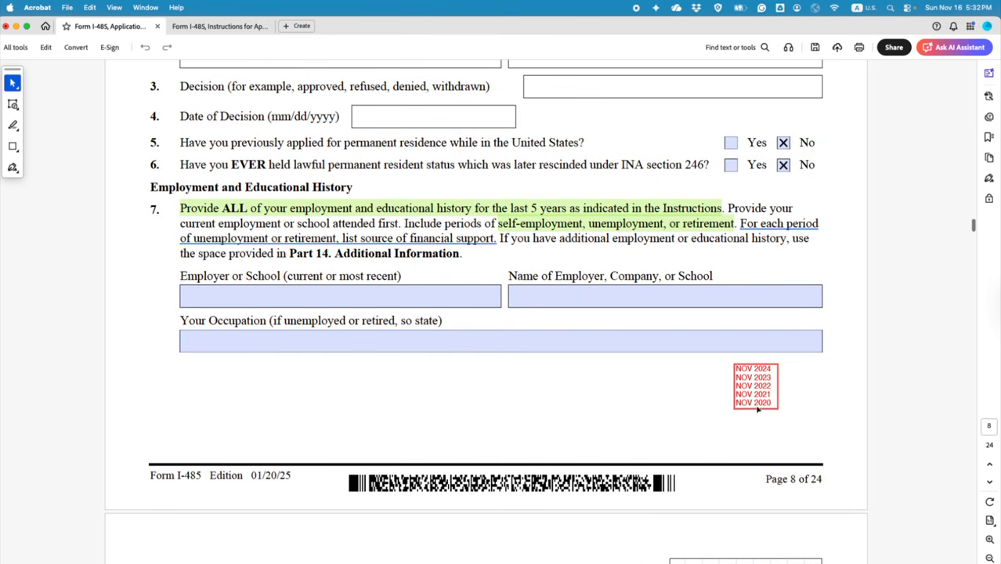
{"action": "left_click", "coordinate": [281, 292]}
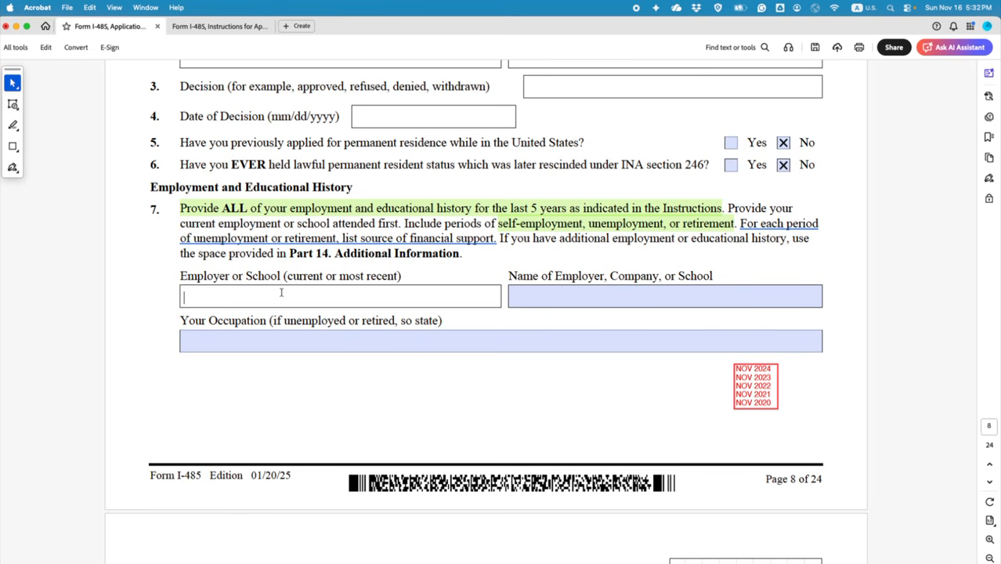
Step: Enter XYZ COMPANY LTD as the name of the employer
{"action": "left_click", "coordinate": [550, 291]}
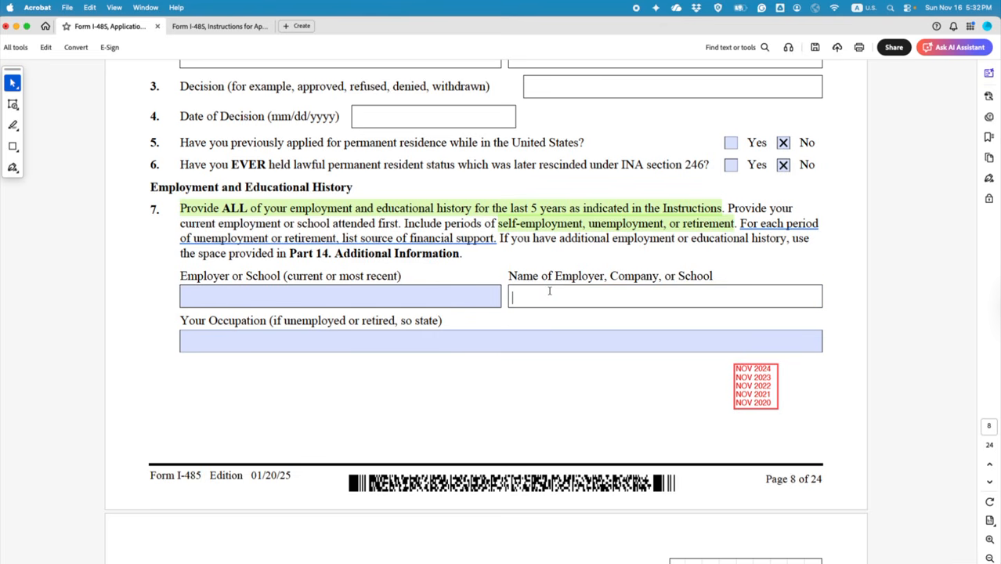
{"action": "type", "text": "XYZ COOPANY"}
{"action": "left_click", "coordinate": [556, 297]}
{"action": "type", "text": "M"}
{"action": "key", "text": "End"}
{"action": "type", "text": "LTD"}
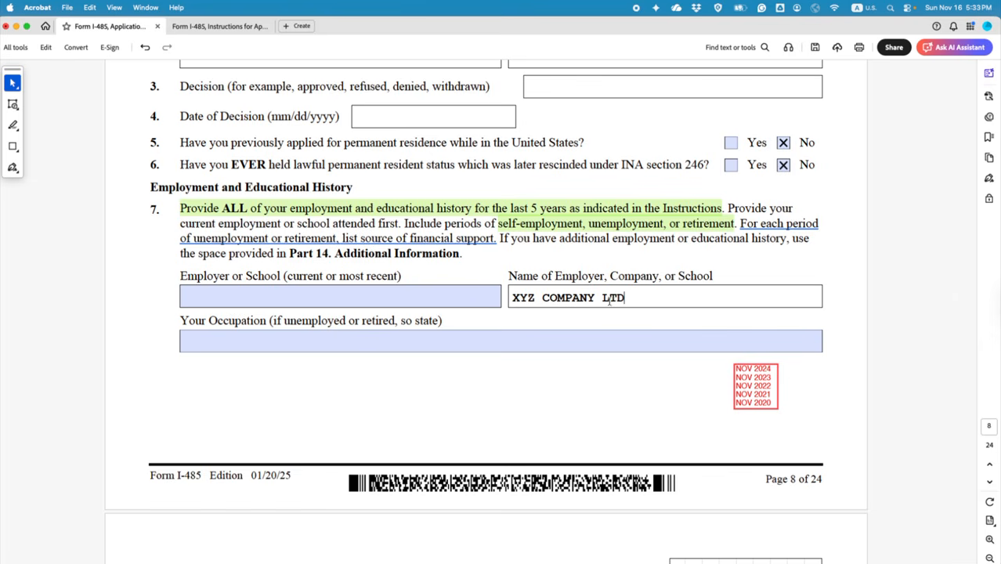
Step: Fill the Employer or School field with EMPLOYER
{"action": "left_click", "coordinate": [344, 297]}
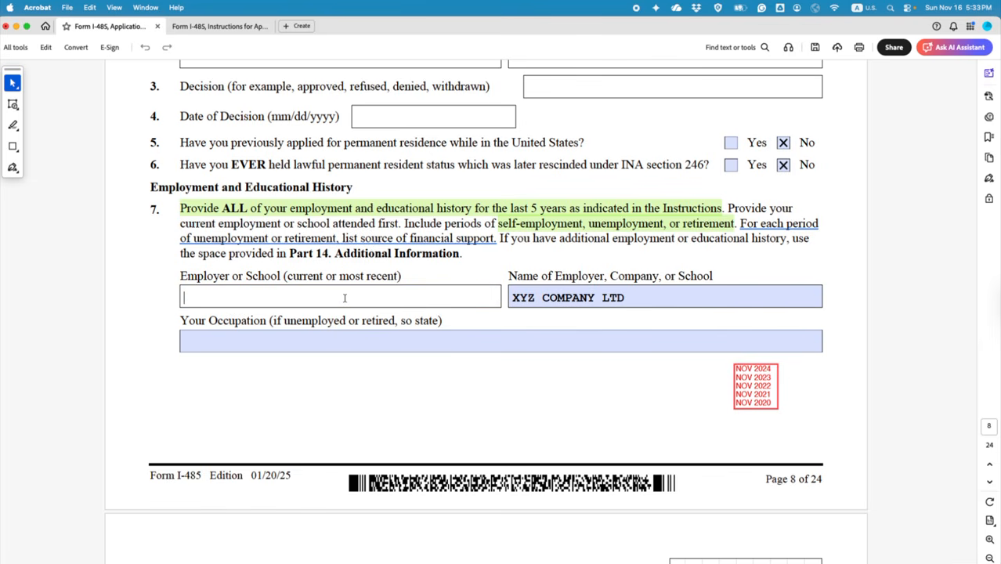
{"action": "type", "text": "EMPLOYER"}
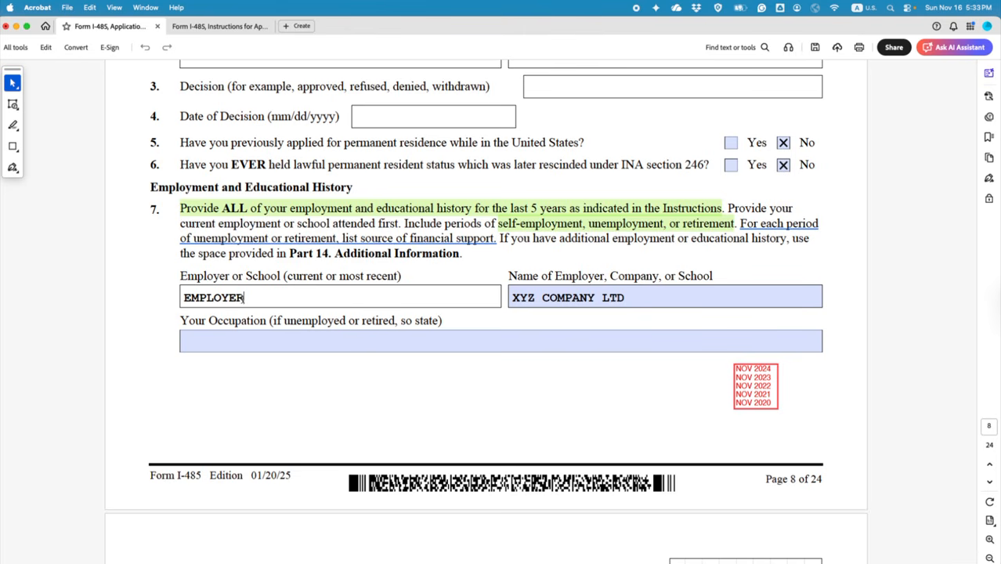
{"action": "key", "text": "shift+Left"}
{"action": "key", "text": "shift+Left"}
{"action": "key", "text": "shift+Left"}
{"action": "key", "text": "shift+Left"}
{"action": "key", "text": "shift+Left"}
{"action": "key", "text": "shift+Left"}
{"action": "key", "text": "shift+Left"}
{"action": "key", "text": "shift+Left"}
{"action": "left_click", "coordinate": [223, 297]}
{"action": "left_click_drag", "start_coordinate": [526, 298], "coordinate": [614, 299]}
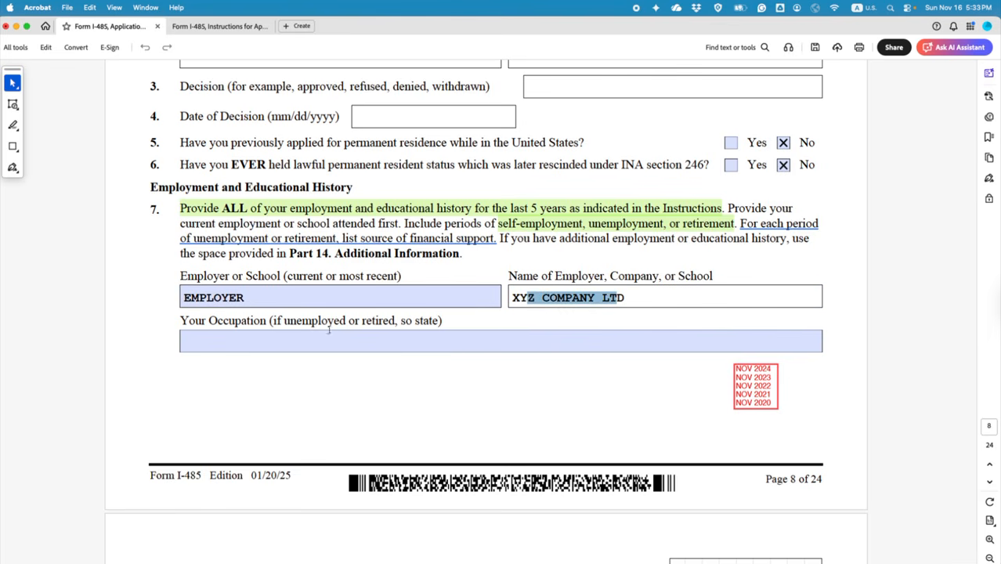
Step: Enter POSTDOCTORAL RESEARCH FELLOW as the occupation
{"action": "left_click", "coordinate": [319, 337]}
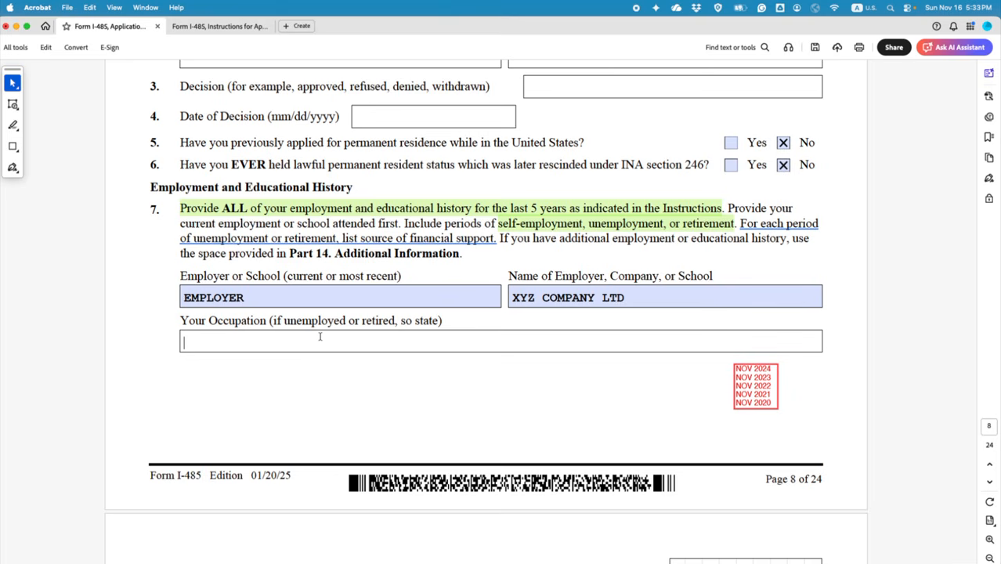
{"action": "type", "text": "SCIENTIST"}
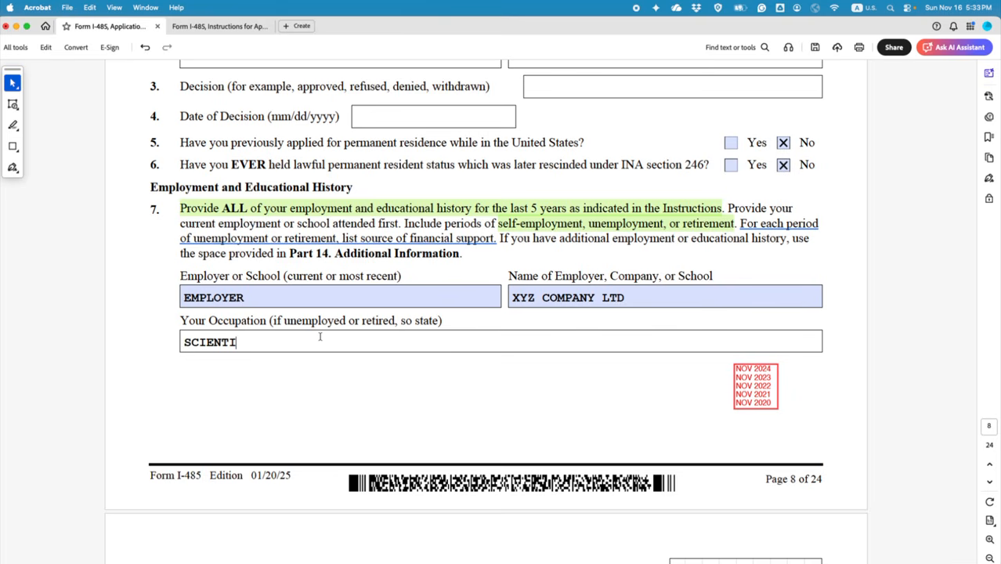
{"action": "key", "text": "BackSpace"}
{"action": "key", "text": "BackSpace"}
{"action": "key", "text": "BackSpace"}
{"action": "key", "text": "BackSpace"}
{"action": "key", "text": "BackSpace"}
{"action": "key", "text": "BackSpace"}
{"action": "key", "text": "BackSpace"}
{"action": "key", "text": "BackSpace"}
{"action": "key", "text": "BackSpace"}
{"action": "scroll", "coordinate": [319, 336], "scroll_direction": "down", "scroll_amount": 1}
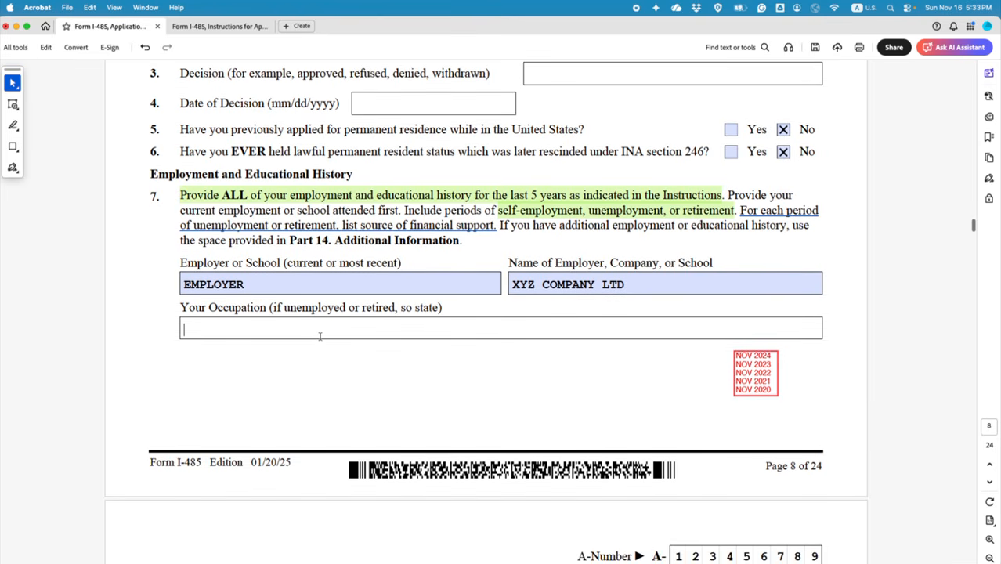
{"action": "scroll", "coordinate": [320, 336], "scroll_direction": "up", "scroll_amount": 1}
{"action": "type", "text": "POS"}
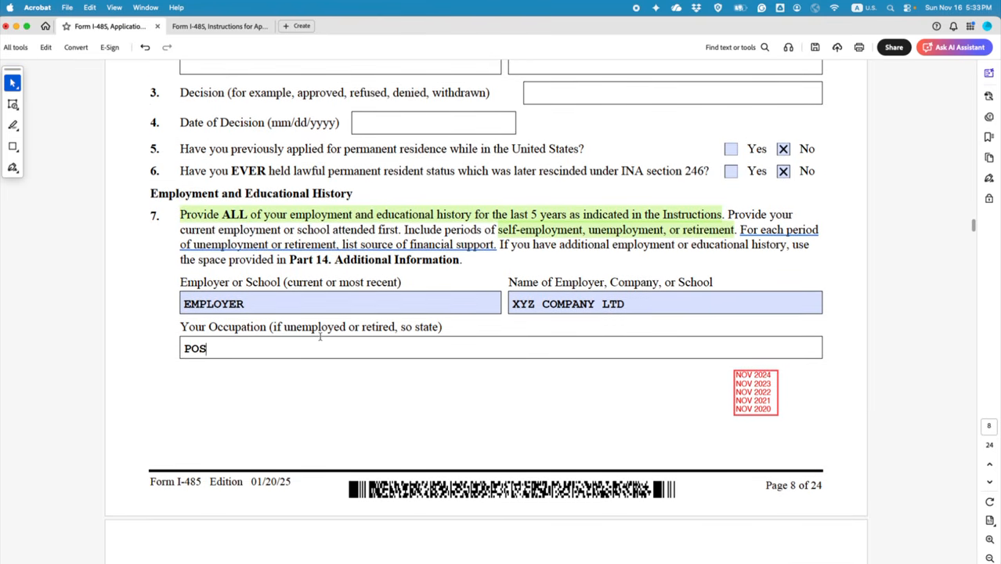
{"action": "type", "text": "TDOCTORAL "}
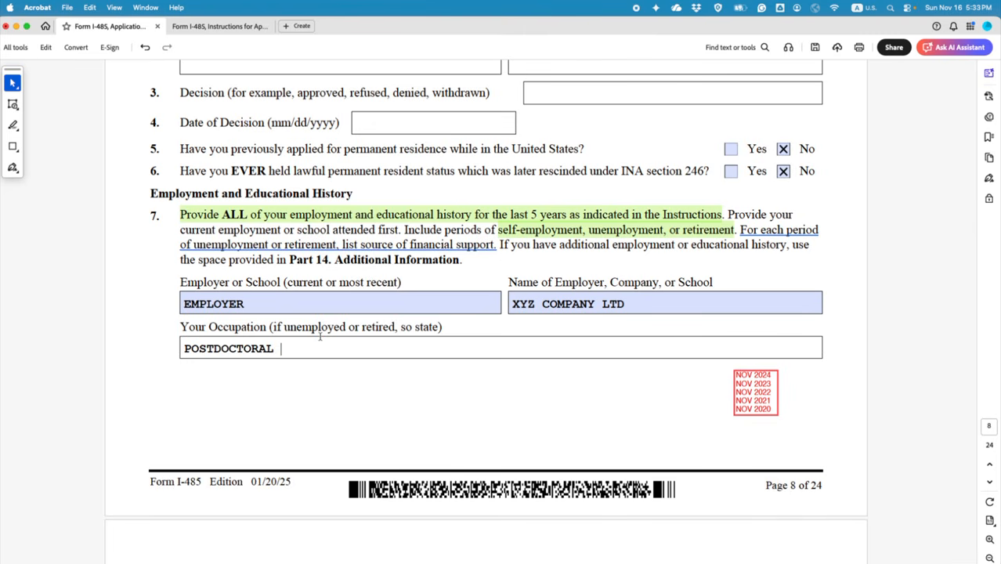
{"action": "type", "text": "RESEARCH "}
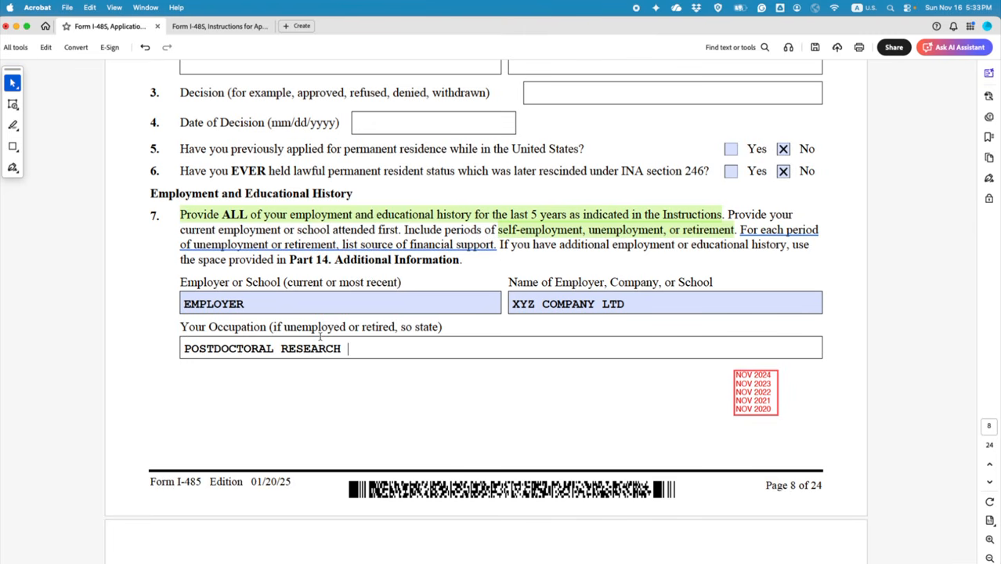
{"action": "type", "text": "FELOOW"}
{"action": "key", "text": "BackSpace"}
{"action": "key", "text": "BackSpace"}
{"action": "key", "text": "BackSpace"}
{"action": "type", "text": "LOW"}
Step: Replace the employer name XYZ COMPANY LTD with COLUMBIA UNIVERSITY
{"action": "left_click_drag", "start_coordinate": [624, 305], "coordinate": [513, 307]}
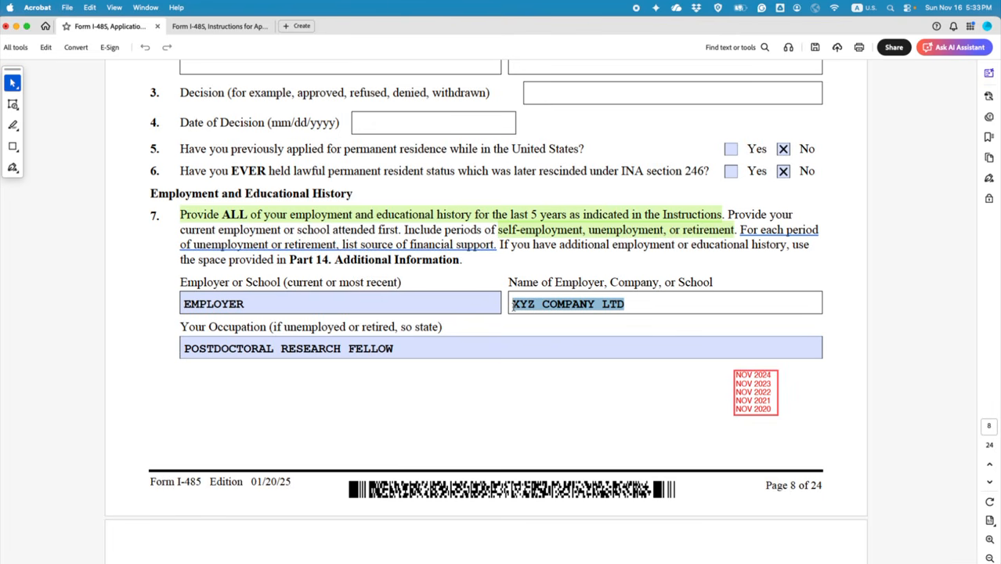
{"action": "type", "text": "CO"}
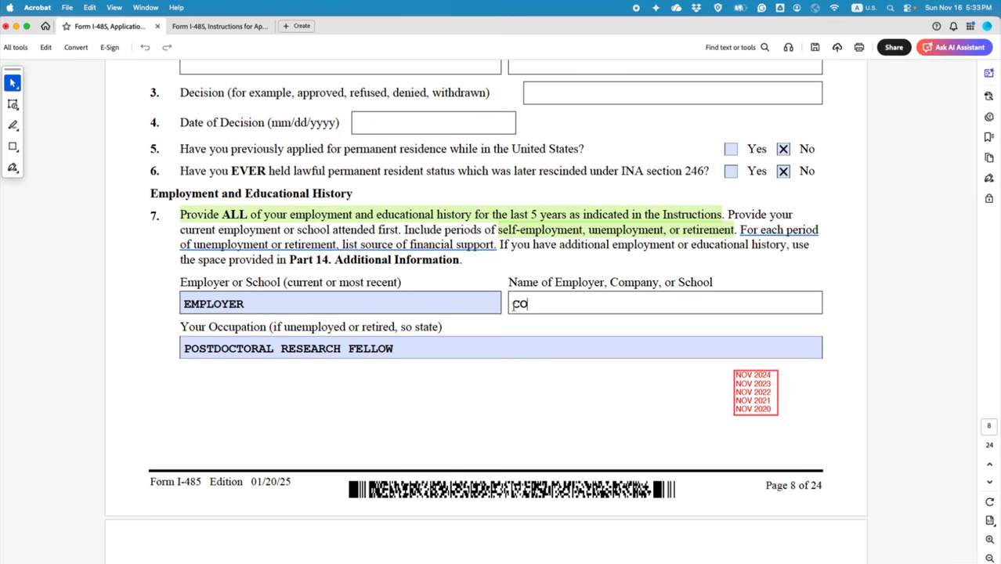
{"action": "type", "text": "LUMBIA UNIVERSITY"}
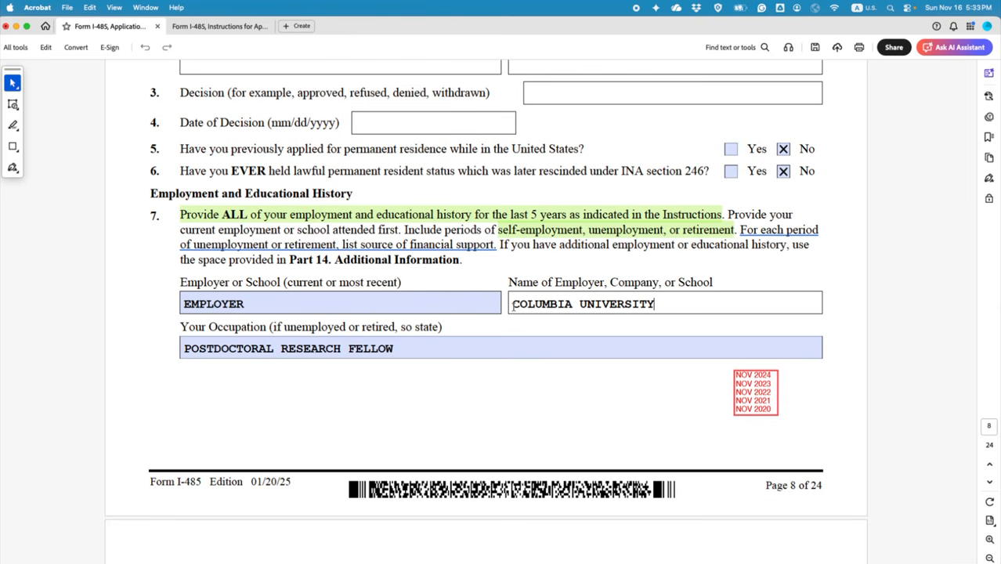
{"action": "left_click", "coordinate": [232, 303]}
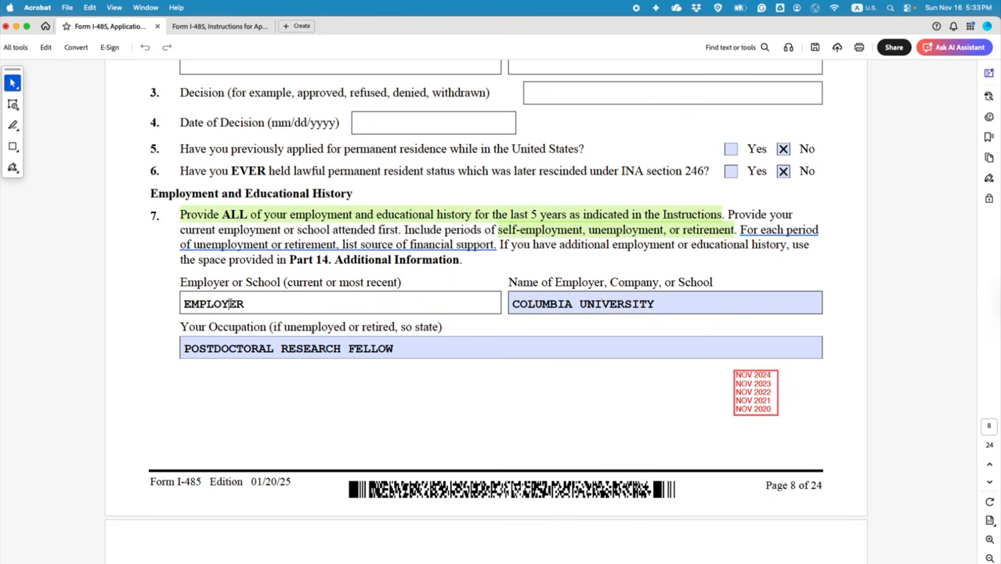
{"action": "left_click", "coordinate": [600, 303]}
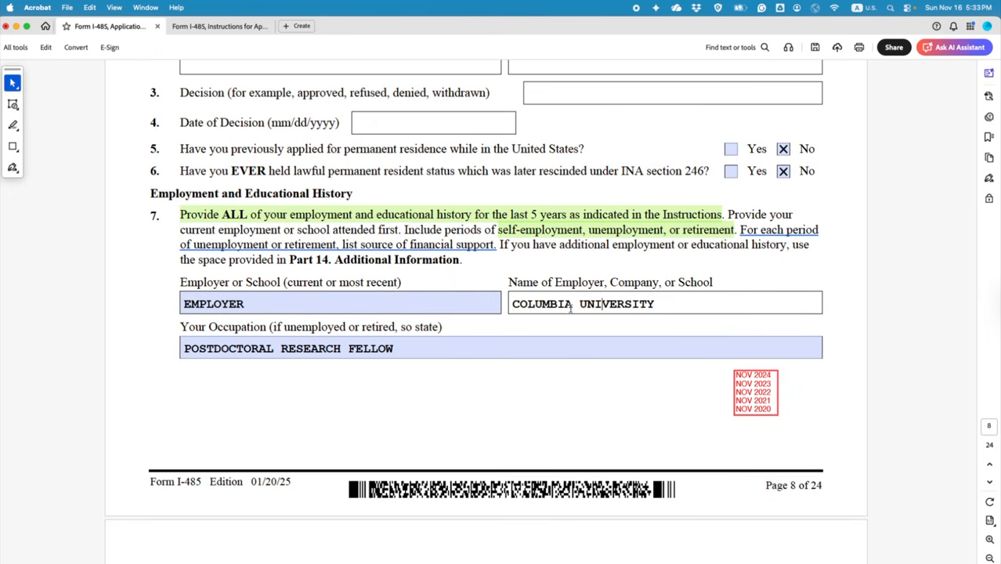
{"action": "left_click", "coordinate": [291, 347]}
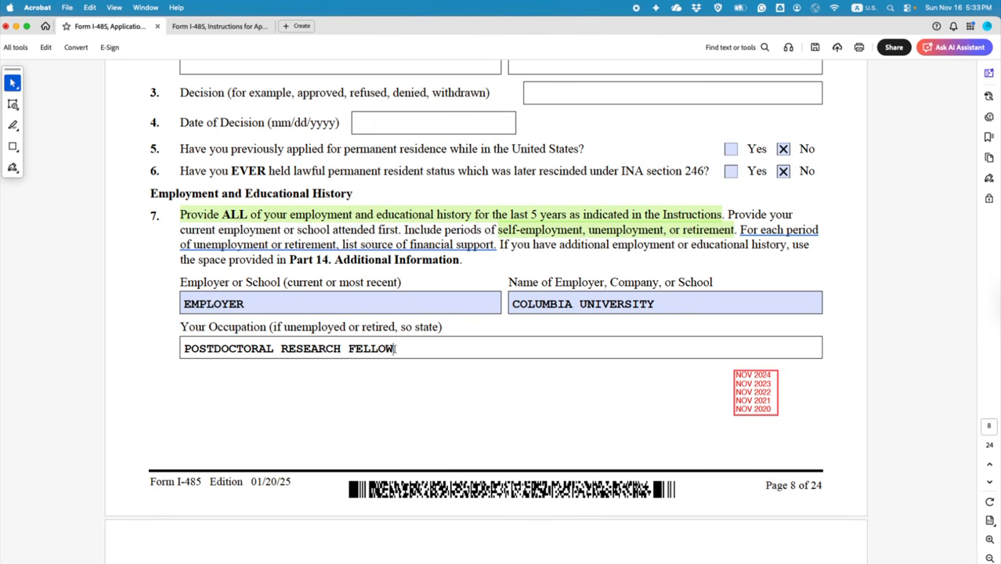
{"action": "left_click_drag", "start_coordinate": [396, 349], "coordinate": [185, 348]}
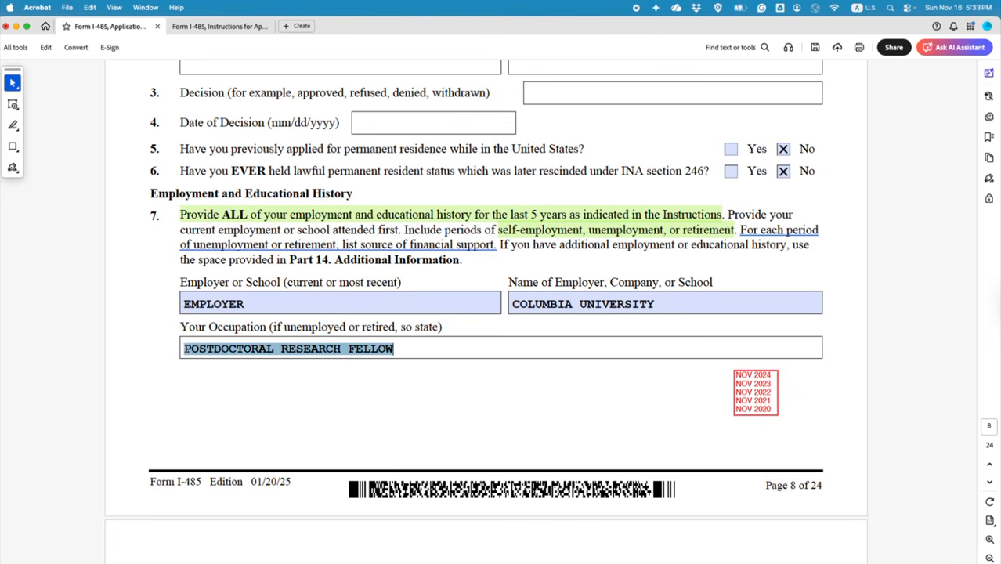
Step: Type 123 XX STRETT into page 9's Street Number and Name field
{"action": "left_click", "coordinate": [402, 350]}
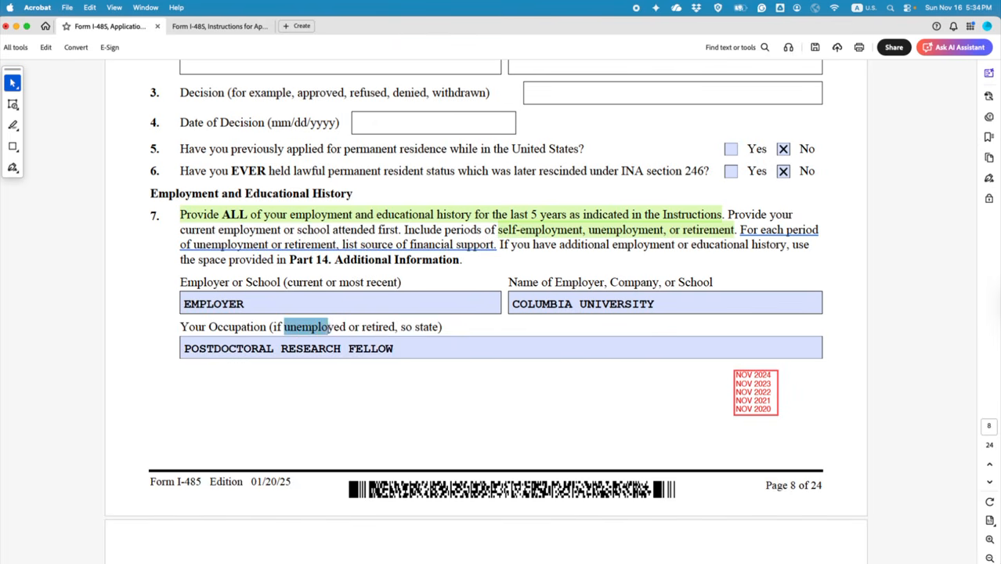
{"action": "left_click_drag", "start_coordinate": [284, 327], "coordinate": [345, 326]}
{"action": "left_click", "coordinate": [493, 368]}
{"action": "scroll", "coordinate": [493, 368], "scroll_direction": "down", "scroll_amount": 5}
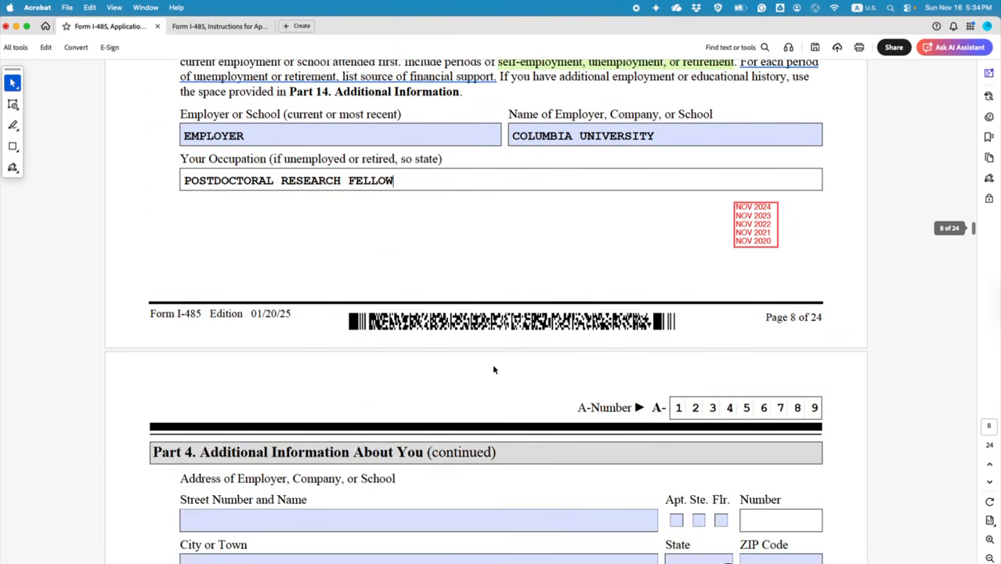
{"action": "scroll", "coordinate": [493, 368], "scroll_direction": "down", "scroll_amount": 2}
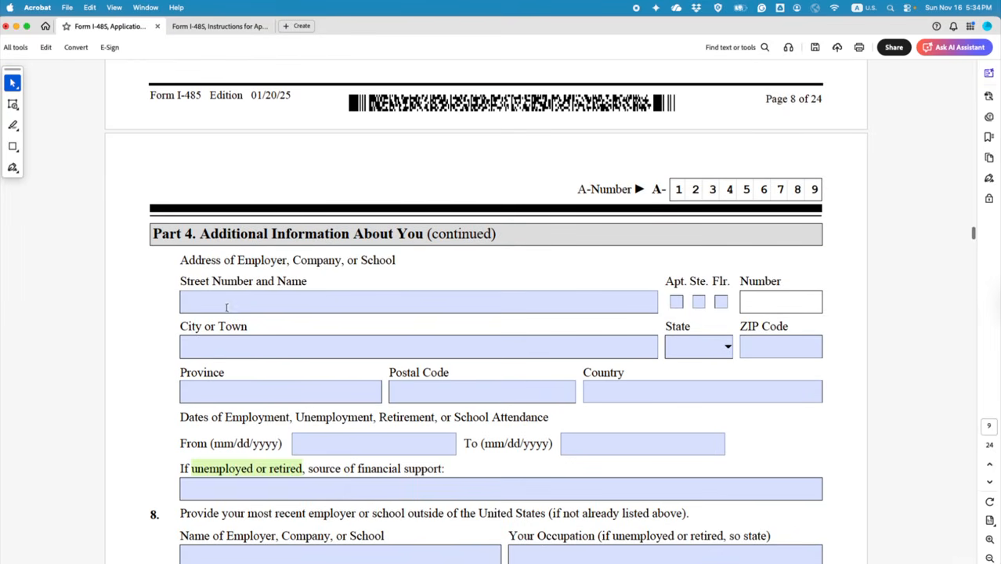
{"action": "left_click", "coordinate": [226, 306]}
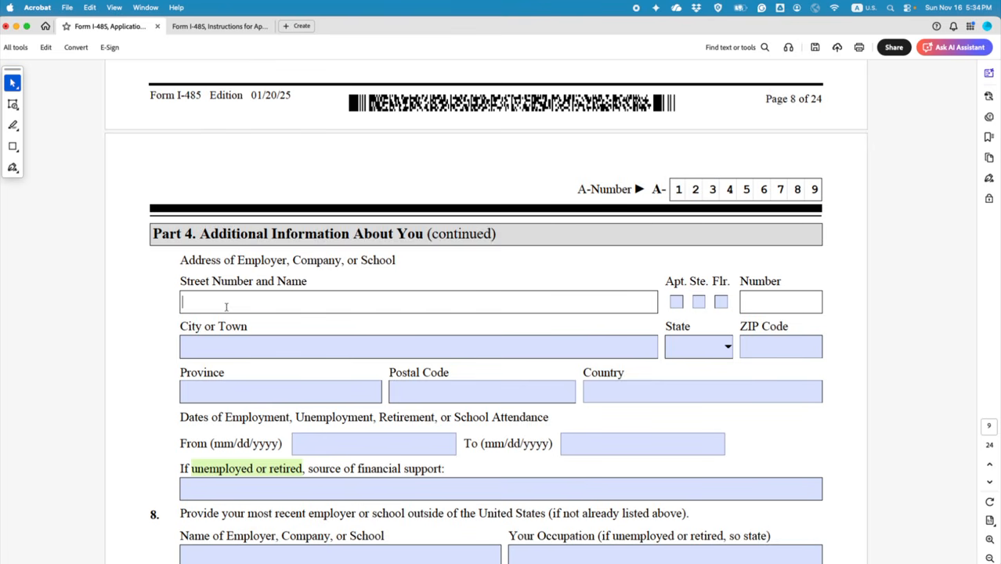
{"action": "type", "text": "123 XX STRETT"}
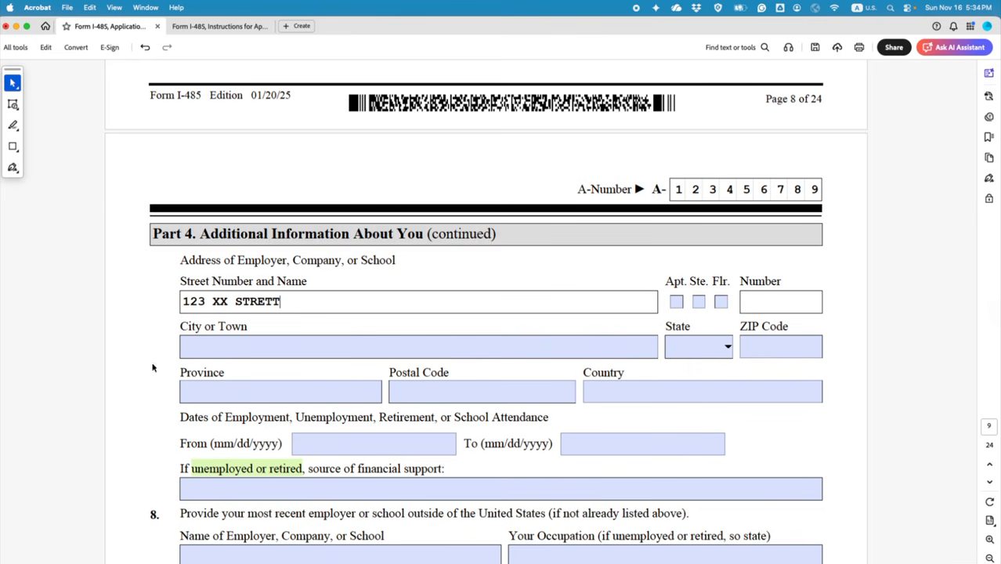
Step: Enter NEW YORK as the city and choose NY as the state
{"action": "left_click", "coordinate": [237, 343]}
{"action": "type", "text": "N"}
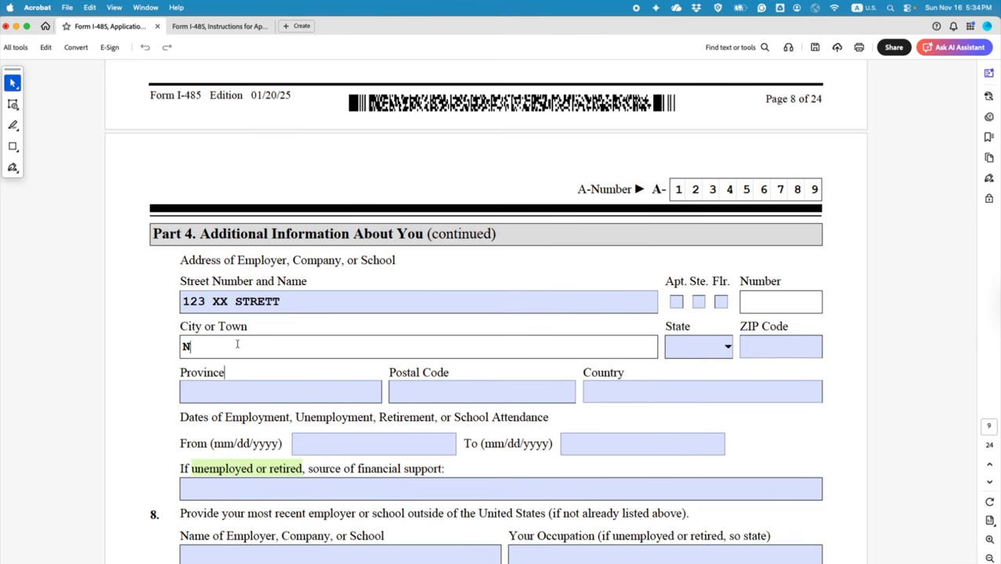
{"action": "type", "text": "EW YORK"}
{"action": "left_click", "coordinate": [722, 346]}
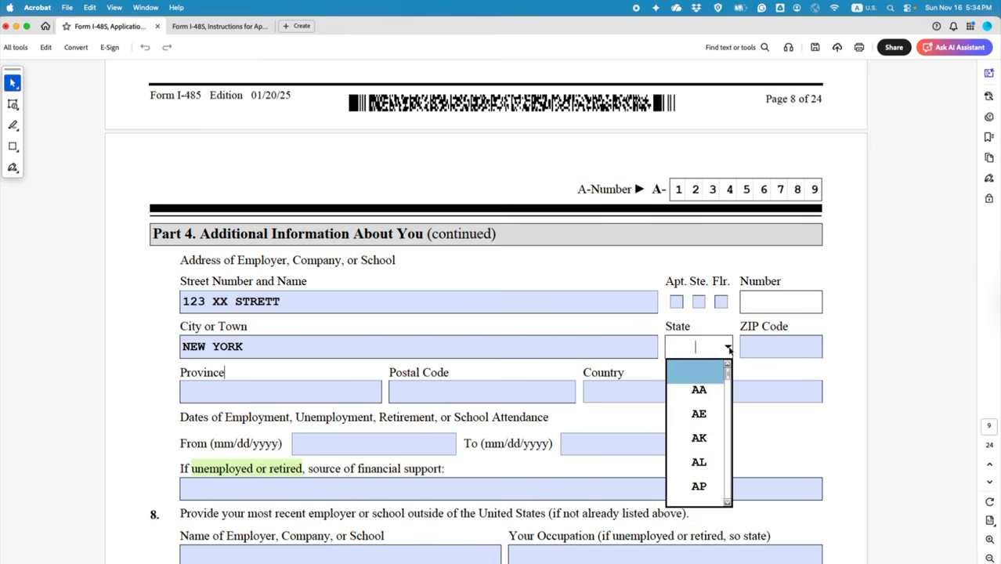
{"action": "scroll", "coordinate": [717, 419], "scroll_direction": "down", "scroll_amount": 5}
{"action": "left_click", "coordinate": [728, 401]}
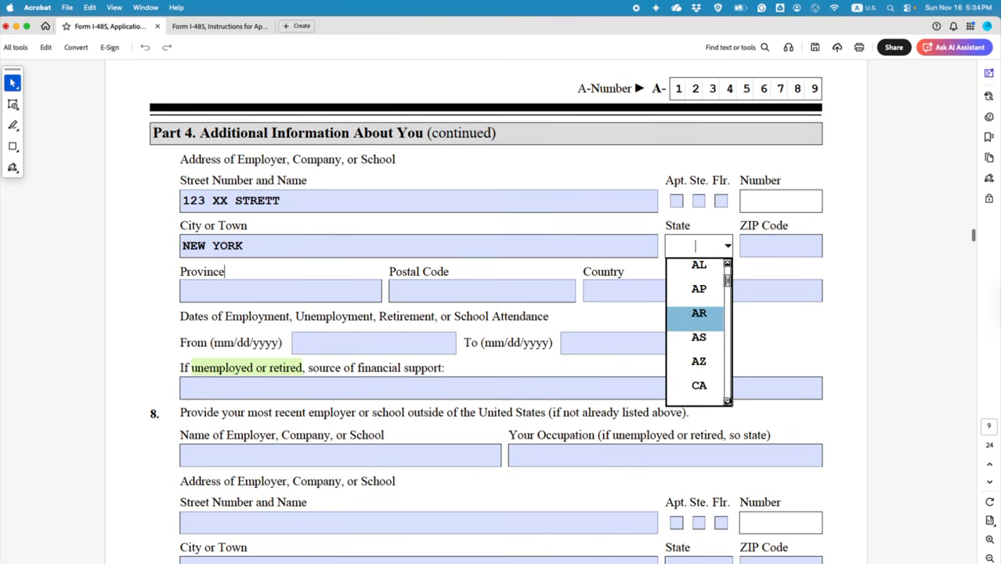
{"action": "left_click_drag", "start_coordinate": [729, 401], "coordinate": [728, 401]}
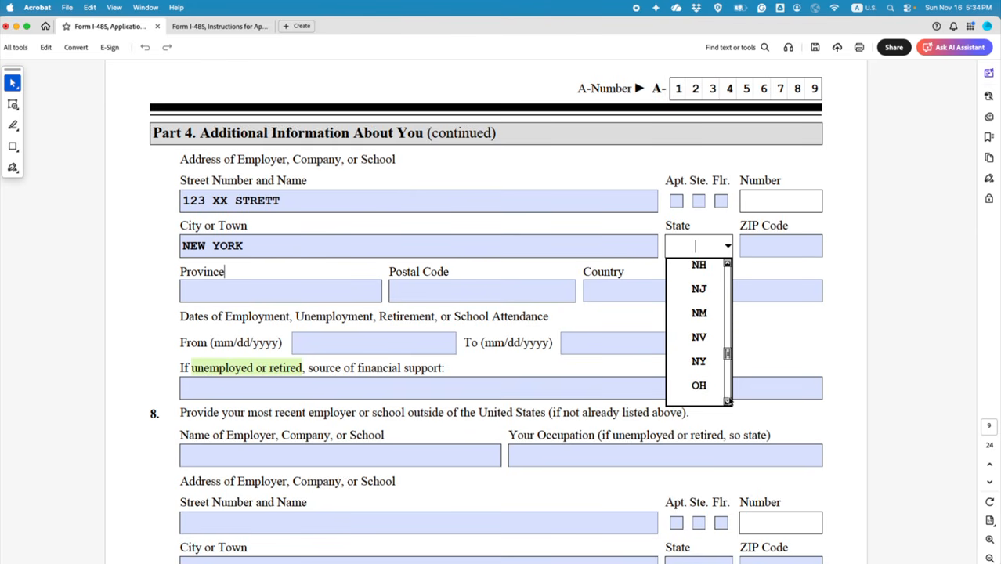
{"action": "left_click", "coordinate": [698, 362]}
Step: Enter 03444 as the employer's ZIP code
{"action": "left_click", "coordinate": [753, 246]}
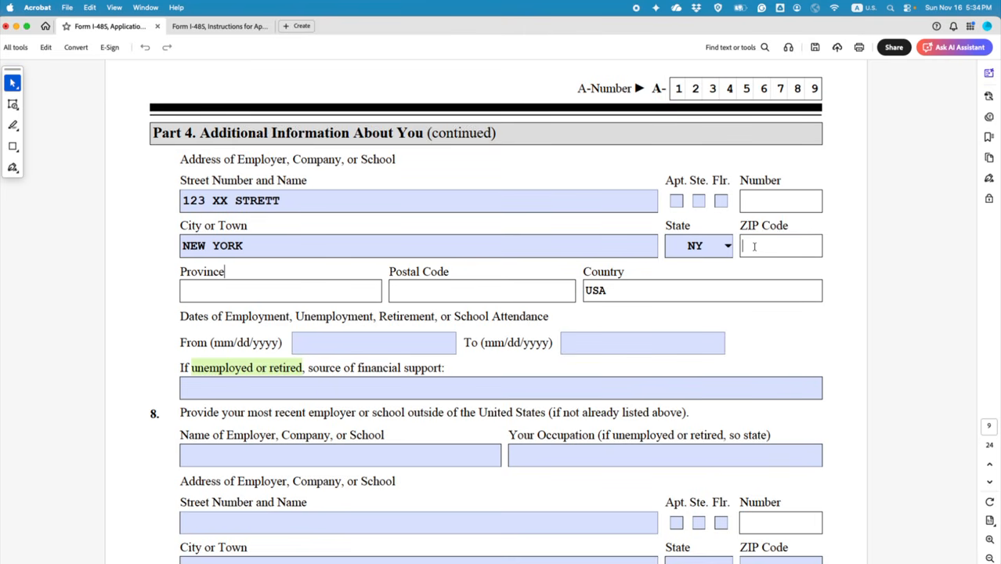
{"action": "type", "text": "03444"}
{"action": "left_click", "coordinate": [626, 314]}
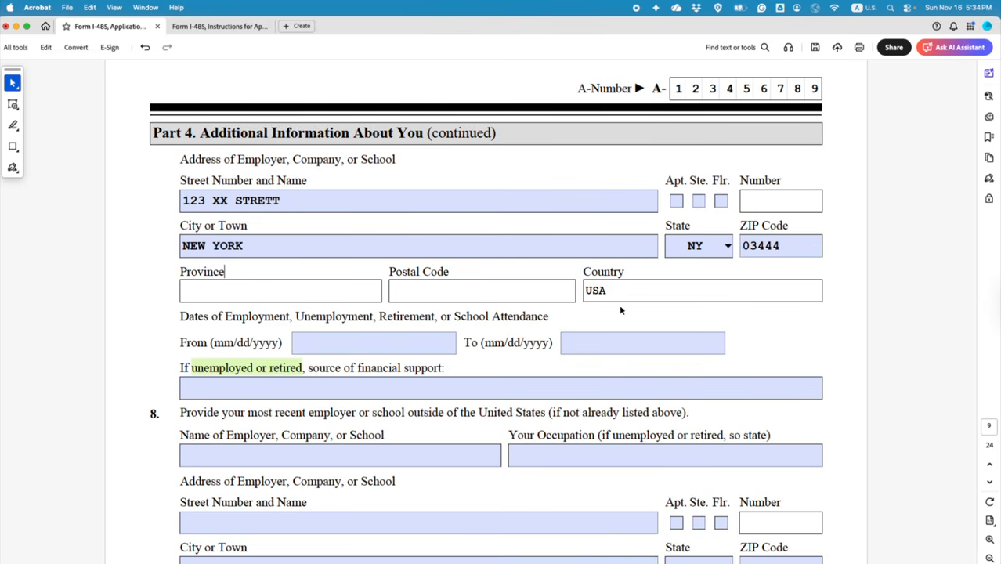
{"action": "scroll", "coordinate": [333, 325], "scroll_direction": "down", "scroll_amount": 1}
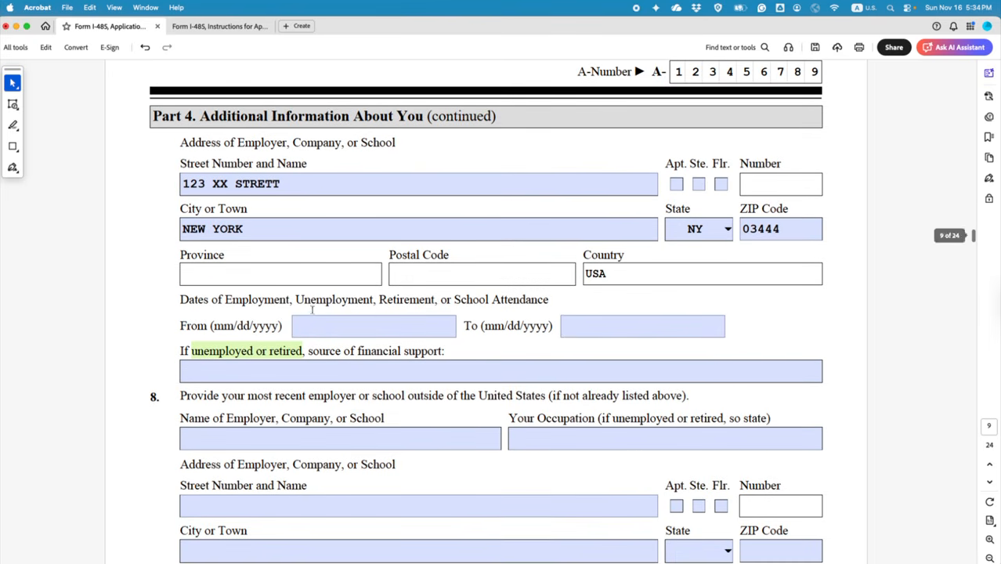
Step: Enter 05/01/2022 in the From date field, leaving the To field blank
{"action": "left_click", "coordinate": [318, 326]}
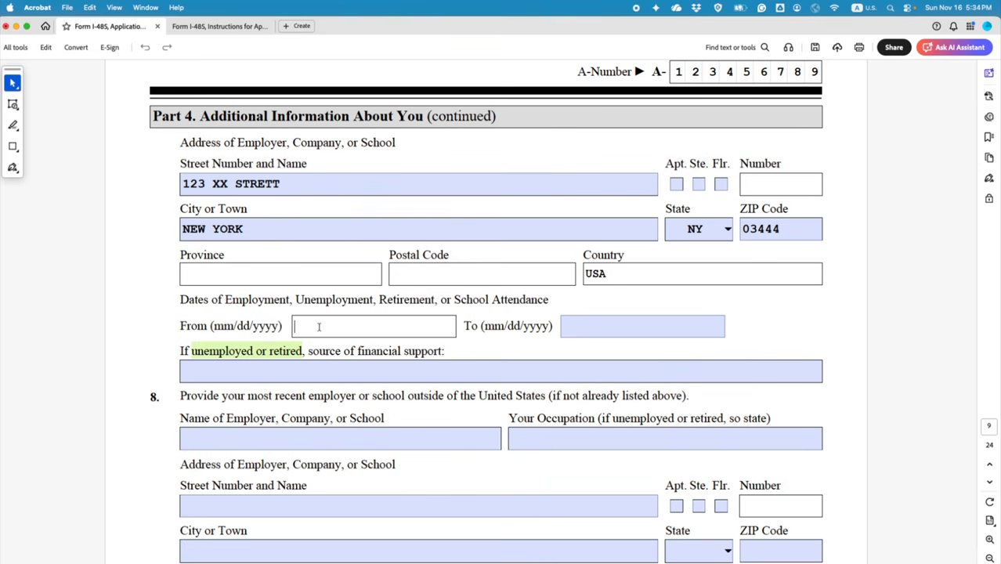
{"action": "type", "text": "05/01/2020"}
{"action": "key", "text": "BackSpace"}
{"action": "type", "text": "2"}
{"action": "left_click", "coordinate": [593, 324]}
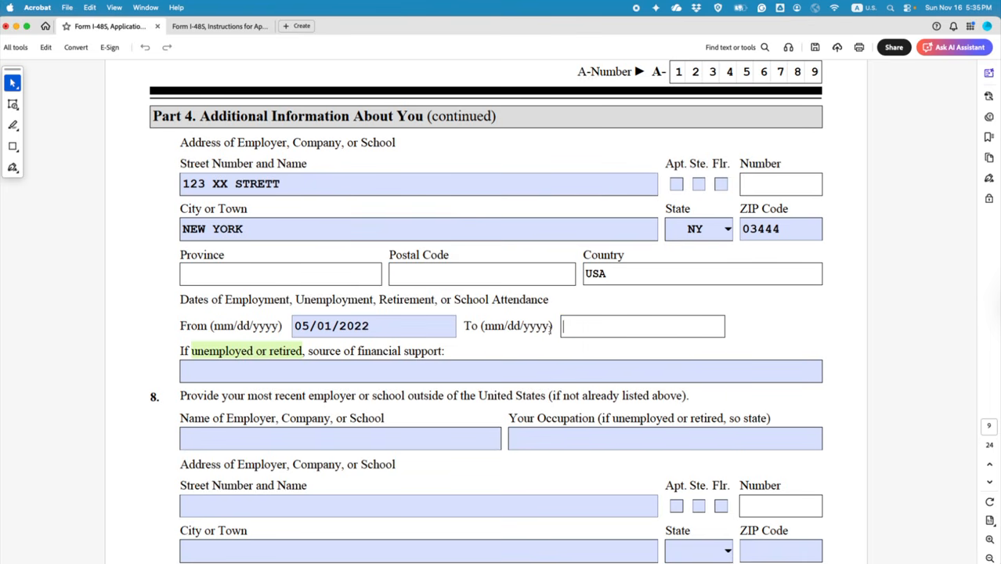
{"action": "left_click_drag", "start_coordinate": [551, 325], "coordinate": [481, 327]}
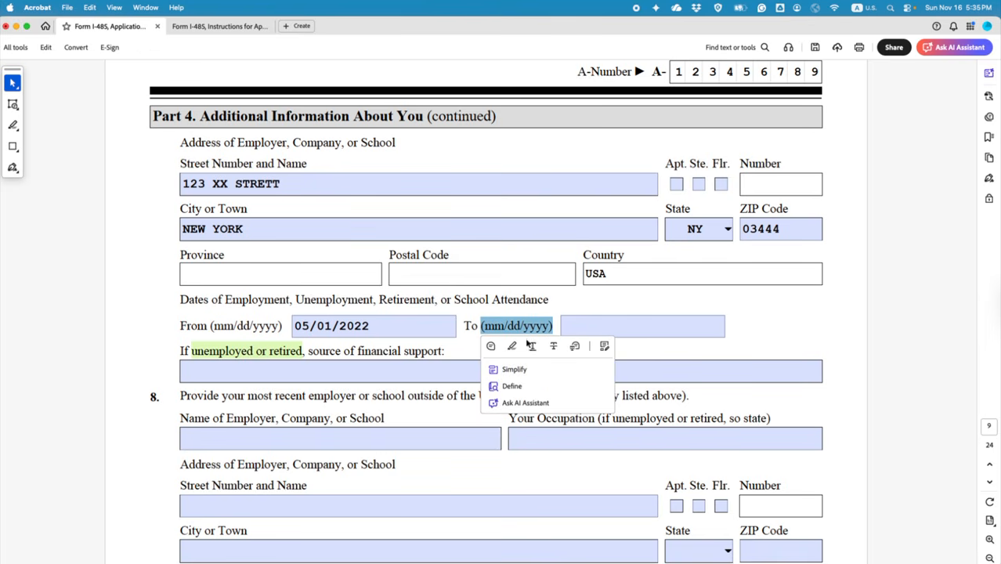
{"action": "left_click", "coordinate": [642, 348]}
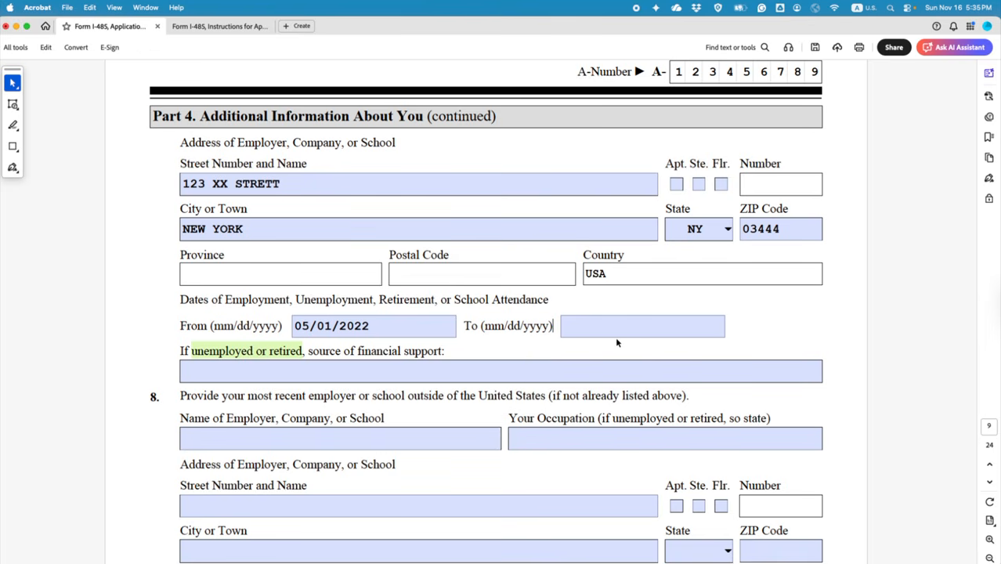
{"action": "left_click", "coordinate": [610, 326]}
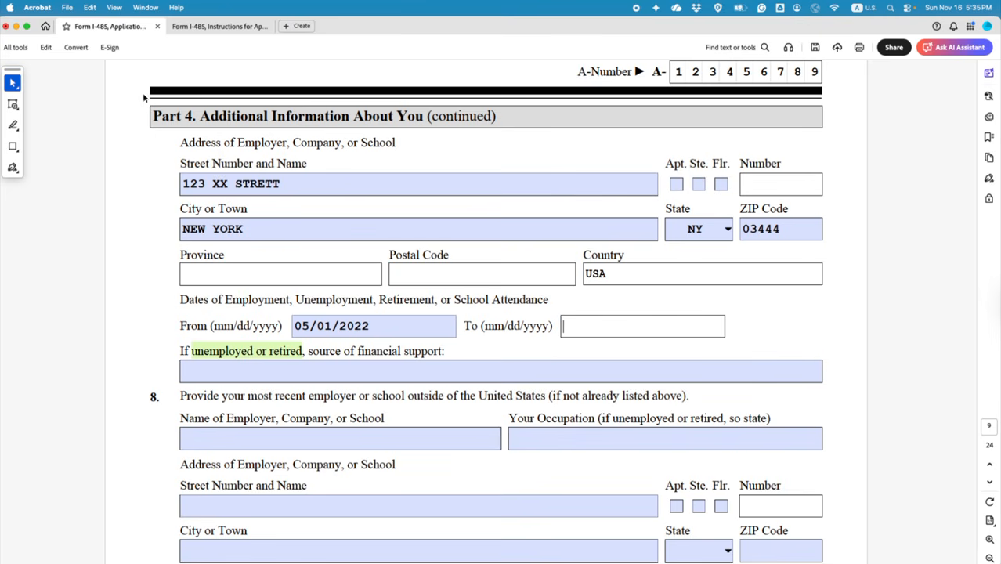
Step: Add a red PRESENT text comment beside the To date field
{"action": "left_click", "coordinate": [12, 127]}
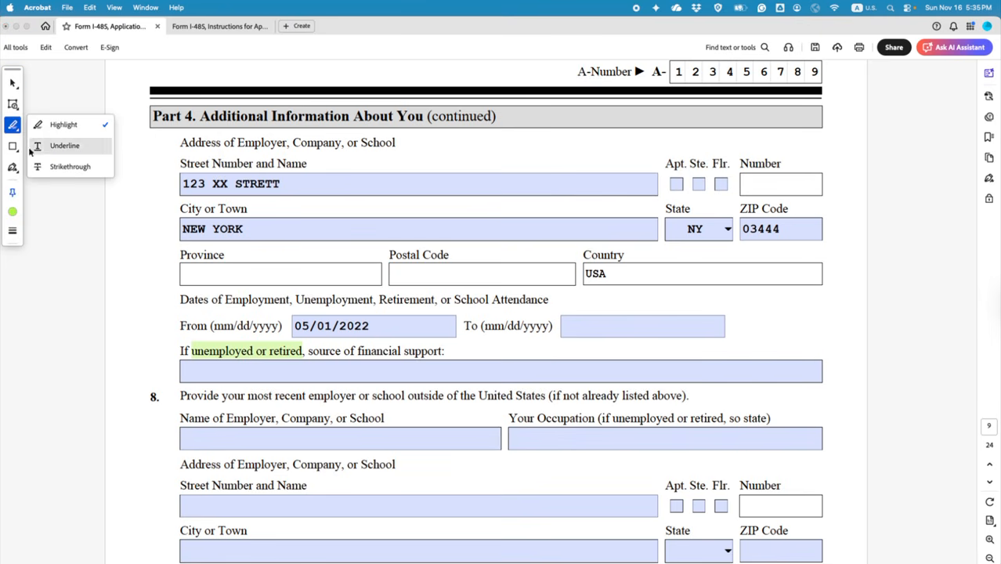
{"action": "left_click", "coordinate": [12, 103]}
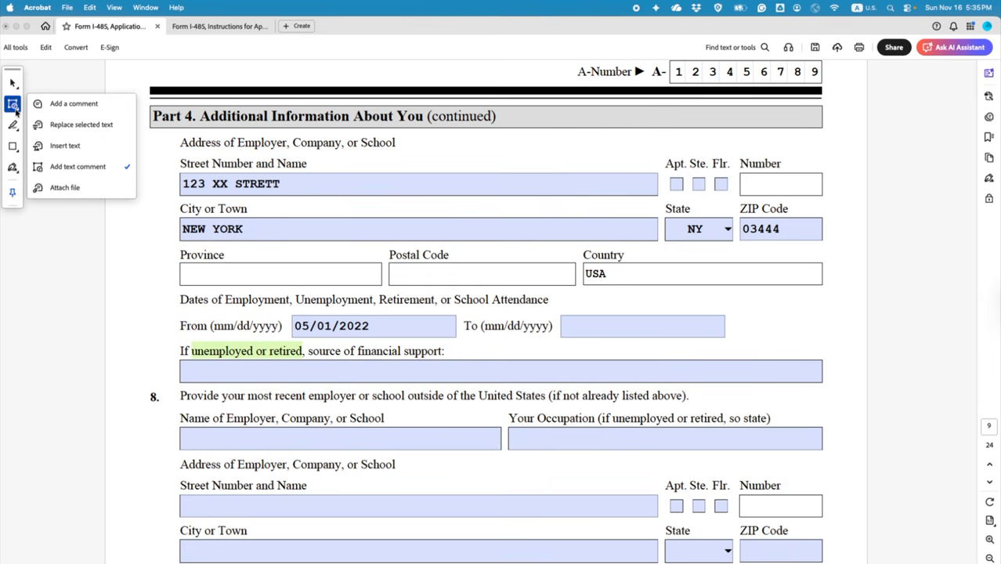
{"action": "left_click", "coordinate": [60, 165]}
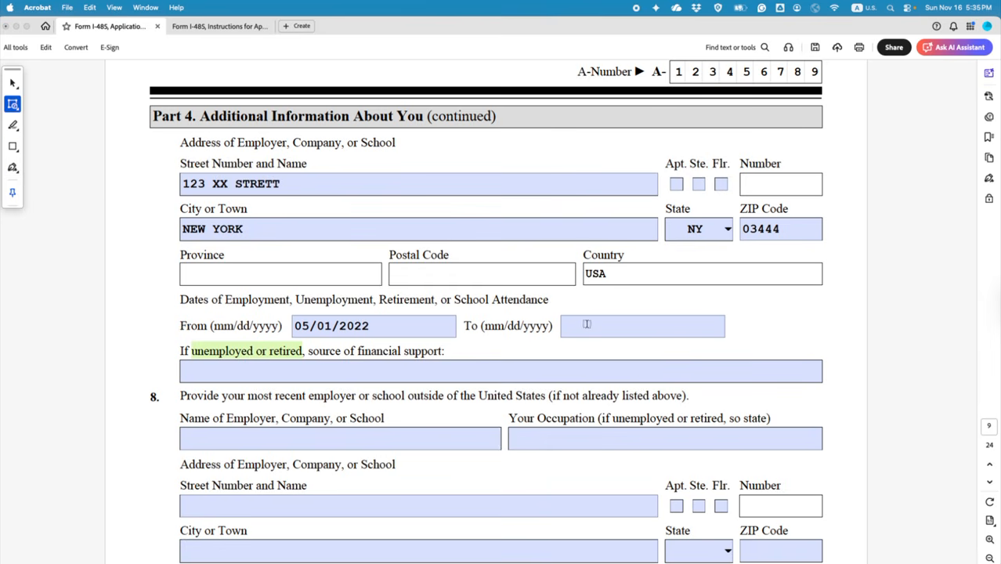
{"action": "left_click", "coordinate": [735, 327]}
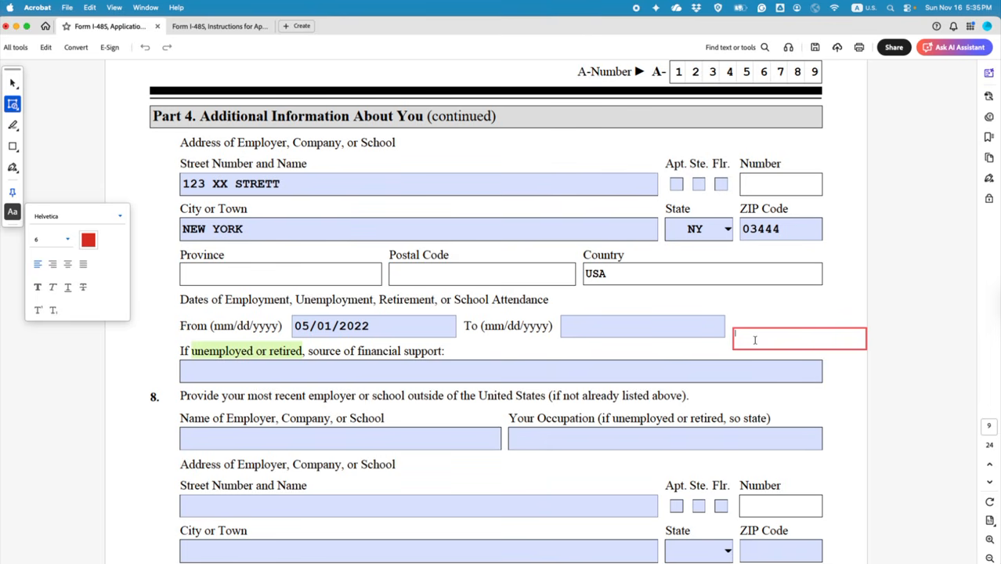
{"action": "type", "text": "PRESENT"}
Step: Delete the stray empty text box and move PRESENT into the To date field
{"action": "left_click", "coordinate": [850, 377]}
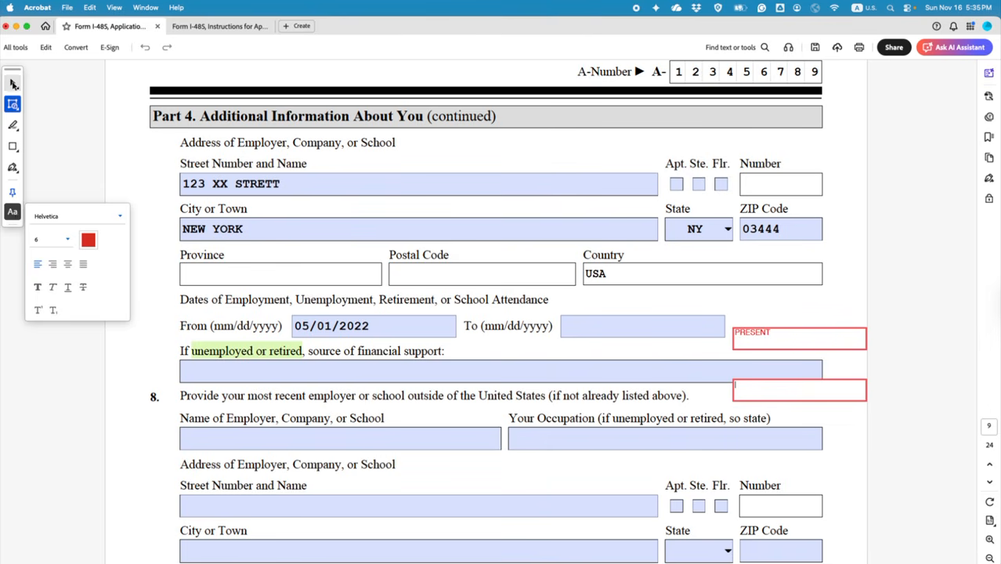
{"action": "left_click", "coordinate": [13, 84]}
{"action": "left_click", "coordinate": [836, 396]}
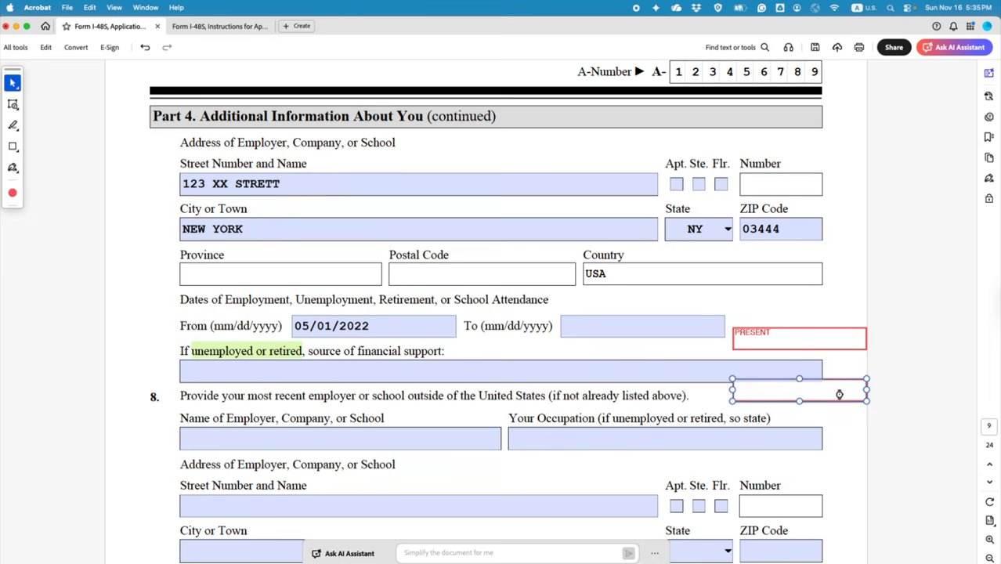
{"action": "key", "text": "Delete"}
{"action": "left_click_drag", "start_coordinate": [825, 345], "coordinate": [664, 329]}
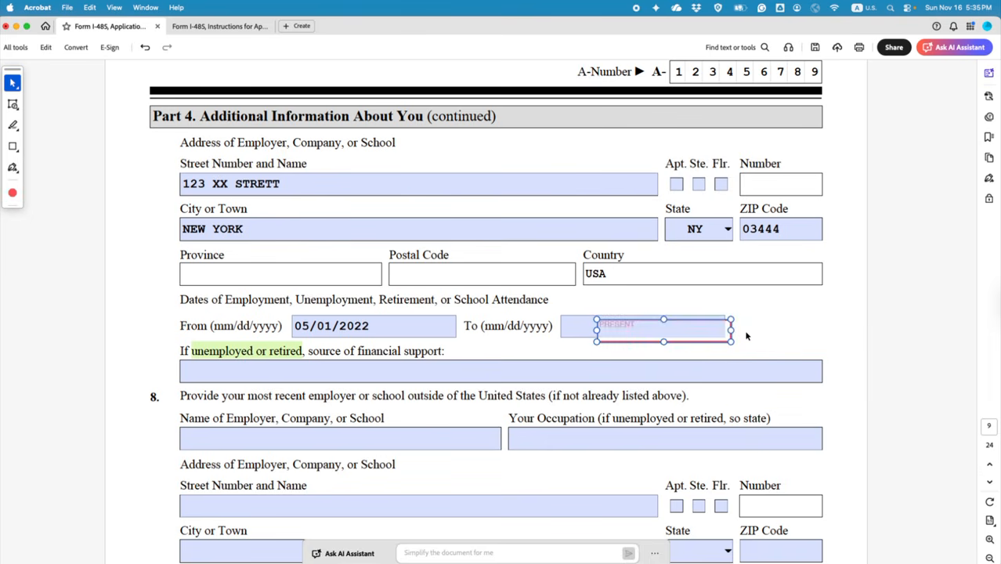
{"action": "left_click", "coordinate": [796, 324]}
Step: Copy the PRESENT note and place the copy beside the financial-support question
{"action": "scroll", "coordinate": [696, 403], "scroll_direction": "down", "scroll_amount": 3}
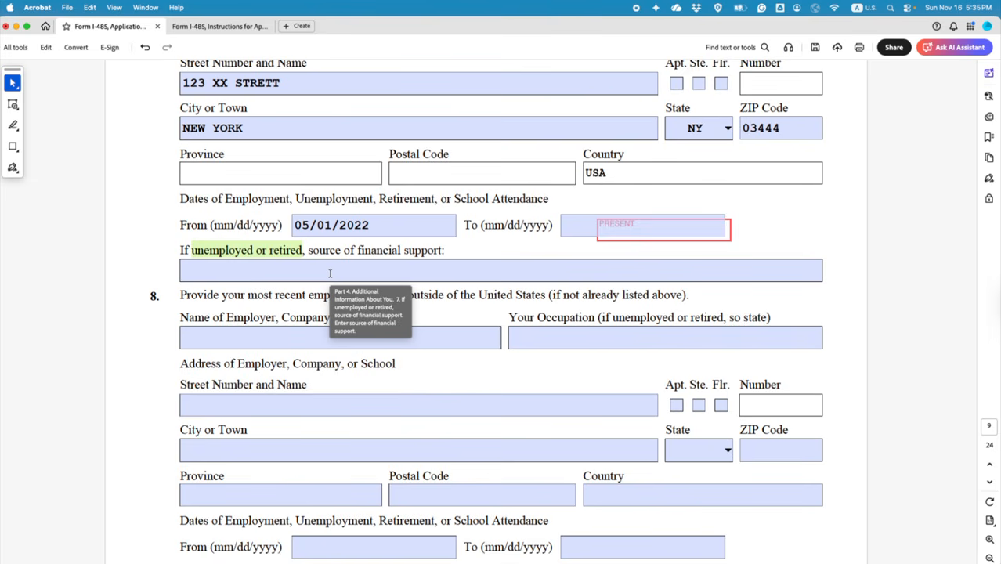
{"action": "left_click", "coordinate": [725, 237]}
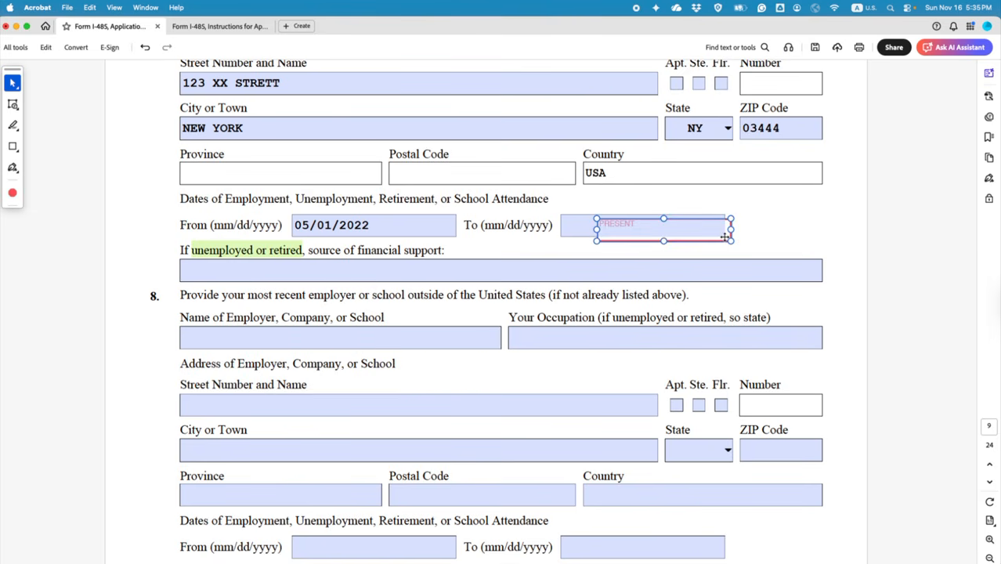
{"action": "key", "text": "super+c"}
{"action": "key", "text": "super+v"}
{"action": "left_click_drag", "start_coordinate": [519, 313], "coordinate": [549, 253]}
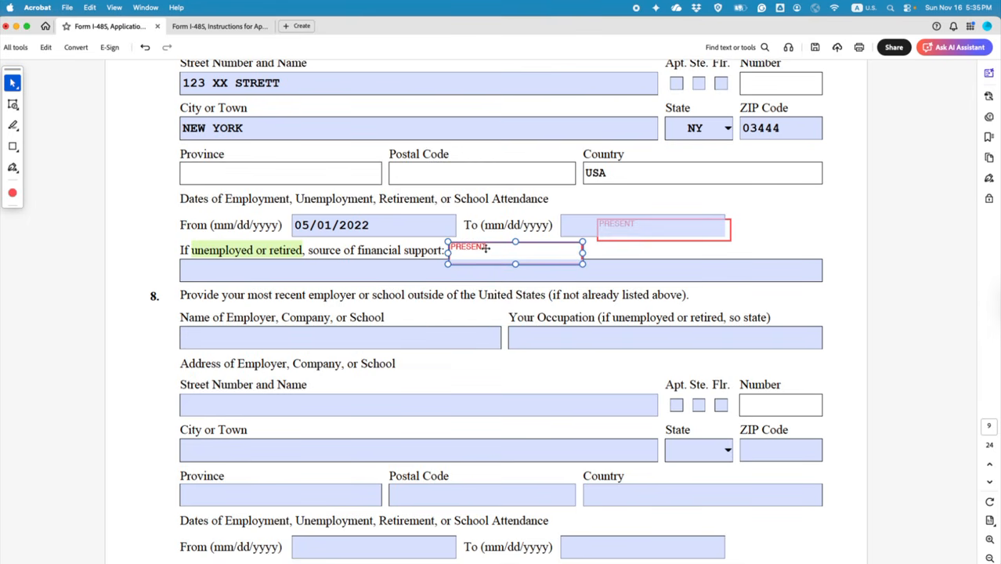
Step: Change the copied note's text from PRESENT to SUOPPORT BY THE SPOUSE
{"action": "double_click", "coordinate": [483, 246]}
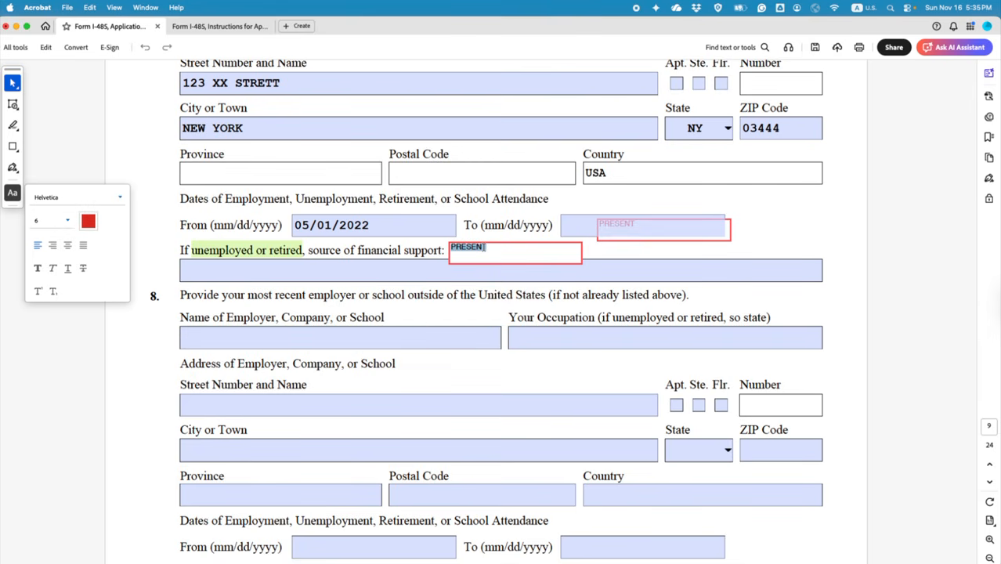
{"action": "type", "text": "SUOPPR"}
{"action": "key", "text": "BackSpace"}
{"action": "type", "text": "ORT BY THE SP"}
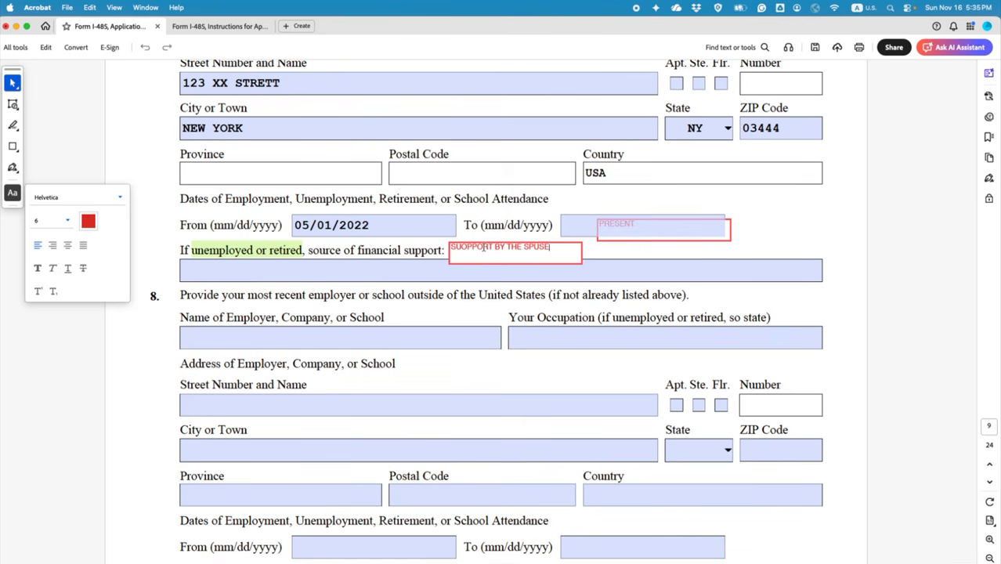
{"action": "type", "text": "O"}
{"action": "left_click", "coordinate": [615, 232]}
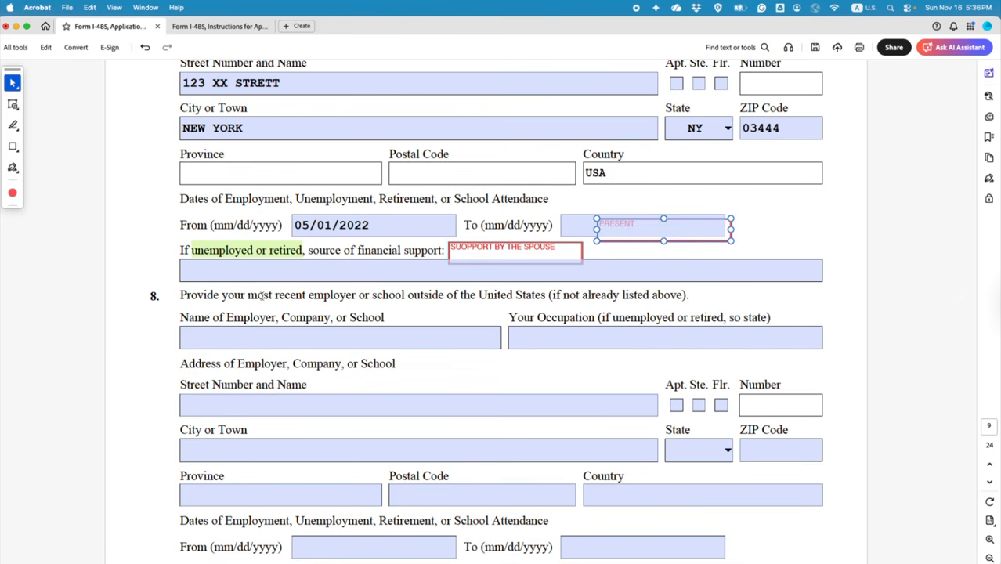
{"action": "left_click_drag", "start_coordinate": [181, 295], "coordinate": [407, 295]}
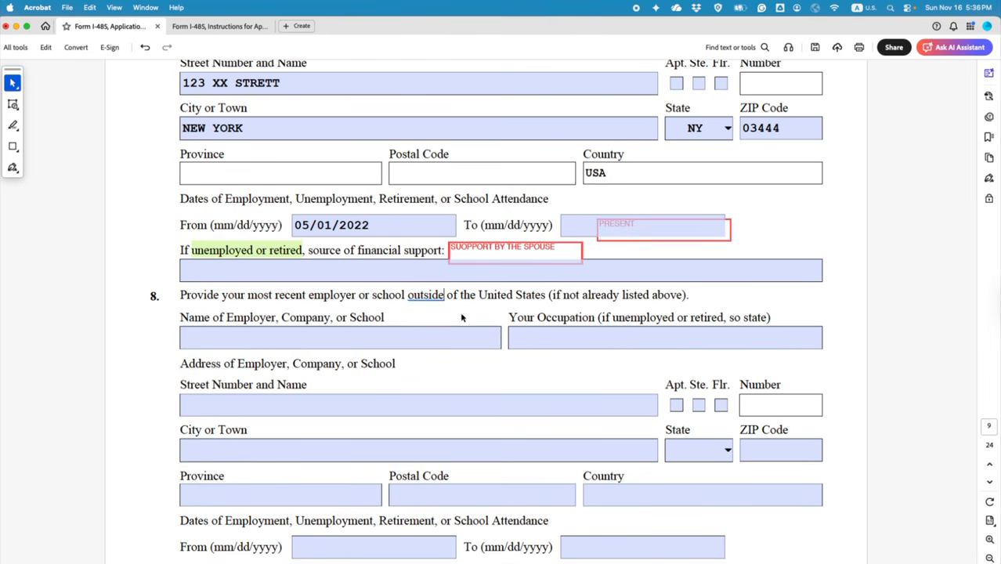
Step: Scroll over pages 8 and 9 to review the filled employment entries
{"action": "scroll", "coordinate": [341, 250], "scroll_direction": "up", "scroll_amount": 5}
{"action": "scroll", "coordinate": [341, 250], "scroll_direction": "up", "scroll_amount": 5}
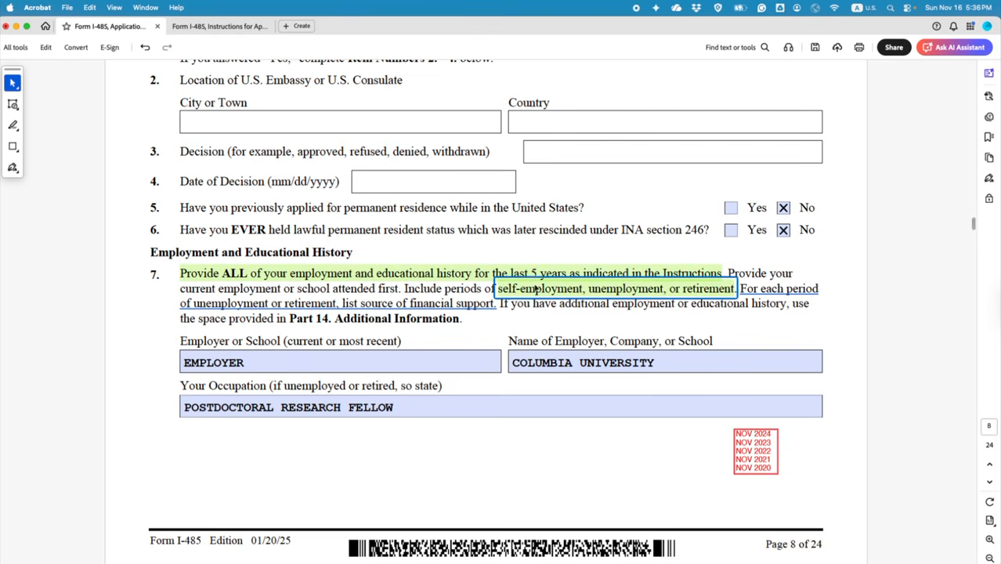
{"action": "scroll", "coordinate": [537, 289], "scroll_direction": "down", "scroll_amount": 5}
{"action": "scroll", "coordinate": [537, 292], "scroll_direction": "down", "scroll_amount": 4}
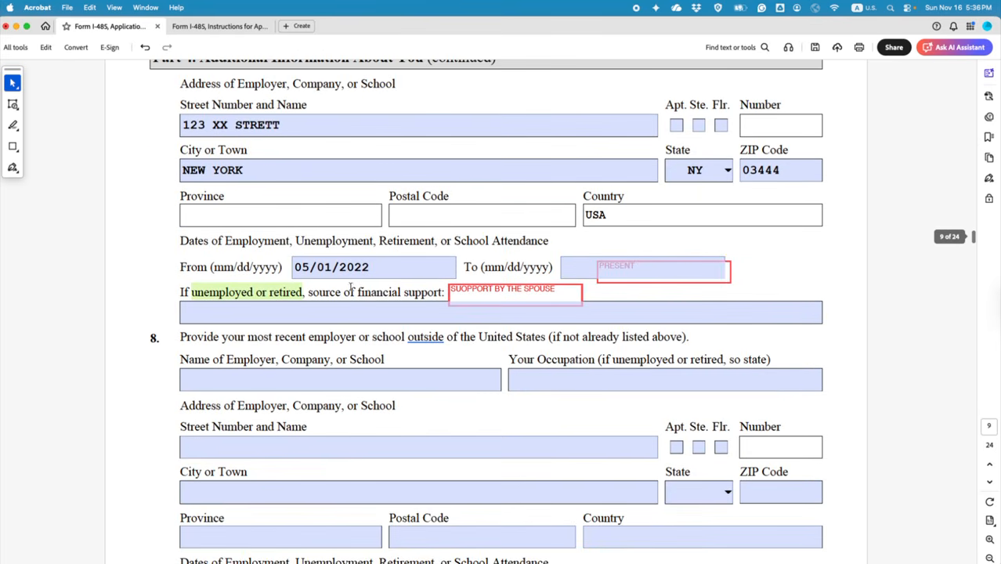
{"action": "left_click_drag", "start_coordinate": [369, 267], "coordinate": [295, 267]}
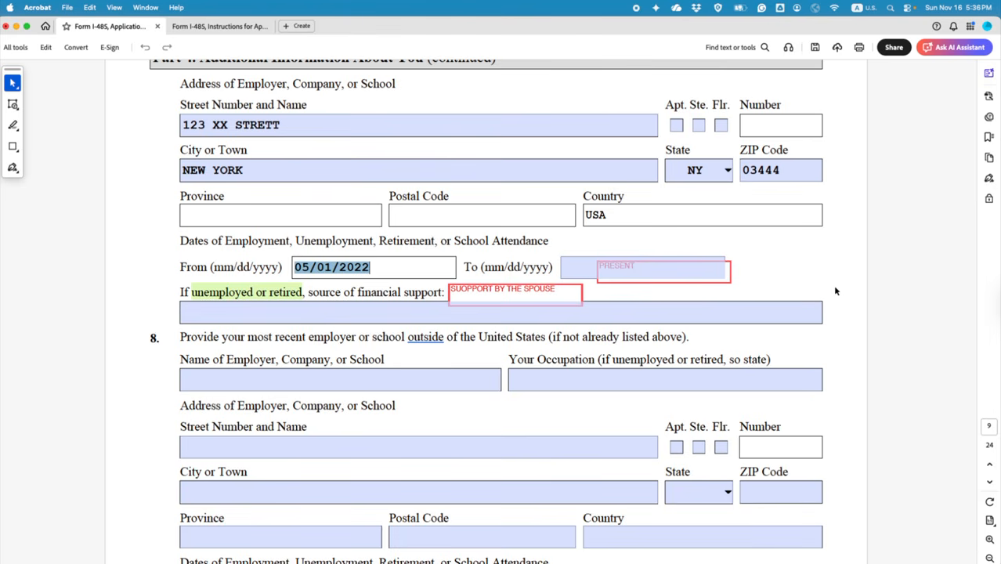
{"action": "scroll", "coordinate": [843, 296], "scroll_direction": "down", "scroll_amount": 10}
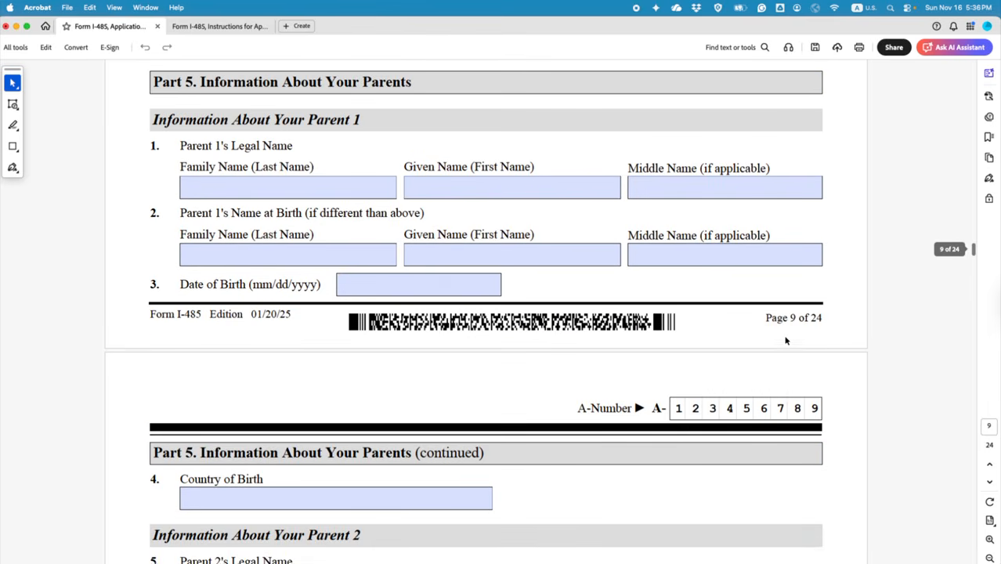
{"action": "left_click_drag", "start_coordinate": [763, 317], "coordinate": [831, 317]}
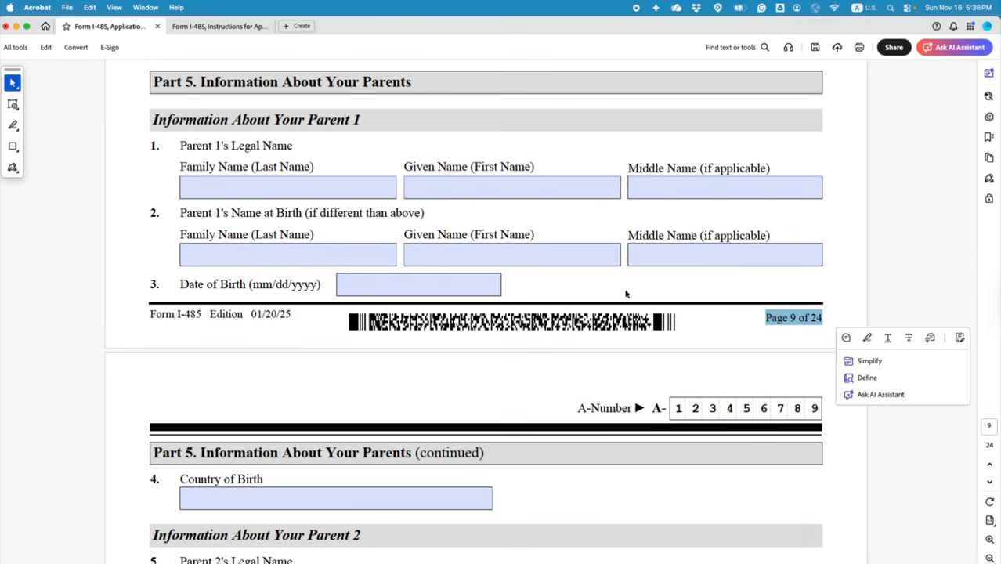
{"action": "scroll", "coordinate": [625, 292], "scroll_direction": "up", "scroll_amount": 5}
{"action": "scroll", "coordinate": [623, 293], "scroll_direction": "up", "scroll_amount": 5}
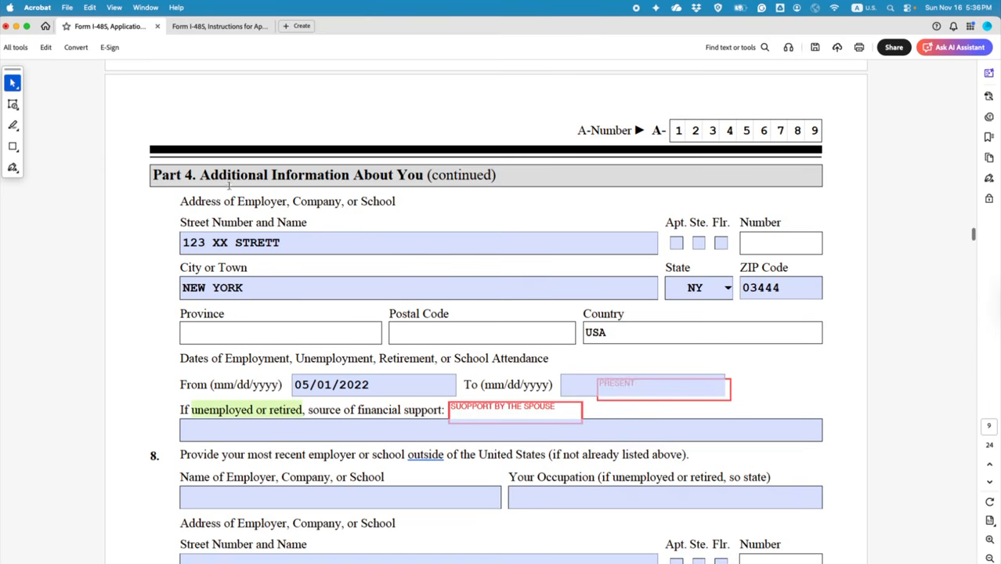
Step: Drag the scrollbar to the bottom to reach page 24's previous-address entries
{"action": "left_click_drag", "start_coordinate": [153, 175], "coordinate": [267, 175]}
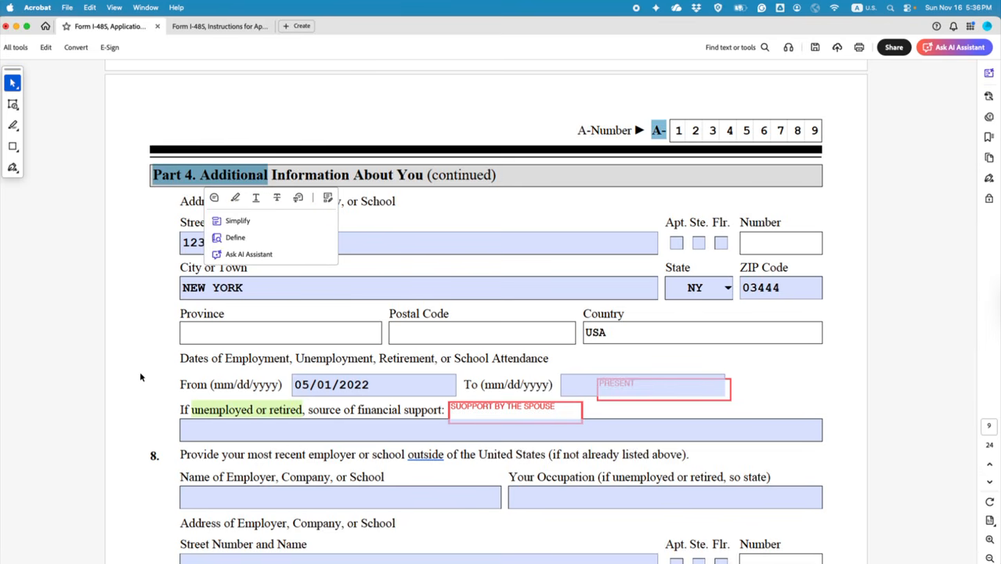
{"action": "scroll", "coordinate": [166, 386], "scroll_direction": "up", "scroll_amount": 3}
{"action": "scroll", "coordinate": [161, 368], "scroll_direction": "up", "scroll_amount": 2}
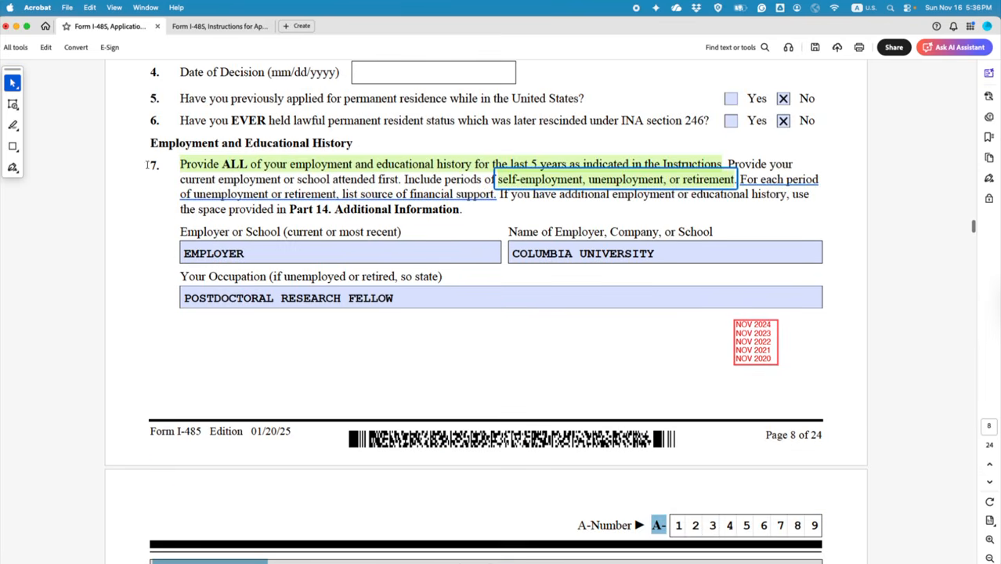
{"action": "scroll", "coordinate": [206, 391], "scroll_direction": "down", "scroll_amount": 2}
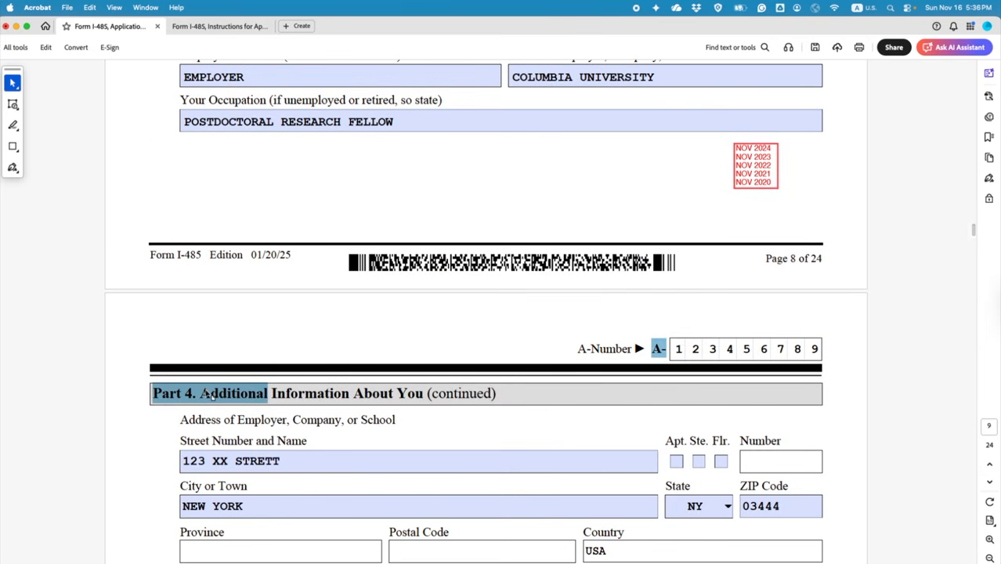
{"action": "scroll", "coordinate": [175, 207], "scroll_direction": "up", "scroll_amount": 3}
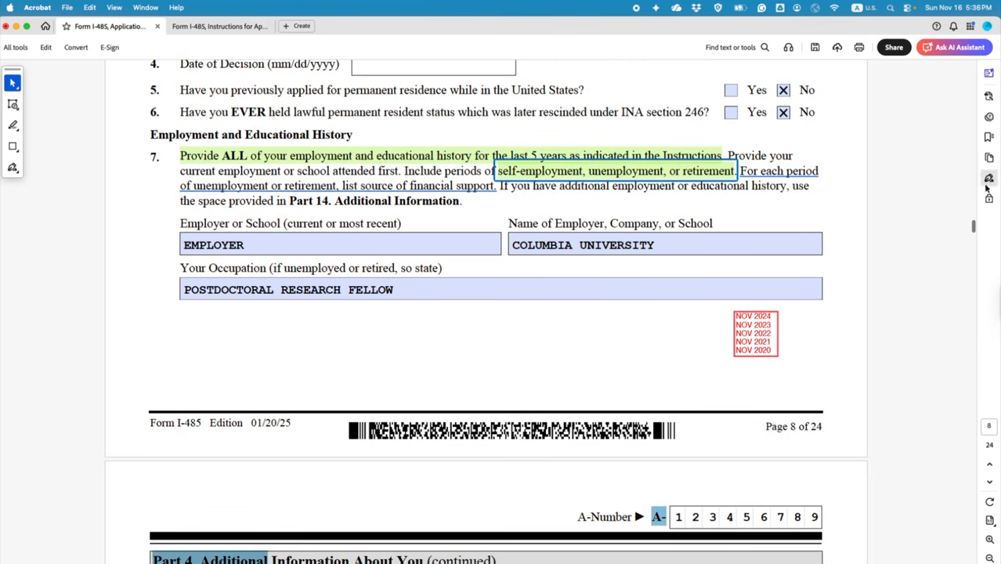
{"action": "left_click_drag", "start_coordinate": [974, 229], "coordinate": [975, 558]}
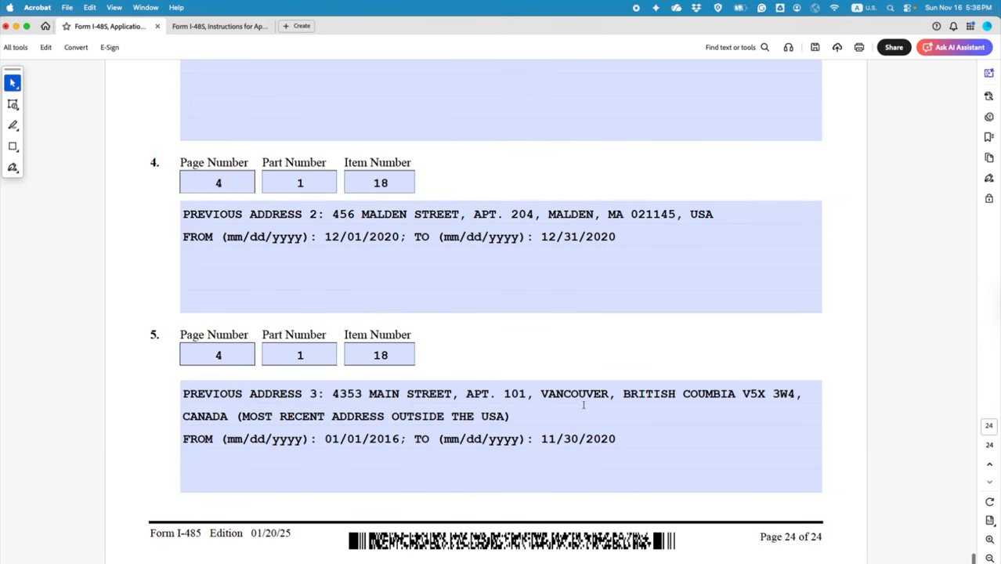
{"action": "scroll", "coordinate": [440, 314], "scroll_direction": "up", "scroll_amount": 5}
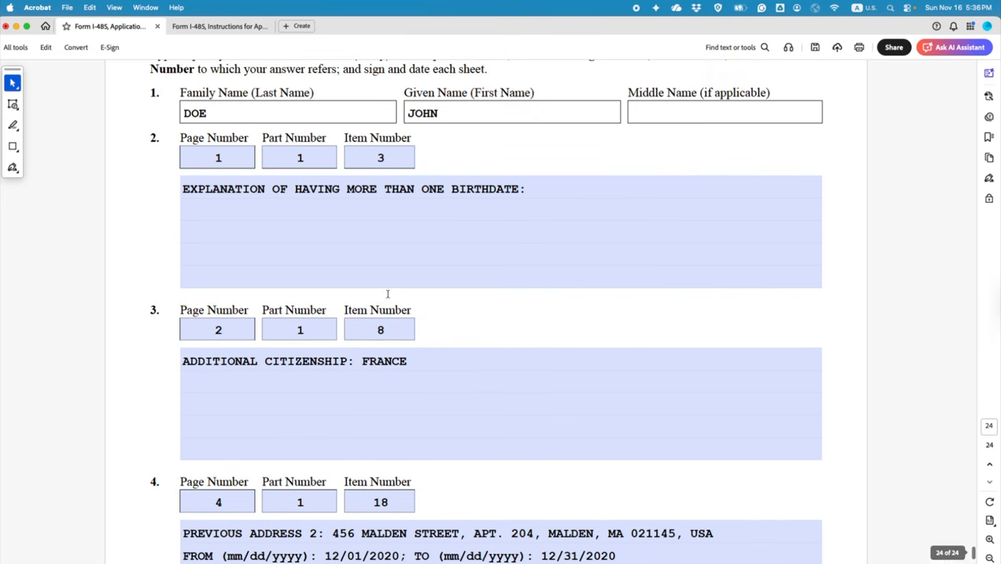
{"action": "scroll", "coordinate": [442, 444], "scroll_direction": "down", "scroll_amount": 5}
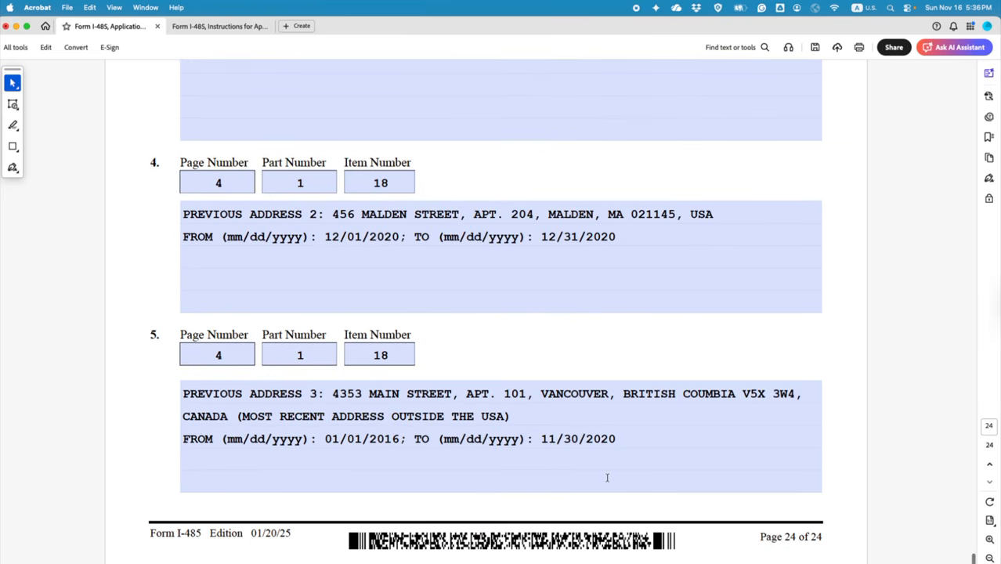
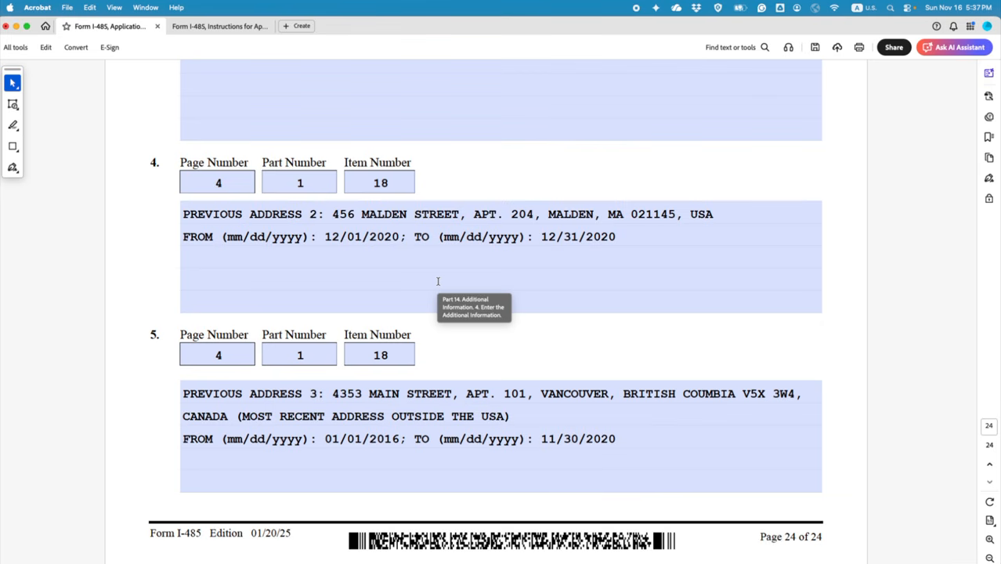
Step: Scroll up page 24 and select, then deselect, the A-Number digits at the top
{"action": "scroll", "coordinate": [505, 347], "scroll_direction": "up", "scroll_amount": 5}
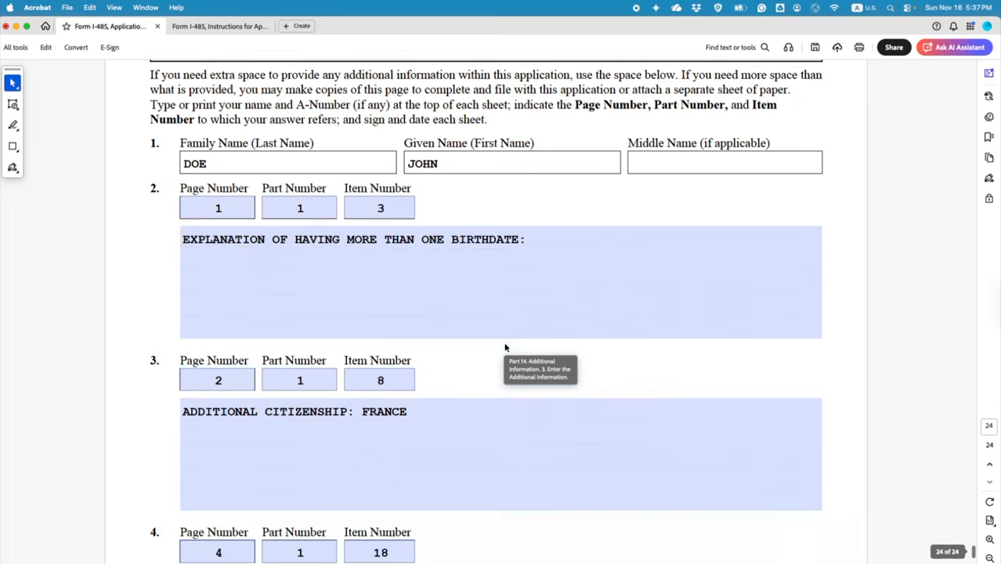
{"action": "scroll", "coordinate": [505, 347], "scroll_direction": "up", "scroll_amount": 1}
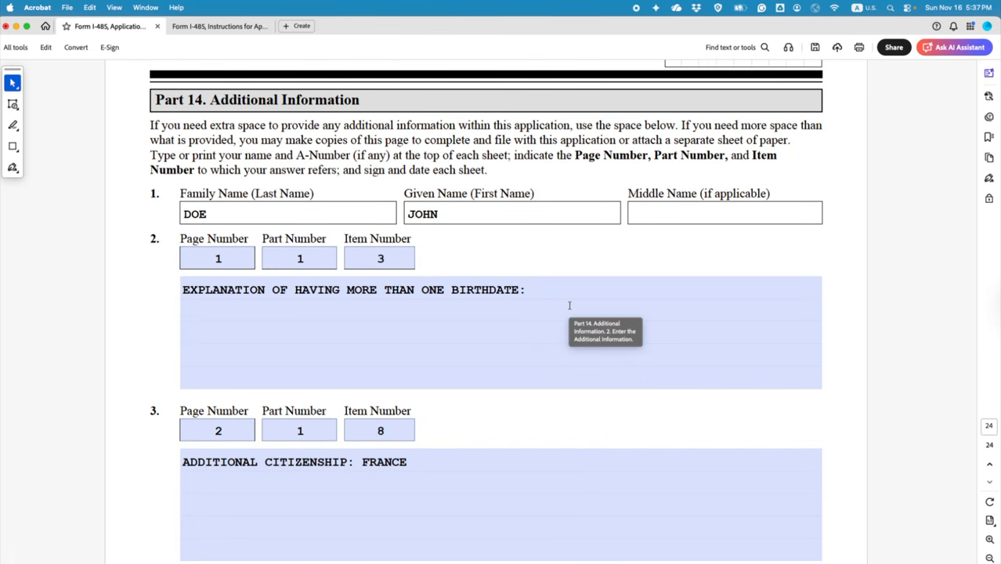
{"action": "scroll", "coordinate": [569, 305], "scroll_direction": "up", "scroll_amount": 1}
{"action": "left_click_drag", "start_coordinate": [673, 107], "coordinate": [818, 107]}
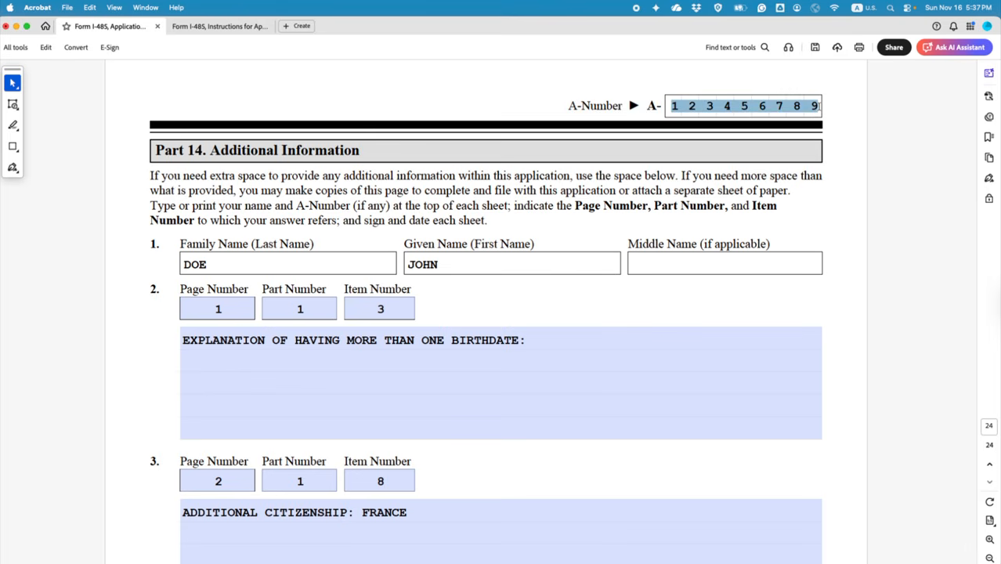
{"action": "left_click", "coordinate": [193, 264]}
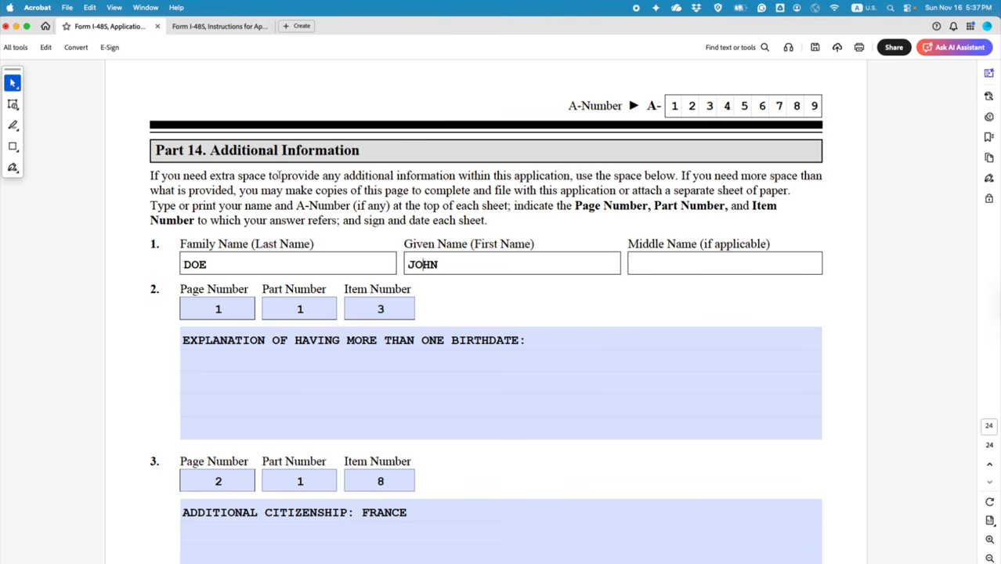
Step: Delete the previous address 3 text from Part 14 item 5's explanation
{"action": "scroll", "coordinate": [423, 338], "scroll_direction": "down", "scroll_amount": 10}
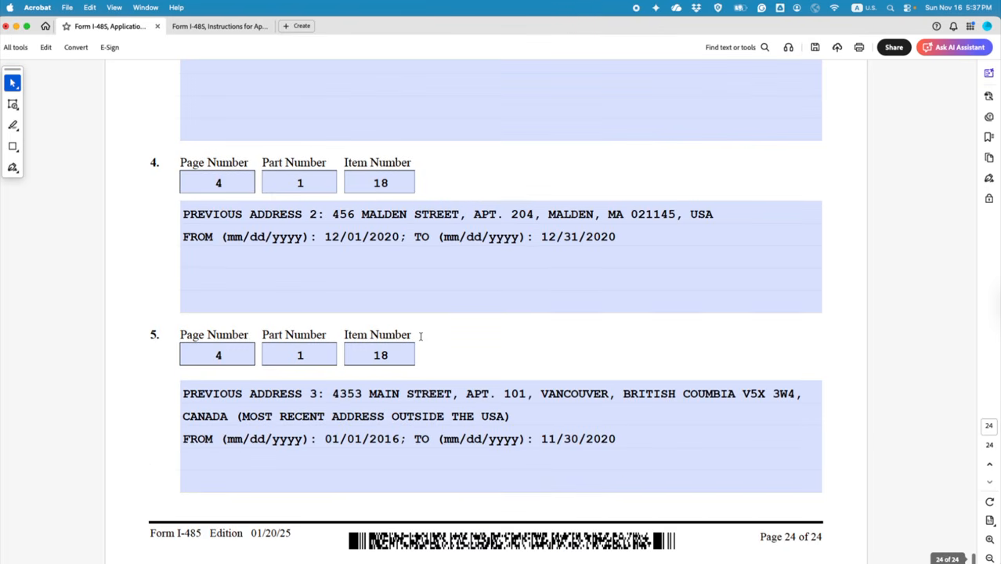
{"action": "left_click_drag", "start_coordinate": [626, 441], "coordinate": [178, 393]}
{"action": "key", "text": "BackSpace"}
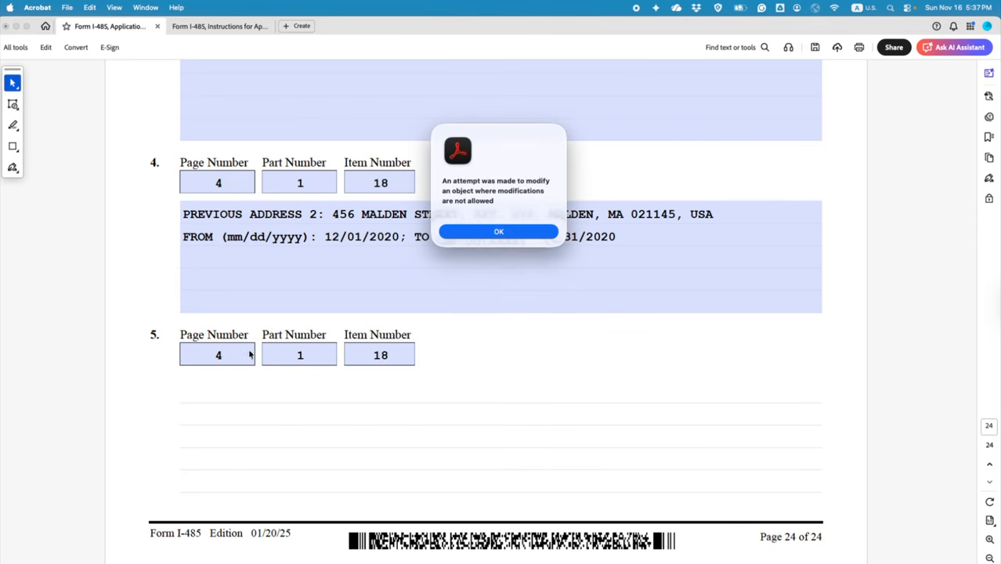
Step: Dismiss the alert and clear item 5's Item 18, Part 1 and Page 4 numbers
{"action": "left_click", "coordinate": [507, 237]}
{"action": "left_click_drag", "start_coordinate": [388, 356], "coordinate": [360, 356]}
{"action": "key", "text": "BackSpace"}
{"action": "double_click", "coordinate": [302, 356]}
{"action": "key", "text": "BackSpace"}
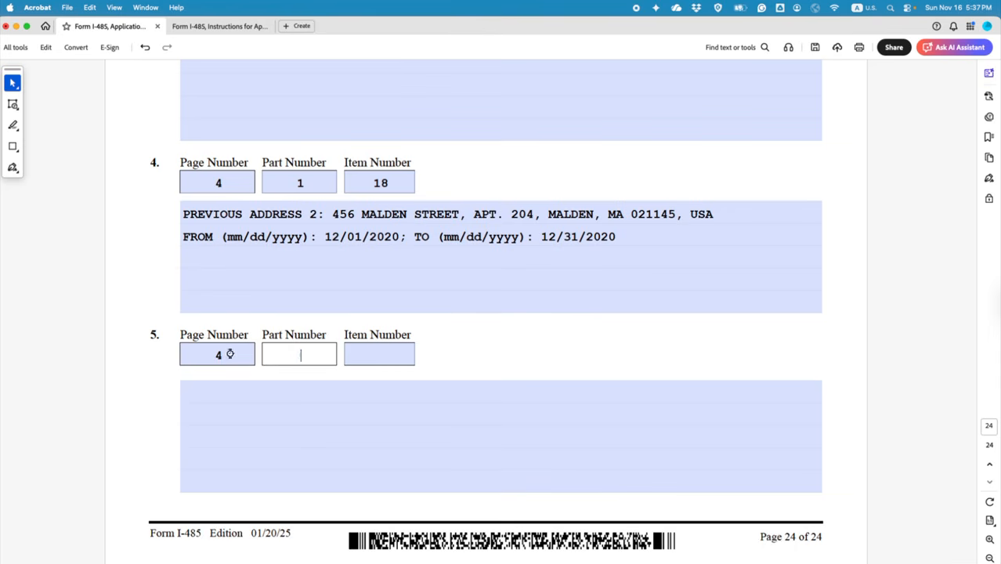
{"action": "double_click", "coordinate": [220, 356]}
{"action": "key", "text": "BackSpace"}
Step: Clear item 4's previous address 2 text and its Page 4, Part 1, Item 18 numbers
{"action": "left_click_drag", "start_coordinate": [619, 239], "coordinate": [182, 212]}
{"action": "key", "text": "BackSpace"}
{"action": "double_click", "coordinate": [208, 186]}
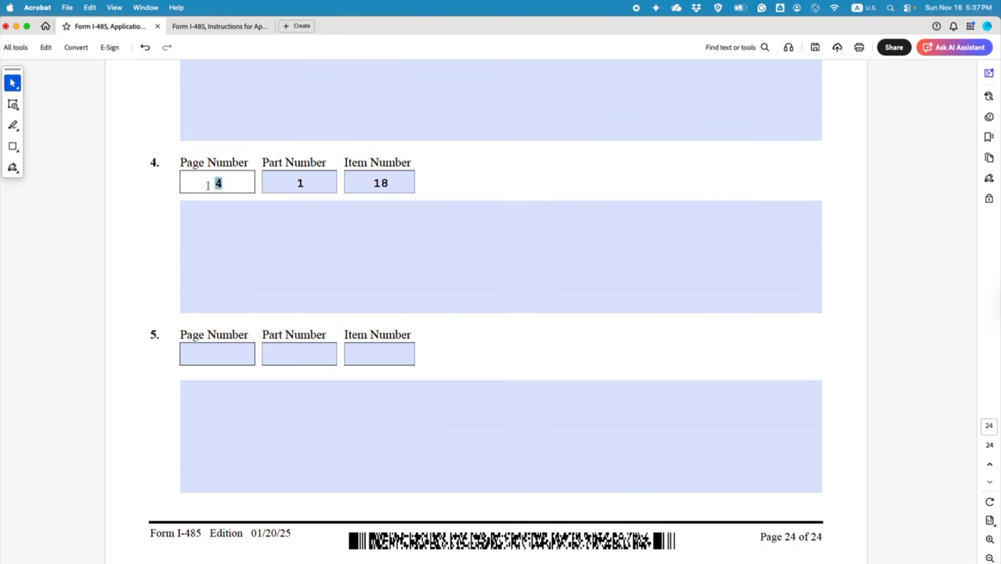
{"action": "key", "text": "BackSpace"}
{"action": "double_click", "coordinate": [313, 182]}
{"action": "key", "text": "BackSpace"}
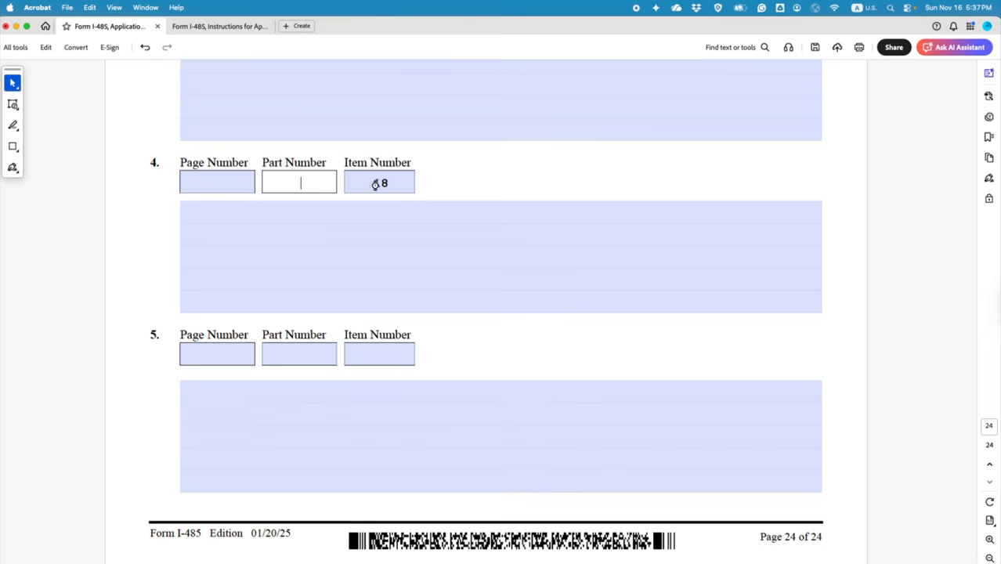
{"action": "double_click", "coordinate": [375, 183]}
{"action": "key", "text": "BackSpace"}
Step: Clear item 3's ADDITIONAL CITIZENSHIP: FRANCE text and its Page 2, Part 1, Item 8 numbers
{"action": "scroll", "coordinate": [369, 364], "scroll_direction": "up", "scroll_amount": 5}
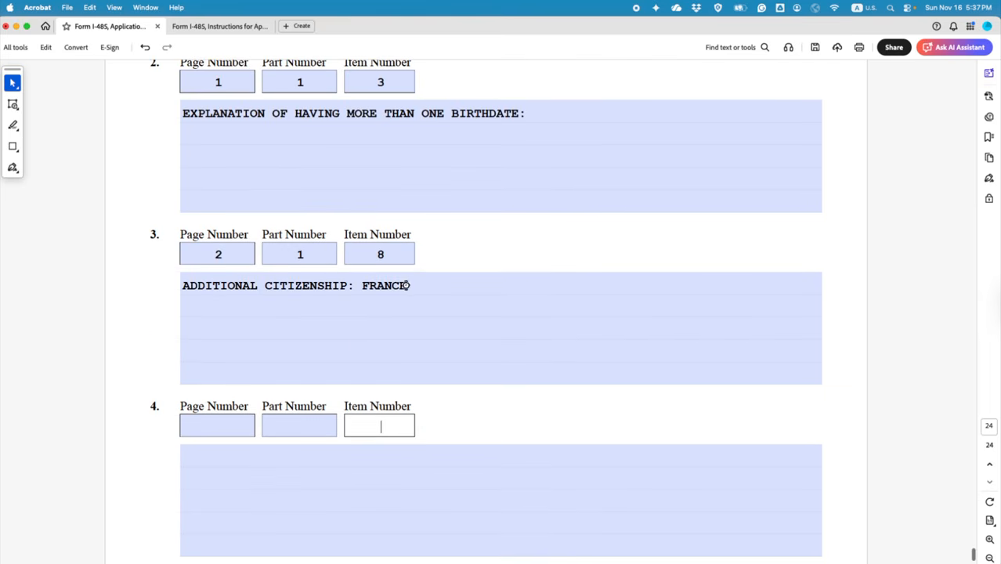
{"action": "left_click_drag", "start_coordinate": [406, 285], "coordinate": [182, 285]}
{"action": "key", "text": "BackSpace"}
{"action": "left_click", "coordinate": [224, 252]}
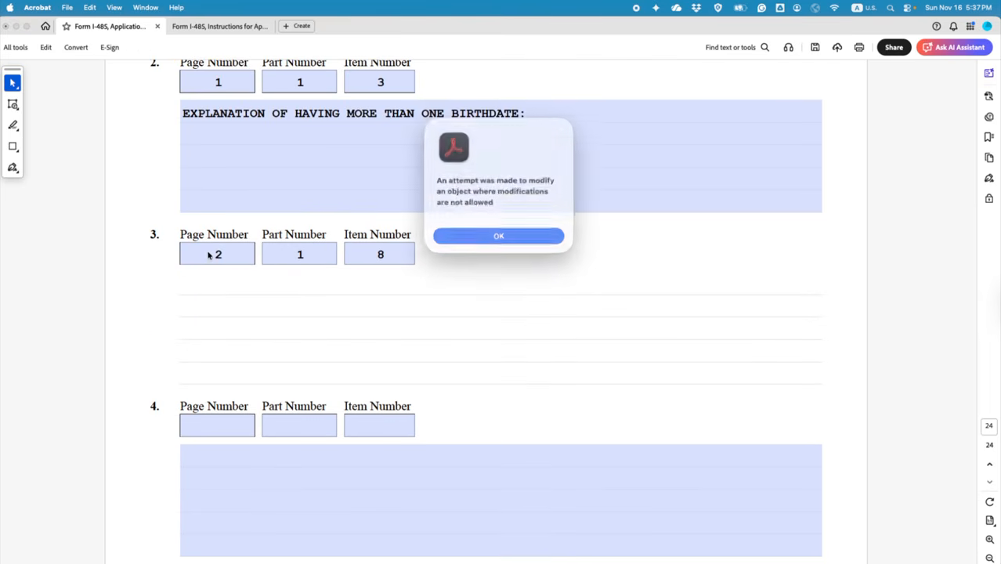
{"action": "left_click", "coordinate": [470, 237]}
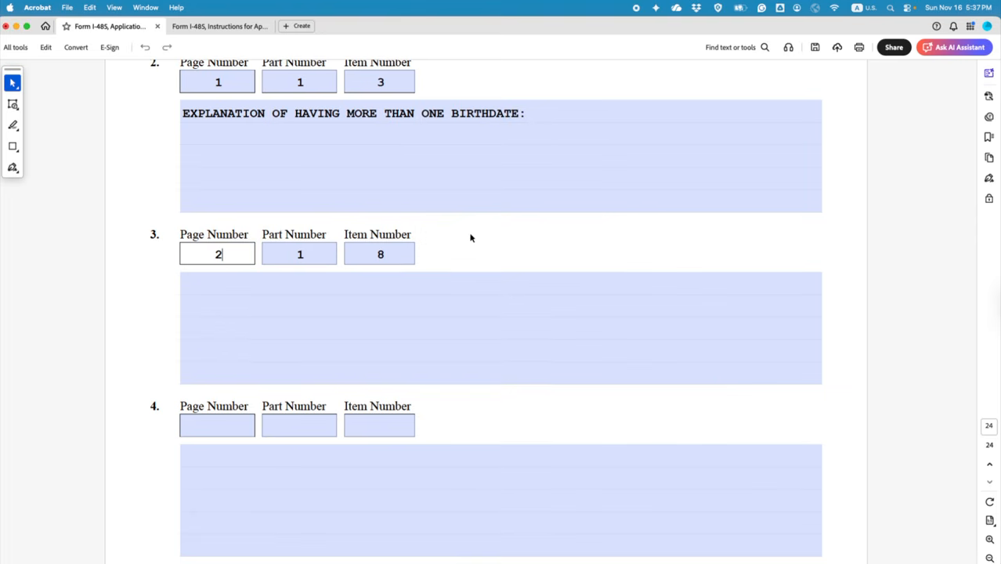
{"action": "double_click", "coordinate": [216, 254]}
{"action": "key", "text": "BackSpace"}
{"action": "left_click", "coordinate": [292, 254]}
{"action": "key", "text": "Delete"}
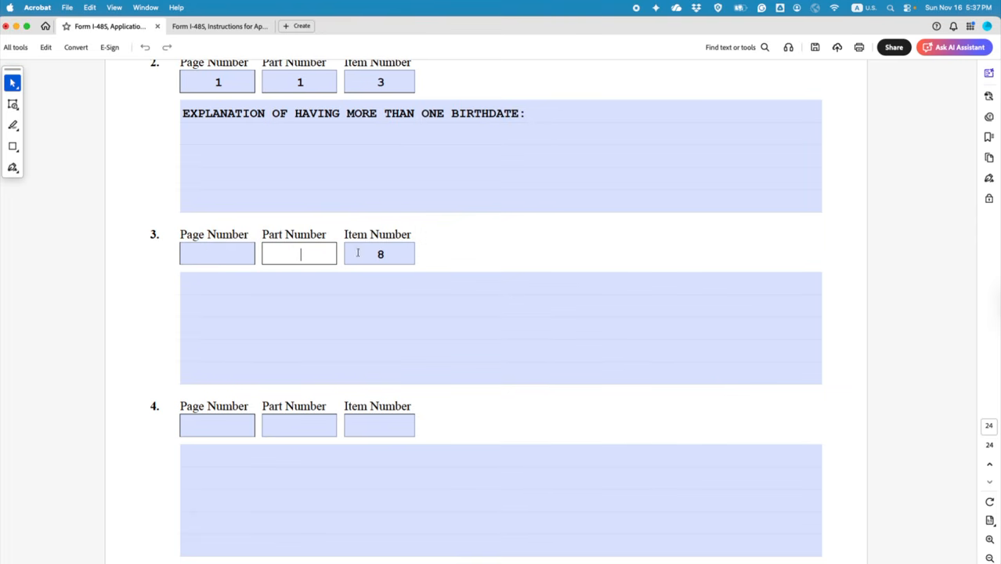
{"action": "double_click", "coordinate": [371, 254]}
{"action": "key", "text": "BackSpace"}
Step: Clear item 2's birthdate explanation and its Item 3, Part 1 and Page 1 numbers
{"action": "left_click_drag", "start_coordinate": [192, 115], "coordinate": [538, 116]}
{"action": "key", "text": "BackSpace"}
{"action": "key", "text": "BackSpace"}
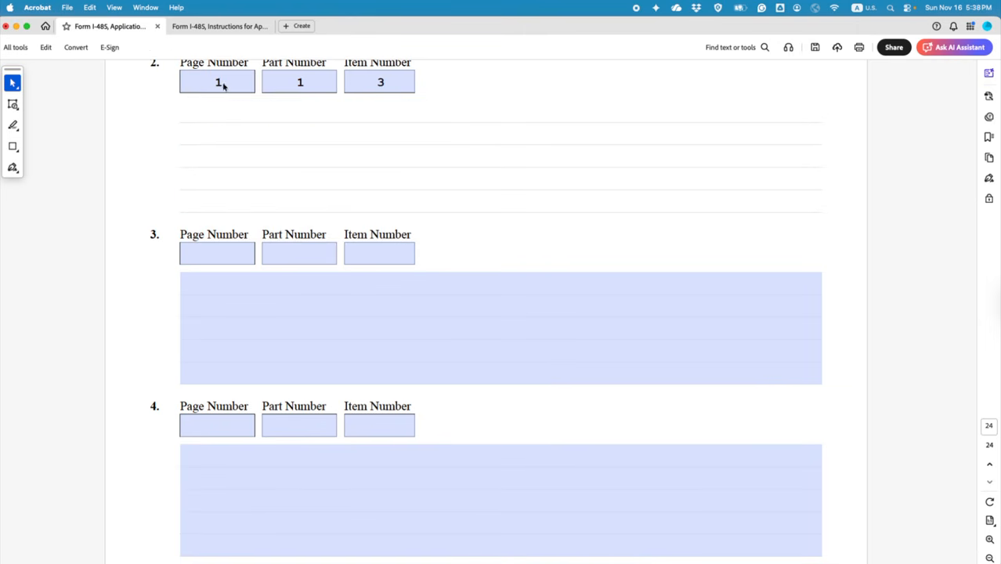
{"action": "left_click", "coordinate": [223, 84]}
{"action": "left_click", "coordinate": [496, 230]}
{"action": "left_click", "coordinate": [380, 82]}
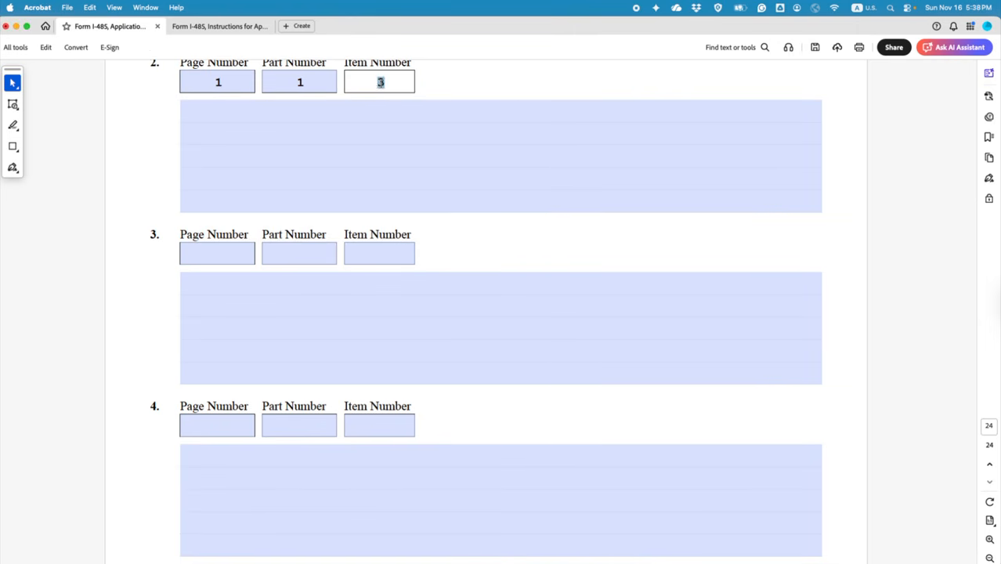
{"action": "key", "text": "BackSpace"}
{"action": "left_click", "coordinate": [301, 82]}
{"action": "key", "text": "BackSpace"}
{"action": "left_click", "coordinate": [218, 83]}
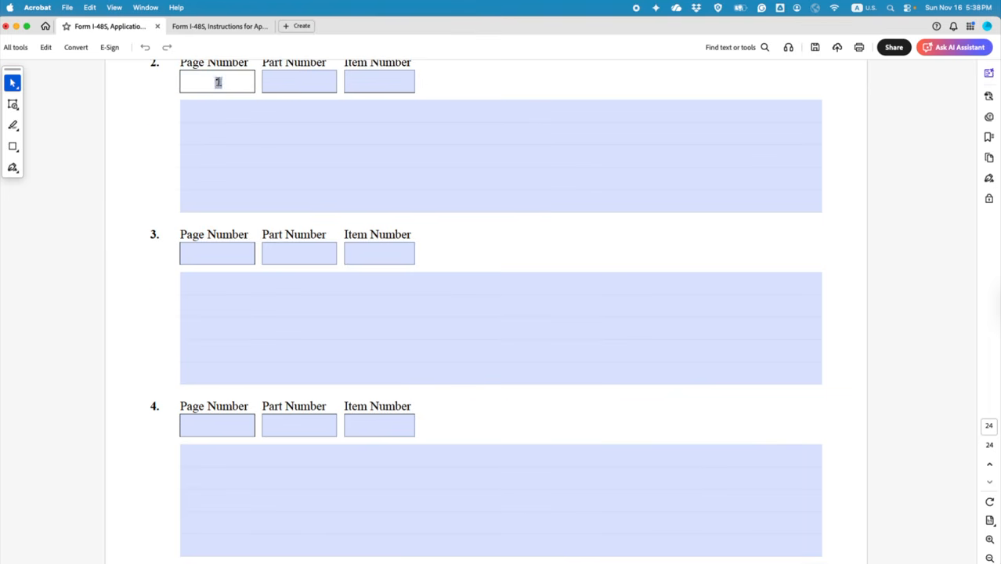
{"action": "key", "text": "BackSpace"}
{"action": "scroll", "coordinate": [397, 357], "scroll_direction": "up", "scroll_amount": 3}
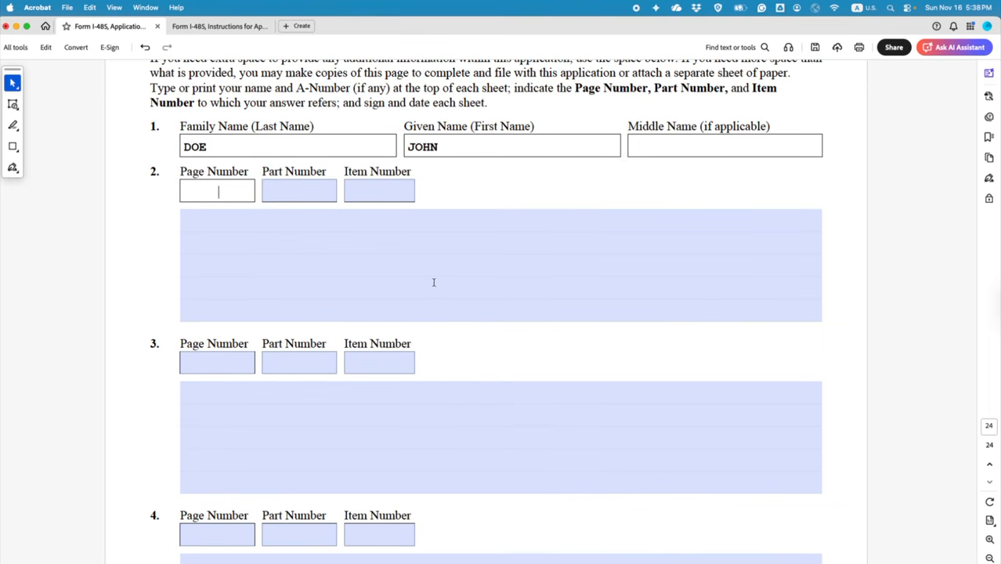
Step: Check Part 4 item 7 on page 8, then enter page 9, part 4, item 7 in Part 14 item 2
{"action": "scroll", "coordinate": [409, 401], "scroll_direction": "up", "scroll_amount": 10}
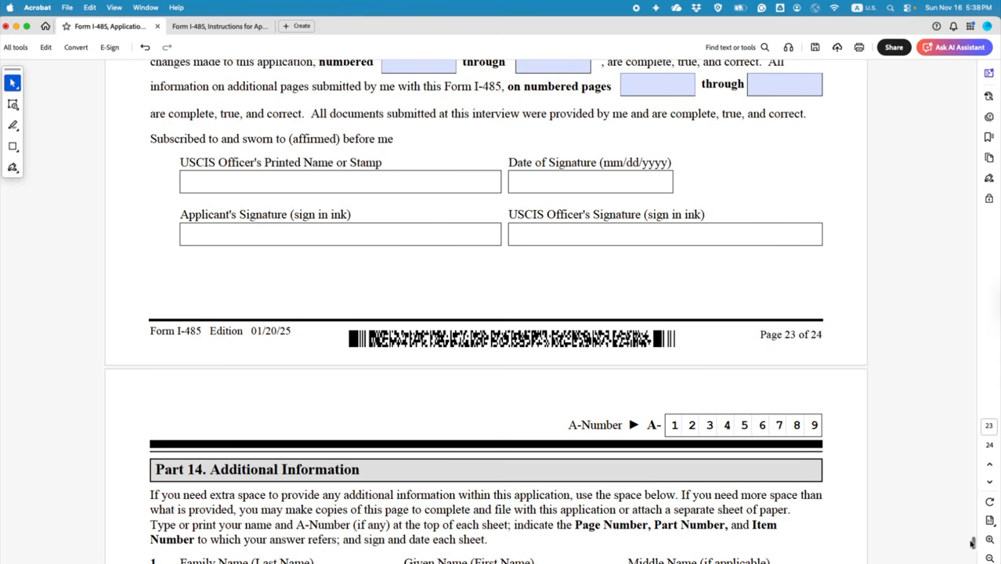
{"action": "left_click_drag", "start_coordinate": [972, 542], "coordinate": [980, 248]}
{"action": "scroll", "coordinate": [783, 431], "scroll_direction": "up", "scroll_amount": 4}
{"action": "scroll", "coordinate": [783, 432], "scroll_direction": "up", "scroll_amount": 5}
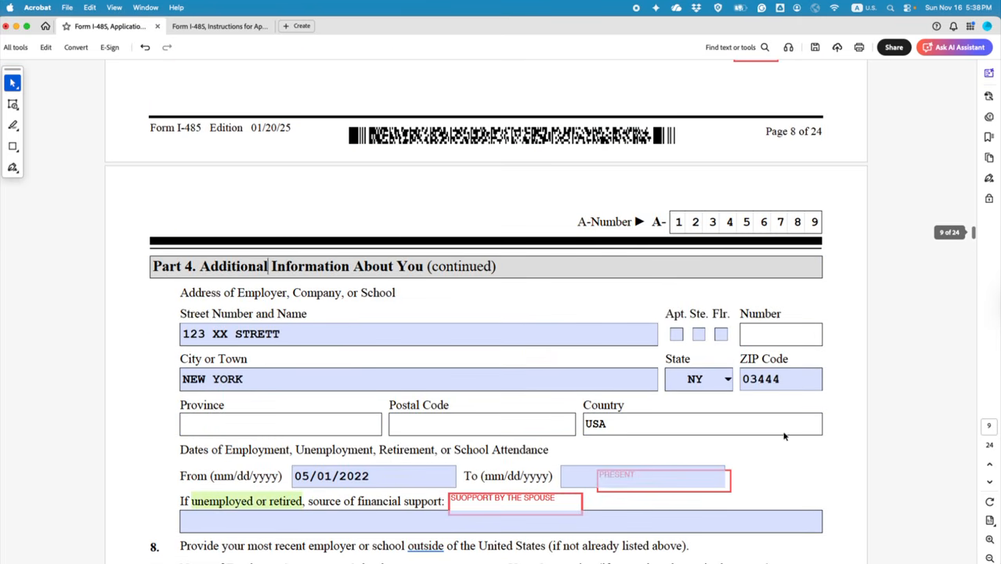
{"action": "scroll", "coordinate": [223, 307], "scroll_direction": "up", "scroll_amount": 2}
{"action": "scroll", "coordinate": [224, 307], "scroll_direction": "up", "scroll_amount": 3}
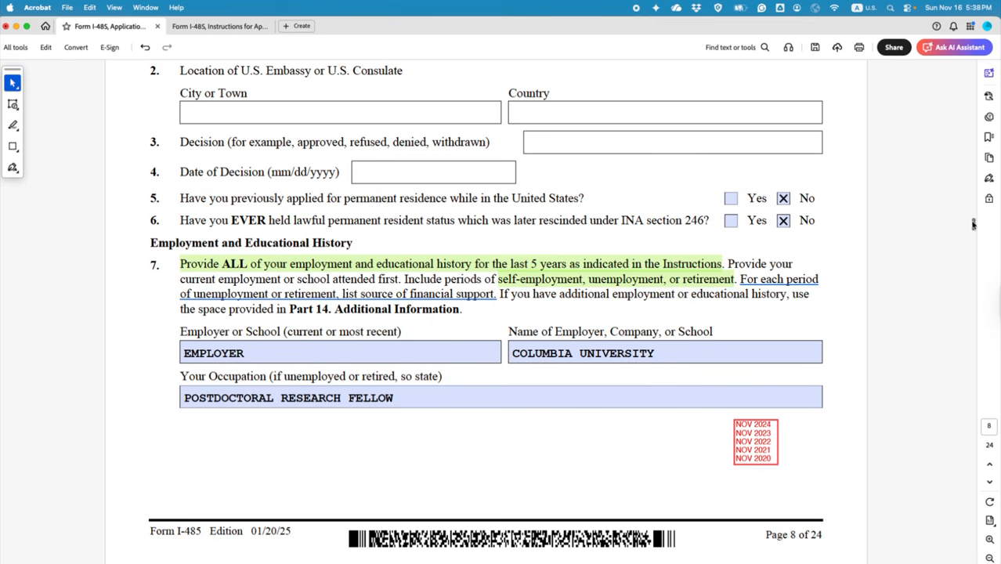
{"action": "left_click_drag", "start_coordinate": [974, 225], "coordinate": [974, 553]}
{"action": "scroll", "coordinate": [437, 338], "scroll_direction": "up", "scroll_amount": 4}
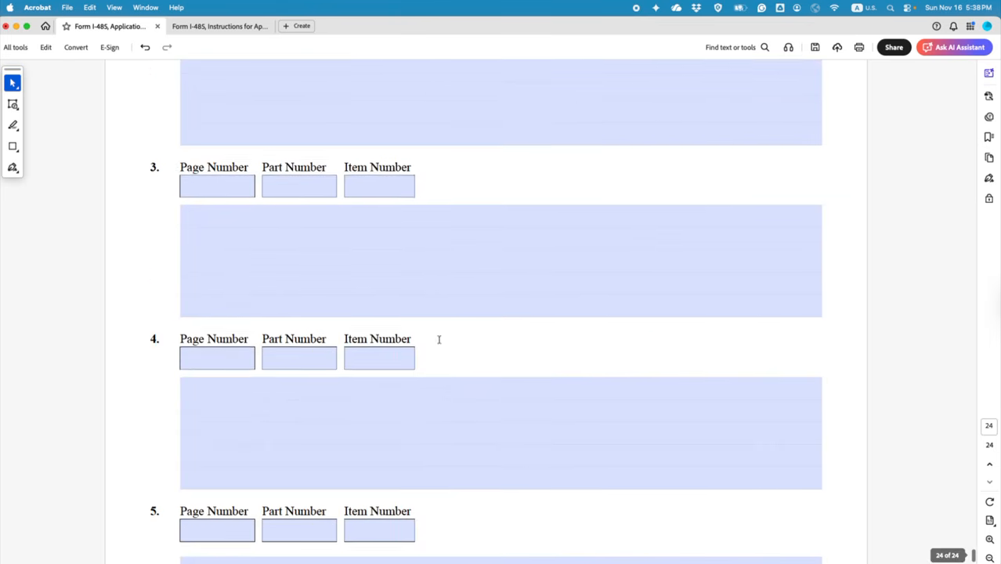
{"action": "scroll", "coordinate": [357, 324], "scroll_direction": "up", "scroll_amount": 1}
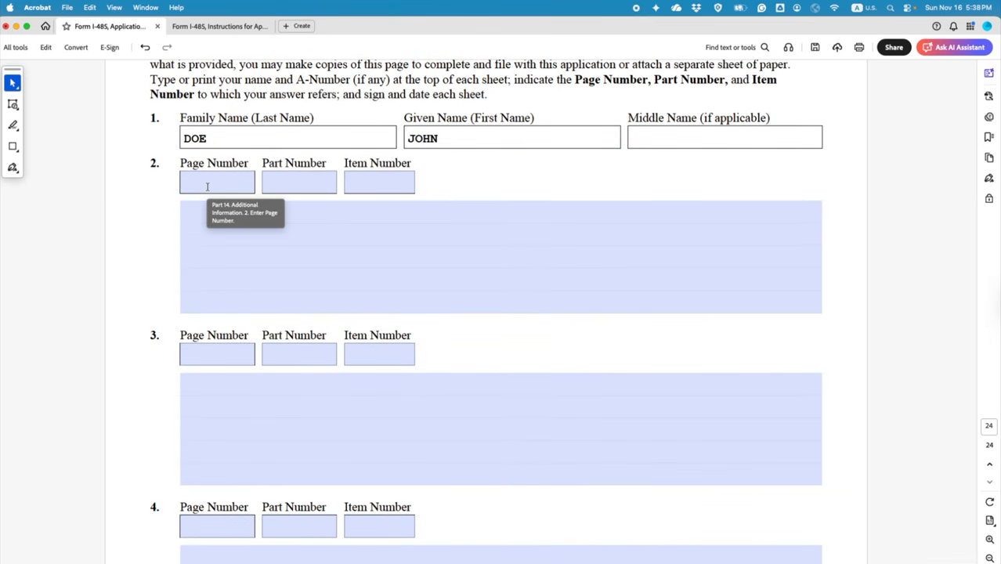
{"action": "left_click", "coordinate": [207, 187]}
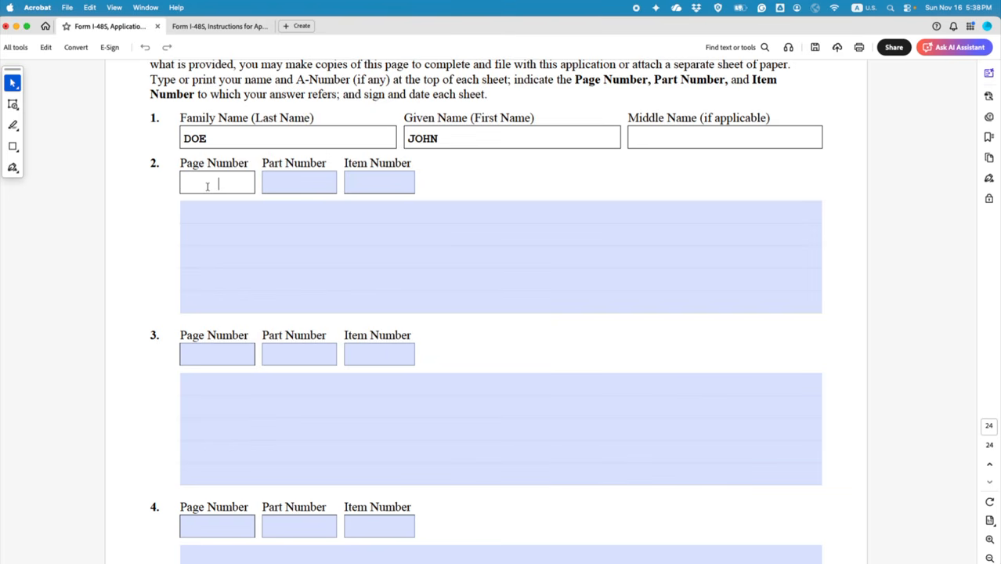
{"action": "type", "text": "9"}
{"action": "left_click", "coordinate": [288, 181]}
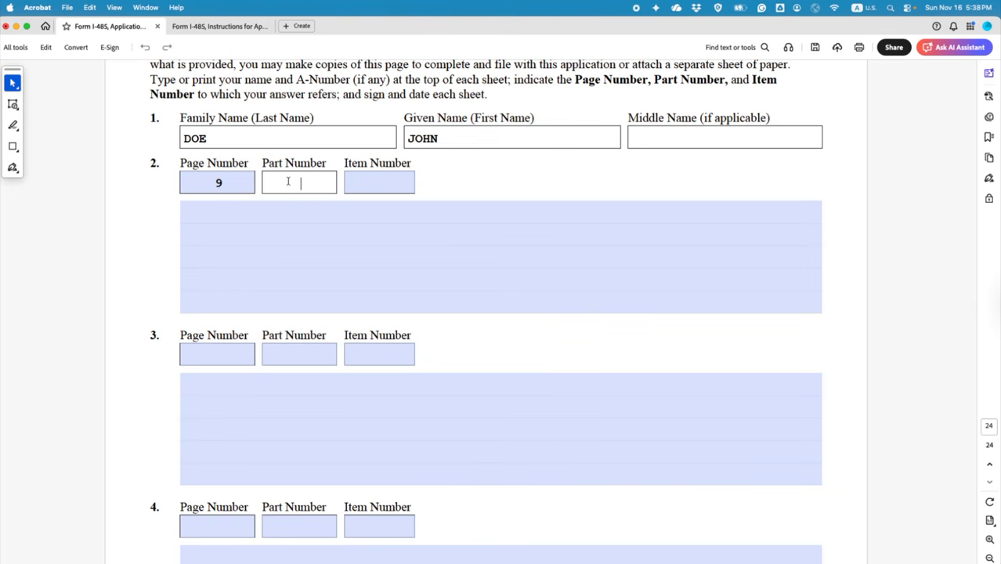
{"action": "type", "text": "4"}
{"action": "left_click", "coordinate": [379, 181]}
{"action": "type", "text": "7"}
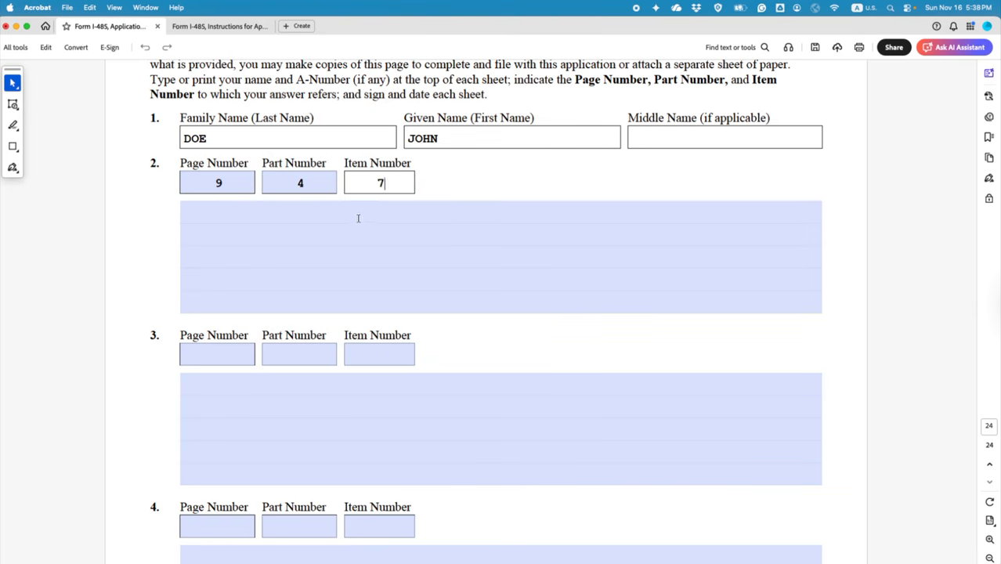
Step: Start item 2's explanation with the text PREVIOUS EMPLOYER 1:
{"action": "left_click", "coordinate": [357, 214]}
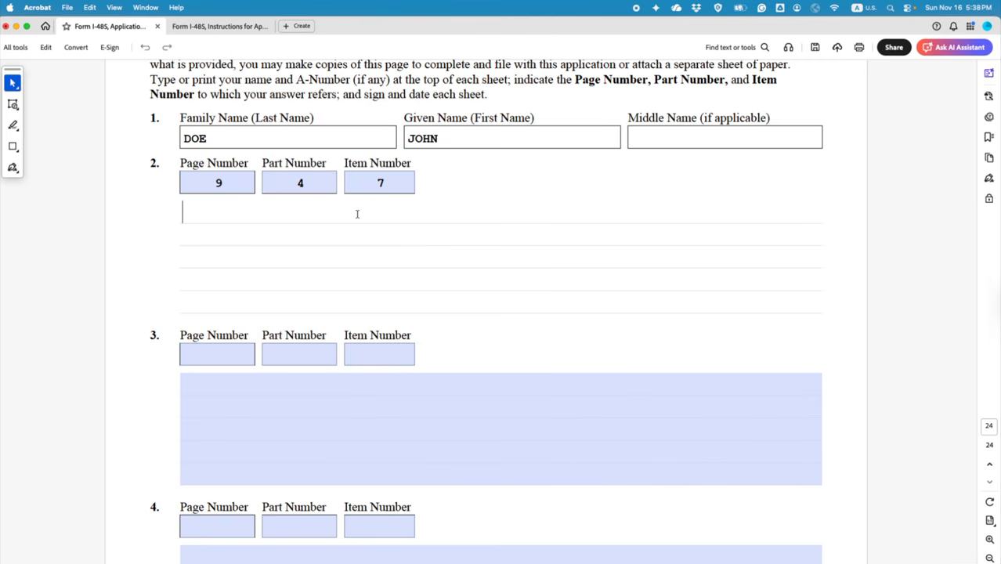
{"action": "type", "text": "EMPLOYER"}
{"action": "key", "text": "Left"}
{"action": "key", "text": "Left"}
{"action": "key", "text": "Left"}
{"action": "key", "text": "Left"}
{"action": "key", "text": "Left"}
{"action": "key", "text": "Left"}
{"action": "key", "text": "Left"}
{"action": "key", "text": "Left"}
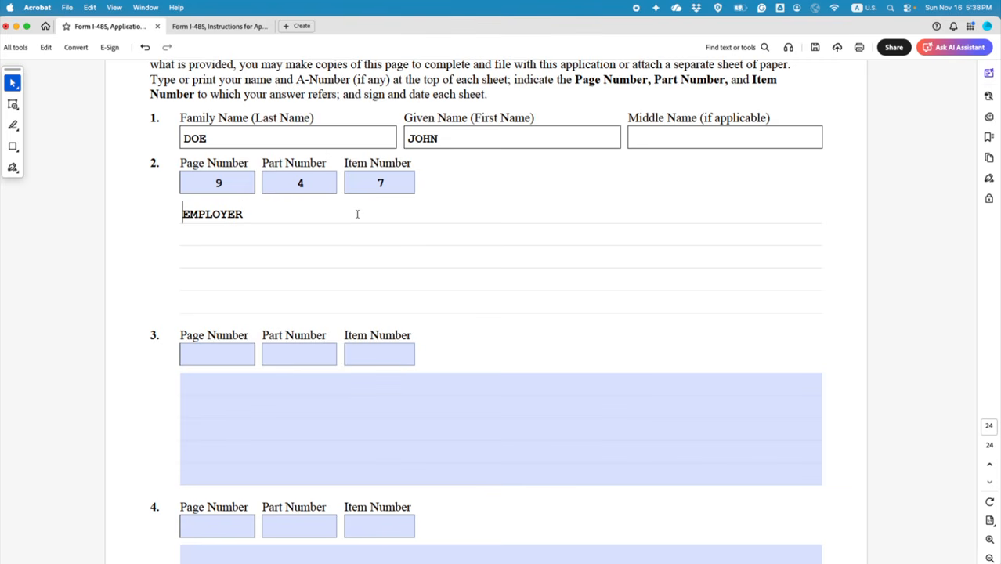
{"action": "type", "text": "PREVIOUS"}
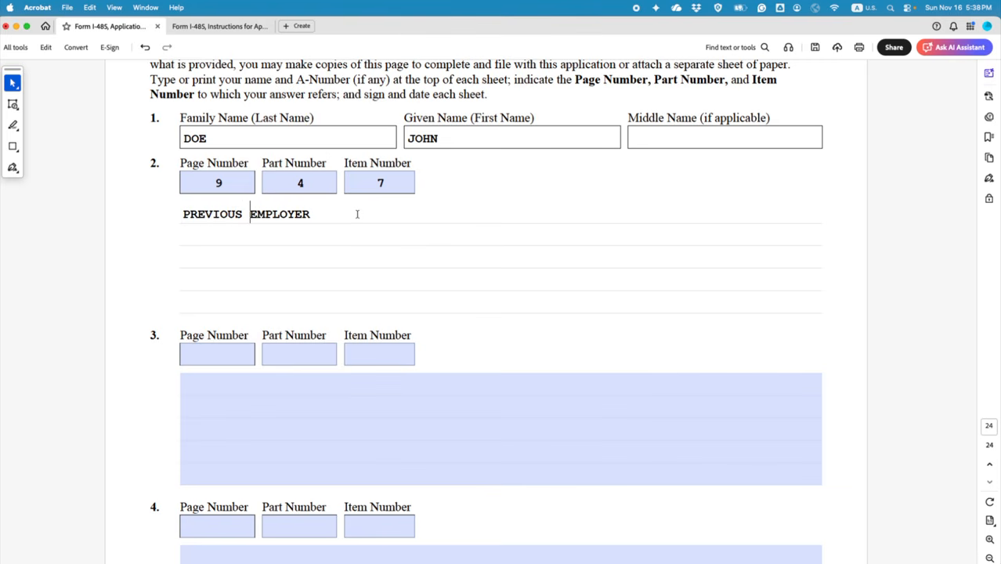
{"action": "key", "text": "Right"}
{"action": "key", "text": "Right"}
{"action": "key", "text": "Right"}
{"action": "key", "text": "Right"}
{"action": "key", "text": "Right"}
{"action": "key", "text": "Right"}
{"action": "key", "text": "Right"}
{"action": "key", "text": "Right"}
{"action": "type", "text": "1:"}
Step: Correct the misspelled street name 123 XX STRETT to 123 XX STREET
{"action": "scroll", "coordinate": [401, 270], "scroll_direction": "up", "scroll_amount": 20}
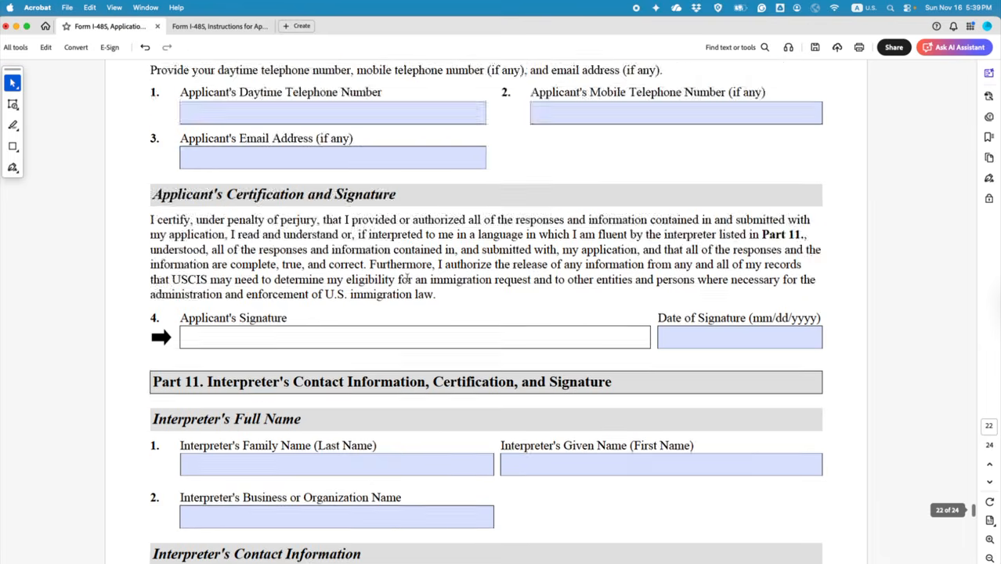
{"action": "left_click_drag", "start_coordinate": [975, 505], "coordinate": [922, 231]}
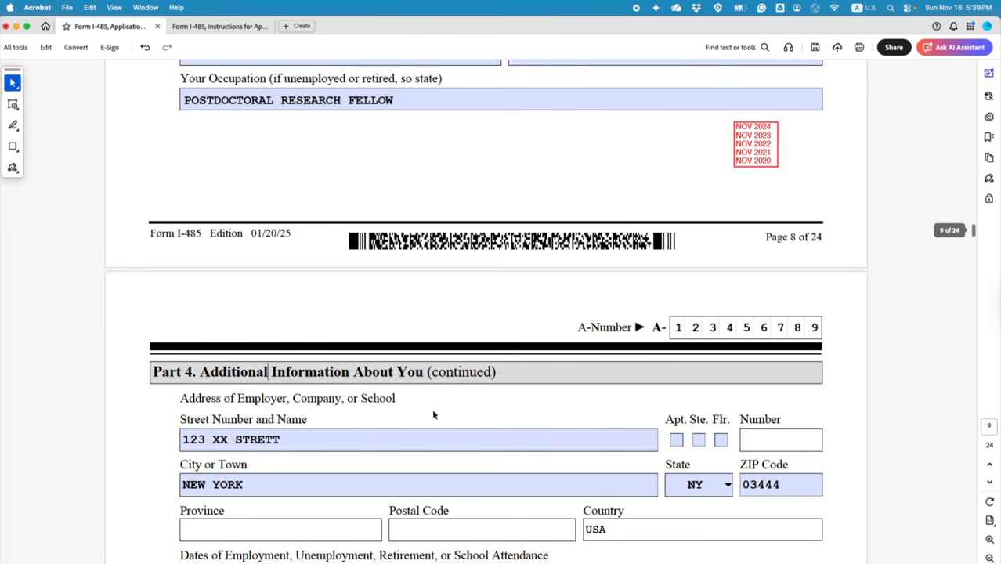
{"action": "left_click", "coordinate": [295, 439]}
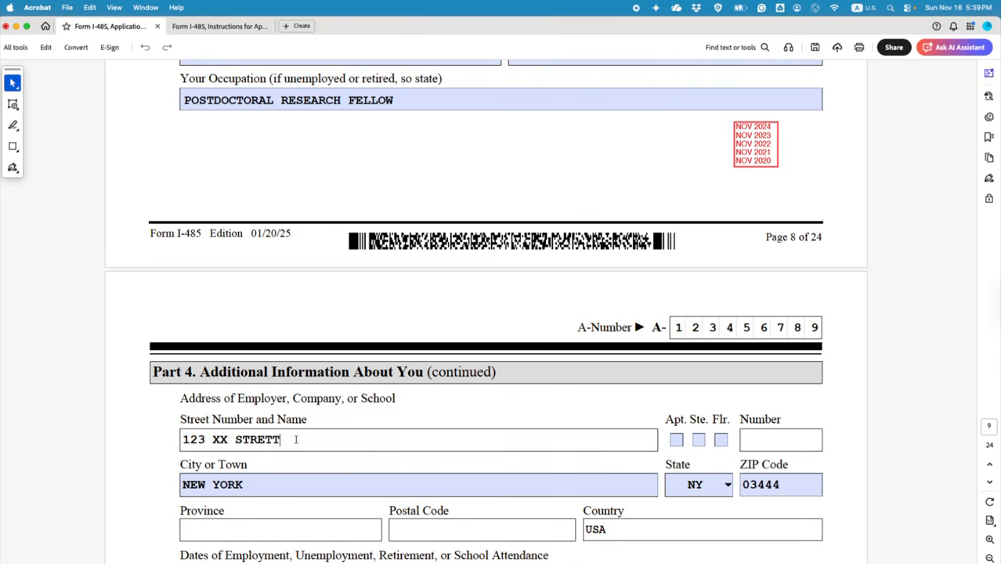
{"action": "key", "text": "BackSpace"}
{"action": "key", "text": "BackSpace"}
{"action": "type", "text": "ET"}
{"action": "key", "text": "Return"}
Step: Look up the prior address From date 01/01/2021 in Part 1, then return toward Part 14
{"action": "scroll", "coordinate": [401, 435], "scroll_direction": "up", "scroll_amount": 10}
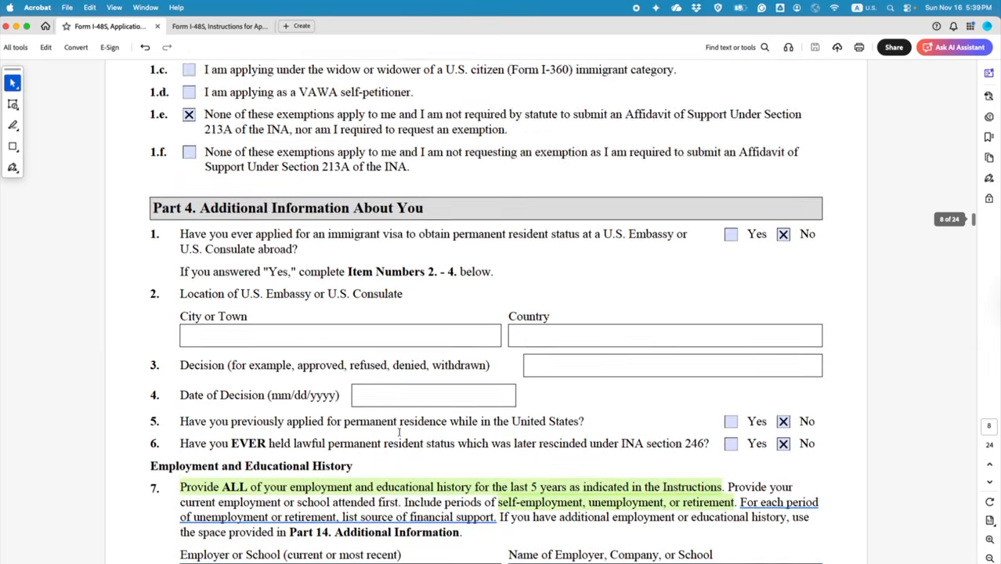
{"action": "scroll", "coordinate": [398, 431], "scroll_direction": "up", "scroll_amount": 15}
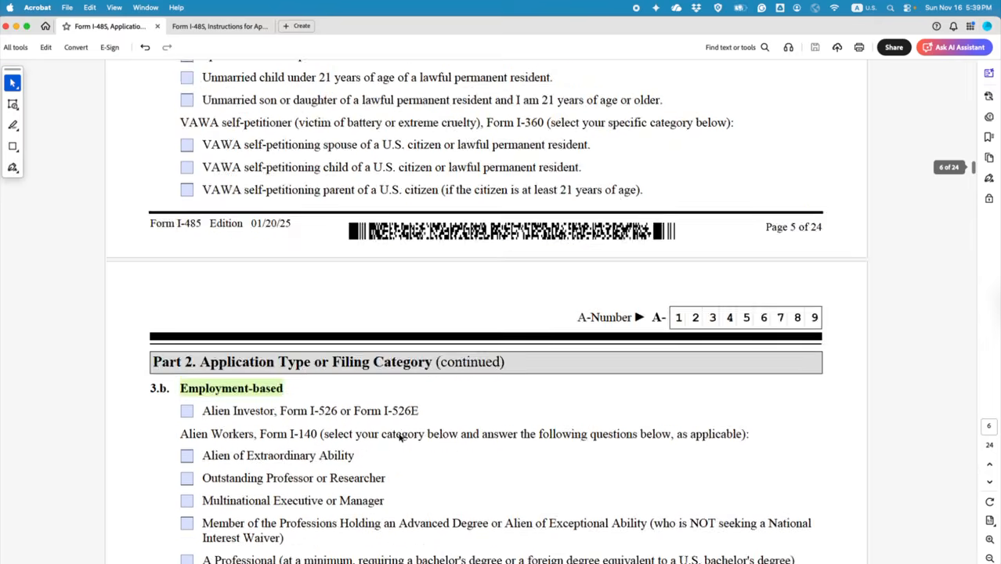
{"action": "scroll", "coordinate": [399, 437], "scroll_direction": "up", "scroll_amount": 15}
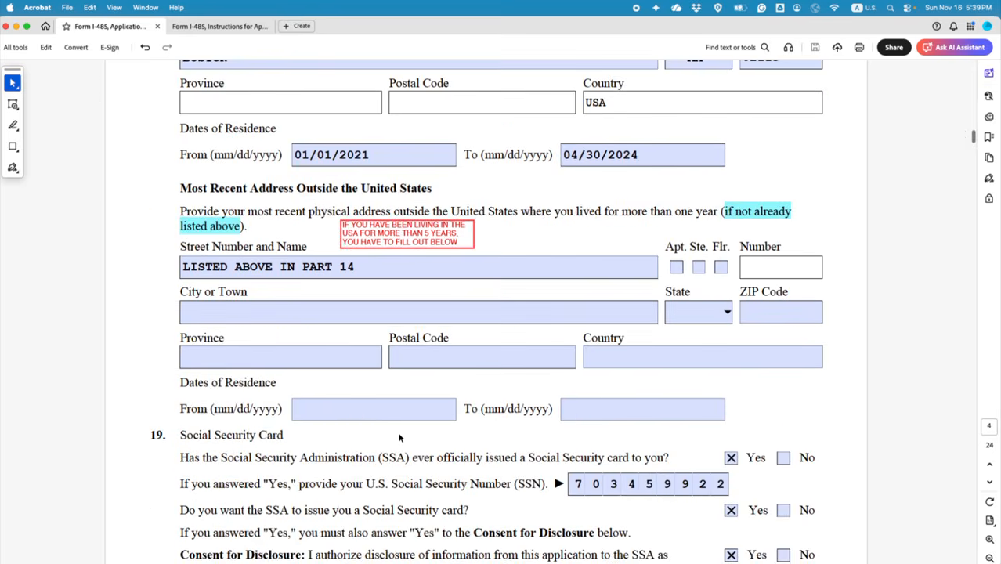
{"action": "scroll", "coordinate": [399, 437], "scroll_direction": "up", "scroll_amount": 4}
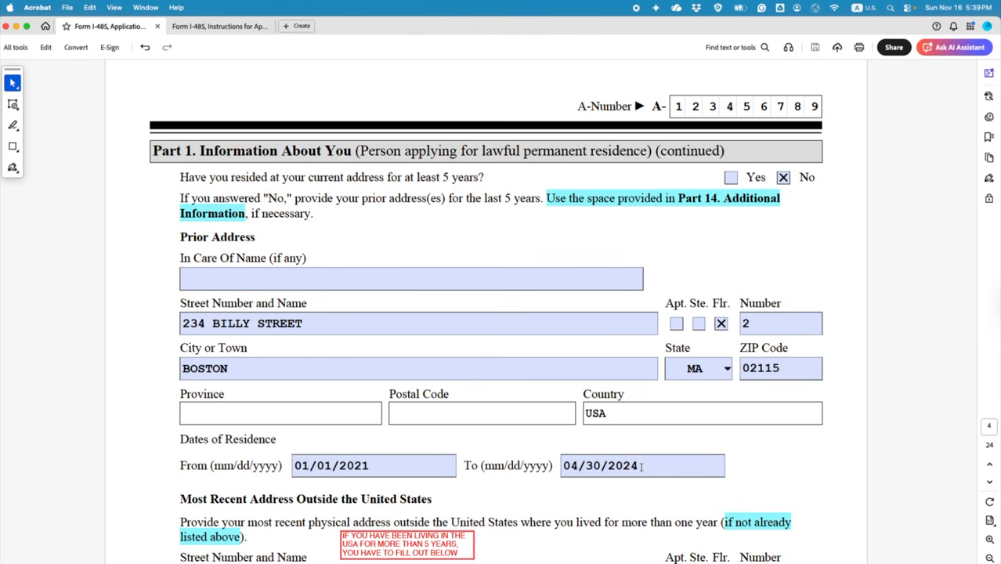
{"action": "scroll", "coordinate": [642, 466], "scroll_direction": "down", "scroll_amount": 3}
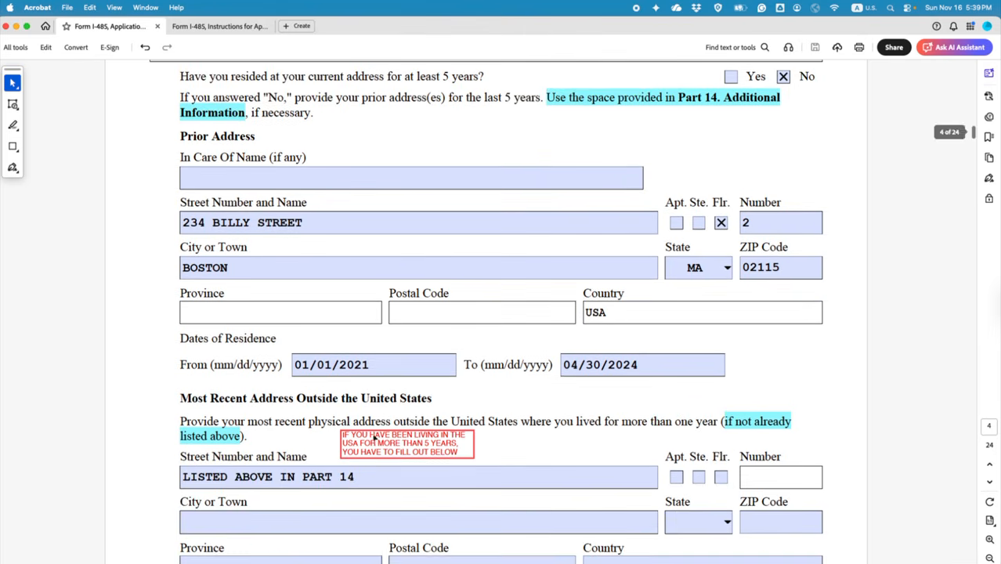
{"action": "left_click_drag", "start_coordinate": [369, 365], "coordinate": [295, 365]}
{"action": "left_click", "coordinate": [378, 369]}
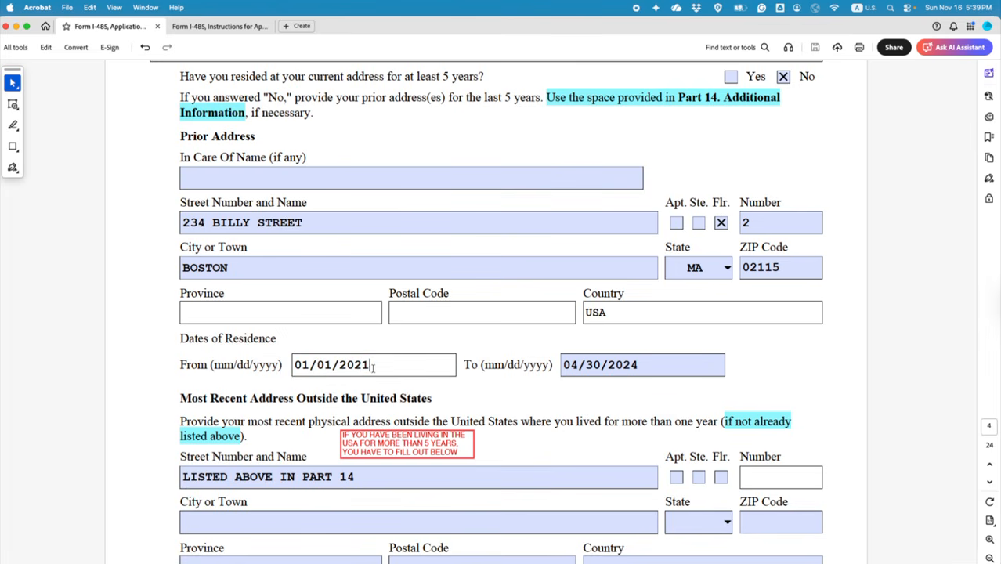
{"action": "scroll", "coordinate": [923, 242], "scroll_direction": "down", "scroll_amount": 7}
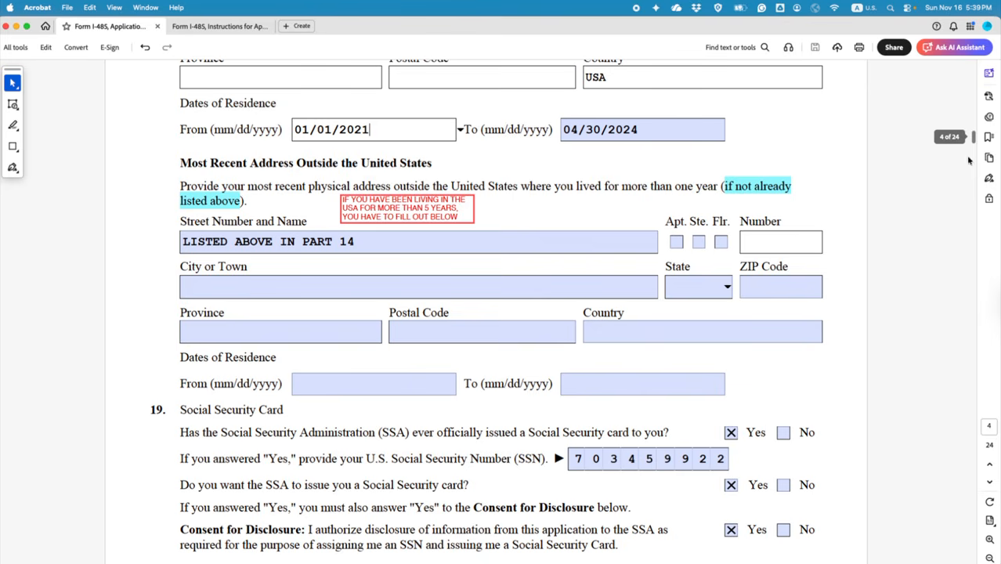
{"action": "scroll", "coordinate": [977, 156], "scroll_direction": "down", "scroll_amount": 20}
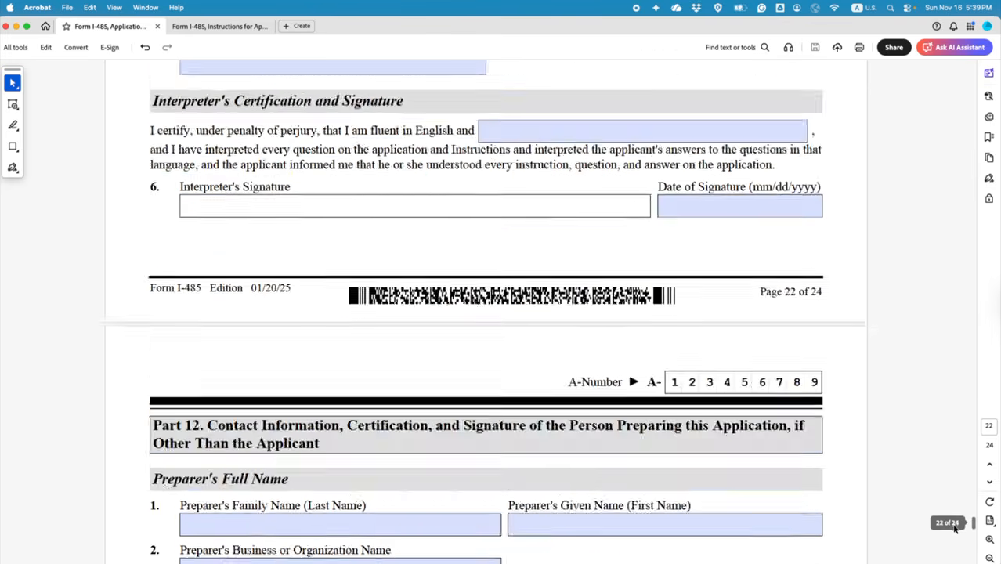
{"action": "scroll", "coordinate": [558, 273], "scroll_direction": "up", "scroll_amount": 2}
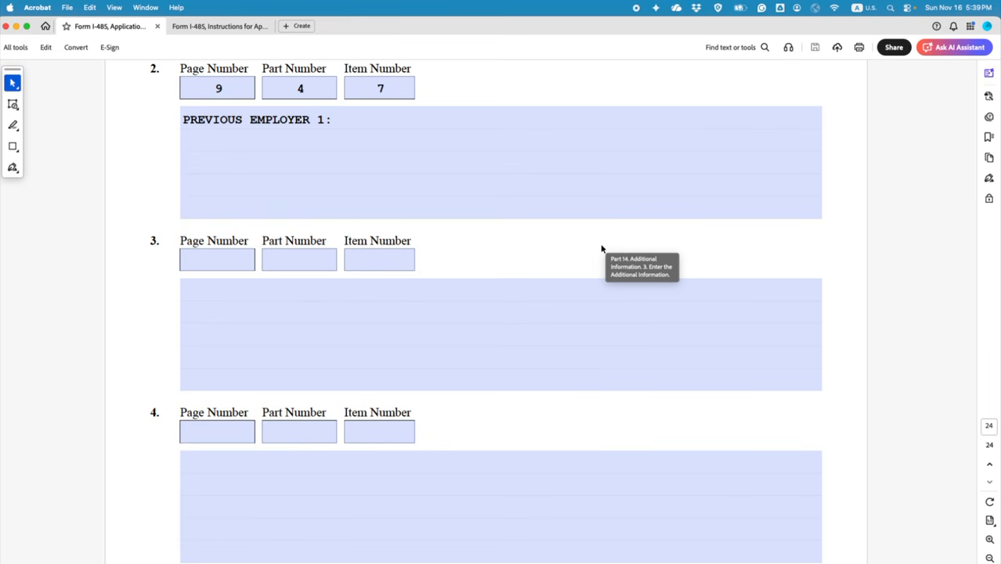
Step: Add the line FROM (MM/DD/YYYY): 12/01/2020 TO (MM/DD/YYYY) under item 2's employer heading
{"action": "left_click", "coordinate": [405, 125]}
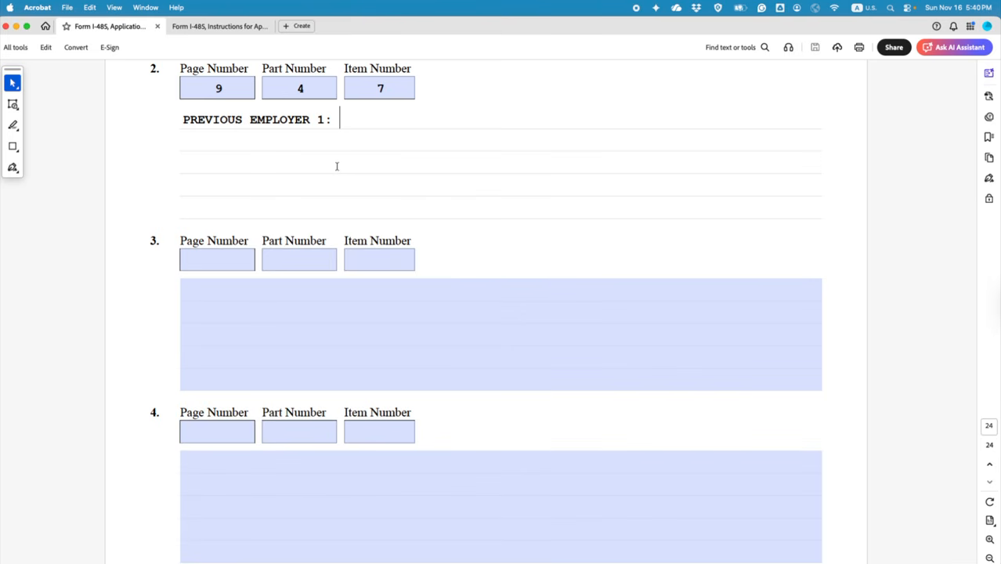
{"action": "key", "text": "Return"}
{"action": "key", "text": "Return"}
{"action": "key", "text": "Return"}
{"action": "type", "text": "FROM ("}
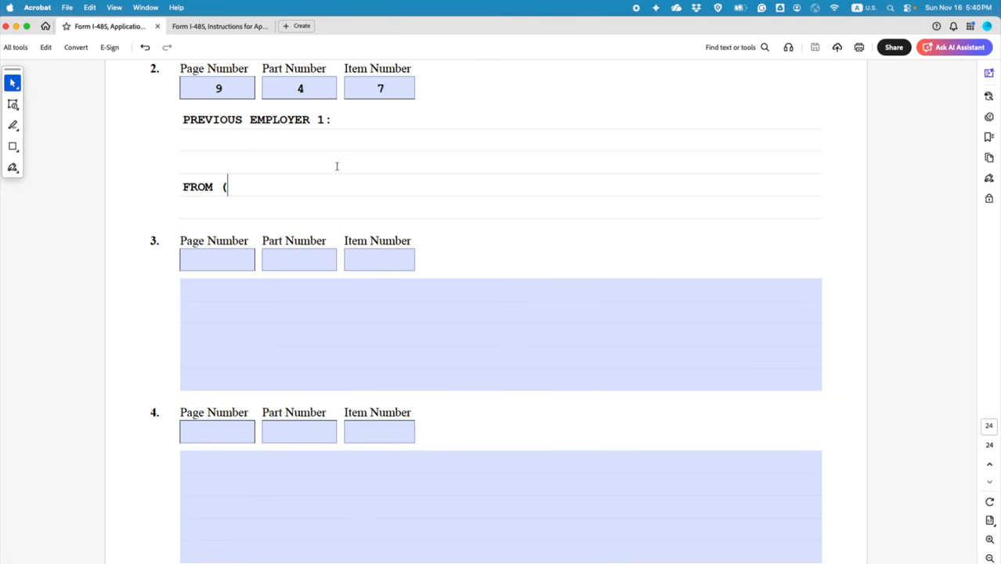
{"action": "type", "text": "MM/DD/YY"}
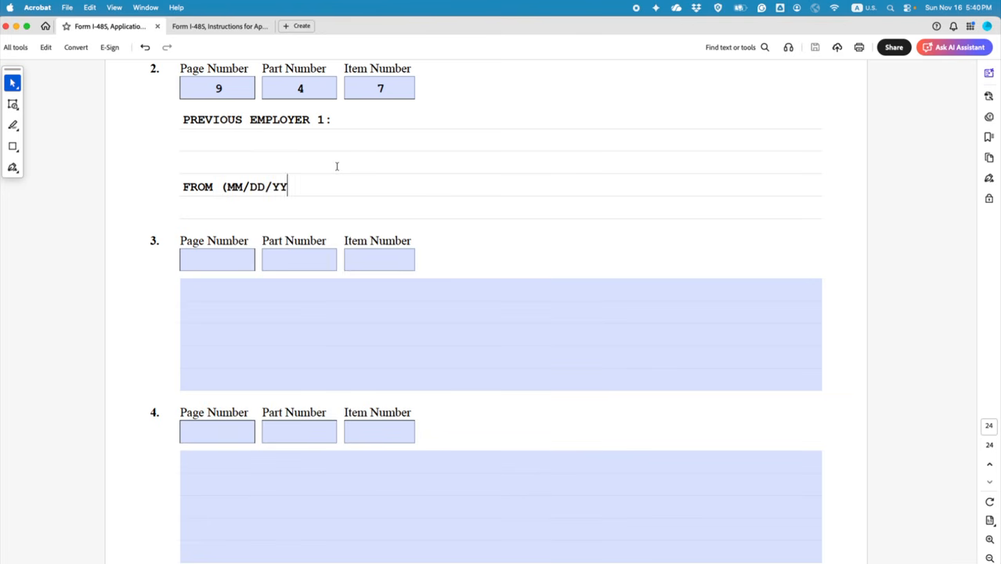
{"action": "type", "text": "YY): 0"}
{"action": "key", "text": "BackSpace"}
{"action": "type", "text": "12/01/2020"}
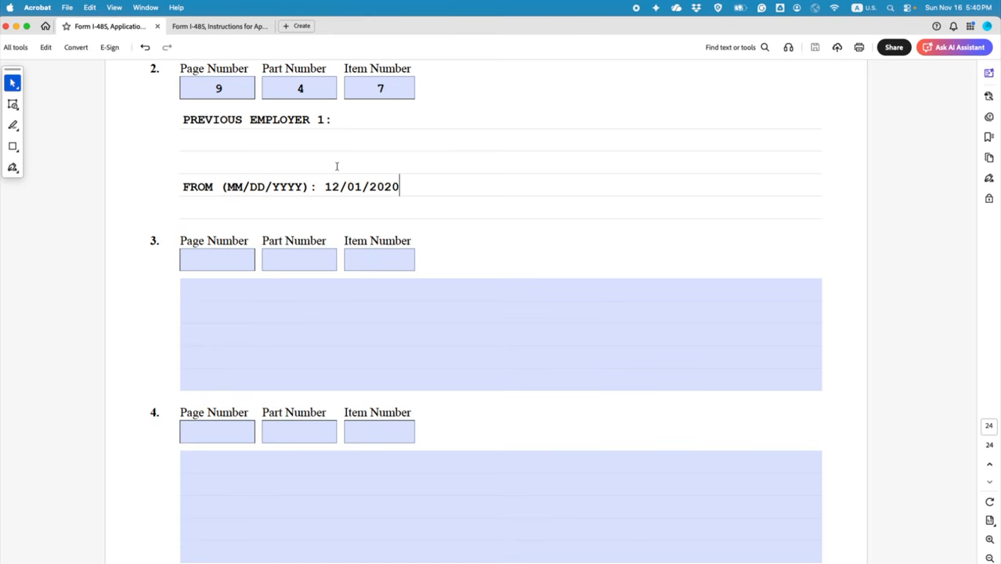
{"action": "type", "text": " TO"}
{"action": "left_click_drag", "start_coordinate": [182, 186], "coordinate": [308, 186]}
{"action": "key", "text": "super+c"}
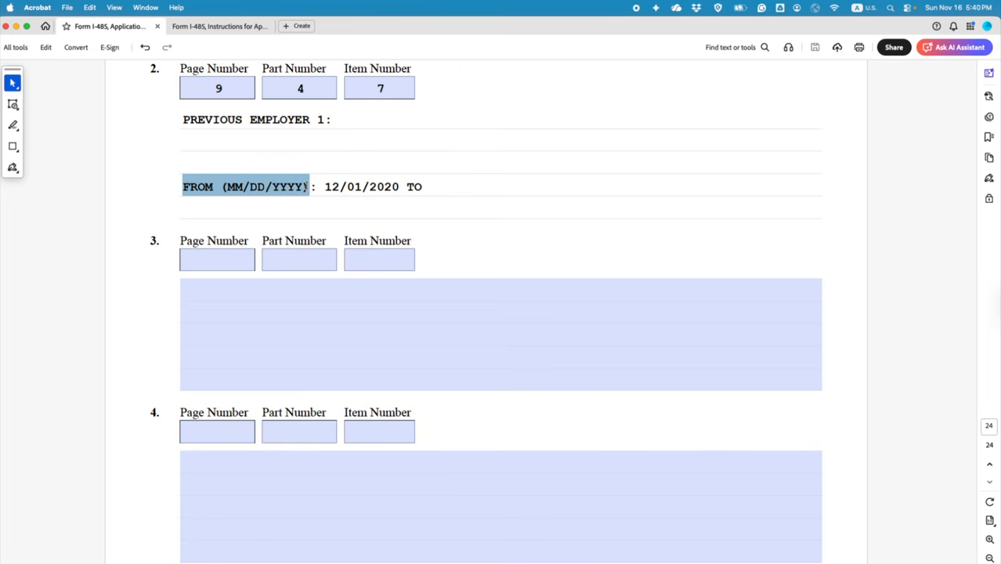
{"action": "left_click", "coordinate": [468, 187]}
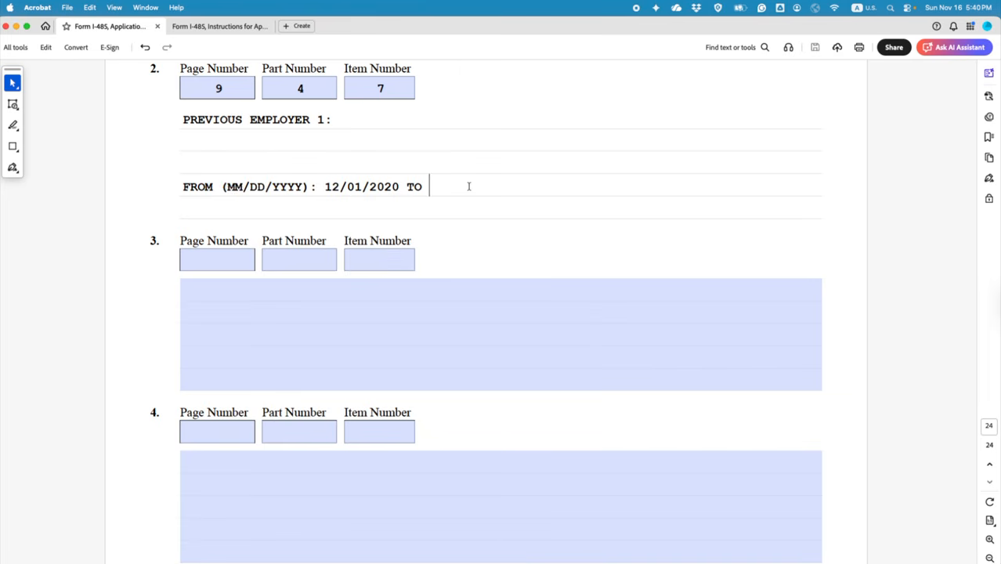
{"action": "key", "text": "super+v"}
{"action": "left_click_drag", "start_coordinate": [467, 186], "coordinate": [431, 187]}
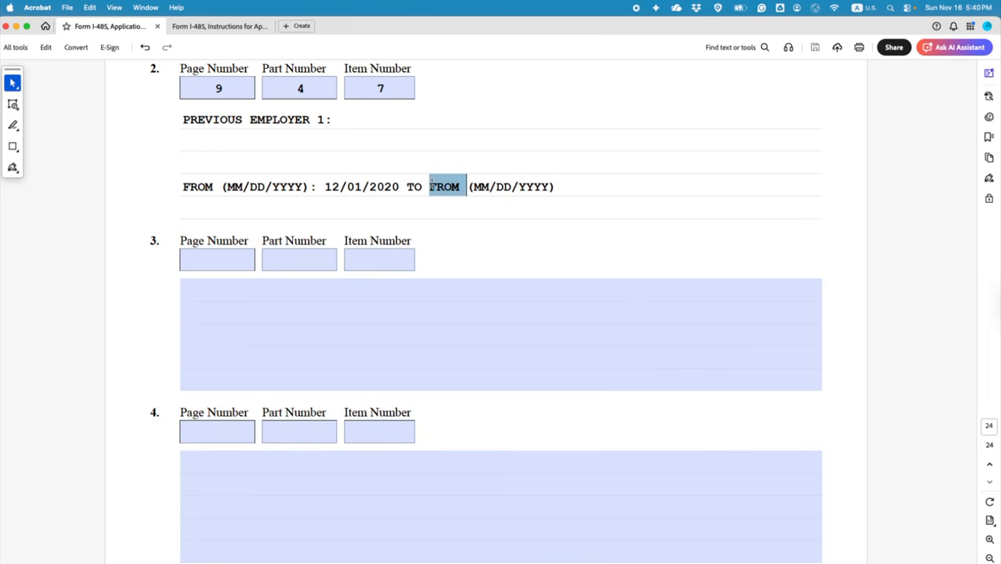
{"action": "key", "text": "BackSpace"}
{"action": "scroll", "coordinate": [473, 252], "scroll_direction": "up", "scroll_amount": 15}
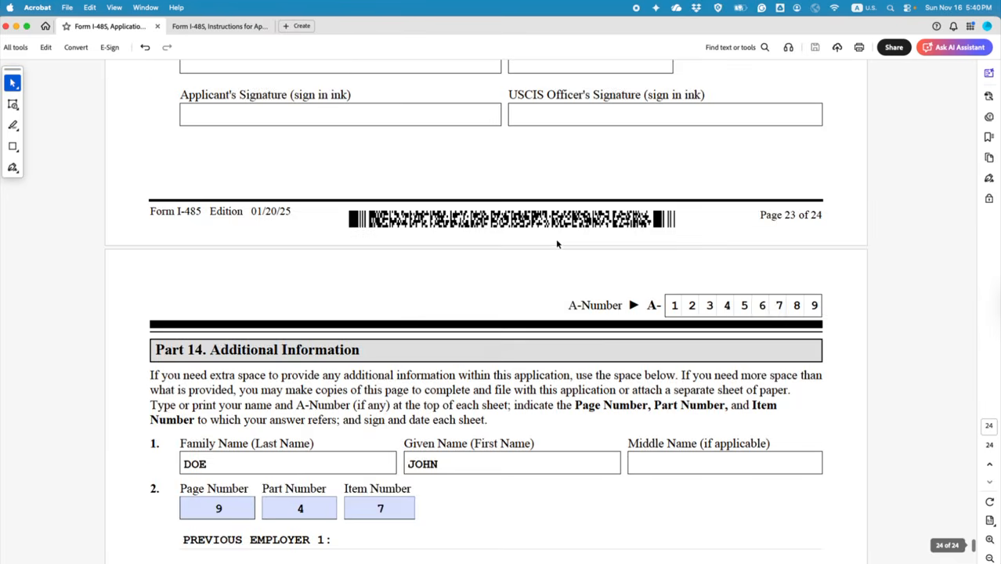
{"action": "left_click_drag", "start_coordinate": [961, 535], "coordinate": [950, 235]}
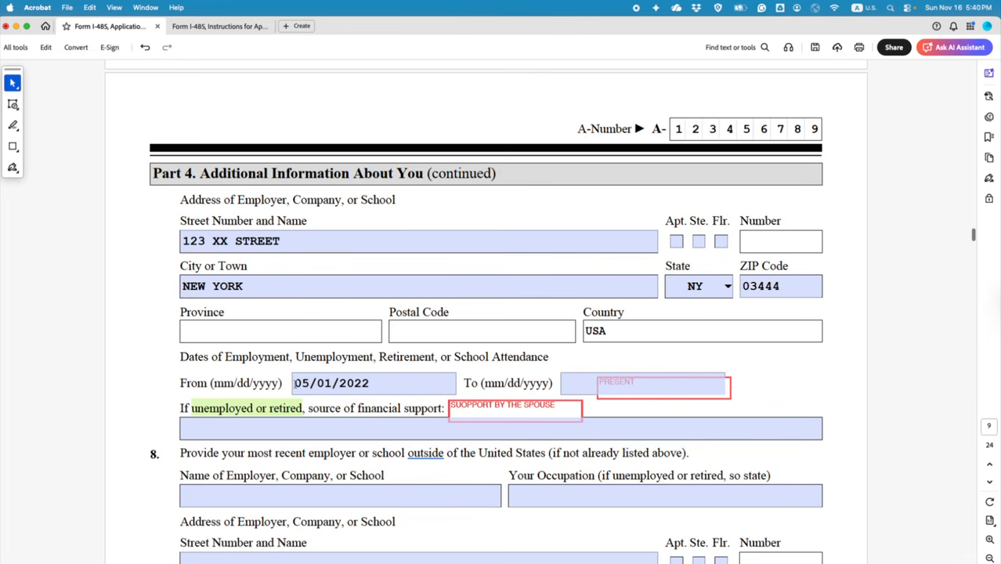
{"action": "left_click_drag", "start_coordinate": [294, 383], "coordinate": [327, 383]}
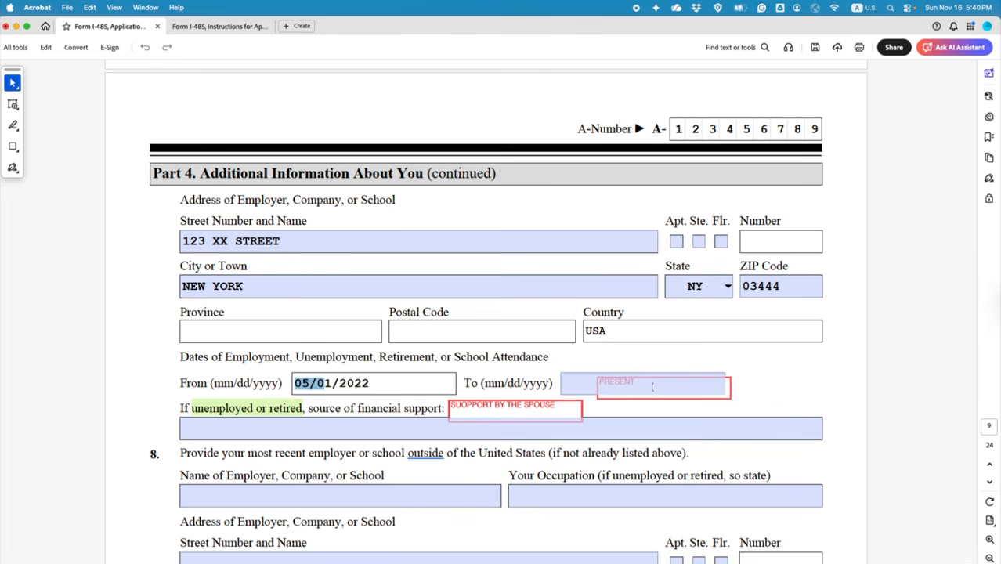
{"action": "scroll", "coordinate": [905, 284], "scroll_direction": "up", "scroll_amount": 3}
{"action": "left_click_drag", "start_coordinate": [973, 231], "coordinate": [966, 552]}
{"action": "left_click", "coordinate": [531, 356]}
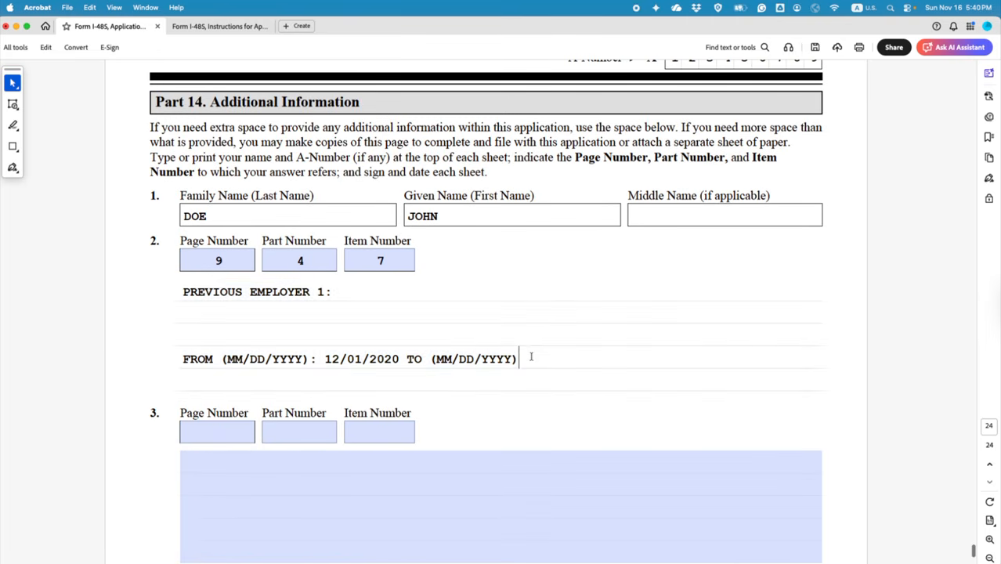
Step: Complete item 2's TO date as 04/30/2022
{"action": "type", "text": ": 04/30"}
{"action": "type", "text": "/22"}
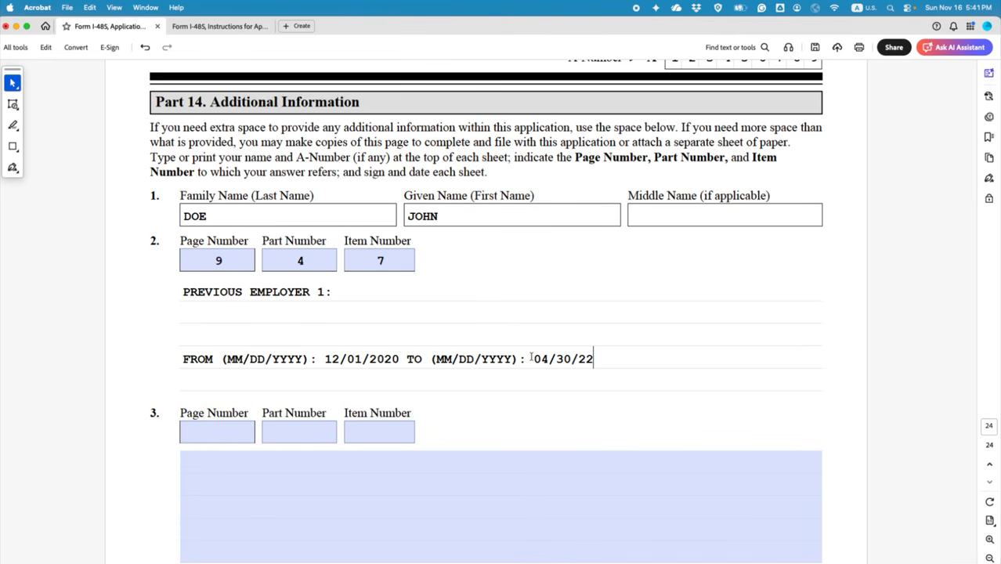
{"action": "key", "text": "BackSpace"}
{"action": "type", "text": "022"}
Step: Add NEW YORK UNIVERSITY after PREVIOUS EMPLOYER 1:, an ADDRESS: line, and remove blank lines
{"action": "left_click", "coordinate": [368, 293]}
{"action": "type", "text": "NEW Y"}
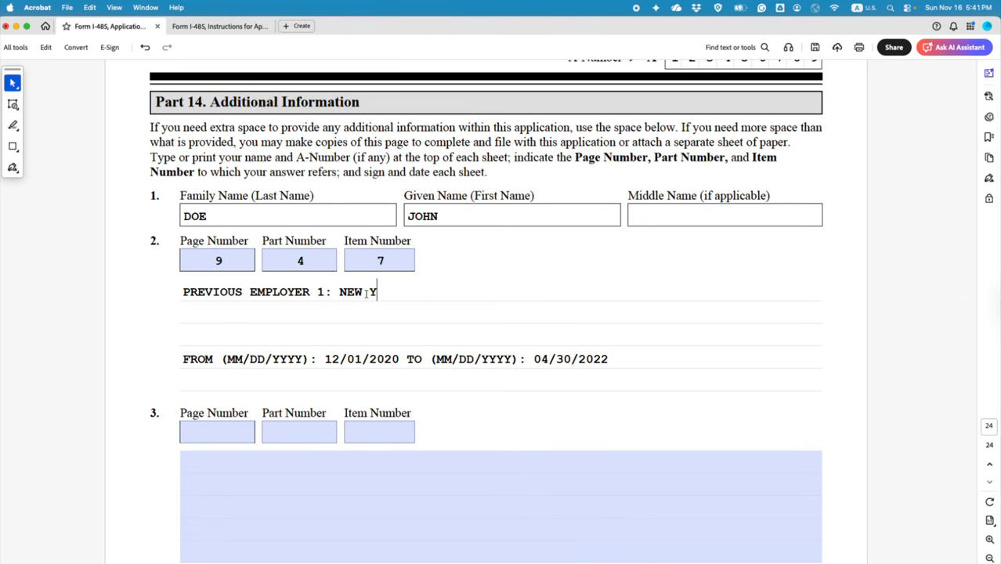
{"action": "type", "text": "ORK UNIVERSITY"}
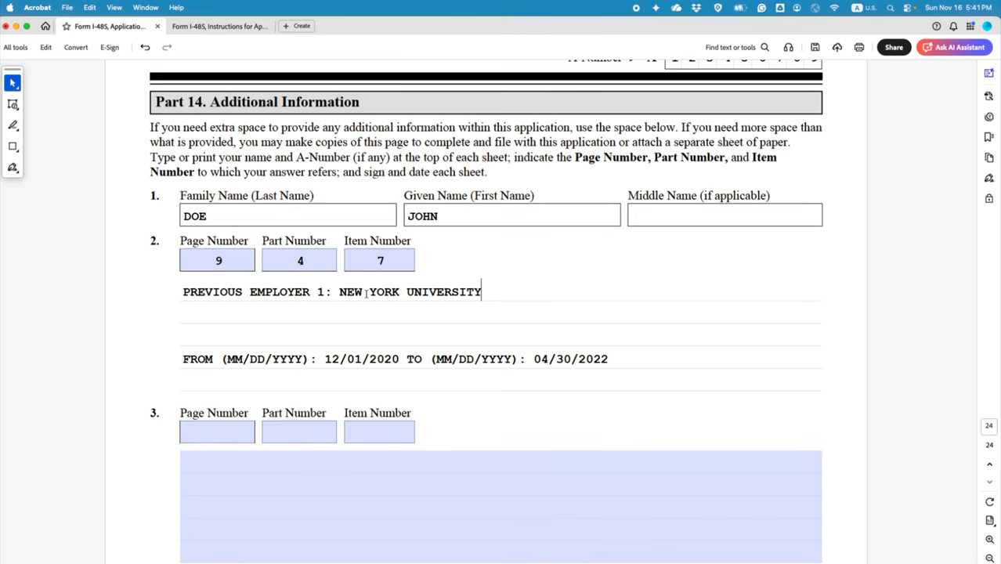
{"action": "key", "text": "Return"}
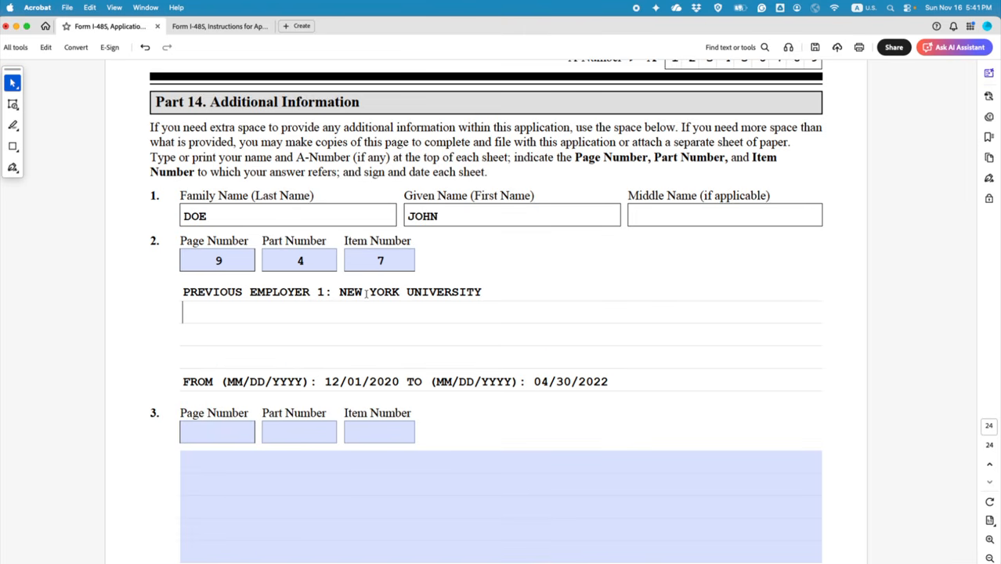
{"action": "type", "text": "ADDRESS"}
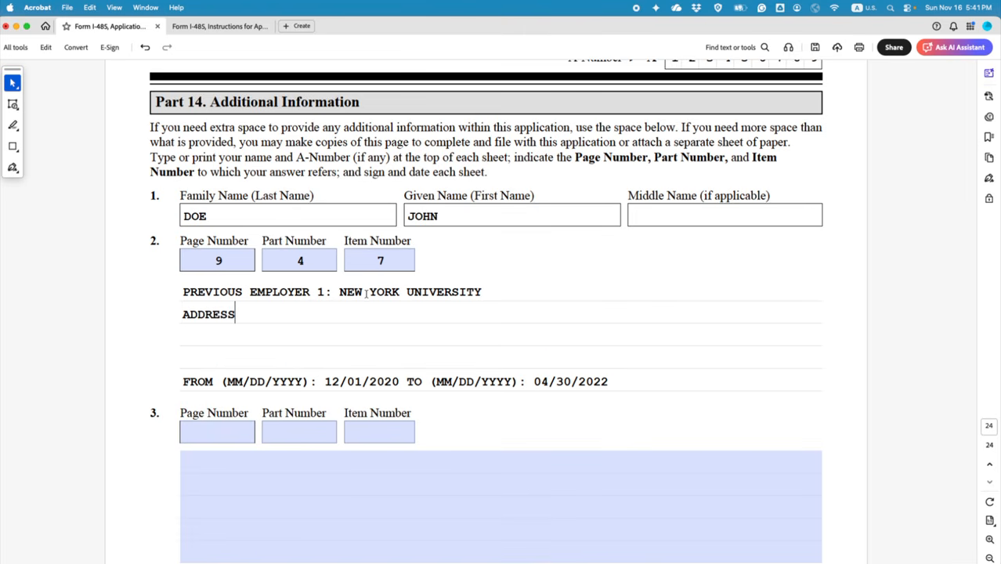
{"action": "type", "text": ": ........."}
{"action": "left_click", "coordinate": [184, 382]}
{"action": "key", "text": "BackSpace"}
{"action": "key", "text": "BackSpace"}
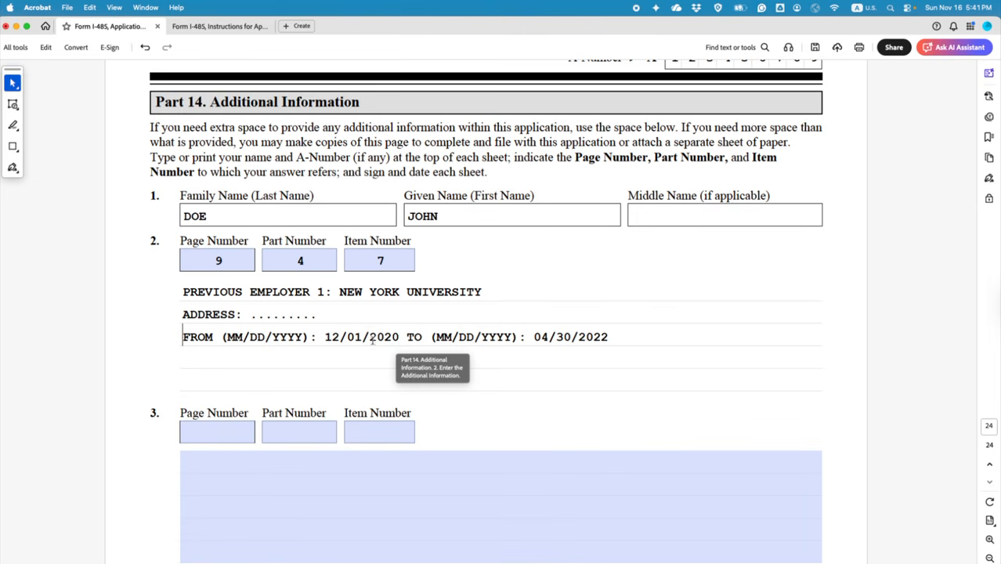
{"action": "left_click_drag", "start_coordinate": [324, 336], "coordinate": [608, 337]}
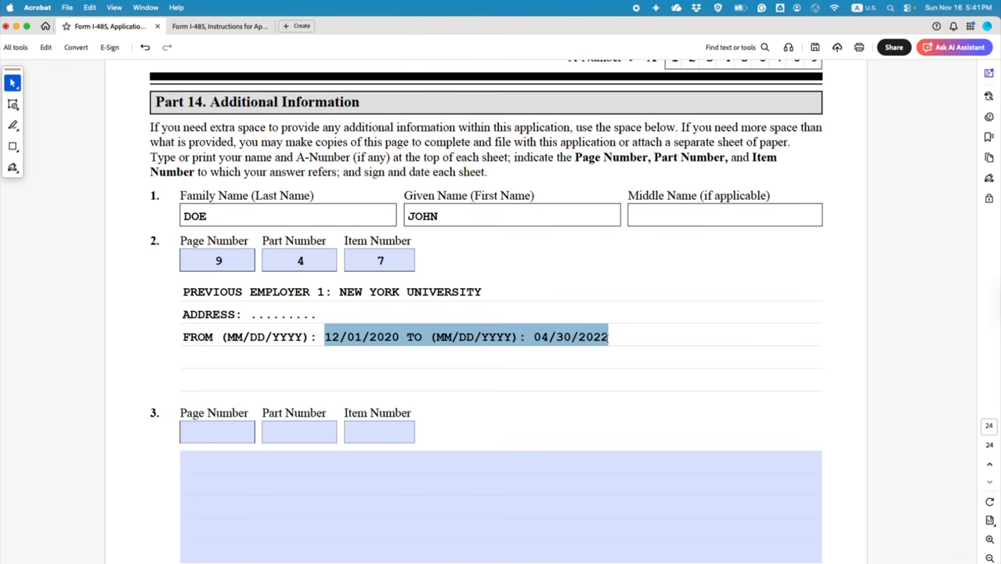
{"action": "left_click", "coordinate": [214, 432]}
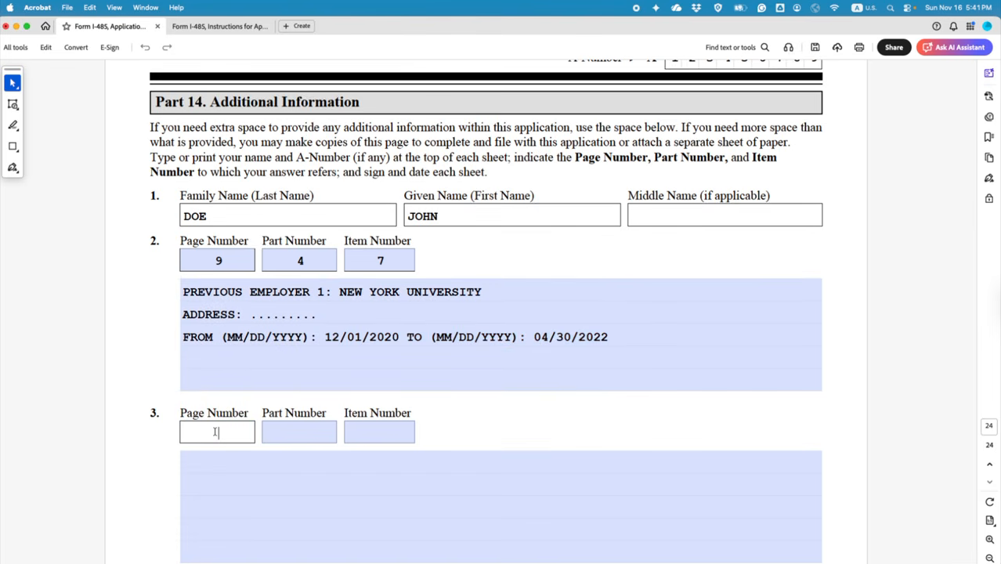
Step: Enter page 9, part 4, item 7 in Part 14 item 3's number fields
{"action": "type", "text": "9"}
{"action": "left_click", "coordinate": [295, 432]}
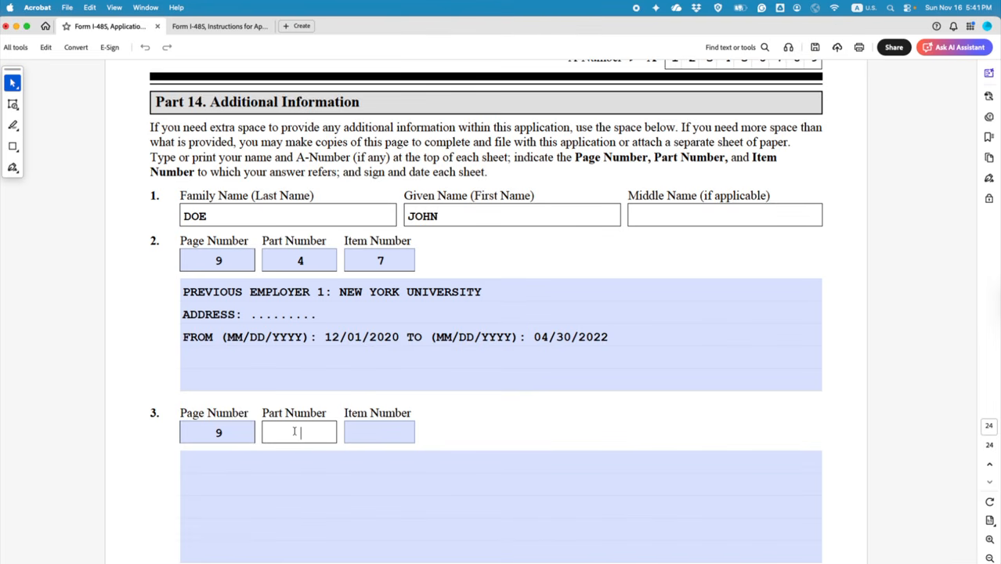
{"action": "type", "text": "4"}
{"action": "left_click", "coordinate": [375, 433]}
{"action": "type", "text": "7"}
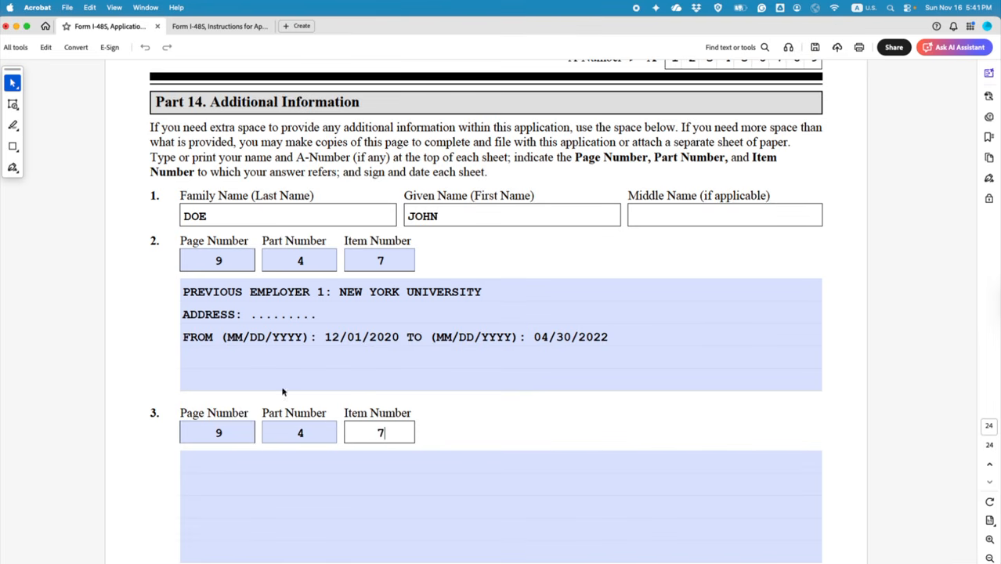
Step: Paste item 2's employer text into item 3 and change it to PREVIOUS EMPLOYER 2
{"action": "left_click_drag", "start_coordinate": [184, 289], "coordinate": [609, 338]}
{"action": "key", "text": "super+c"}
{"action": "left_click", "coordinate": [473, 463]}
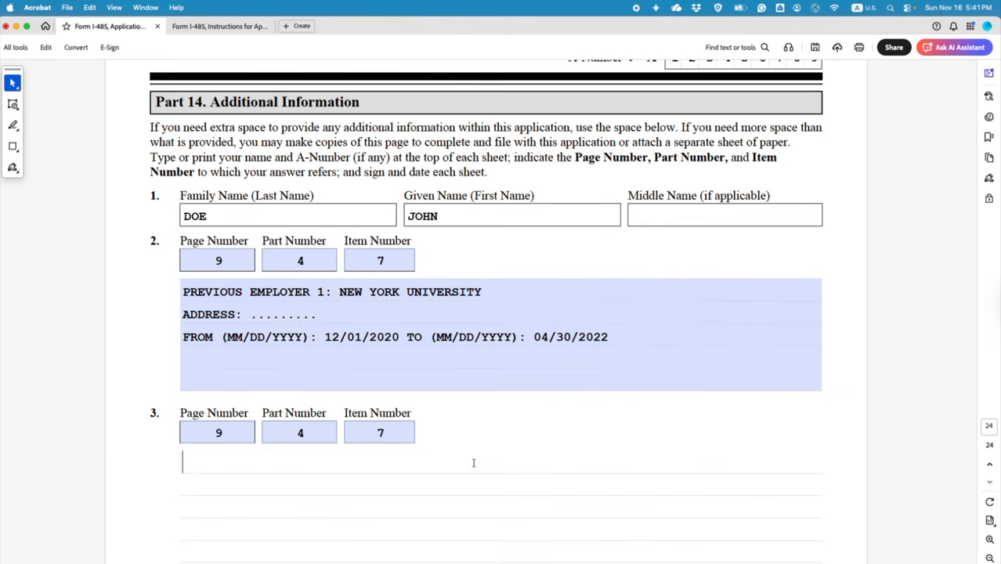
{"action": "key", "text": "super+v"}
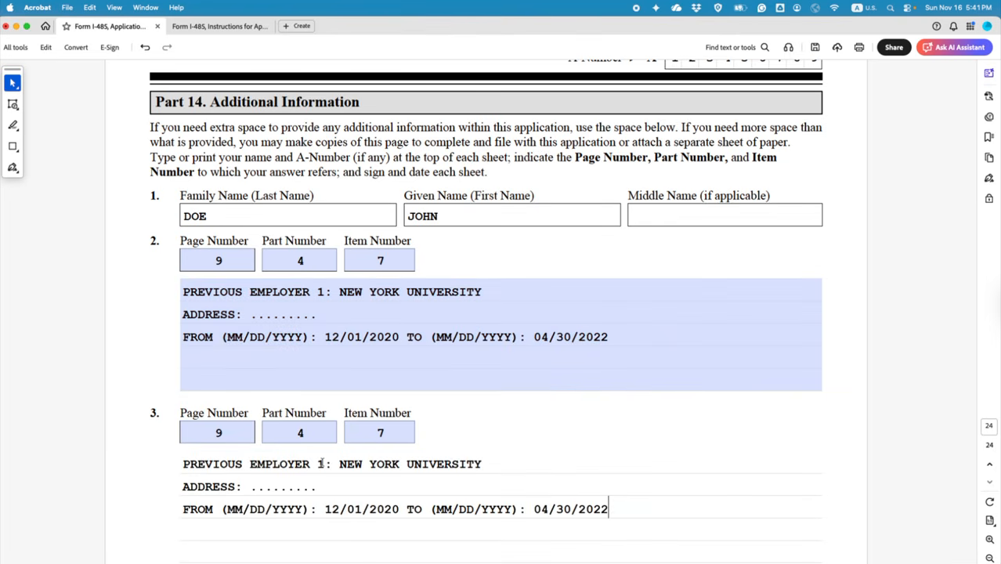
{"action": "double_click", "coordinate": [319, 463]}
{"action": "type", "text": "2"}
{"action": "left_click_drag", "start_coordinate": [338, 464], "coordinate": [480, 464]}
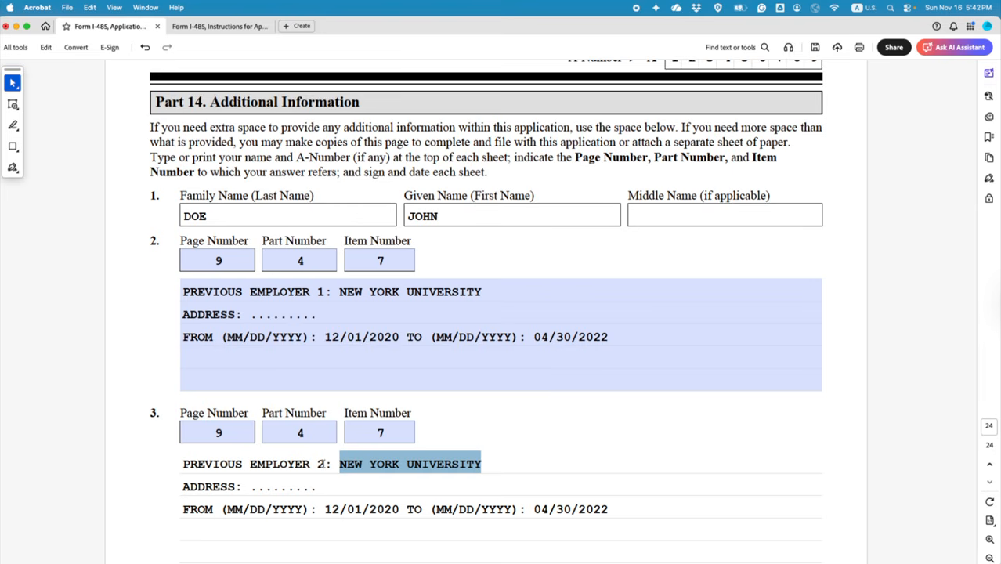
Step: Change item 3's heading to PREVIOUS SCHOOL: SIMON FRASER UNIVERSITY
{"action": "left_click_drag", "start_coordinate": [324, 463], "coordinate": [251, 463]}
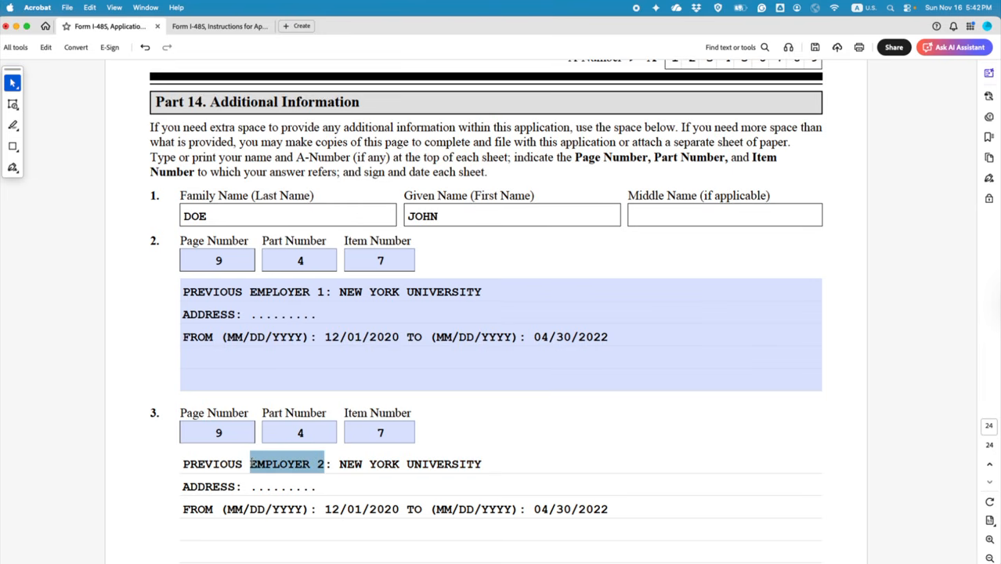
{"action": "type", "text": "SCHOOL"}
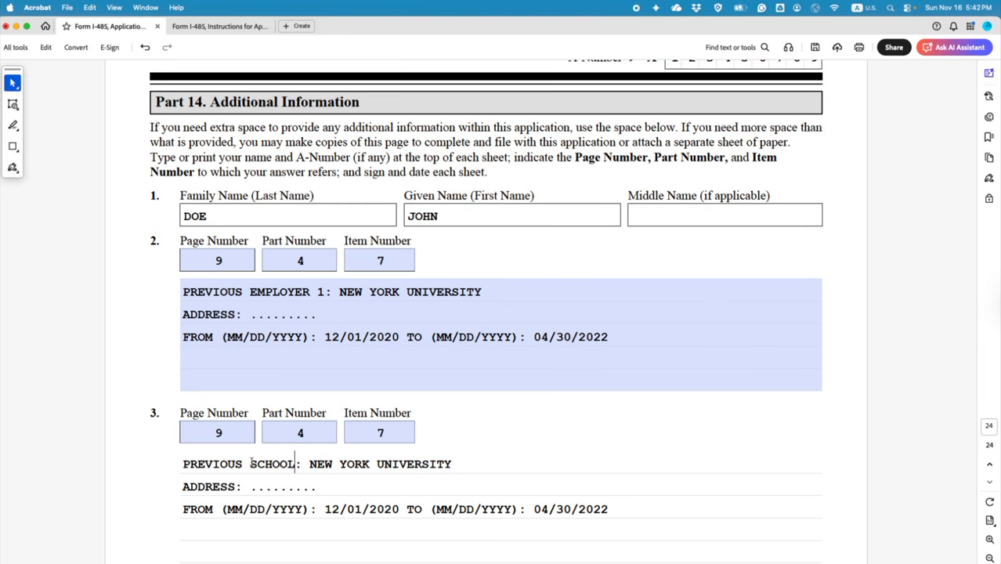
{"action": "scroll", "coordinate": [250, 464], "scroll_direction": "down", "scroll_amount": 1}
{"action": "left_click_drag", "start_coordinate": [309, 455], "coordinate": [450, 457]}
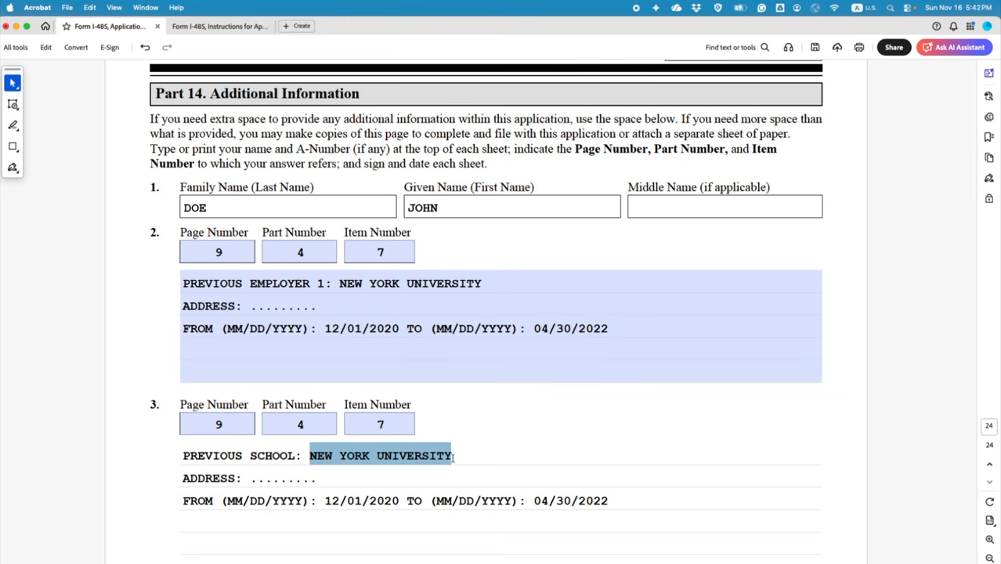
{"action": "type", "text": "SIMON FR"}
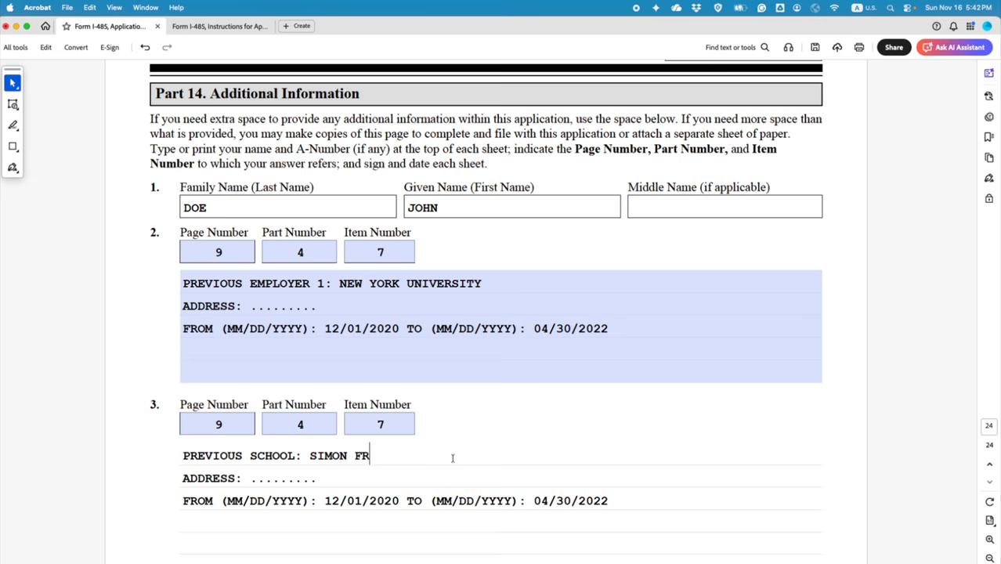
{"action": "type", "text": "ASER UNIVERSITY"}
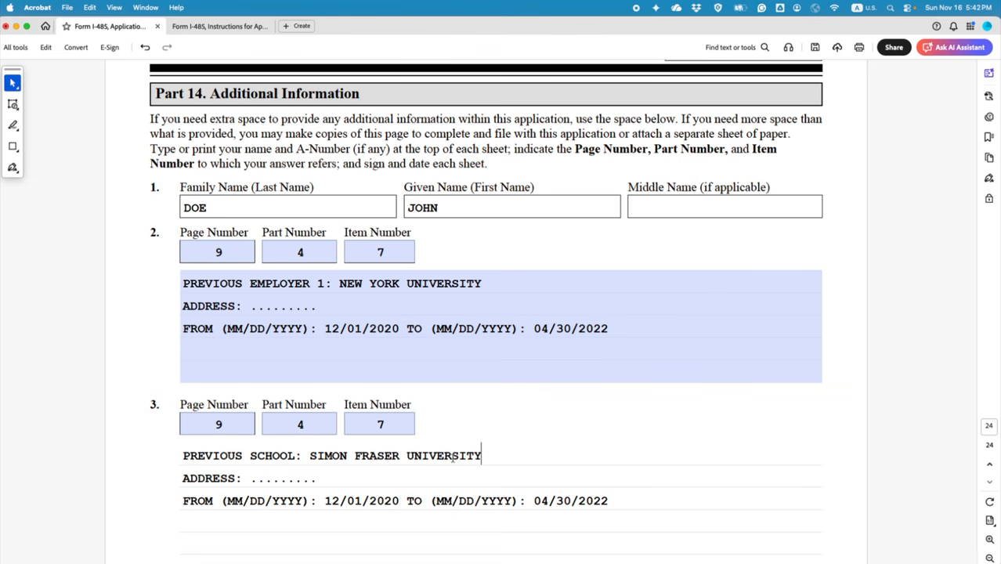
Step: Select item 3's ADDRESS placeholder and dates, ready to replace the end date 04/30/2022
{"action": "left_click_drag", "start_coordinate": [318, 479], "coordinate": [250, 479]}
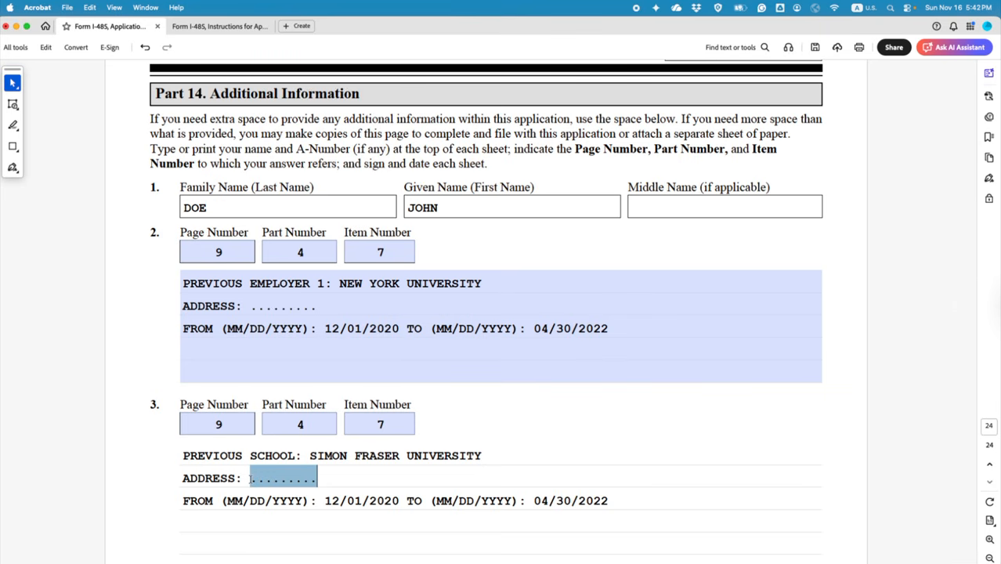
{"action": "left_click", "coordinate": [325, 501]}
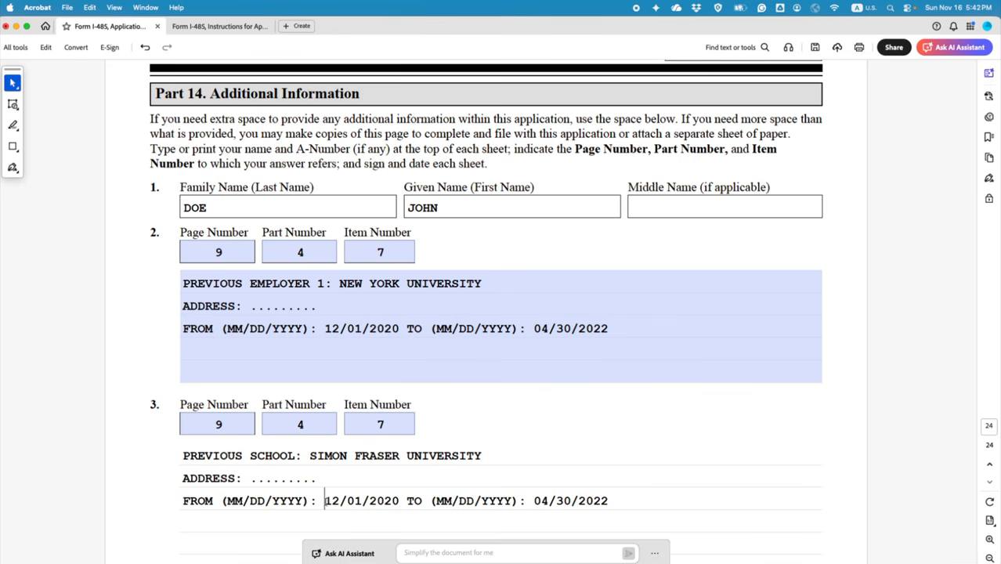
{"action": "left_click_drag", "start_coordinate": [325, 501], "coordinate": [376, 501]}
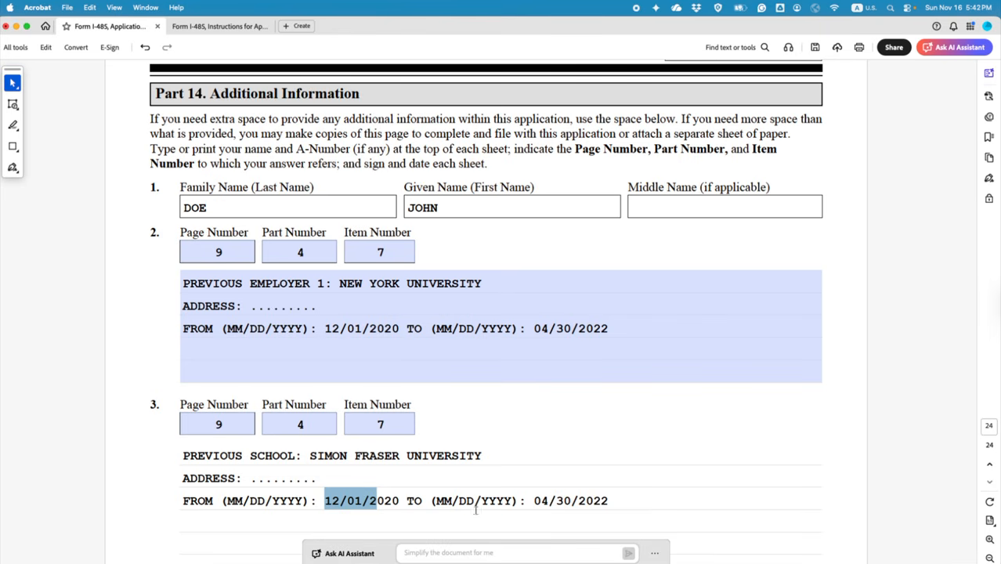
{"action": "left_click_drag", "start_coordinate": [534, 502], "coordinate": [609, 501]}
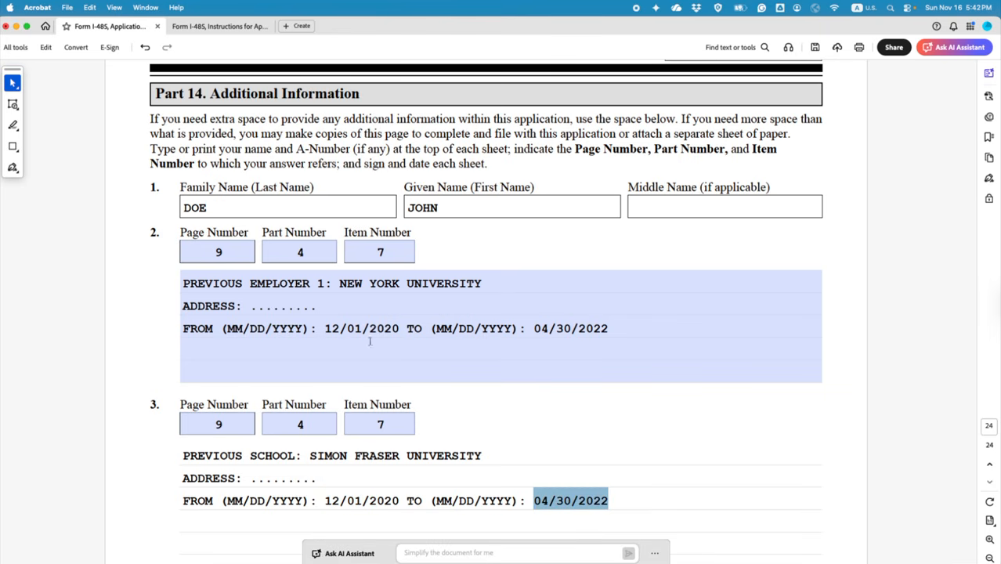
{"action": "left_click", "coordinate": [327, 328]}
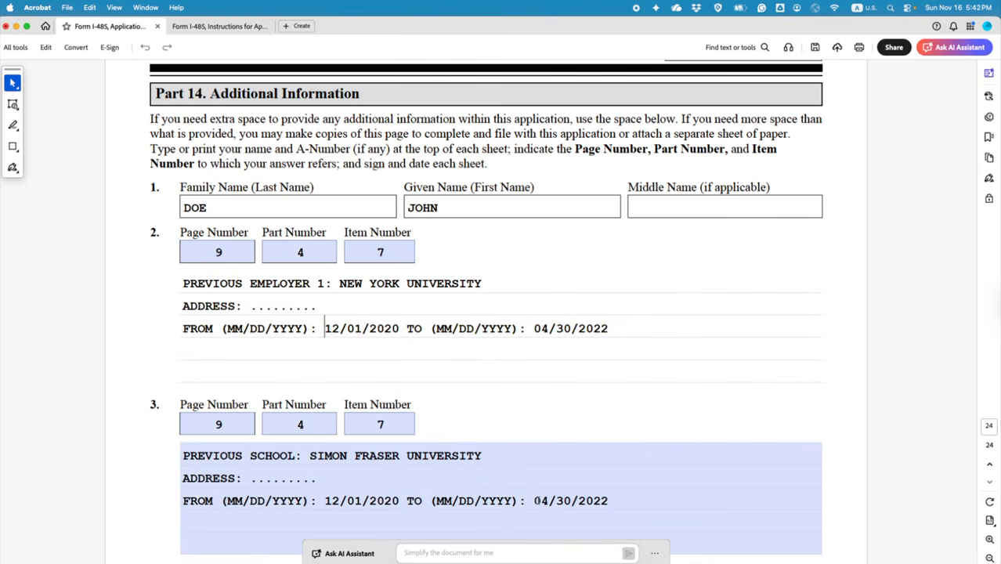
{"action": "left_click_drag", "start_coordinate": [534, 501], "coordinate": [609, 501]}
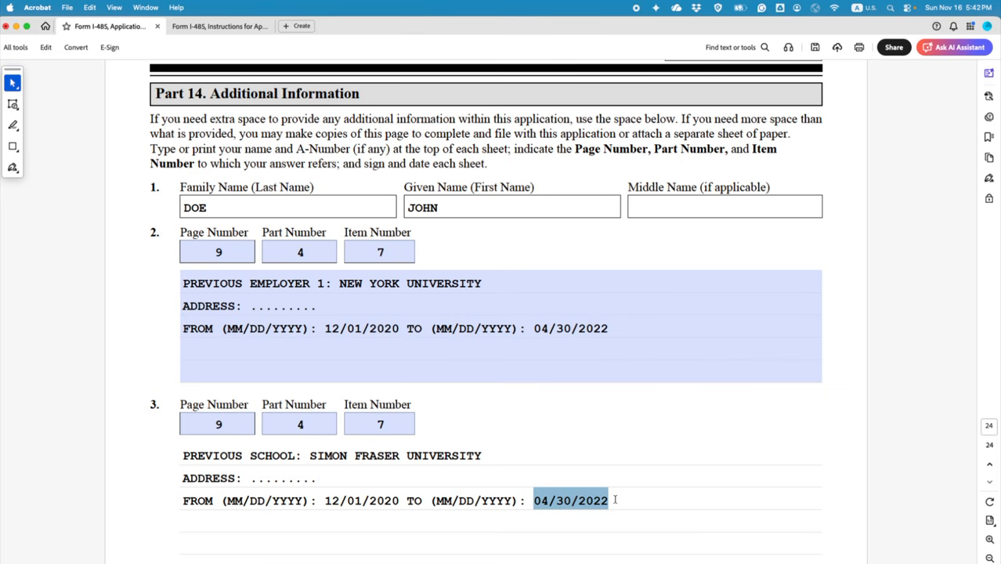
Step: Complete the Simon Fraser entry's end date as 11/30/2020
{"action": "type", "text": "11/"}
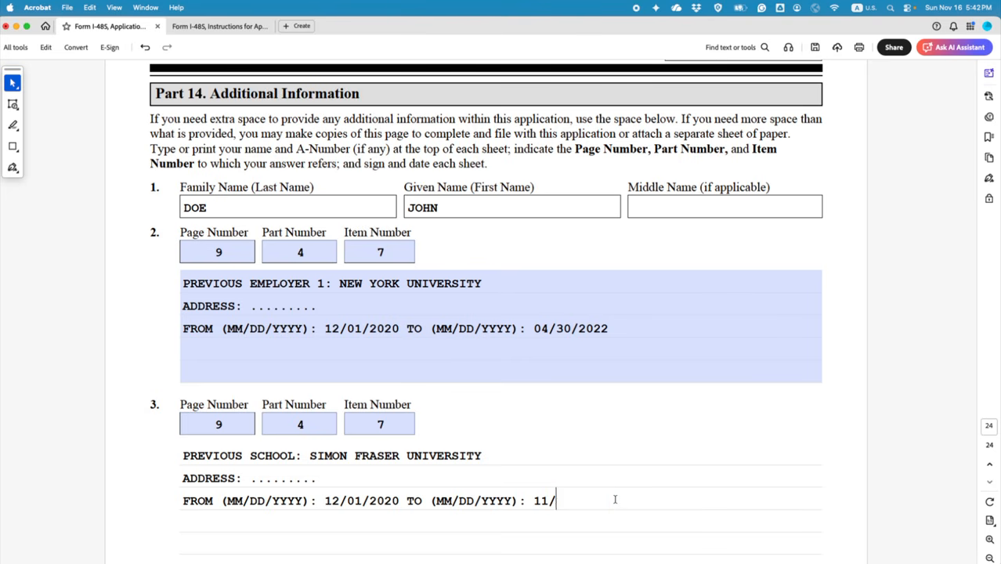
{"action": "type", "text": "30/"}
{"action": "scroll", "coordinate": [615, 498], "scroll_direction": "down", "scroll_amount": 3}
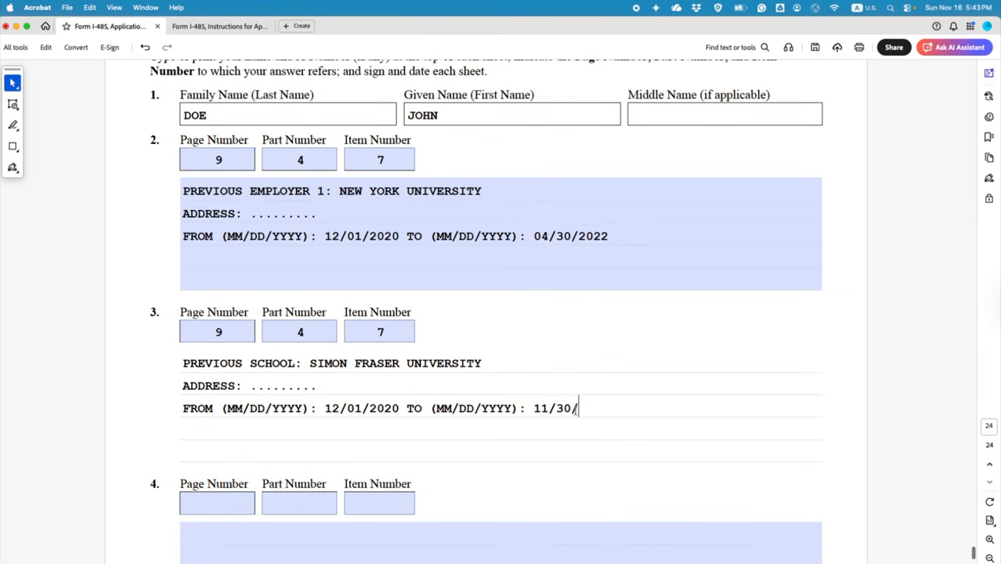
{"action": "left_click_drag", "start_coordinate": [578, 408], "coordinate": [175, 356]}
{"action": "scroll", "coordinate": [241, 467], "scroll_direction": "down", "scroll_amount": 3}
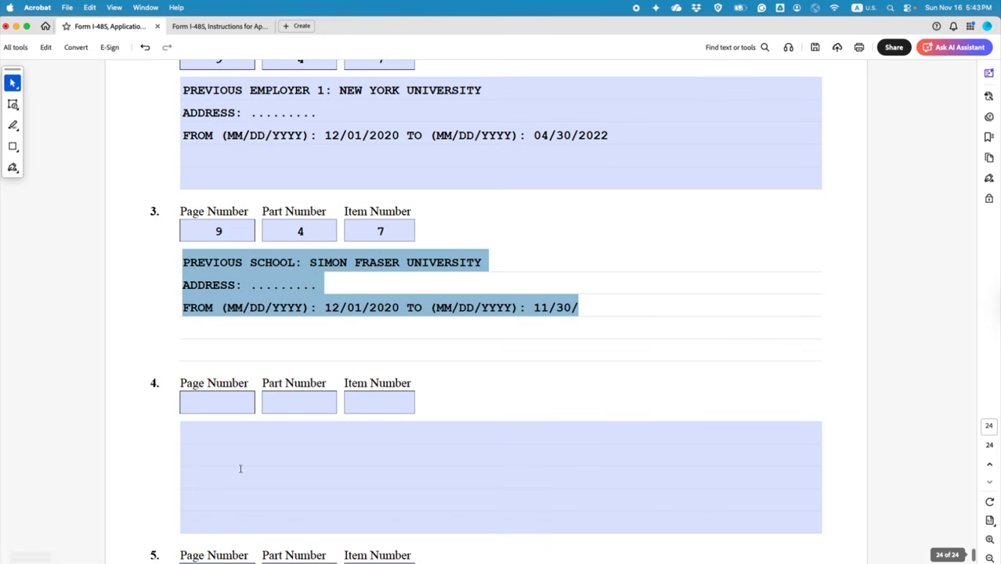
{"action": "left_click", "coordinate": [208, 438]}
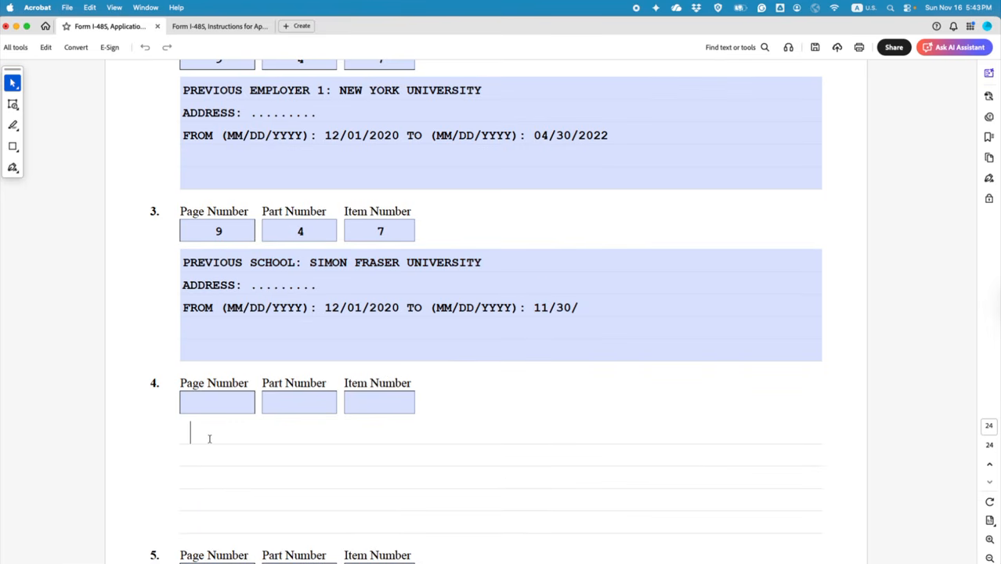
{"action": "key", "text": "BackSpace"}
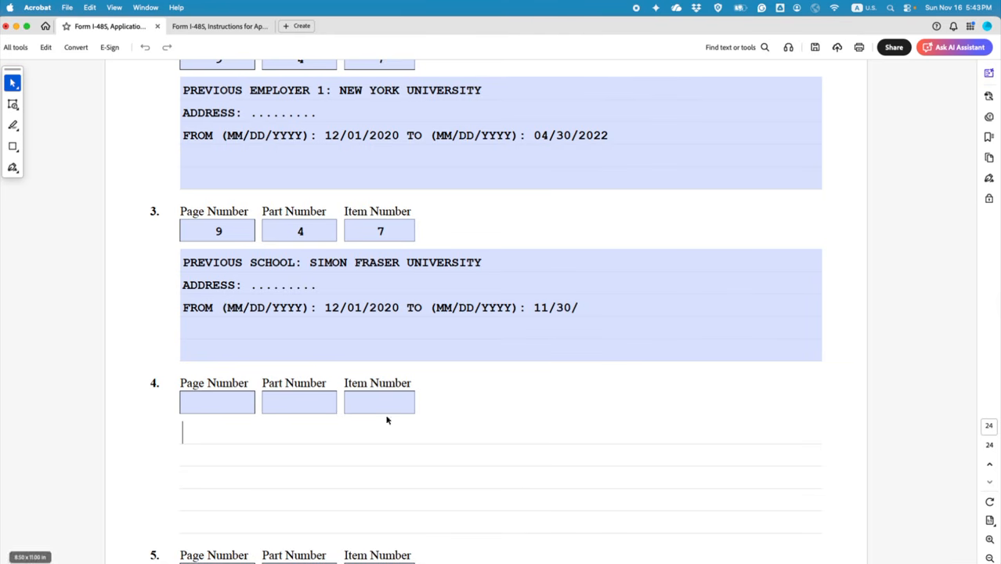
{"action": "left_click", "coordinate": [584, 308]}
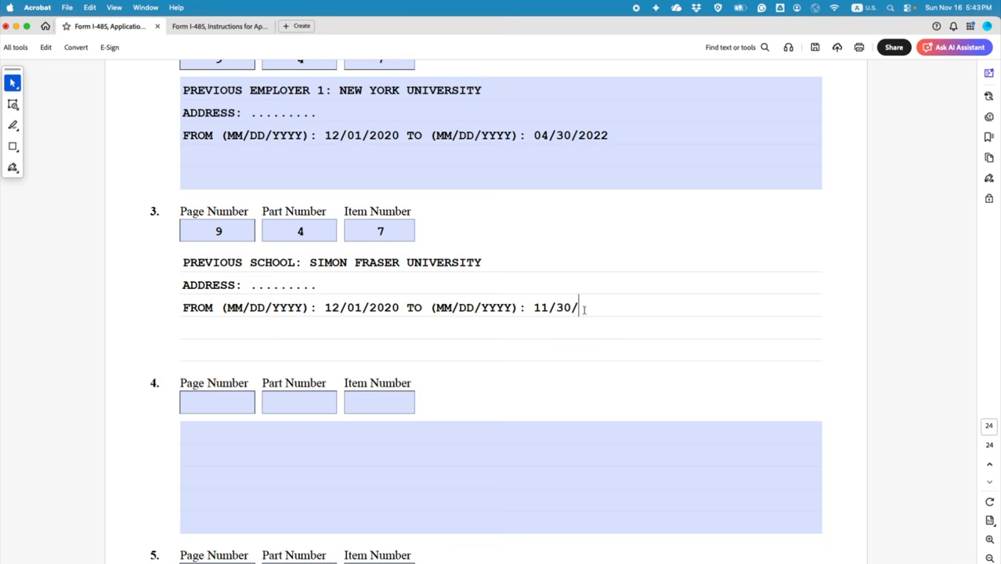
{"action": "type", "text": "2020"}
Step: Change the Simon Fraser entry's start date to 09/01/2016
{"action": "left_click_drag", "start_coordinate": [400, 307], "coordinate": [323, 307]}
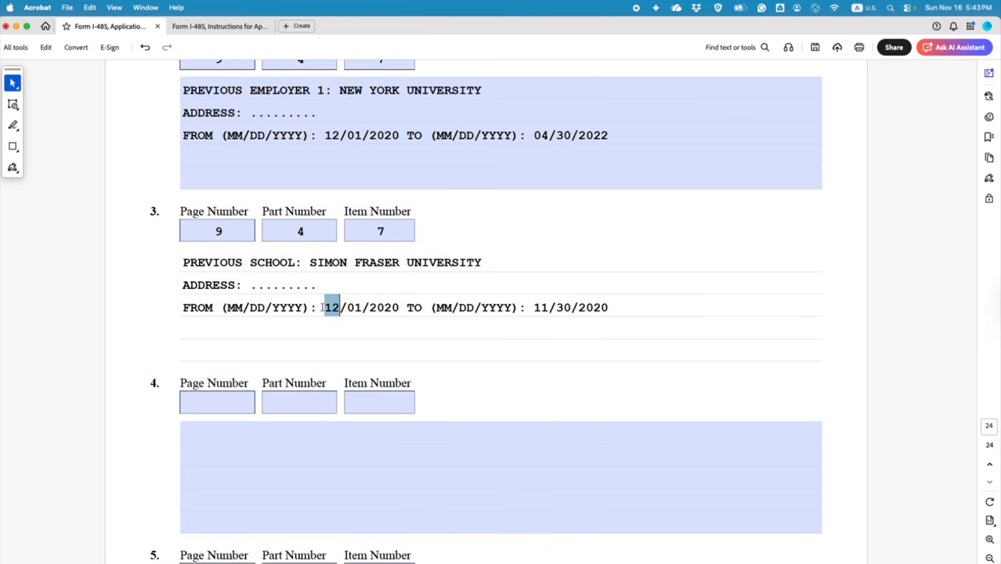
{"action": "type", "text": "09"}
{"action": "key", "text": "Right"}
{"action": "key", "text": "Right"}
{"action": "key", "text": "Right"}
{"action": "key", "text": "Right"}
{"action": "key", "text": "Right"}
{"action": "key", "text": "Right"}
{"action": "key", "text": "Right"}
{"action": "key", "text": "Right"}
{"action": "key", "text": "BackSpace"}
{"action": "key", "text": "BackSpace"}
{"action": "type", "text": "16"}
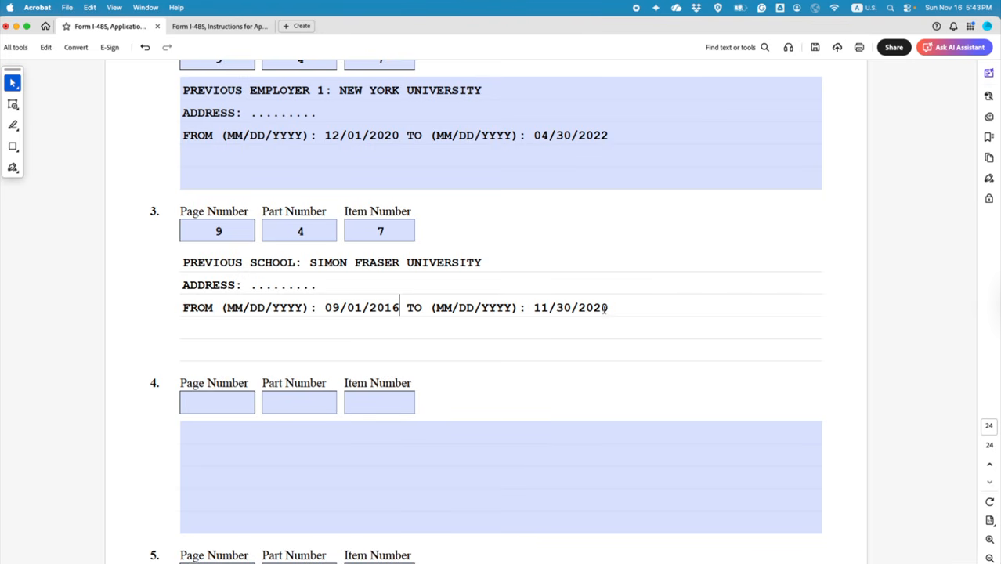
{"action": "left_click_drag", "start_coordinate": [608, 308], "coordinate": [535, 307]}
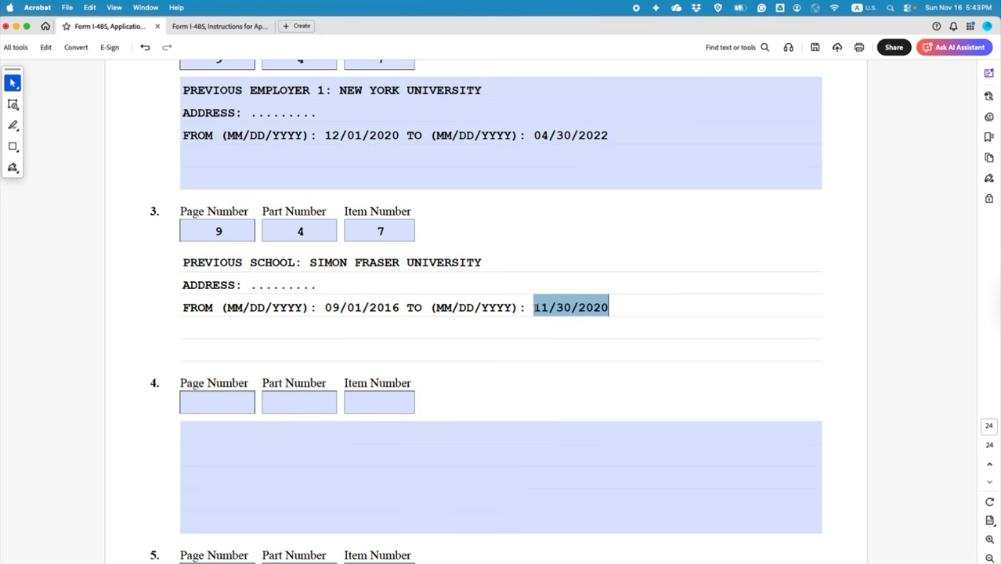
{"action": "left_click", "coordinate": [330, 134]}
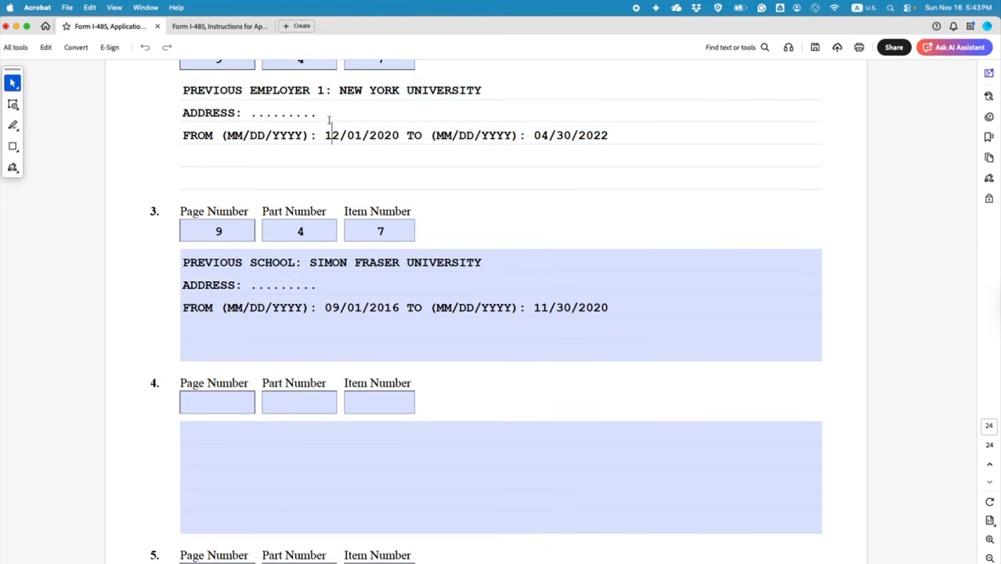
Step: Add 'POSITION: POSTDOCOTRAL RESEARCH FELLOW' on a new line under NEW YORK UNIVERSITY in item 2
{"action": "left_click", "coordinate": [500, 91]}
{"action": "key", "text": "Return"}
{"action": "type", "text": "POST"}
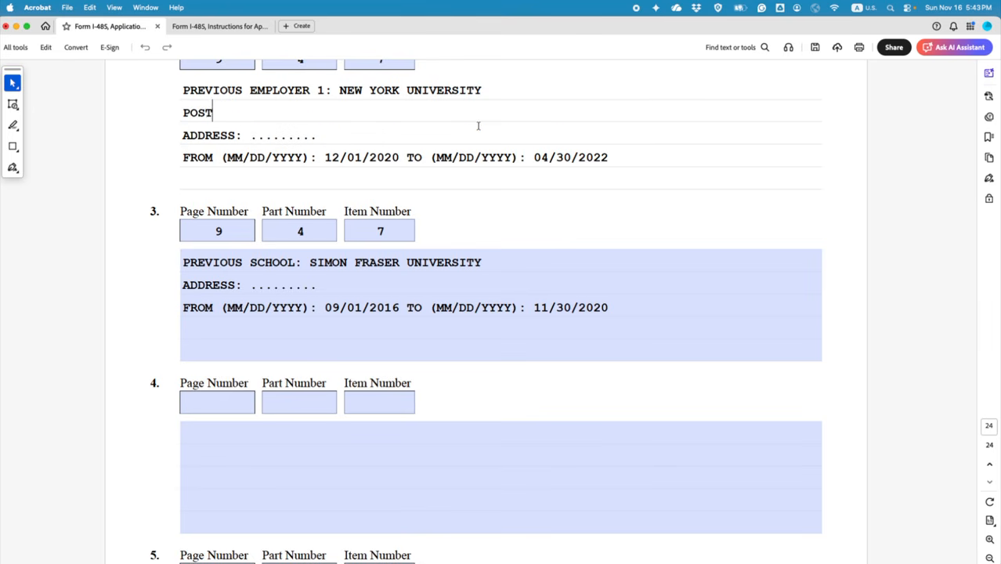
{"action": "key", "text": "BackSpace"}
{"action": "type", "text": "ITION: POSTDOCOTRAL "}
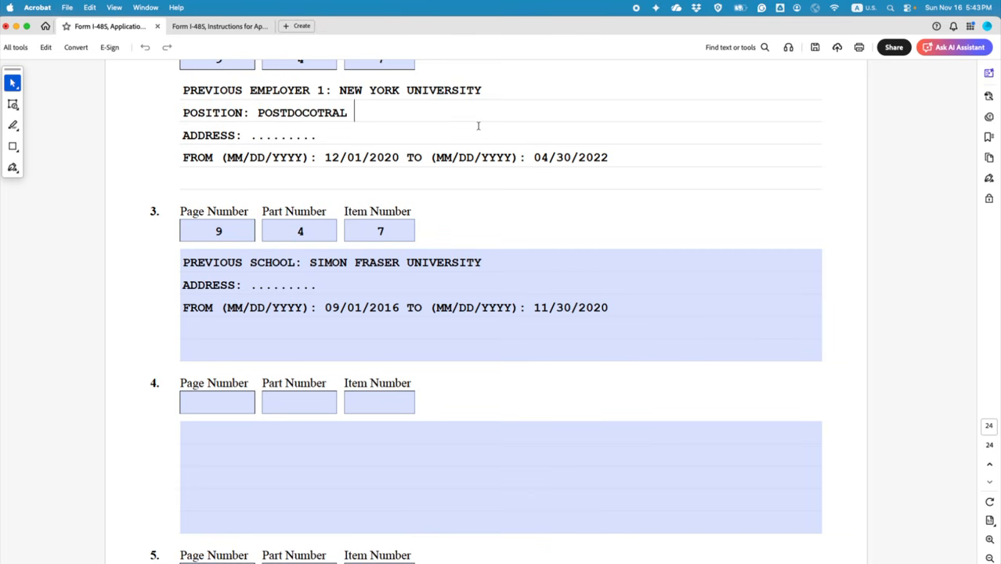
{"action": "type", "text": "RESEARCH FELLOW"}
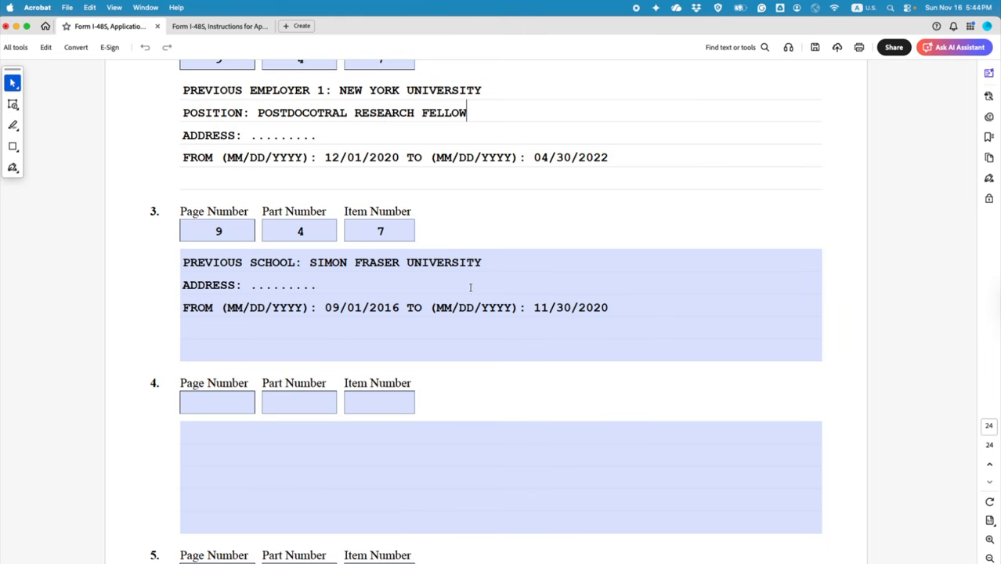
Step: Add 'POSITION: DOCTORAL STUDENT' on a new line under SIMON FRASER UNIVERSITY in item 3
{"action": "left_click", "coordinate": [505, 258]}
{"action": "key", "text": "Return"}
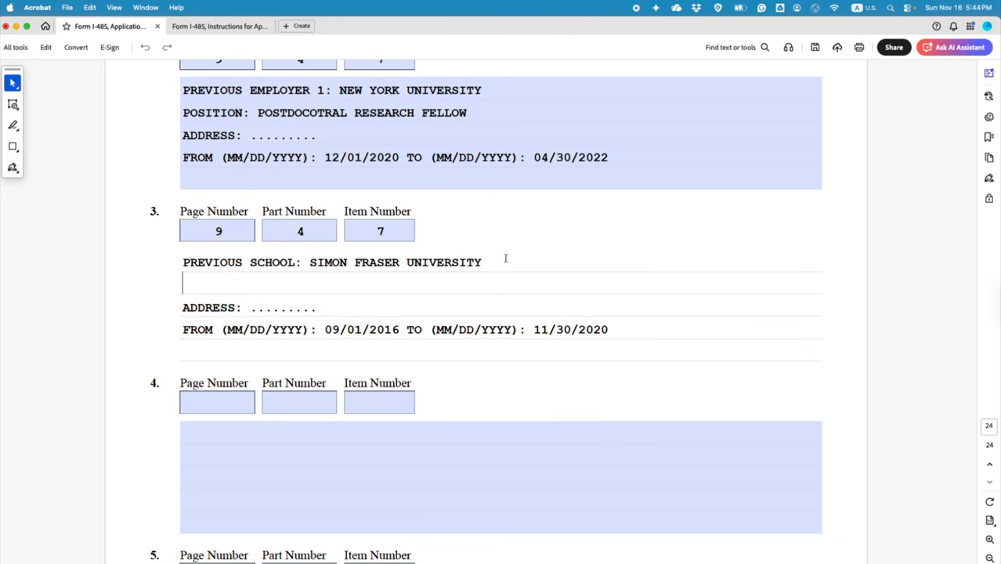
{"action": "type", "text": "POSITION"}
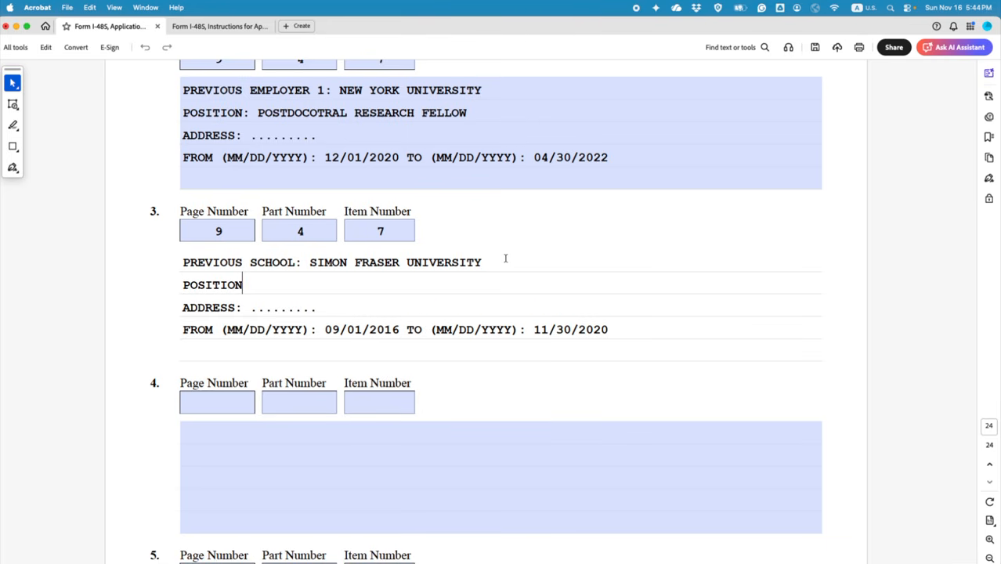
{"action": "type", "text": ": DOCTORAL STUDENT"}
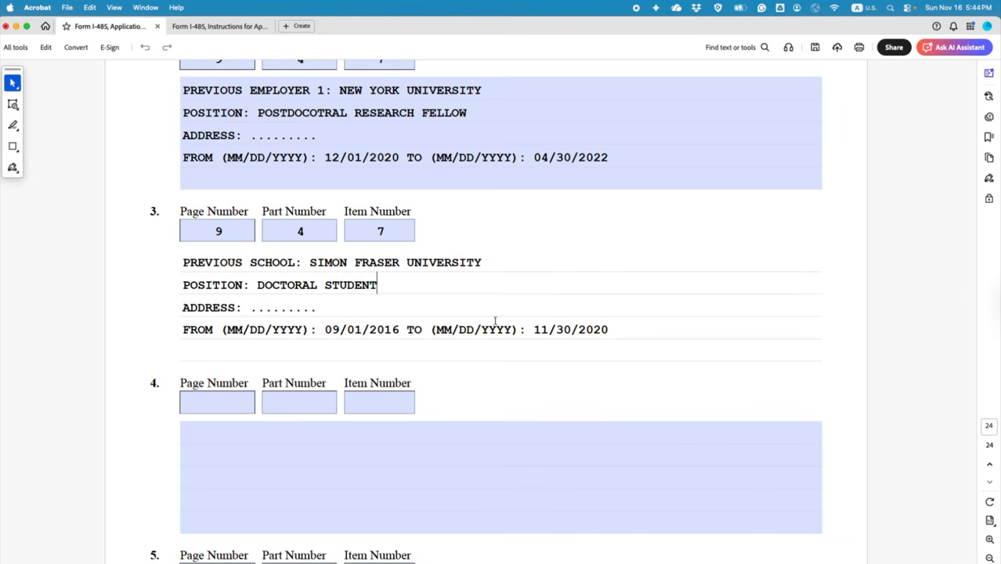
{"action": "scroll", "coordinate": [914, 480], "scroll_direction": "up", "scroll_amount": 1}
Step: Review the employer and school entries' end dates, then save the form
{"action": "left_click_drag", "start_coordinate": [974, 553], "coordinate": [945, 232]}
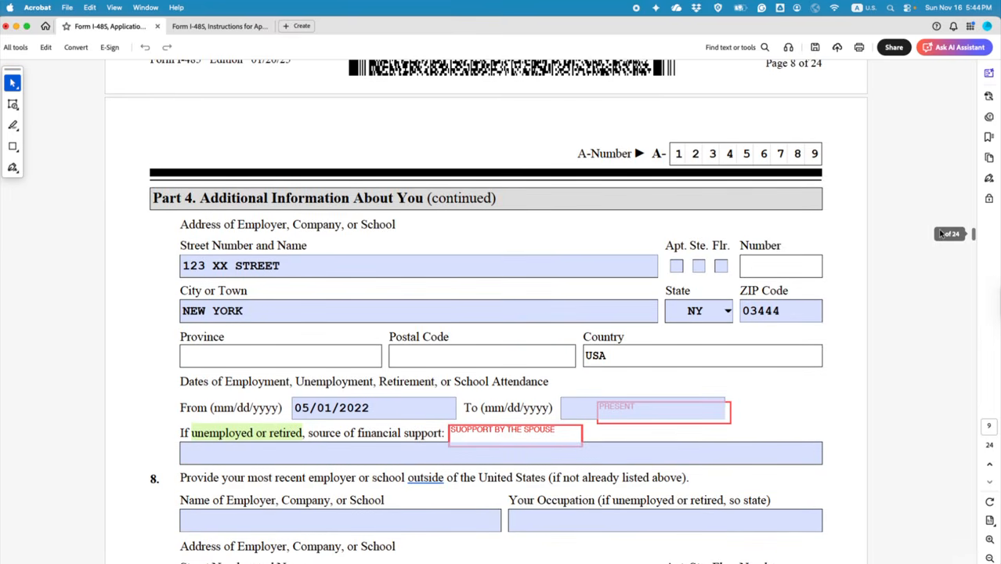
{"action": "scroll", "coordinate": [236, 254], "scroll_direction": "up", "scroll_amount": 3}
{"action": "scroll", "coordinate": [235, 254], "scroll_direction": "up", "scroll_amount": 1}
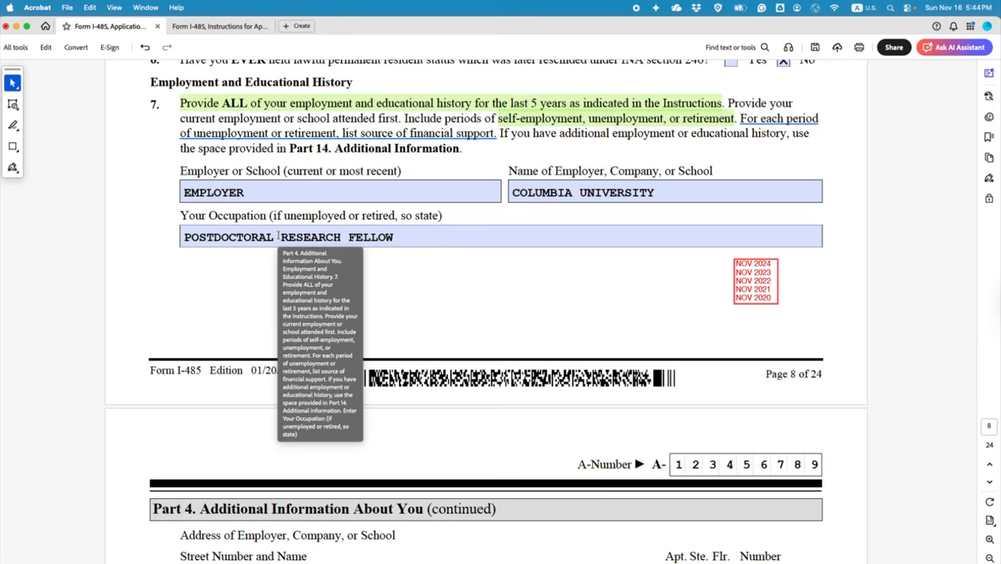
{"action": "scroll", "coordinate": [278, 236], "scroll_direction": "down", "scroll_amount": 8}
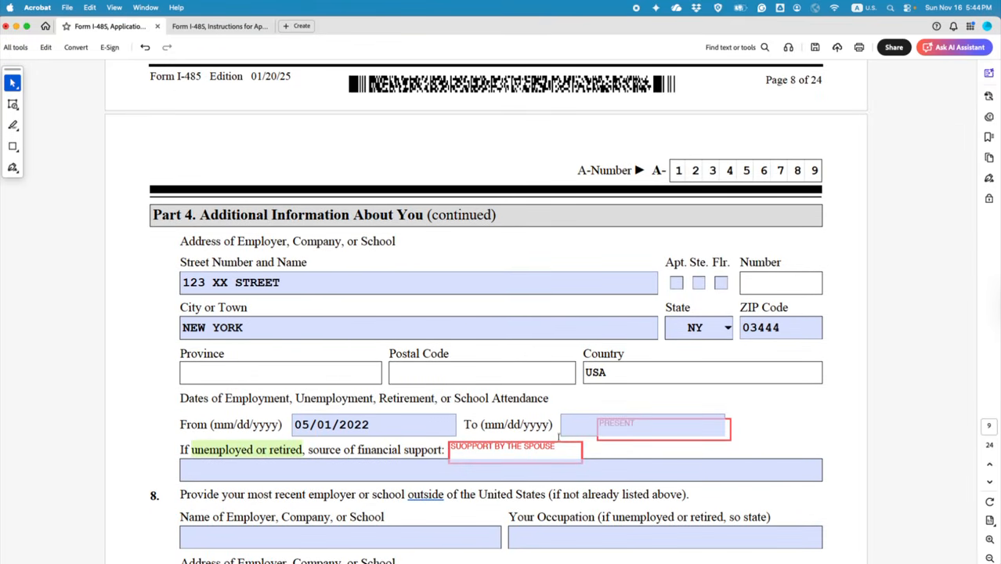
{"action": "scroll", "coordinate": [974, 242], "scroll_direction": "down", "scroll_amount": 5}
{"action": "left_click_drag", "start_coordinate": [975, 243], "coordinate": [974, 553]}
{"action": "left_click", "coordinate": [336, 308]}
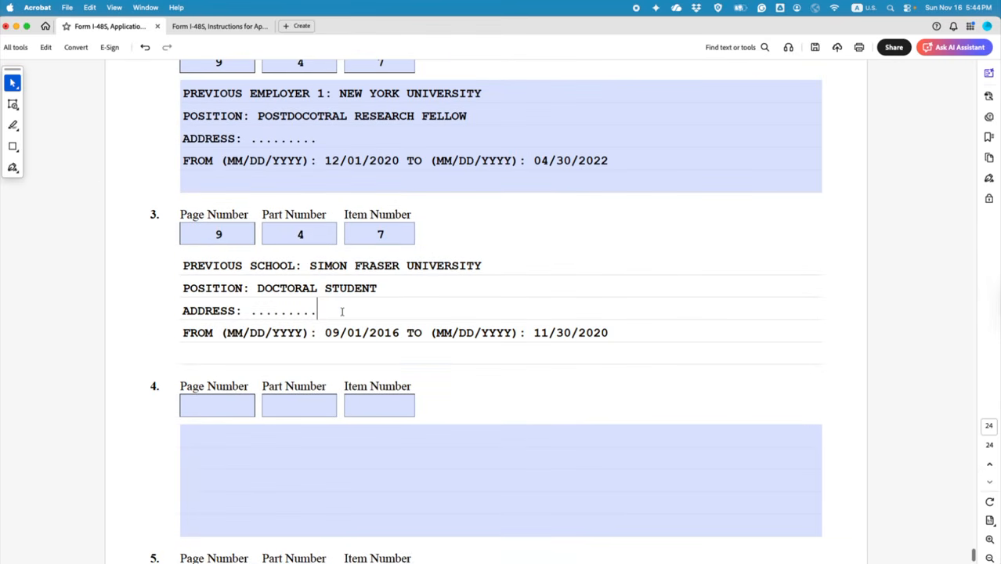
{"action": "left_click", "coordinate": [614, 157]}
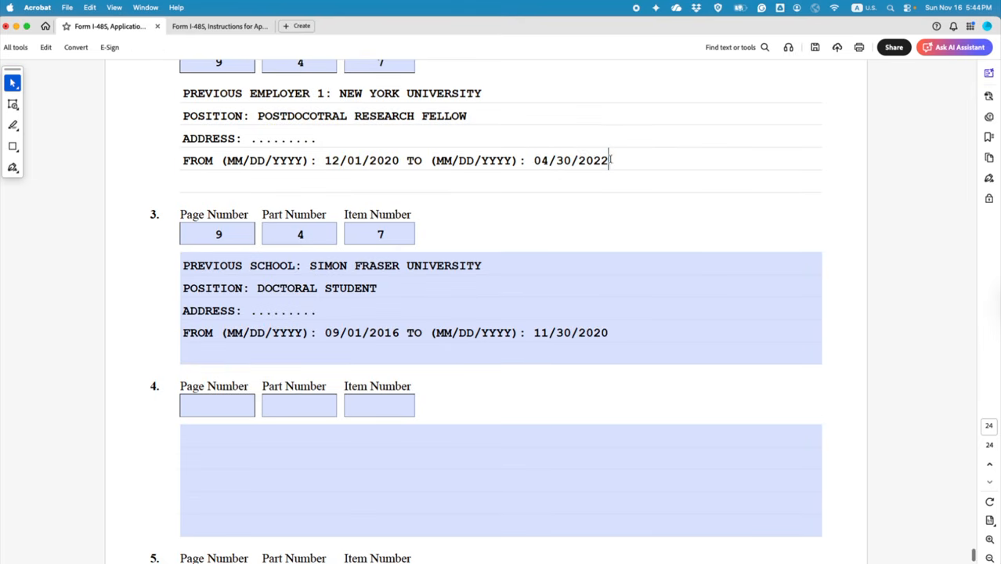
{"action": "left_click_drag", "start_coordinate": [610, 160], "coordinate": [578, 160]}
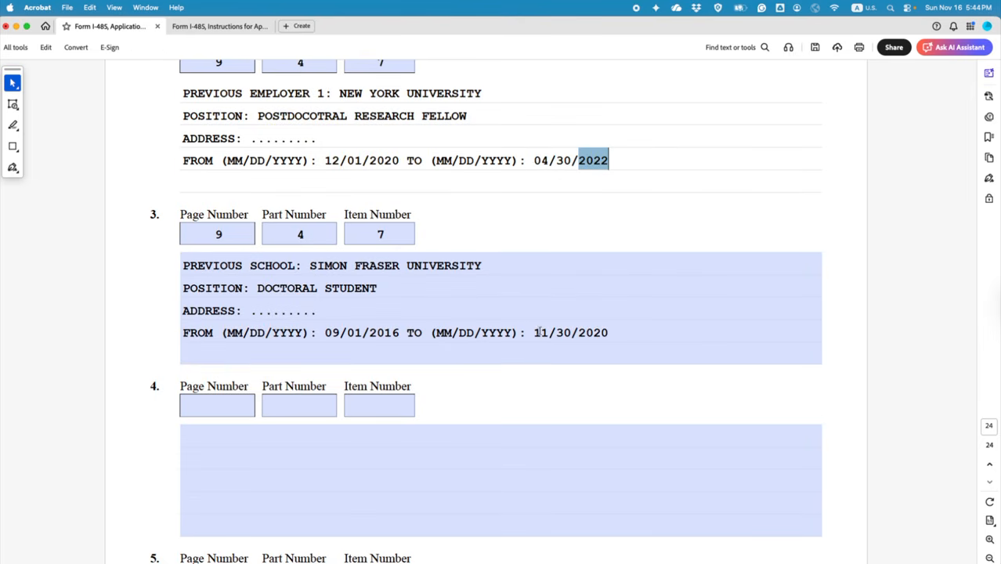
{"action": "left_click_drag", "start_coordinate": [538, 332], "coordinate": [609, 333]}
{"action": "left_click", "coordinate": [634, 331]}
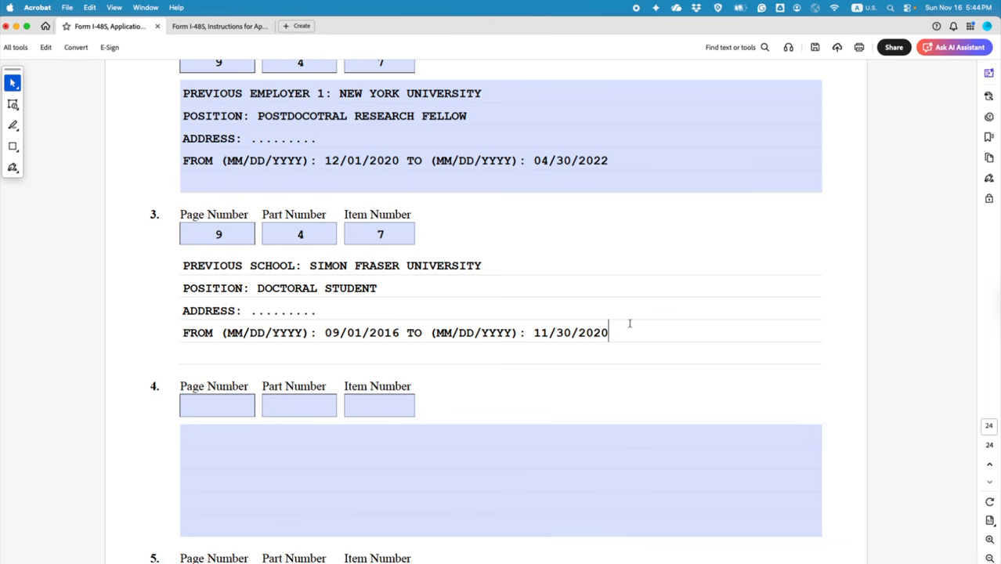
{"action": "scroll", "coordinate": [629, 322], "scroll_direction": "up", "scroll_amount": 3}
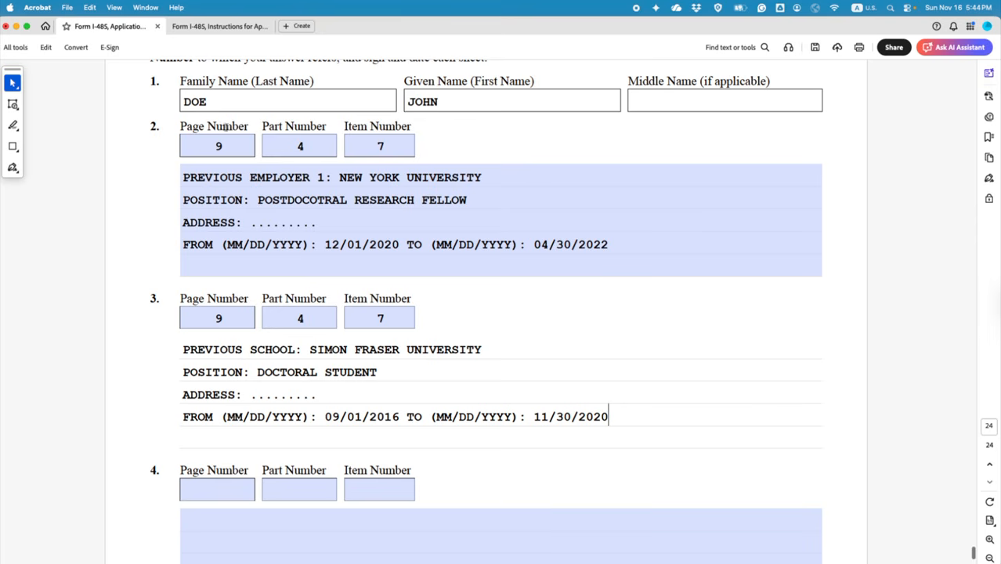
{"action": "left_click", "coordinate": [814, 47]}
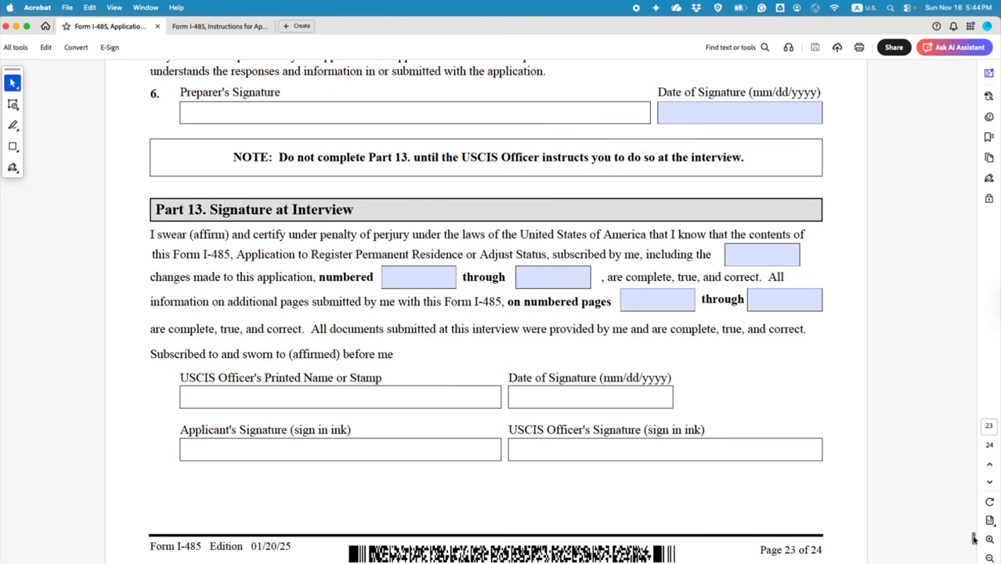
Step: Highlight 'if not already listed above' in Part 4 question 8 in green
{"action": "mouse_move", "coordinate": [974, 541]}
{"action": "left_mouse_down"}
{"action": "mouse_move", "coordinate": [953, 360]}
{"action": "mouse_move", "coordinate": [953, 253]}
{"action": "mouse_move", "coordinate": [911, 194]}
{"action": "mouse_move", "coordinate": [920, 236]}
{"action": "left_mouse_up"}
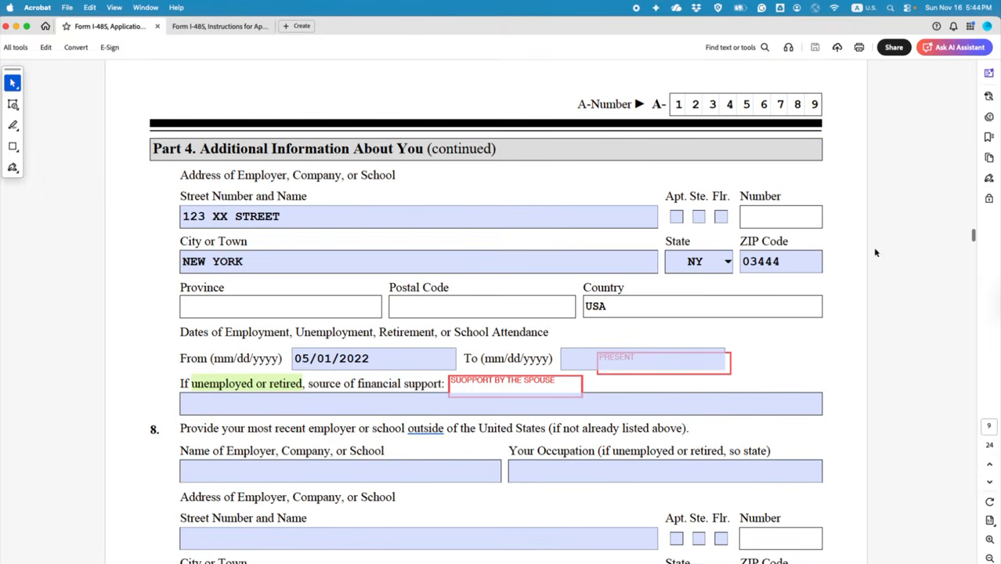
{"action": "scroll", "coordinate": [531, 351], "scroll_direction": "up", "scroll_amount": 1}
{"action": "scroll", "coordinate": [531, 351], "scroll_direction": "down", "scroll_amount": 5}
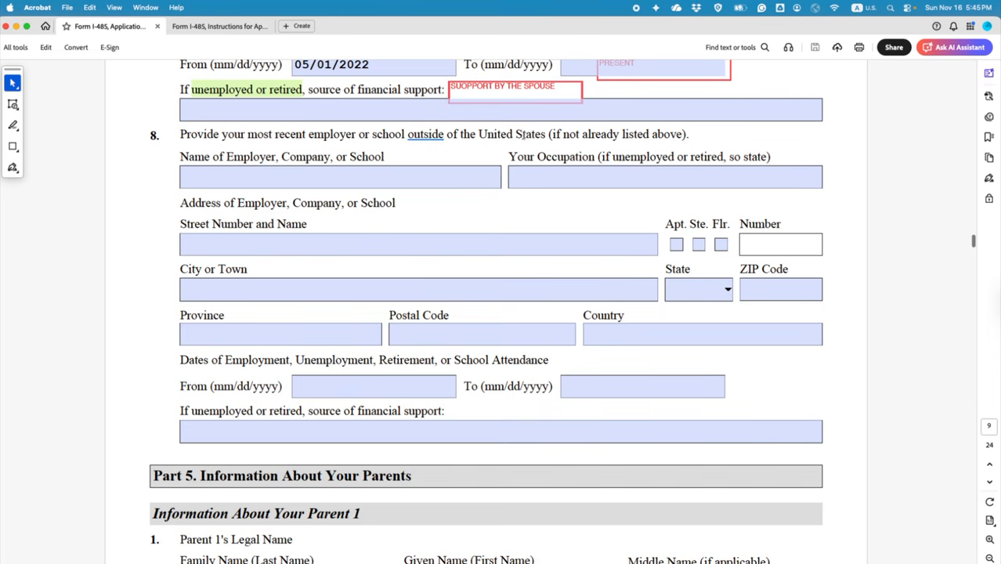
{"action": "left_click_drag", "start_coordinate": [552, 135], "coordinate": [681, 135]}
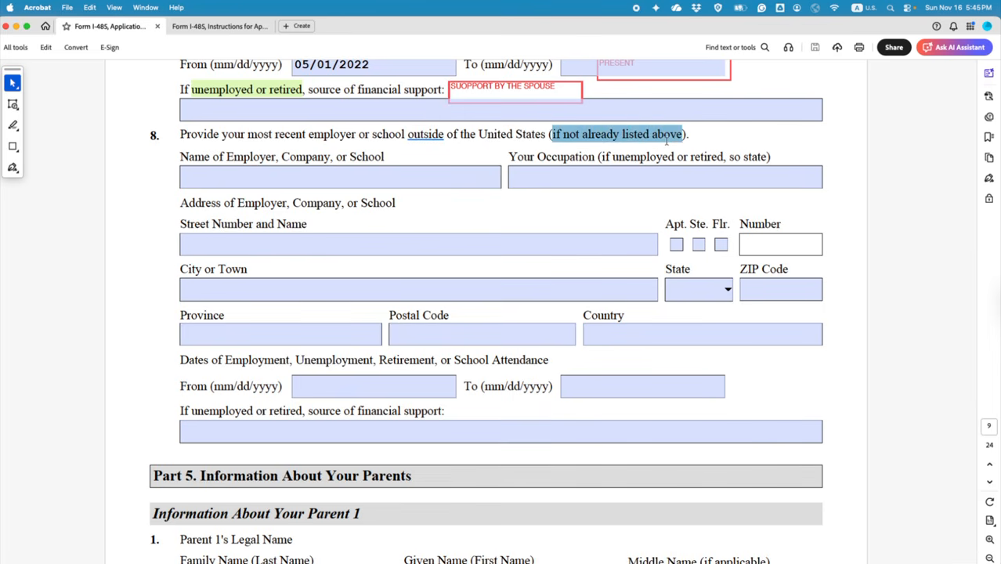
{"action": "left_click", "coordinate": [698, 155]}
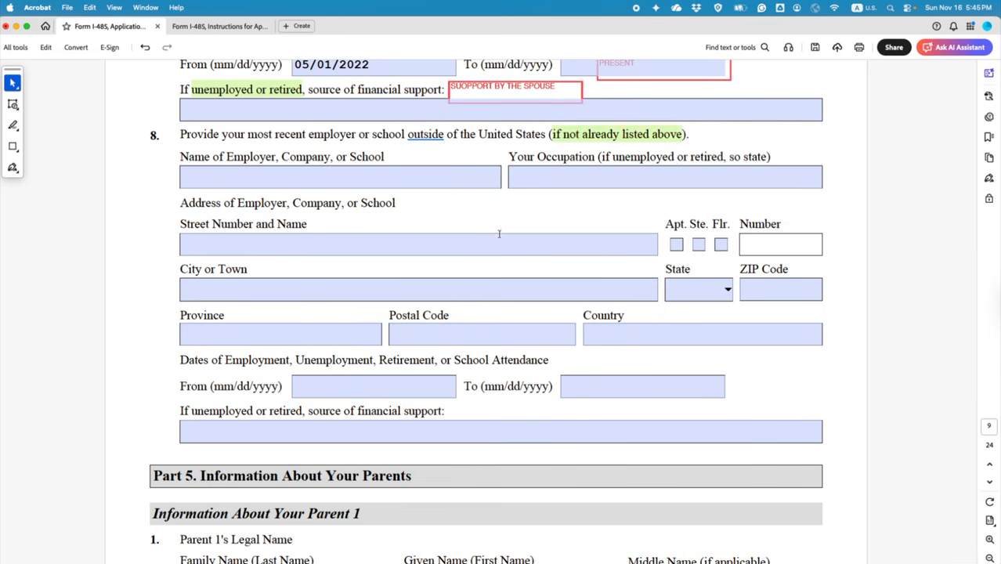
{"action": "scroll", "coordinate": [500, 233], "scroll_direction": "up", "scroll_amount": 5}
{"action": "scroll", "coordinate": [467, 205], "scroll_direction": "up", "scroll_amount": 10}
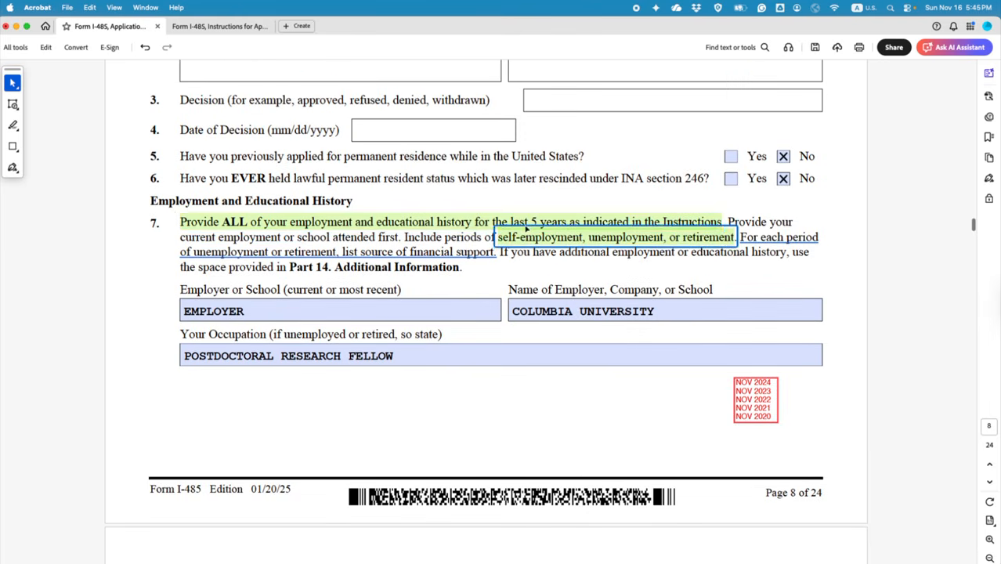
{"action": "scroll", "coordinate": [545, 262], "scroll_direction": "down", "scroll_amount": 2}
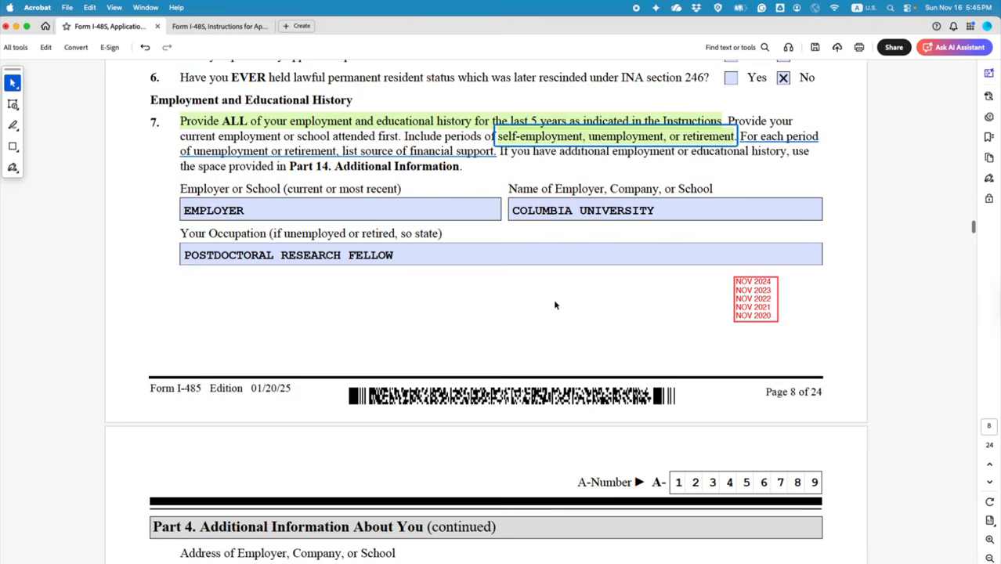
{"action": "scroll", "coordinate": [553, 301], "scroll_direction": "down", "scroll_amount": 9}
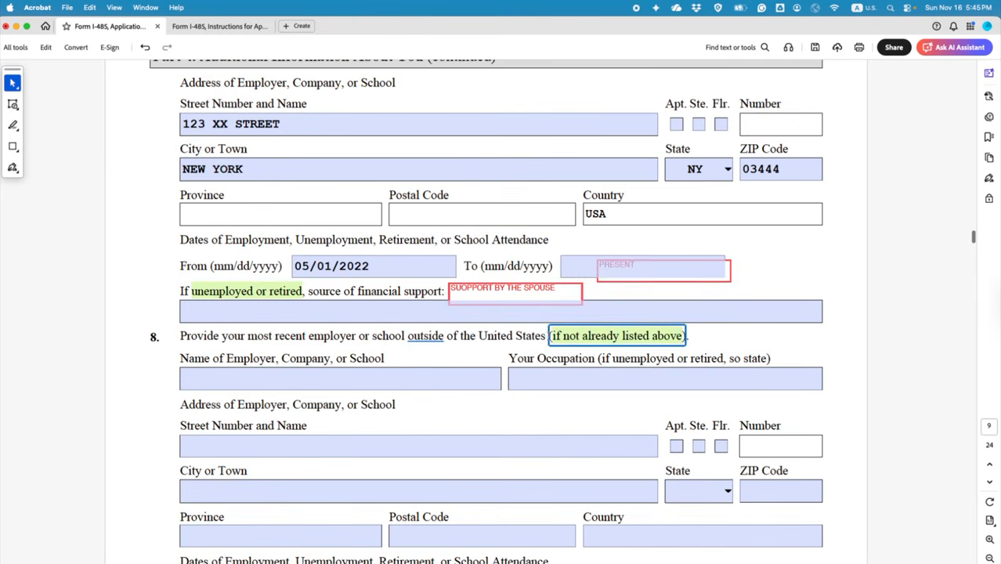
{"action": "left_click", "coordinate": [381, 377]}
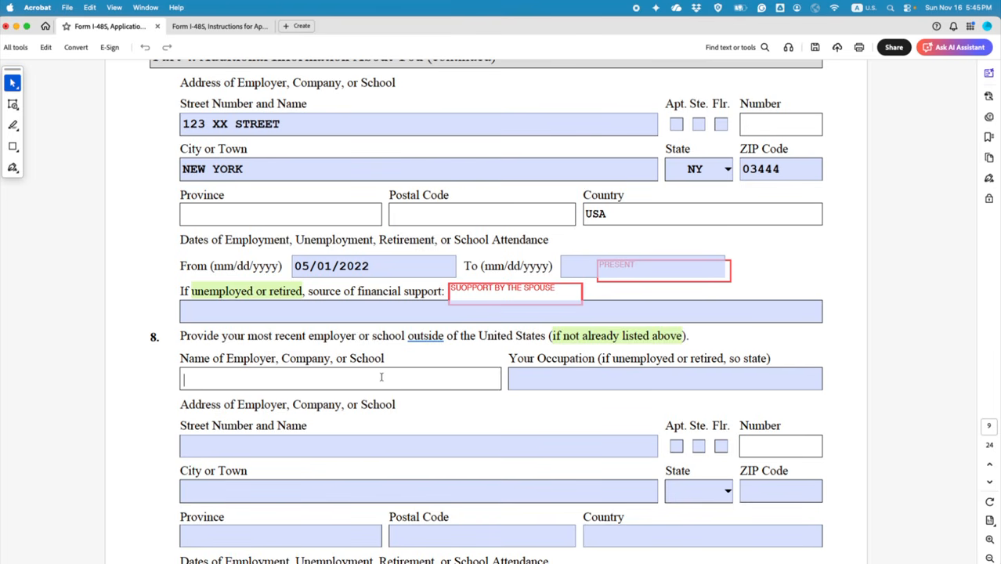
Step: Enter 'LISTED ABOVE IN PART FOURTEEN' as question 8's employer or school name
{"action": "type", "text": "LSITED"}
{"action": "key", "text": "BackSpace"}
{"action": "key", "text": "BackSpace"}
{"action": "key", "text": "BackSpace"}
{"action": "key", "text": "BackSpace"}
{"action": "key", "text": "BackSpace"}
{"action": "key", "text": "BackSpace"}
{"action": "type", "text": "ISTED ABOVE "}
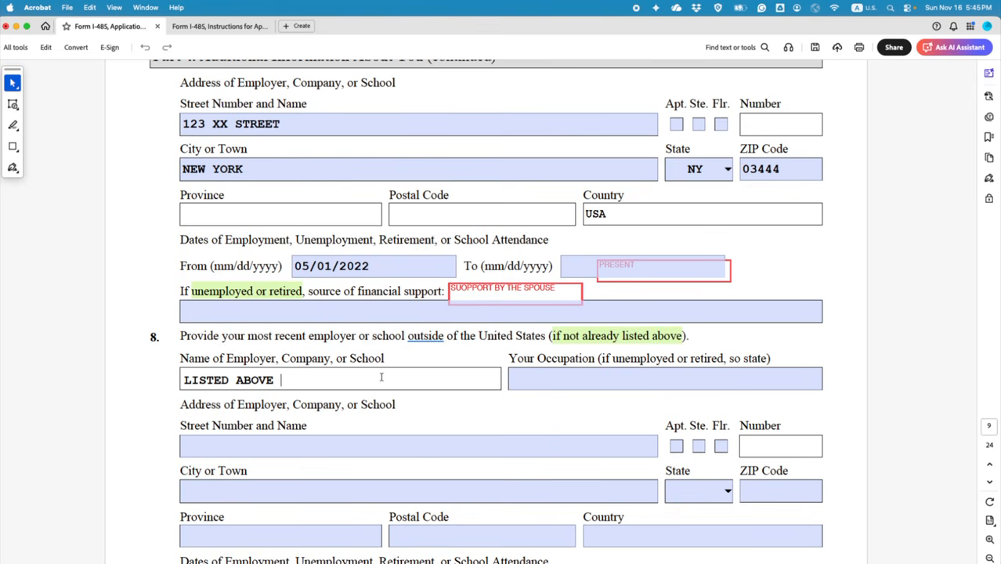
{"action": "type", "text": "IN PART 7"}
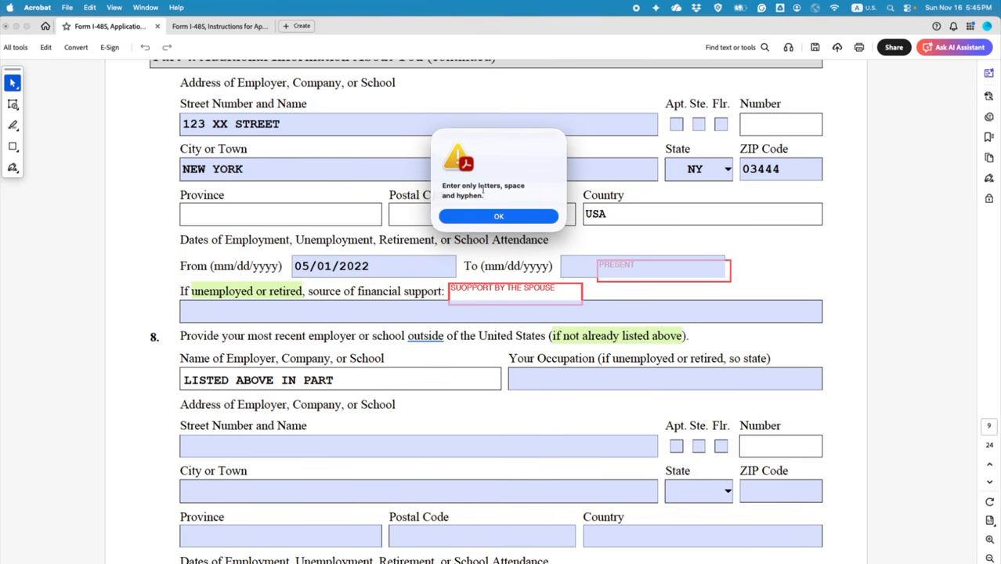
{"action": "left_click", "coordinate": [501, 216]}
{"action": "type", "text": "FOURTEEN"}
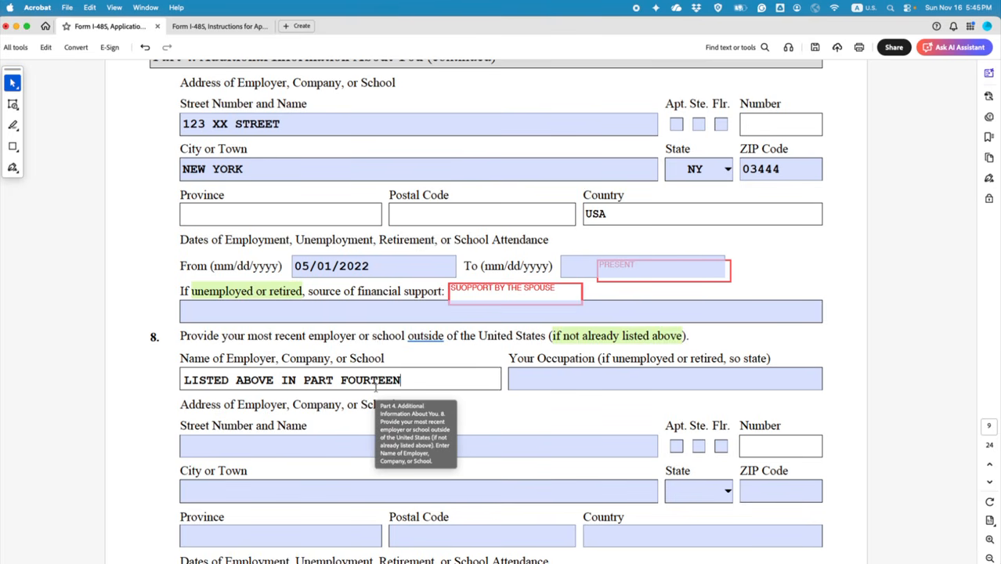
{"action": "left_click", "coordinate": [517, 416]}
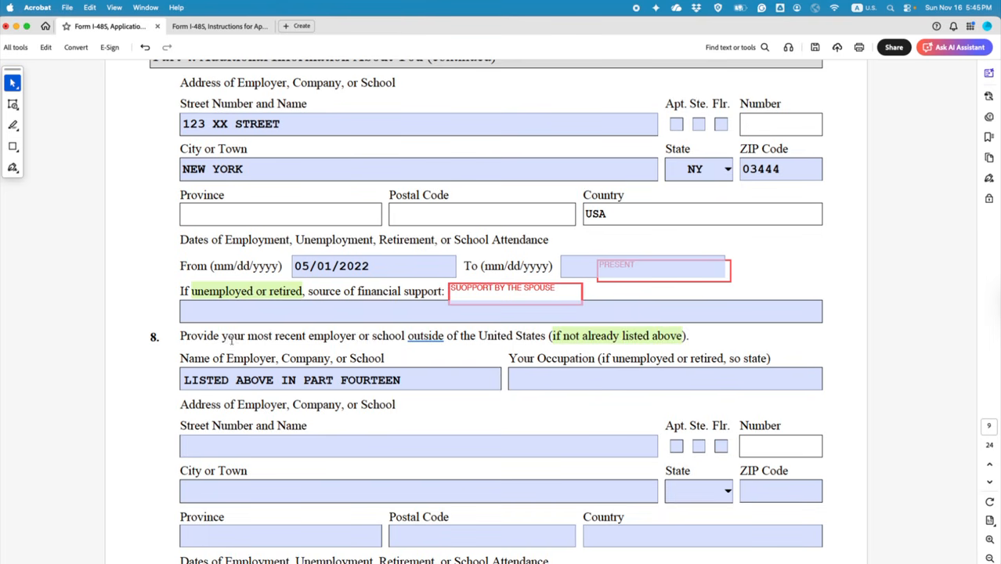
{"action": "scroll", "coordinate": [949, 286], "scroll_direction": "up", "scroll_amount": 3}
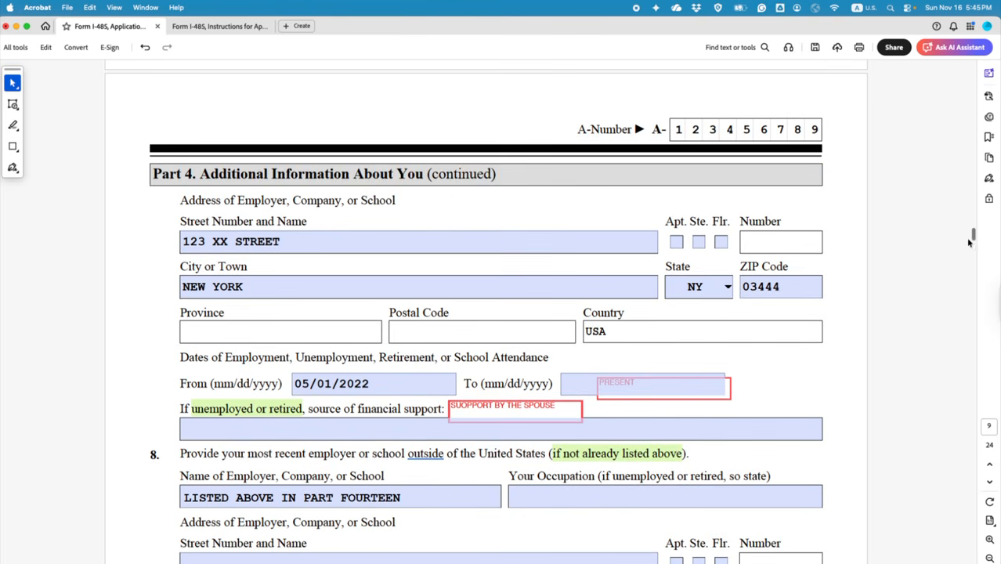
Step: Append '(MOST RECENT OUTSIDE THE USA)' to the Simon Fraser University line in Part 14 item 3
{"action": "left_click_drag", "start_coordinate": [971, 236], "coordinate": [972, 548]}
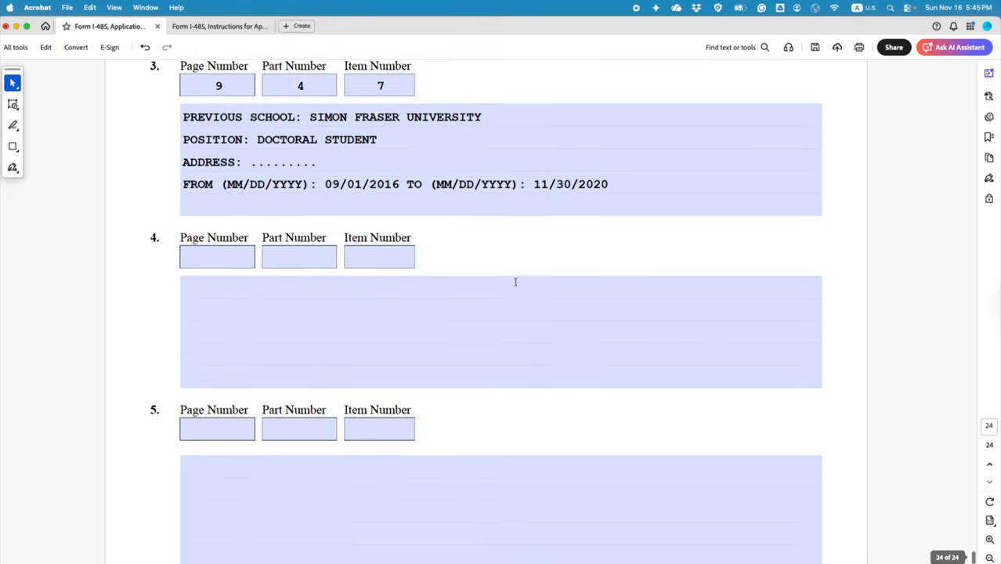
{"action": "scroll", "coordinate": [470, 243], "scroll_direction": "up", "scroll_amount": 2}
{"action": "left_click", "coordinate": [506, 167]}
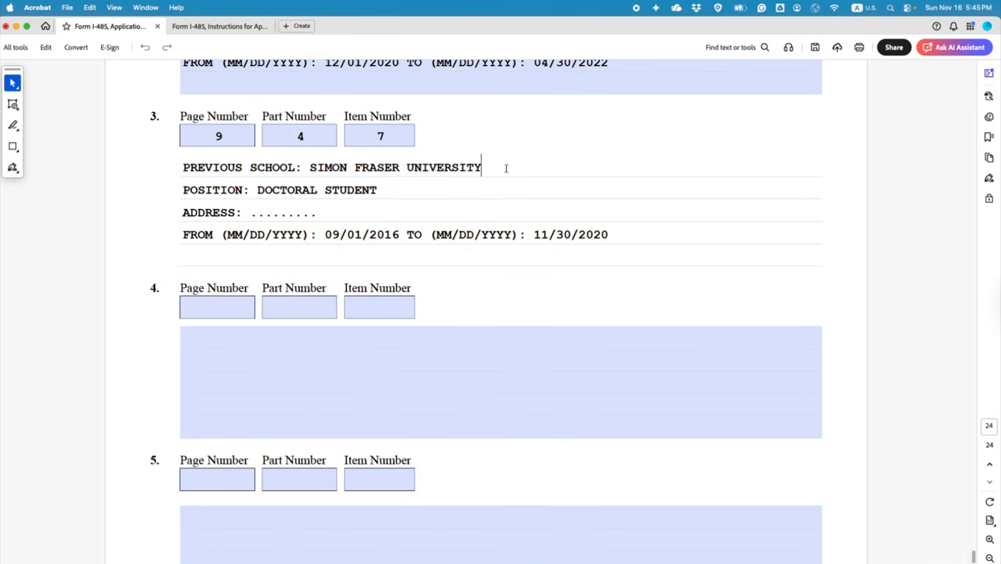
{"action": "type", "text": "("}
{"action": "key", "text": "BackSpace"}
{"action": "key", "text": "BackSpace"}
{"action": "type", "text": "(MOST RECENT O"}
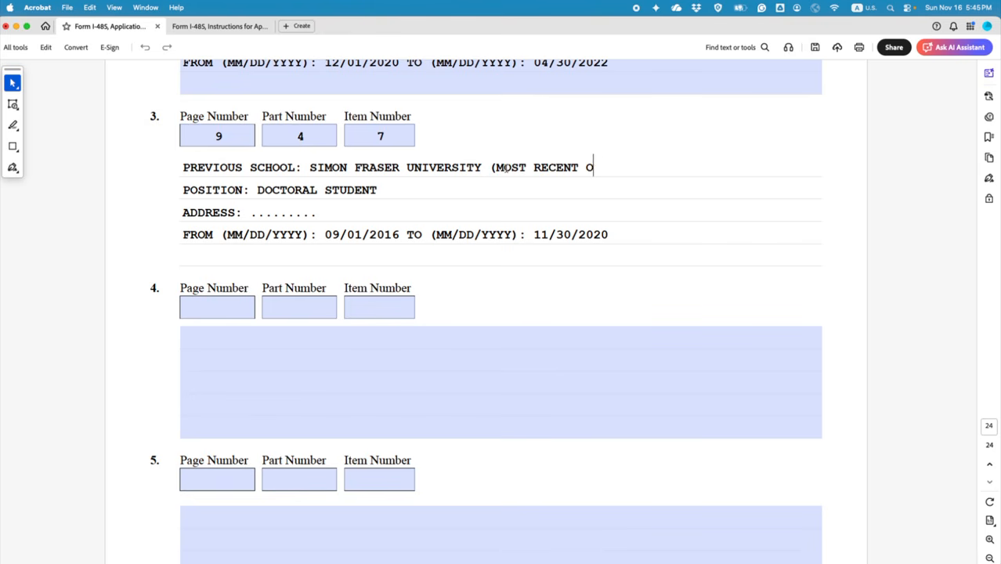
{"action": "type", "text": "UTSIDE THE U"}
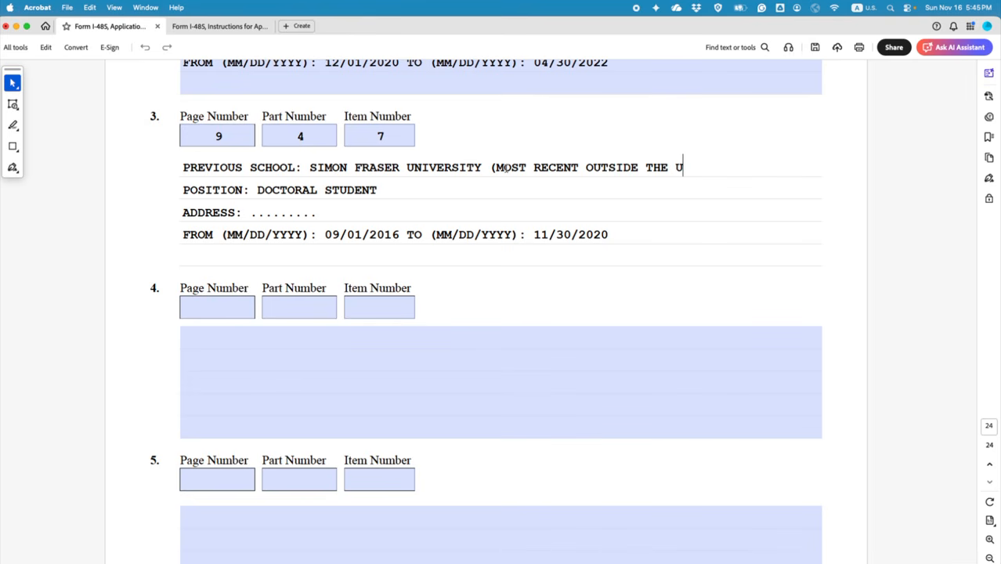
{"action": "type", "text": "SA)"}
{"action": "left_click", "coordinate": [815, 47]}
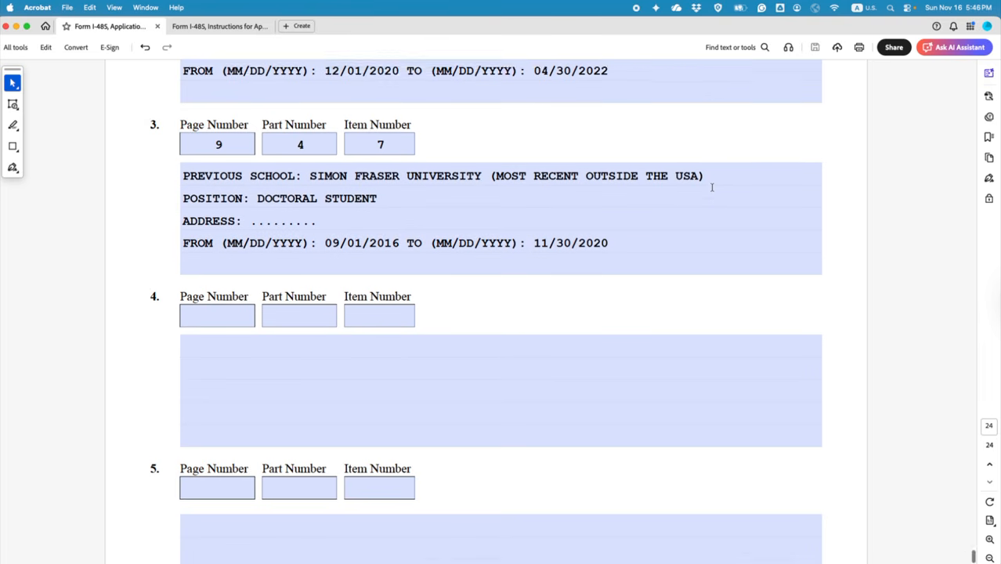
{"action": "scroll", "coordinate": [712, 187], "scroll_direction": "up", "scroll_amount": 20}
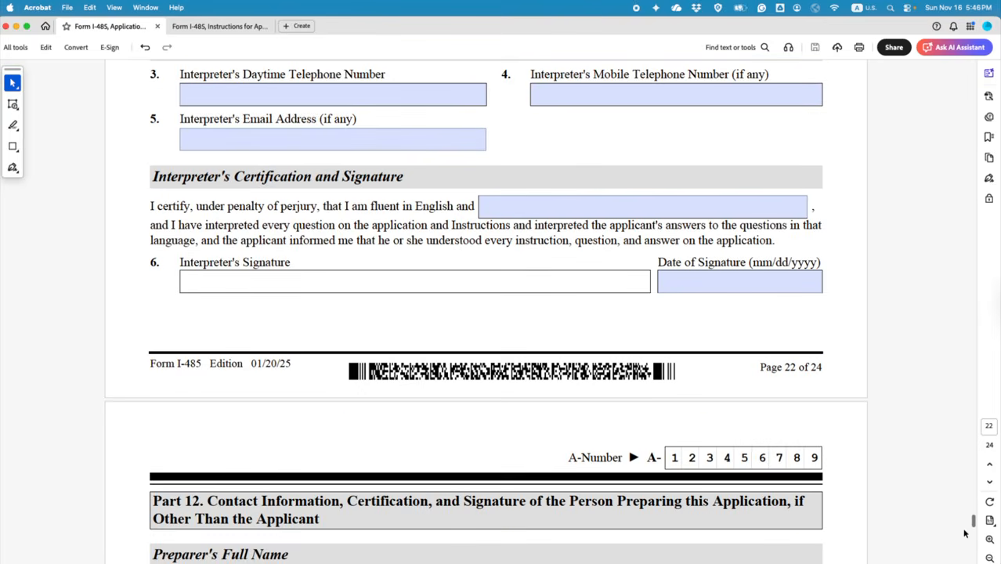
Step: Enter Parent 1's current legal family and given names in Part 5
{"action": "left_click_drag", "start_coordinate": [971, 521], "coordinate": [966, 237]}
{"action": "scroll", "coordinate": [732, 367], "scroll_direction": "down", "scroll_amount": 2}
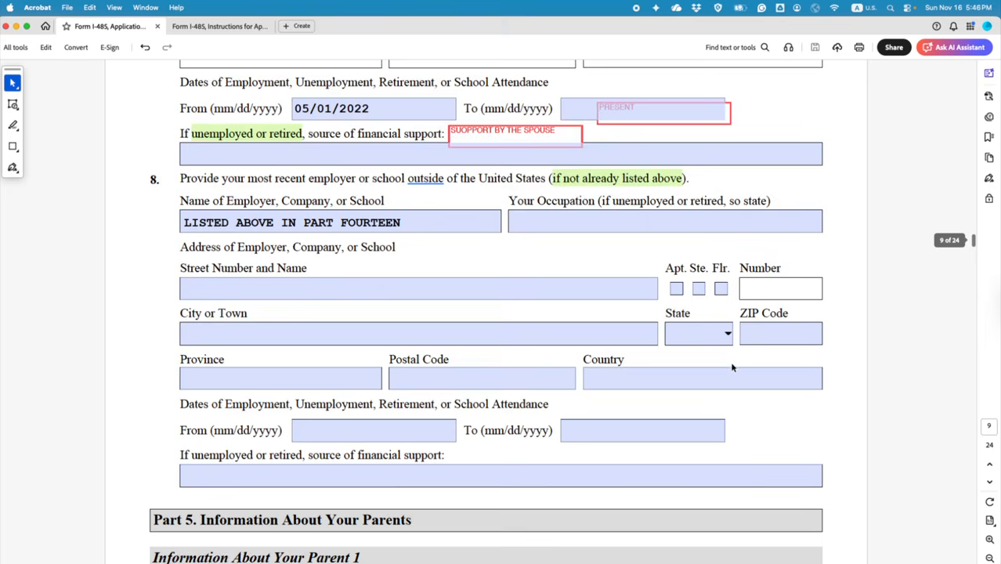
{"action": "scroll", "coordinate": [733, 367], "scroll_direction": "down", "scroll_amount": 3}
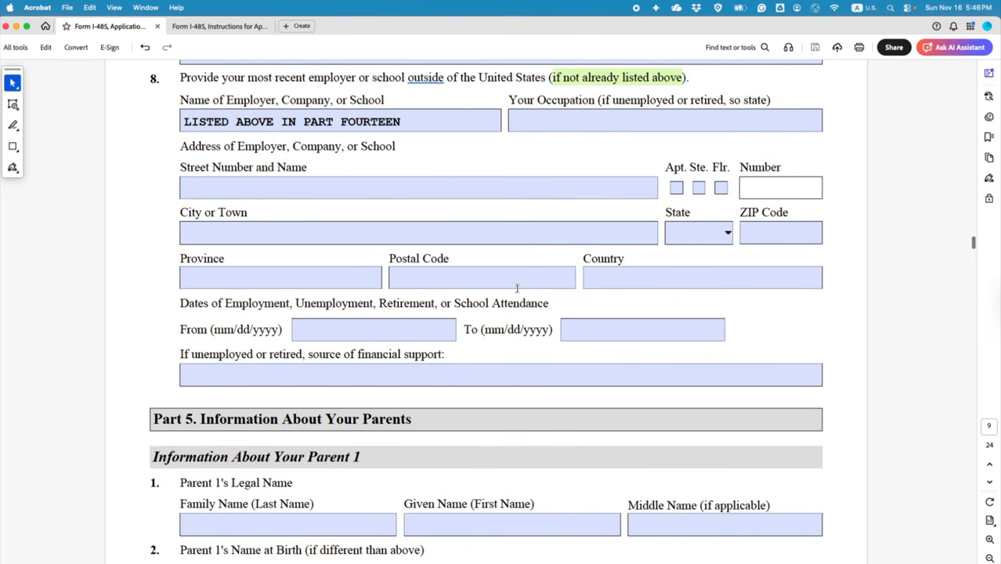
{"action": "scroll", "coordinate": [463, 312], "scroll_direction": "down", "scroll_amount": 4}
{"action": "scroll", "coordinate": [463, 317], "scroll_direction": "down", "scroll_amount": 4}
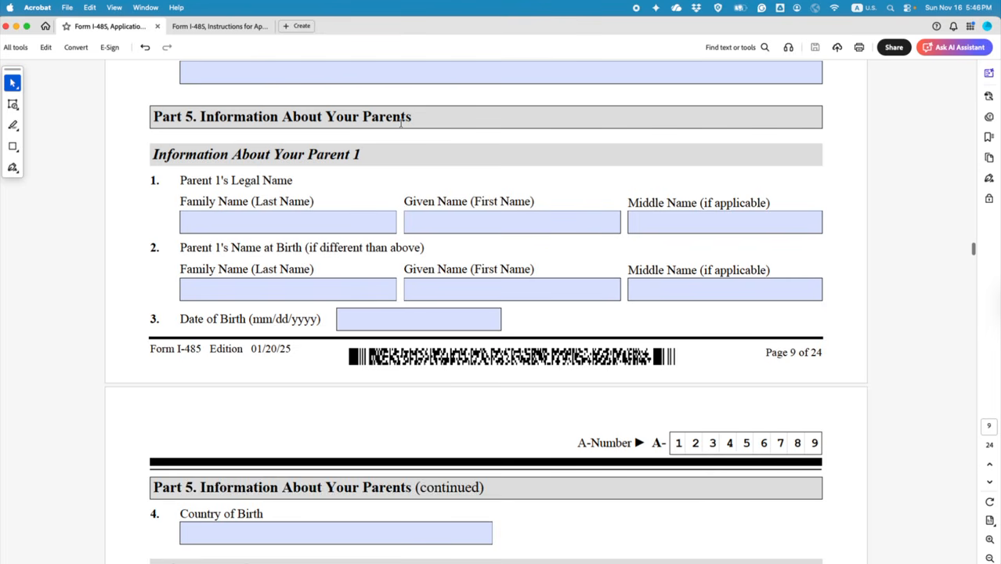
{"action": "left_click", "coordinate": [241, 220]}
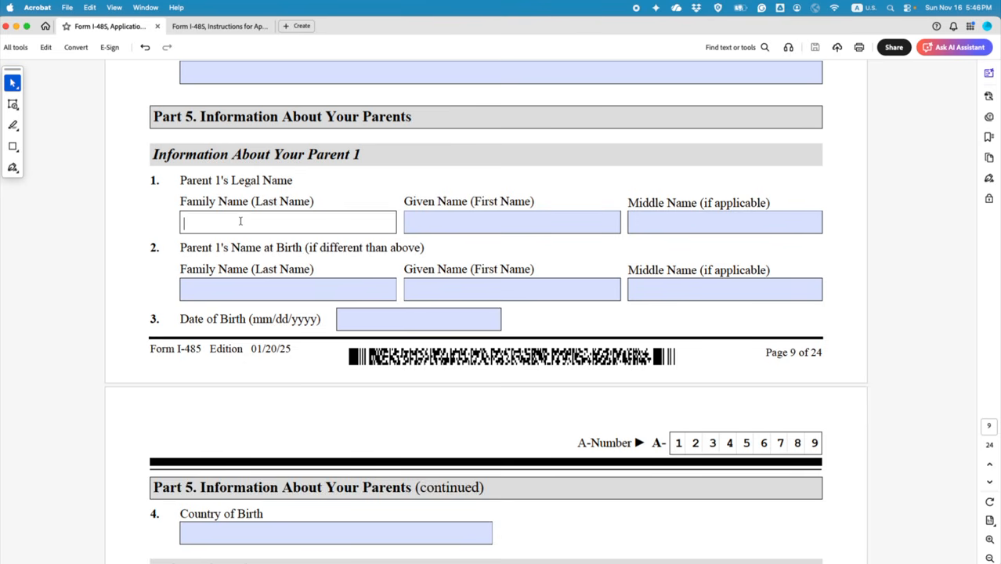
{"action": "type", "text": "DOE"}
{"action": "left_click", "coordinate": [443, 225]}
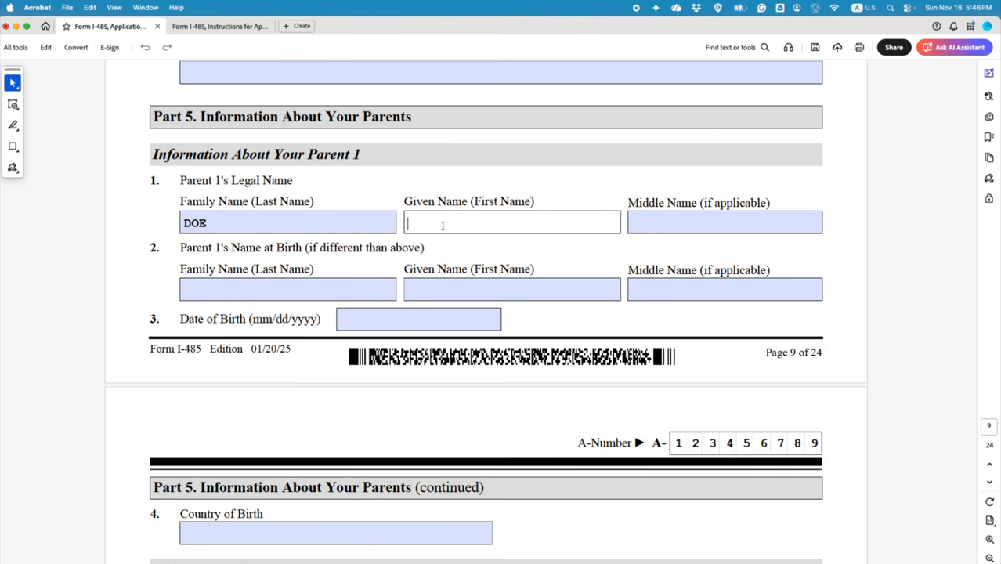
{"action": "type", "text": "PATRICK"}
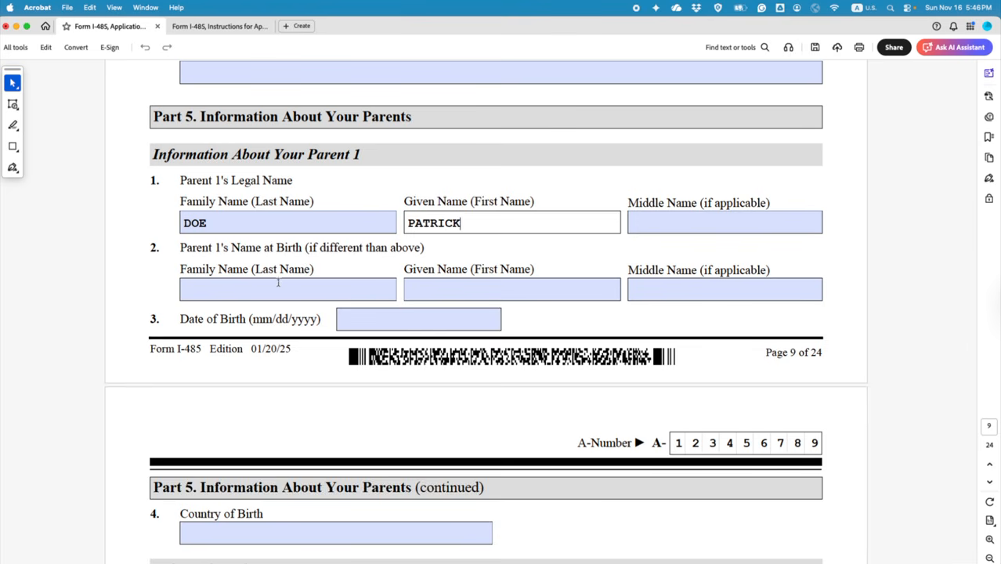
{"action": "left_click_drag", "start_coordinate": [305, 247], "coordinate": [420, 247]}
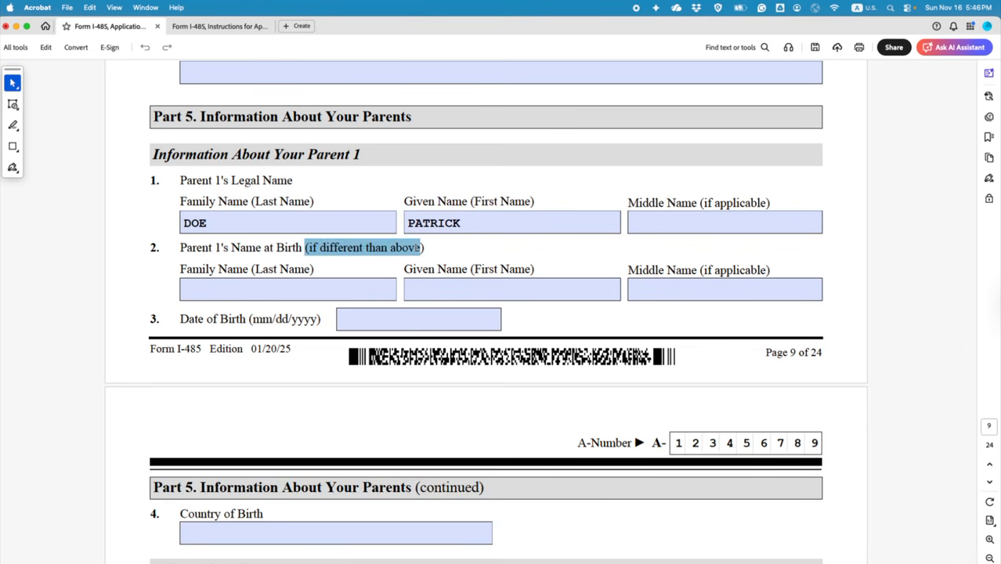
{"action": "left_click", "coordinate": [244, 247]}
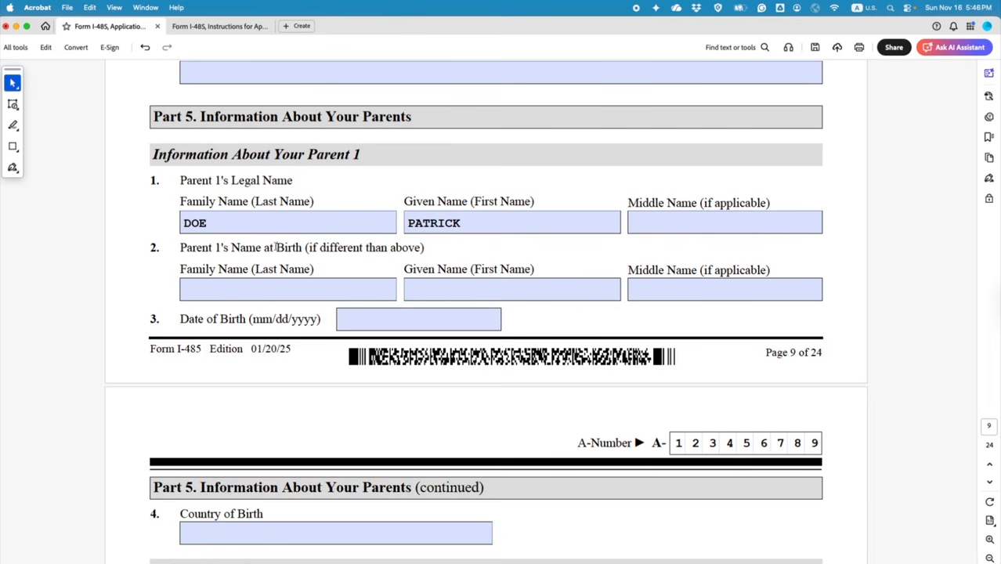
{"action": "left_click_drag", "start_coordinate": [302, 247], "coordinate": [230, 248]}
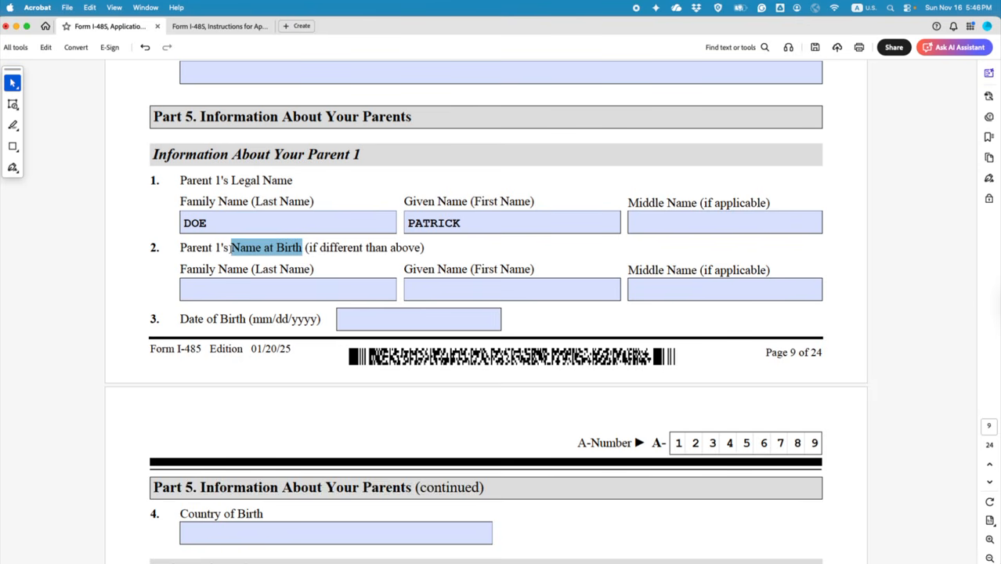
{"action": "left_click_drag", "start_coordinate": [230, 247], "coordinate": [230, 247]}
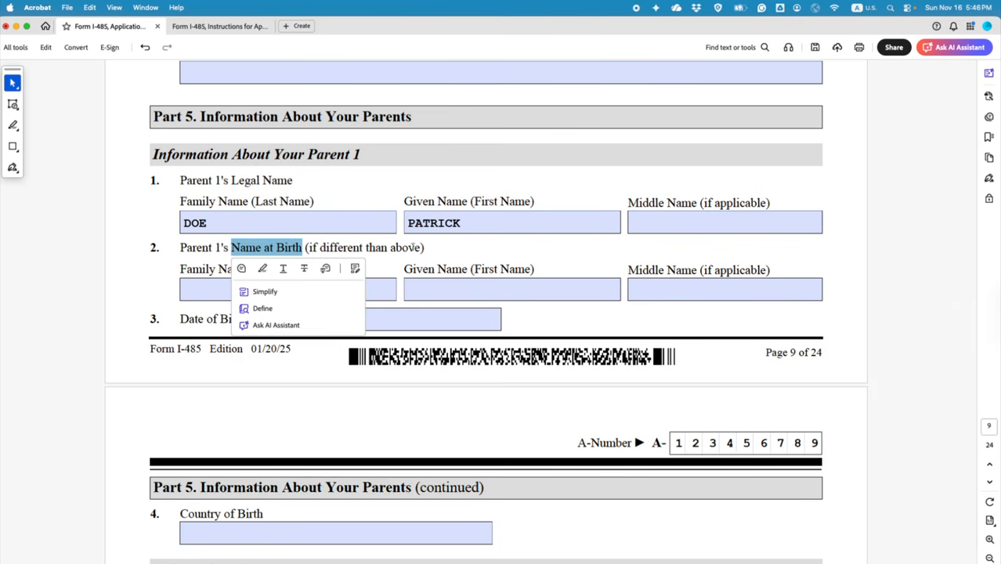
{"action": "left_click", "coordinate": [420, 248]}
{"action": "left_click", "coordinate": [275, 289]}
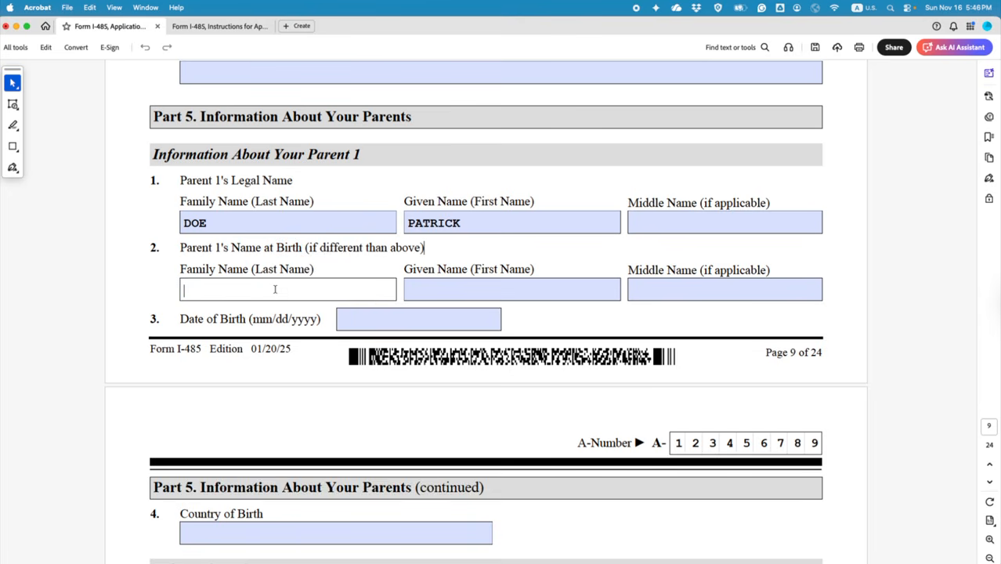
{"action": "type", "text": "N/"}
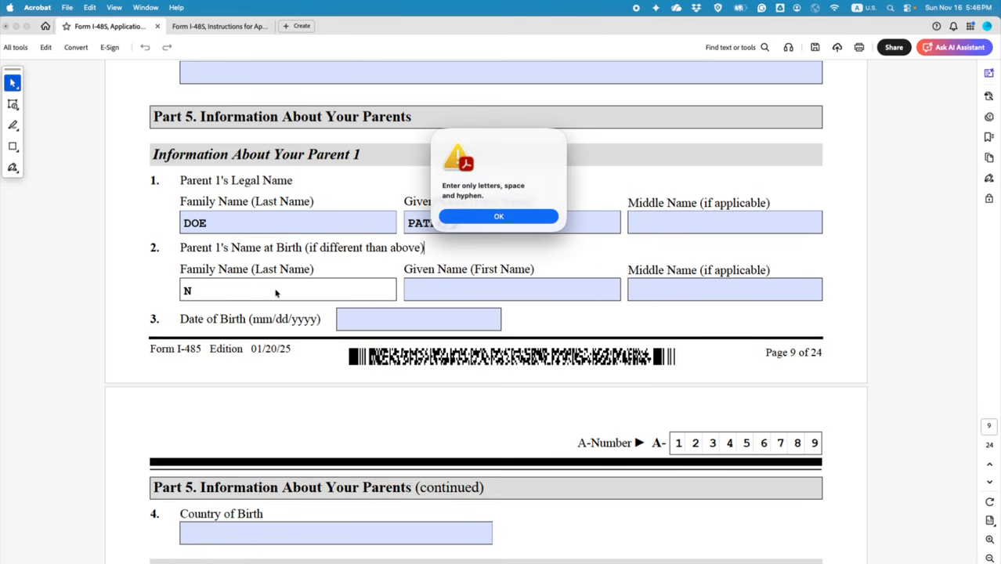
{"action": "left_click", "coordinate": [486, 219]}
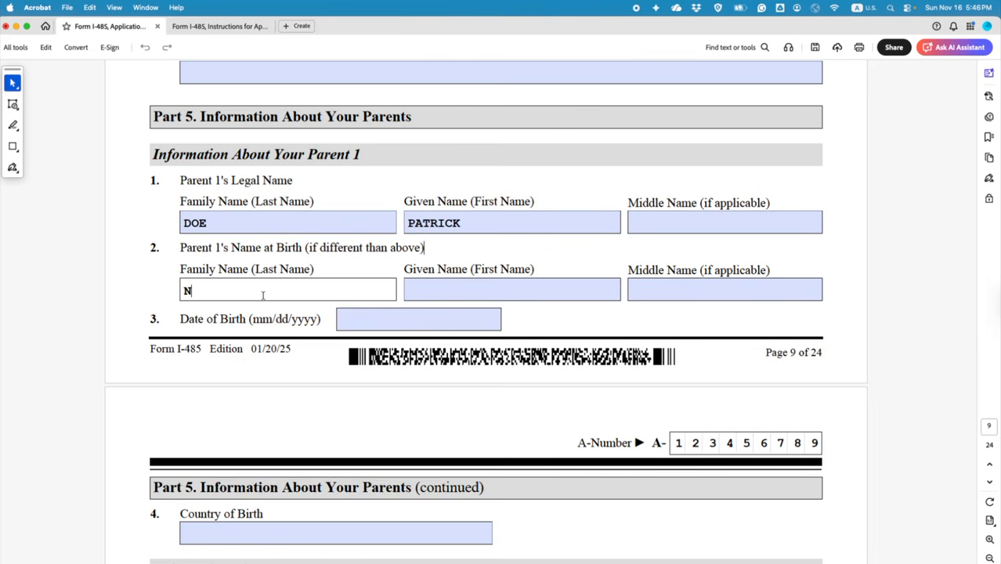
{"action": "type", "text": "A"}
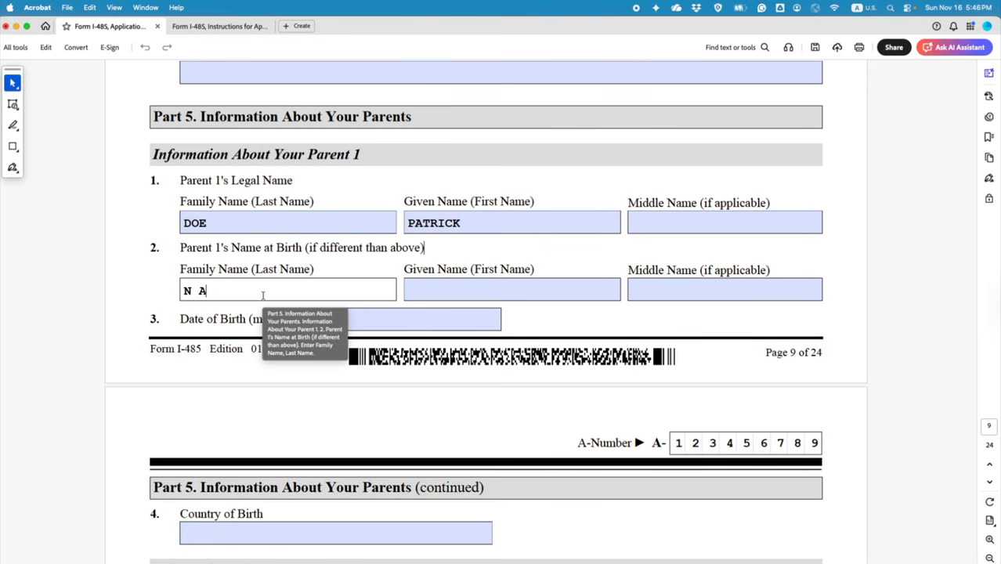
{"action": "left_click", "coordinate": [457, 293]}
{"action": "type", "text": "N A"}
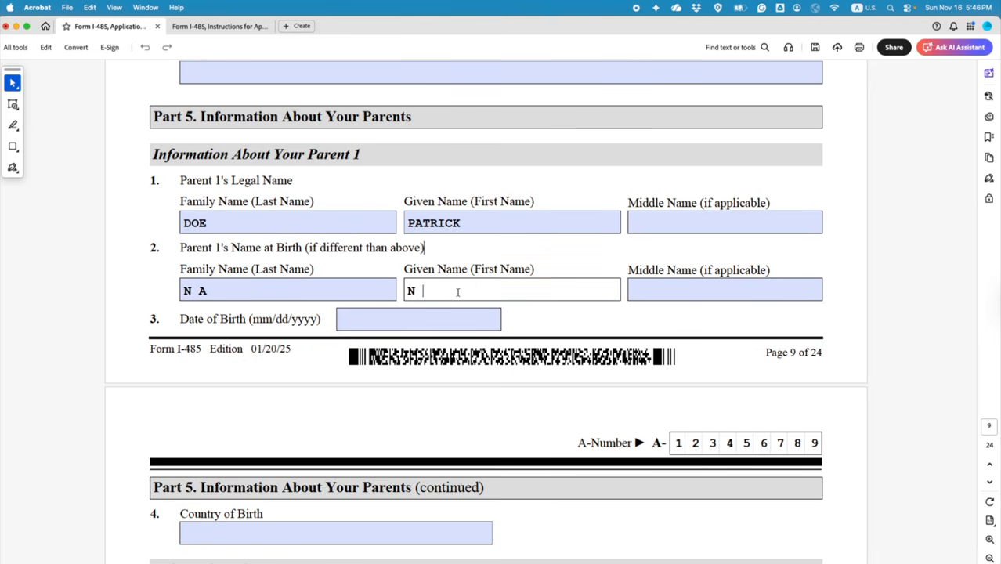
{"action": "left_click", "coordinate": [405, 321]}
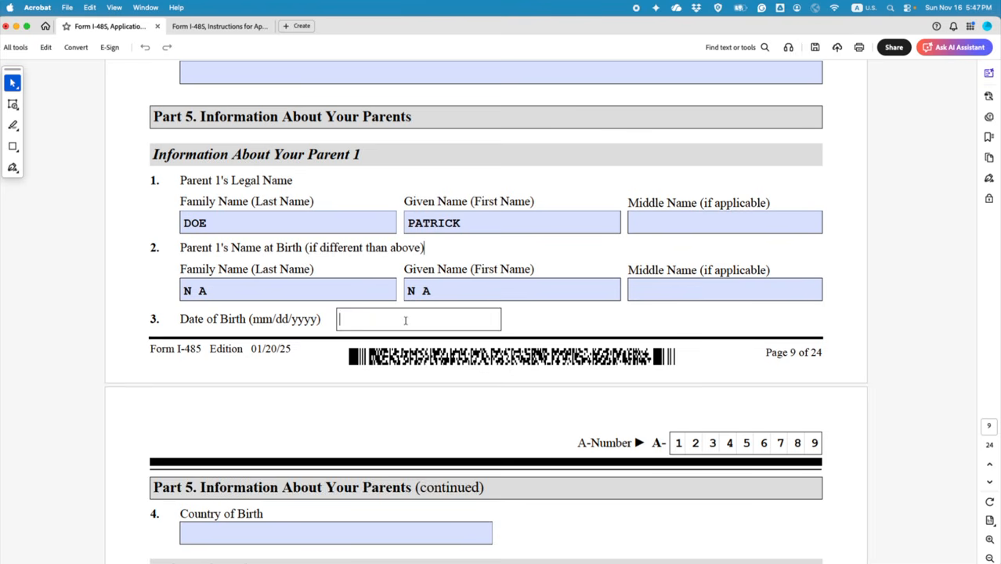
{"action": "type", "text": "02/13/1955"}
{"action": "scroll", "coordinate": [399, 329], "scroll_direction": "down", "scroll_amount": 3}
Step: Enter FRANCE as Parent 1's country of birth
{"action": "scroll", "coordinate": [399, 329], "scroll_direction": "down", "scroll_amount": 5}
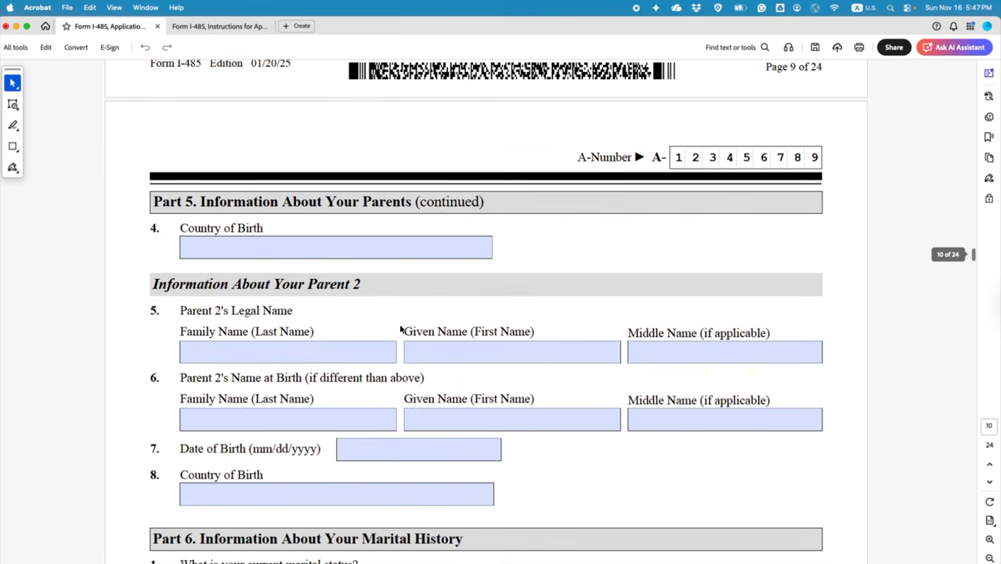
{"action": "left_click", "coordinate": [274, 249]}
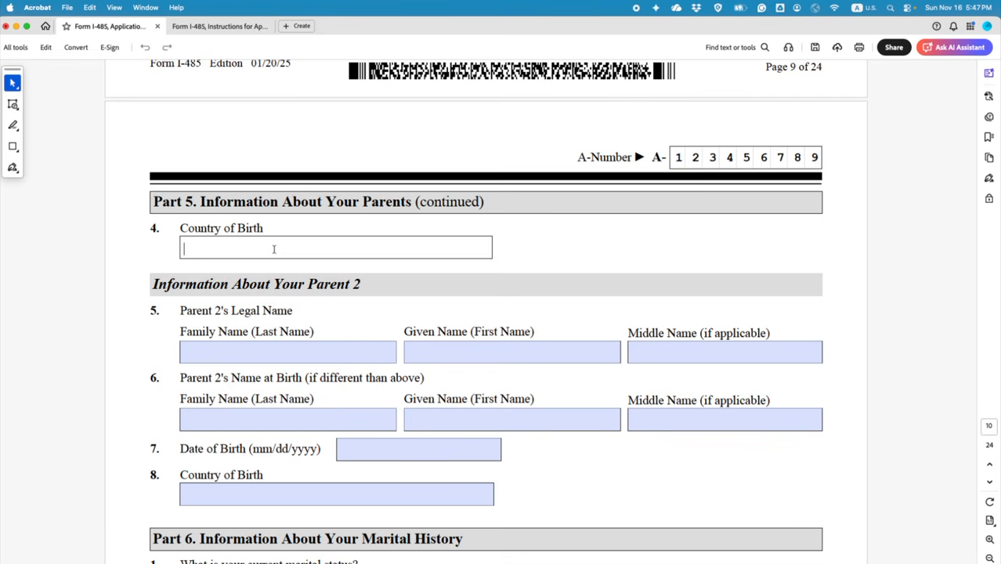
{"action": "type", "text": "FRANCE"}
Step: Enter Parent 2's legal family and given names, and N A for both birth names
{"action": "scroll", "coordinate": [313, 245], "scroll_direction": "down", "scroll_amount": 3}
{"action": "scroll", "coordinate": [373, 244], "scroll_direction": "down", "scroll_amount": 2}
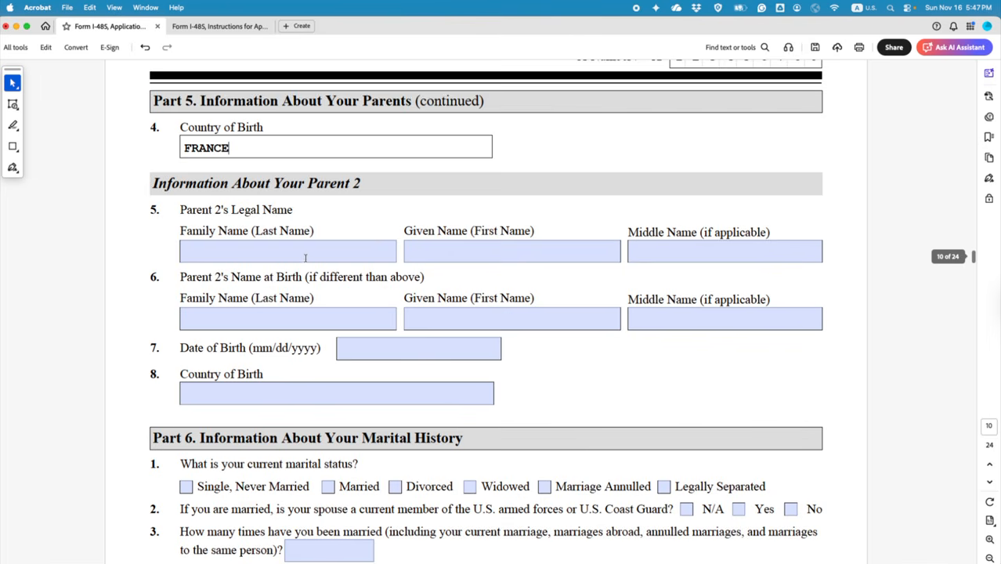
{"action": "left_click", "coordinate": [294, 253]}
{"action": "type", "text": "DOE"}
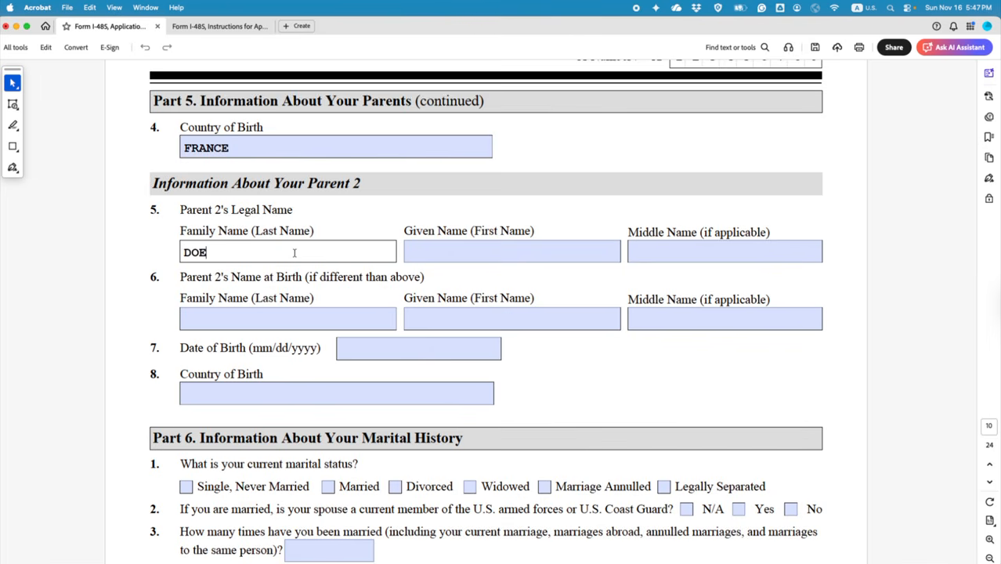
{"action": "left_click", "coordinate": [441, 256]}
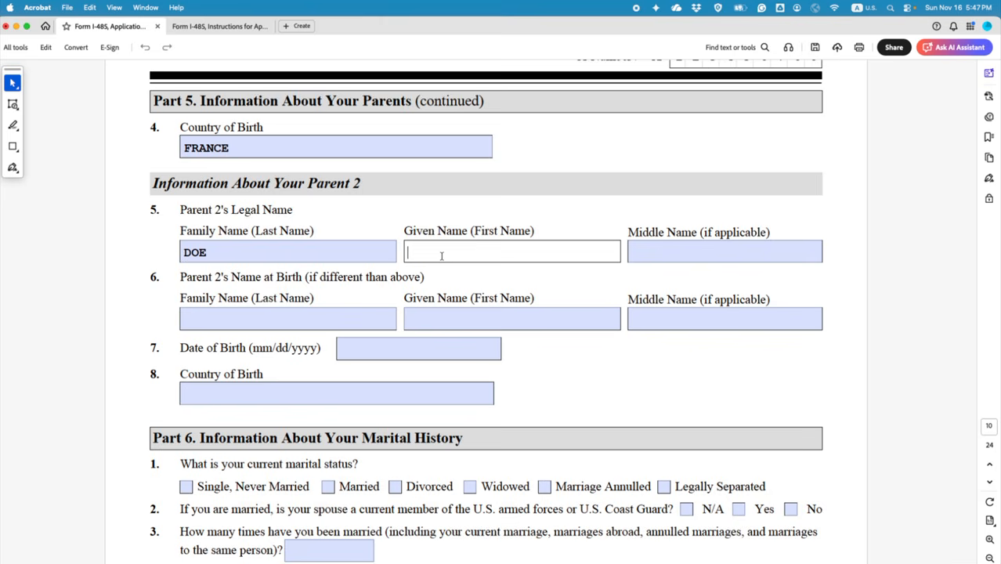
{"action": "type", "text": "PATRICIA"}
{"action": "left_click", "coordinate": [308, 316]}
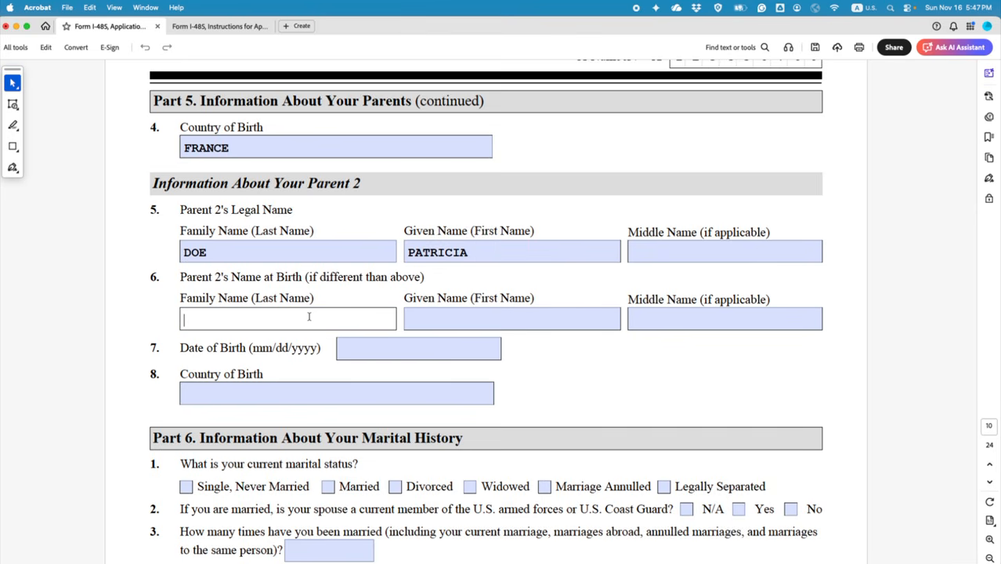
{"action": "type", "text": "N A"}
{"action": "left_click", "coordinate": [447, 321]}
{"action": "type", "text": "N"}
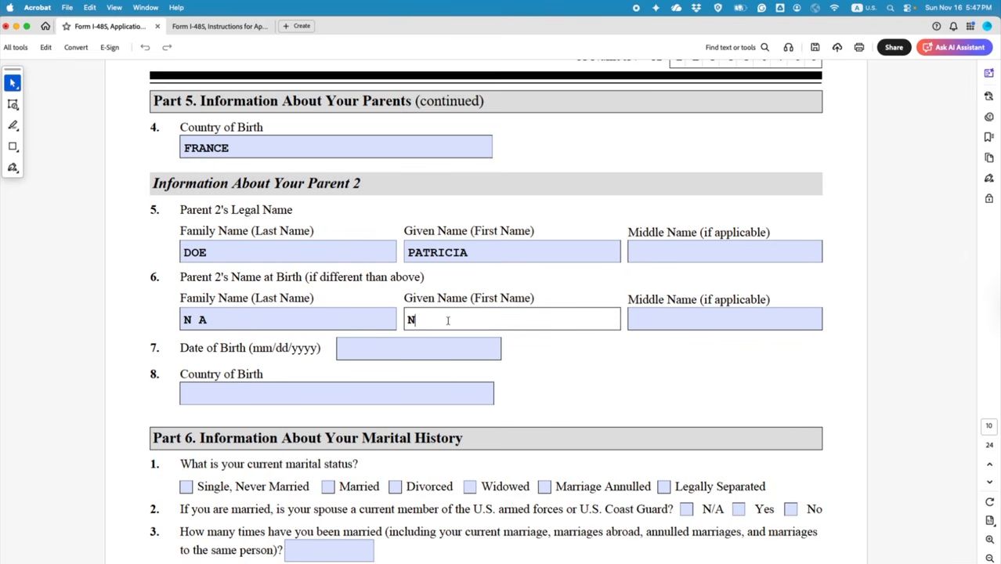
{"action": "type", "text": " A"}
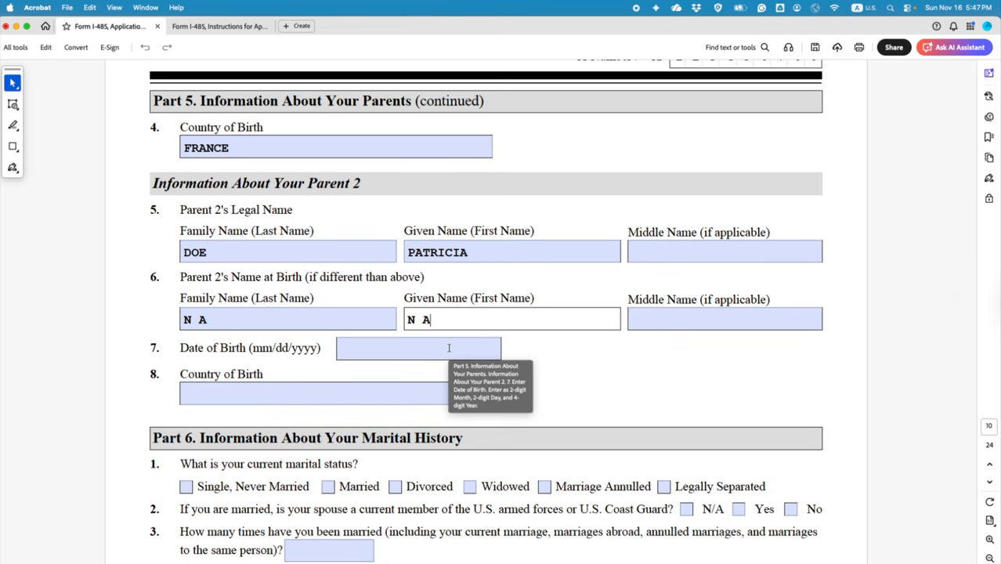
{"action": "left_click", "coordinate": [445, 348]}
{"action": "scroll", "coordinate": [445, 347], "scroll_direction": "up", "scroll_amount": 6}
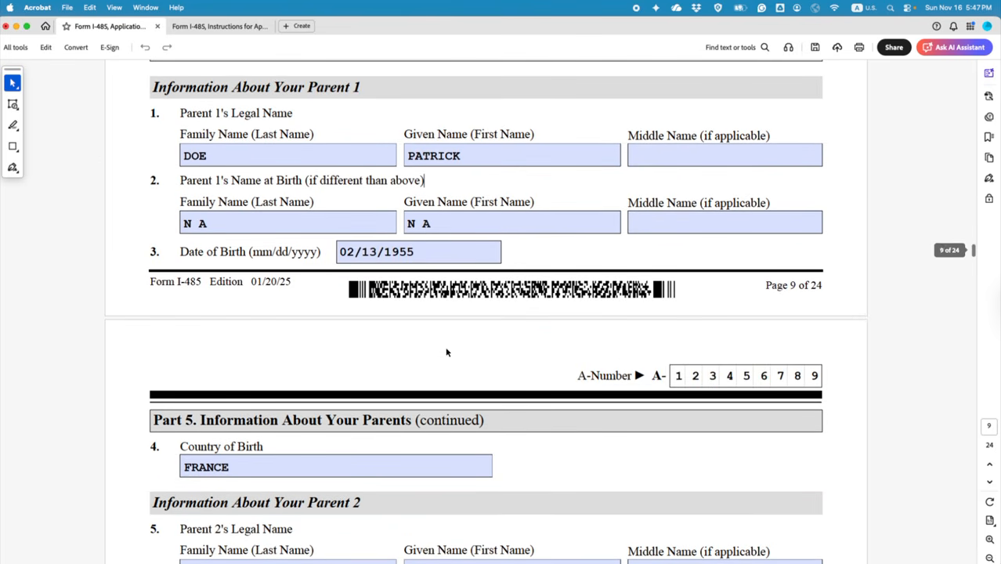
{"action": "scroll", "coordinate": [467, 345], "scroll_direction": "down", "scroll_amount": 3}
{"action": "scroll", "coordinate": [467, 346], "scroll_direction": "down", "scroll_amount": 3}
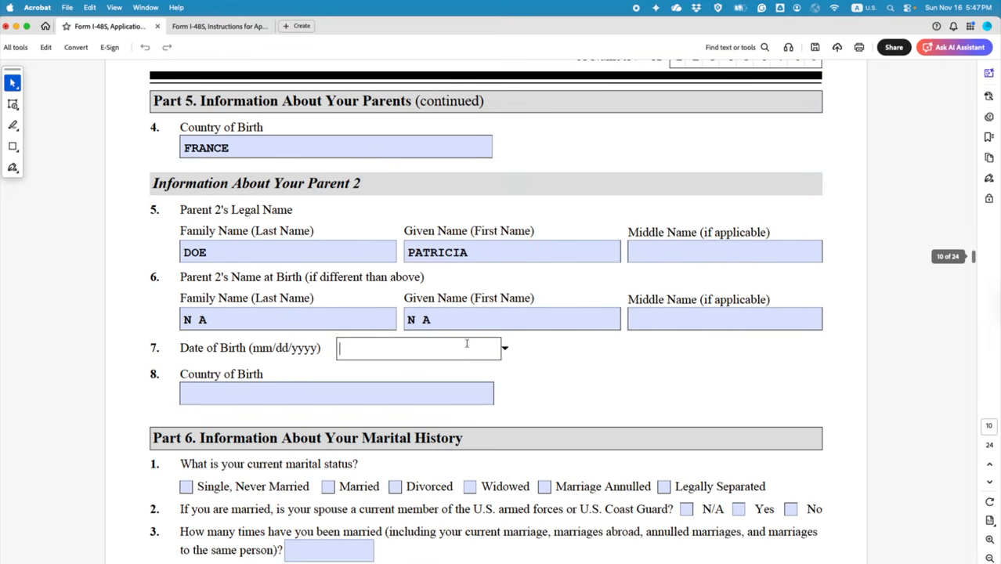
{"action": "type", "text": "04"}
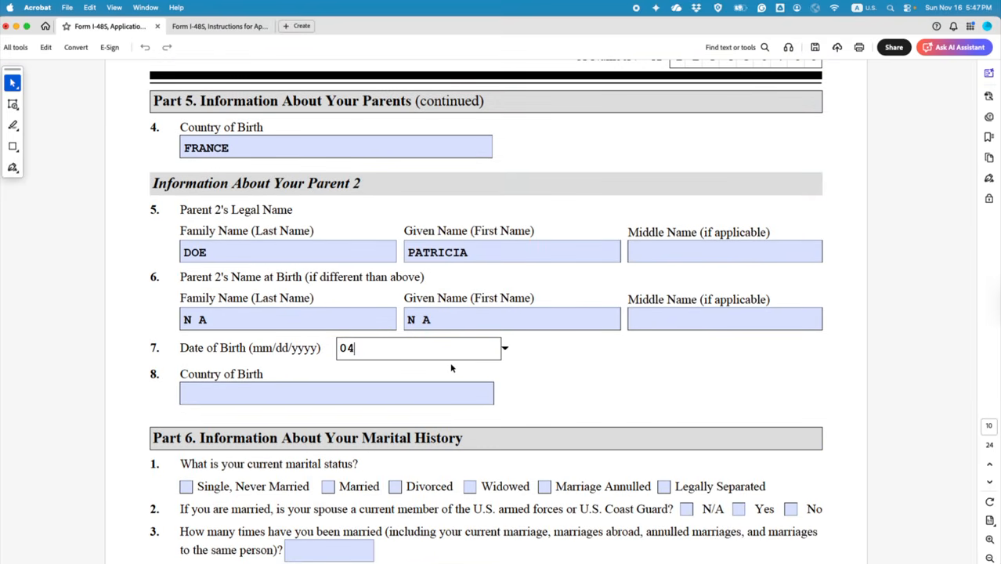
{"action": "type", "text": "/05/1955"}
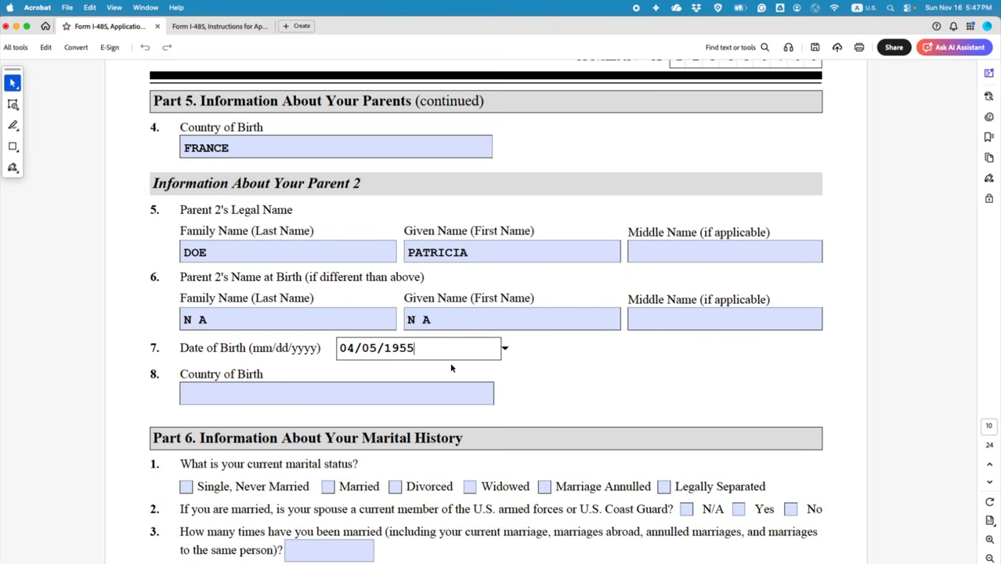
{"action": "left_click", "coordinate": [407, 386]}
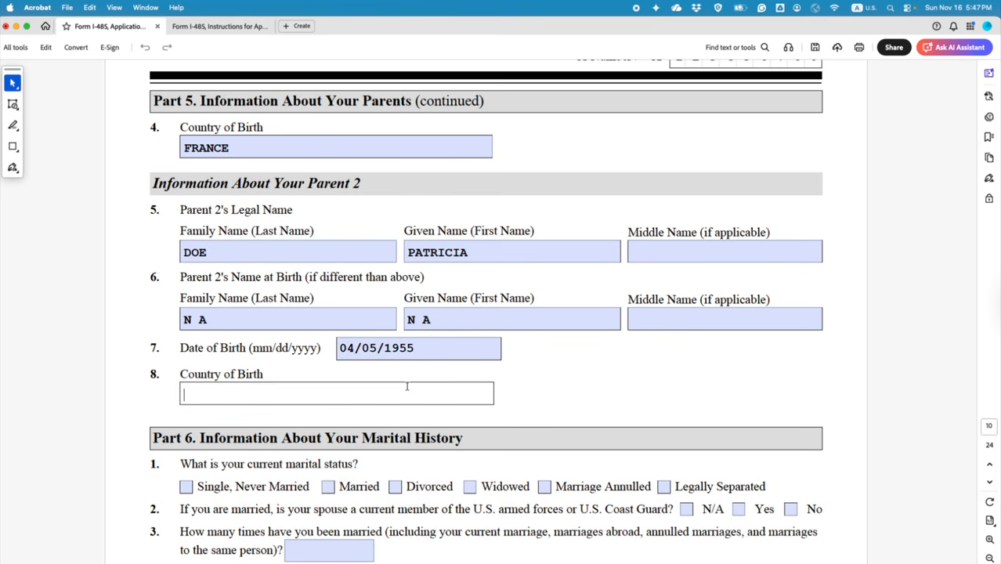
{"action": "type", "text": "FRANCE"}
{"action": "scroll", "coordinate": [360, 383], "scroll_direction": "down", "scroll_amount": 3}
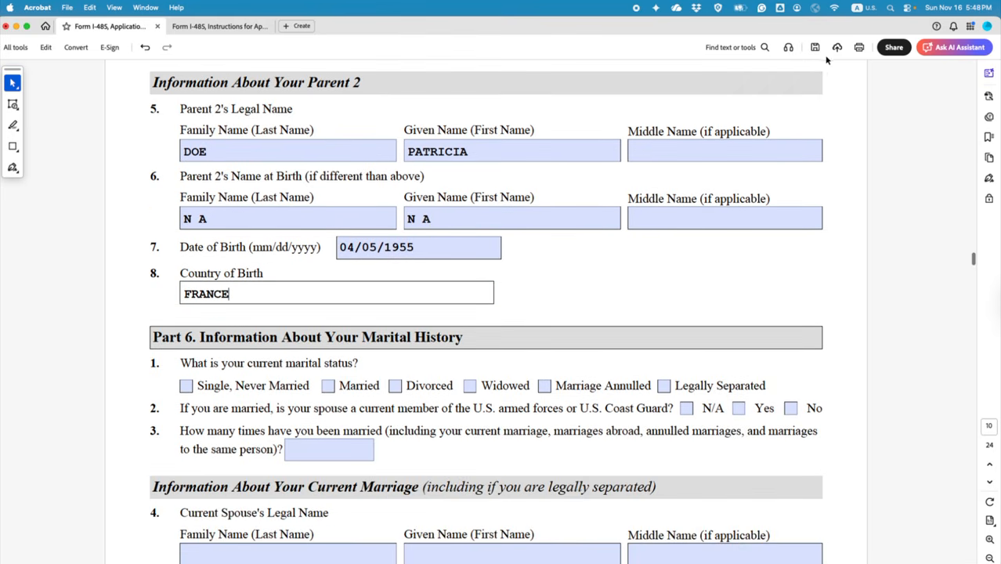
{"action": "left_click", "coordinate": [815, 47]}
Step: In Part 6, check Married, check No for the spouse armed-forces question, and enter 1 marriage
{"action": "scroll", "coordinate": [756, 280], "scroll_direction": "down", "scroll_amount": 6}
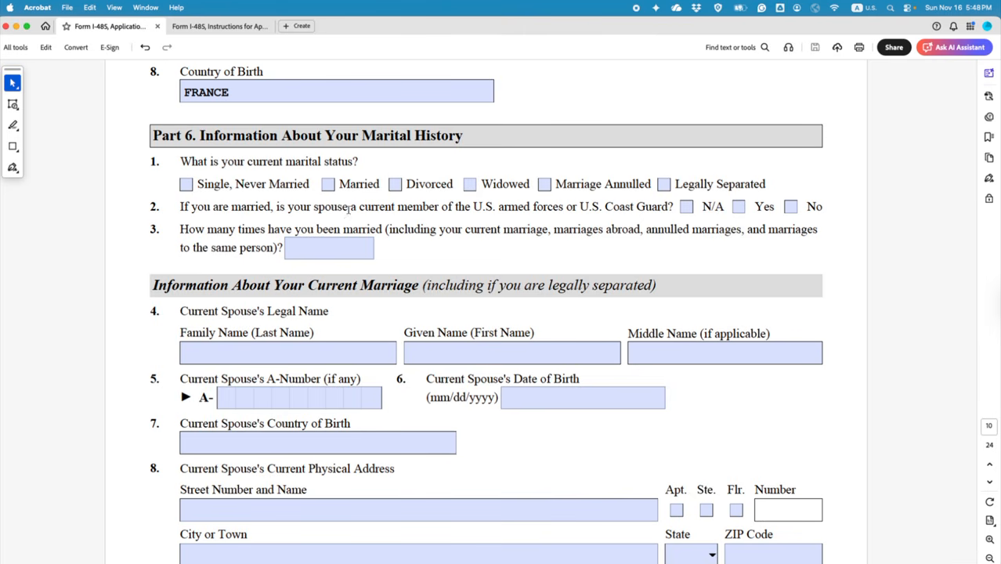
{"action": "left_click", "coordinate": [186, 184]}
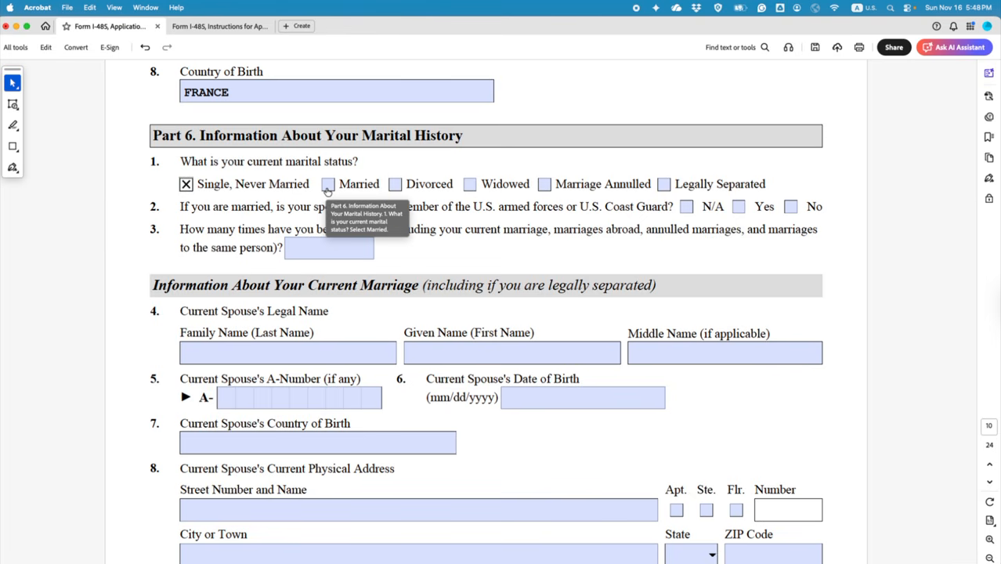
{"action": "left_click", "coordinate": [327, 185]}
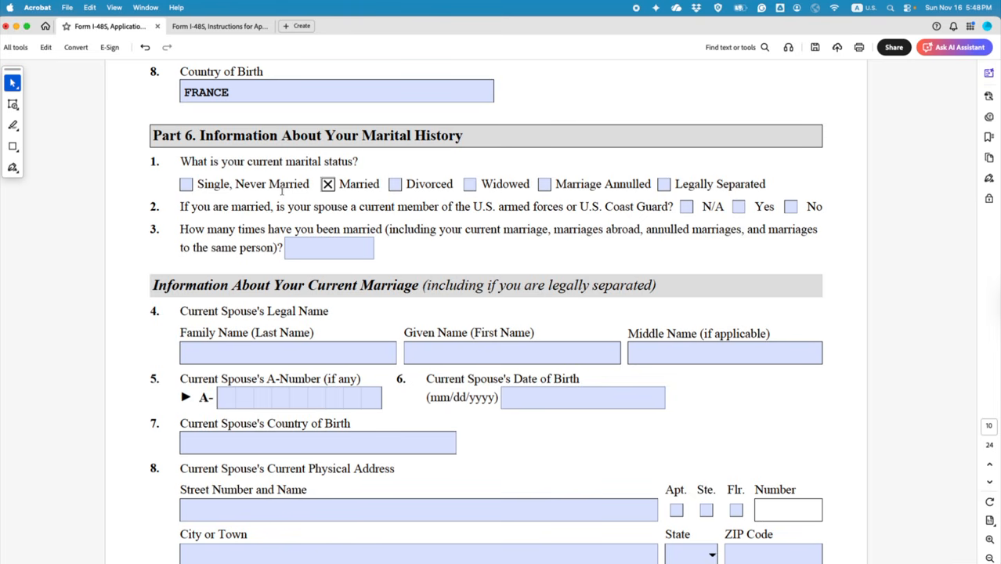
{"action": "left_click", "coordinate": [685, 208]}
{"action": "left_click", "coordinate": [790, 207]}
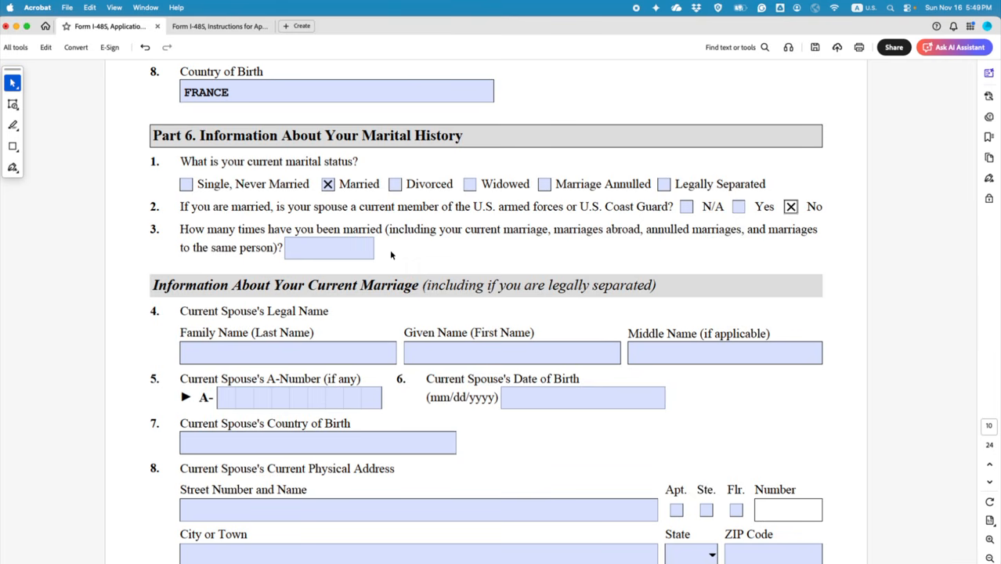
{"action": "left_click", "coordinate": [345, 250]}
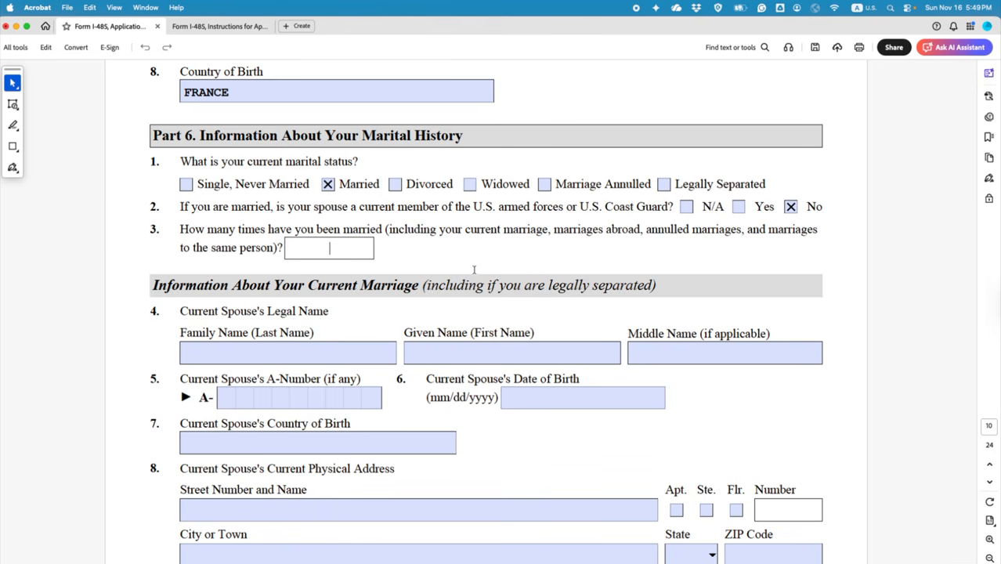
{"action": "type", "text": "1"}
{"action": "scroll", "coordinate": [410, 272], "scroll_direction": "down", "scroll_amount": 3}
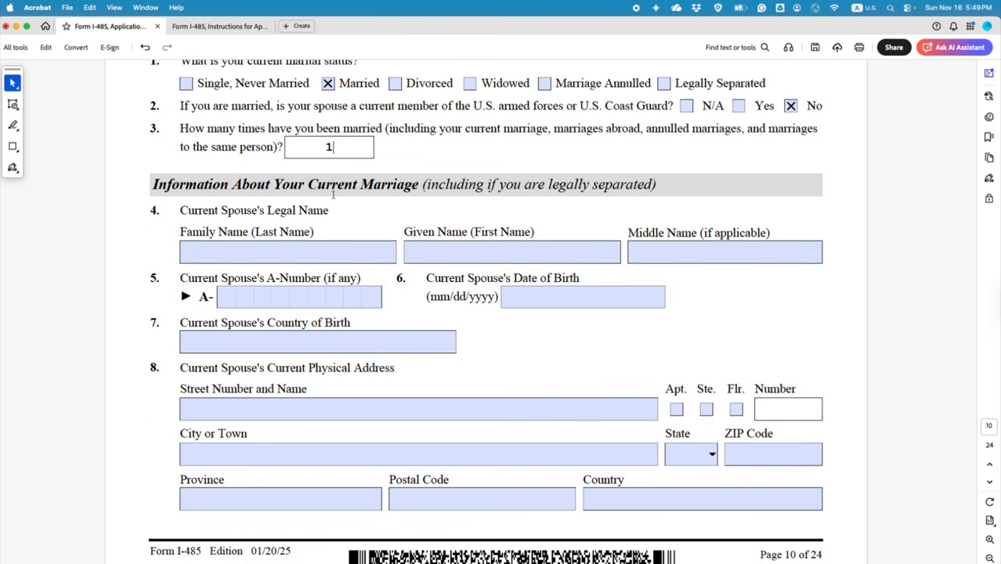
Step: Enter the current spouse's family name, given name and A-Number
{"action": "left_click", "coordinate": [322, 250]}
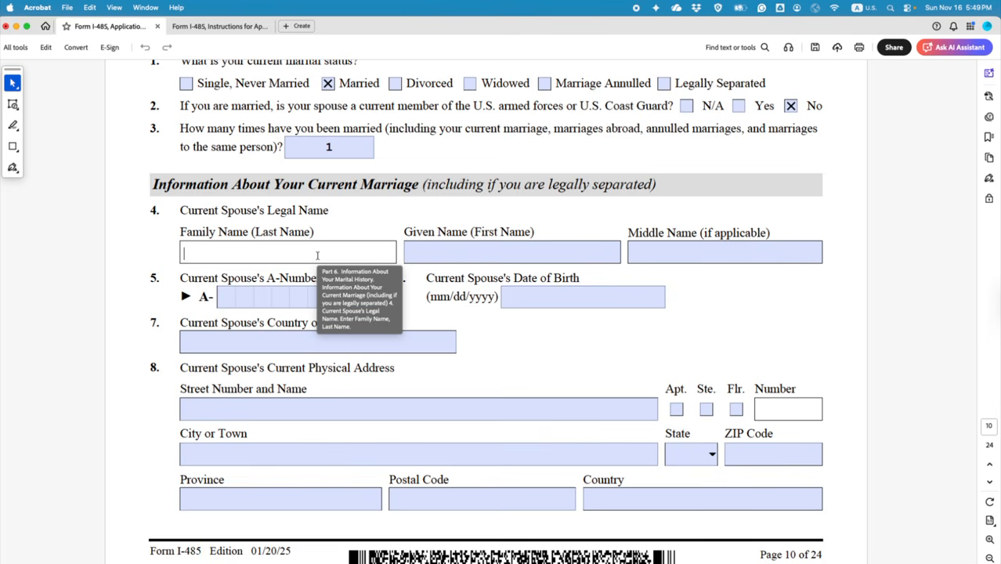
{"action": "type", "text": "DOE"}
{"action": "left_click", "coordinate": [472, 255]}
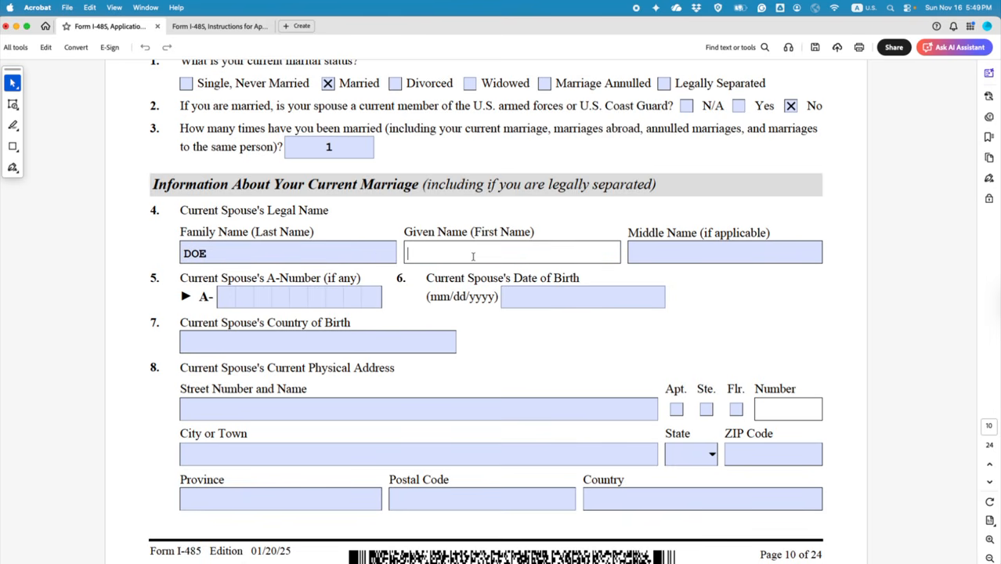
{"action": "type", "text": "JANE"}
{"action": "left_click", "coordinate": [231, 296]}
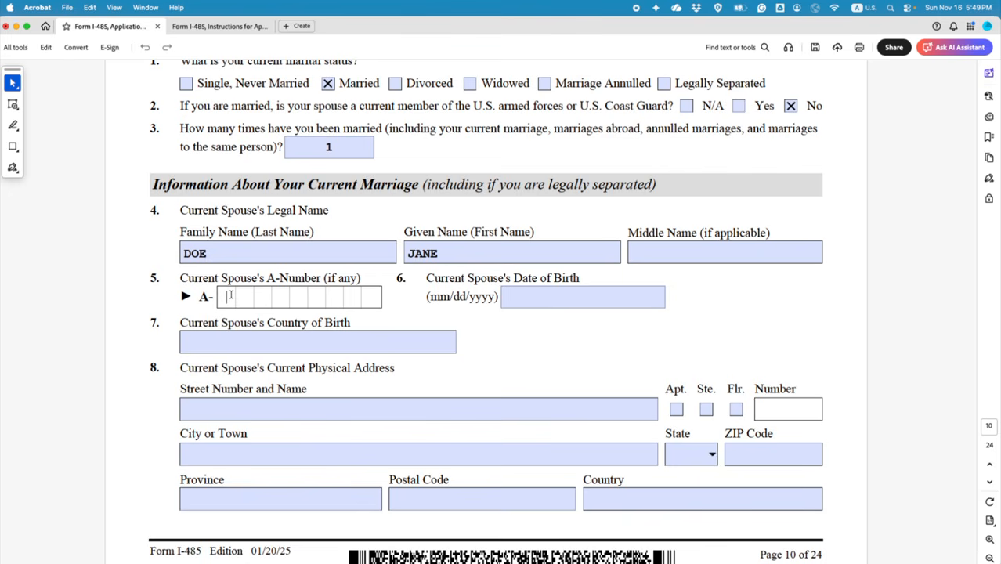
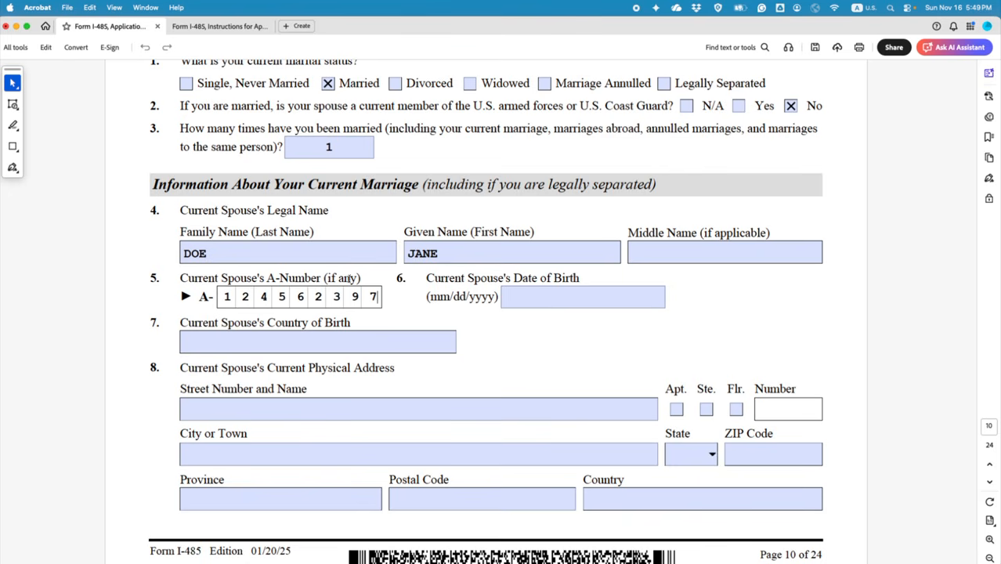
{"action": "left_click", "coordinate": [531, 293]}
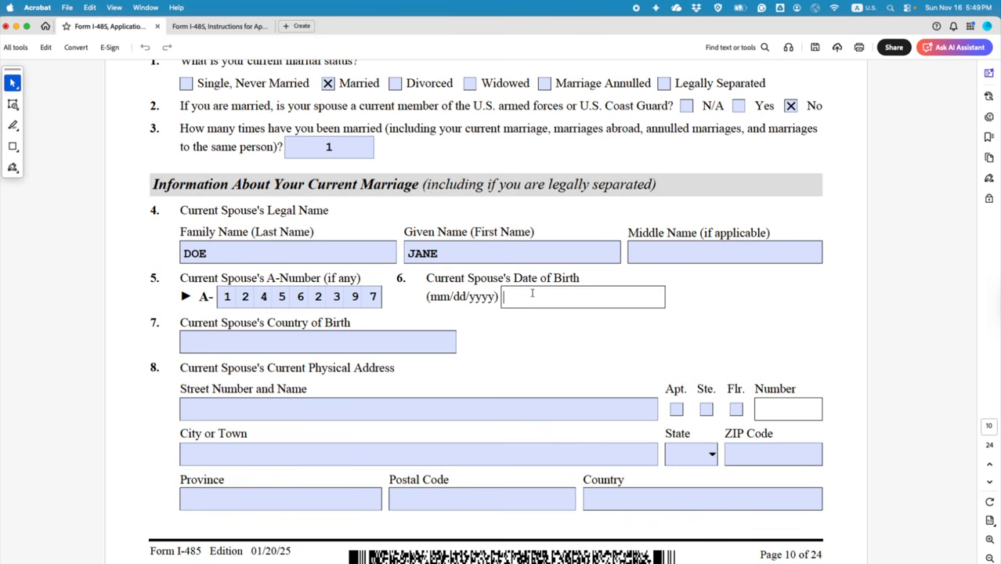
{"action": "type", "text": "03/05/1993"}
{"action": "scroll", "coordinate": [505, 353], "scroll_direction": "down", "scroll_amount": 2}
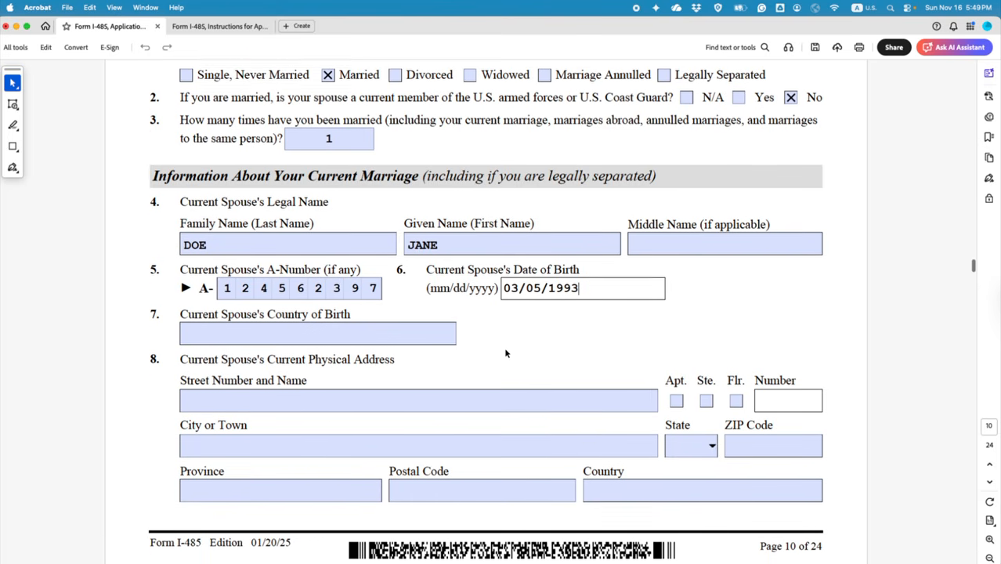
{"action": "left_click", "coordinate": [332, 323]}
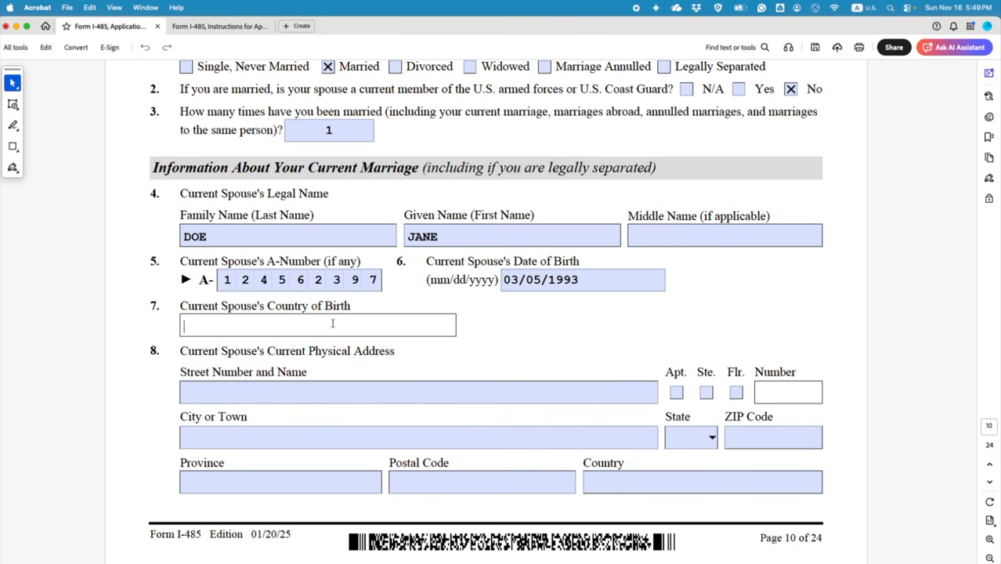
{"action": "type", "text": "FRANCE"}
{"action": "scroll", "coordinate": [350, 321], "scroll_direction": "down", "scroll_amount": 5}
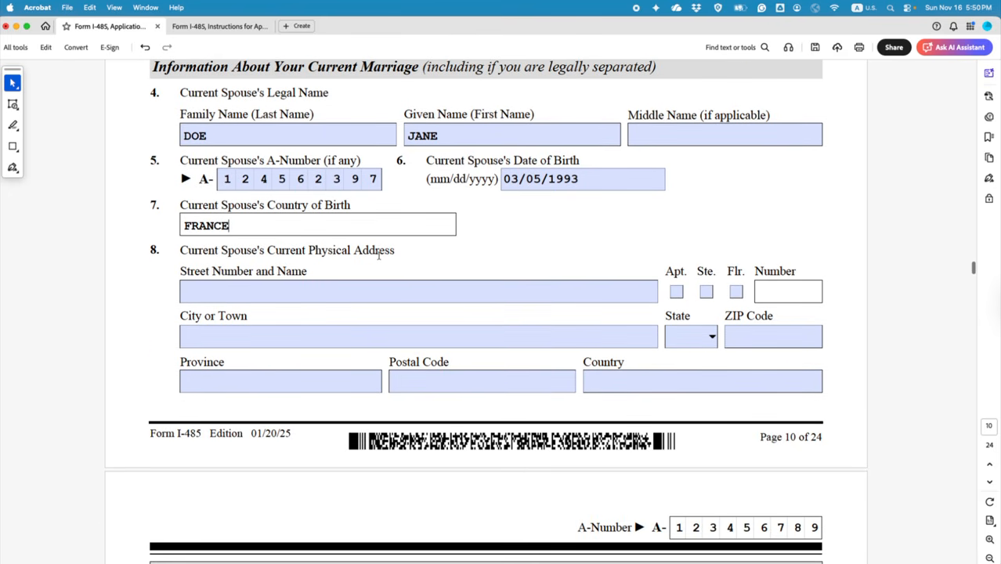
{"action": "left_click", "coordinate": [356, 293]}
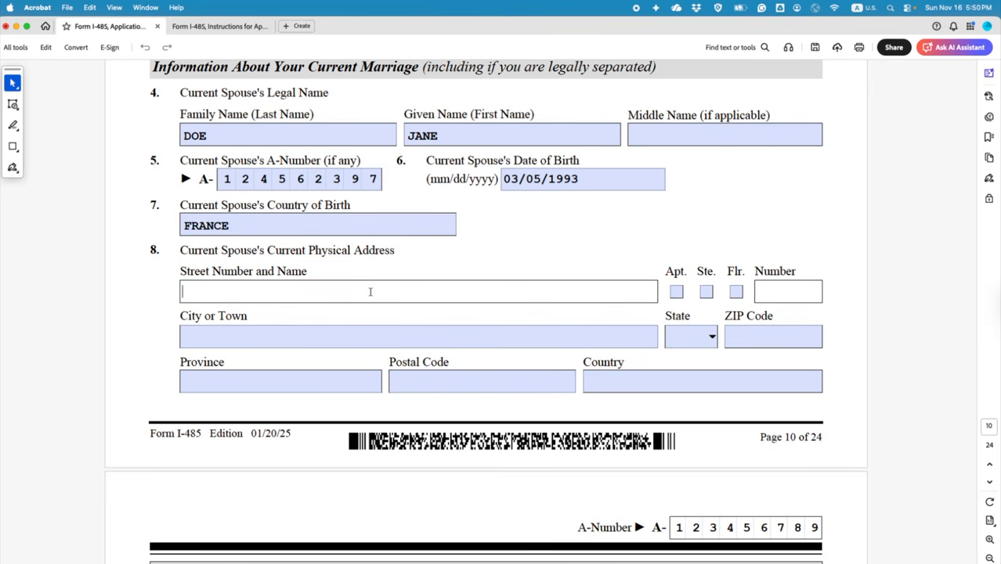
{"action": "scroll", "coordinate": [885, 421], "scroll_direction": "up", "scroll_amount": 3}
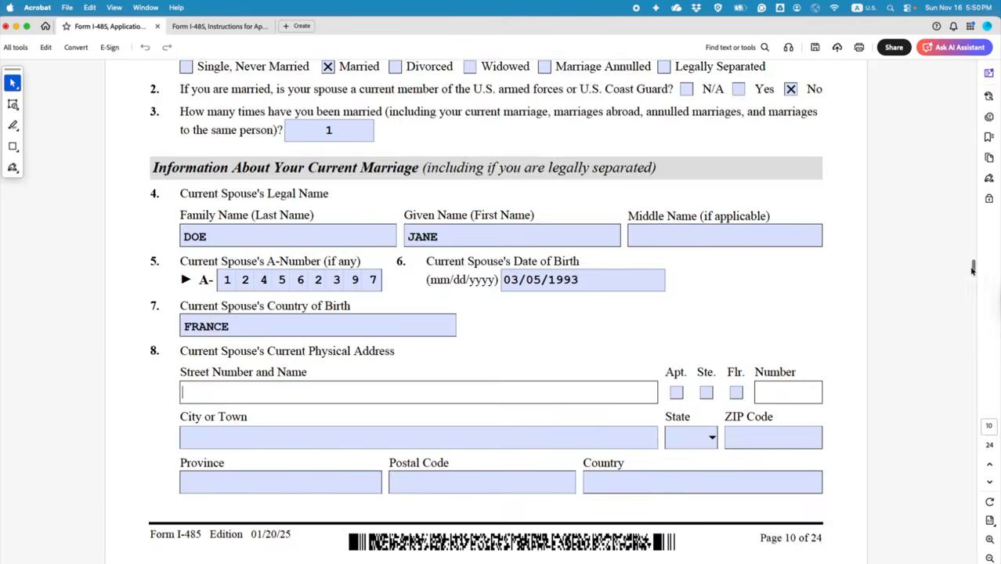
Step: Paste 123 WASHINGTON STREET from page 3 into the spouse's street field and mark Apt 222
{"action": "left_click_drag", "start_coordinate": [974, 268], "coordinate": [987, 121]}
{"action": "left_click_drag", "start_coordinate": [183, 291], "coordinate": [352, 292]}
{"action": "key", "text": "super+c"}
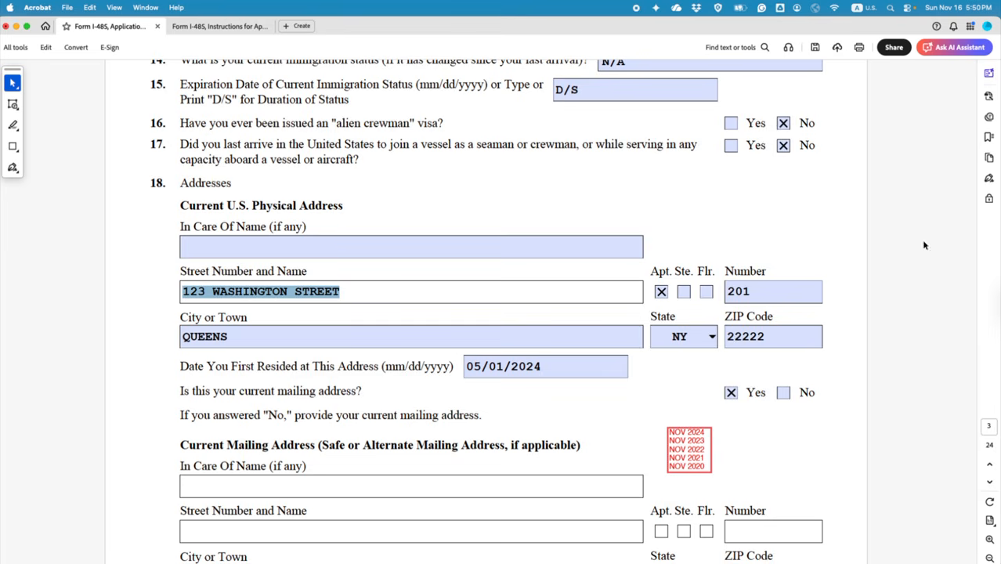
{"action": "scroll", "coordinate": [923, 307], "scroll_direction": "down", "scroll_amount": 5}
{"action": "left_click_drag", "start_coordinate": [973, 129], "coordinate": [979, 271]}
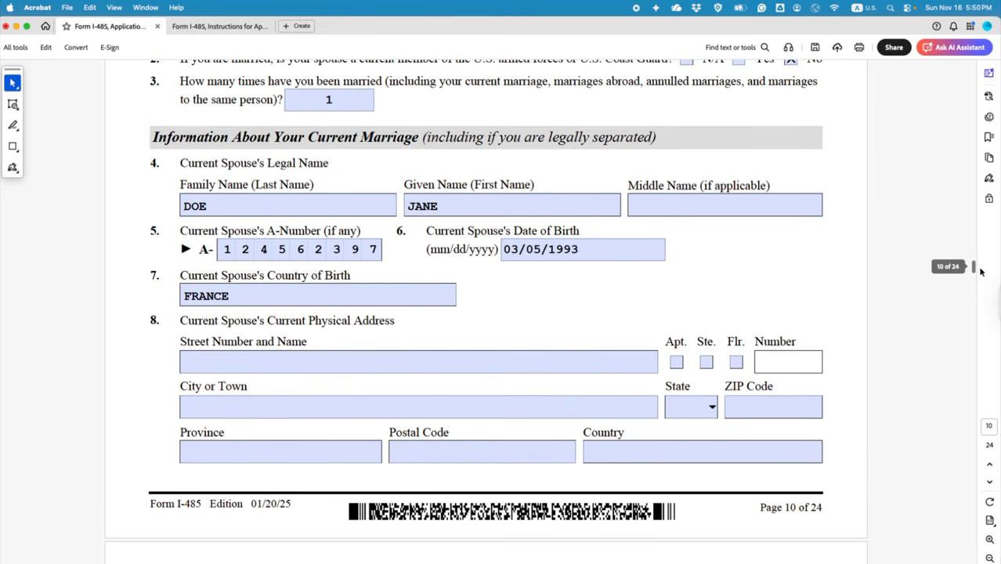
{"action": "left_click", "coordinate": [337, 362]}
{"action": "key", "text": "super+v"}
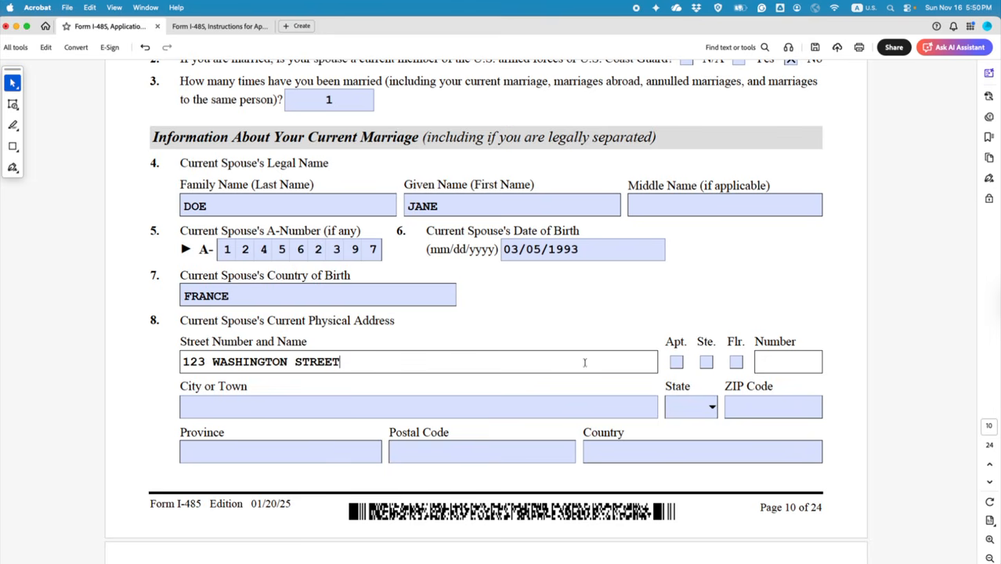
{"action": "left_click", "coordinate": [676, 362]}
{"action": "left_click", "coordinate": [764, 360]}
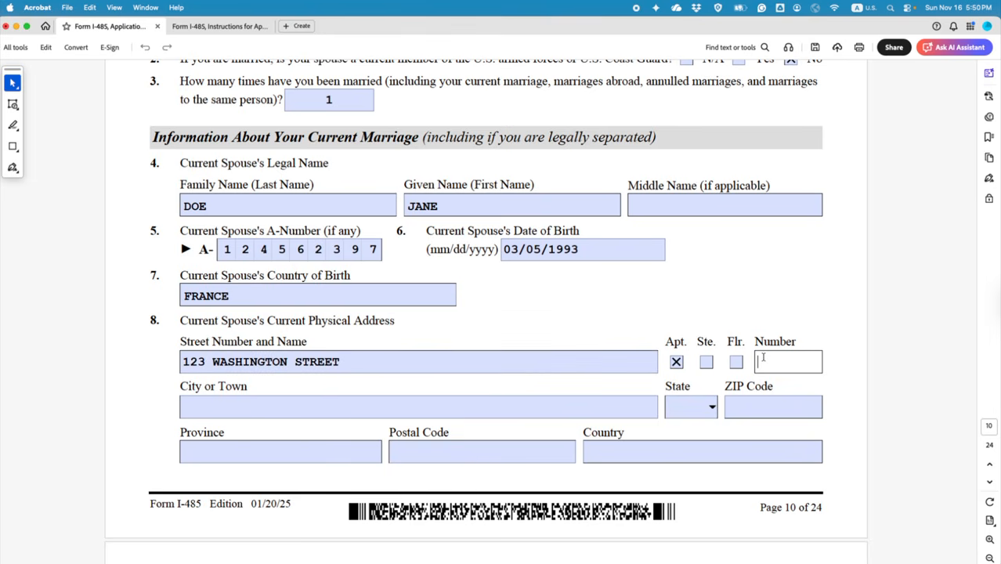
{"action": "type", "text": "222"}
Step: Enter QUEENS as the spouse's city or town
{"action": "left_click", "coordinate": [315, 407]}
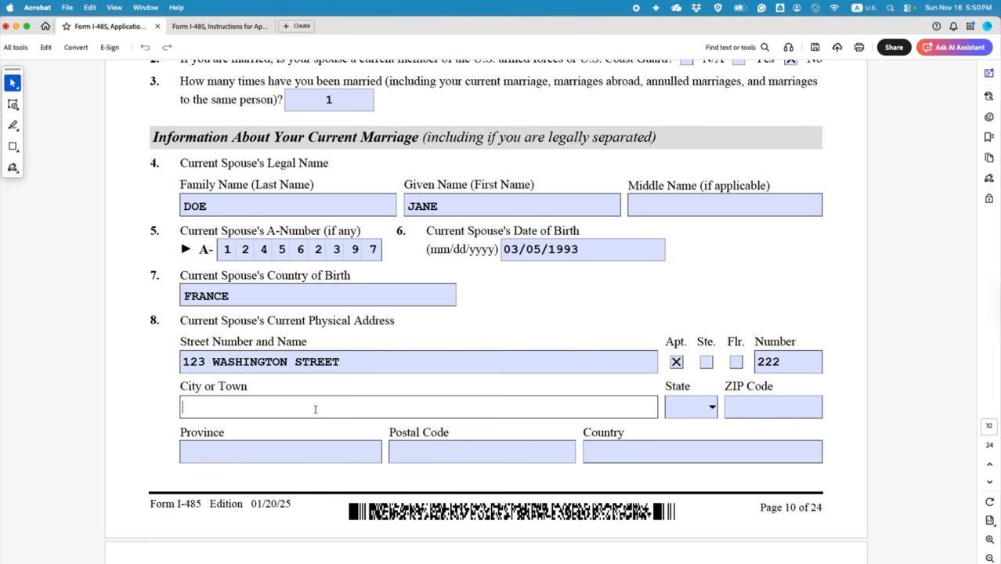
{"action": "scroll", "coordinate": [964, 313], "scroll_direction": "up", "scroll_amount": 2}
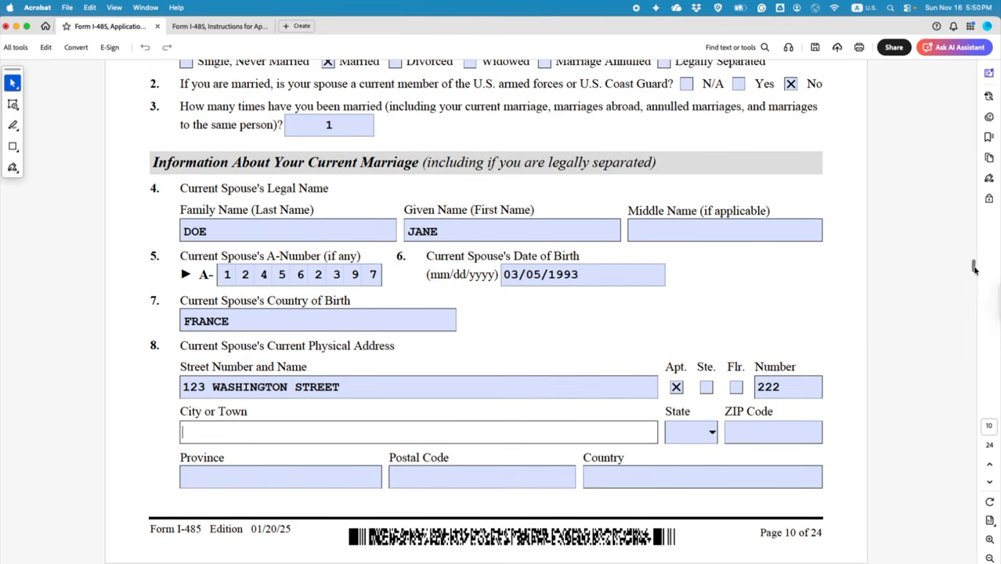
{"action": "left_click_drag", "start_coordinate": [974, 268], "coordinate": [957, 123]}
{"action": "scroll", "coordinate": [959, 137], "scroll_direction": "down", "scroll_amount": 2}
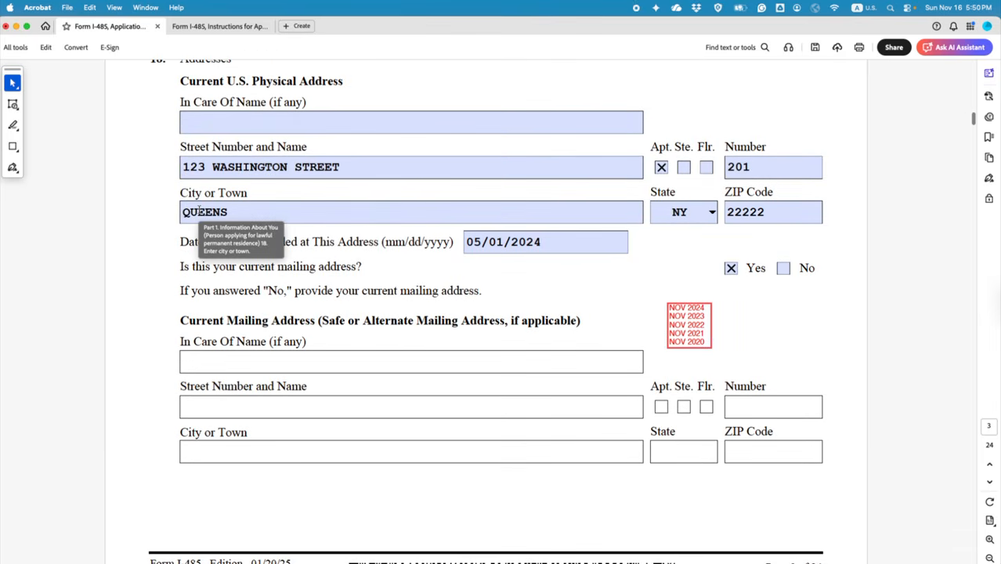
{"action": "left_click_drag", "start_coordinate": [975, 114], "coordinate": [985, 288]}
{"action": "scroll", "coordinate": [767, 361], "scroll_direction": "up", "scroll_amount": 10}
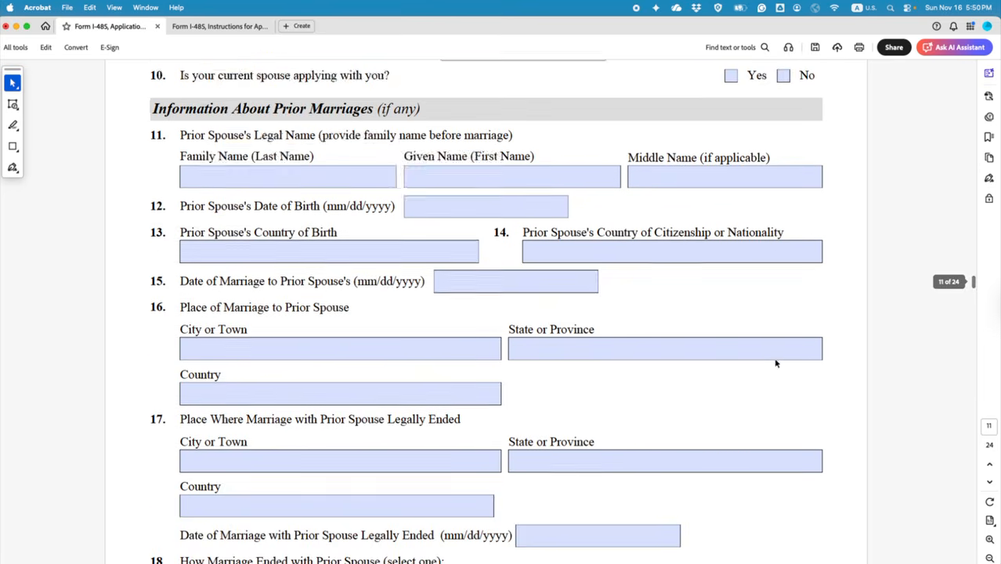
{"action": "scroll", "coordinate": [441, 421], "scroll_direction": "up", "scroll_amount": 3}
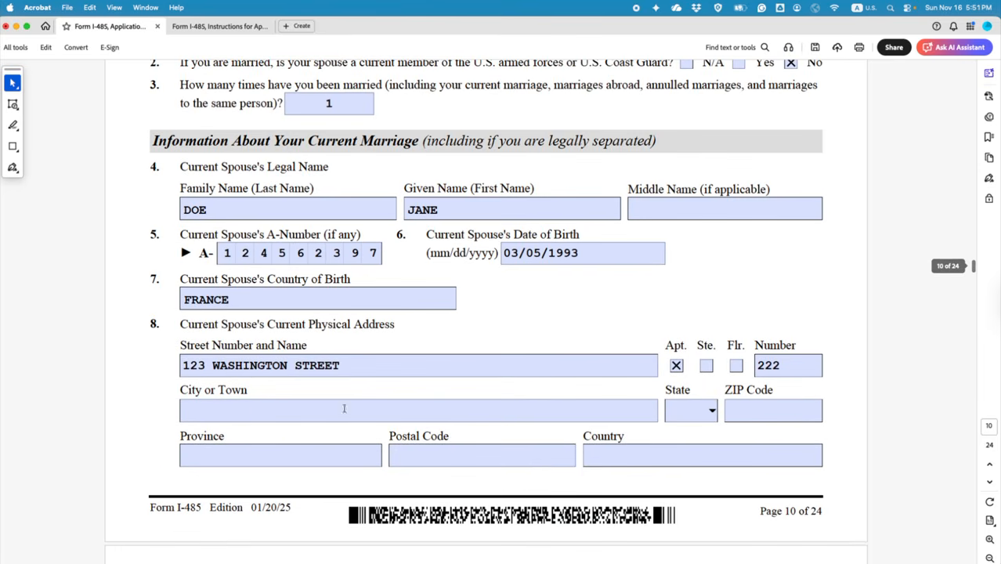
{"action": "left_click", "coordinate": [245, 412]}
{"action": "type", "text": "QUEENS"}
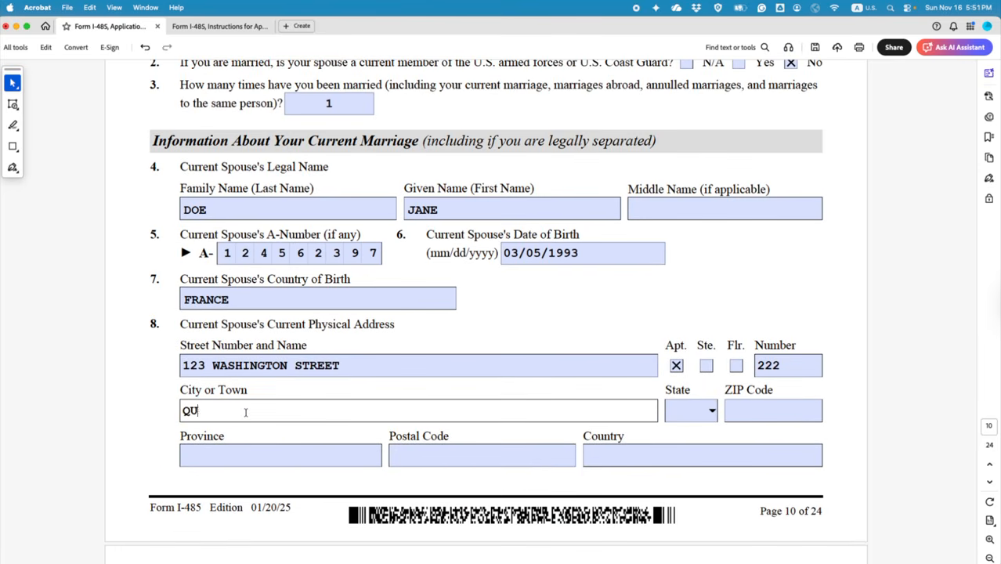
Step: Choose NY as the spouse's state and enter ZIP Code 22222
{"action": "left_click", "coordinate": [710, 409]}
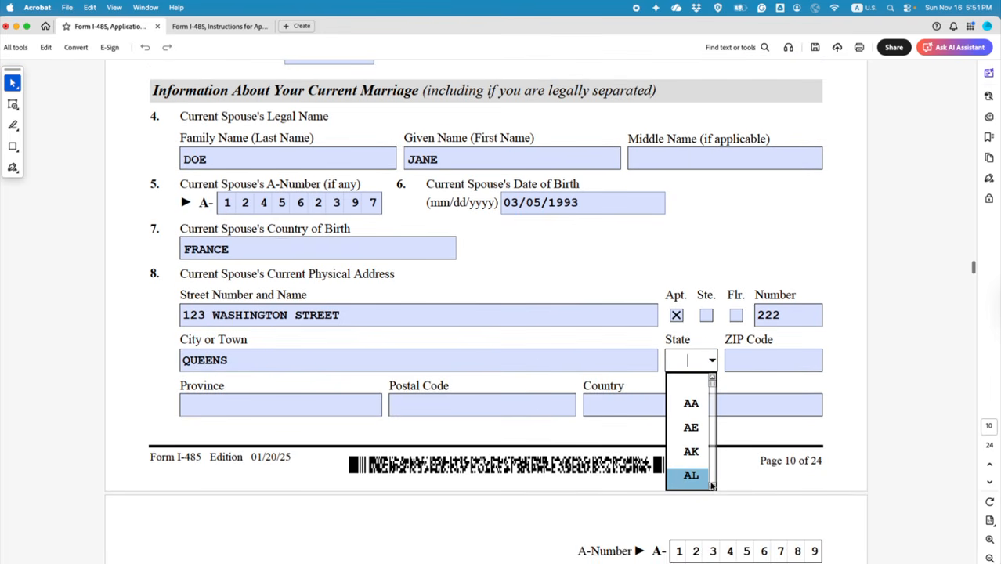
{"action": "left_click", "coordinate": [712, 486]}
{"action": "left_click", "coordinate": [712, 487]}
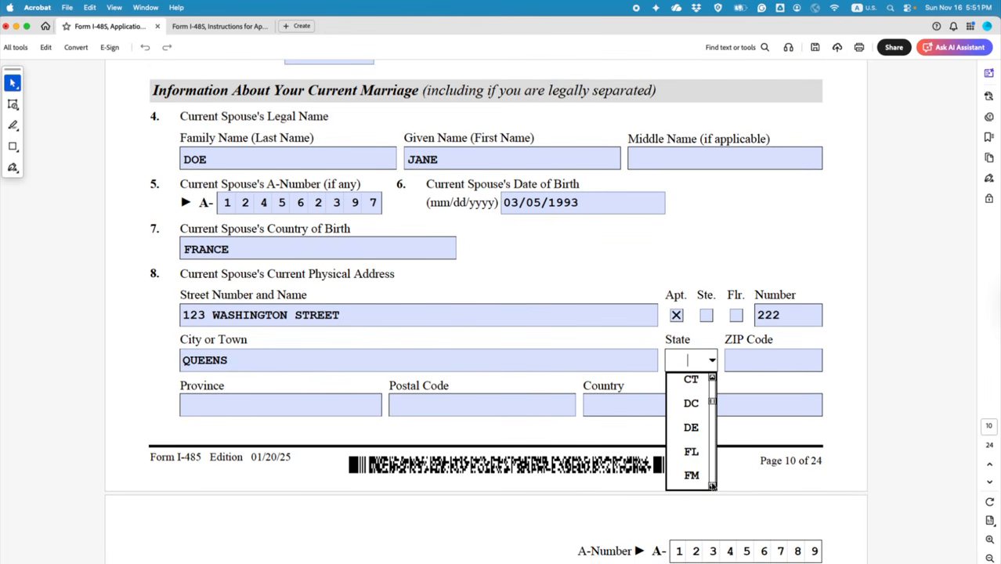
{"action": "left_click", "coordinate": [712, 486]}
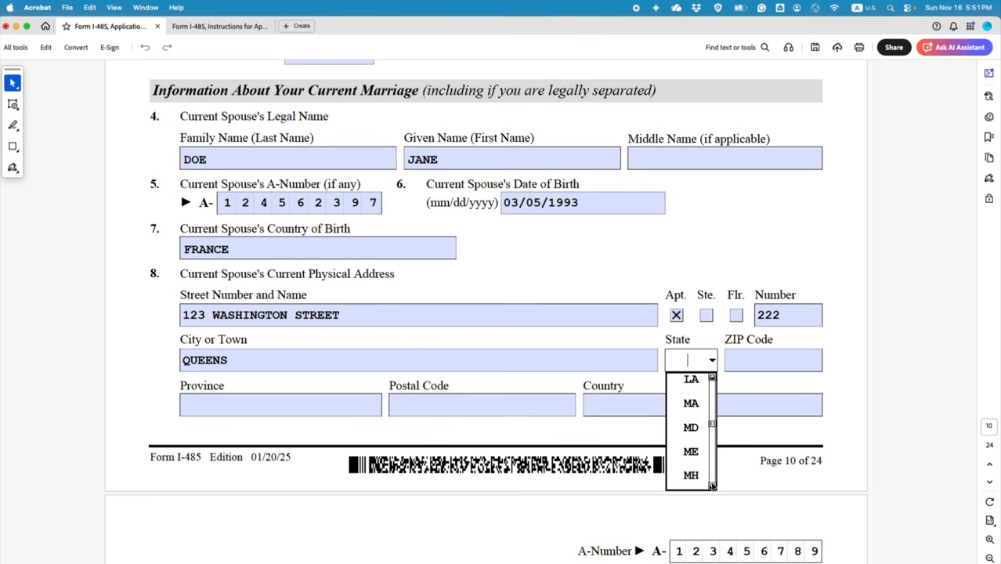
{"action": "left_click", "coordinate": [712, 485]}
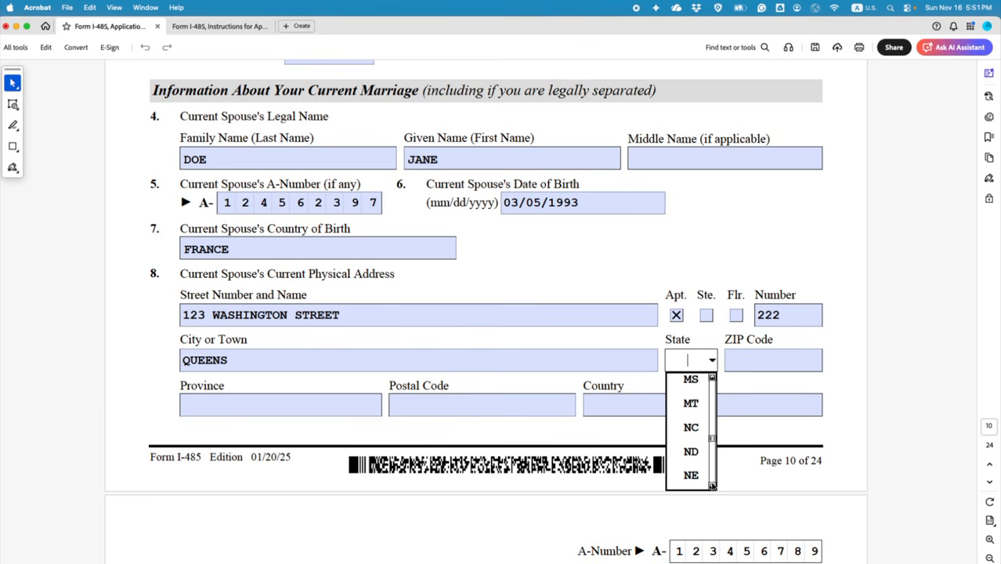
{"action": "left_click", "coordinate": [712, 486]}
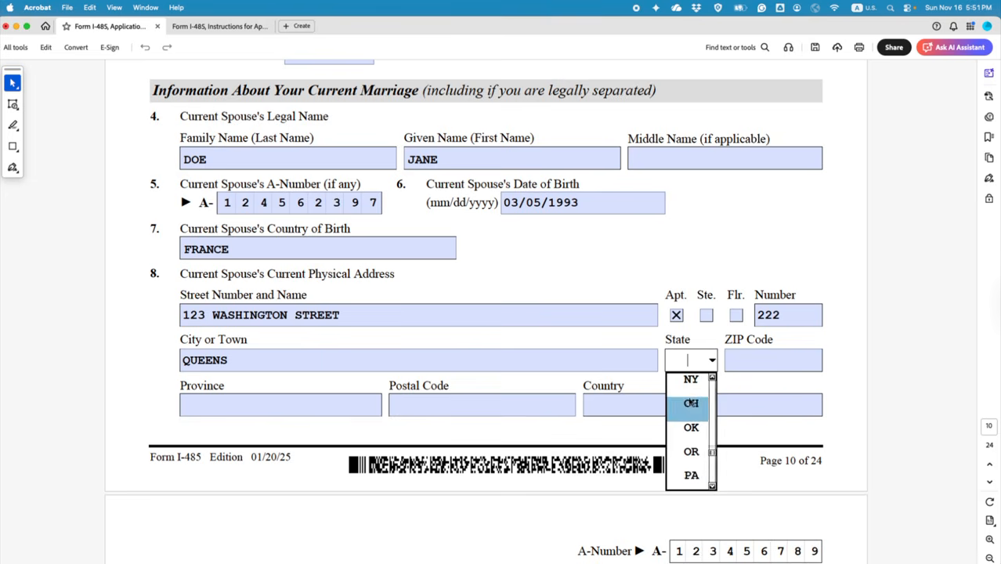
{"action": "left_click", "coordinate": [690, 381]}
{"action": "left_click", "coordinate": [749, 356]}
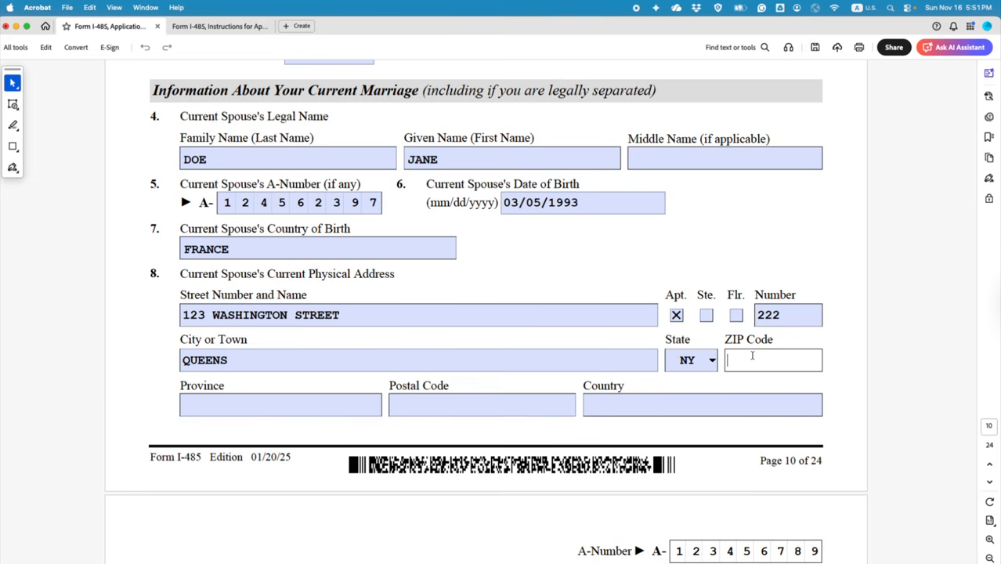
{"action": "type", "text": "22222"}
{"action": "scroll", "coordinate": [596, 470], "scroll_direction": "down", "scroll_amount": 3}
{"action": "left_click", "coordinate": [625, 346]}
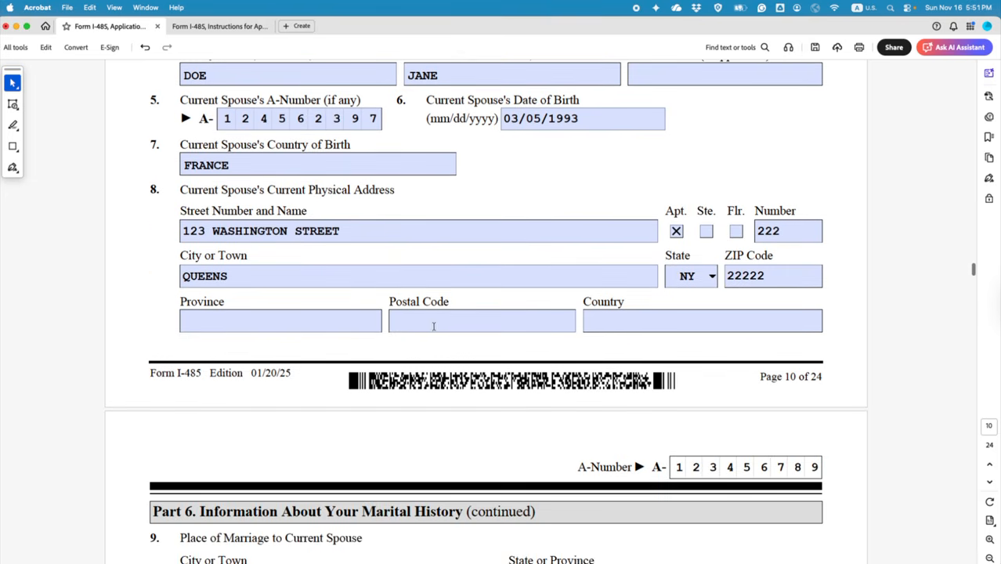
{"action": "left_click", "coordinate": [593, 325]}
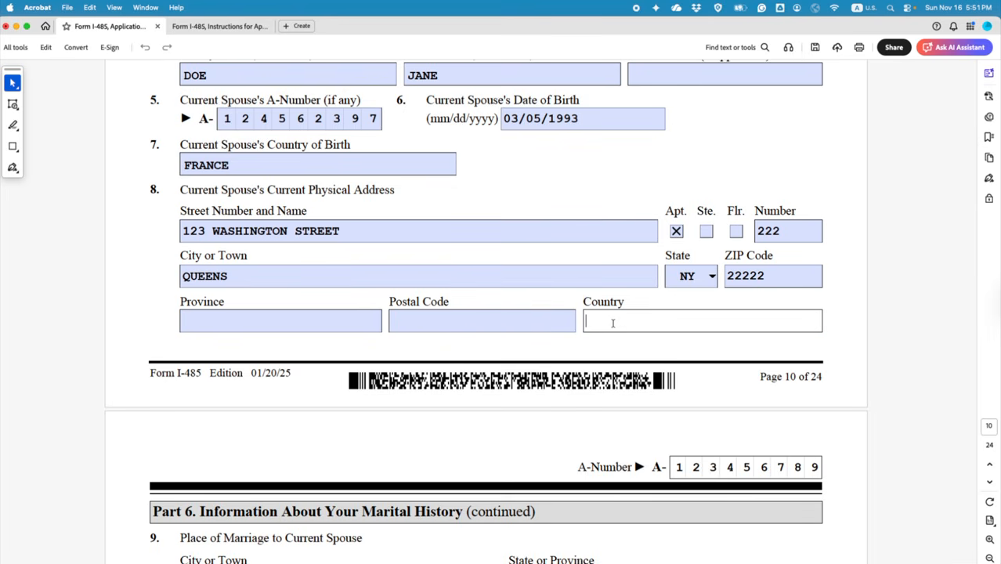
Step: Enter USA as the spouse's country and VANCOUVER, BRITISH COLUMBIA, CANADA as the place of marriage
{"action": "type", "text": "USA"}
{"action": "left_click", "coordinate": [502, 352]}
{"action": "scroll", "coordinate": [485, 349], "scroll_direction": "down", "scroll_amount": 10}
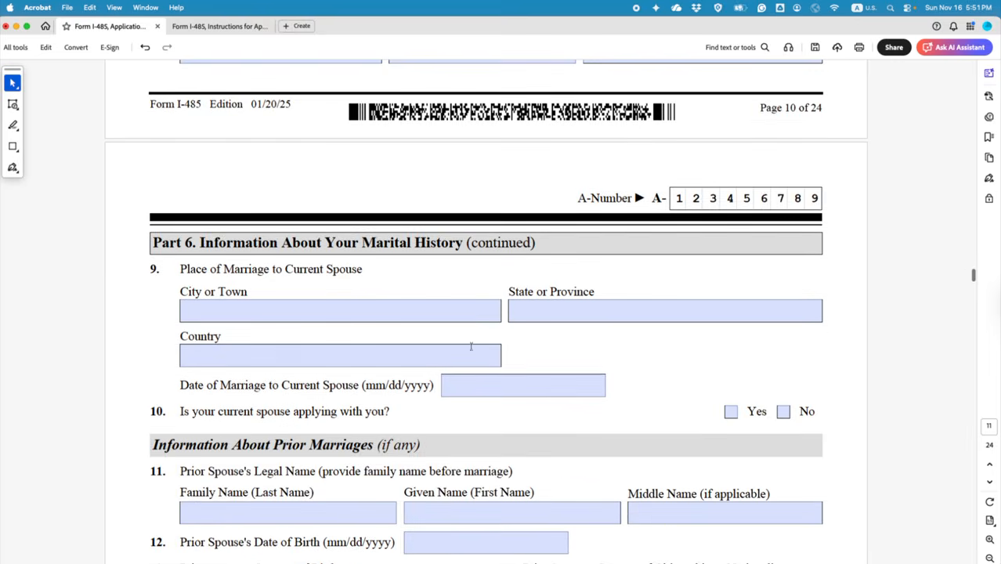
{"action": "scroll", "coordinate": [396, 339], "scroll_direction": "down", "scroll_amount": 1}
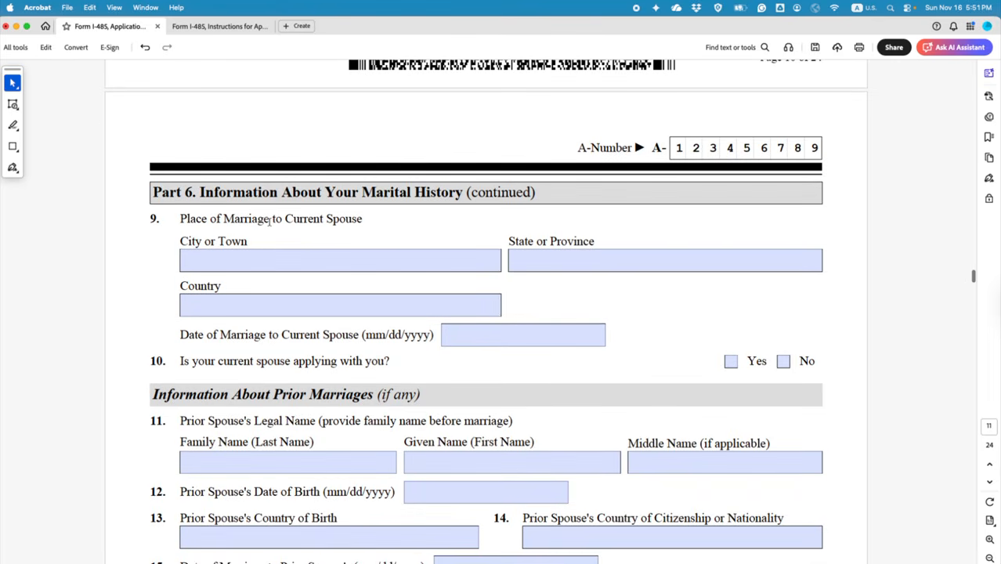
{"action": "left_click", "coordinate": [281, 261]}
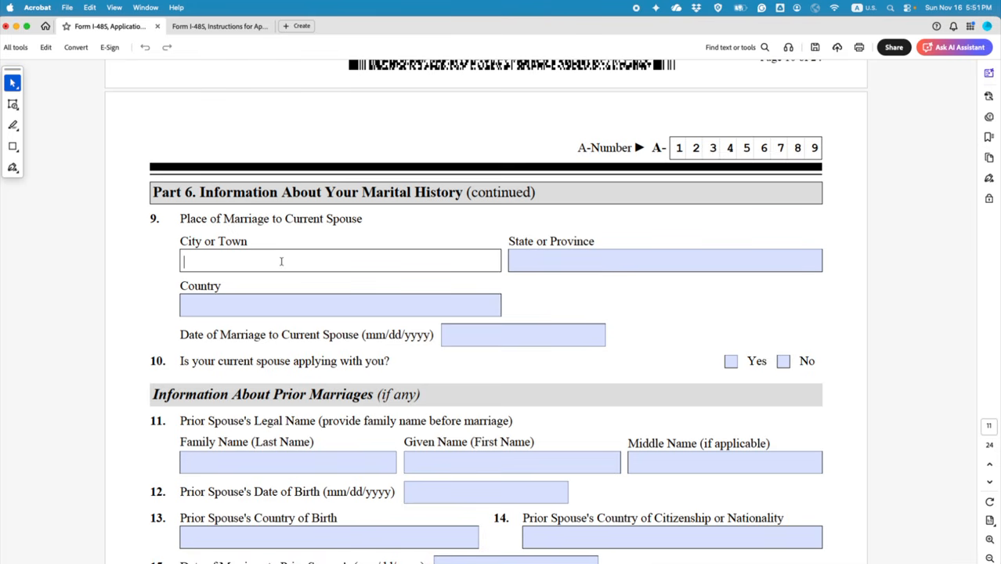
{"action": "type", "text": "VANCOUVER"}
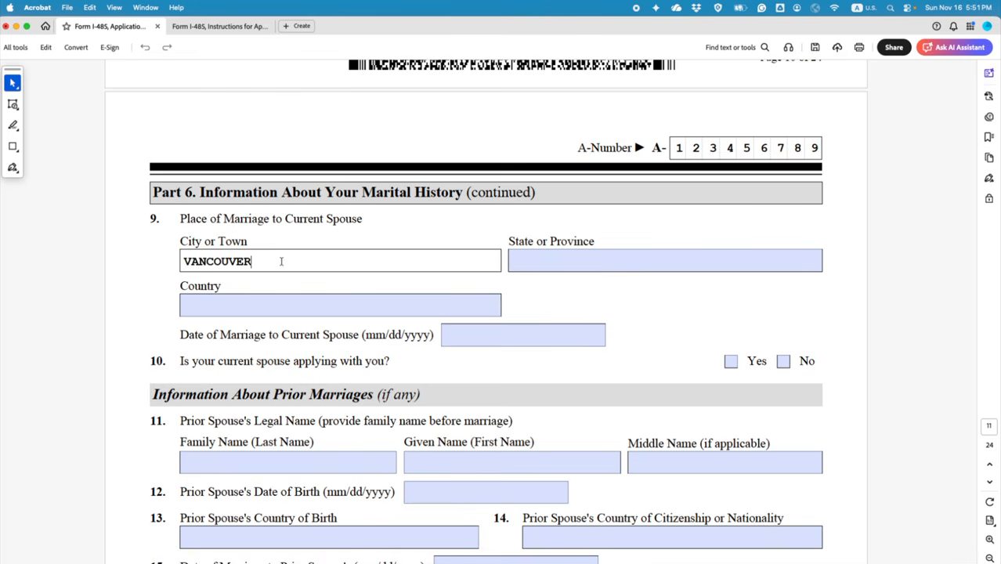
{"action": "left_click", "coordinate": [552, 262]}
{"action": "type", "text": "BRITIS"}
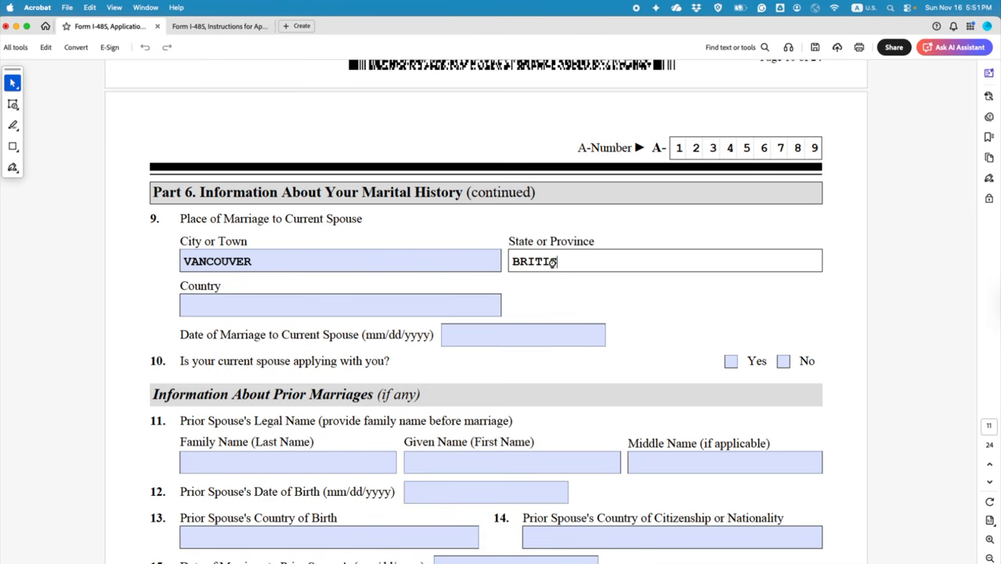
{"action": "type", "text": "H COLUMBIA"}
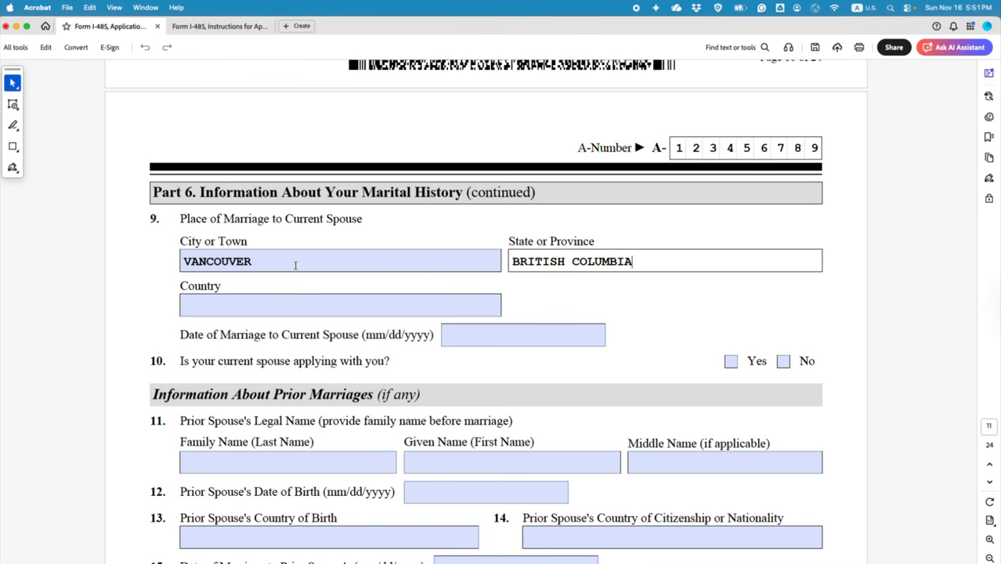
{"action": "left_click", "coordinate": [272, 302]}
{"action": "type", "text": "CANADA"}
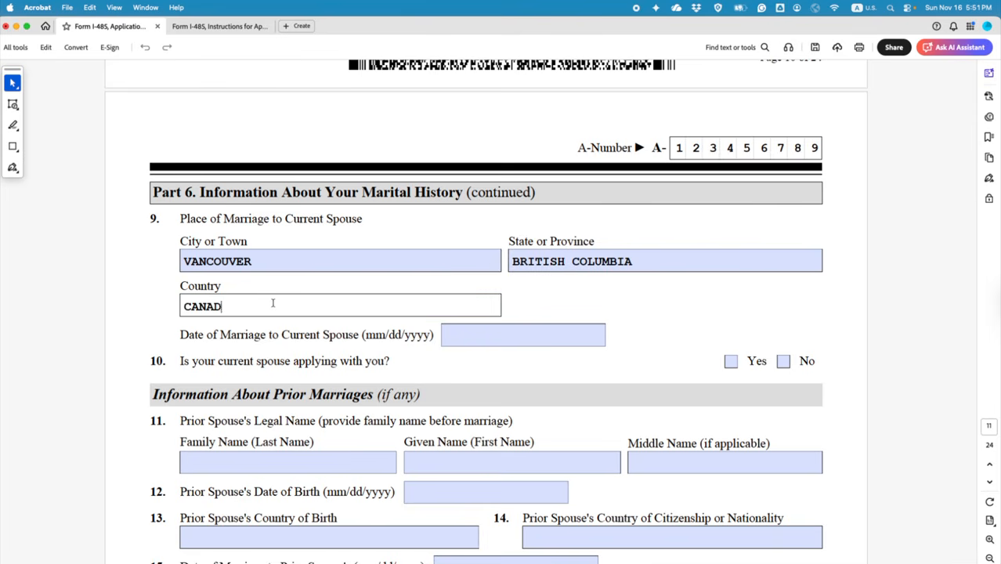
Step: Enter 05/03/2015 as the date of marriage and tick Yes for question 10
{"action": "left_click", "coordinate": [453, 335]}
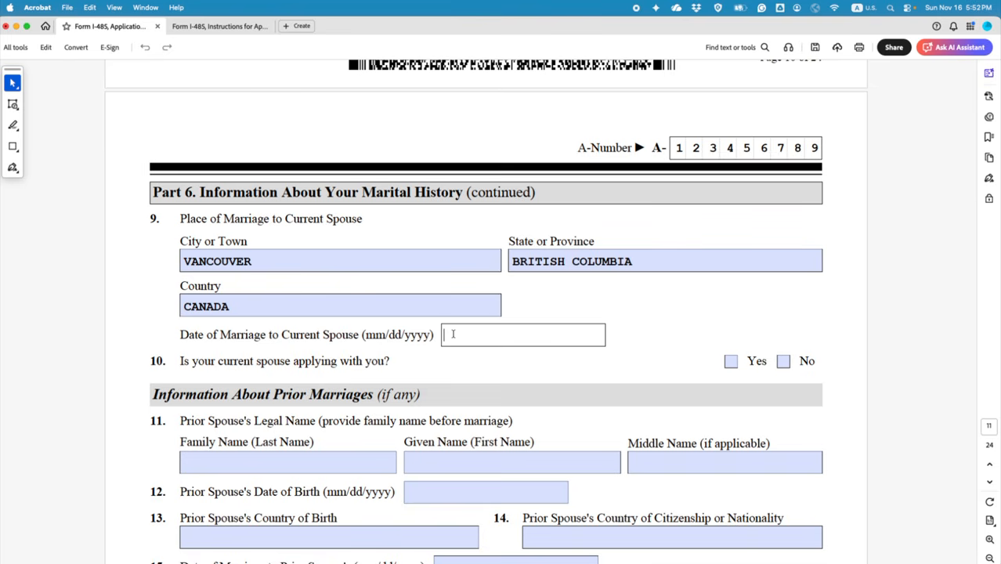
{"action": "type", "text": "05/03/2015"}
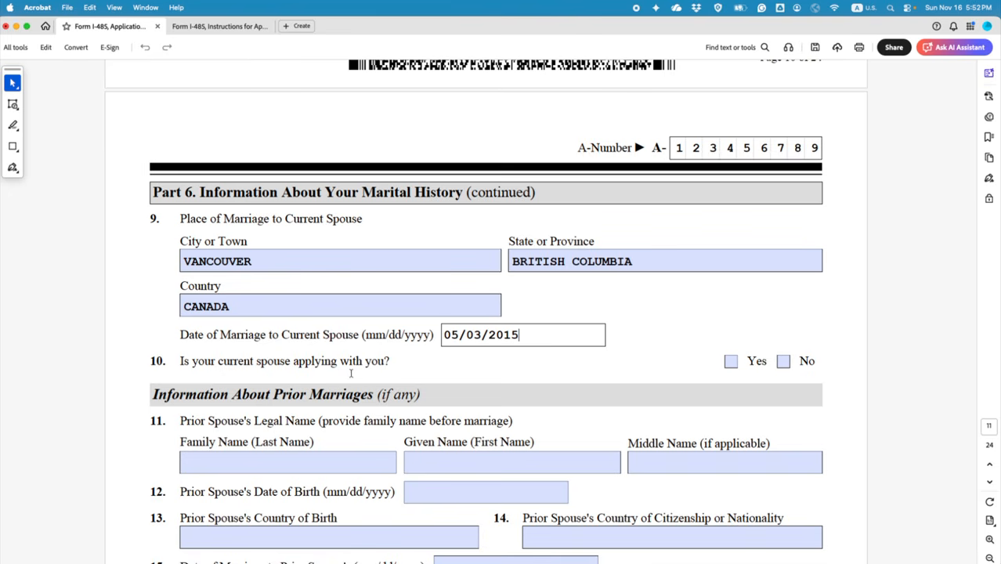
{"action": "left_click", "coordinate": [405, 363]}
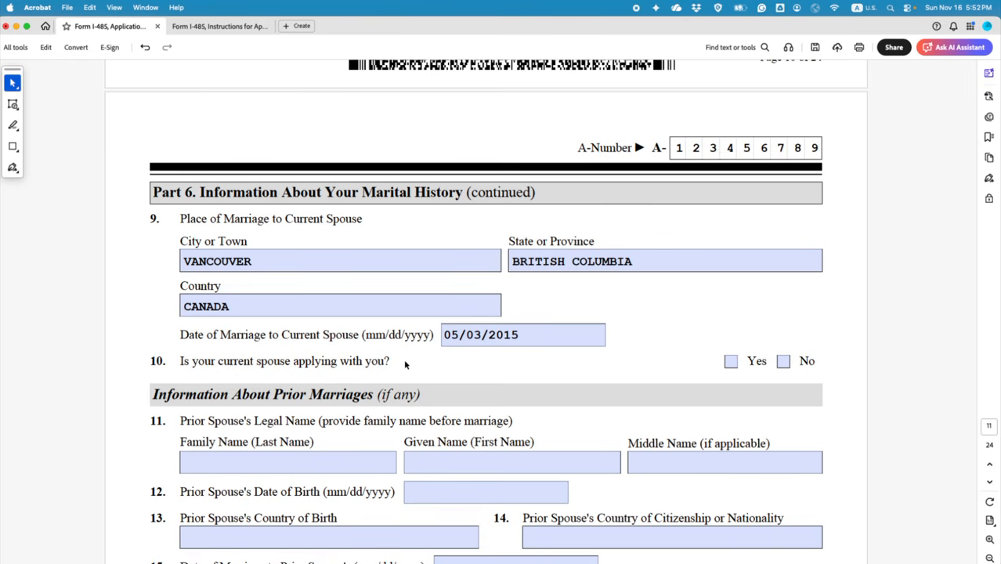
{"action": "left_click", "coordinate": [731, 361]}
Step: Enter N A as the prior spouse's family name and given name, dismissing the letters-only alert
{"action": "scroll", "coordinate": [587, 384], "scroll_direction": "down", "scroll_amount": 1}
{"action": "scroll", "coordinate": [337, 317], "scroll_direction": "up", "scroll_amount": 5}
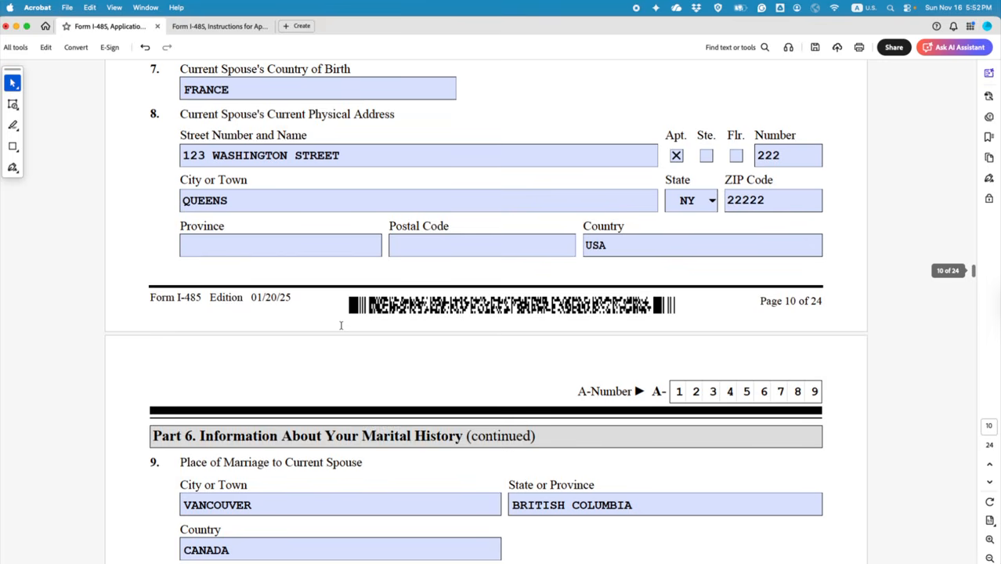
{"action": "scroll", "coordinate": [350, 356], "scroll_direction": "down", "scroll_amount": 2}
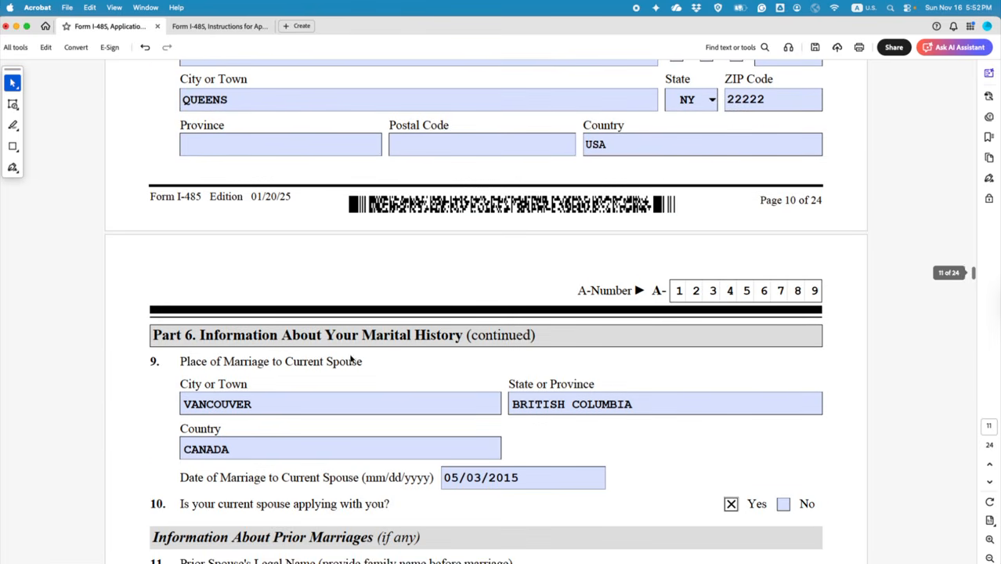
{"action": "scroll", "coordinate": [611, 462], "scroll_direction": "down", "scroll_amount": 2}
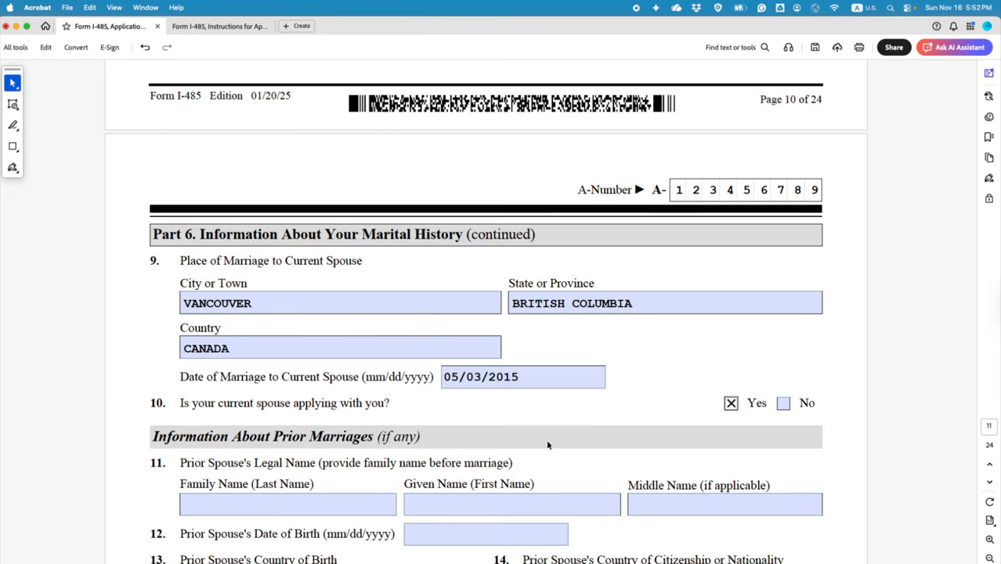
{"action": "scroll", "coordinate": [548, 442], "scroll_direction": "down", "scroll_amount": 3}
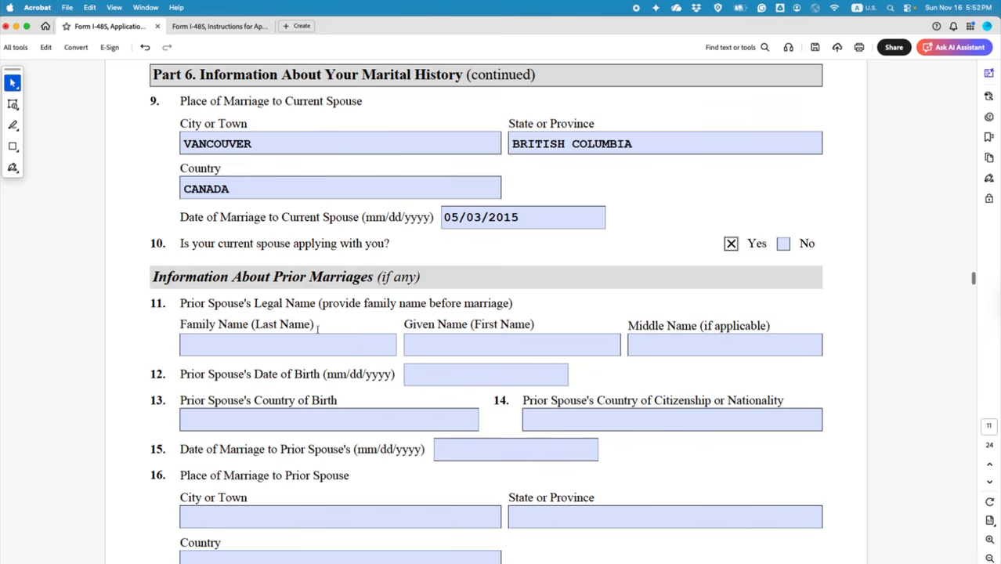
{"action": "scroll", "coordinate": [364, 309], "scroll_direction": "down", "scroll_amount": 1}
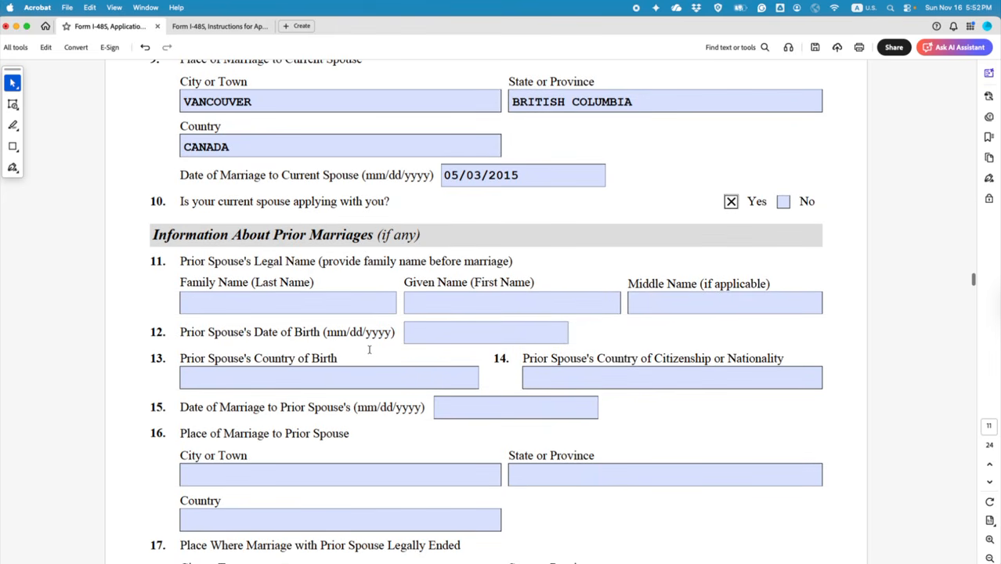
{"action": "scroll", "coordinate": [369, 349], "scroll_direction": "down", "scroll_amount": 1}
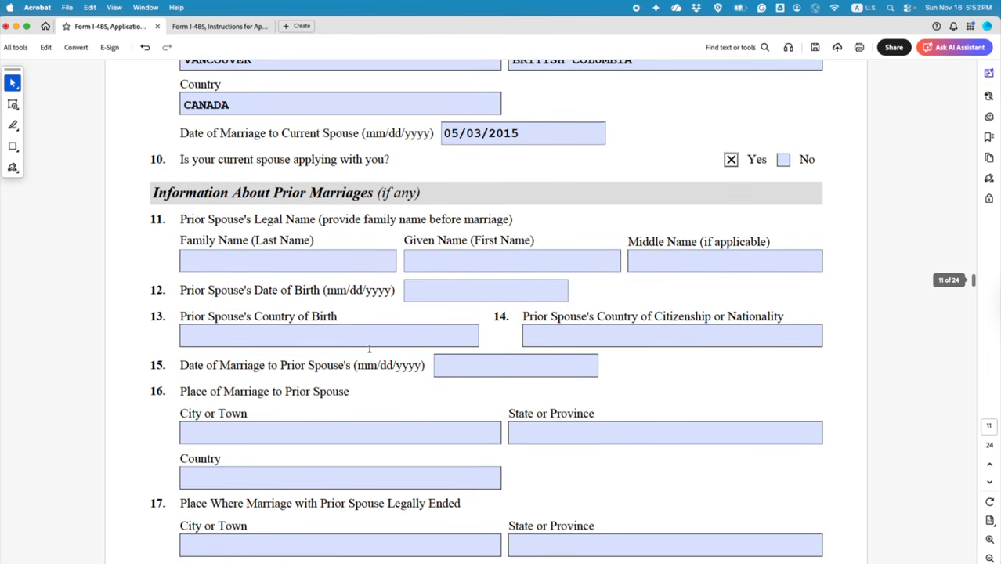
{"action": "scroll", "coordinate": [543, 426], "scroll_direction": "down", "scroll_amount": 1}
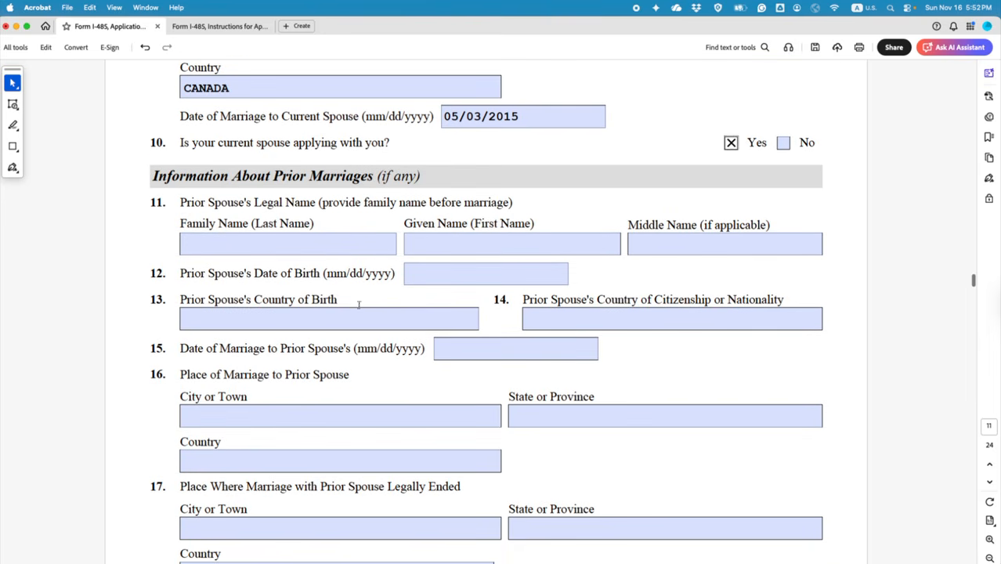
{"action": "left_click", "coordinate": [269, 244]}
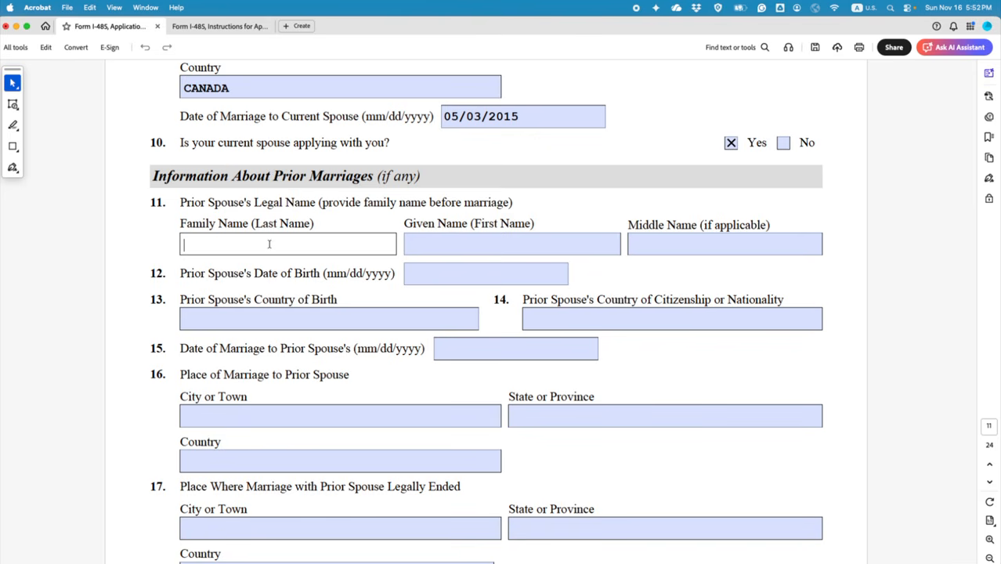
{"action": "type", "text": "N/"}
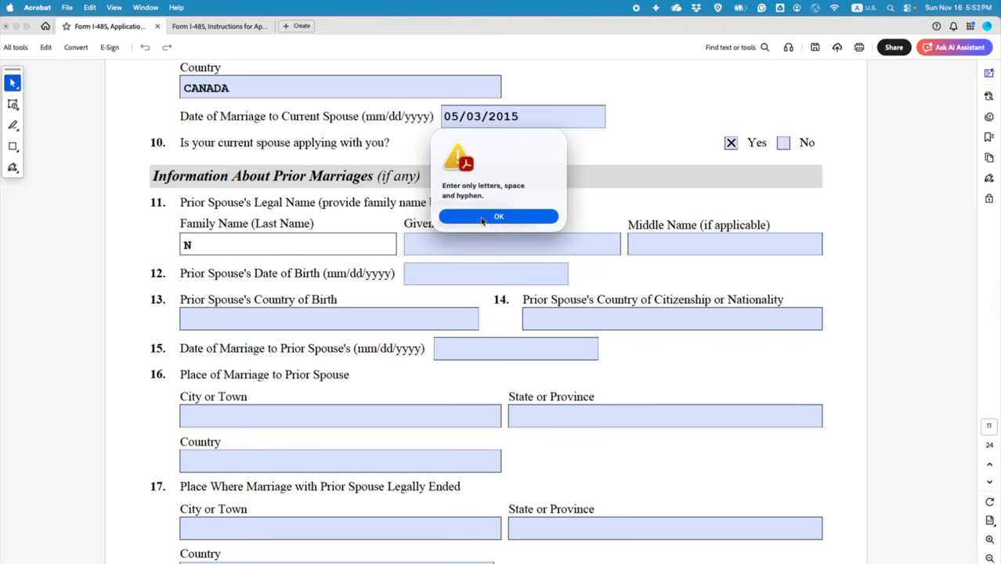
{"action": "key", "text": "Return"}
{"action": "type", "text": "A"}
{"action": "left_click", "coordinate": [451, 243]}
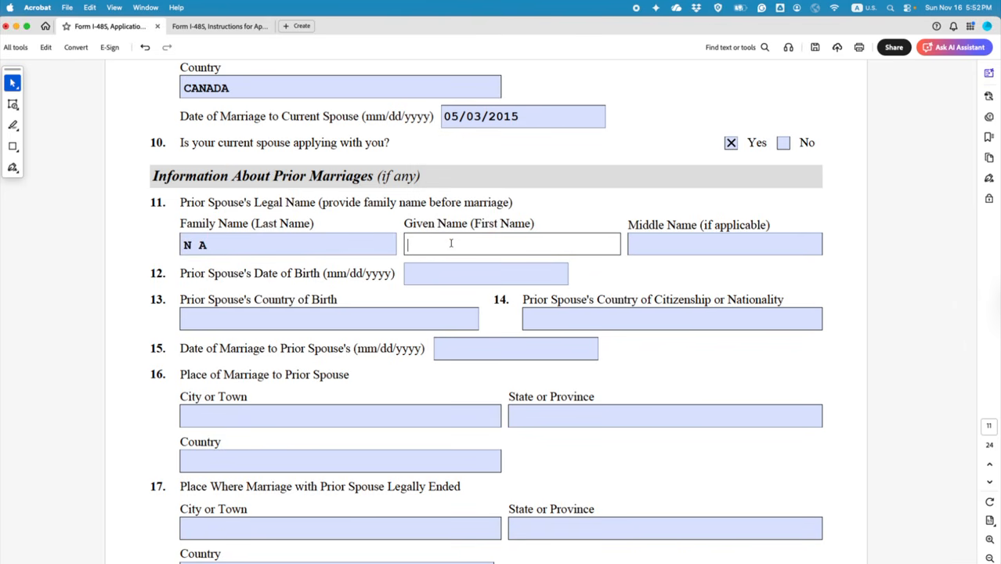
{"action": "type", "text": "N A"}
Step: Save the form and scroll down to Part 7 about children
{"action": "left_click", "coordinate": [813, 47]}
{"action": "scroll", "coordinate": [701, 346], "scroll_direction": "down", "scroll_amount": 2}
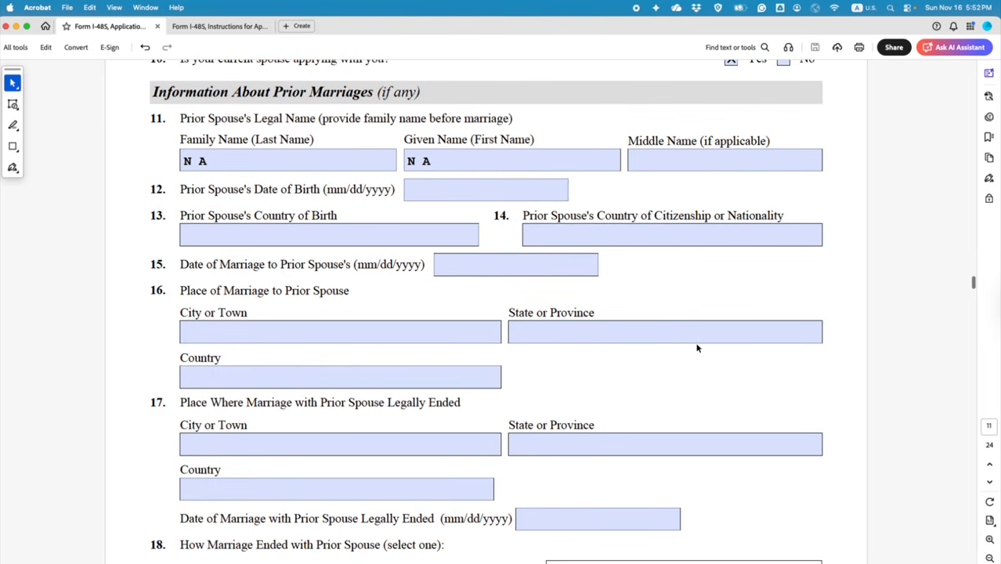
{"action": "scroll", "coordinate": [394, 288], "scroll_direction": "down", "scroll_amount": 3}
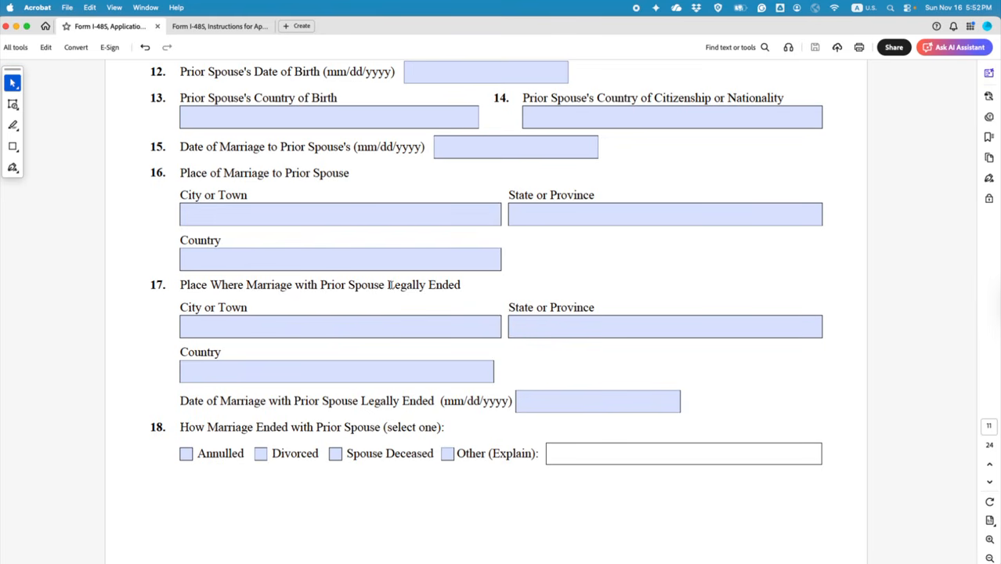
{"action": "scroll", "coordinate": [390, 285], "scroll_direction": "down", "scroll_amount": 10}
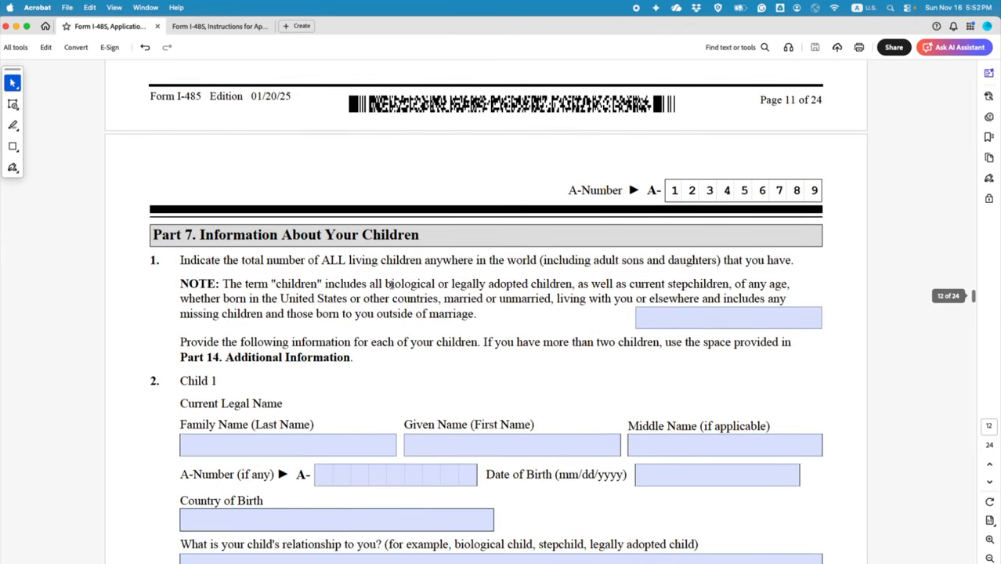
Step: Enter 3 as the total number of children and Child 1's name as xxx xxxxx
{"action": "scroll", "coordinate": [390, 284], "scroll_direction": "up", "scroll_amount": 4}
{"action": "scroll", "coordinate": [390, 284], "scroll_direction": "down", "scroll_amount": 4}
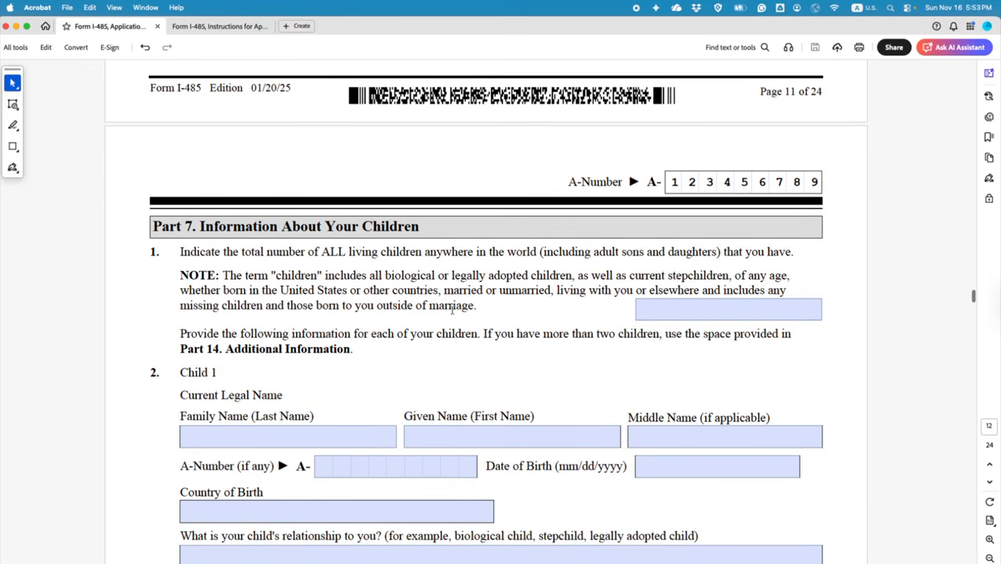
{"action": "left_click", "coordinate": [707, 309]}
{"action": "type", "text": "3"}
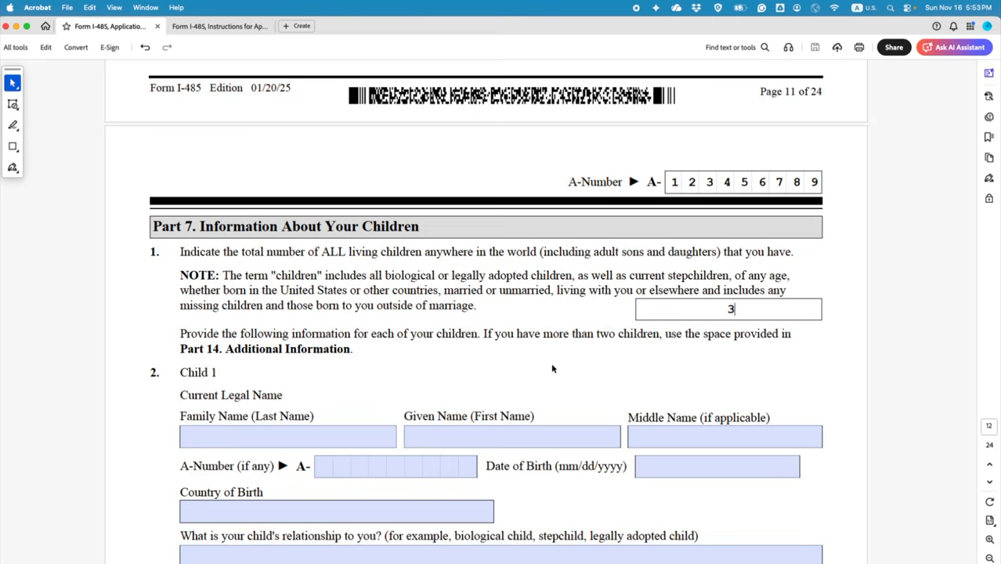
{"action": "scroll", "coordinate": [552, 367], "scroll_direction": "down", "scroll_amount": 3}
{"action": "left_click", "coordinate": [279, 338]}
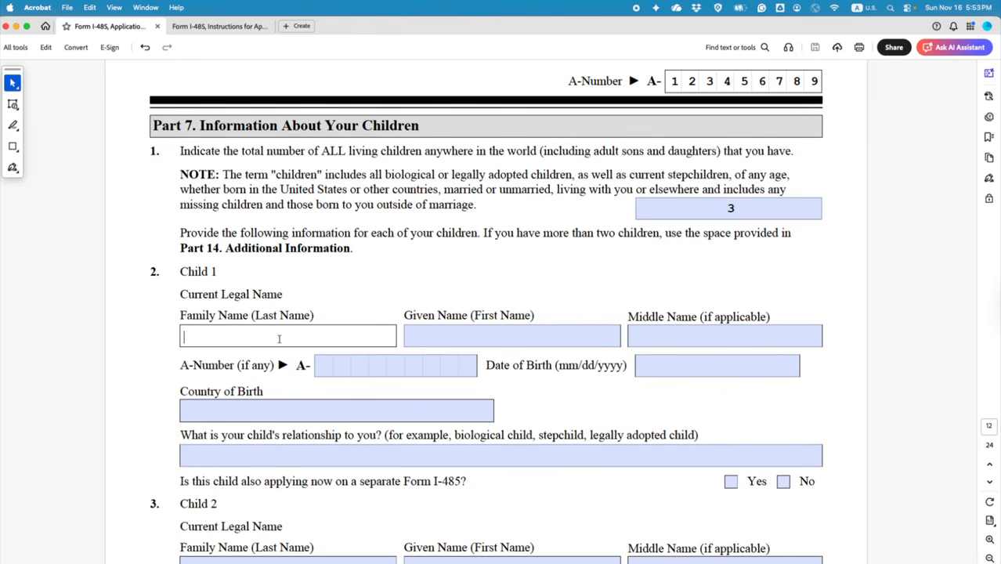
{"action": "type", "text": "xxx"}
{"action": "left_click", "coordinate": [443, 336]}
{"action": "type", "text": "xxxxx"}
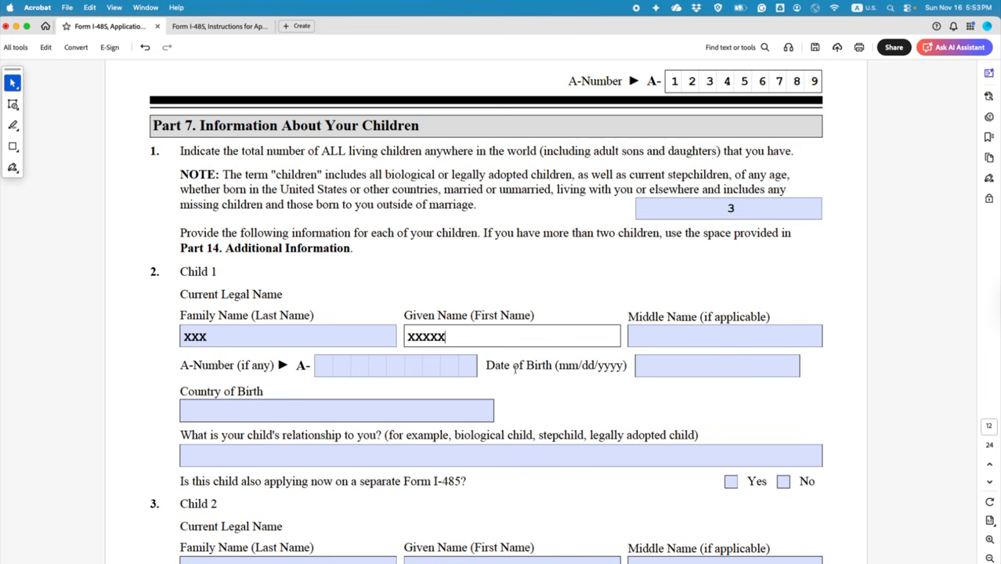
Step: Give Child 1 birth date 12/03/2018, birth country CANADA and relationship BIOLOGICAL CHILD
{"action": "scroll", "coordinate": [535, 373], "scroll_direction": "down", "scroll_amount": 3}
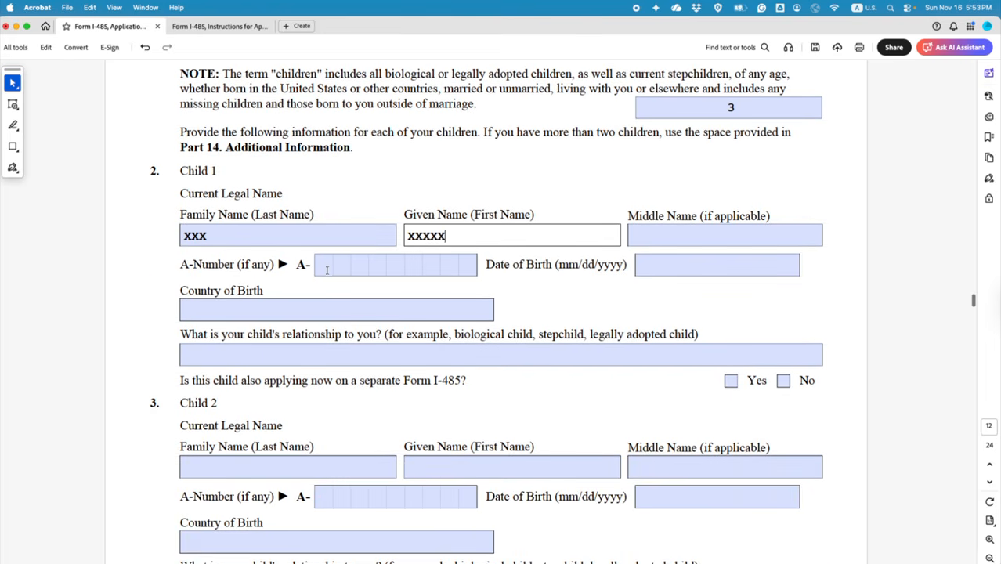
{"action": "left_click", "coordinate": [669, 268]}
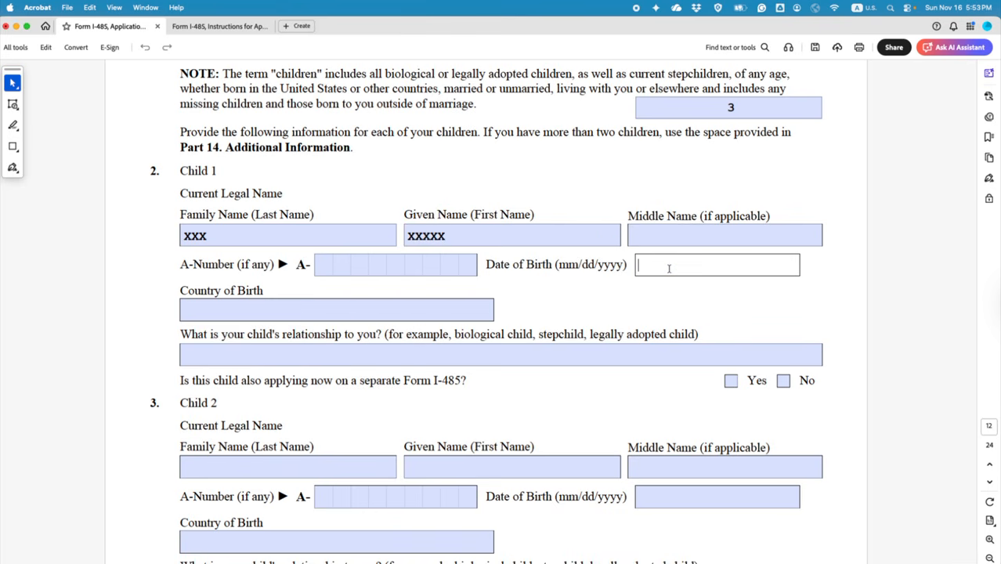
{"action": "type", "text": "12/03/201"}
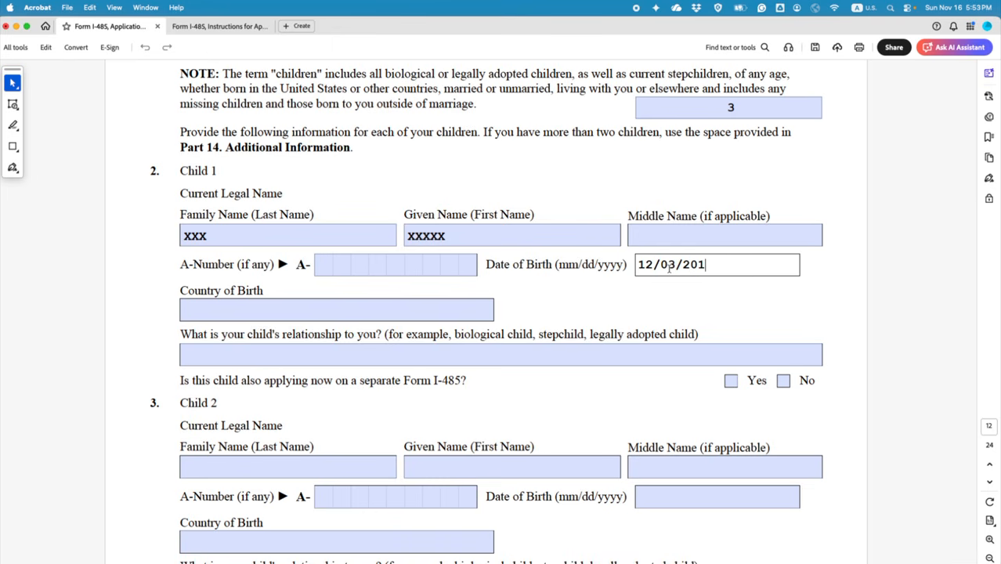
{"action": "type", "text": "8"}
{"action": "left_click", "coordinate": [264, 315]}
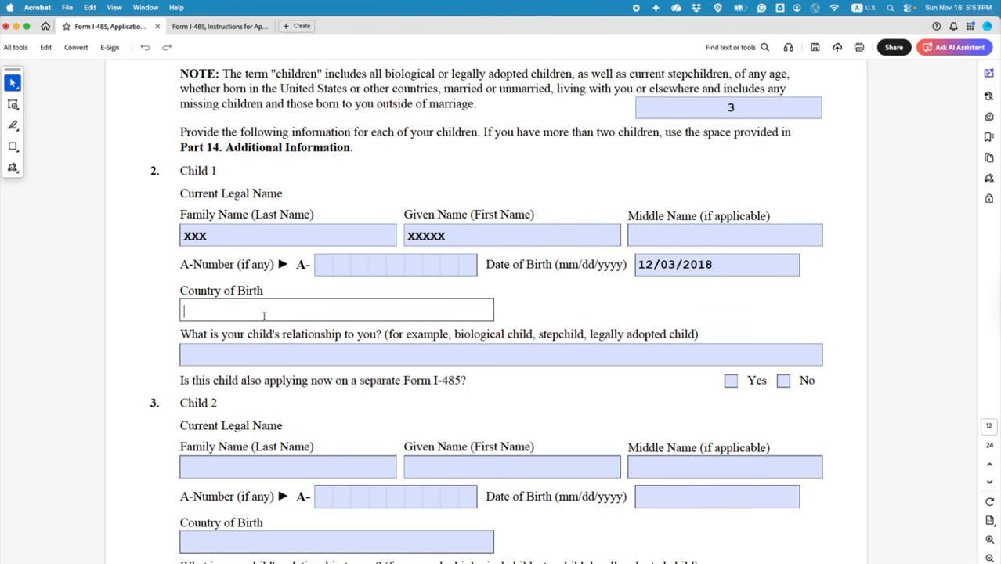
{"action": "type", "text": "CANDA"}
{"action": "key", "text": "BackSpace"}
{"action": "key", "text": "BackSpace"}
{"action": "type", "text": "ADA"}
{"action": "left_click", "coordinate": [432, 360]}
{"action": "type", "text": "B"}
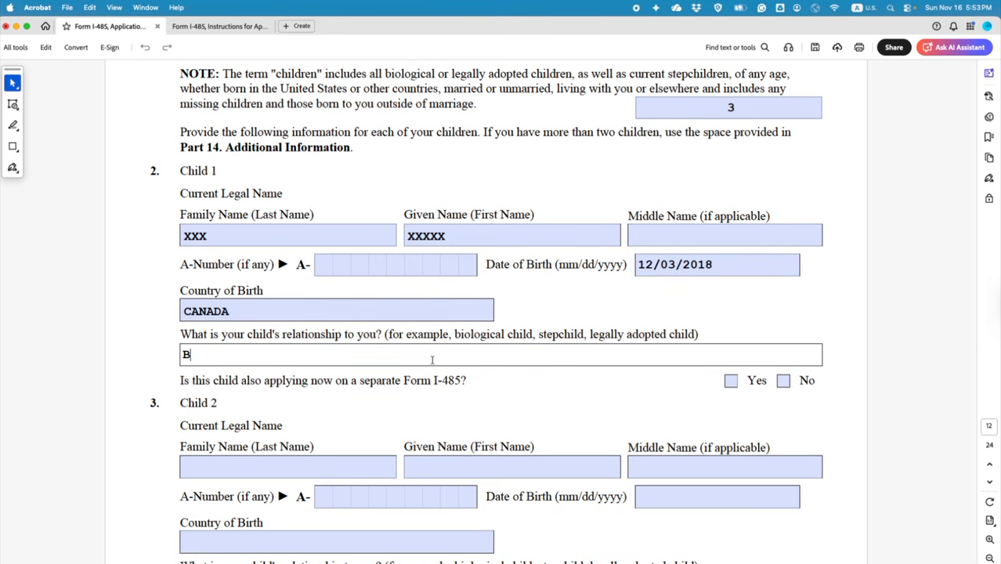
{"action": "type", "text": "IOLOGICAL"}
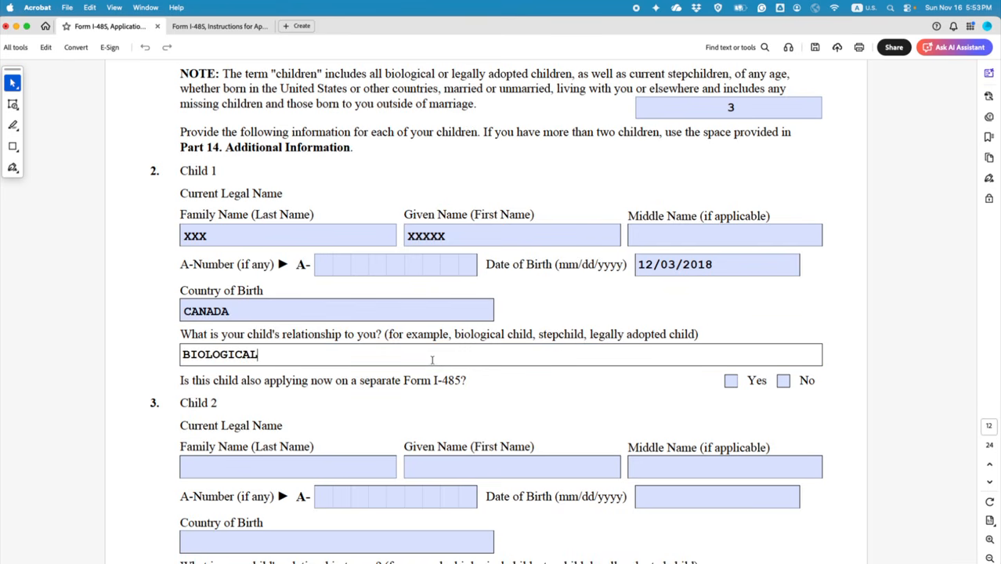
{"action": "type", "text": " CHILD"}
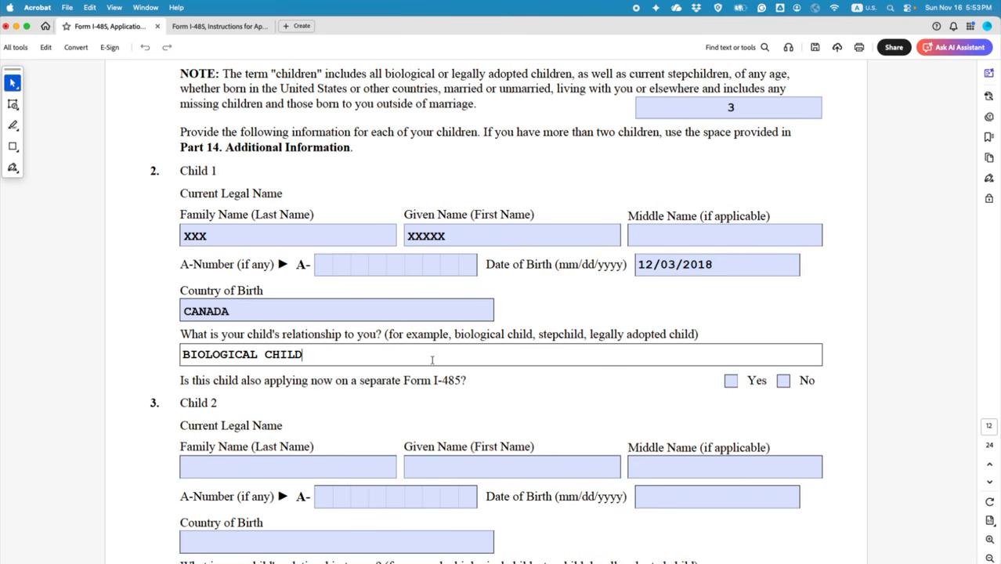
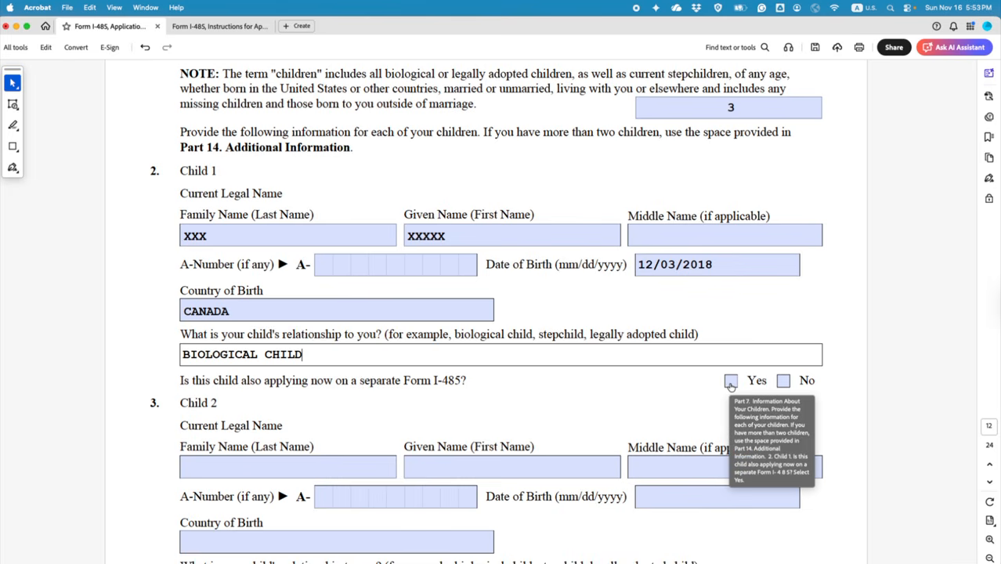
Step: Tick Yes for Child 1 also applying on a separate Form I-485
{"action": "left_click", "coordinate": [730, 382]}
{"action": "scroll", "coordinate": [594, 404], "scroll_direction": "down", "scroll_amount": 4}
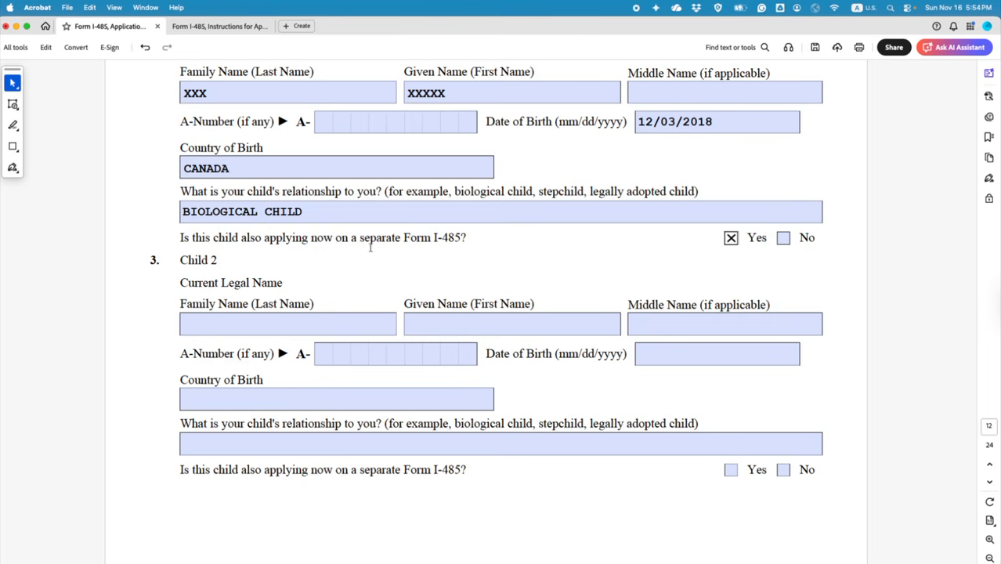
{"action": "scroll", "coordinate": [187, 302], "scroll_direction": "down", "scroll_amount": 1}
{"action": "scroll", "coordinate": [181, 333], "scroll_direction": "up", "scroll_amount": 3}
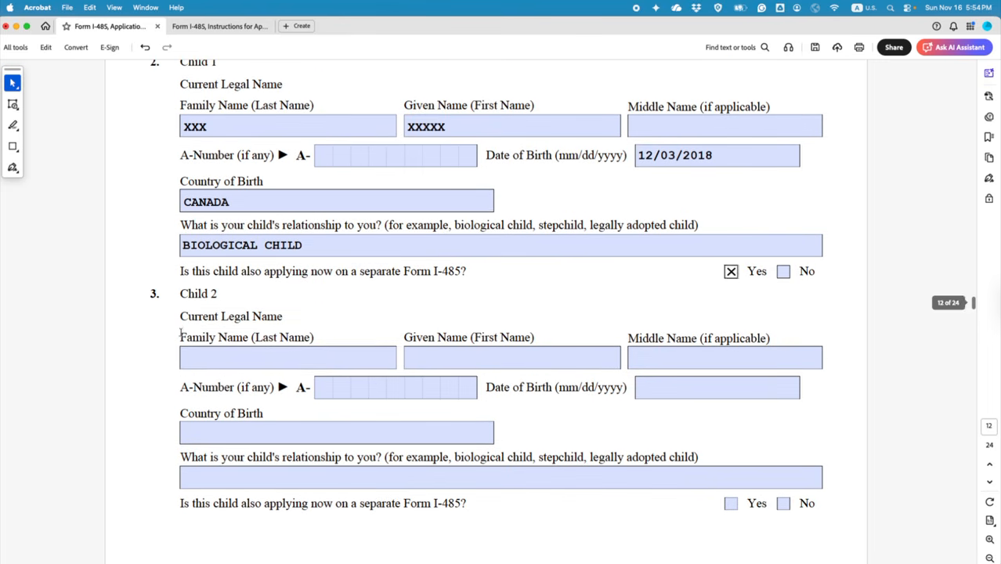
Step: Enter Child 2's family name and given name
{"action": "left_click", "coordinate": [226, 360]}
{"action": "type", "text": "YYY"}
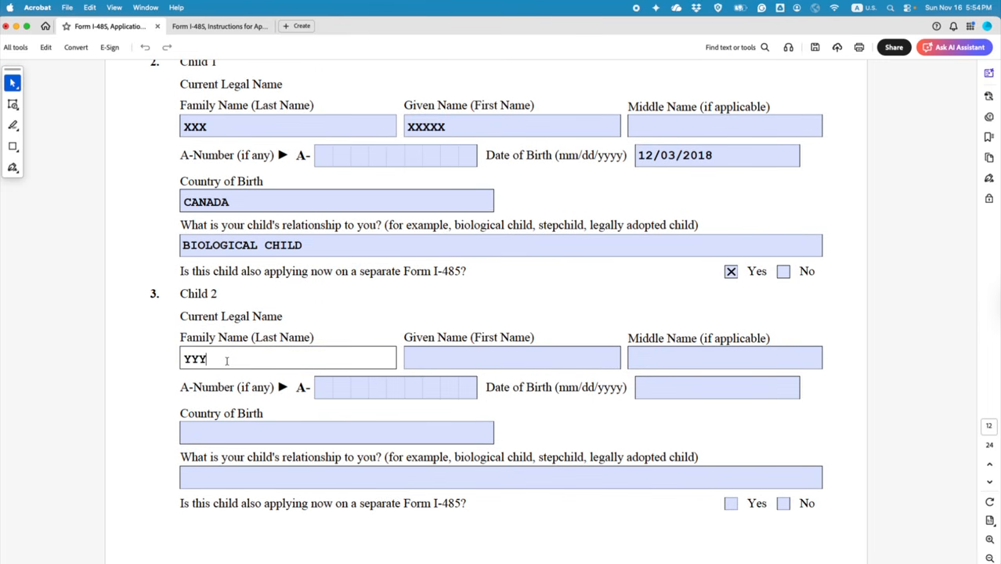
{"action": "left_click", "coordinate": [439, 360]}
{"action": "type", "text": "YYY"}
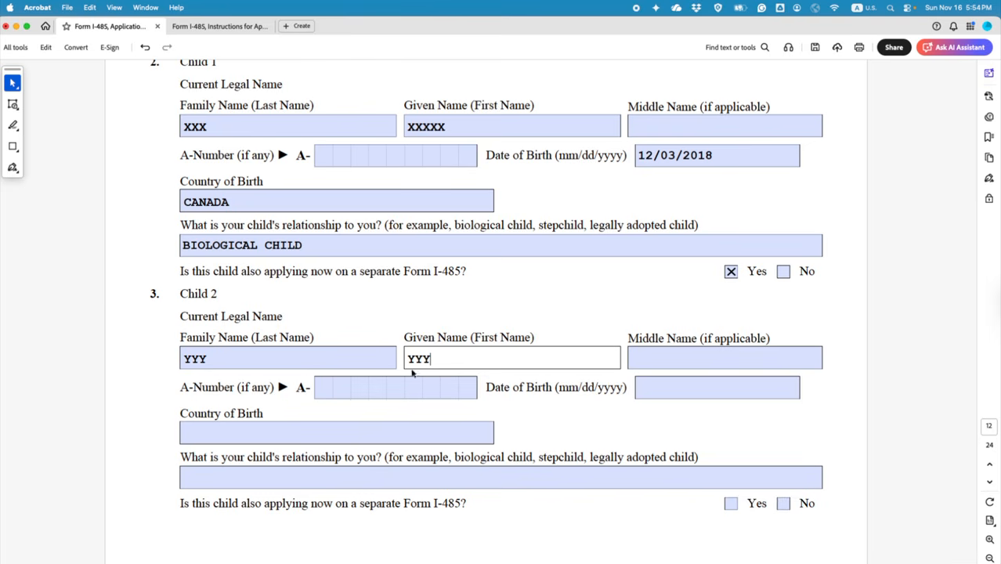
Step: Give Child 2 birth date 05/05/2020, birth country CANADA and relationship BIOLOGICAL CHILD
{"action": "left_click", "coordinate": [648, 386]}
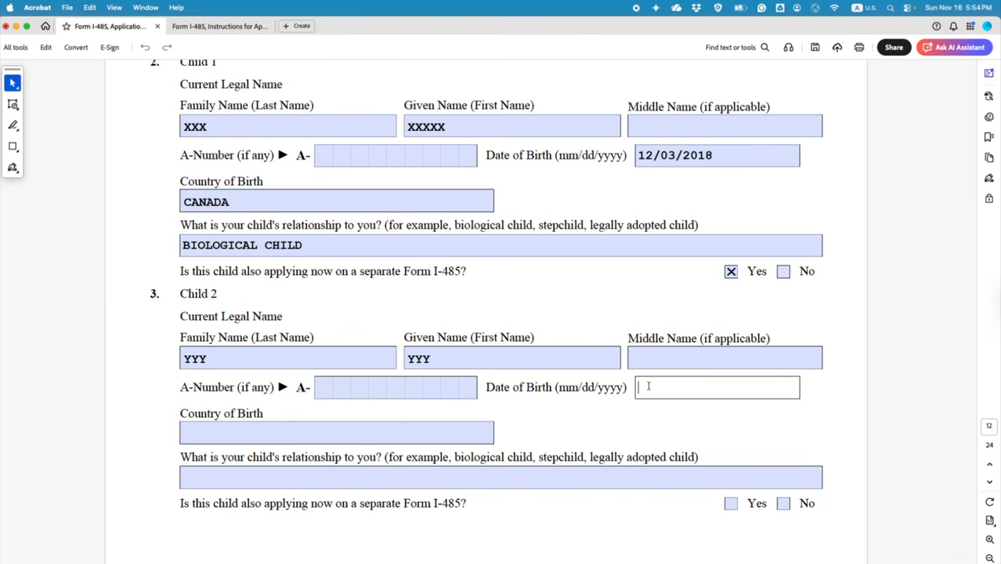
{"action": "type", "text": "05/05/2019"}
{"action": "key", "text": "BackSpace"}
{"action": "key", "text": "BackSpace"}
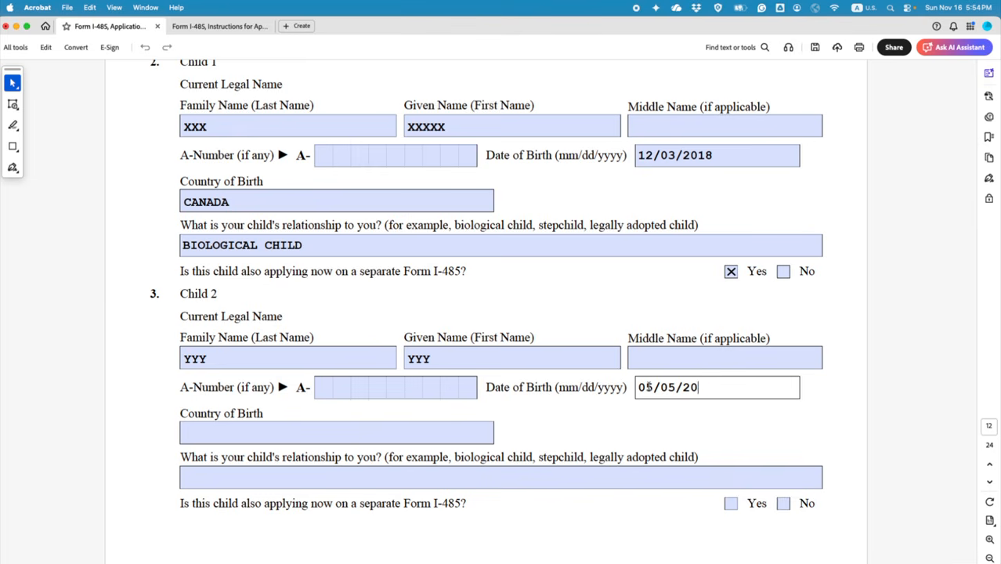
{"action": "type", "text": "20"}
{"action": "left_click", "coordinate": [256, 424]}
{"action": "type", "text": "C"}
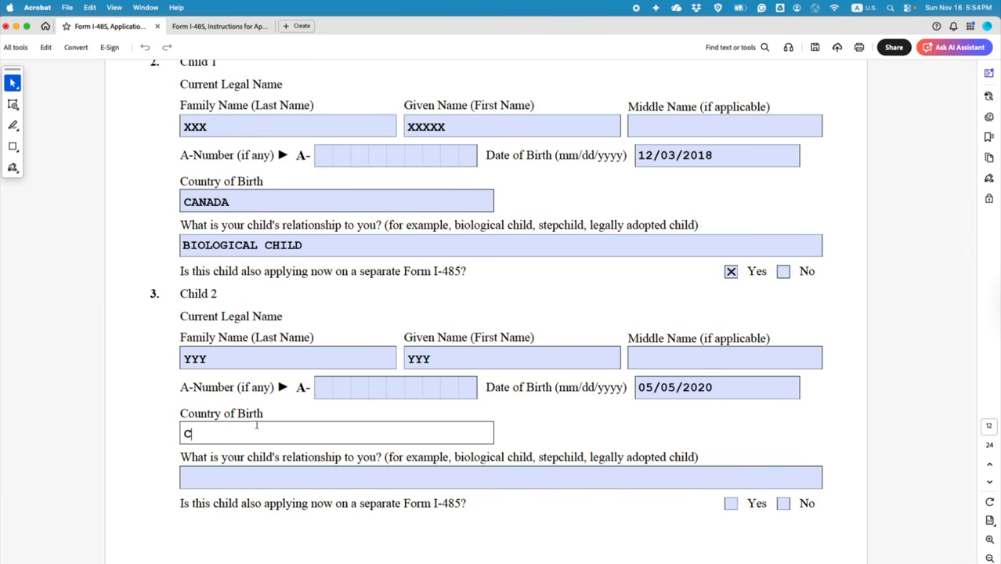
{"action": "type", "text": "ANADA"}
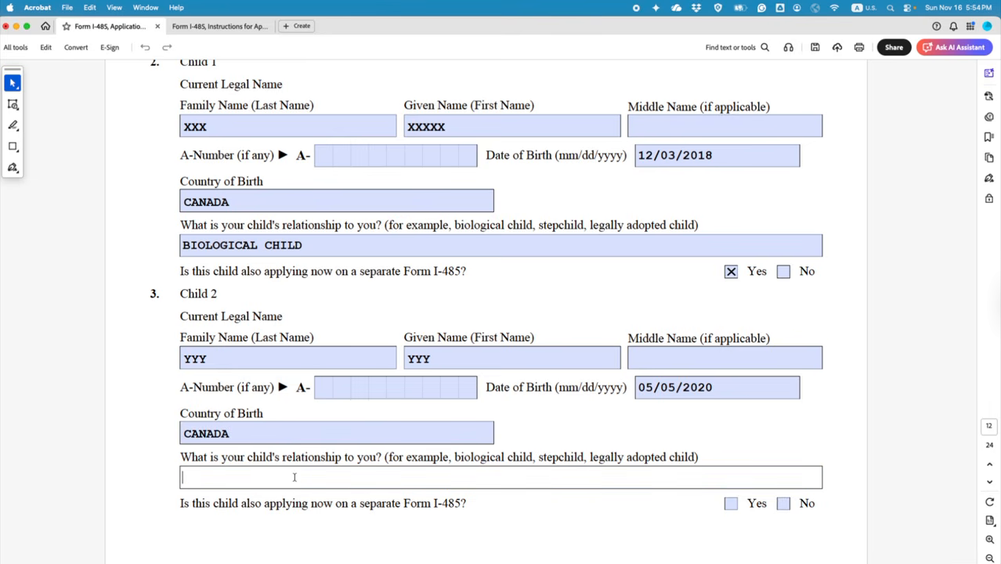
{"action": "type", "text": "BIOLOGICAL"}
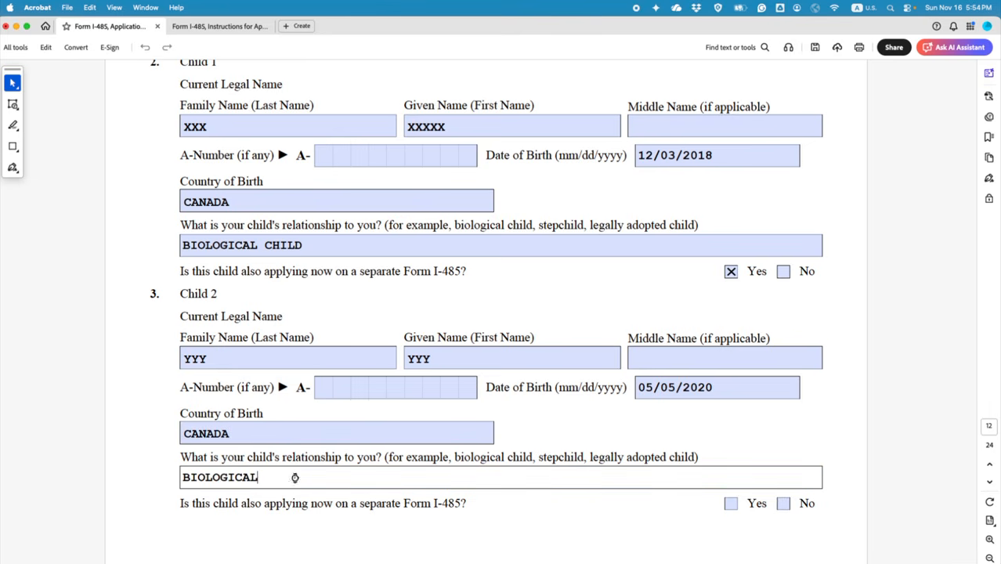
{"action": "type", "text": " CHILD"}
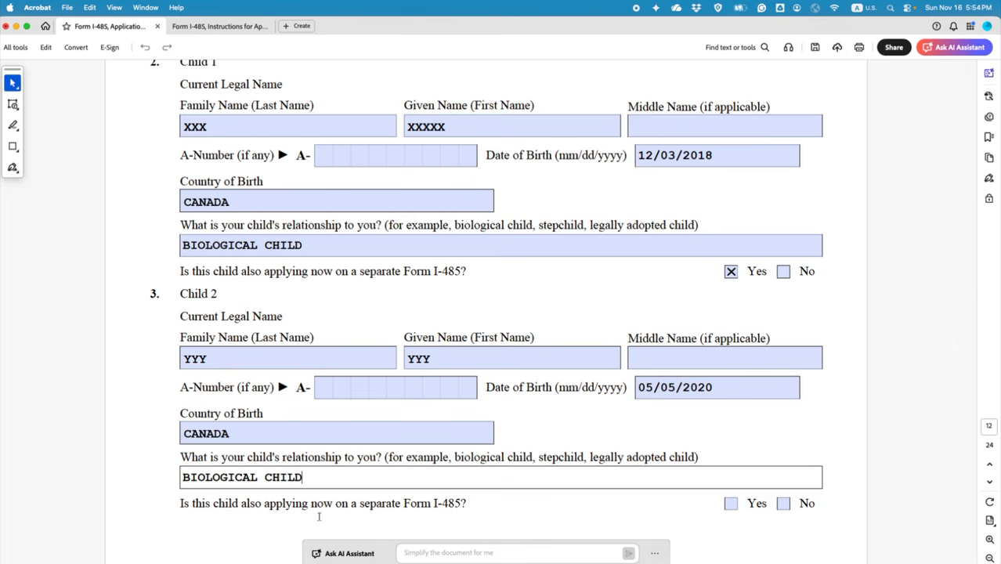
Step: Highlight 'separate Form I-485?' in green and answer Yes for Child 2
{"action": "scroll", "coordinate": [319, 516], "scroll_direction": "down", "scroll_amount": 2}
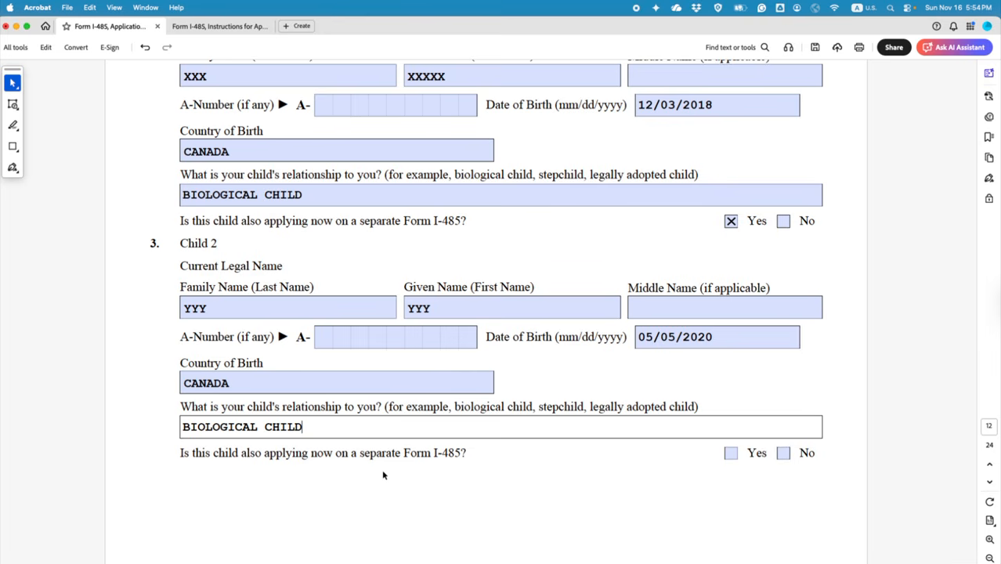
{"action": "left_click_drag", "start_coordinate": [360, 453], "coordinate": [470, 453]}
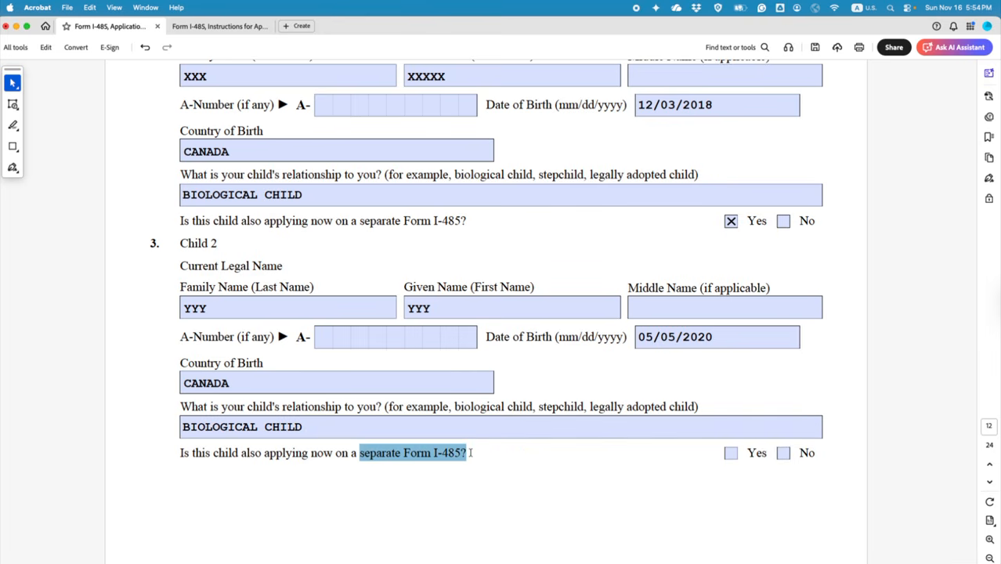
{"action": "left_click", "coordinate": [522, 475]}
{"action": "left_click", "coordinate": [730, 453]}
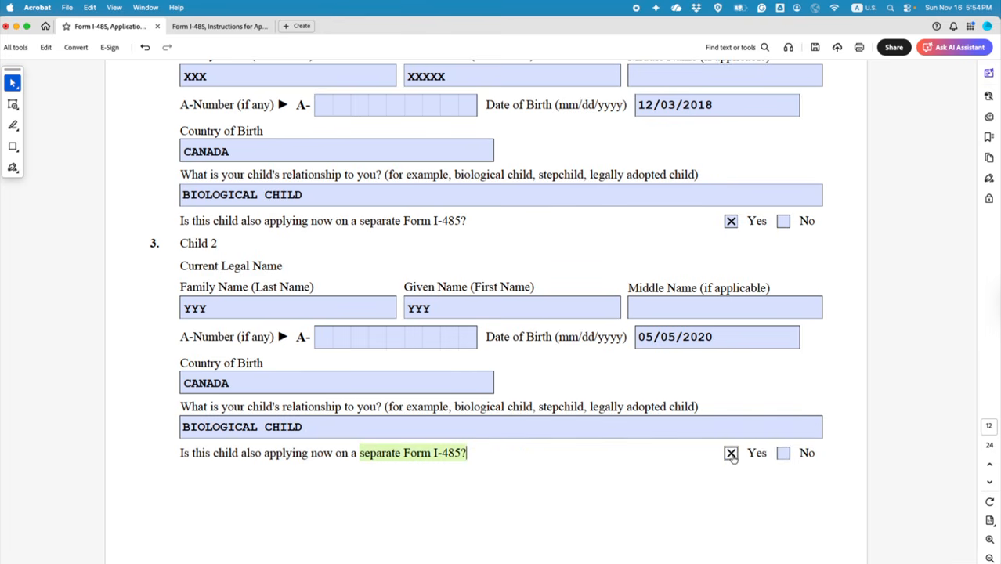
{"action": "scroll", "coordinate": [581, 452], "scroll_direction": "up", "scroll_amount": 5}
Step: Select the children count of 3 and save the form
{"action": "double_click", "coordinate": [736, 277]}
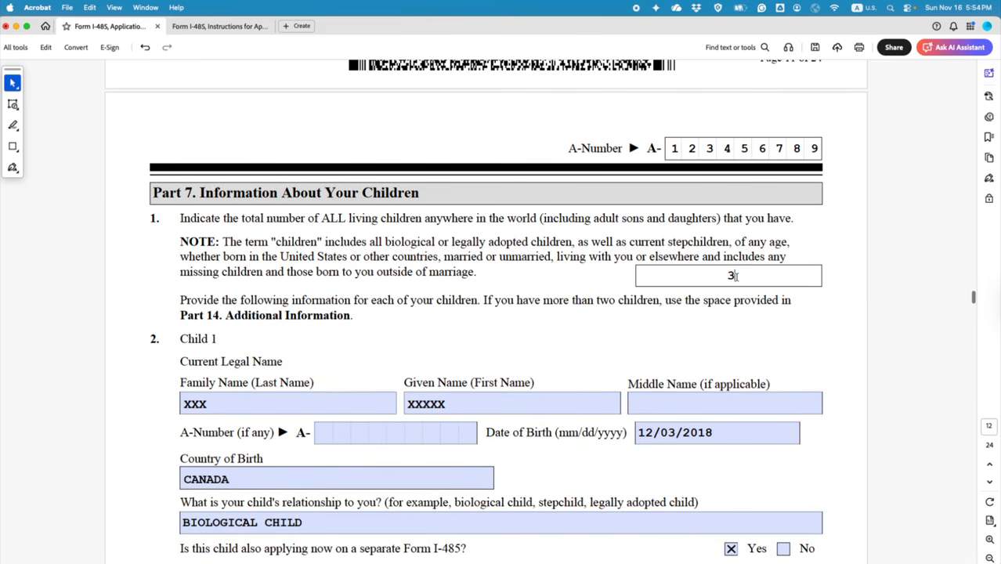
{"action": "scroll", "coordinate": [657, 376], "scroll_direction": "down", "scroll_amount": 6}
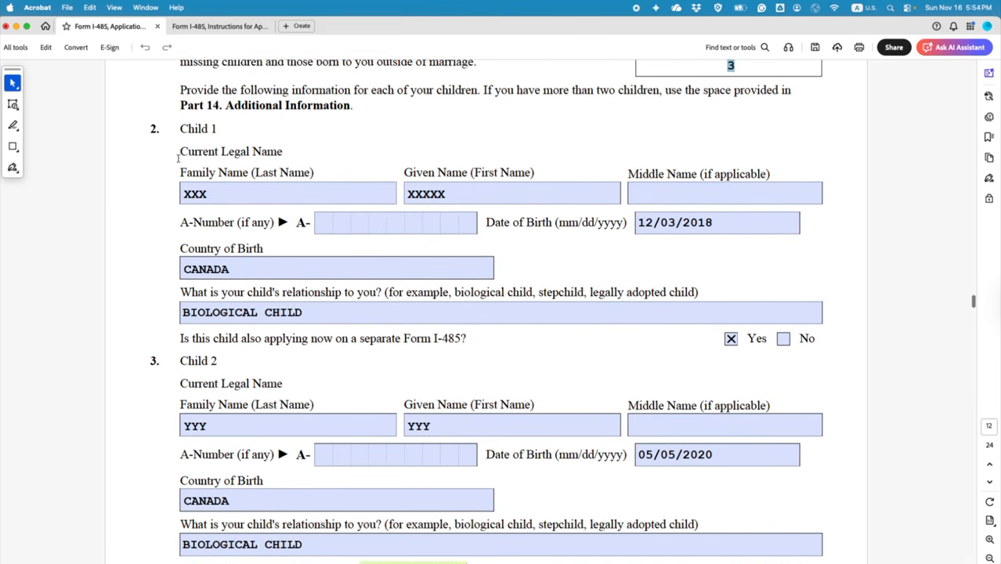
{"action": "scroll", "coordinate": [325, 345], "scroll_direction": "down", "scroll_amount": 3}
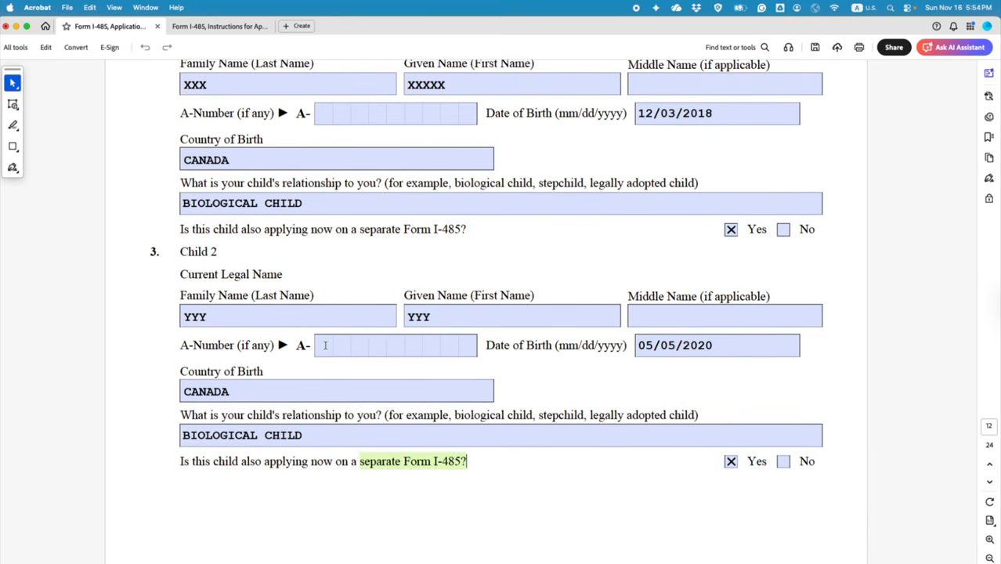
{"action": "left_click", "coordinate": [814, 47]}
{"action": "scroll", "coordinate": [653, 309], "scroll_direction": "down", "scroll_amount": 3}
{"action": "scroll", "coordinate": [681, 393], "scroll_direction": "up", "scroll_amount": 7}
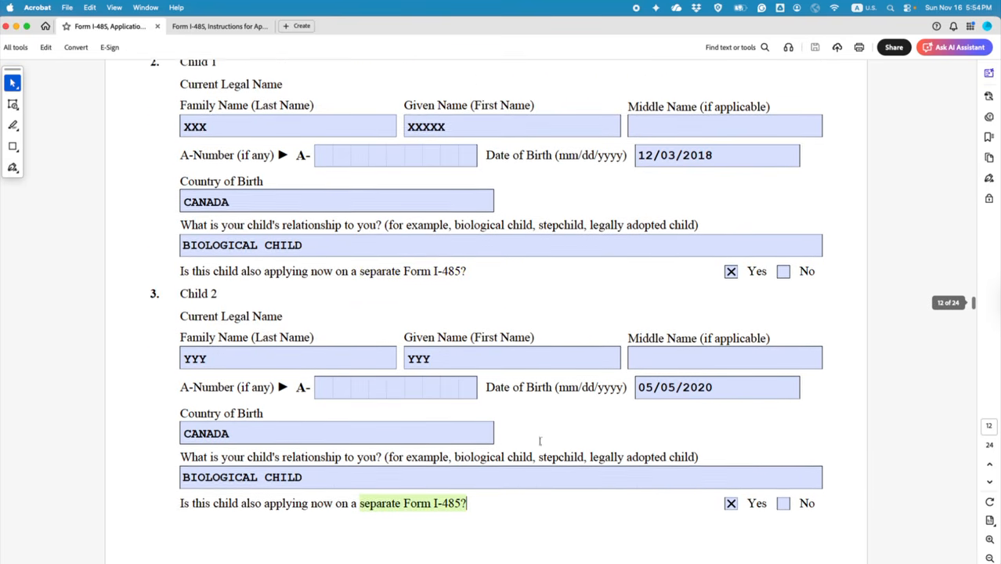
Step: Highlight the instruction about listing more than two children in Part 14
{"action": "left_click_drag", "start_coordinate": [182, 139], "coordinate": [350, 139]}
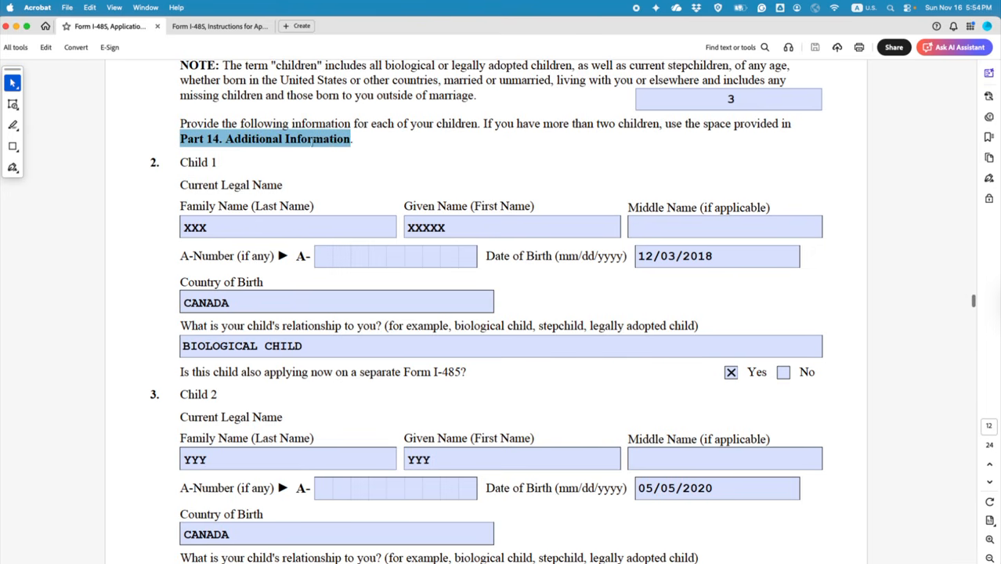
{"action": "left_click", "coordinate": [647, 123]}
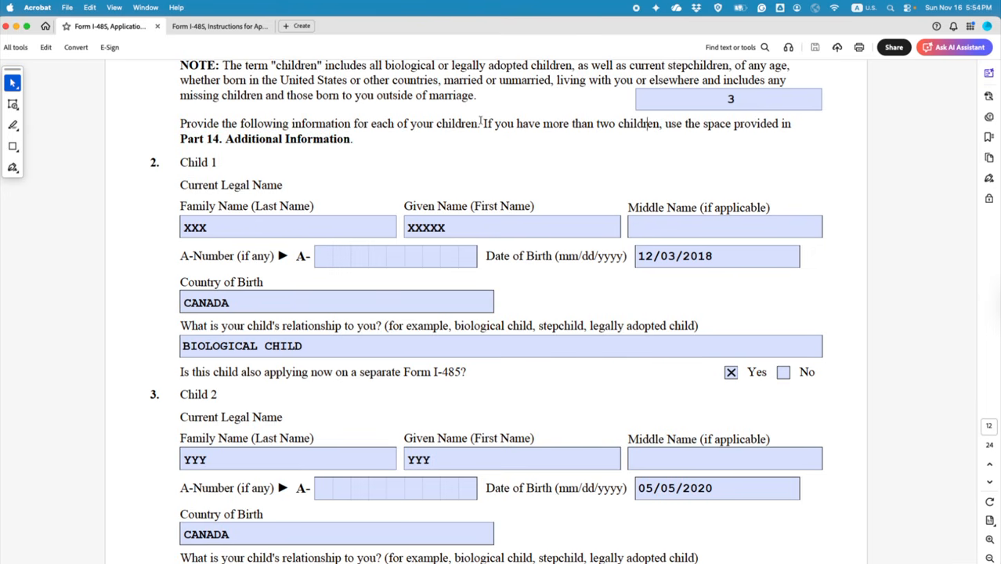
{"action": "left_click_drag", "start_coordinate": [485, 123], "coordinate": [356, 149]}
{"action": "left_click", "coordinate": [389, 162]}
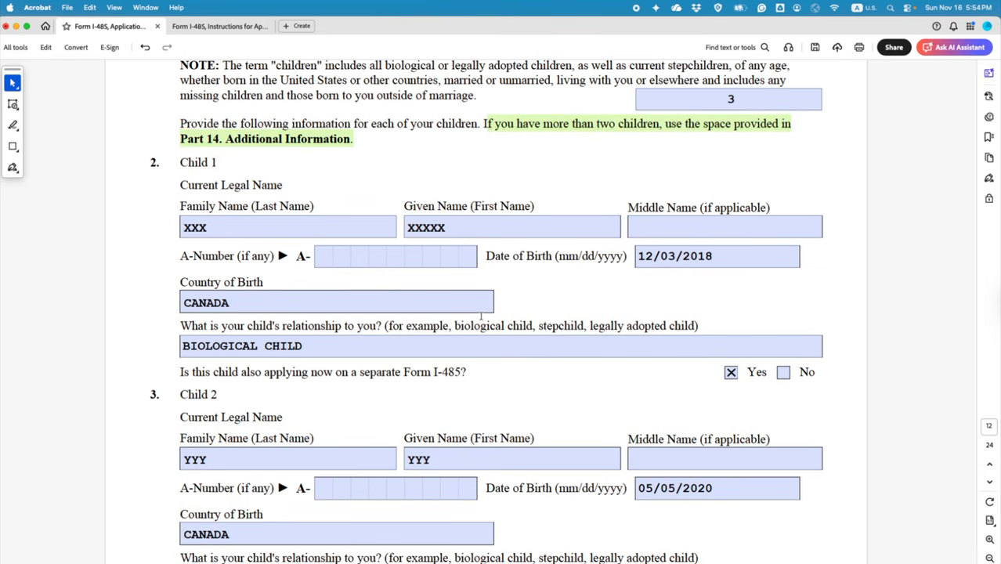
Step: Review the Part 7 children entries, clearing accidental text selections
{"action": "scroll", "coordinate": [603, 436], "scroll_direction": "down", "scroll_amount": 10}
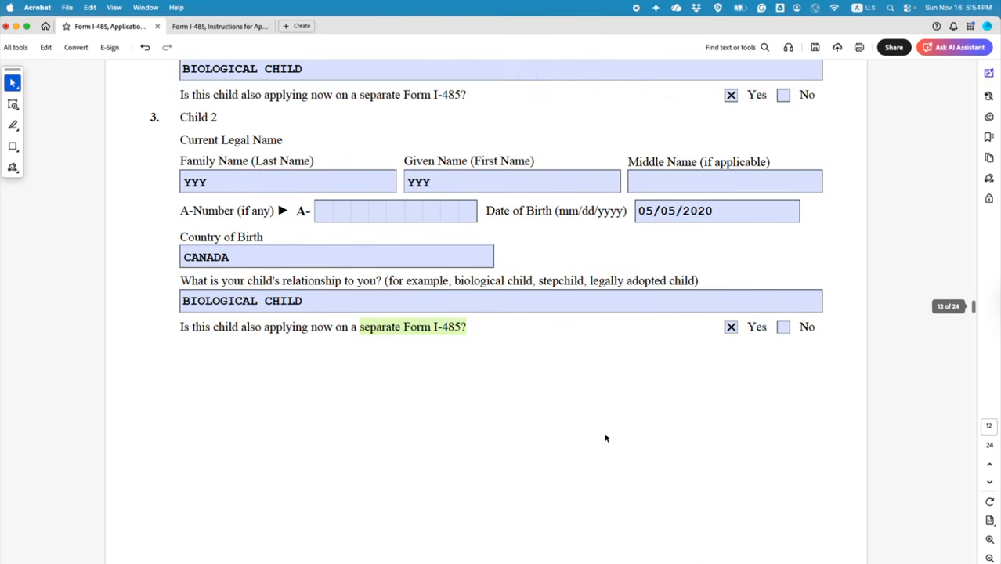
{"action": "scroll", "coordinate": [700, 431], "scroll_direction": "up", "scroll_amount": 12}
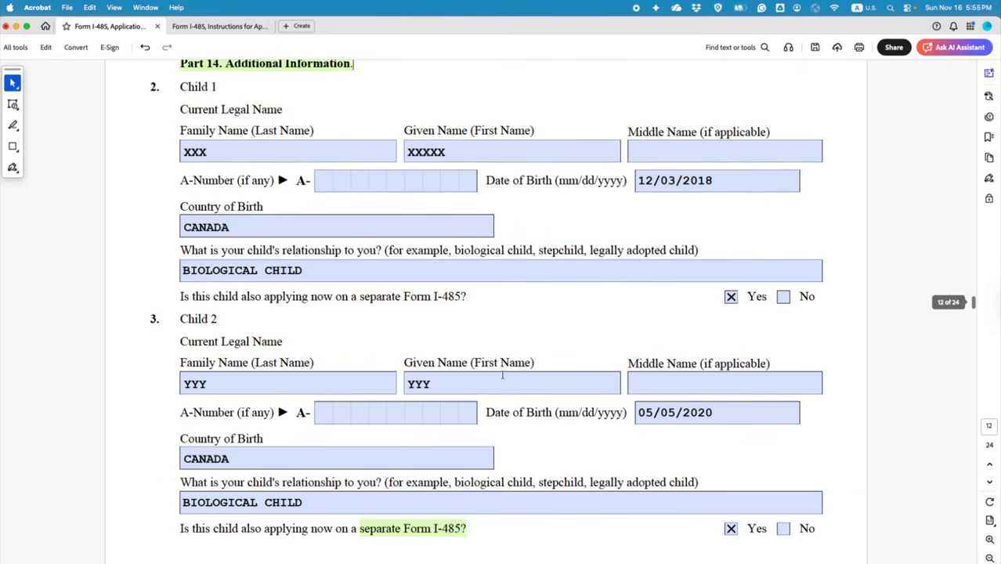
{"action": "scroll", "coordinate": [423, 357], "scroll_direction": "up", "scroll_amount": 1}
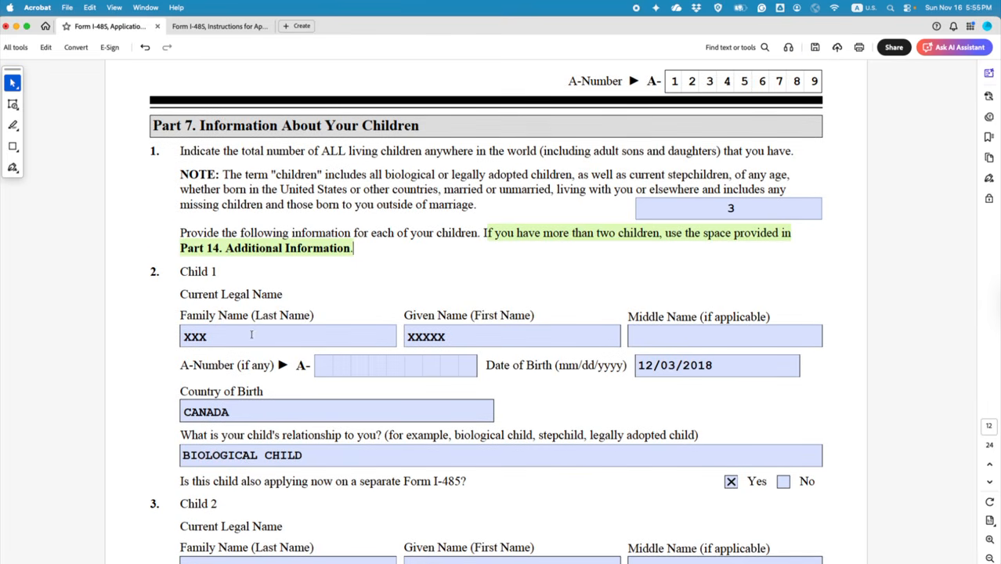
{"action": "scroll", "coordinate": [234, 321], "scroll_direction": "down", "scroll_amount": 10}
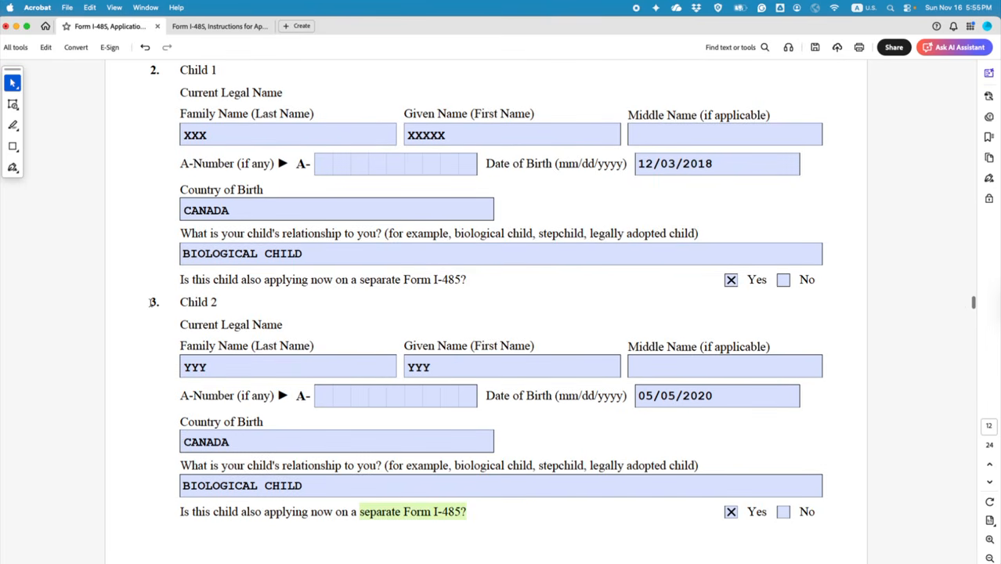
{"action": "left_click_drag", "start_coordinate": [150, 302], "coordinate": [161, 303]}
{"action": "scroll", "coordinate": [172, 336], "scroll_direction": "down", "scroll_amount": 7}
{"action": "left_click", "coordinate": [160, 388]}
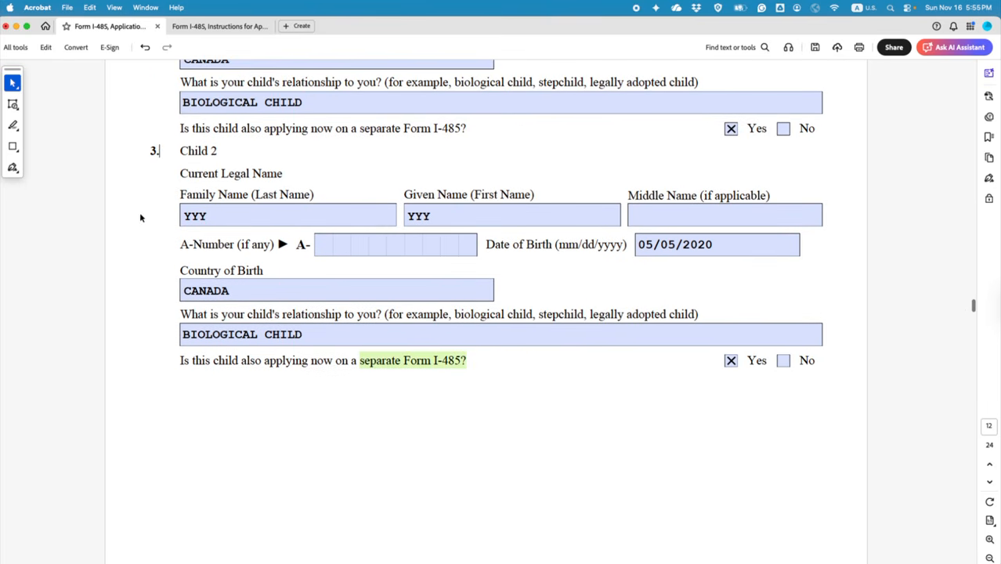
{"action": "scroll", "coordinate": [532, 438], "scroll_direction": "down", "scroll_amount": 7}
{"action": "scroll", "coordinate": [698, 459], "scroll_direction": "up", "scroll_amount": 5}
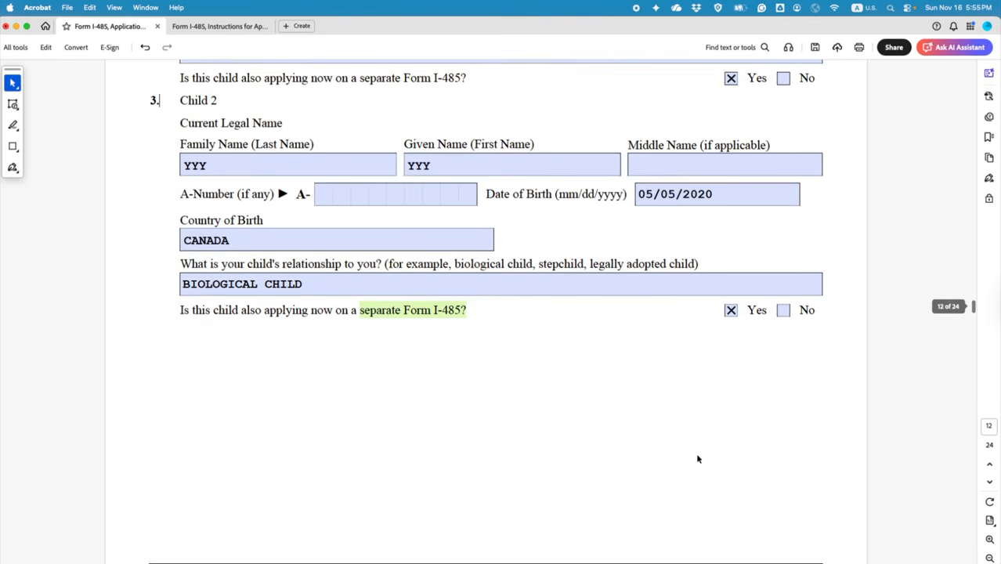
{"action": "scroll", "coordinate": [697, 459], "scroll_direction": "up", "scroll_amount": 15}
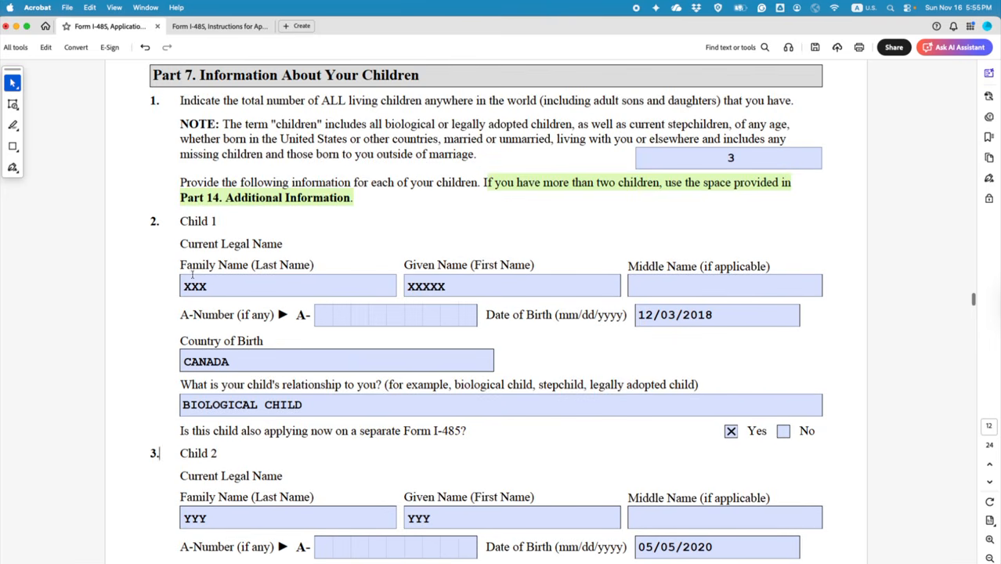
{"action": "scroll", "coordinate": [165, 298], "scroll_direction": "down", "scroll_amount": 10}
{"action": "scroll", "coordinate": [161, 301], "scroll_direction": "up", "scroll_amount": 9}
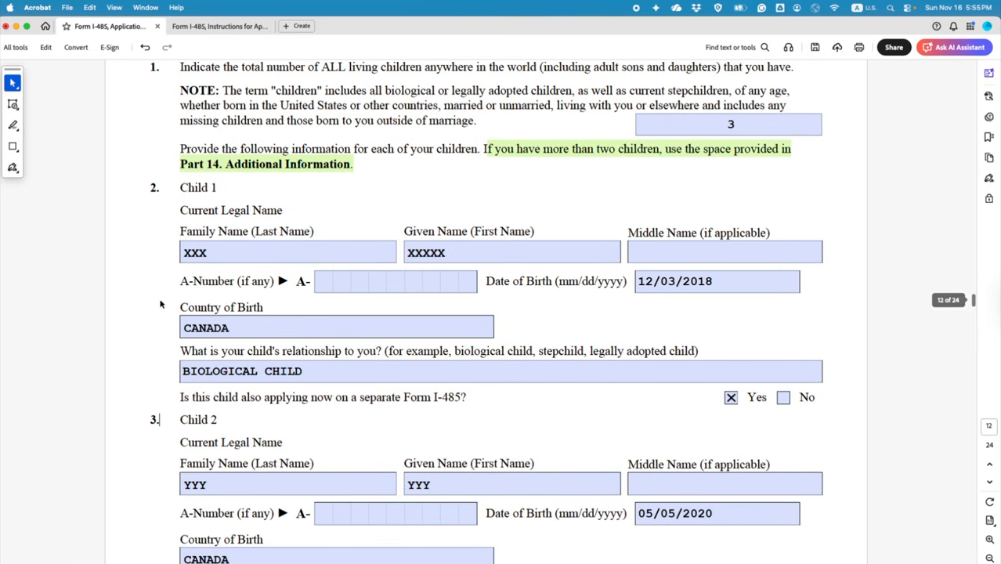
{"action": "scroll", "coordinate": [144, 387], "scroll_direction": "up", "scroll_amount": 2}
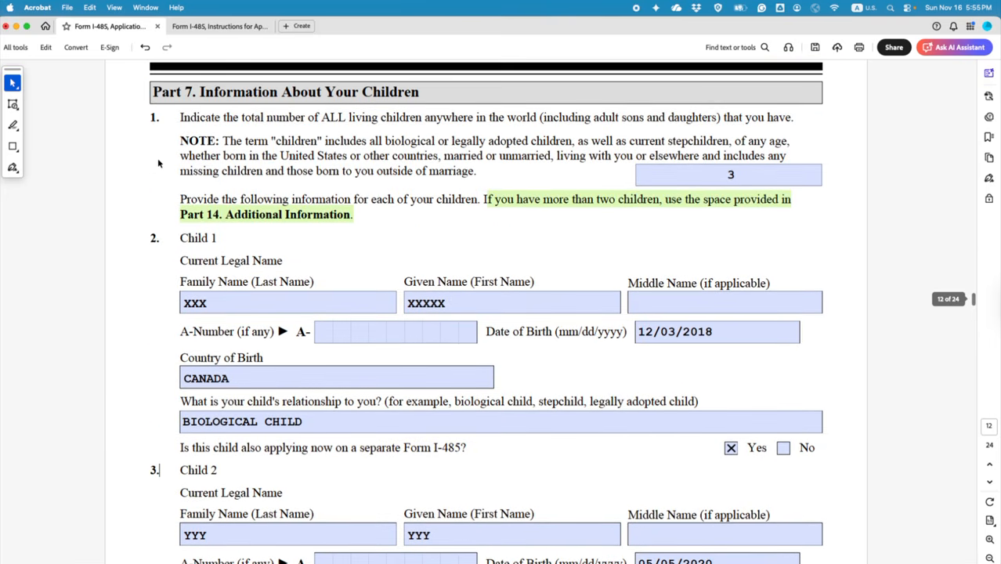
{"action": "double_click", "coordinate": [151, 117]}
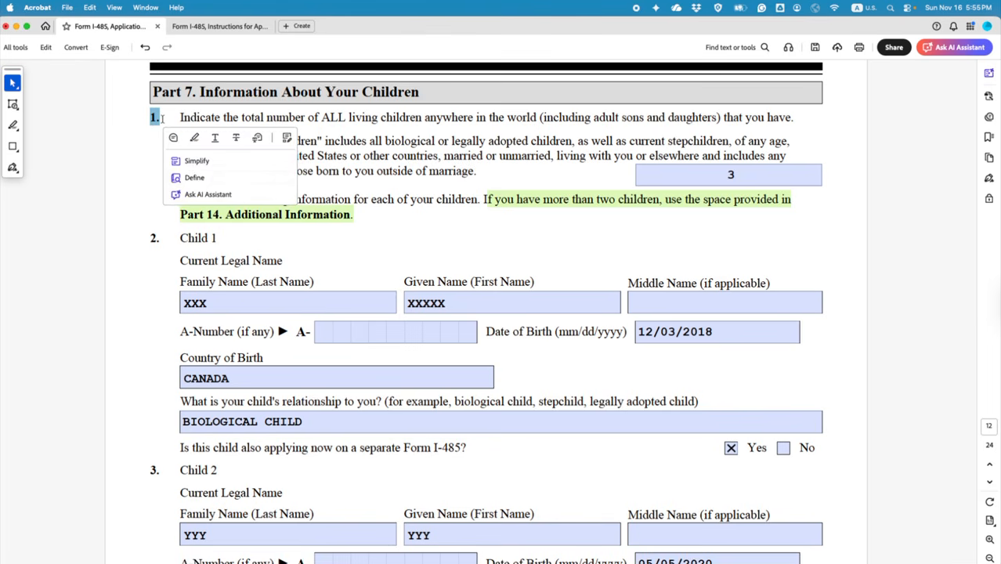
{"action": "left_click", "coordinate": [370, 213]}
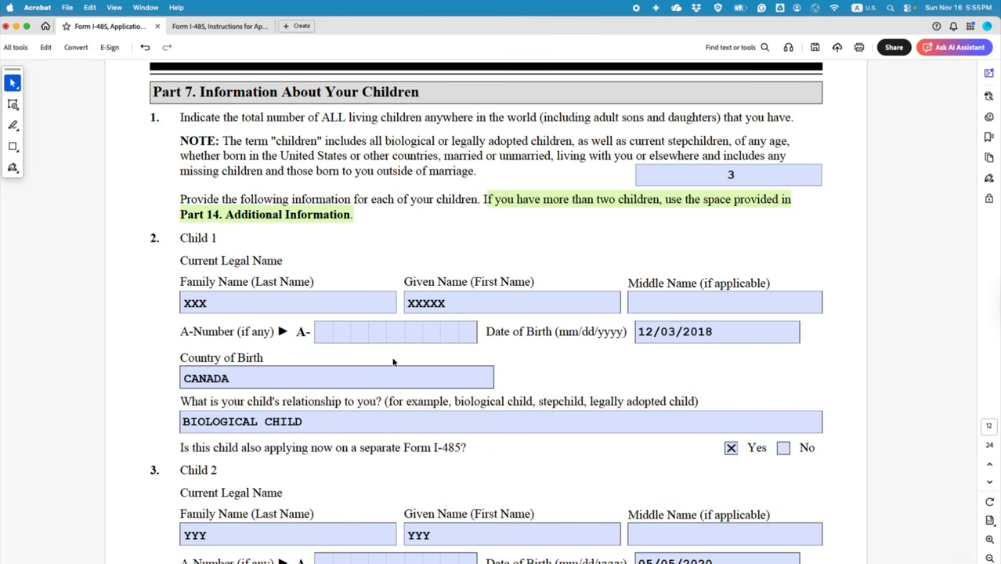
Step: Jump to page 24 to reach Part 14 Additional Information item 4
{"action": "scroll", "coordinate": [393, 357], "scroll_direction": "down", "scroll_amount": 20}
{"action": "scroll", "coordinate": [781, 430], "scroll_direction": "up", "scroll_amount": 20}
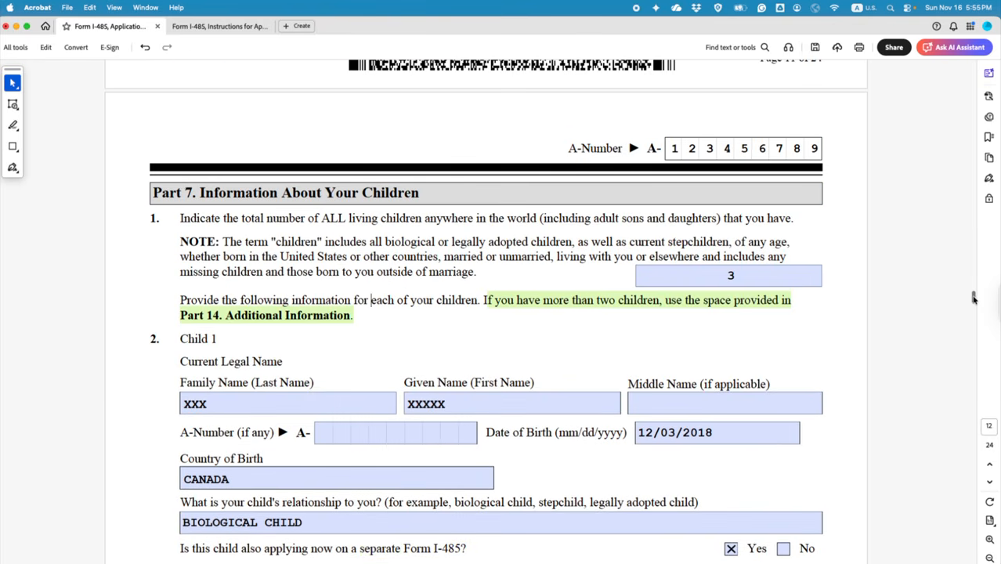
{"action": "scroll", "coordinate": [928, 312], "scroll_direction": "down", "scroll_amount": 1}
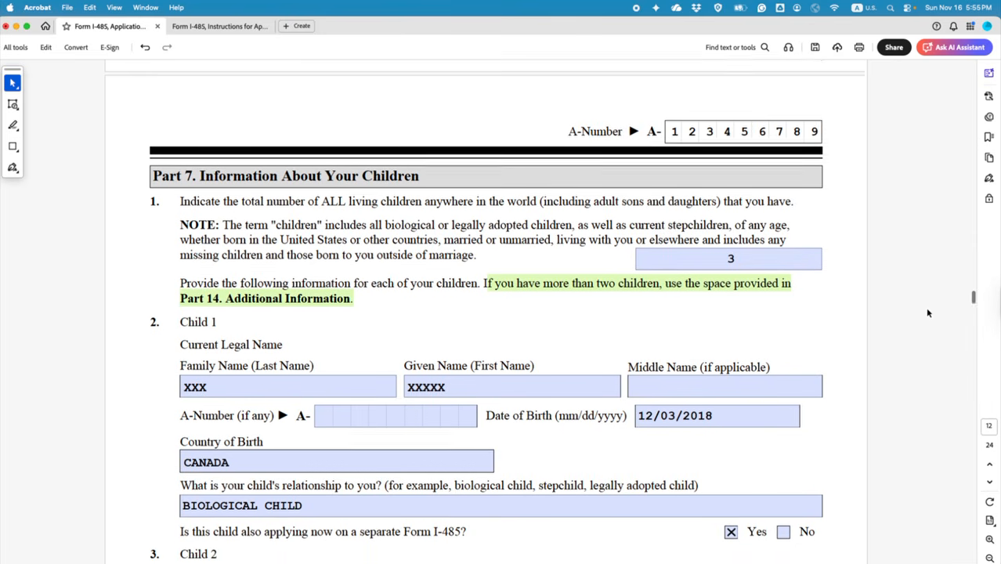
{"action": "scroll", "coordinate": [927, 313], "scroll_direction": "down", "scroll_amount": 3}
{"action": "scroll", "coordinate": [972, 299], "scroll_direction": "down", "scroll_amount": 2}
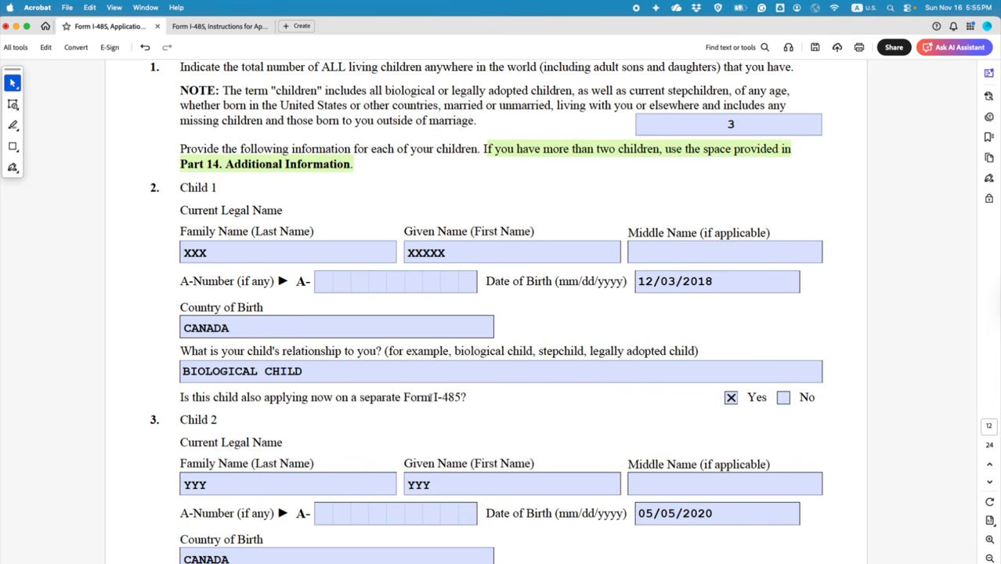
{"action": "scroll", "coordinate": [698, 357], "scroll_direction": "down", "scroll_amount": 5}
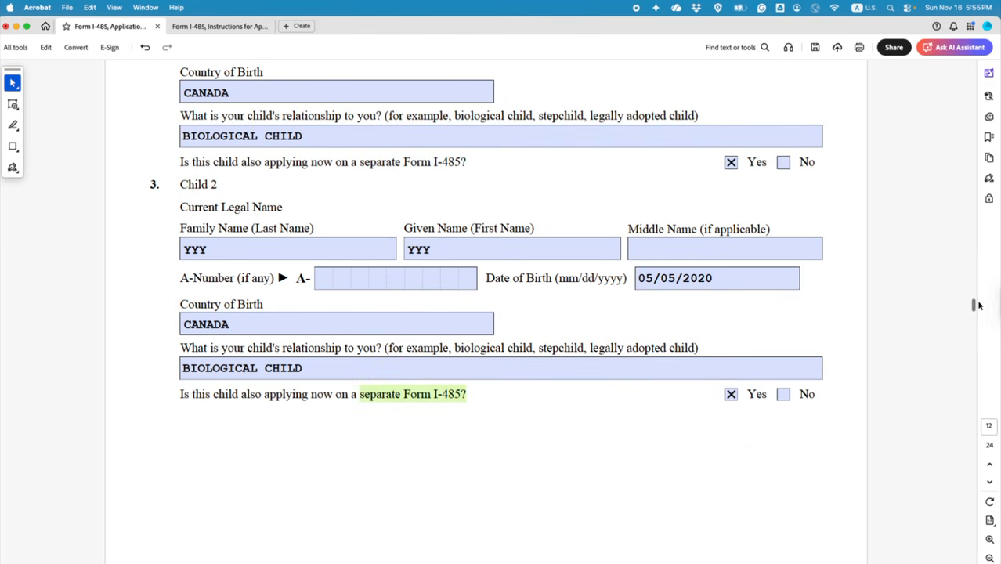
{"action": "left_click_drag", "start_coordinate": [974, 306], "coordinate": [975, 556]}
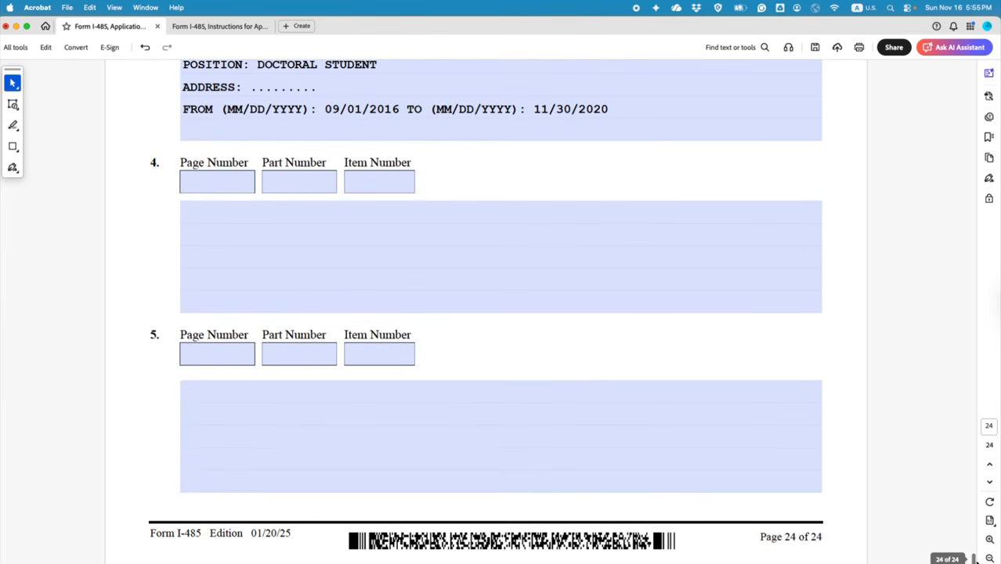
Step: Set Part 14 item 4's reference to page 12, Part 7, item 1
{"action": "scroll", "coordinate": [811, 387], "scroll_direction": "up", "scroll_amount": 8}
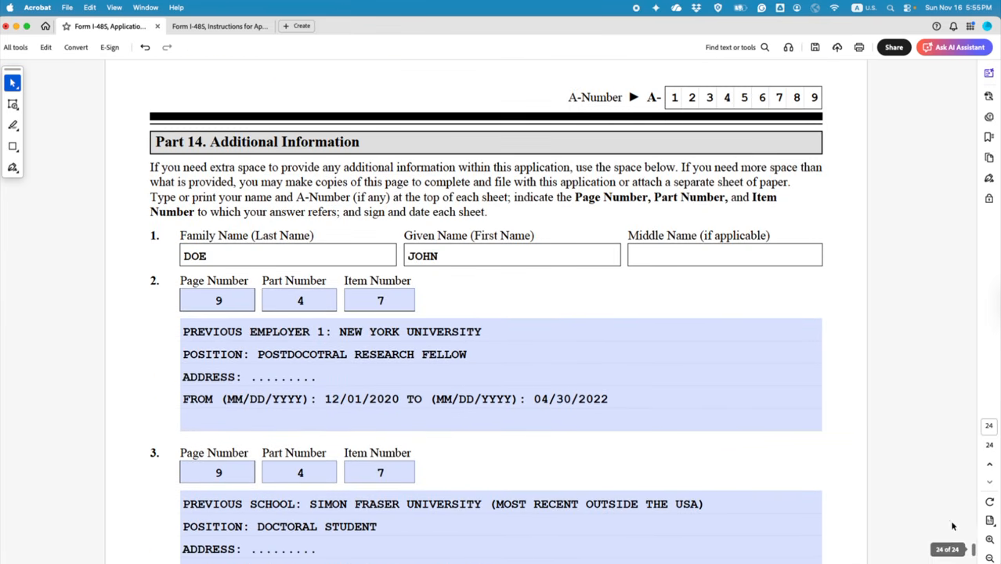
{"action": "left_click_drag", "start_coordinate": [974, 550], "coordinate": [948, 313]}
{"action": "scroll", "coordinate": [764, 266], "scroll_direction": "up", "scroll_amount": 10}
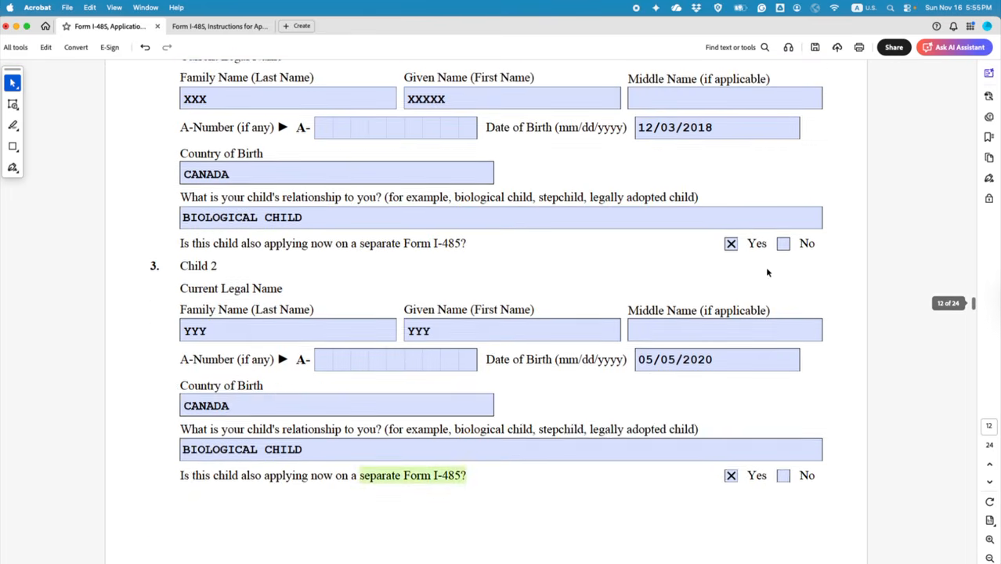
{"action": "scroll", "coordinate": [289, 205], "scroll_direction": "up", "scroll_amount": 2}
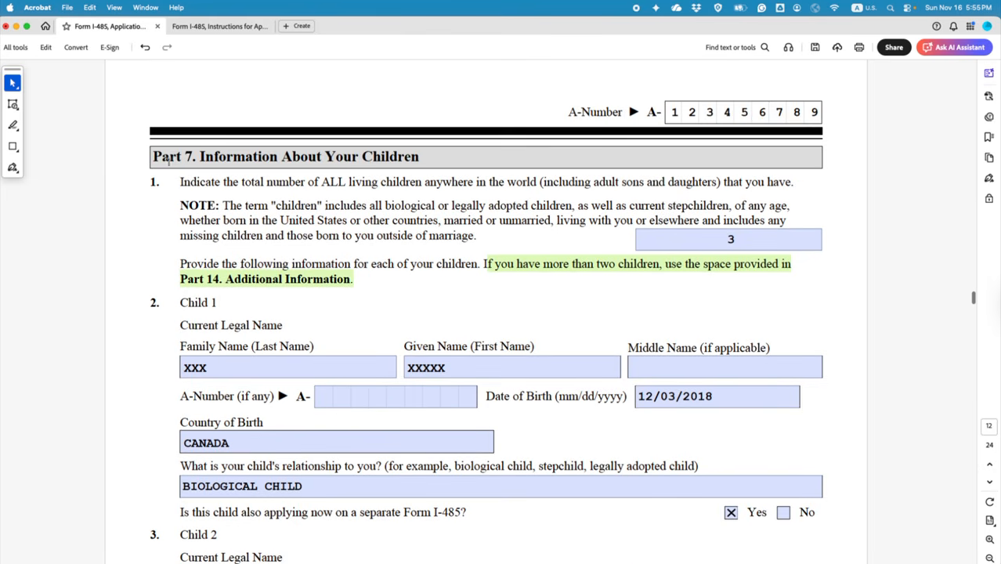
{"action": "left_click_drag", "start_coordinate": [971, 302], "coordinate": [973, 558]}
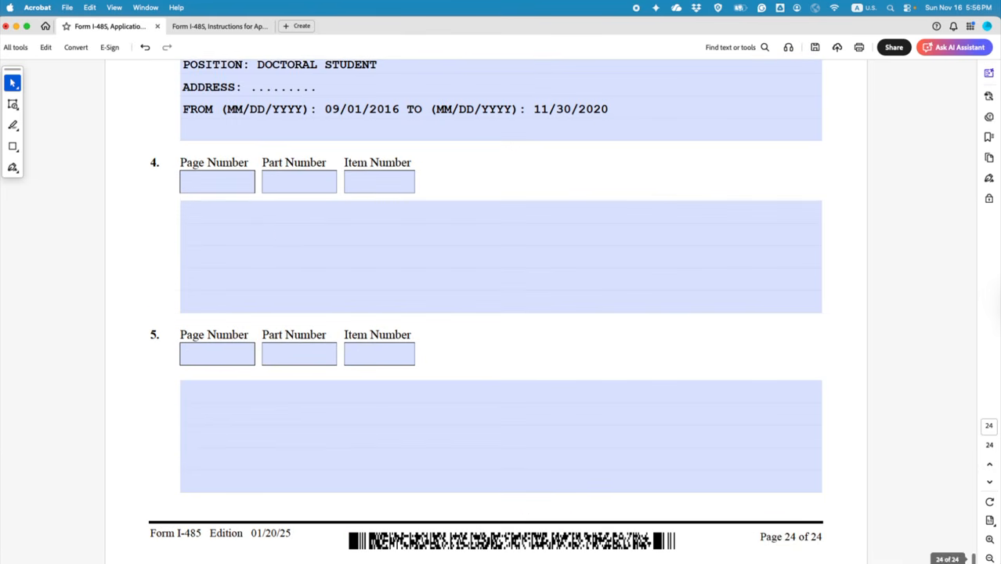
{"action": "left_click", "coordinate": [221, 182]}
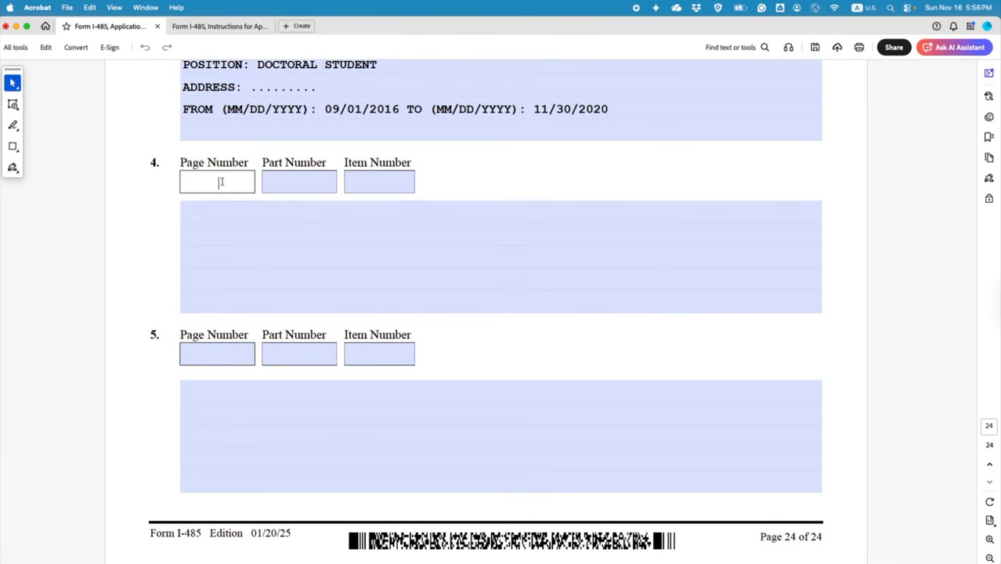
{"action": "type", "text": "12"}
{"action": "left_click", "coordinate": [308, 182]}
{"action": "type", "text": "7"}
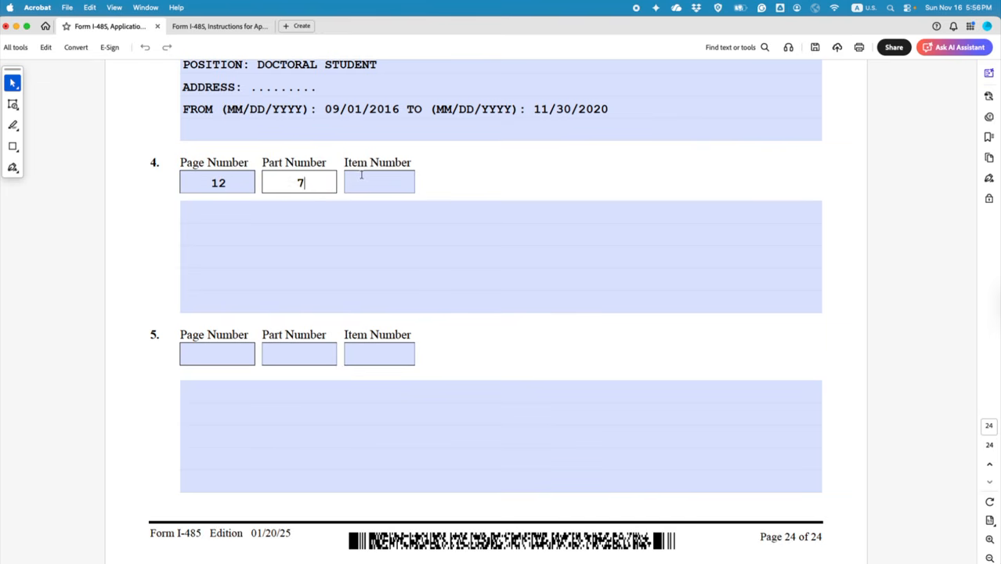
{"action": "left_click", "coordinate": [365, 176]}
{"action": "type", "text": "1"}
Step: Write Child 3's last and given names and date of birth 05/15/2022 in item 4
{"action": "left_click", "coordinate": [274, 212]}
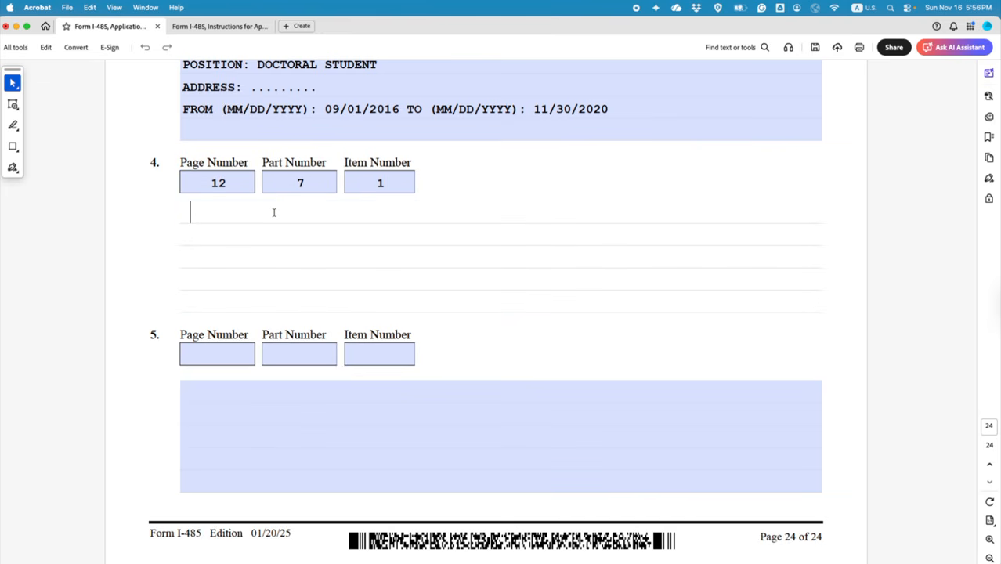
{"action": "key", "text": "BackSpace"}
{"action": "type", "text": "CHILD 3:"}
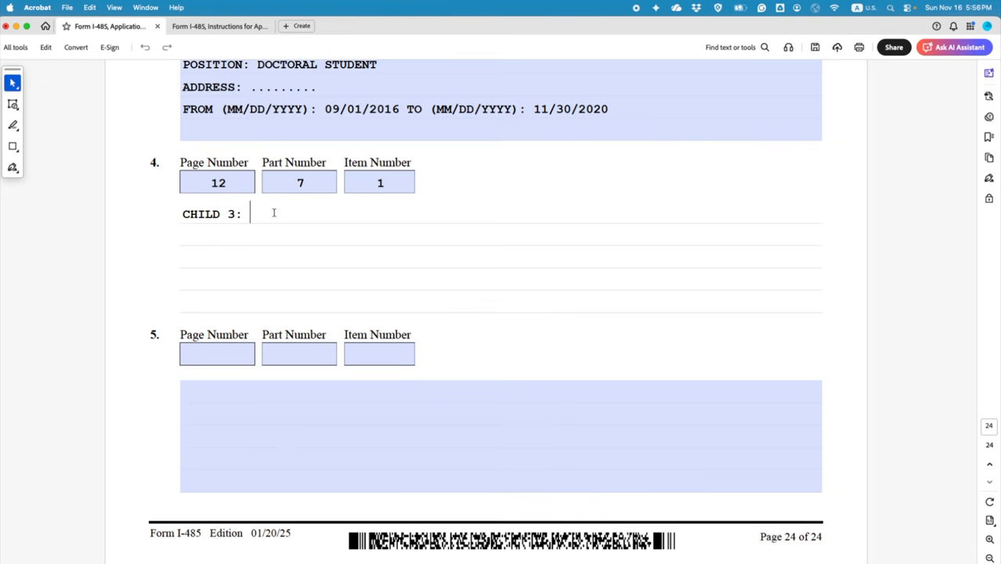
{"action": "type", "text": "LAST NAME: "}
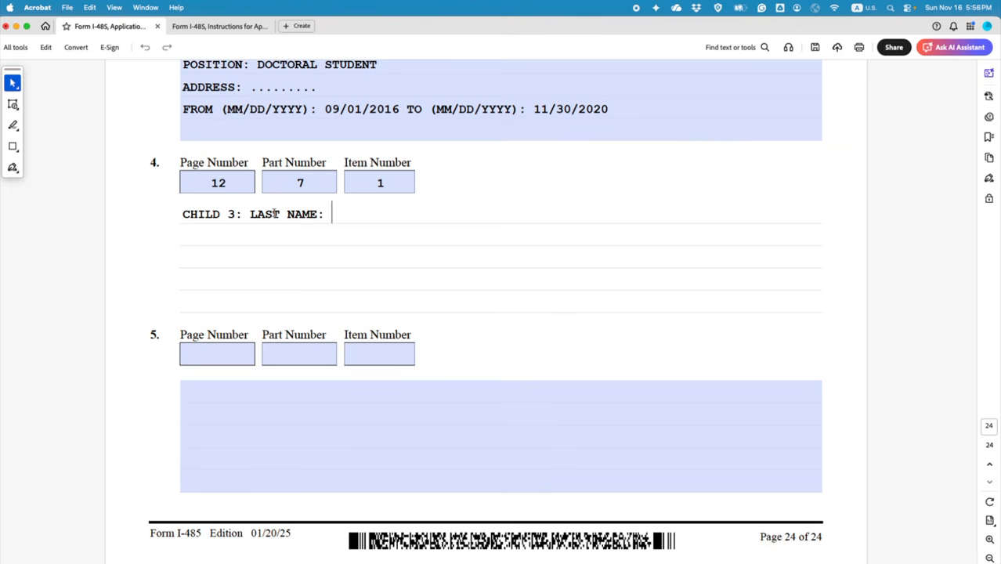
{"action": "type", "text": "AAAA, GIVEN NAME: "}
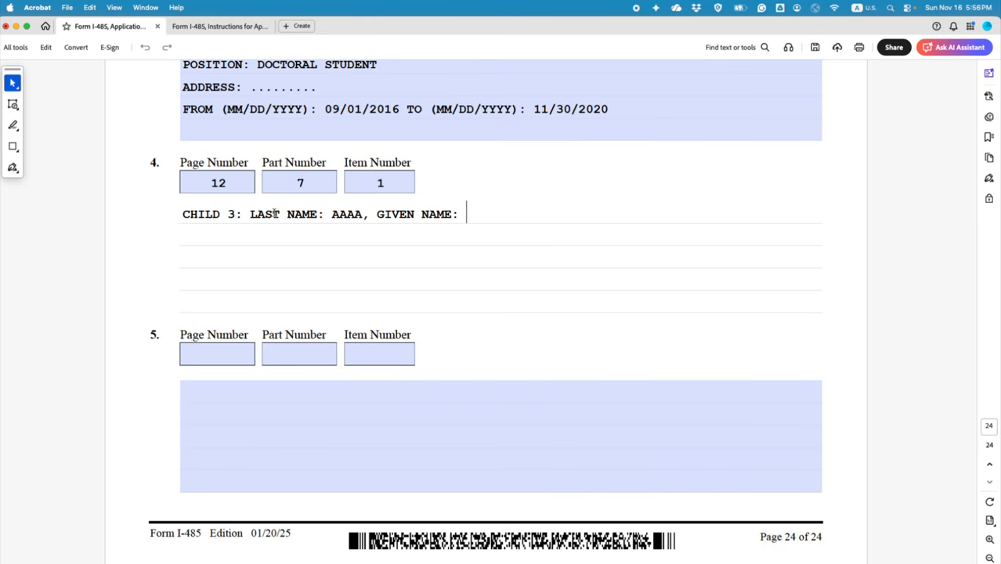
{"action": "type", "text": "BBBB"}
{"action": "key", "text": "Return"}
{"action": "type", "text": "DATE OF"}
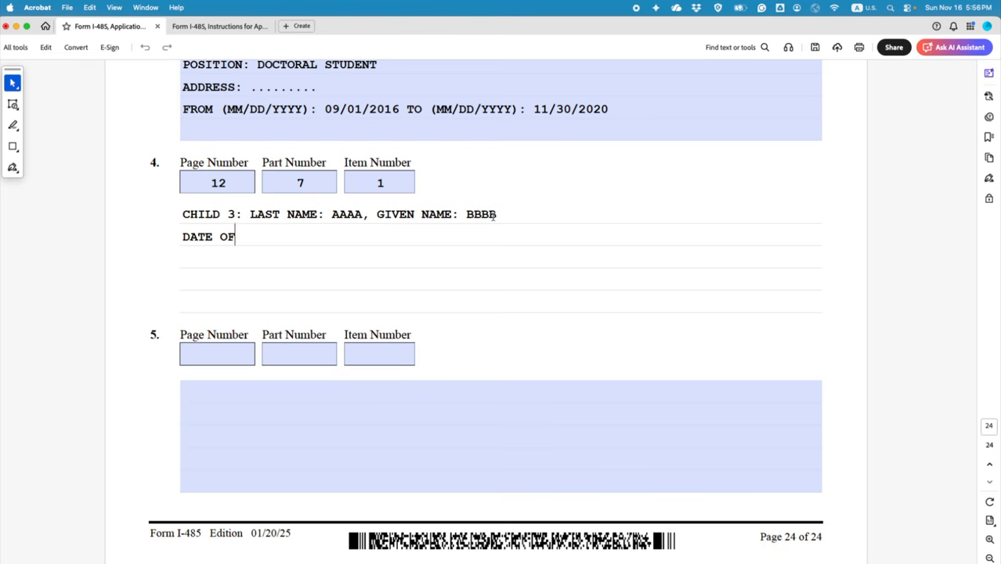
{"action": "type", "text": " BIRTH (MM"}
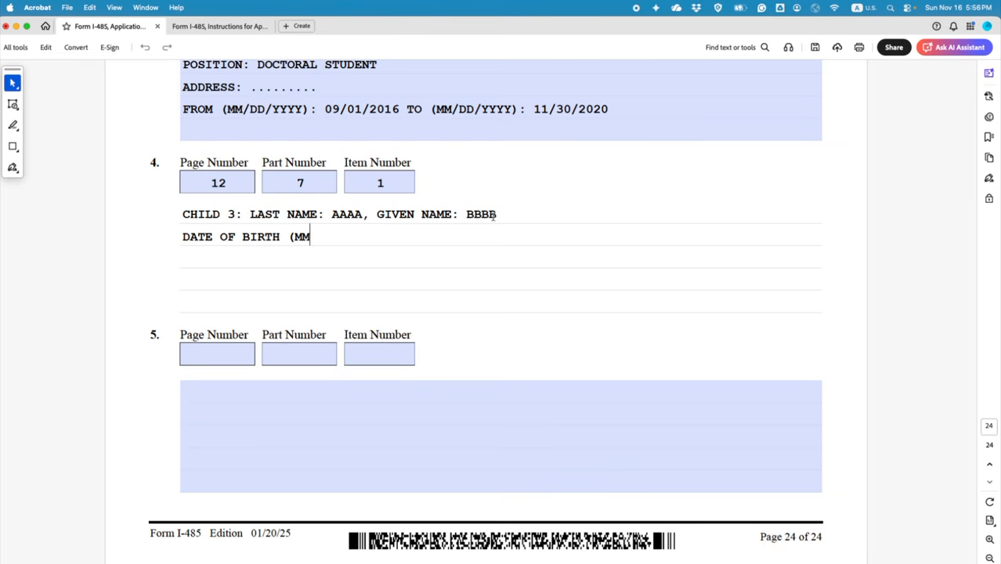
{"action": "type", "text": "/DD/YYYY0"}
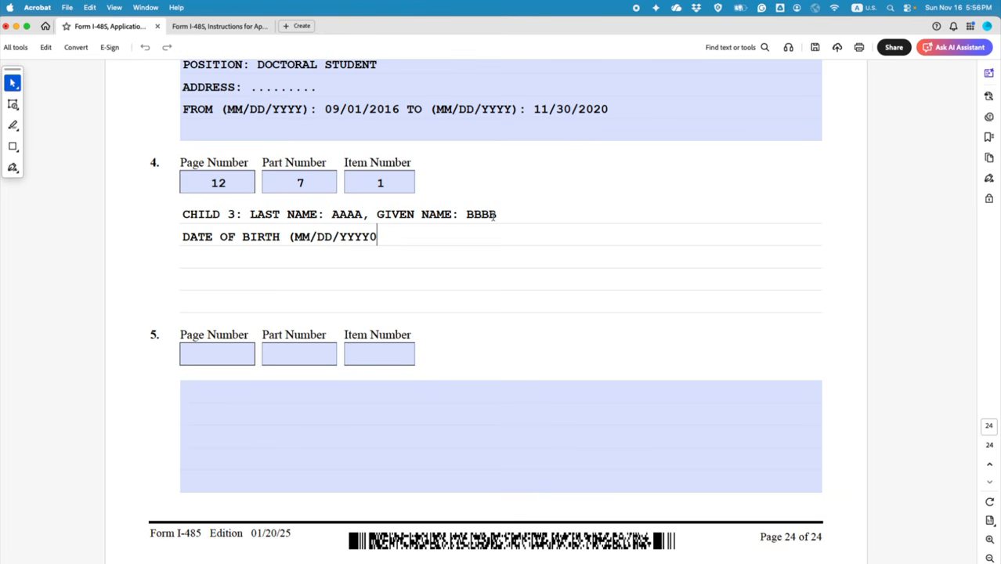
{"action": "key", "text": "BackSpace"}
{"action": "type", "text": "):"}
{"action": "type", "text": "05/15/2022"}
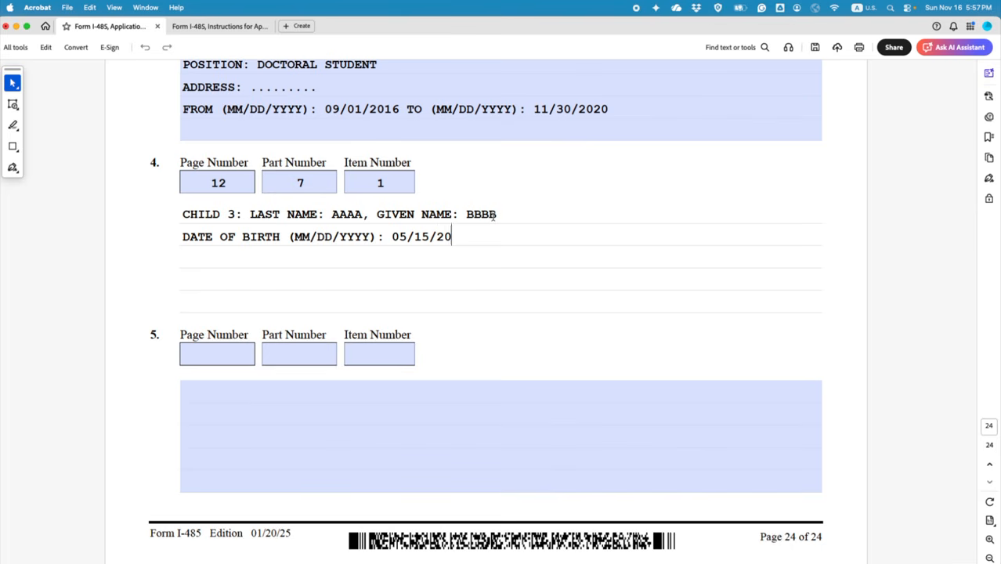
{"action": "key", "text": "Return"}
{"action": "type", "text": "CIT"}
Step: Return to page 12 and reread Child 1's birth country and relationship questions
{"action": "scroll", "coordinate": [385, 258], "scroll_direction": "up", "scroll_amount": 5}
{"action": "scroll", "coordinate": [878, 496], "scroll_direction": "up", "scroll_amount": 1}
{"action": "left_click_drag", "start_coordinate": [975, 540], "coordinate": [956, 299]}
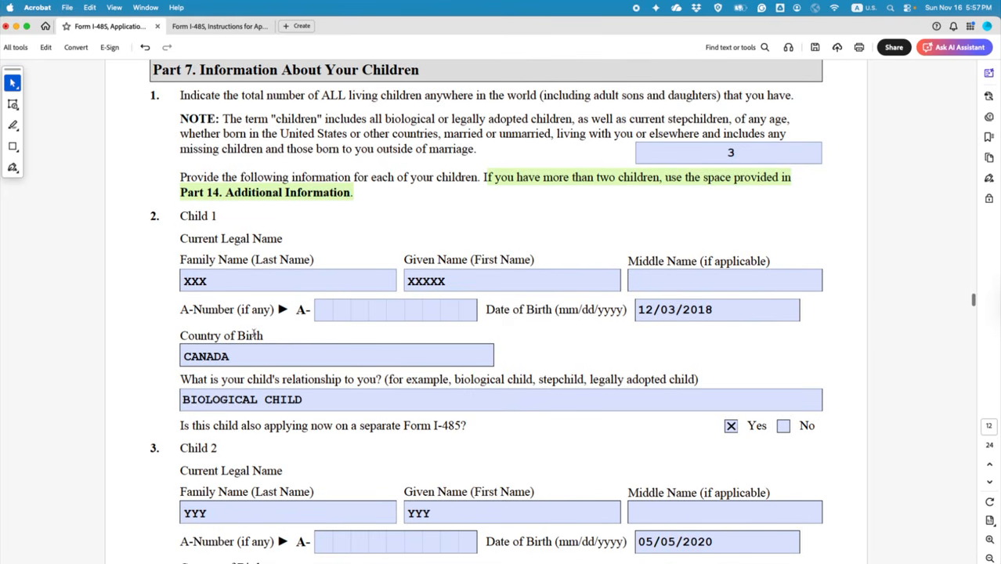
{"action": "scroll", "coordinate": [252, 334], "scroll_direction": "down", "scroll_amount": 1}
{"action": "left_click_drag", "start_coordinate": [180, 320], "coordinate": [440, 362]}
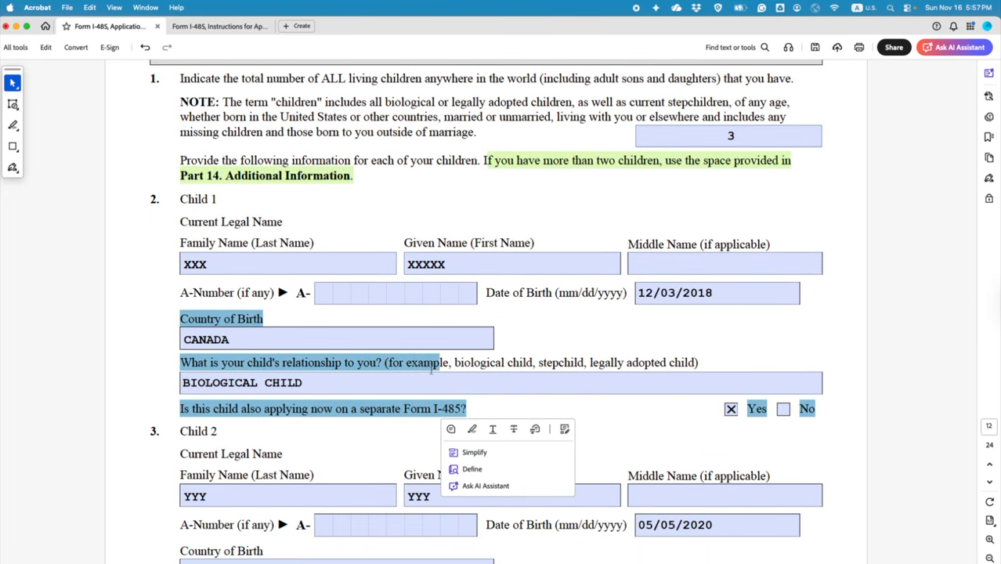
{"action": "left_click", "coordinate": [507, 403]}
{"action": "left_click_drag", "start_coordinate": [181, 319], "coordinate": [468, 408]}
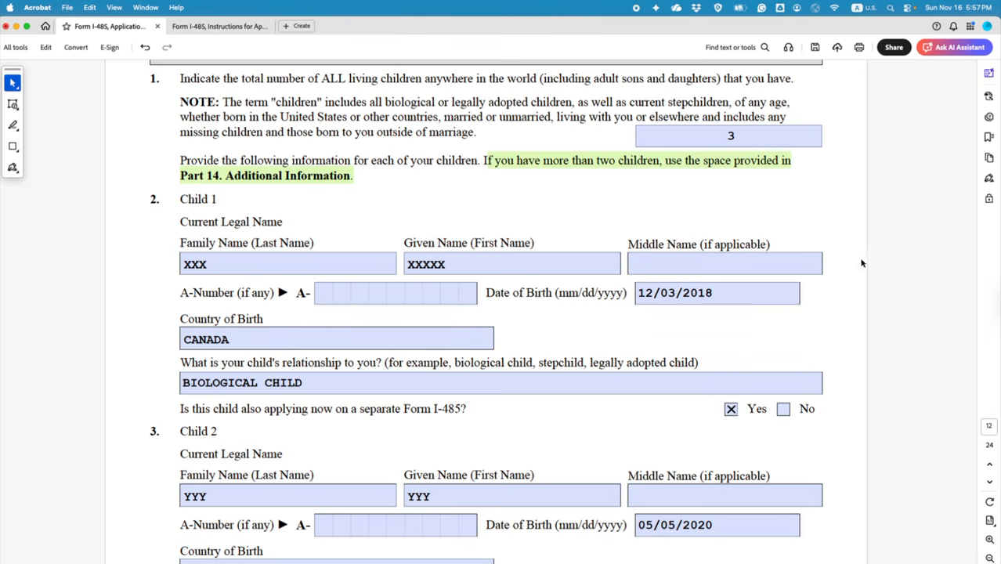
{"action": "scroll", "coordinate": [919, 280], "scroll_direction": "down", "scroll_amount": 3}
Step: Add 'COUNTRY OF BIRTH: USA' for Child 3 in Part 14 item 4
{"action": "left_click_drag", "start_coordinate": [973, 314], "coordinate": [975, 557]}
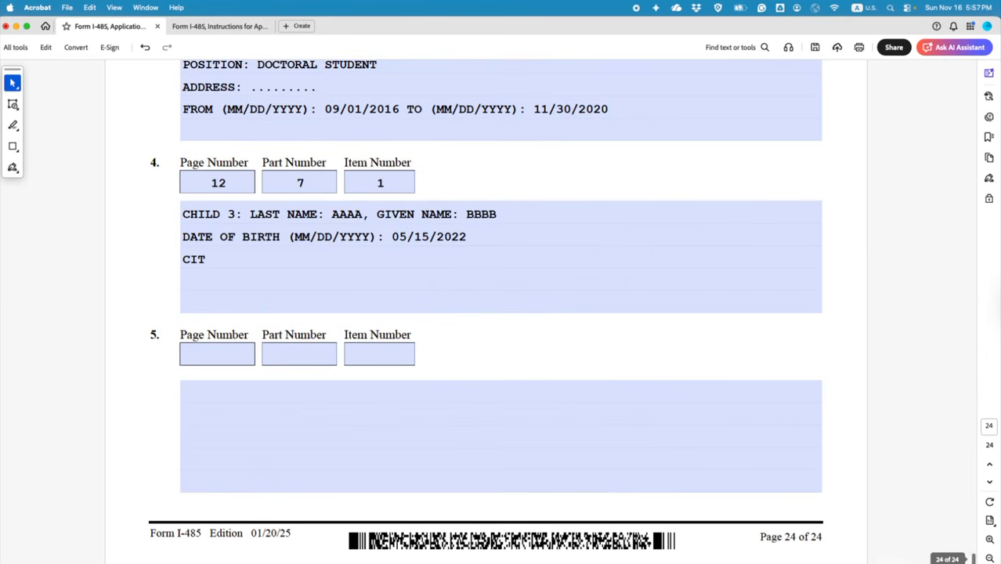
{"action": "left_click_drag", "start_coordinate": [249, 277], "coordinate": [171, 266]}
{"action": "type", "text": "C"}
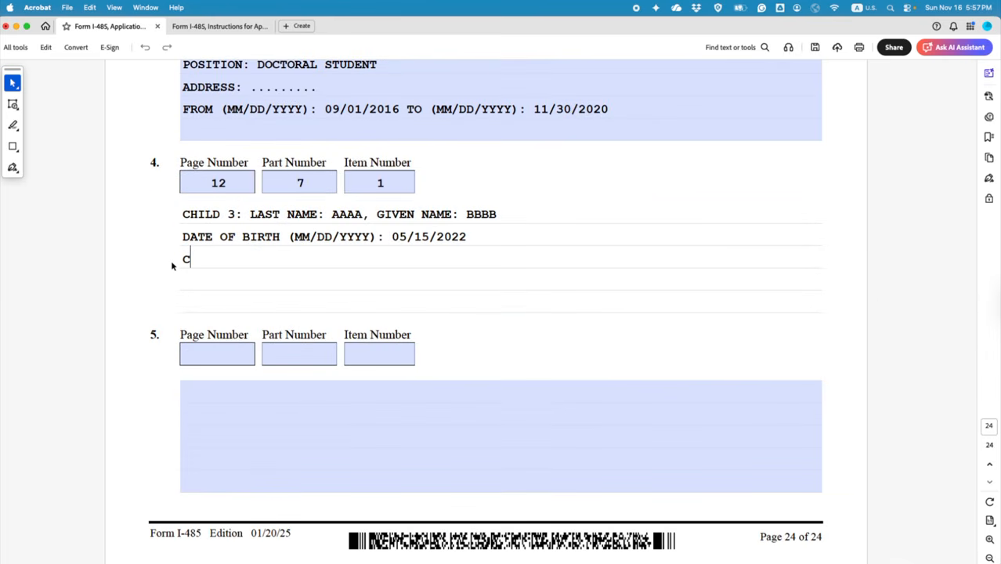
{"action": "type", "text": "OUNTRY OF B"}
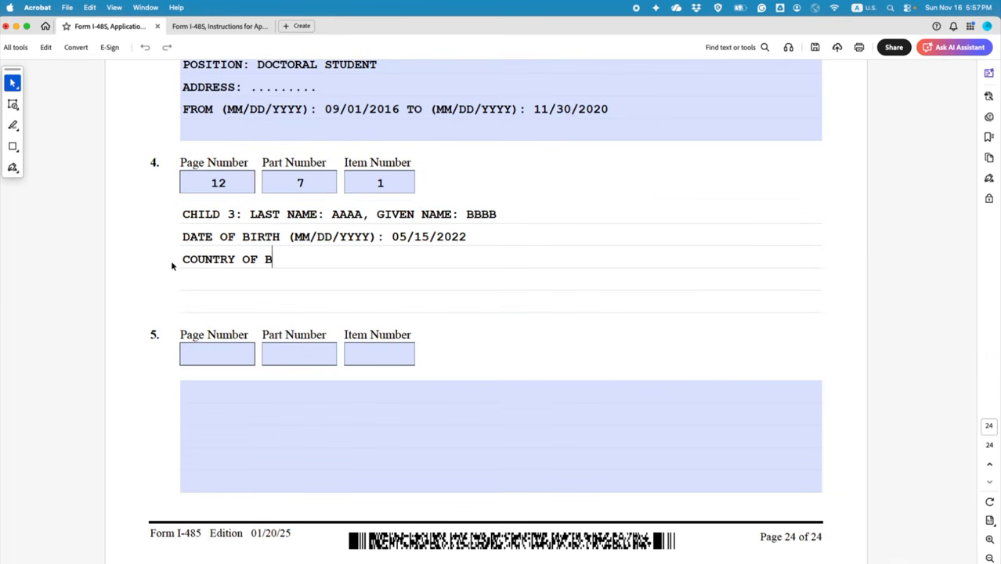
{"action": "type", "text": "IRTH: USA"}
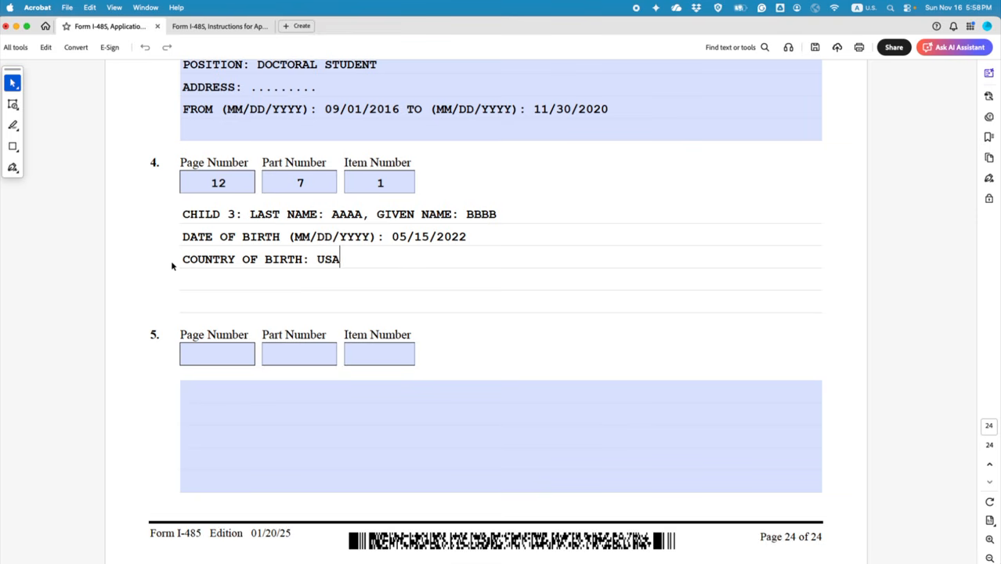
Step: Add the line 'RELATIONSHIP TO ME: BIOLOGICAL CHILD'
{"action": "key", "text": "Return"}
{"action": "type", "text": "RELATION"}
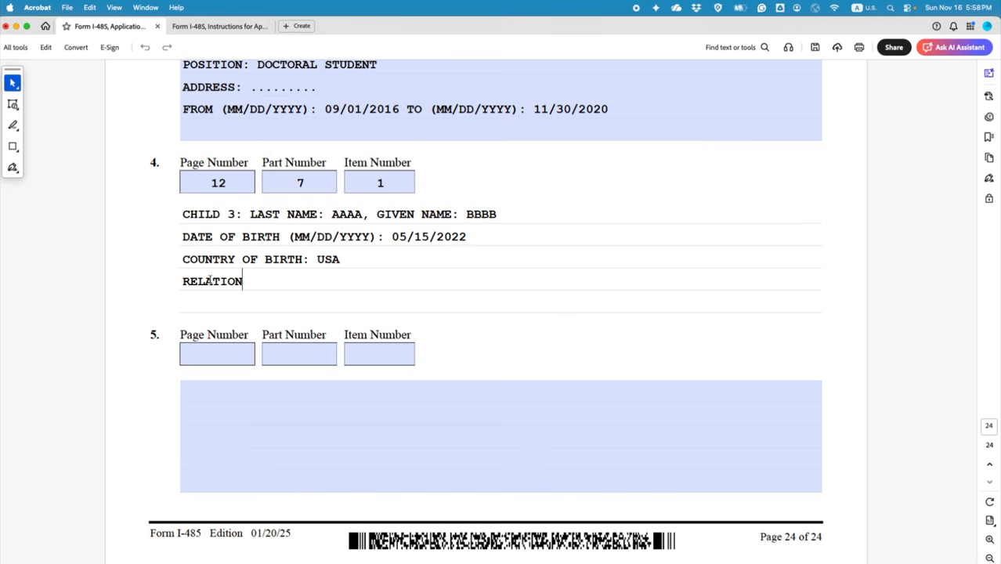
{"action": "key", "text": "BackSpace"}
{"action": "type", "text": "SHIP TO ME: "}
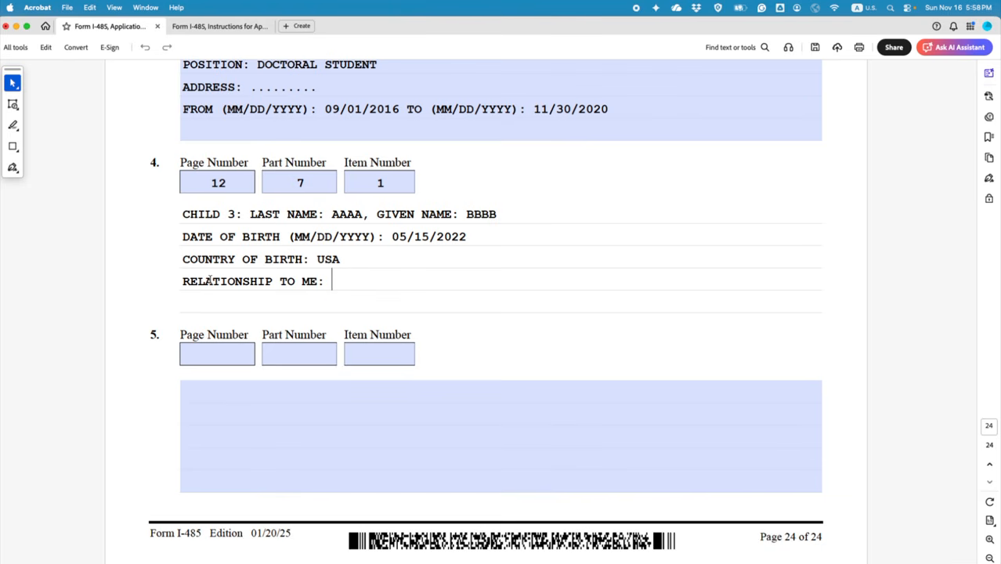
{"action": "type", "text": "BIOLOGICAL CHILD"}
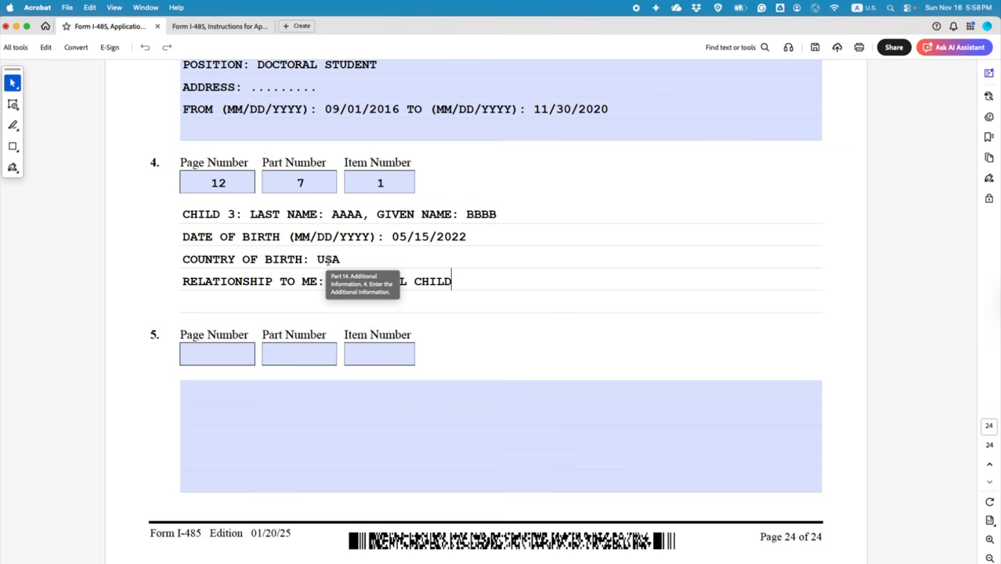
Step: Add 'IS THE CHILD APPLYING ON A SEPARATE I-485: NO' and save the form
{"action": "key", "text": "Return"}
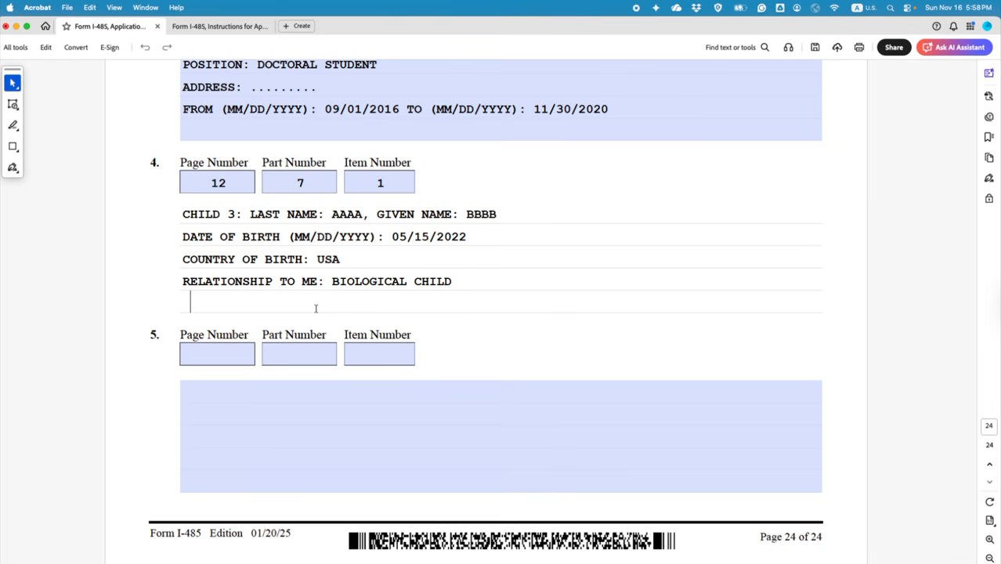
{"action": "key", "text": "BackSpace"}
{"action": "type", "text": "IS TH"}
{"action": "key", "text": "BackSpace"}
{"action": "type", "text": "E CHILD AP"}
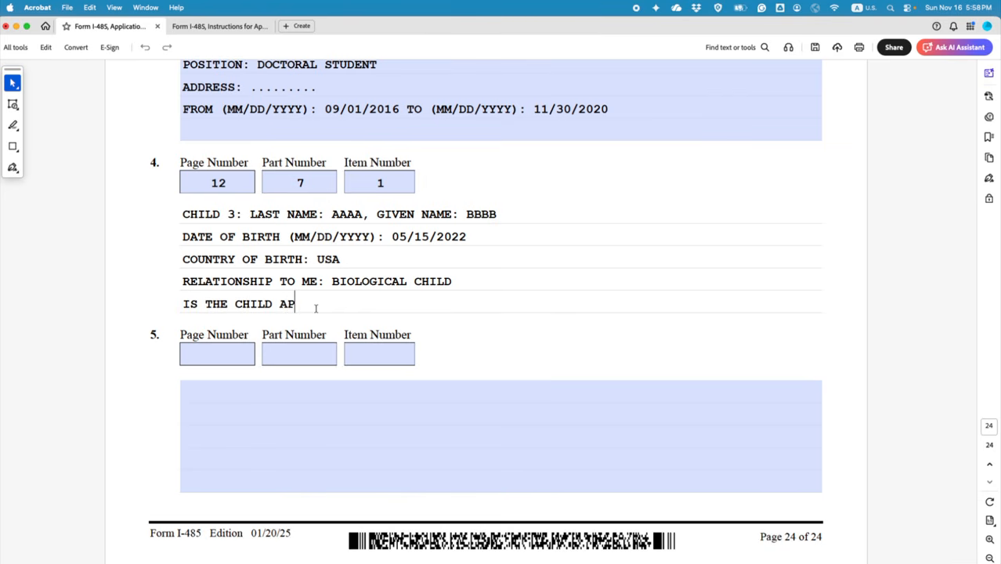
{"action": "type", "text": "PLYING ON"}
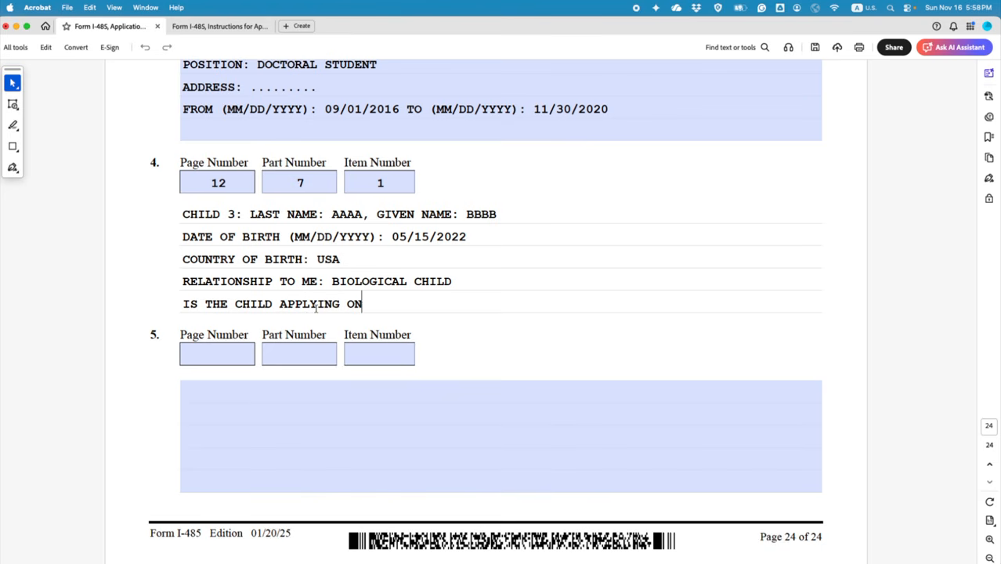
{"action": "type", "text": " A SEPARATE "}
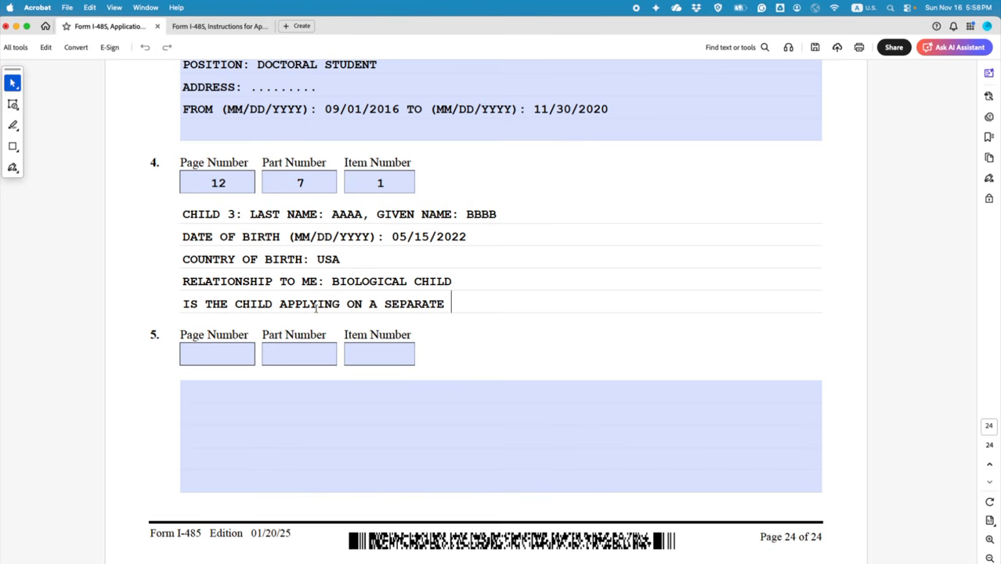
{"action": "type", "text": "I-485: NO"}
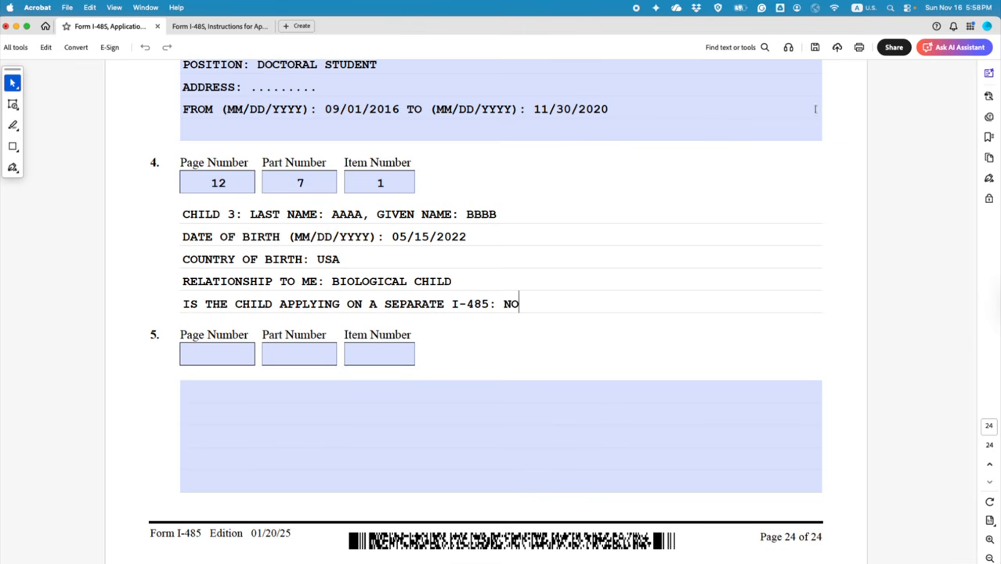
{"action": "left_click", "coordinate": [815, 49]}
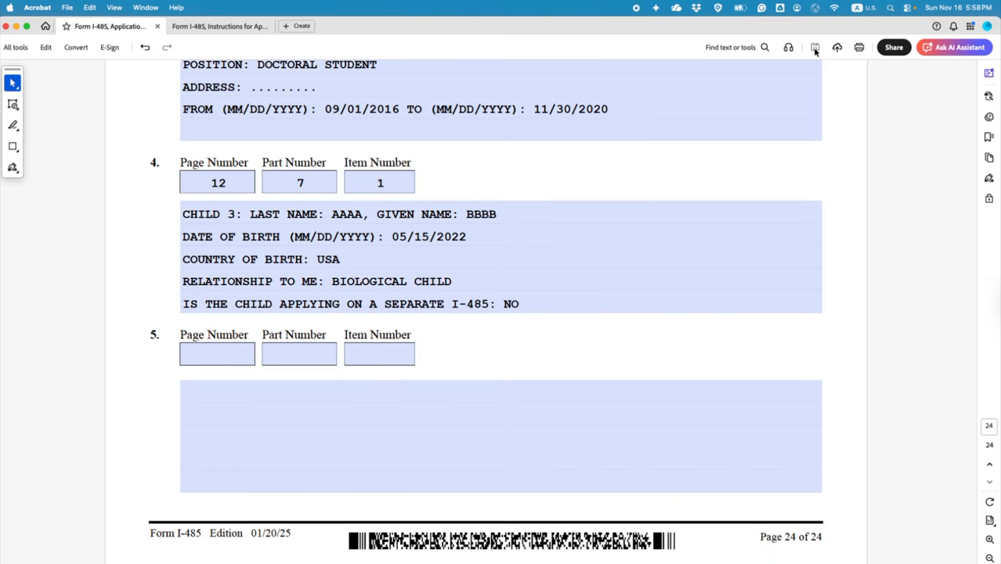
Step: Scroll back up to Part 7 and check the children count of 3
{"action": "scroll", "coordinate": [344, 296], "scroll_direction": "up", "scroll_amount": 15}
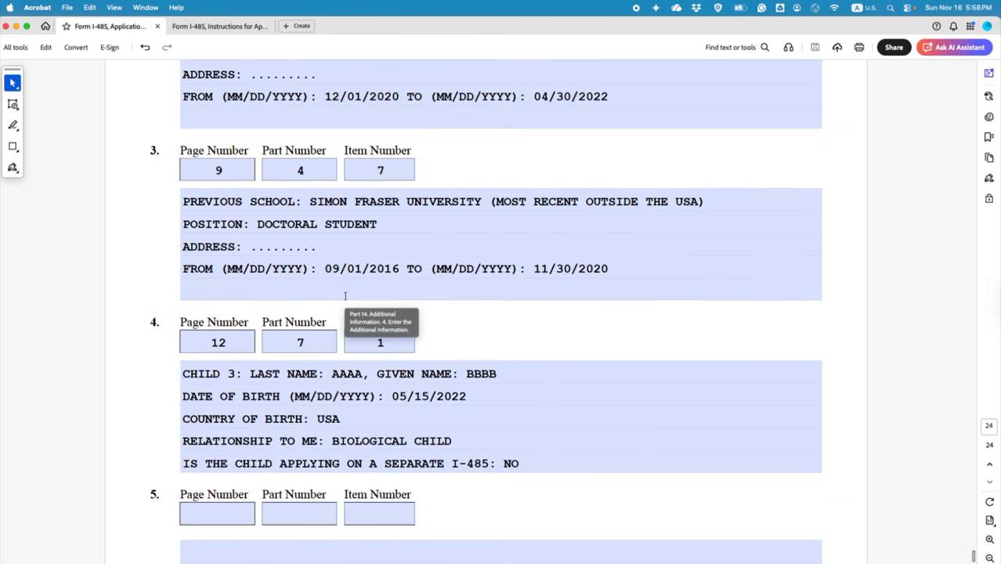
{"action": "scroll", "coordinate": [347, 301], "scroll_direction": "up", "scroll_amount": 20}
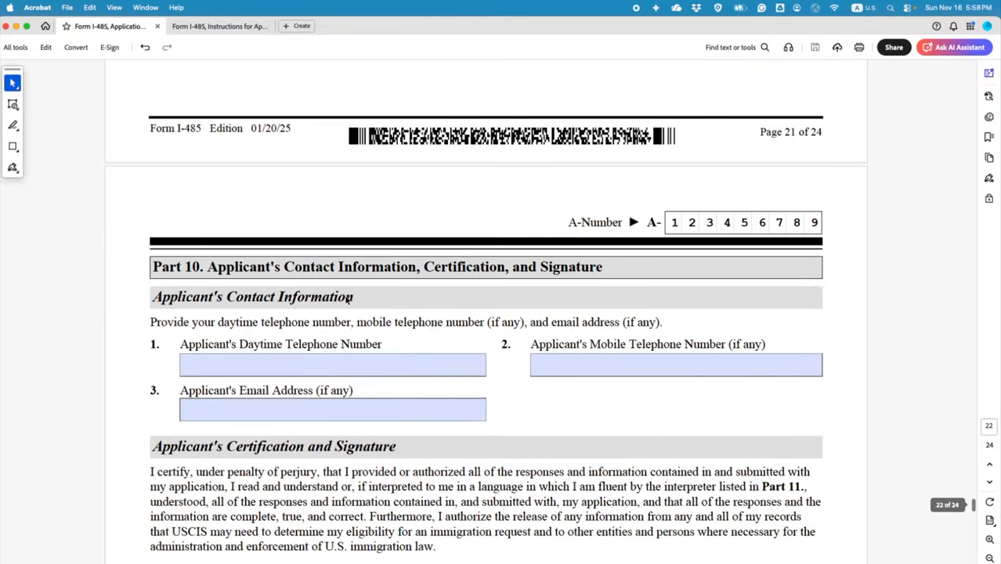
{"action": "scroll", "coordinate": [347, 301], "scroll_direction": "up", "scroll_amount": 20}
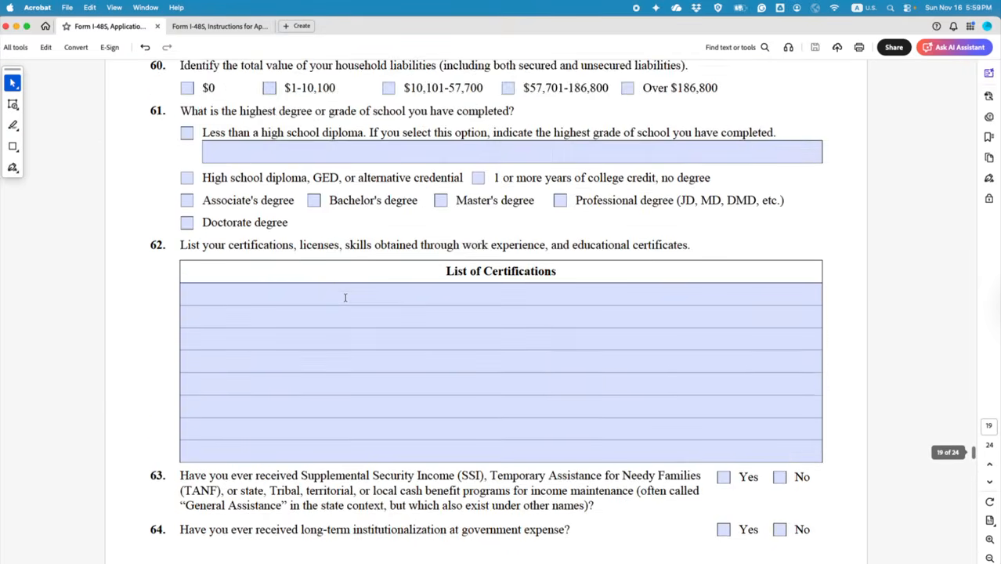
{"action": "scroll", "coordinate": [345, 296], "scroll_direction": "up", "scroll_amount": 20}
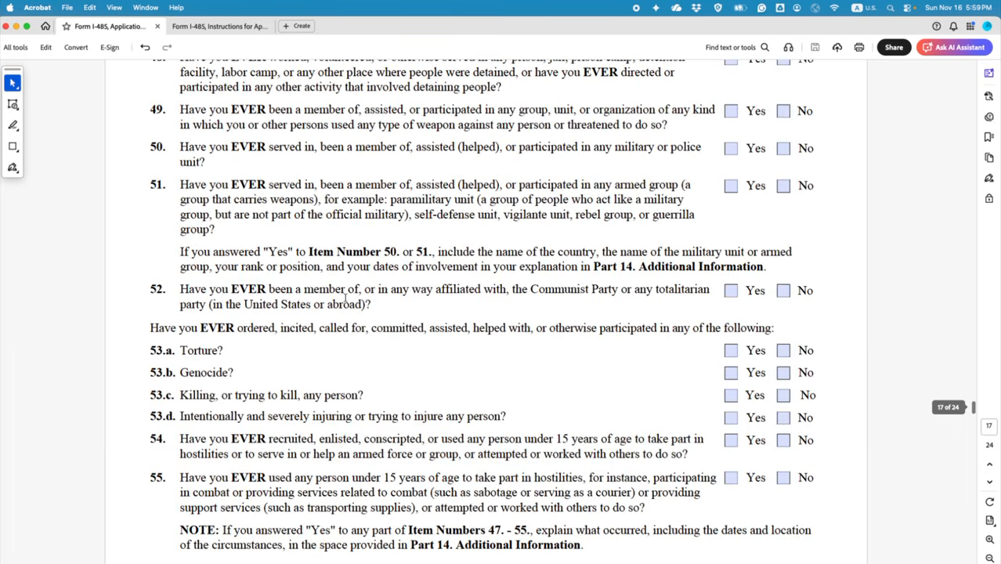
{"action": "scroll", "coordinate": [345, 297], "scroll_direction": "up", "scroll_amount": 20}
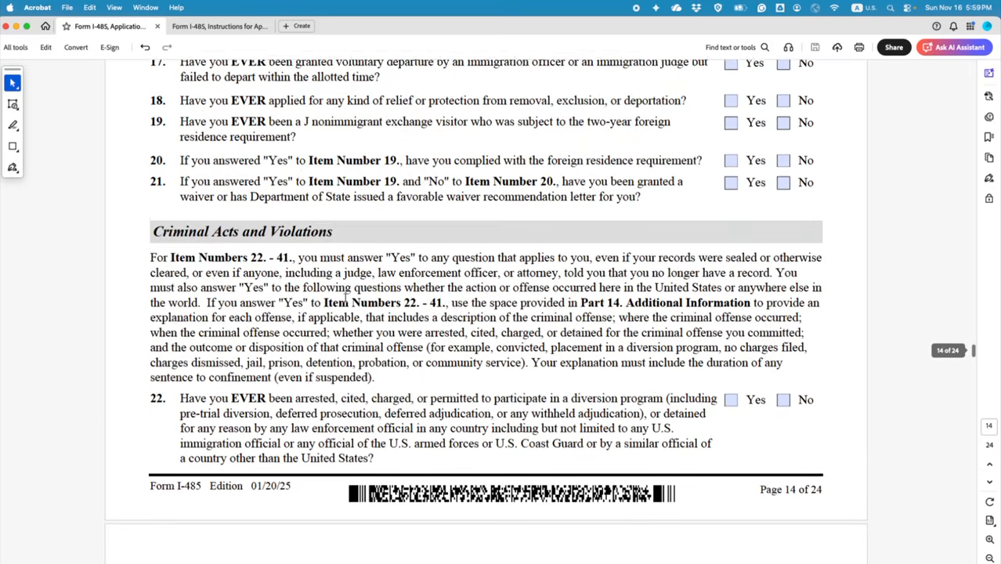
{"action": "scroll", "coordinate": [345, 300], "scroll_direction": "up", "scroll_amount": 20}
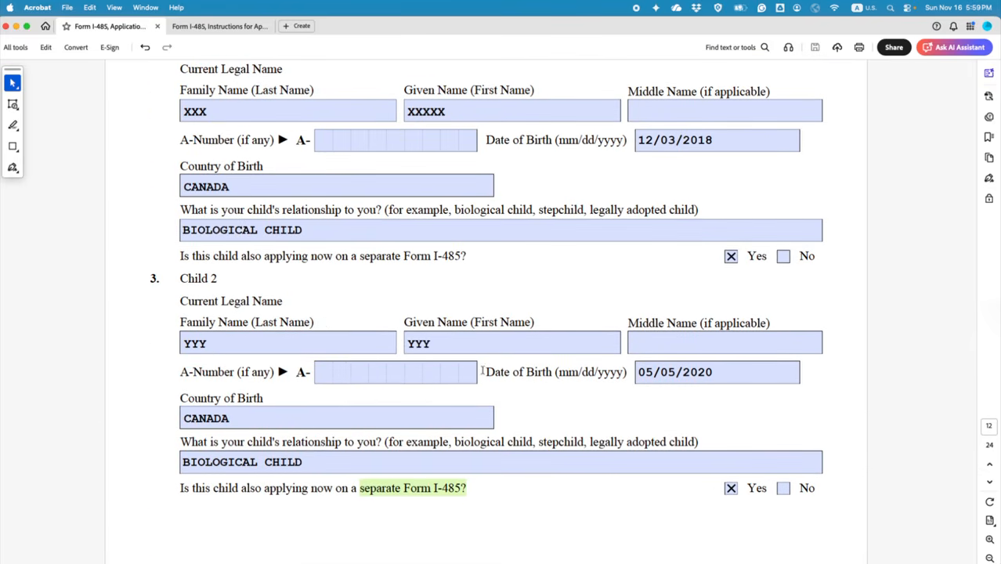
{"action": "scroll", "coordinate": [368, 294], "scroll_direction": "up", "scroll_amount": 5}
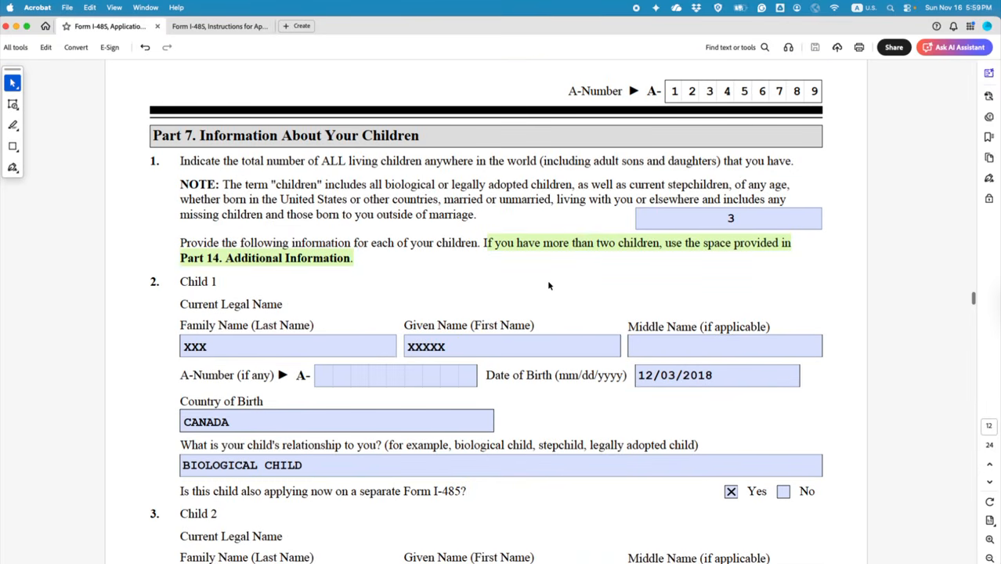
{"action": "scroll", "coordinate": [584, 311], "scroll_direction": "down", "scroll_amount": 2}
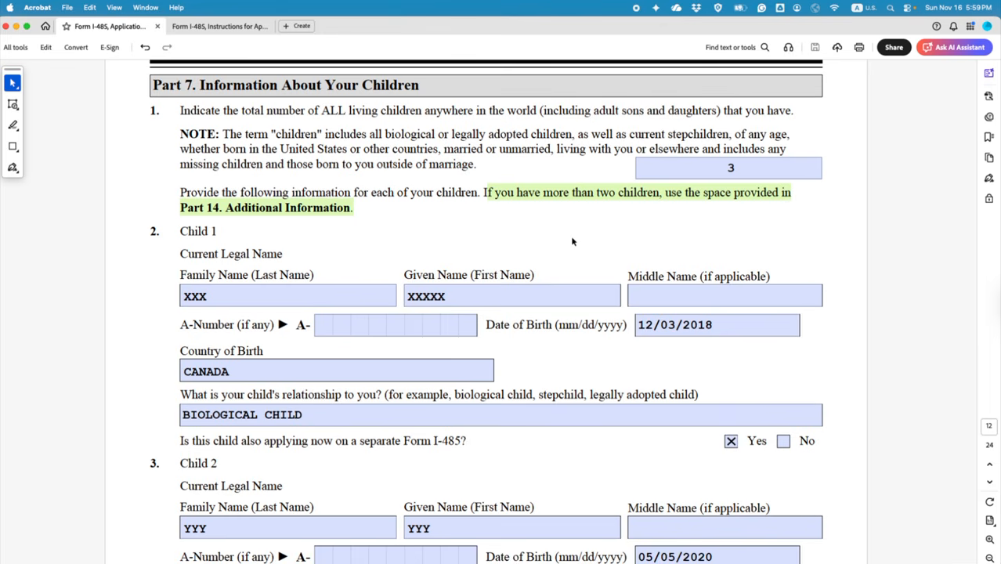
{"action": "left_click", "coordinate": [734, 168]}
{"action": "left_click", "coordinate": [680, 230]}
Step: Check Child 1's family and given name entries, then move down to Part 8
{"action": "scroll", "coordinate": [555, 253], "scroll_direction": "down", "scroll_amount": 1}
{"action": "left_click", "coordinate": [244, 277]}
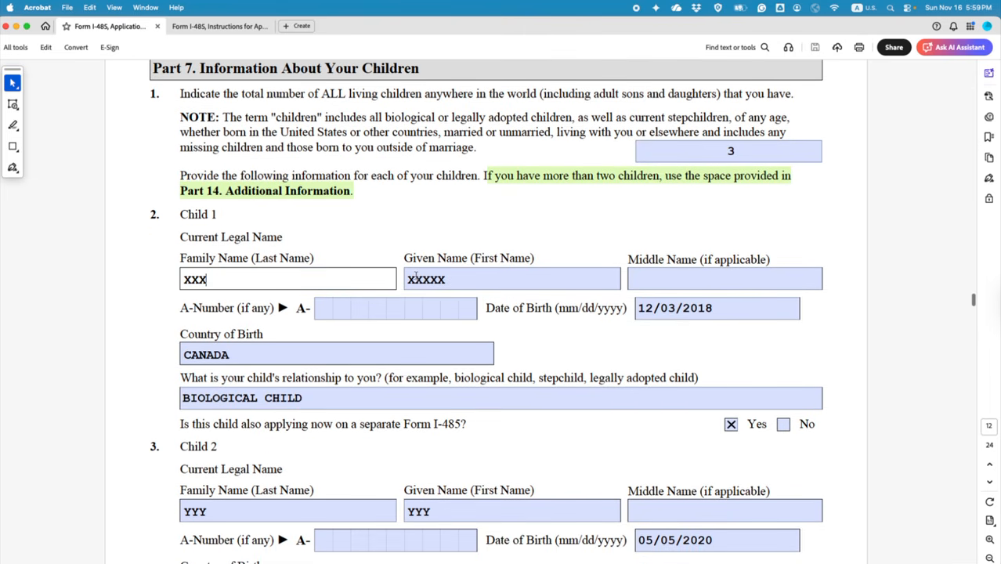
{"action": "left_click", "coordinate": [416, 278]}
{"action": "scroll", "coordinate": [406, 387], "scroll_direction": "down", "scroll_amount": 15}
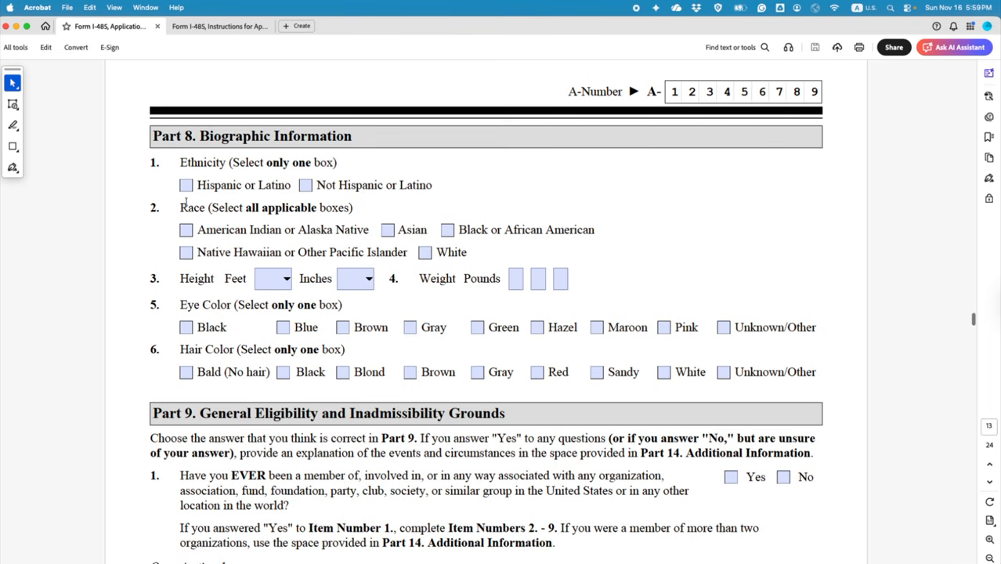
Step: Mark ethnicity as Not Hispanic or Latino and race as White
{"action": "left_click", "coordinate": [305, 187]}
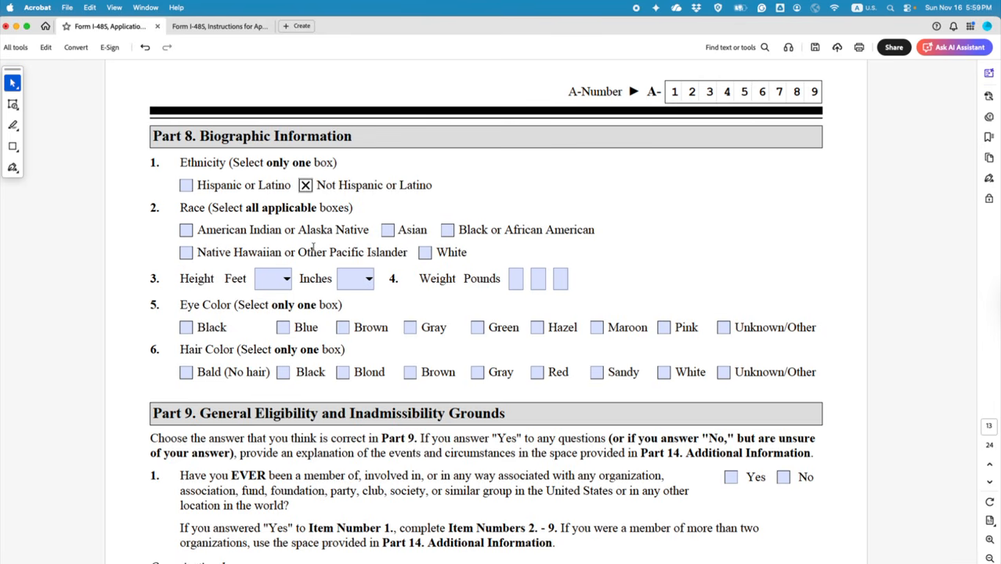
{"action": "left_click", "coordinate": [424, 252]}
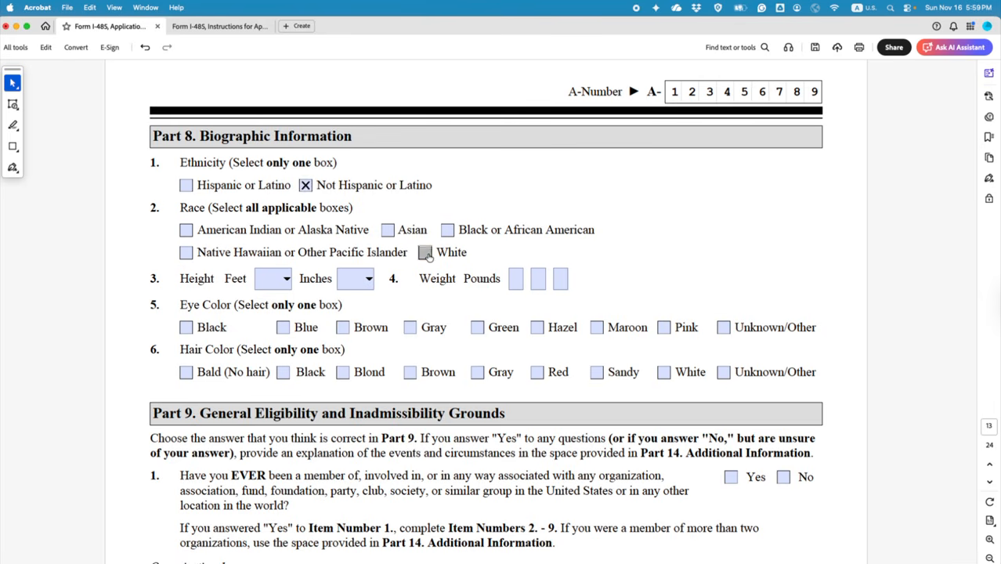
{"action": "scroll", "coordinate": [430, 270], "scroll_direction": "down", "scroll_amount": 2}
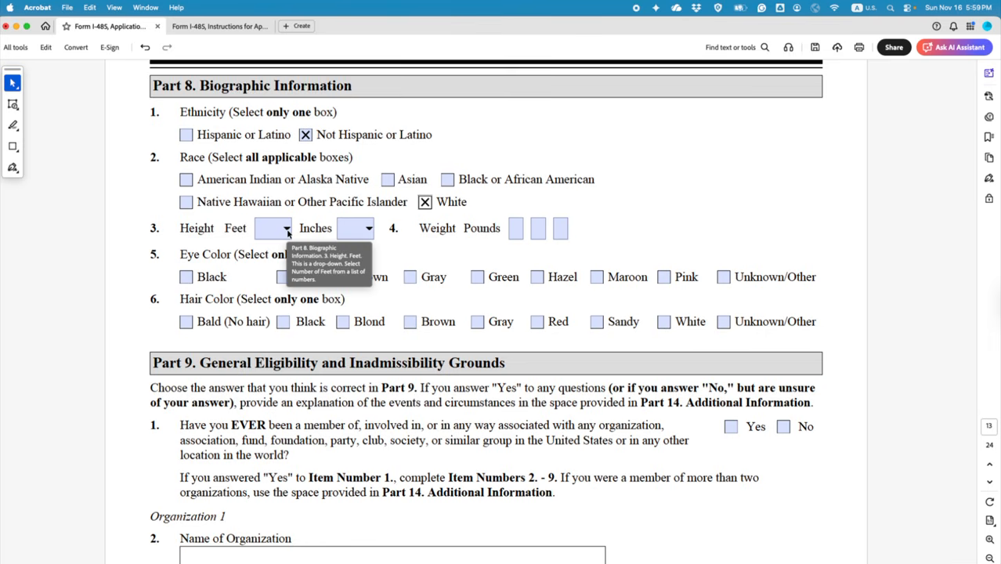
Step: Set height to 6 feet 2 inches and weight to 180 pounds
{"action": "left_click", "coordinate": [287, 228]}
{"action": "scroll", "coordinate": [275, 366], "scroll_direction": "down", "scroll_amount": 1}
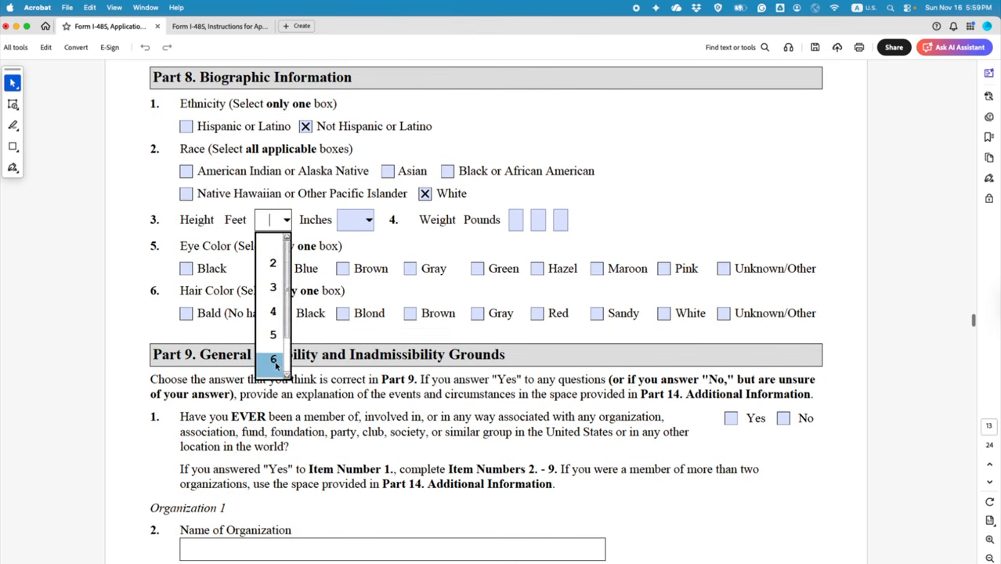
{"action": "left_click", "coordinate": [274, 359]}
{"action": "left_click", "coordinate": [358, 222]}
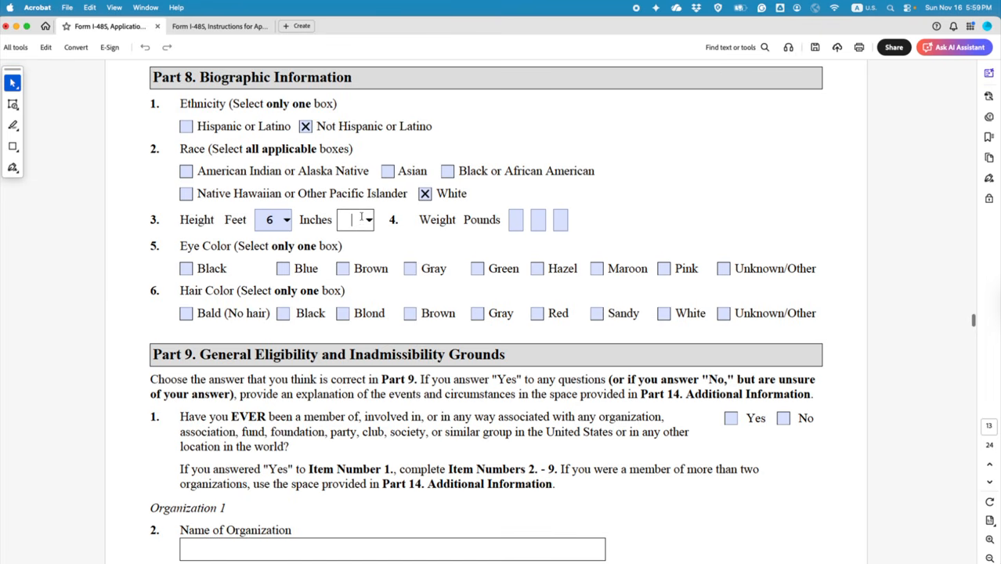
{"action": "left_click", "coordinate": [368, 221]}
{"action": "left_click", "coordinate": [355, 311]}
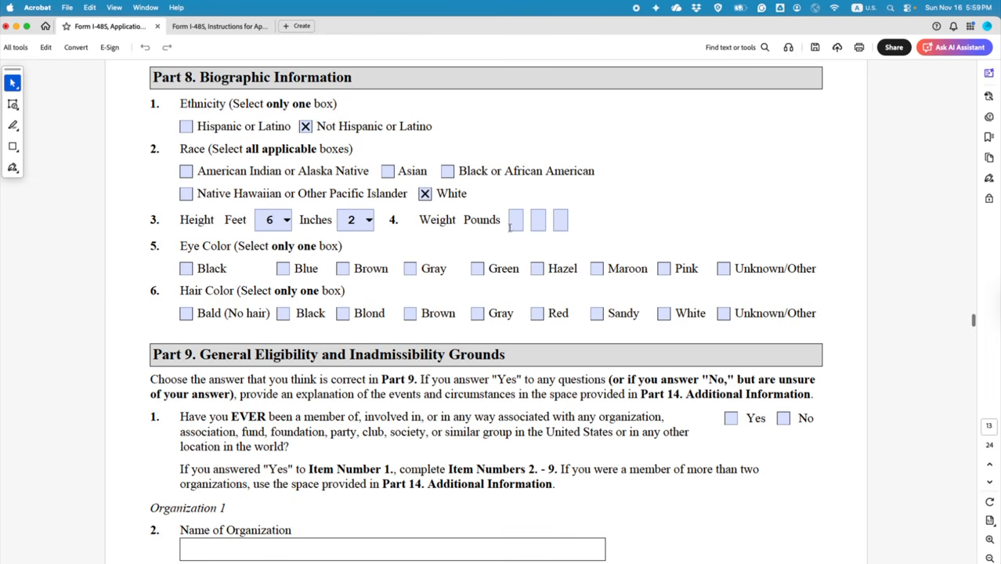
{"action": "left_click", "coordinate": [514, 221]}
{"action": "type", "text": "1"}
{"action": "left_click", "coordinate": [538, 220]}
{"action": "type", "text": "8"}
{"action": "left_click", "coordinate": [561, 220]}
{"action": "type", "text": "0"}
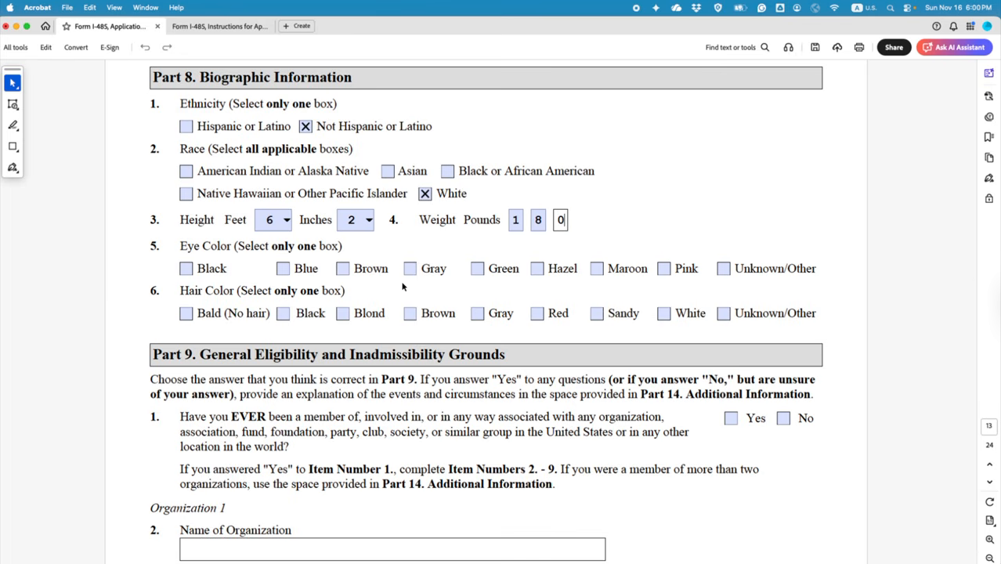
Step: Mark eye colour Blue and hair colour Blond
{"action": "left_click", "coordinate": [282, 269]}
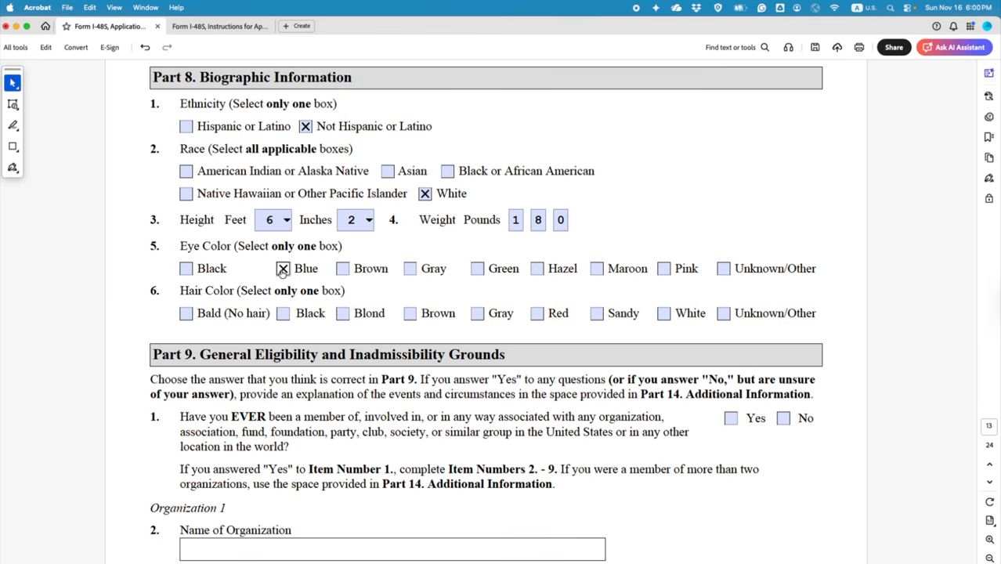
{"action": "left_click", "coordinate": [342, 313]}
{"action": "scroll", "coordinate": [367, 361], "scroll_direction": "down", "scroll_amount": 3}
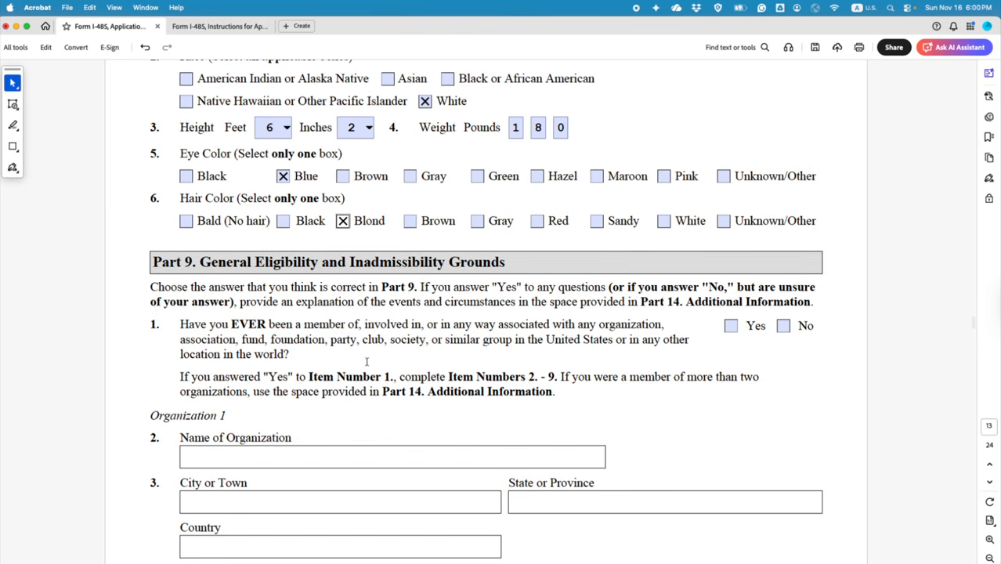
{"action": "scroll", "coordinate": [366, 361], "scroll_direction": "down", "scroll_amount": 2}
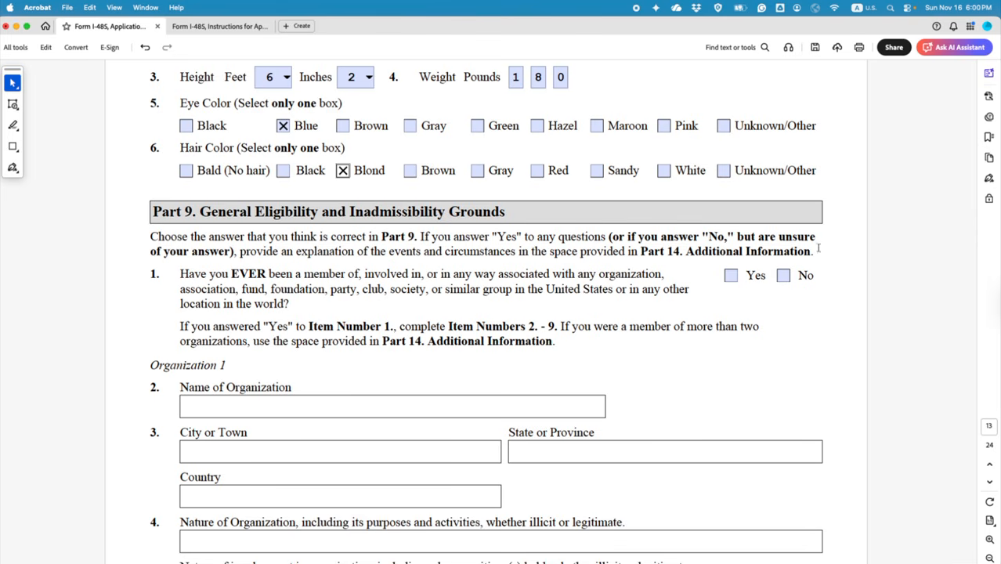
Step: Highlight the Part 9 instructions sentence in green and answer Yes to item 1
{"action": "left_click_drag", "start_coordinate": [813, 254], "coordinate": [612, 238]}
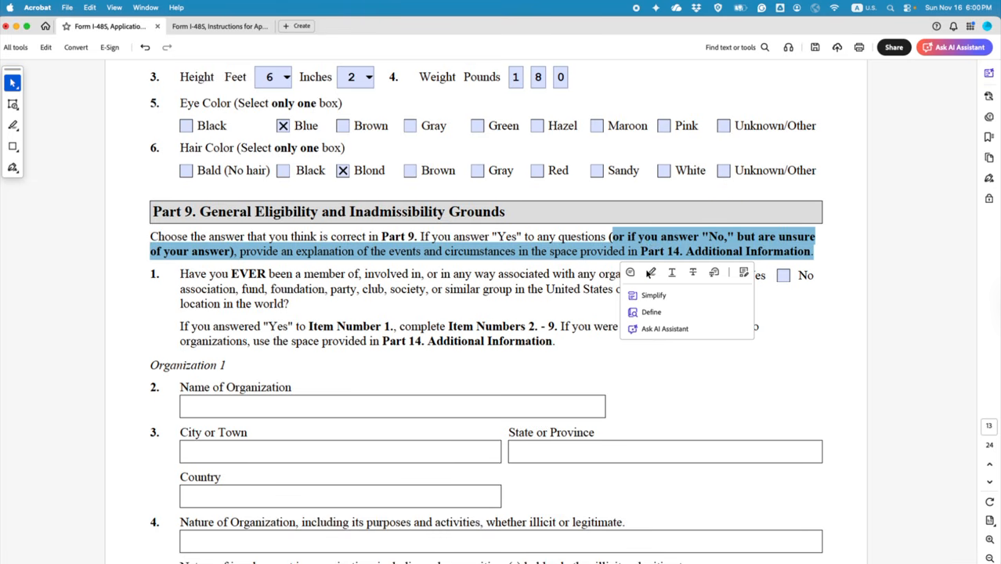
{"action": "left_click", "coordinate": [650, 272]}
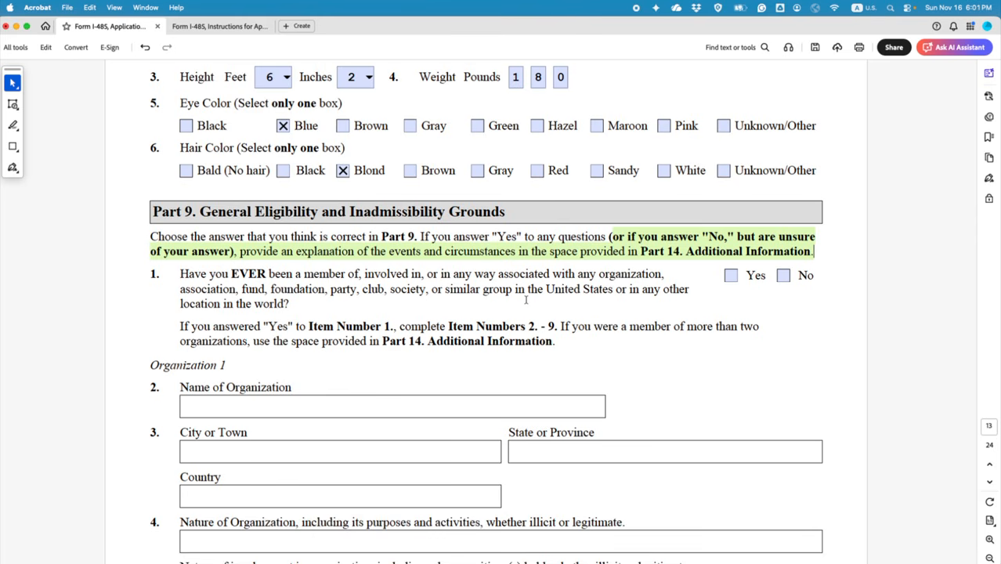
{"action": "left_click", "coordinate": [731, 275]}
Step: Step through Organization 1's name, city or town, country and nature fields
{"action": "scroll", "coordinate": [702, 326], "scroll_direction": "down", "scroll_amount": 2}
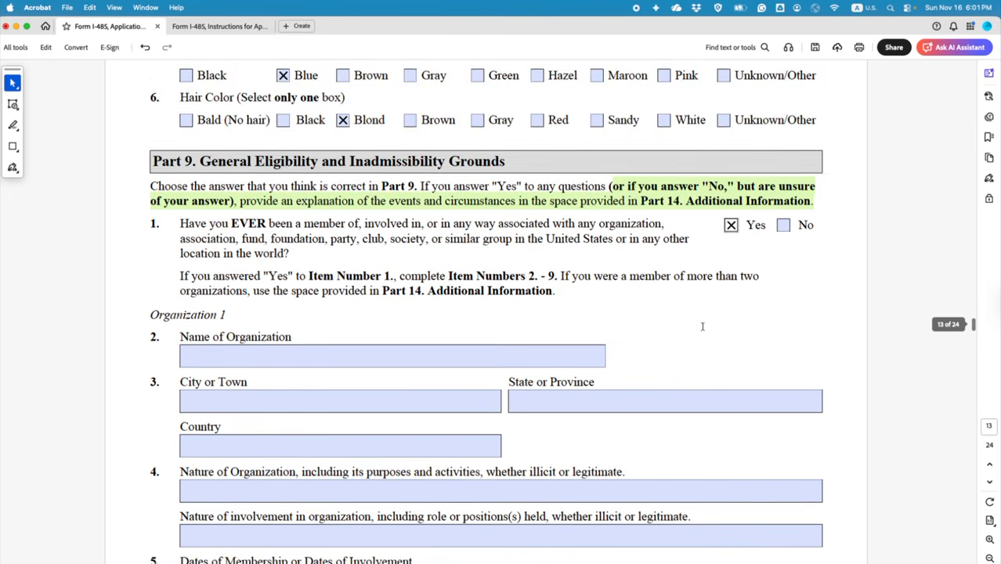
{"action": "scroll", "coordinate": [701, 327], "scroll_direction": "down", "scroll_amount": 3}
{"action": "left_click", "coordinate": [260, 265]}
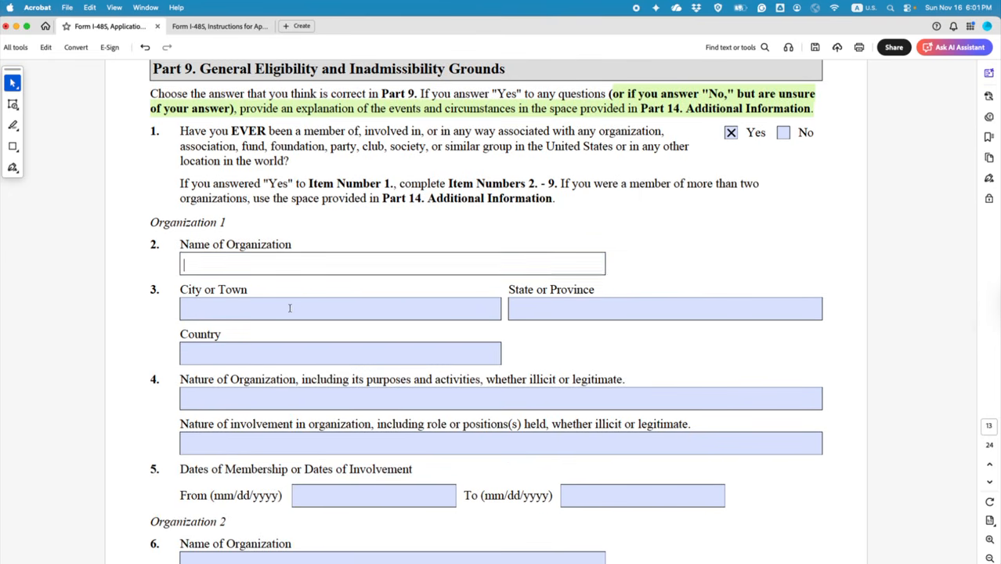
{"action": "left_click", "coordinate": [291, 312]}
{"action": "left_click", "coordinate": [352, 349]}
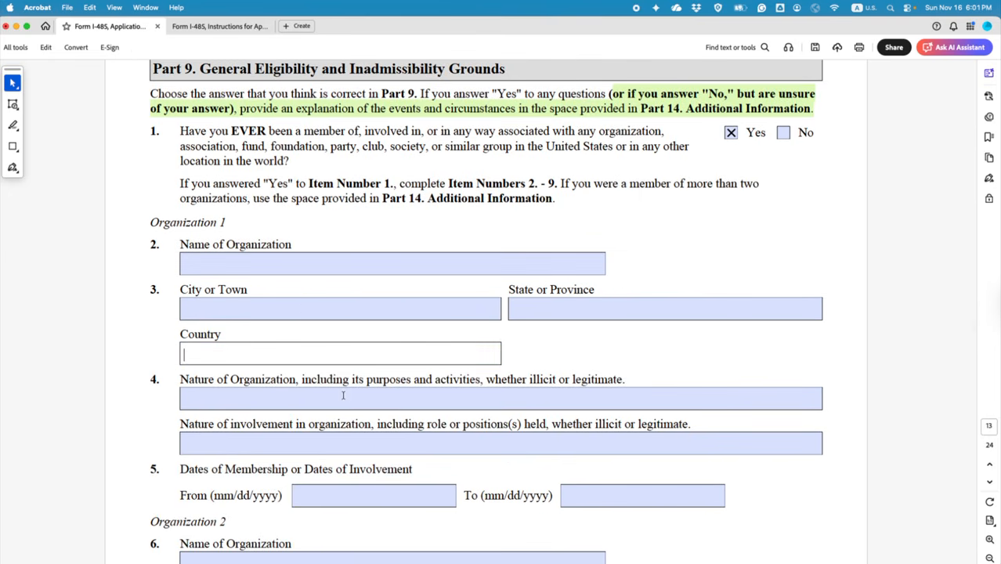
{"action": "left_click", "coordinate": [342, 395]}
{"action": "scroll", "coordinate": [342, 396], "scroll_direction": "down", "scroll_amount": 1}
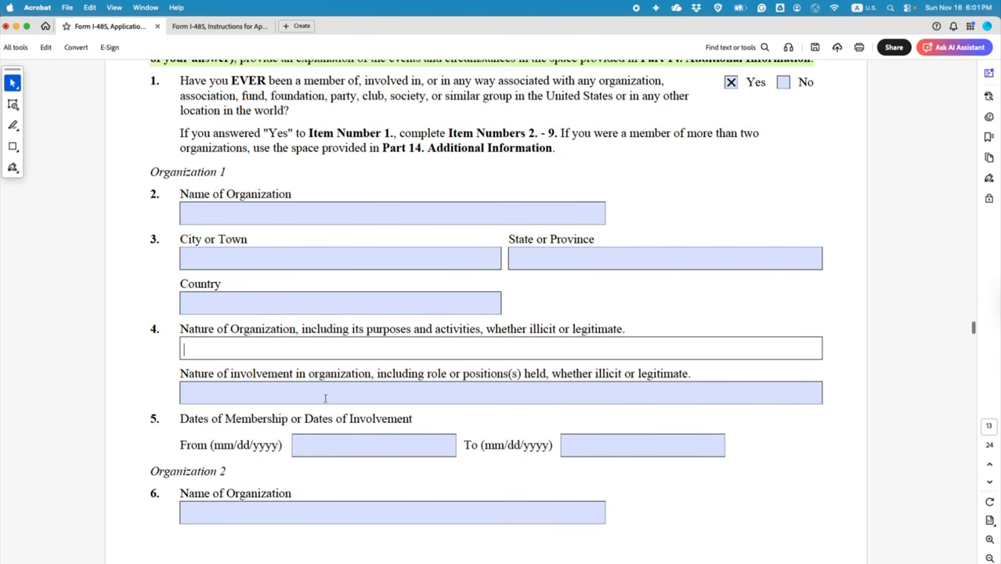
Step: Move through the Organization 1 involvement and date fields and Organization 2's name field
{"action": "left_click", "coordinate": [329, 396]}
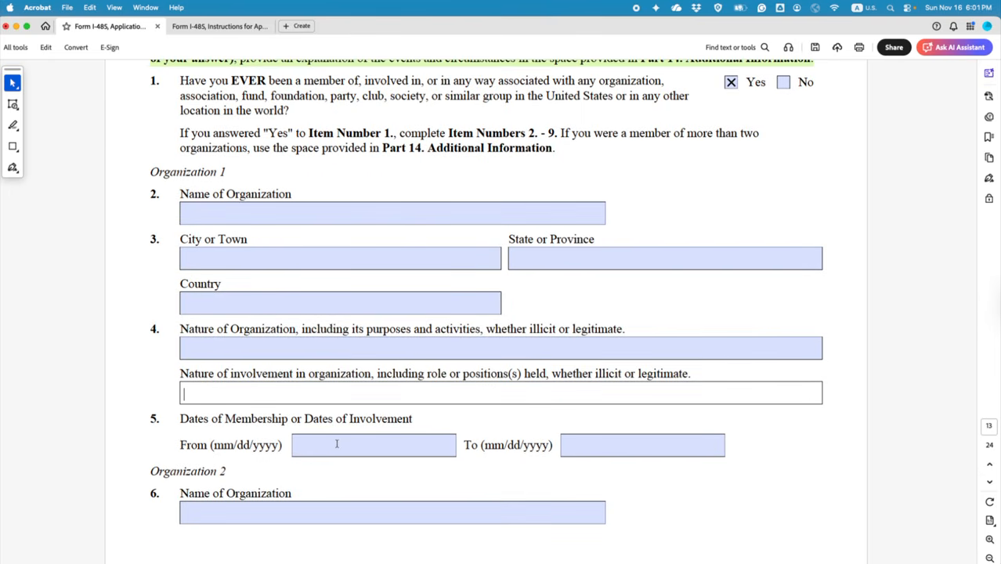
{"action": "left_click", "coordinate": [337, 444]}
{"action": "left_click", "coordinate": [605, 449]}
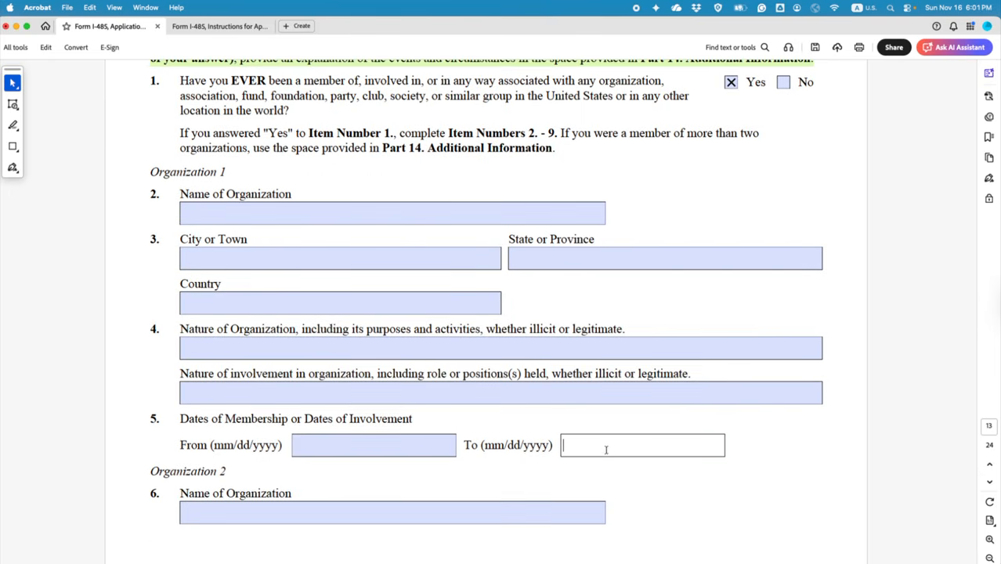
{"action": "left_click", "coordinate": [460, 515]}
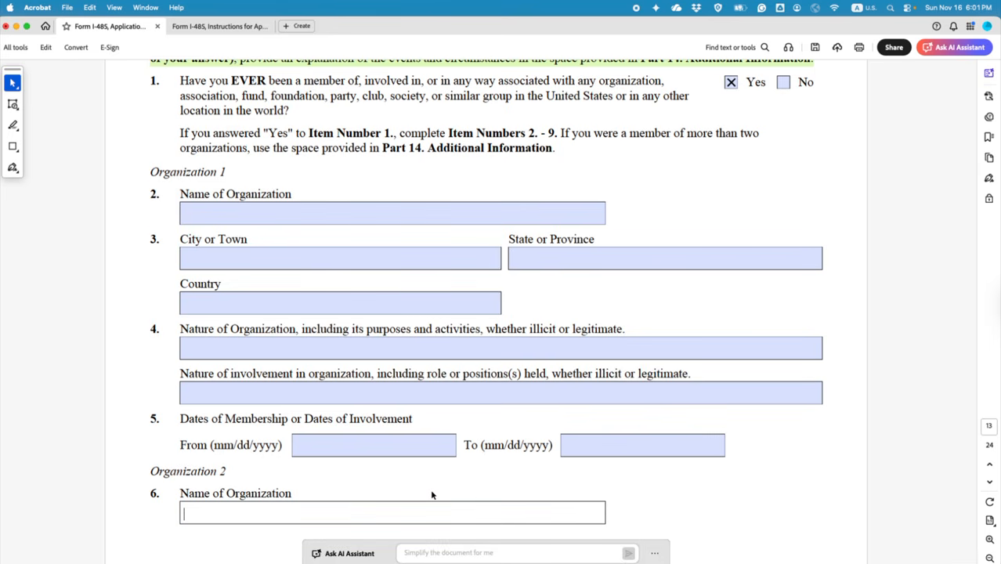
{"action": "scroll", "coordinate": [317, 433], "scroll_direction": "down", "scroll_amount": 1}
{"action": "scroll", "coordinate": [329, 423], "scroll_direction": "up", "scroll_amount": 3}
{"action": "left_click", "coordinate": [277, 256]}
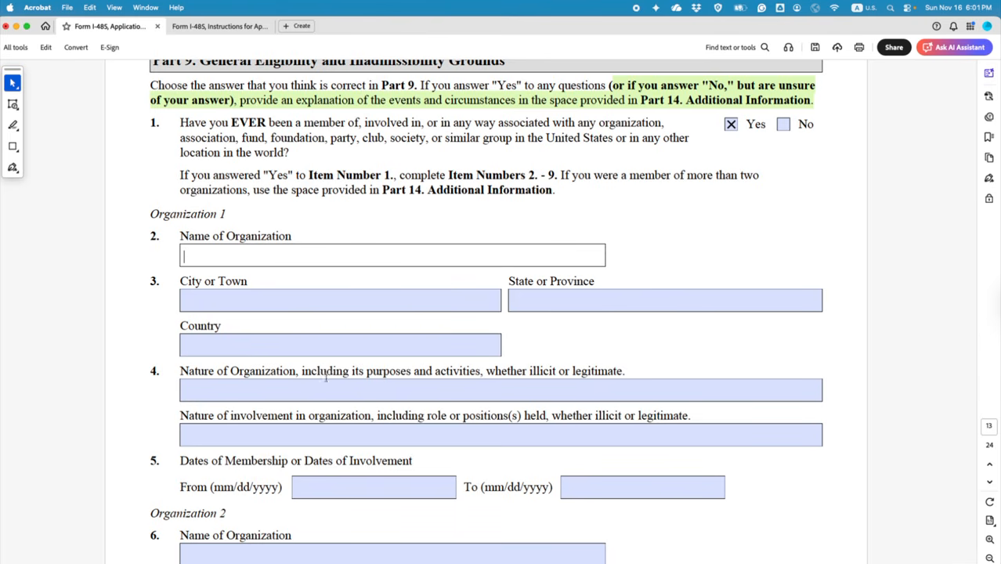
{"action": "scroll", "coordinate": [291, 376], "scroll_direction": "down", "scroll_amount": 5}
{"action": "scroll", "coordinate": [291, 375], "scroll_direction": "down", "scroll_amount": 12}
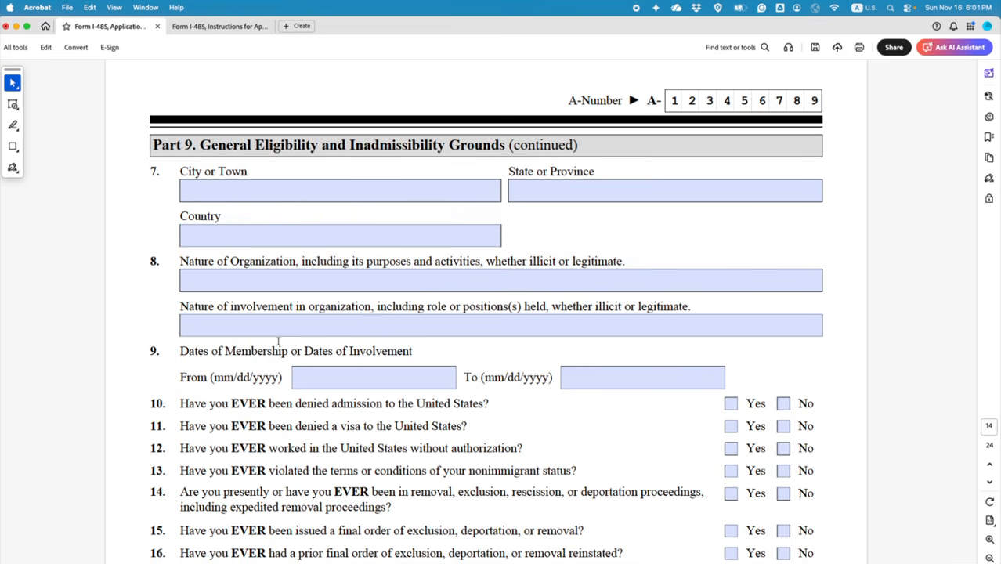
{"action": "left_click", "coordinate": [336, 377]}
{"action": "scroll", "coordinate": [336, 380], "scroll_direction": "up", "scroll_amount": 5}
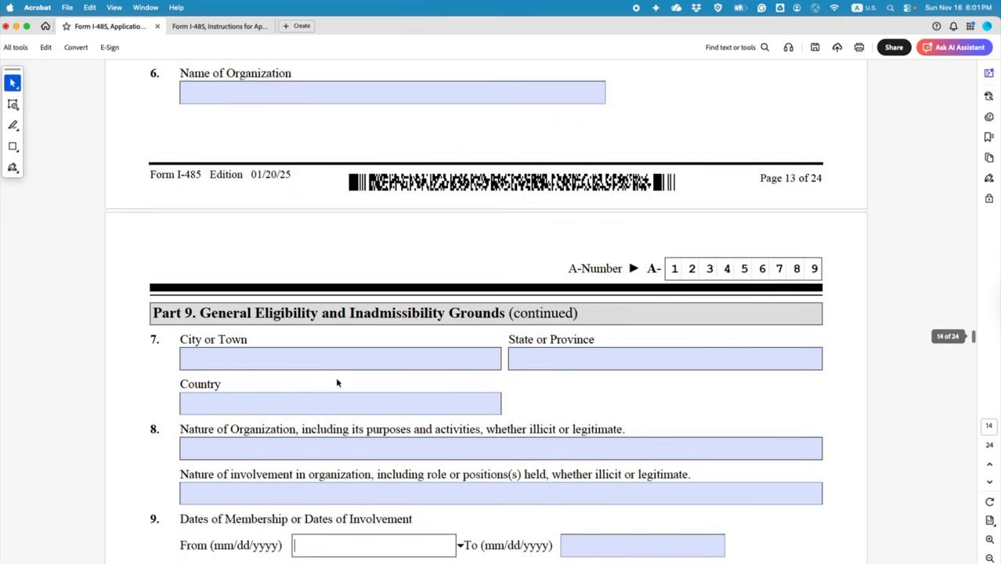
{"action": "scroll", "coordinate": [337, 382], "scroll_direction": "up", "scroll_amount": 15}
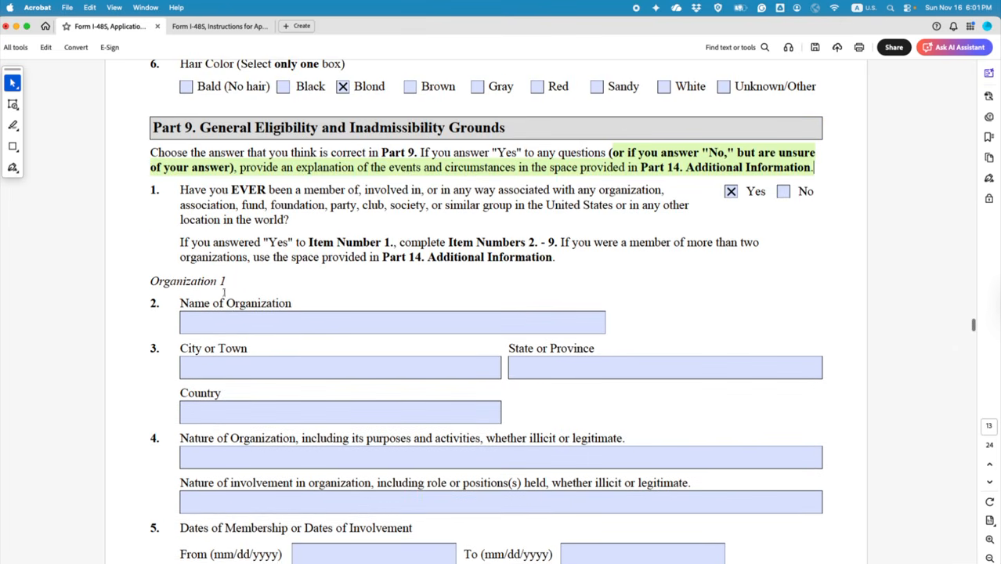
Step: Enter xx in Organization 1's name, city, state, country, nature and involvement fields
{"action": "left_click", "coordinate": [247, 328]}
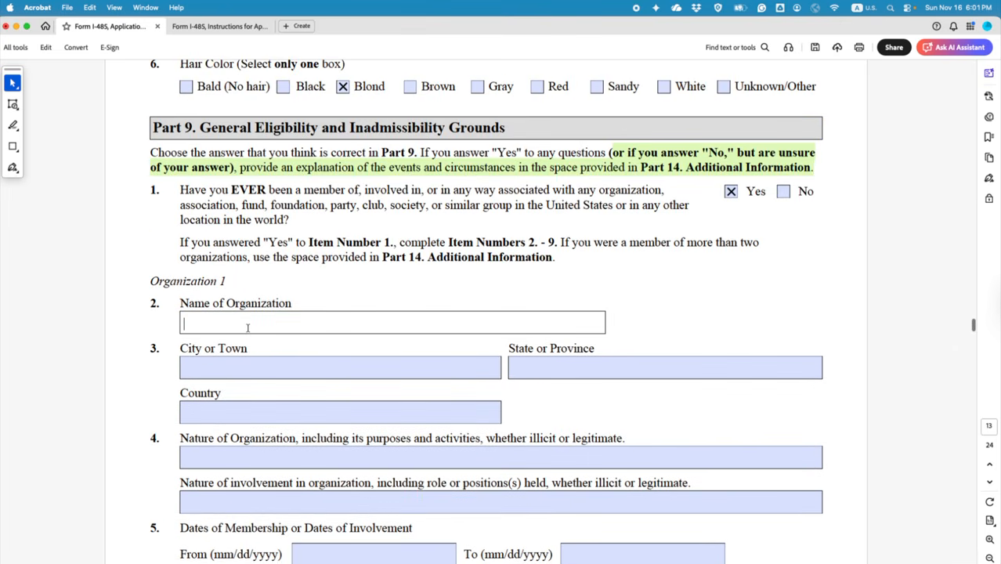
{"action": "type", "text": "xx"}
{"action": "left_click", "coordinate": [247, 371]}
{"action": "type", "text": "xx"}
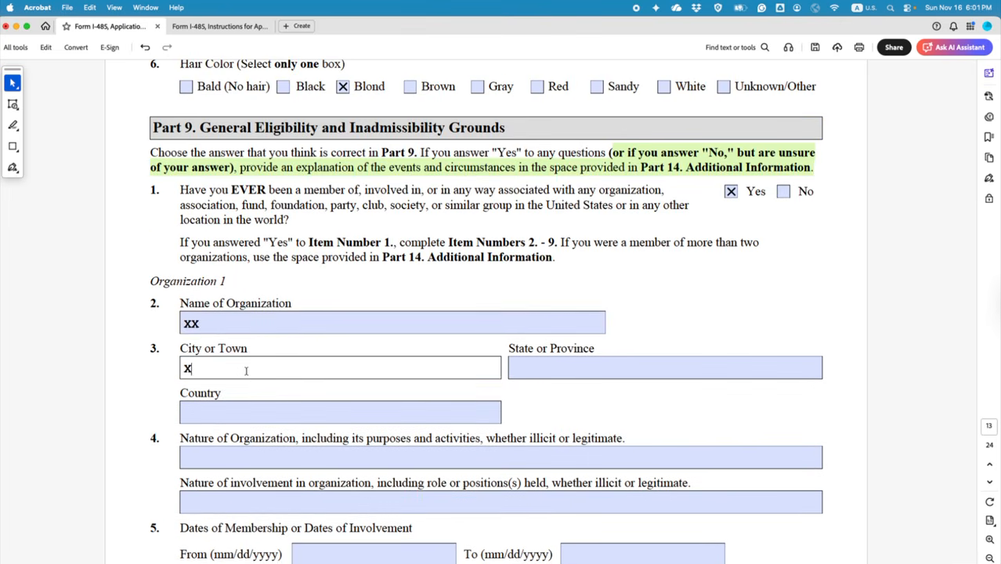
{"action": "left_click", "coordinate": [529, 370]}
{"action": "type", "text": "xx"}
{"action": "left_click", "coordinate": [332, 413]}
{"action": "type", "text": "xx"}
{"action": "left_click", "coordinate": [345, 458]}
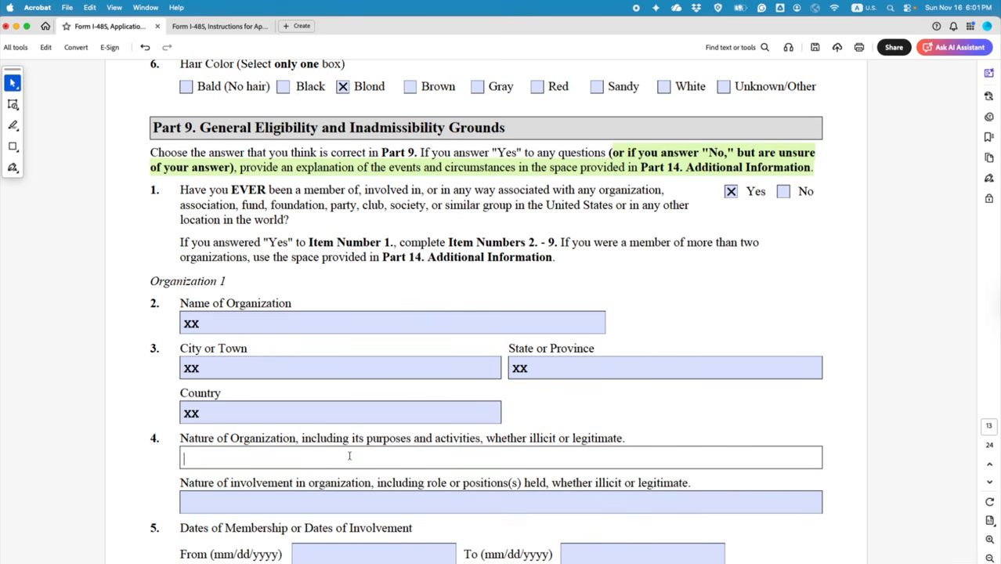
{"action": "type", "text": "xx"}
{"action": "scroll", "coordinate": [366, 472], "scroll_direction": "down", "scroll_amount": 3}
{"action": "left_click", "coordinate": [366, 396]}
{"action": "type", "text": "xx"}
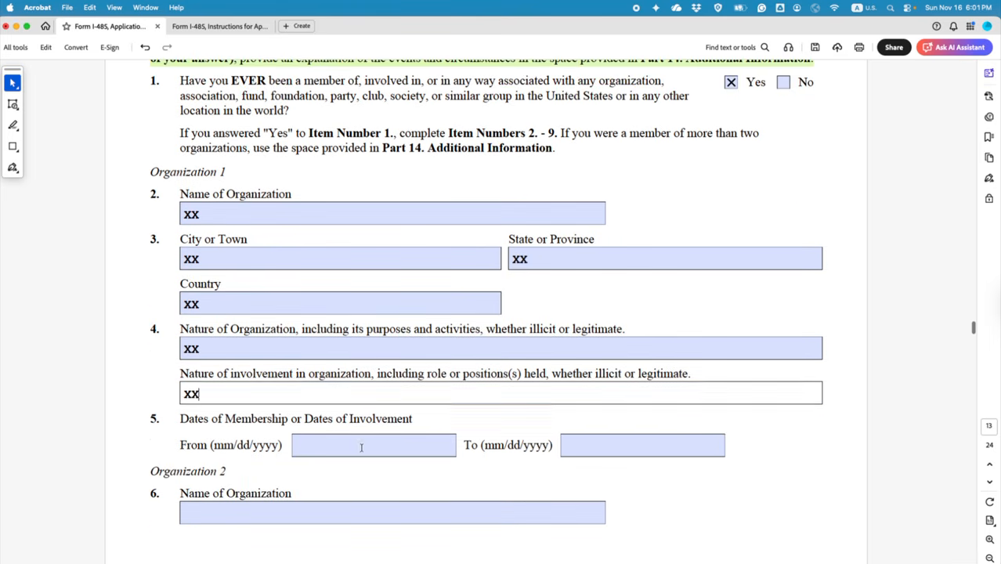
{"action": "left_click", "coordinate": [365, 446]}
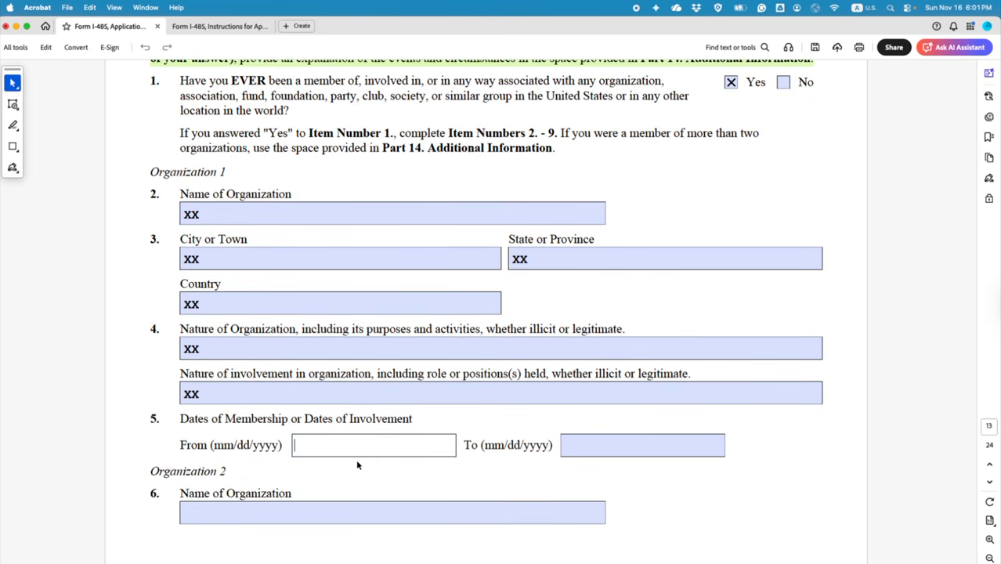
Step: Enter YY in Organization 2's name, city, state, country, nature and involvement fields
{"action": "left_click", "coordinate": [368, 510]}
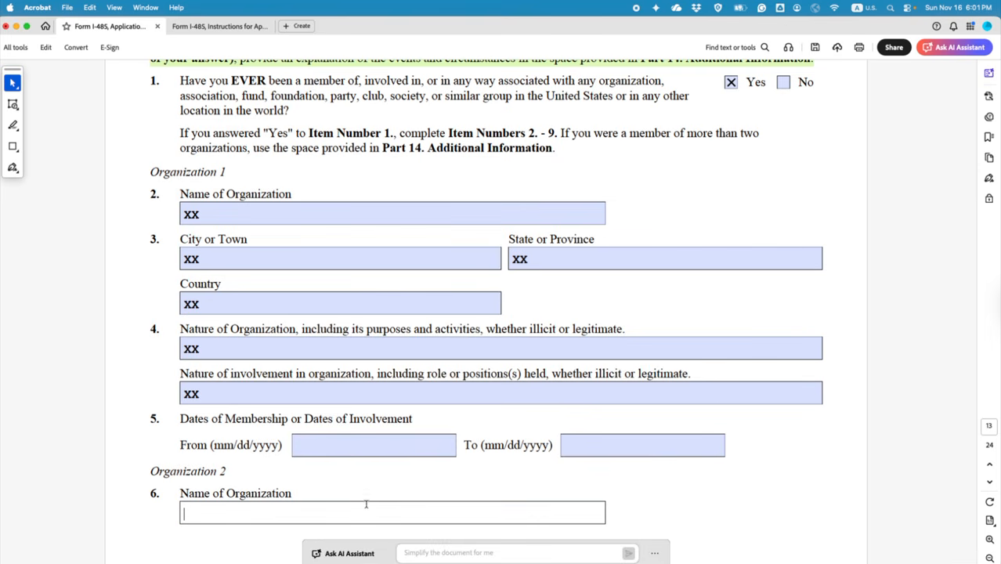
{"action": "type", "text": "YY"}
{"action": "scroll", "coordinate": [356, 470], "scroll_direction": "down", "scroll_amount": 3}
{"action": "scroll", "coordinate": [351, 438], "scroll_direction": "down", "scroll_amount": 4}
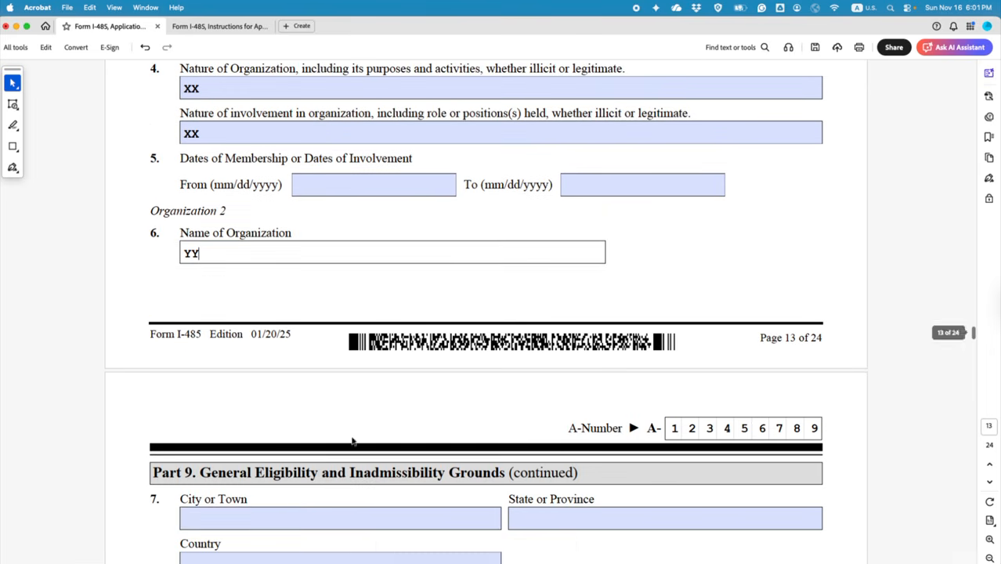
{"action": "left_click", "coordinate": [380, 517]}
{"action": "type", "text": "YY"}
{"action": "left_click", "coordinate": [543, 520]}
{"action": "type", "text": "Y"}
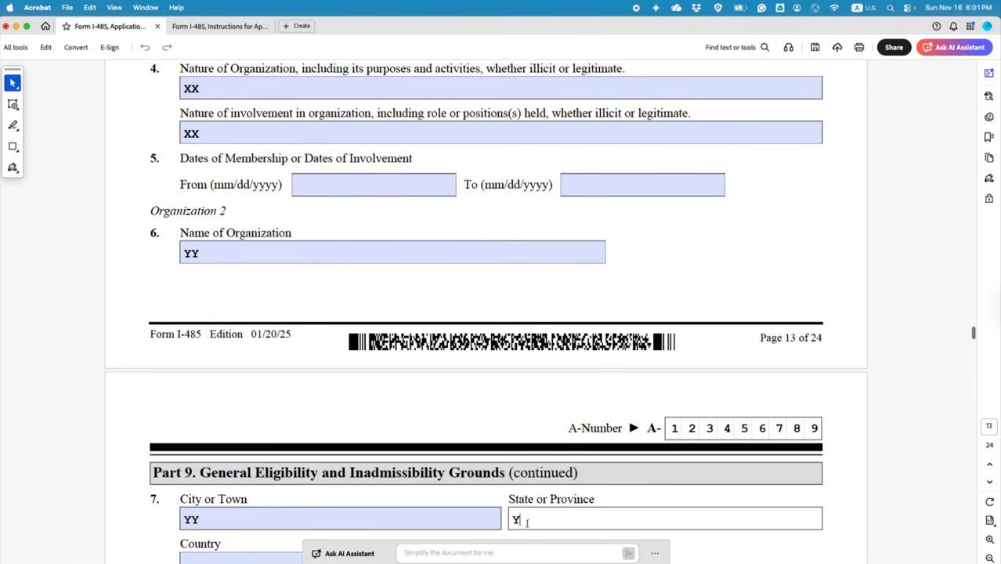
{"action": "type", "text": "Y"}
{"action": "scroll", "coordinate": [381, 381], "scroll_direction": "down", "scroll_amount": 5}
{"action": "left_click", "coordinate": [335, 333]}
{"action": "type", "text": "YY"}
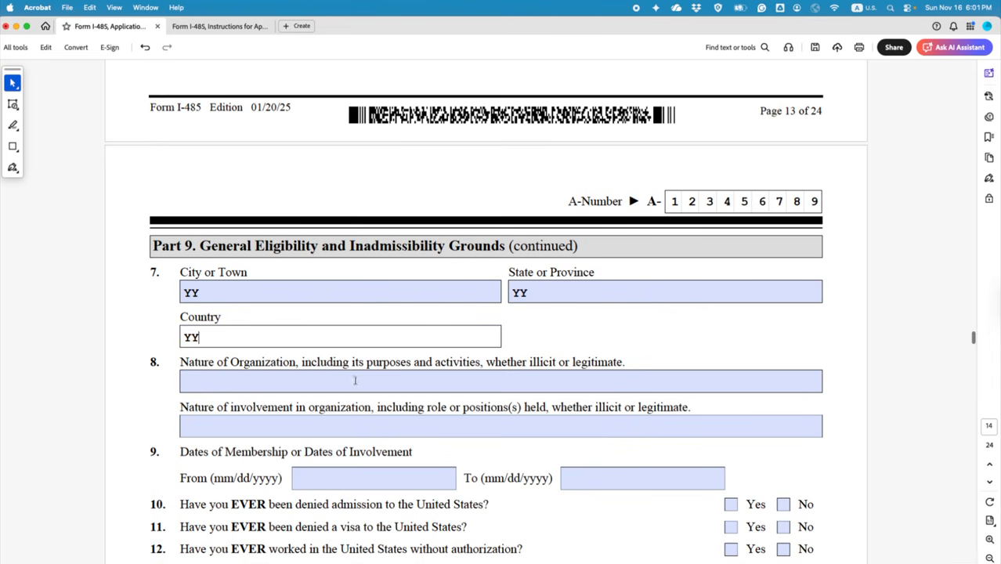
{"action": "left_click", "coordinate": [355, 381]}
{"action": "type", "text": "YY"}
{"action": "left_click", "coordinate": [406, 429]}
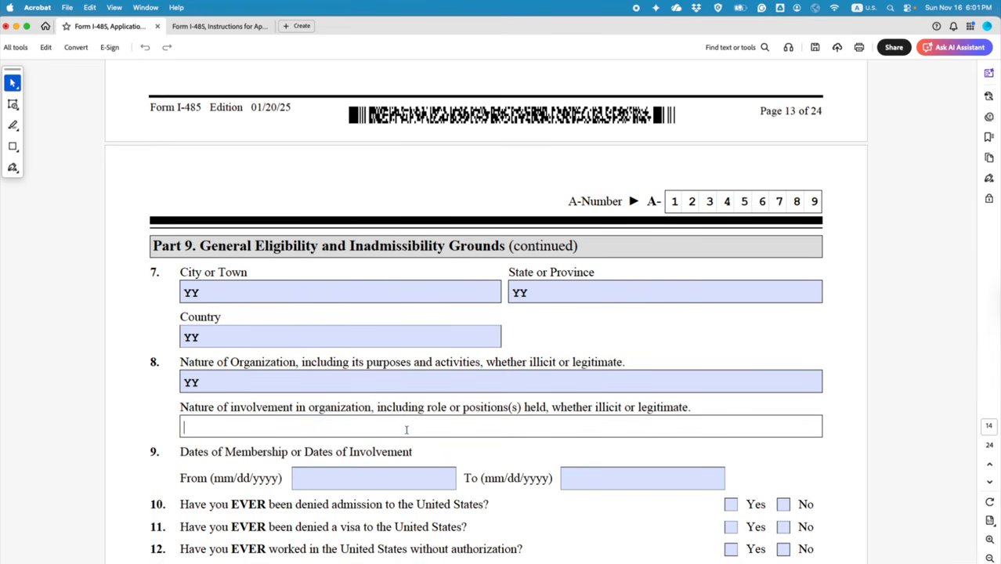
{"action": "type", "text": "YY"}
{"action": "scroll", "coordinate": [409, 445], "scroll_direction": "down", "scroll_amount": 3}
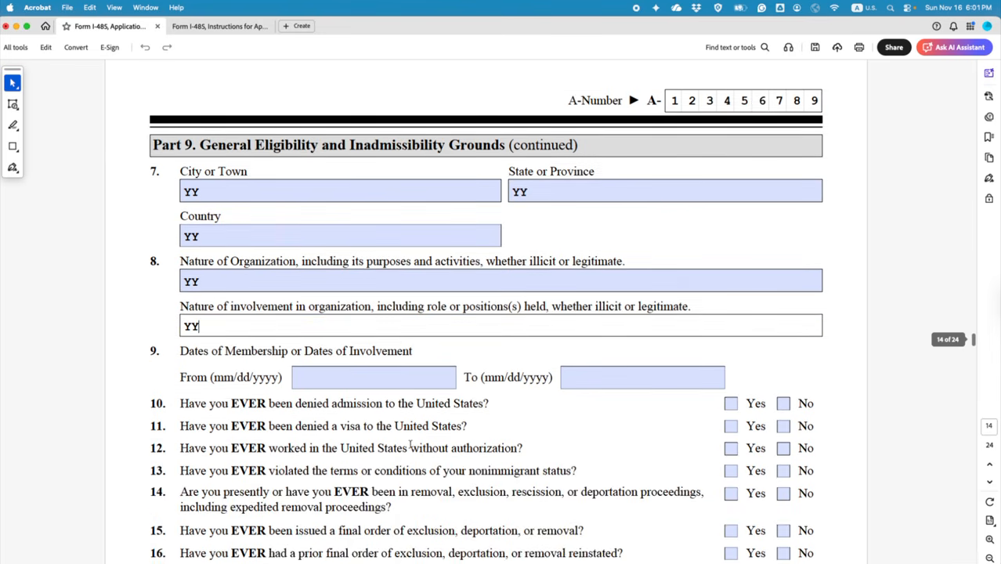
{"action": "scroll", "coordinate": [410, 445], "scroll_direction": "down", "scroll_amount": 6}
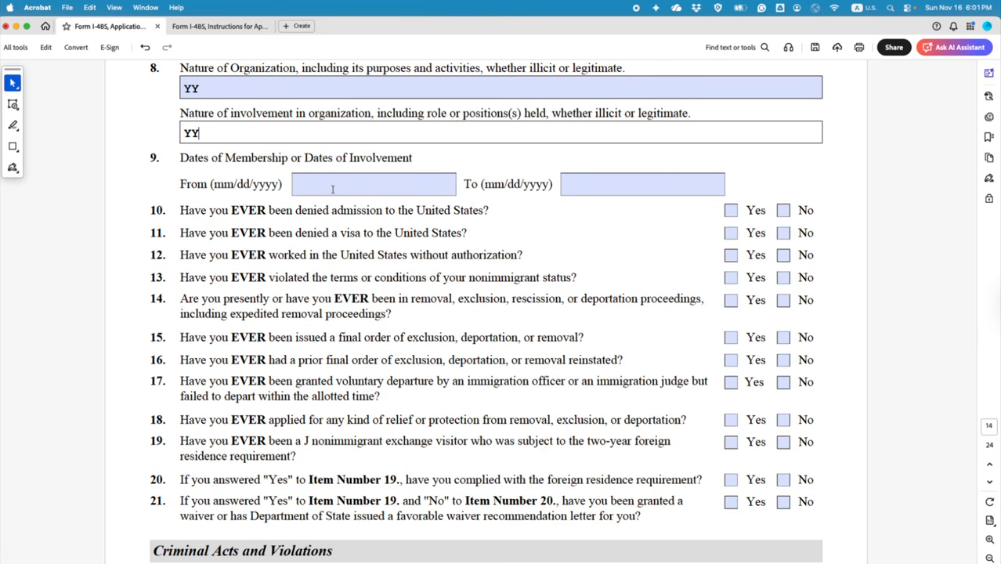
Step: Add a text note beside item 11 reading IF ANSWERED 'YES,' THEN EXPLAIN IN PART 14
{"action": "left_click_drag", "start_coordinate": [182, 210], "coordinate": [490, 210]}
{"action": "left_click", "coordinate": [572, 208]}
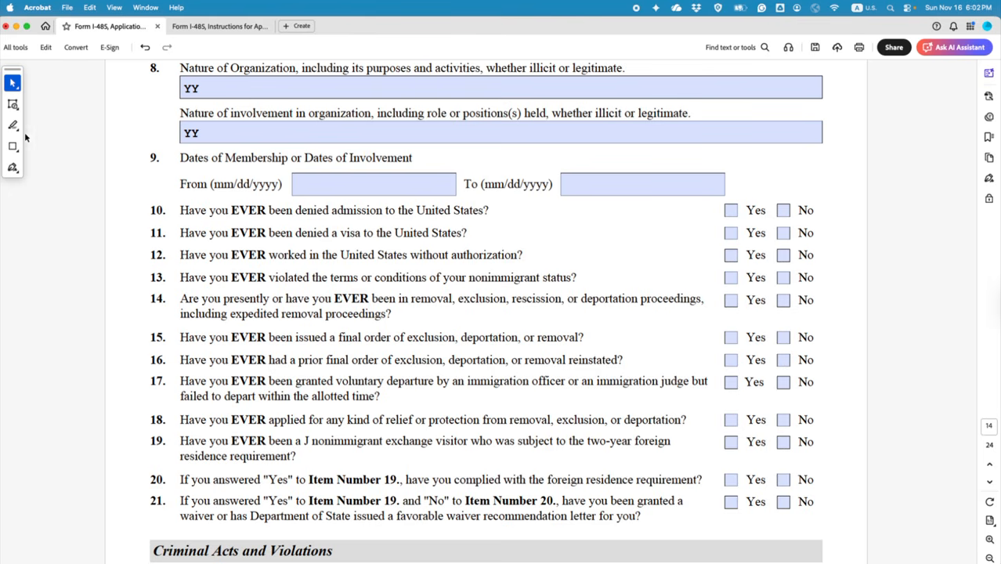
{"action": "left_click", "coordinate": [12, 103]}
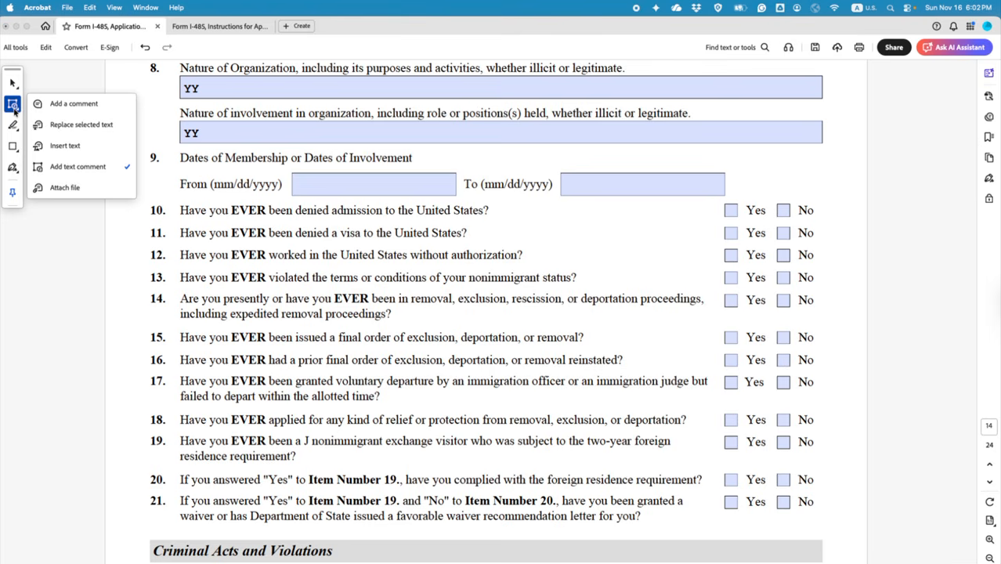
{"action": "left_click", "coordinate": [62, 166]}
{"action": "left_click", "coordinate": [561, 225]}
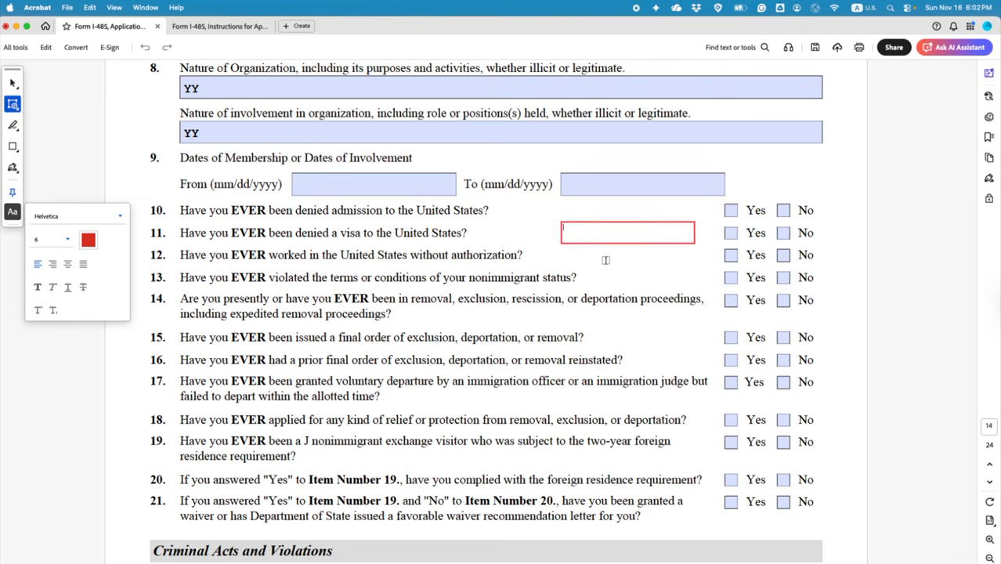
{"action": "type", "text": "IF ANSWERED 'YES,"}
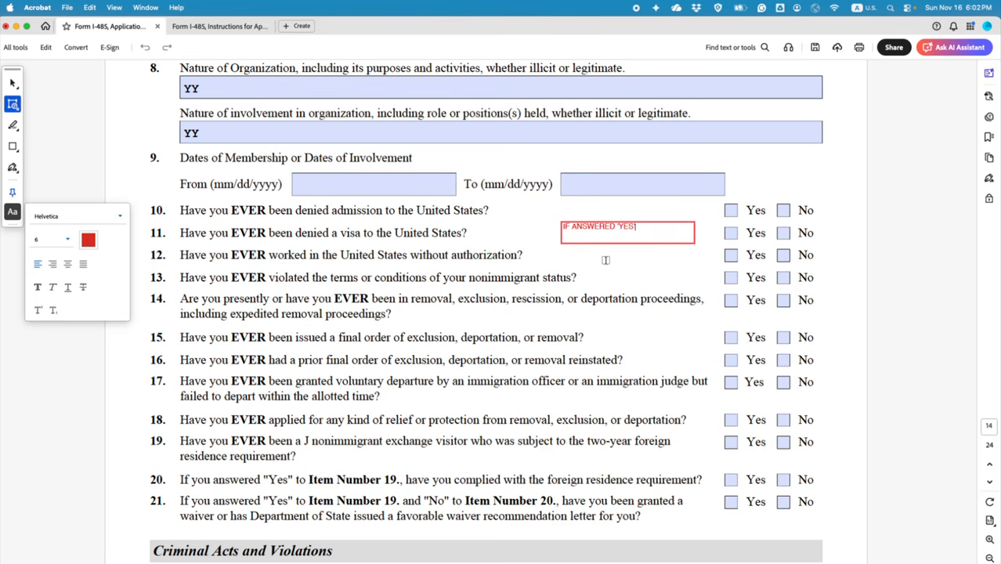
{"action": "type", "text": "' THEN EXPLAIN IN"}
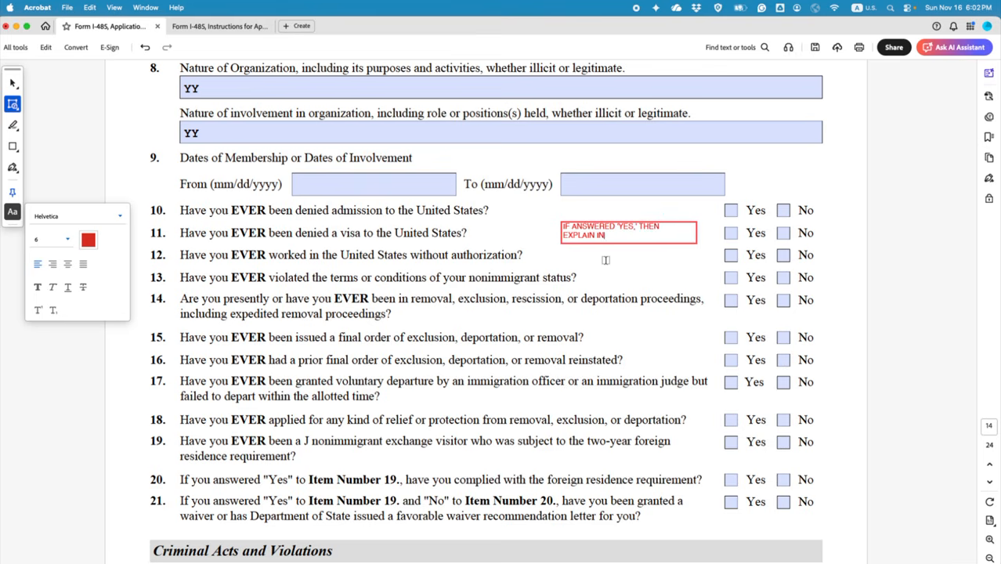
{"action": "type", "text": "PAR"}
{"action": "key", "text": "BackSpace"}
{"action": "key", "text": "BackSpace"}
{"action": "key", "text": "BackSpace"}
{"action": "type", "text": "RT"}
{"action": "left_click", "coordinate": [12, 83]}
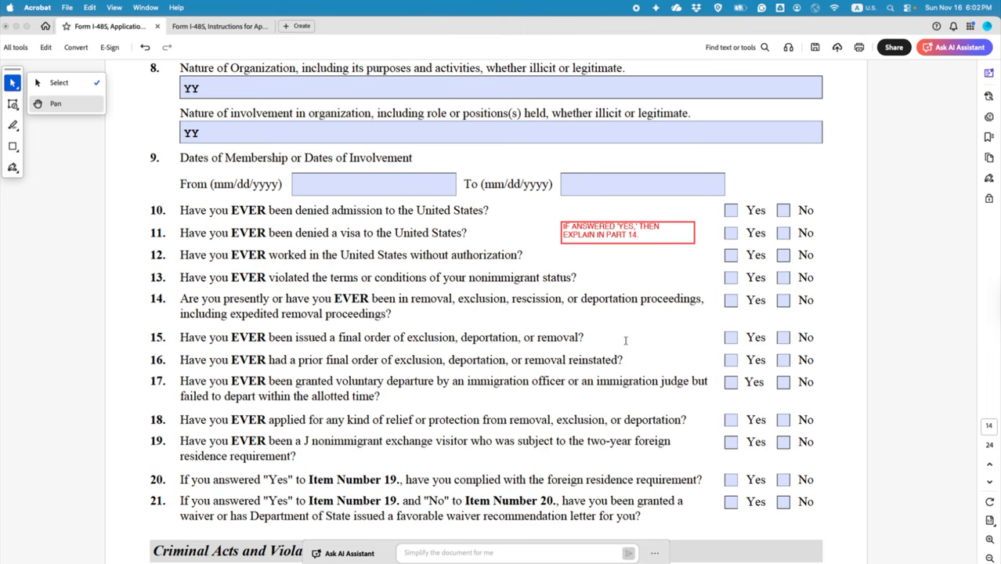
Step: Mark No for each of items 10, 11, 12, 13, 14, 15, 16, 17 and 18
{"action": "left_click", "coordinate": [783, 212]}
{"action": "left_click", "coordinate": [785, 233]}
{"action": "left_click", "coordinate": [784, 255]}
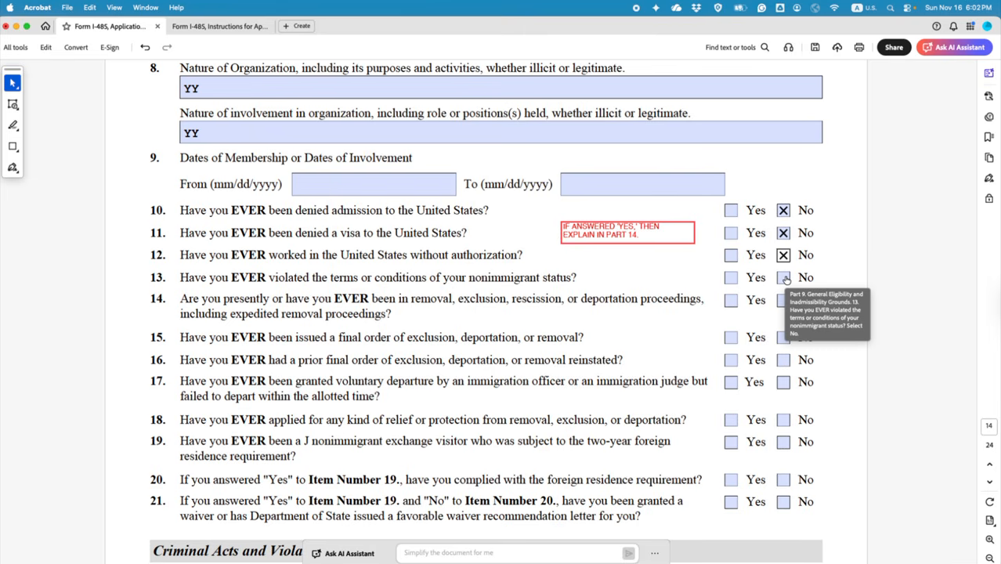
{"action": "left_click", "coordinate": [785, 279]}
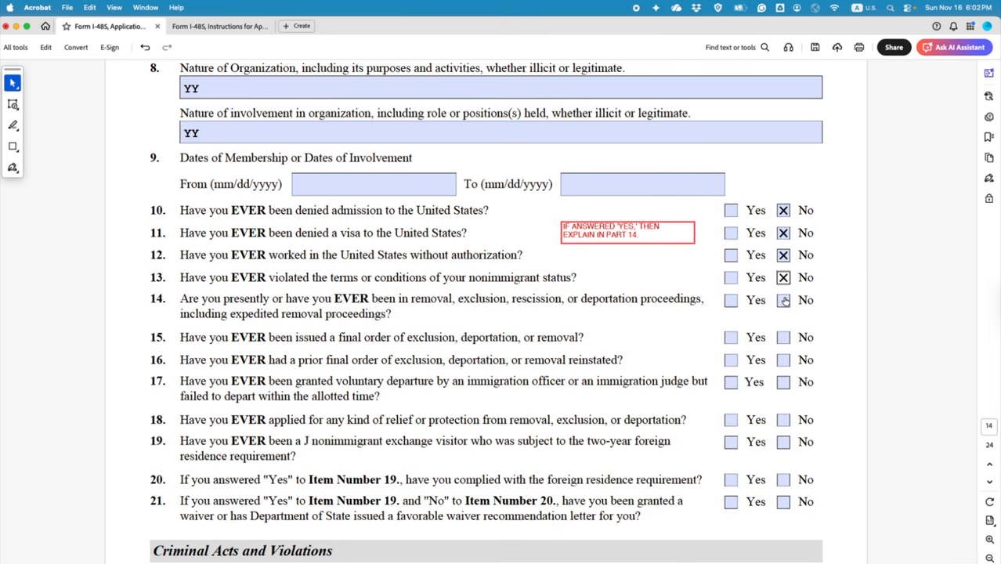
{"action": "left_click", "coordinate": [783, 338]}
{"action": "left_click", "coordinate": [783, 301]}
{"action": "scroll", "coordinate": [523, 297], "scroll_direction": "down", "scroll_amount": 3}
{"action": "left_click", "coordinate": [782, 261]}
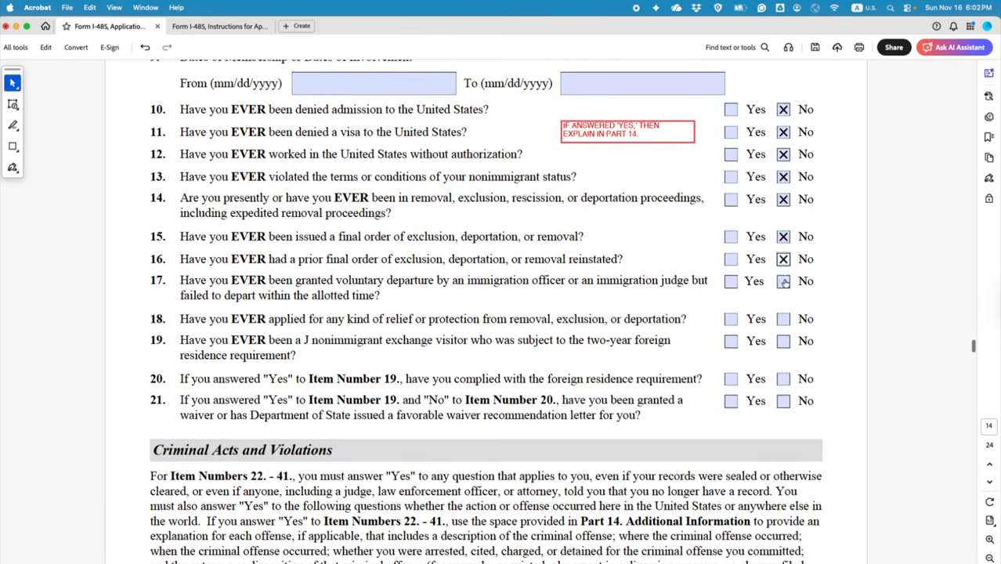
{"action": "left_click", "coordinate": [783, 282]}
{"action": "left_click", "coordinate": [784, 321]}
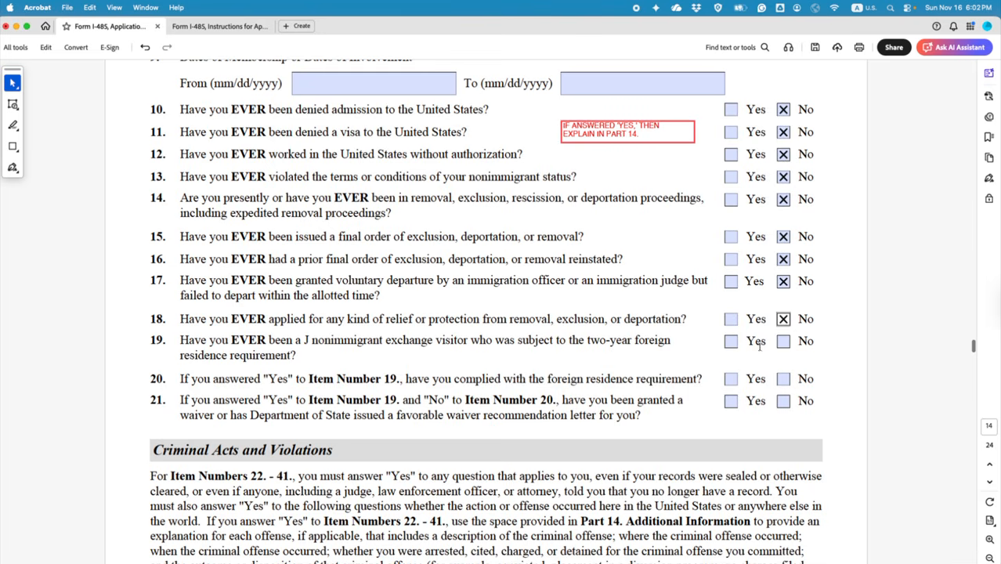
{"action": "scroll", "coordinate": [692, 338], "scroll_direction": "down", "scroll_amount": 2}
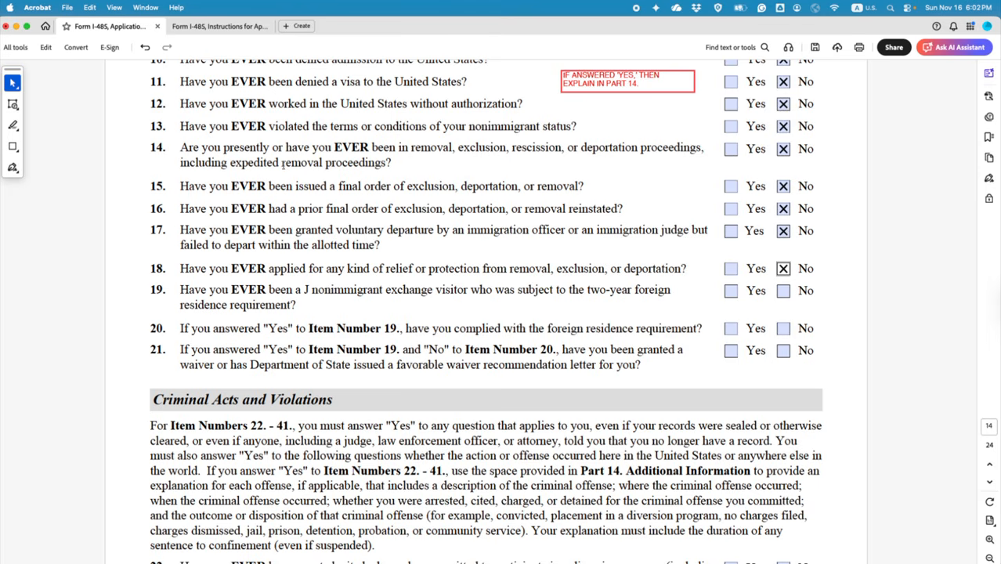
Step: Paste a copy of the red note, change its text, and move it under item 19
{"action": "left_click", "coordinate": [587, 92]}
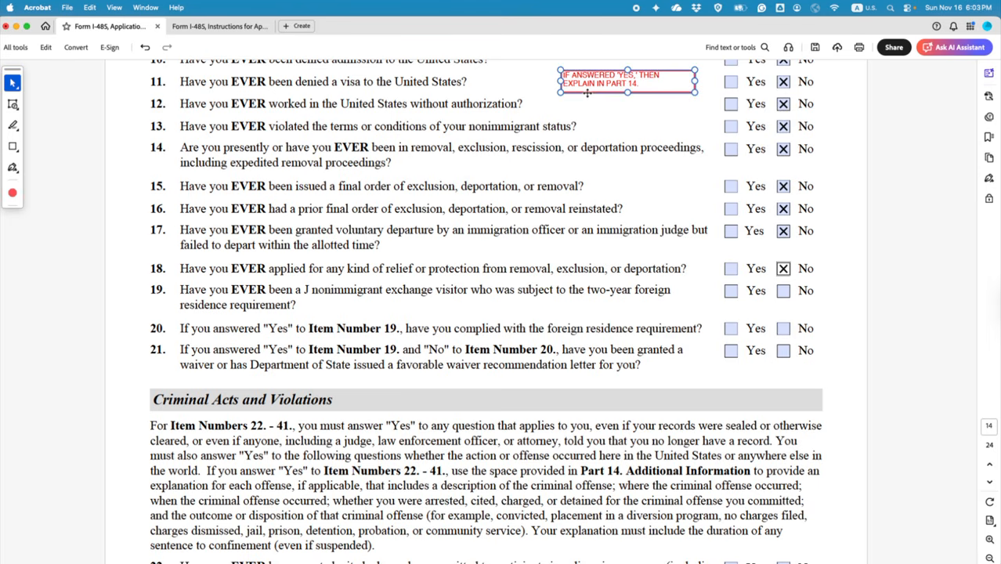
{"action": "left_click", "coordinate": [426, 312]}
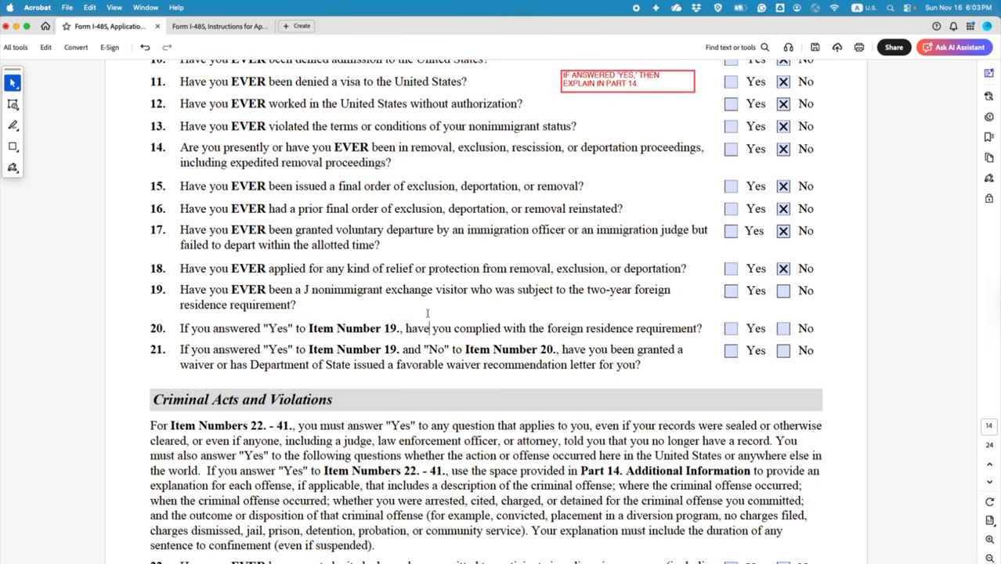
{"action": "key", "text": "super+v"}
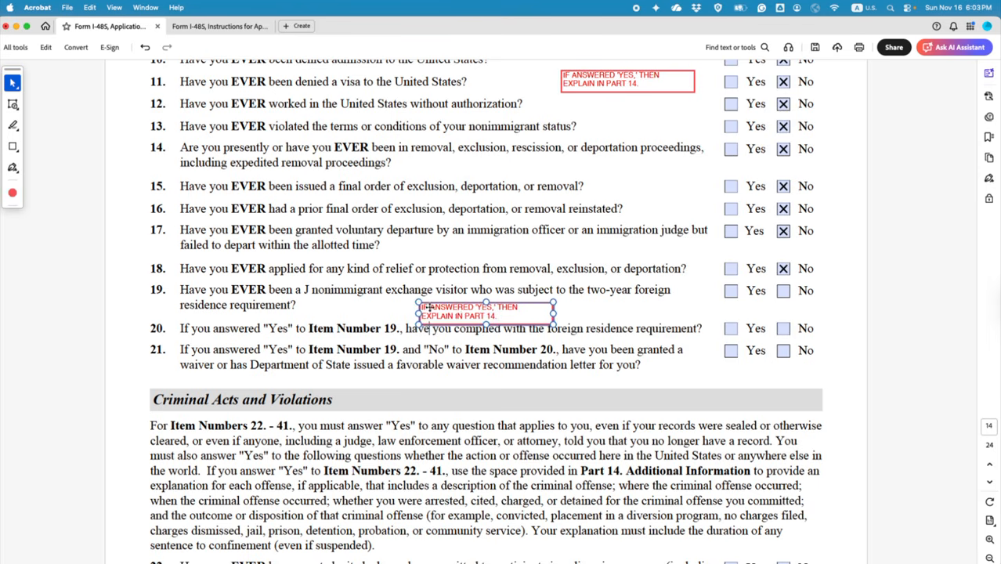
{"action": "double_click", "coordinate": [493, 315]}
{"action": "left_click_drag", "start_coordinate": [495, 315], "coordinate": [418, 307]}
{"action": "type", "text": "212(e"}
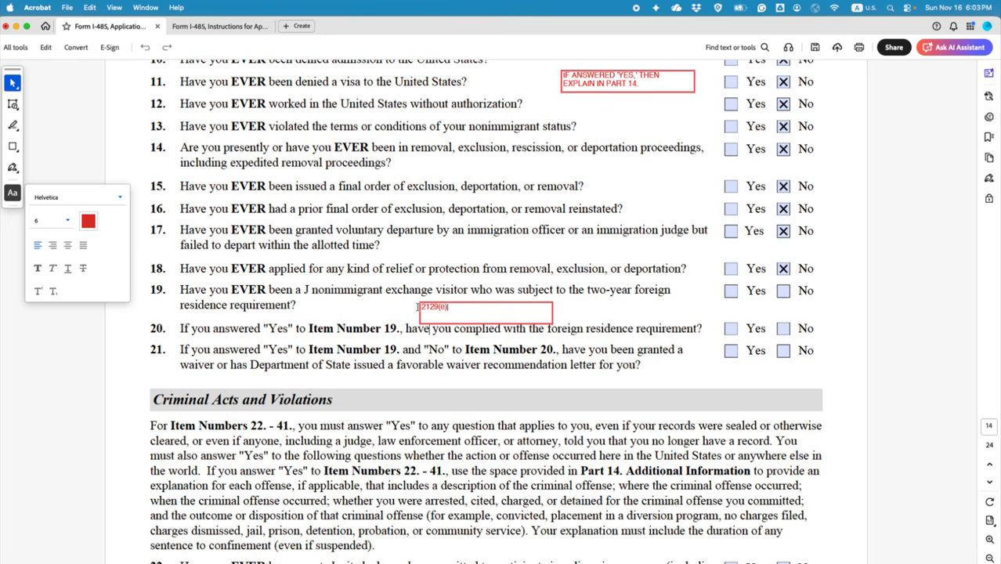
{"action": "left_click", "coordinate": [588, 311]}
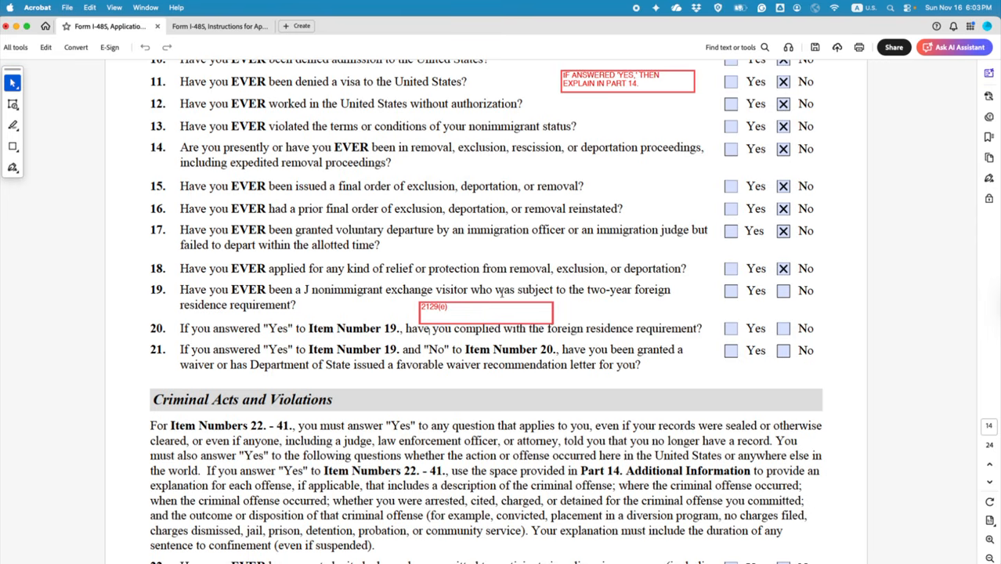
{"action": "left_click", "coordinate": [13, 83]}
{"action": "left_click_drag", "start_coordinate": [474, 306], "coordinate": [357, 300]}
{"action": "left_click", "coordinate": [486, 322]}
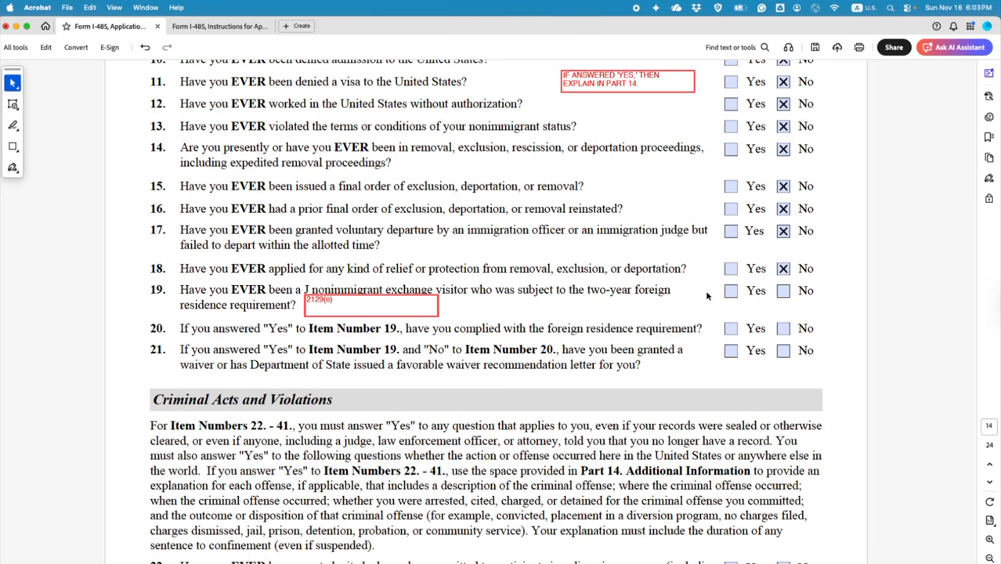
Step: Answer Yes to item 19 and correct the copied note to read 212(e)
{"action": "left_click", "coordinate": [731, 290]}
{"action": "left_click", "coordinate": [322, 299]}
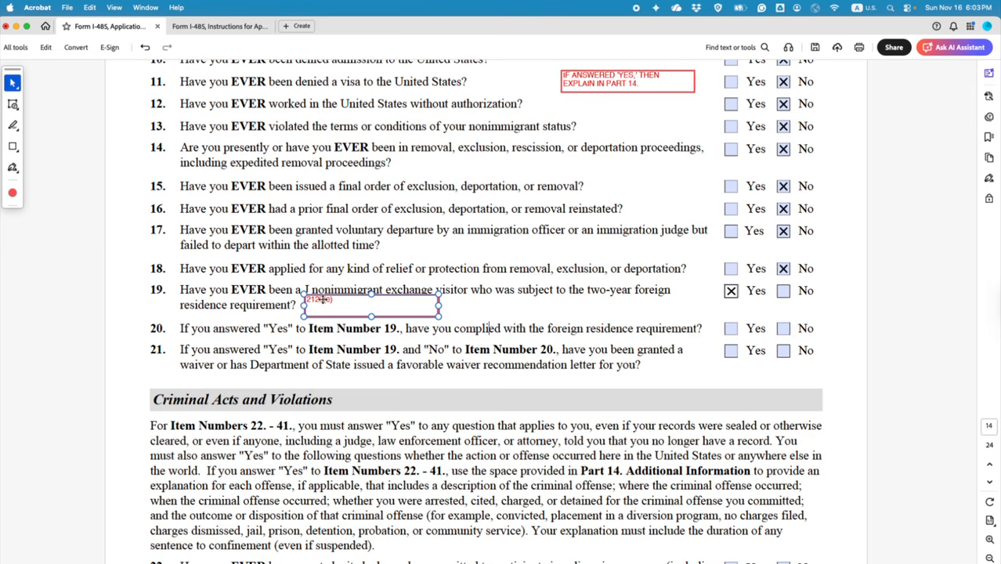
{"action": "left_click", "coordinate": [323, 299]}
{"action": "key", "text": "BackSpace"}
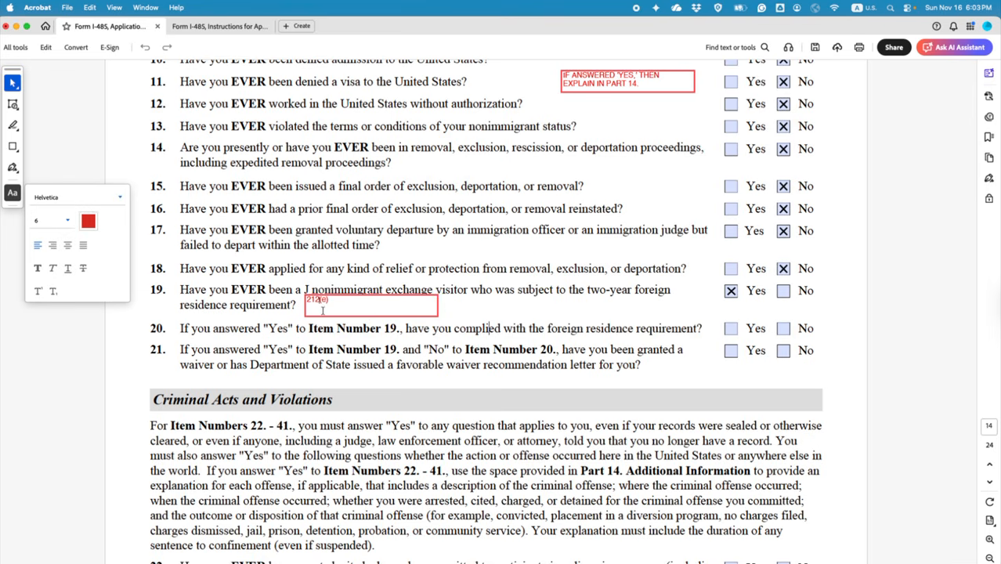
{"action": "left_click", "coordinate": [496, 315]}
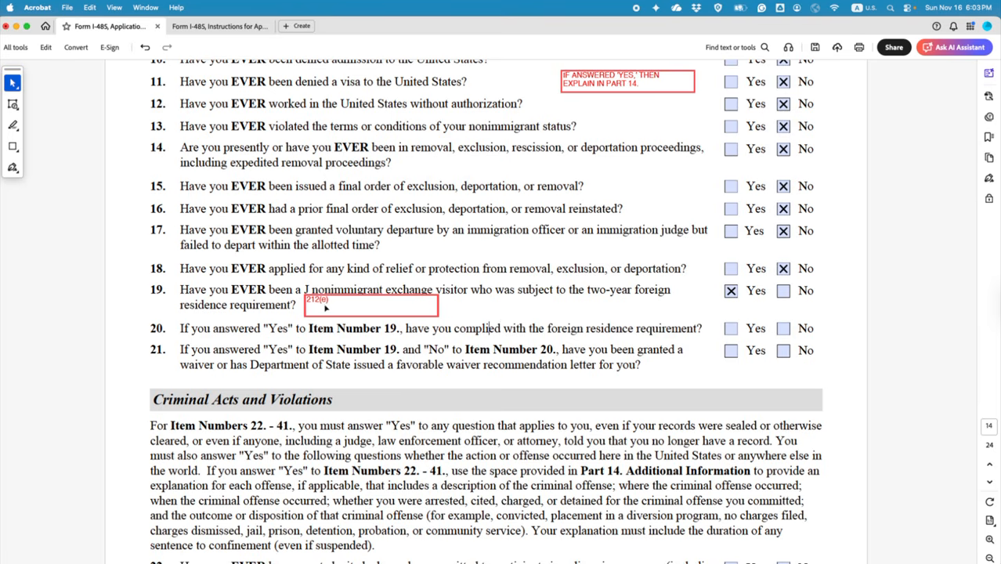
{"action": "left_click_drag", "start_coordinate": [588, 289], "coordinate": [670, 290]}
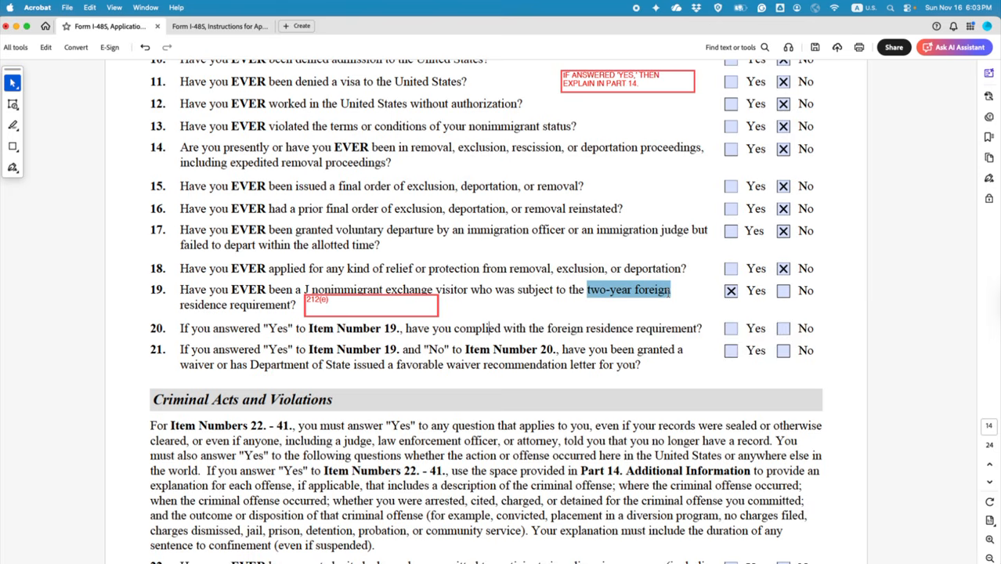
Step: Highlight 'two-year foreign' in green and answer No to item 20
{"action": "left_click", "coordinate": [697, 313]}
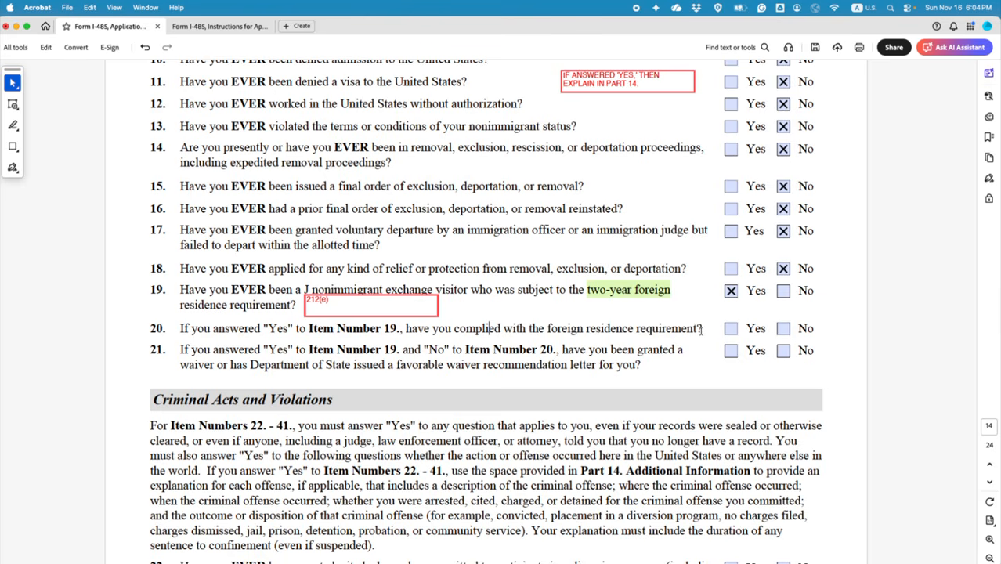
{"action": "left_click", "coordinate": [730, 329]}
{"action": "left_click", "coordinate": [784, 328]}
Step: Highlight item 21's waiver clause in green and answer Yes to item 21
{"action": "triple_click", "coordinate": [636, 365]}
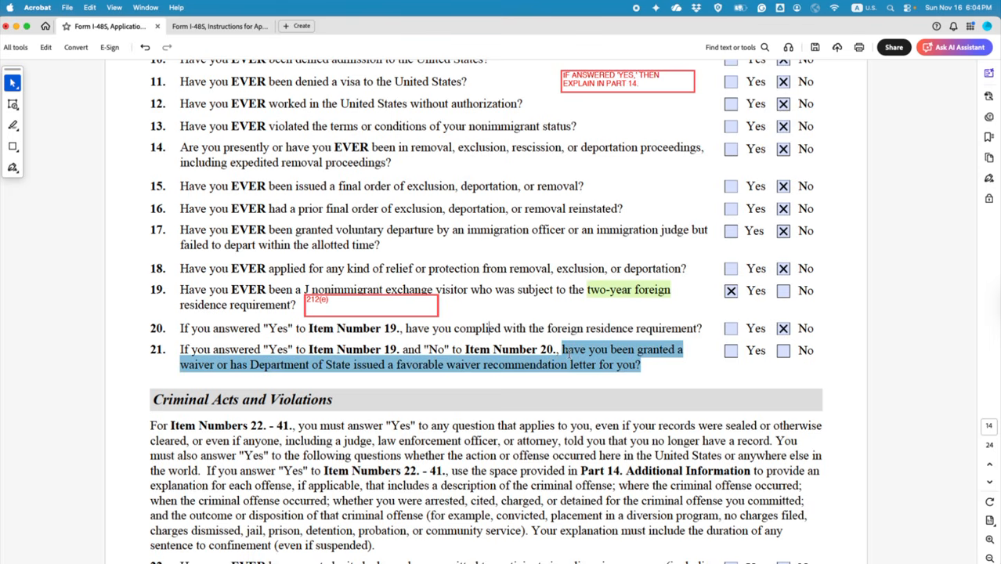
{"action": "left_click", "coordinate": [601, 383]}
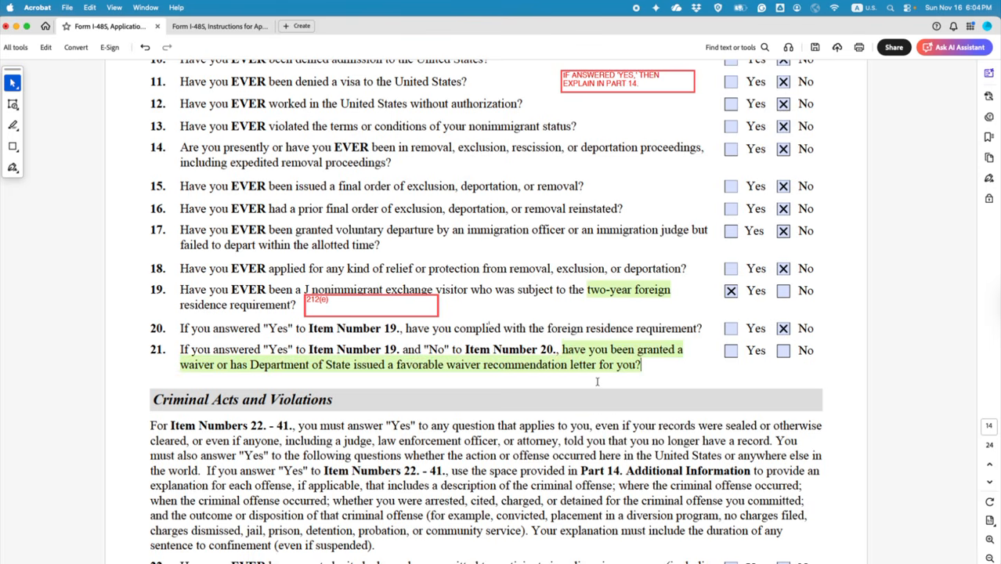
{"action": "left_click", "coordinate": [730, 352]}
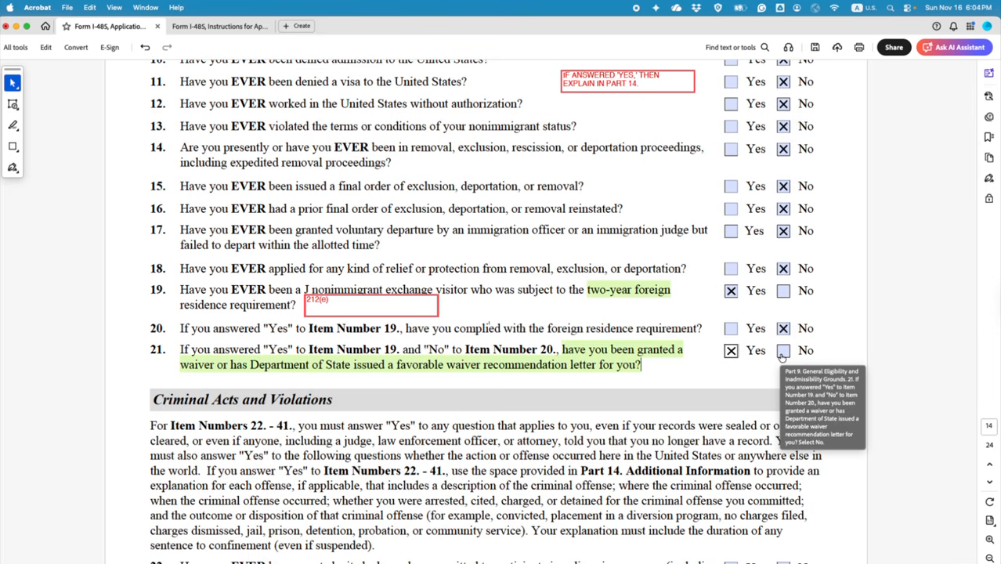
{"action": "scroll", "coordinate": [552, 389], "scroll_direction": "down", "scroll_amount": 3}
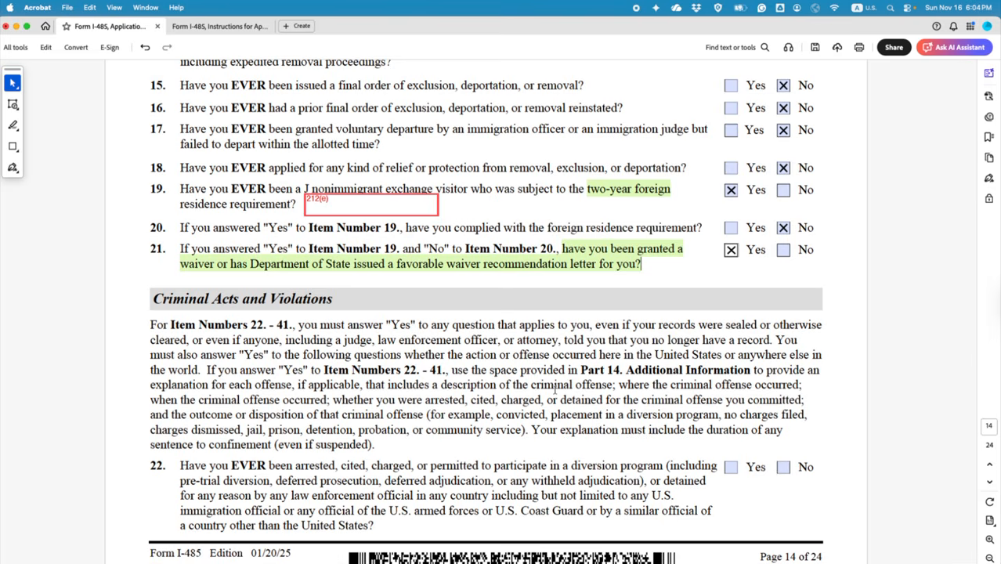
Step: Highlight the Criminal Acts sentences about answering Yes and about using Part 14 in green
{"action": "scroll", "coordinate": [555, 385], "scroll_direction": "down", "scroll_amount": 3}
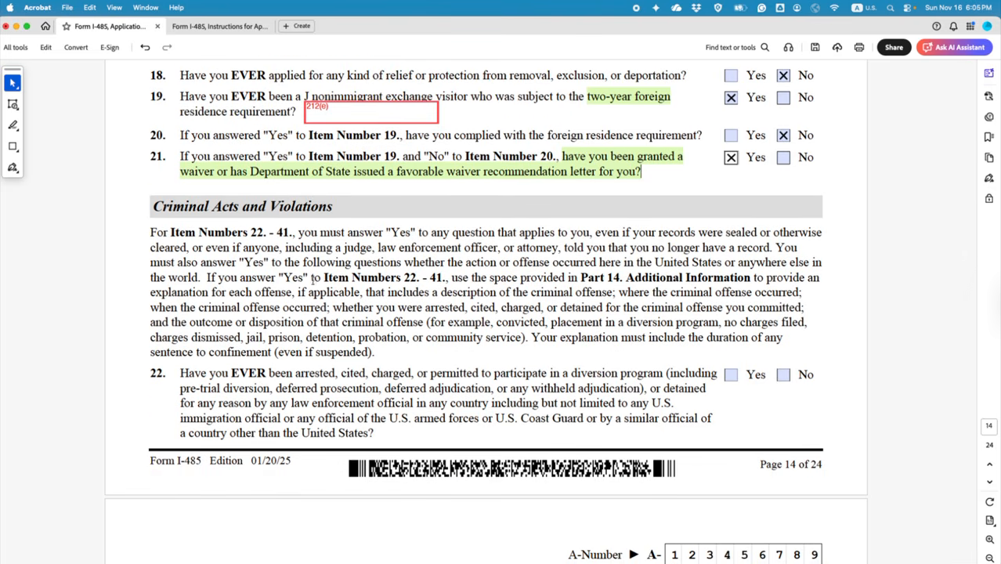
{"action": "left_click_drag", "start_coordinate": [299, 233], "coordinate": [202, 278]}
{"action": "left_click", "coordinate": [233, 299]}
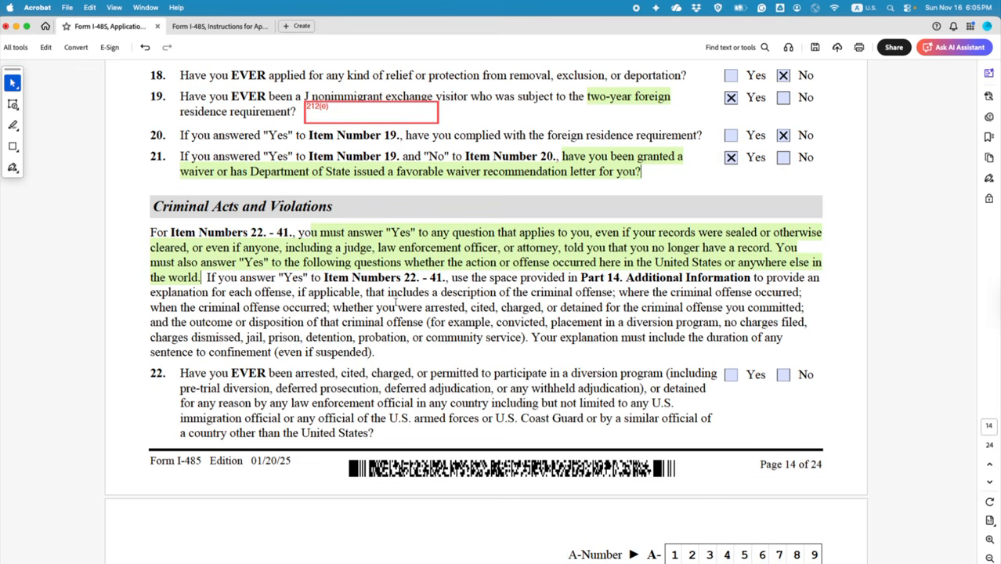
{"action": "left_click_drag", "start_coordinate": [278, 277], "coordinate": [734, 292]}
{"action": "left_click", "coordinate": [757, 299]}
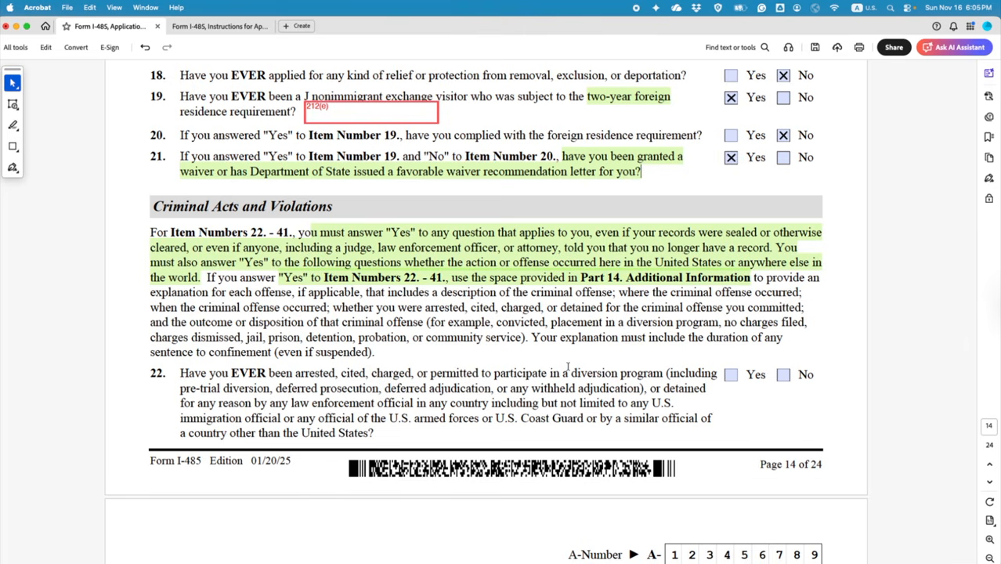
{"action": "scroll", "coordinate": [568, 367], "scroll_direction": "down", "scroll_amount": 3}
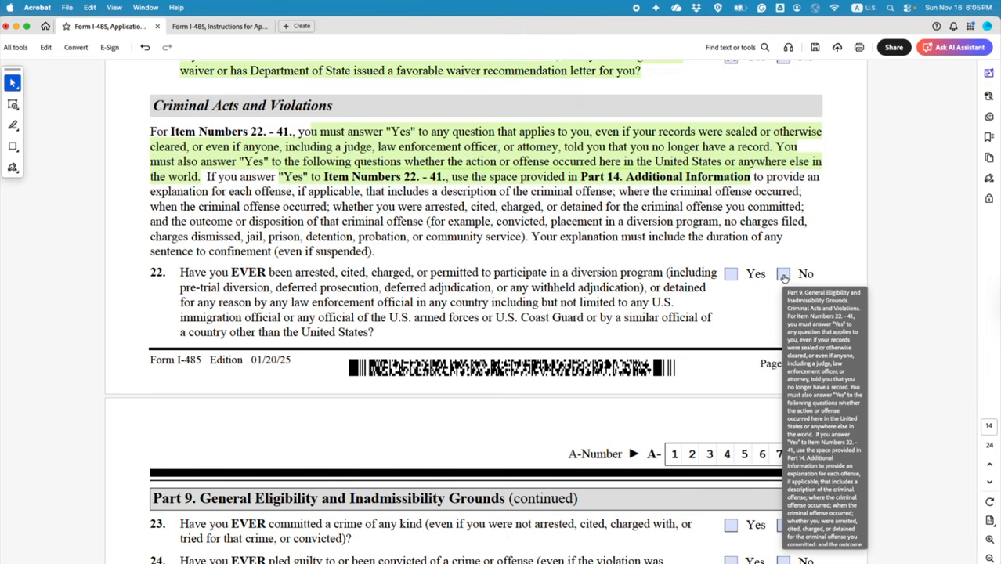
{"action": "scroll", "coordinate": [733, 335], "scroll_direction": "down", "scroll_amount": 6}
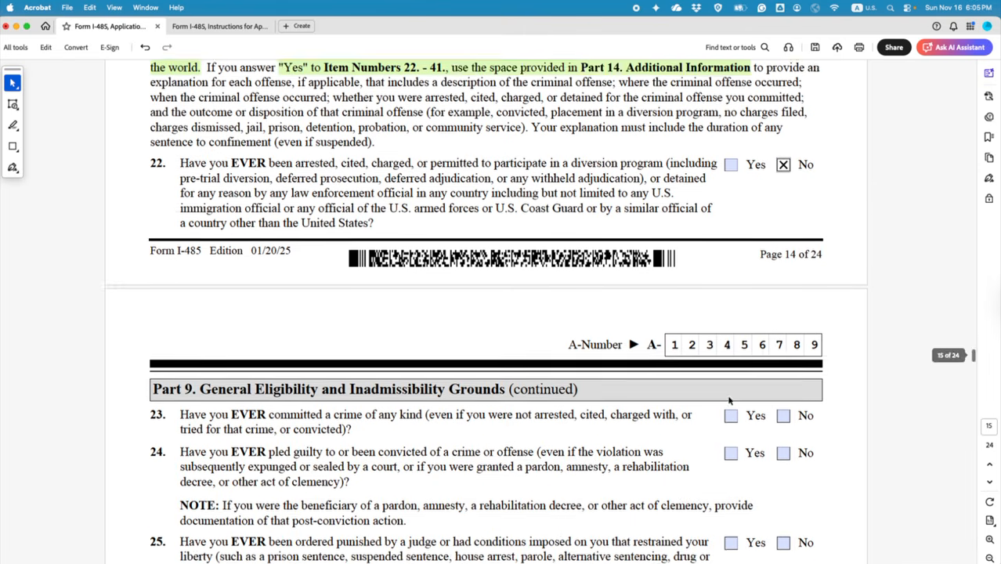
Step: Mark No for items 23 through 29
{"action": "left_click", "coordinate": [783, 306]}
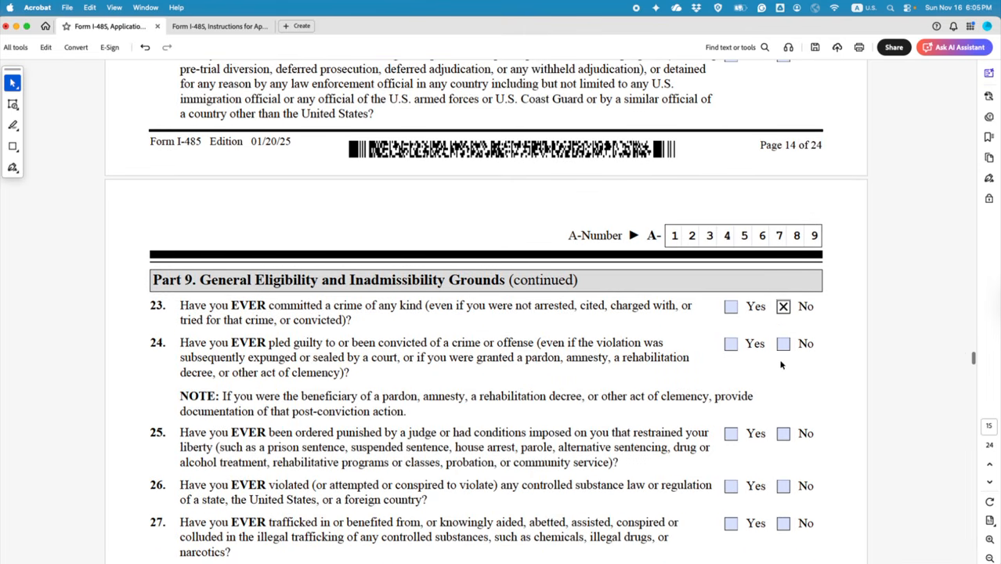
{"action": "left_click", "coordinate": [783, 343]}
{"action": "left_click", "coordinate": [782, 434]}
{"action": "left_click", "coordinate": [784, 485]}
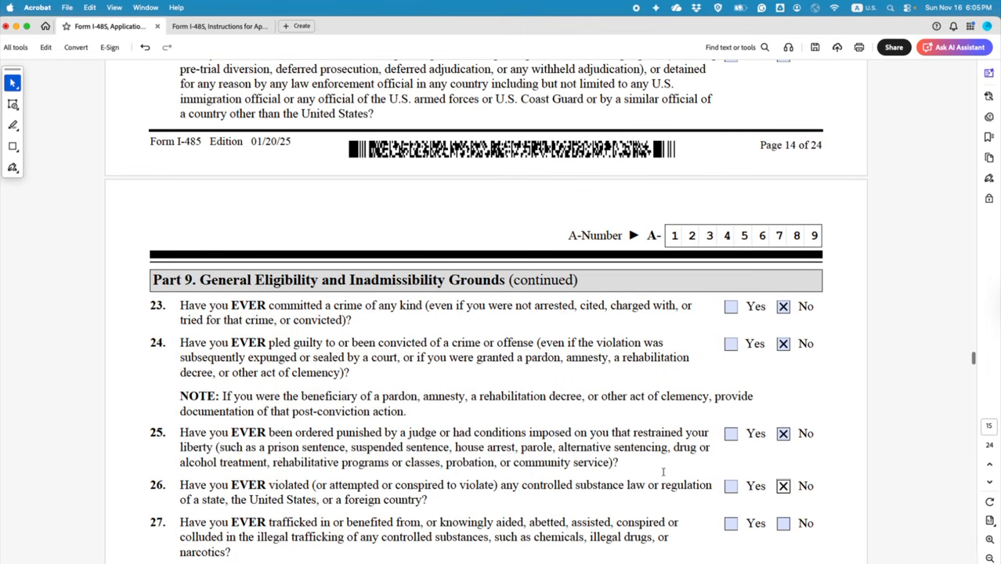
{"action": "scroll", "coordinate": [662, 472], "scroll_direction": "down", "scroll_amount": 4}
{"action": "scroll", "coordinate": [663, 472], "scroll_direction": "down", "scroll_amount": 2}
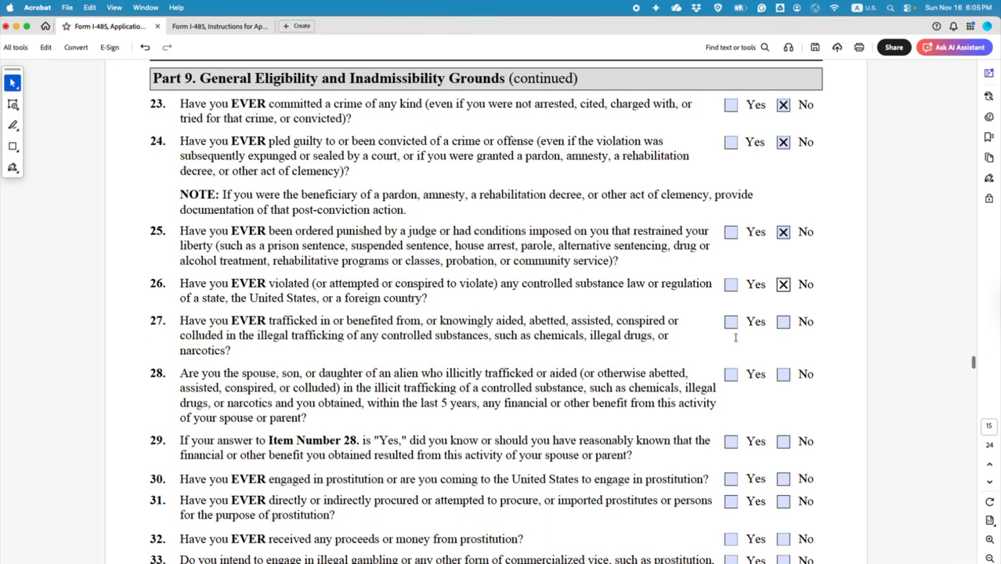
{"action": "left_click", "coordinate": [785, 329]}
{"action": "left_click", "coordinate": [782, 374]}
{"action": "left_click", "coordinate": [782, 441]}
{"action": "scroll", "coordinate": [736, 436], "scroll_direction": "down", "scroll_amount": 1}
{"action": "scroll", "coordinate": [698, 433], "scroll_direction": "down", "scroll_amount": 4}
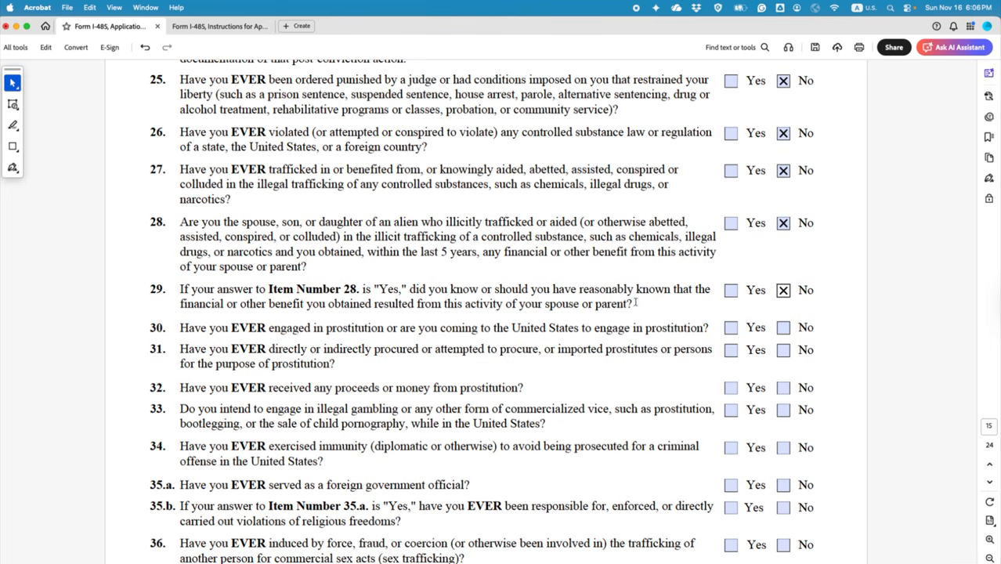
Step: Clear item 29's No answer and highlight its 'Item Number 28' reference
{"action": "left_click", "coordinate": [786, 293]}
{"action": "left_click_drag", "start_coordinate": [406, 289], "coordinate": [291, 291]}
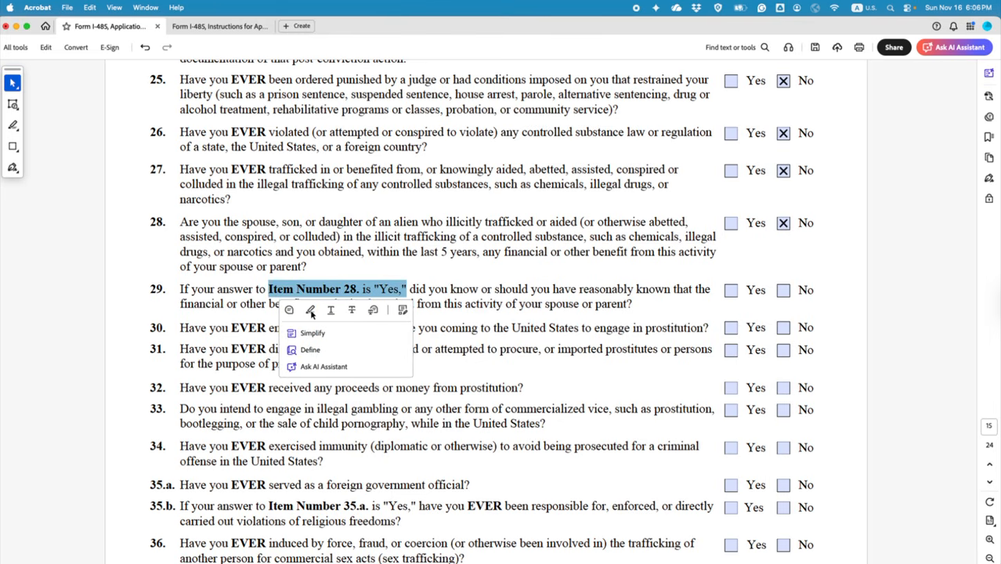
{"action": "left_click", "coordinate": [344, 313]}
{"action": "scroll", "coordinate": [758, 414], "scroll_direction": "down", "scroll_amount": 2}
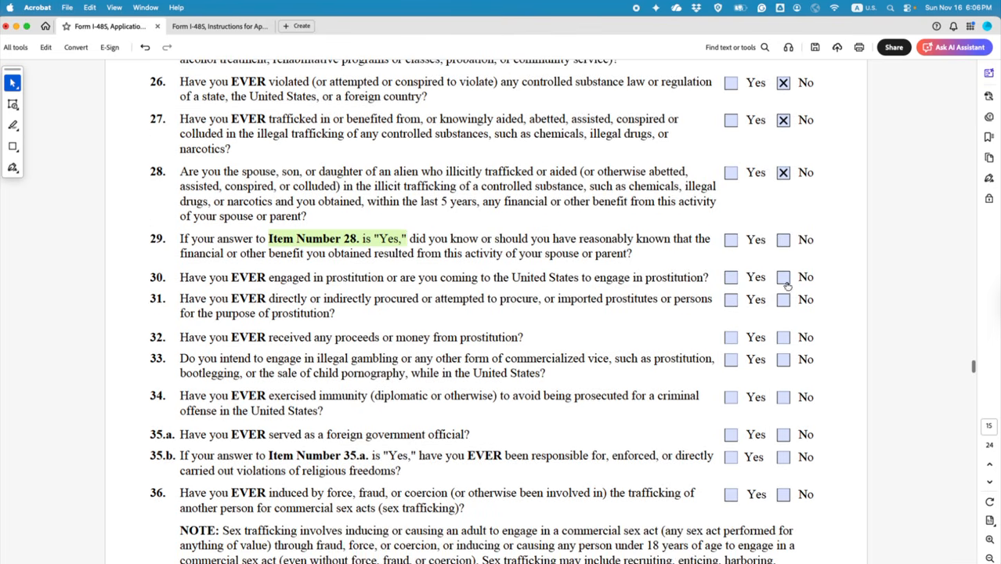
Step: Mark No for items 30–35.a and highlight the 'Item Number 35.a' phrase in item 35.b
{"action": "left_click", "coordinate": [783, 277]}
{"action": "left_click", "coordinate": [784, 299]}
{"action": "left_click", "coordinate": [783, 337]}
{"action": "left_click", "coordinate": [783, 360]}
{"action": "left_click", "coordinate": [784, 398]}
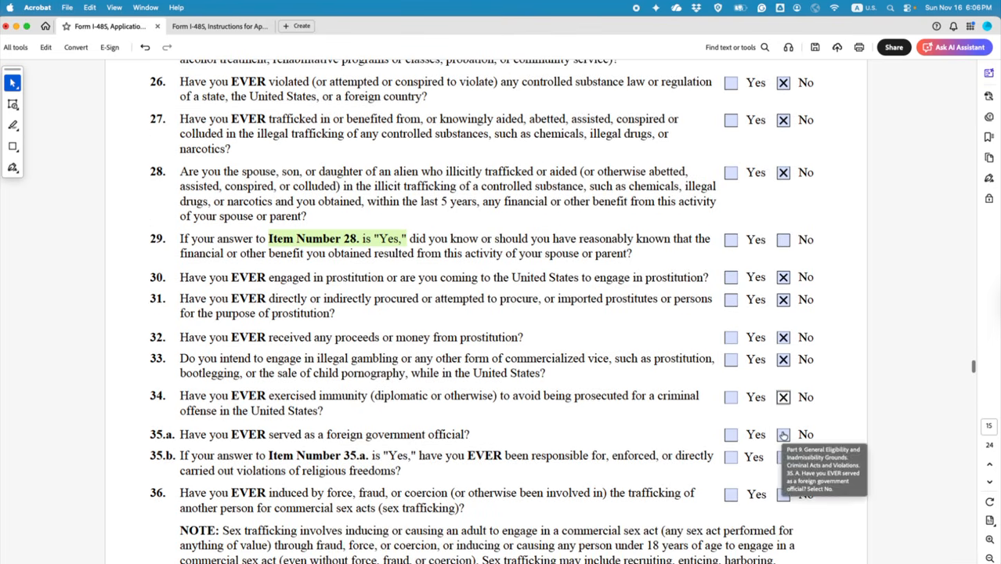
{"action": "left_click", "coordinate": [783, 435]}
{"action": "scroll", "coordinate": [783, 435], "scroll_direction": "down", "scroll_amount": 4}
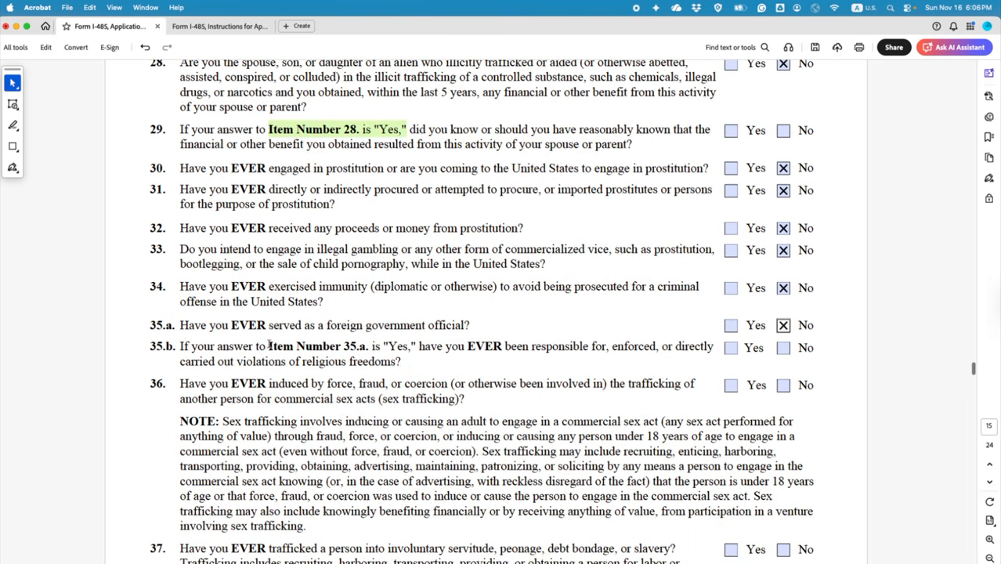
{"action": "left_click_drag", "start_coordinate": [269, 346], "coordinate": [416, 347]}
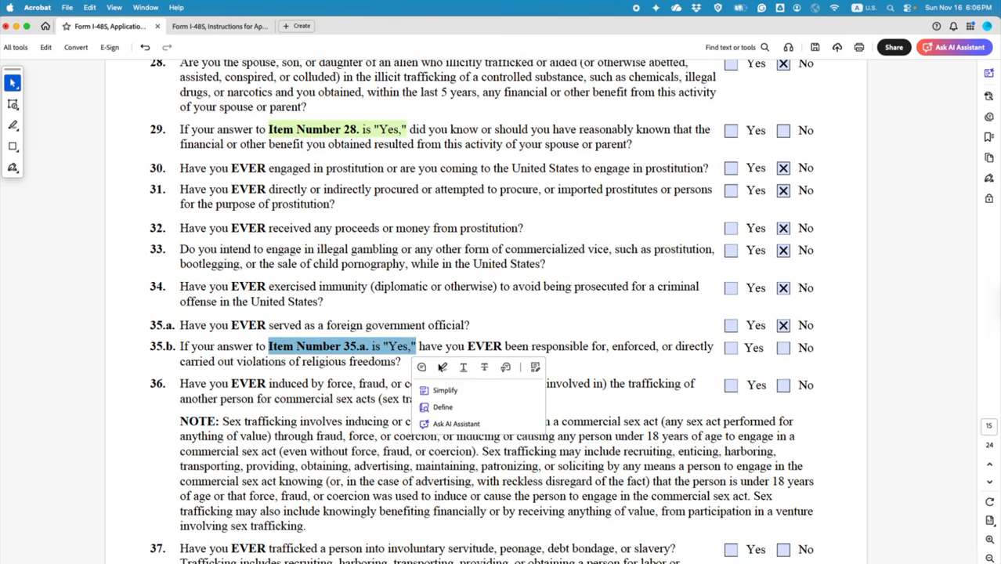
{"action": "left_click", "coordinate": [441, 368]}
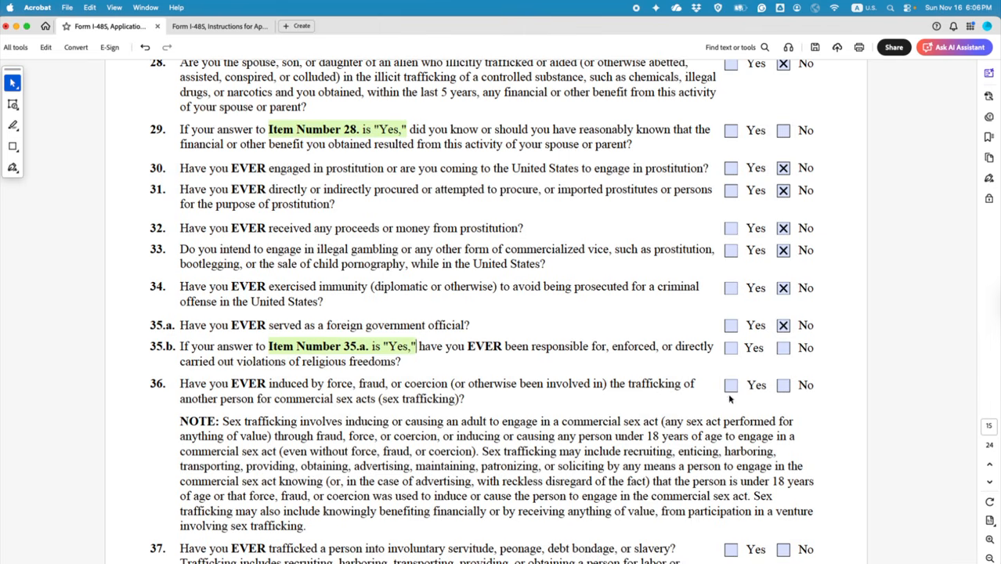
{"action": "scroll", "coordinate": [729, 399], "scroll_direction": "down", "scroll_amount": 3}
Step: Mark No for items 36–39 and 41, highlighting the 'Item Number 39' phrase in item 40
{"action": "left_click", "coordinate": [781, 337]}
{"action": "scroll", "coordinate": [768, 433], "scroll_direction": "down", "scroll_amount": 3}
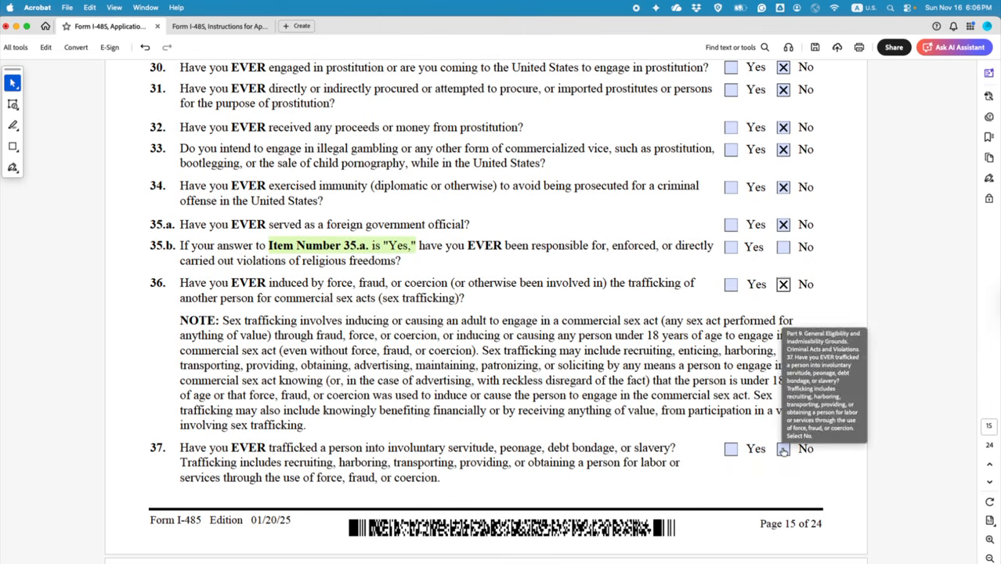
{"action": "left_click", "coordinate": [783, 449]}
{"action": "scroll", "coordinate": [715, 460], "scroll_direction": "down", "scroll_amount": 5}
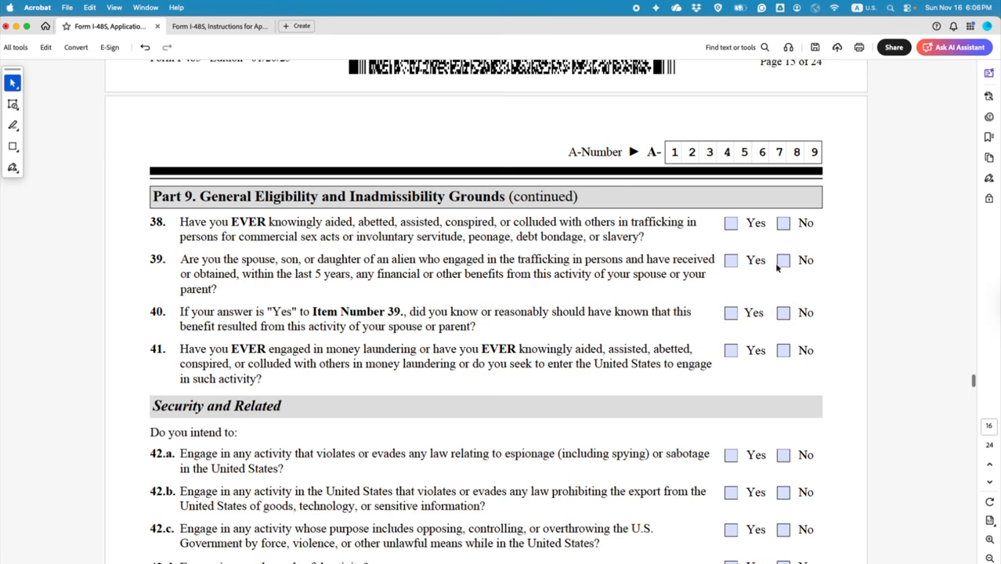
{"action": "left_click", "coordinate": [783, 224]}
{"action": "left_click", "coordinate": [783, 260]}
{"action": "left_click_drag", "start_coordinate": [270, 311], "coordinate": [407, 312]}
{"action": "left_click", "coordinate": [434, 331]}
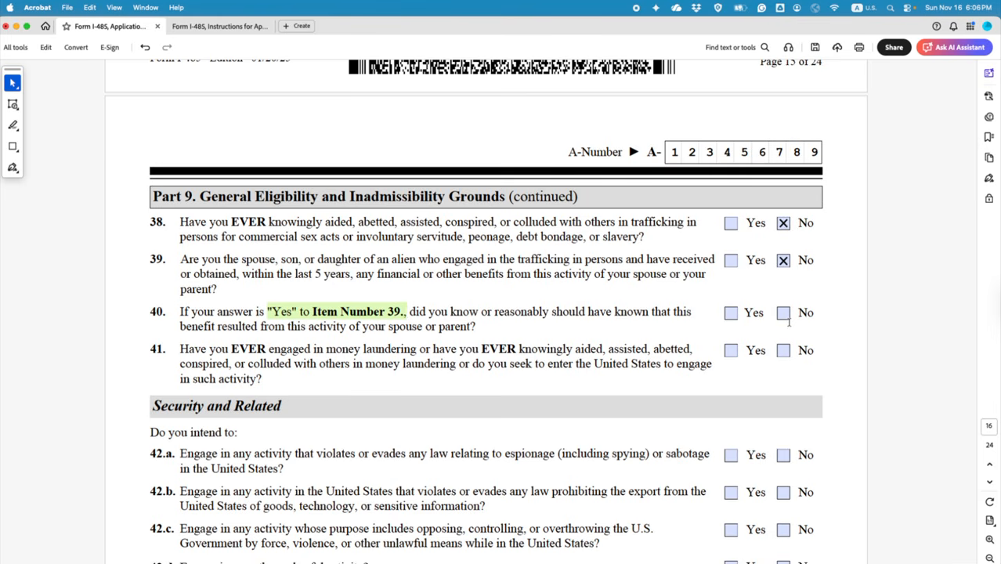
{"action": "left_click", "coordinate": [784, 350]}
{"action": "scroll", "coordinate": [698, 439], "scroll_direction": "down", "scroll_amount": 5}
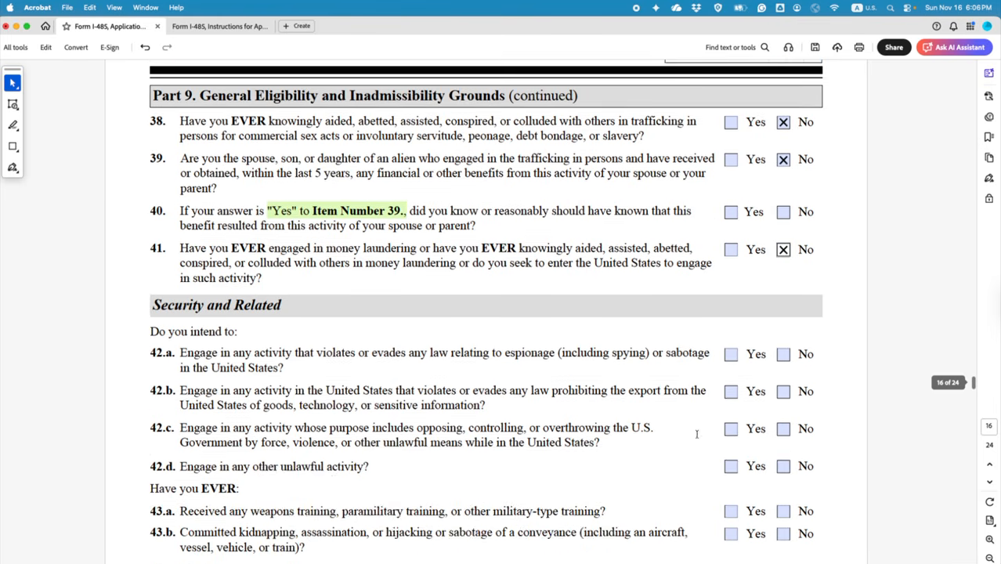
Step: Answer No to items 42.a through 42.d
{"action": "scroll", "coordinate": [681, 424], "scroll_direction": "down", "scroll_amount": 3}
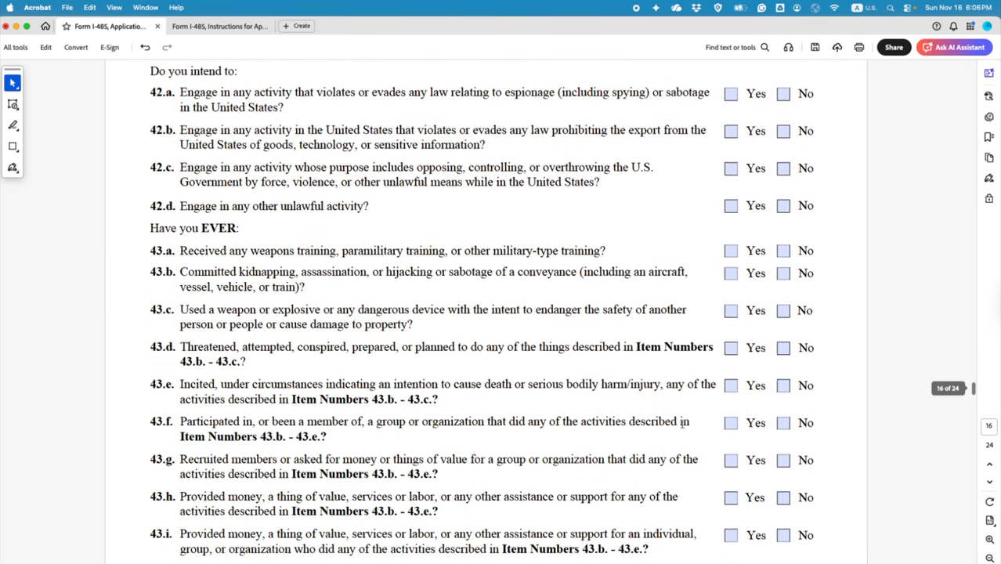
{"action": "scroll", "coordinate": [761, 161], "scroll_direction": "up", "scroll_amount": 2}
{"action": "left_click", "coordinate": [783, 144]}
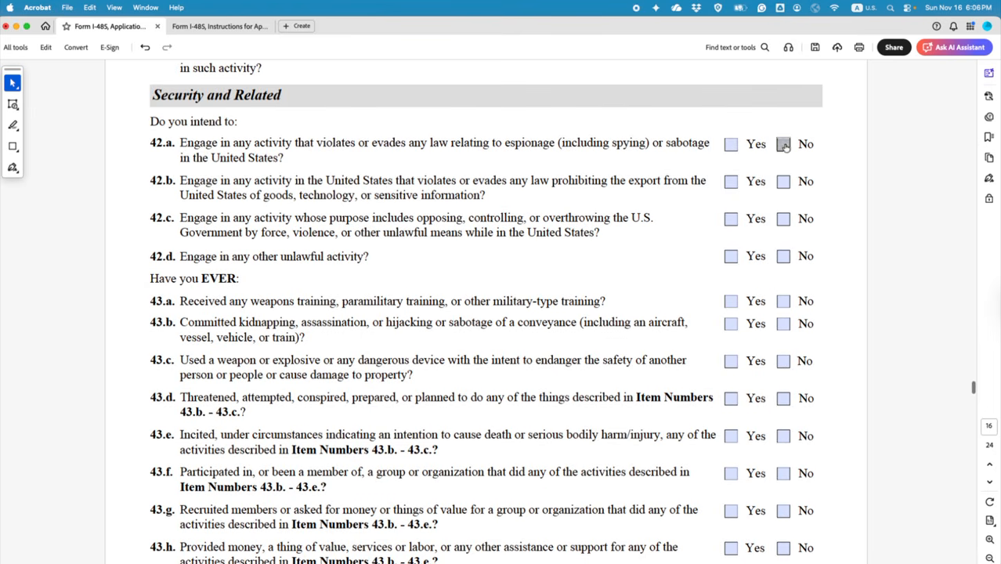
{"action": "left_click", "coordinate": [783, 181]}
{"action": "left_click", "coordinate": [783, 219]}
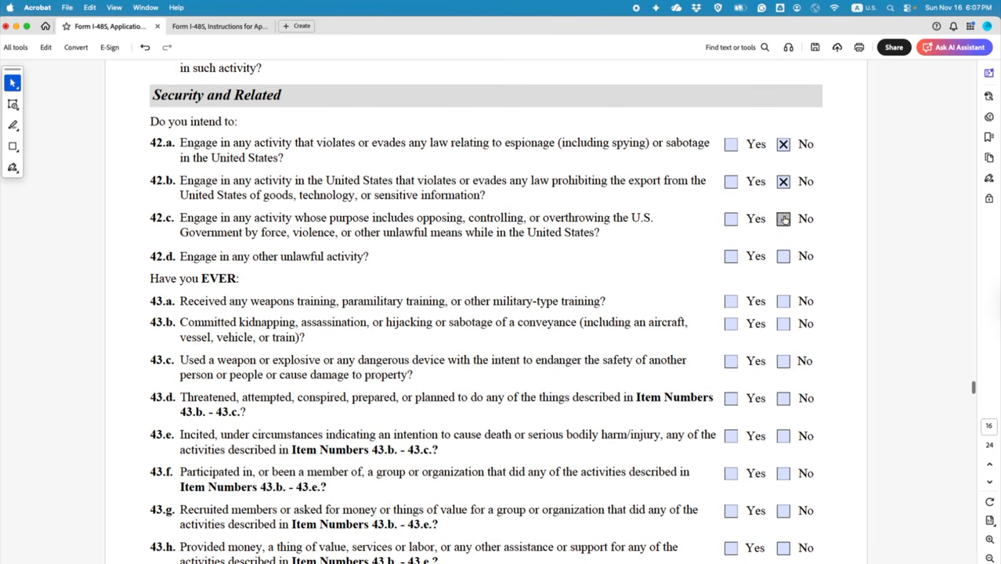
{"action": "left_click", "coordinate": [784, 256]}
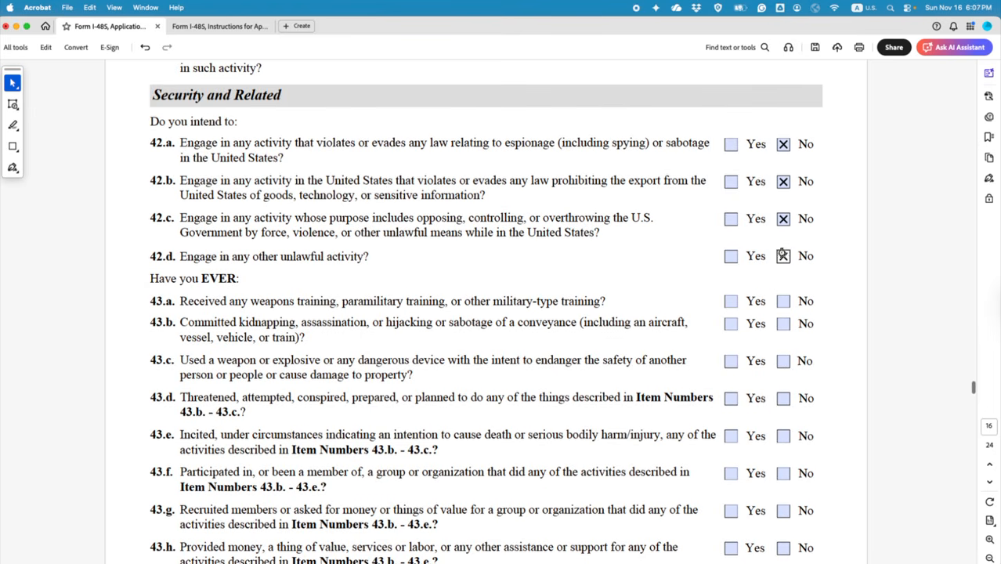
Step: Answer No to items 43.a through 43.i, 44 and 45
{"action": "left_click", "coordinate": [783, 302]}
{"action": "left_click", "coordinate": [783, 324]}
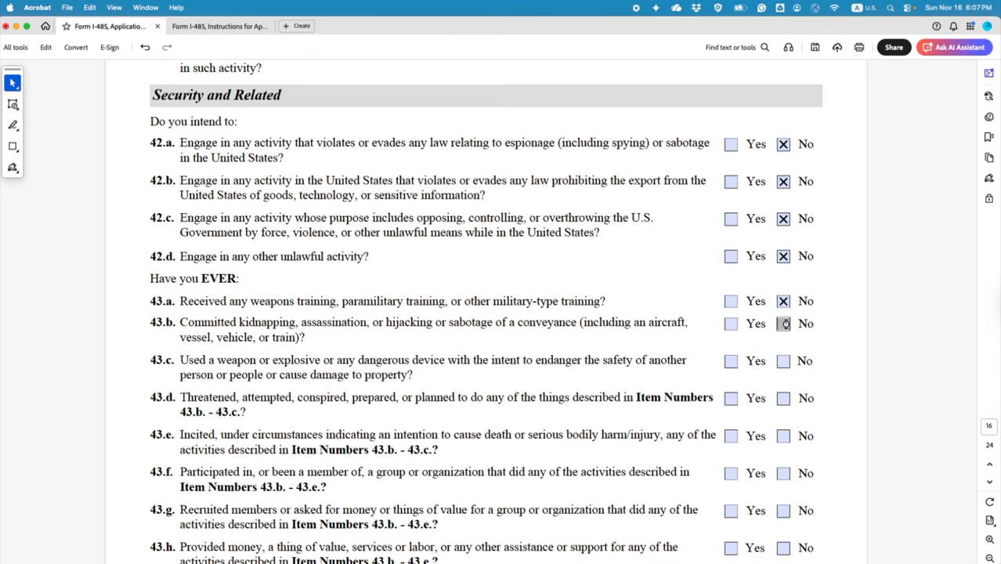
{"action": "left_click", "coordinate": [783, 361]}
{"action": "left_click", "coordinate": [784, 398]}
{"action": "left_click", "coordinate": [783, 435]}
{"action": "left_click", "coordinate": [784, 473]}
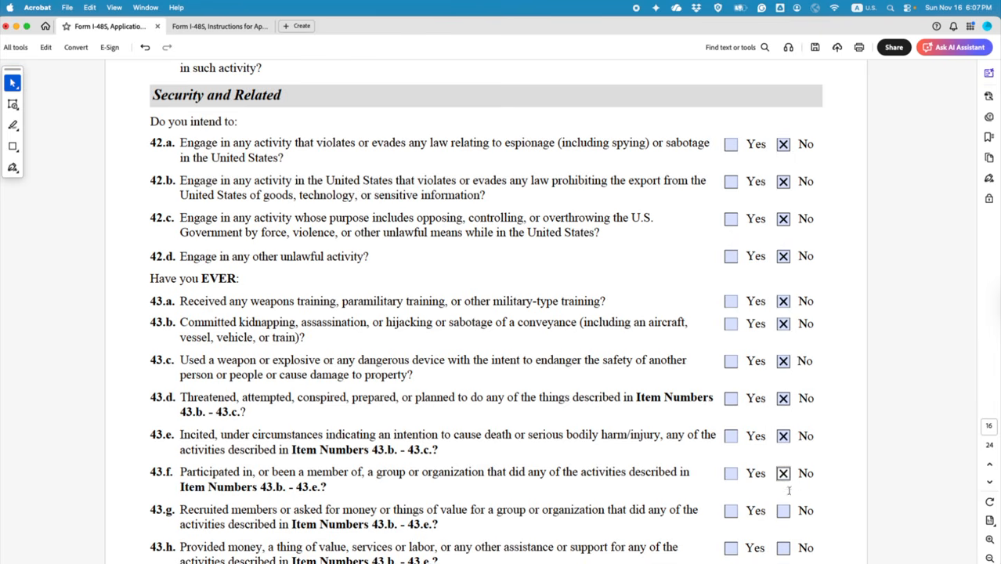
{"action": "left_click", "coordinate": [783, 510]}
{"action": "scroll", "coordinate": [756, 388], "scroll_direction": "down", "scroll_amount": 5}
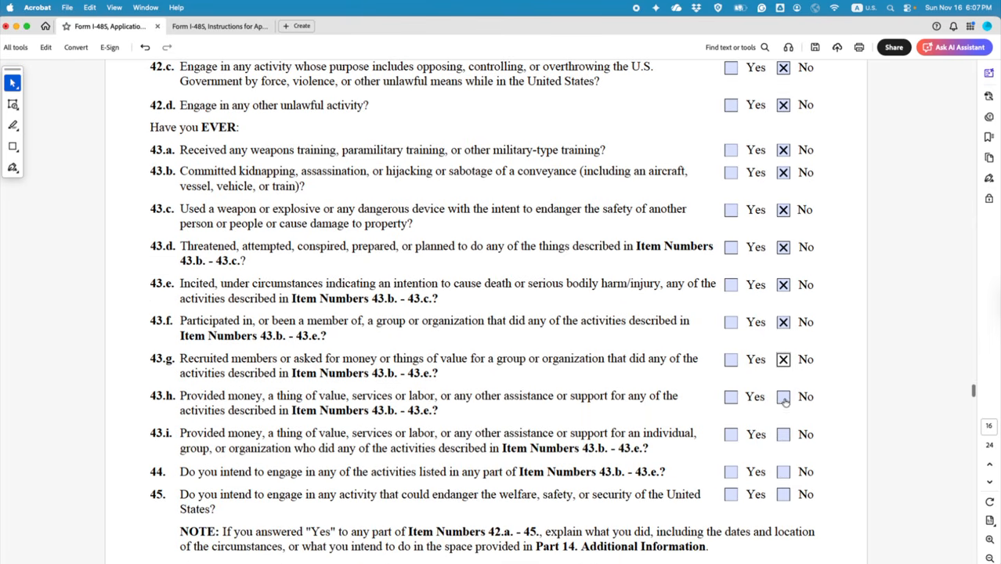
{"action": "left_click", "coordinate": [783, 398]}
{"action": "left_click", "coordinate": [783, 435]}
{"action": "left_click", "coordinate": [783, 472]}
{"action": "left_click", "coordinate": [783, 494]}
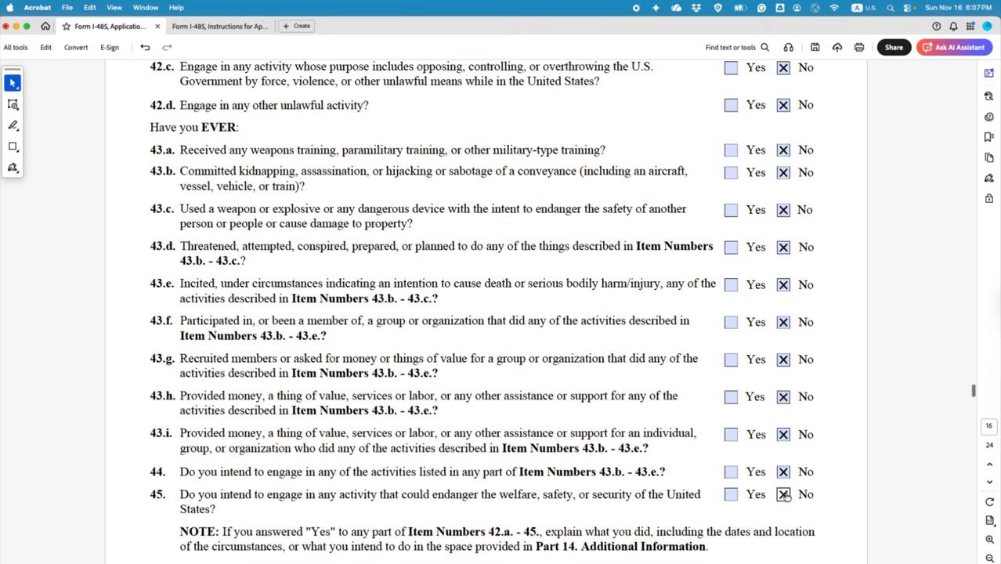
Step: Answer No to item 46 and highlight the 'Item Number 46' reference in its note
{"action": "scroll", "coordinate": [697, 321], "scroll_direction": "down", "scroll_amount": 10}
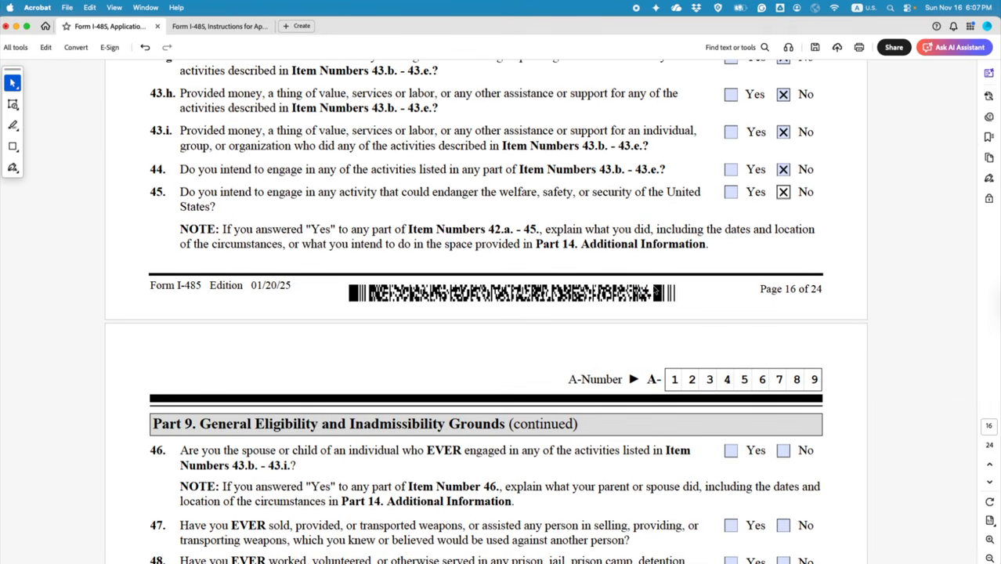
{"action": "scroll", "coordinate": [654, 286], "scroll_direction": "down", "scroll_amount": 10}
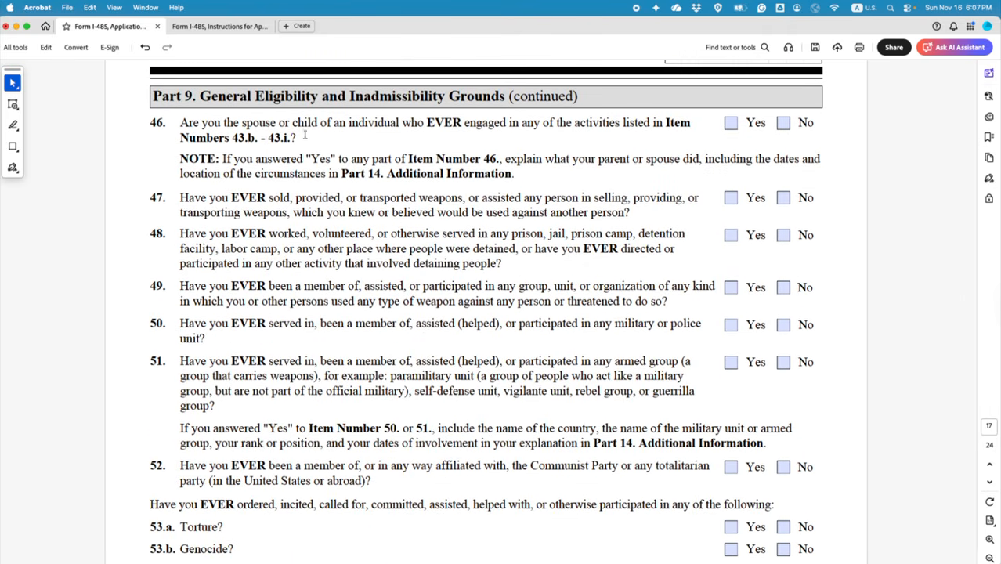
{"action": "left_click", "coordinate": [783, 123]}
{"action": "left_click_drag", "start_coordinate": [310, 159], "coordinate": [496, 159]}
{"action": "left_click", "coordinate": [515, 177]}
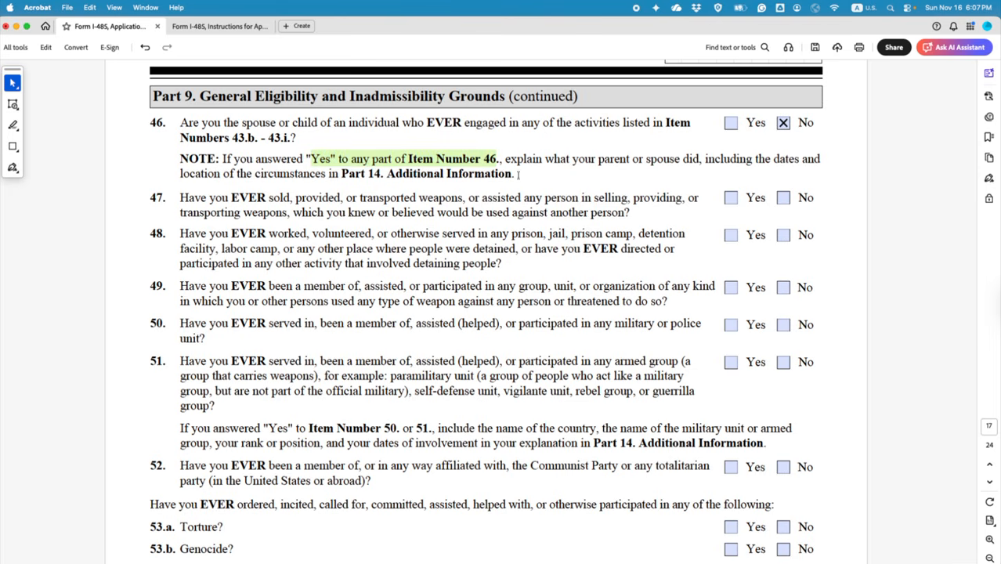
Step: Answer No to items 47 through 51
{"action": "left_click", "coordinate": [784, 198]}
{"action": "left_click", "coordinate": [785, 237]}
{"action": "left_click", "coordinate": [784, 289]}
{"action": "left_click", "coordinate": [784, 328]}
{"action": "left_click", "coordinate": [783, 363]}
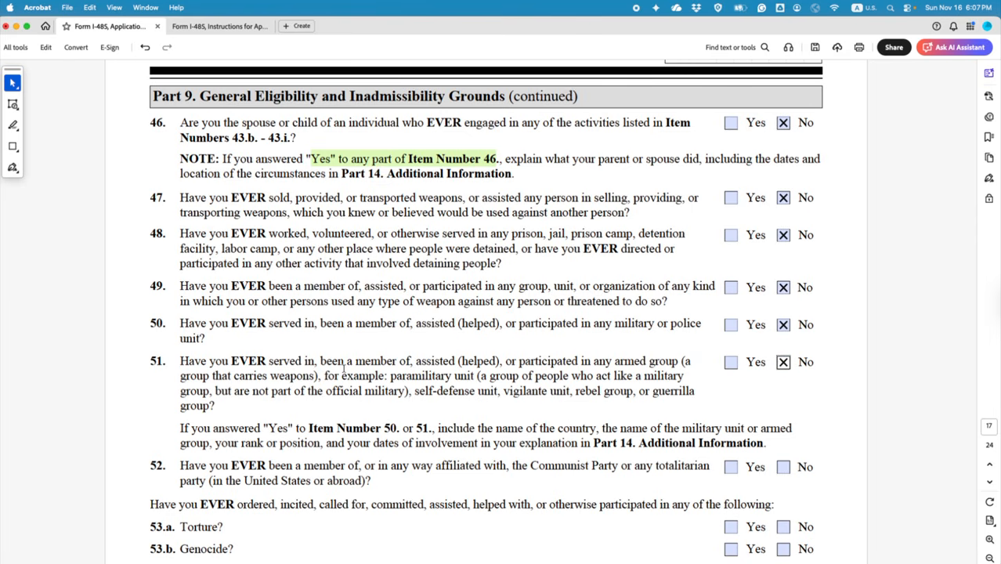
Step: Answer No to item 52 and highlight the note about items 50 and 51
{"action": "scroll", "coordinate": [343, 369], "scroll_direction": "down", "scroll_amount": 3}
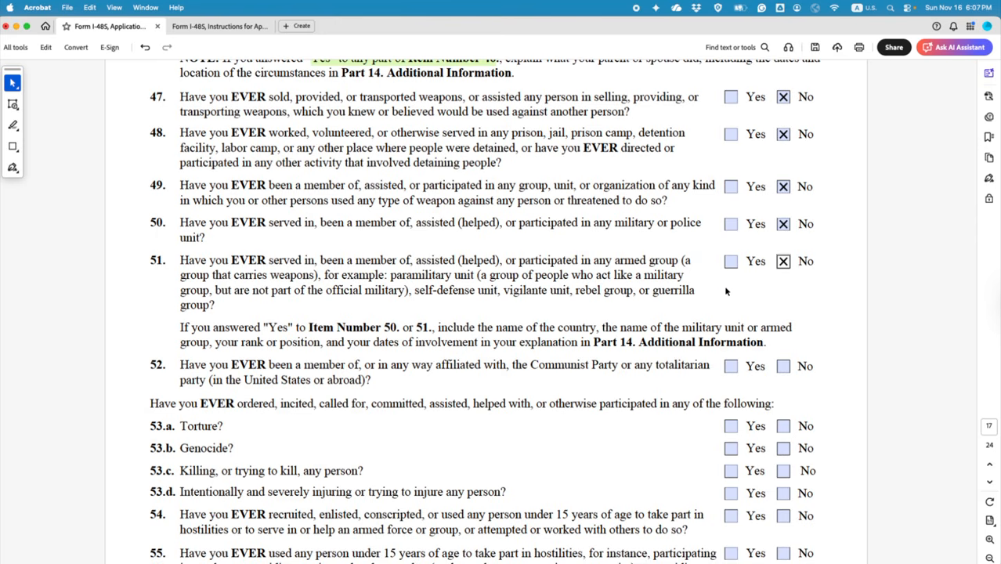
{"action": "scroll", "coordinate": [726, 291], "scroll_direction": "down", "scroll_amount": 3}
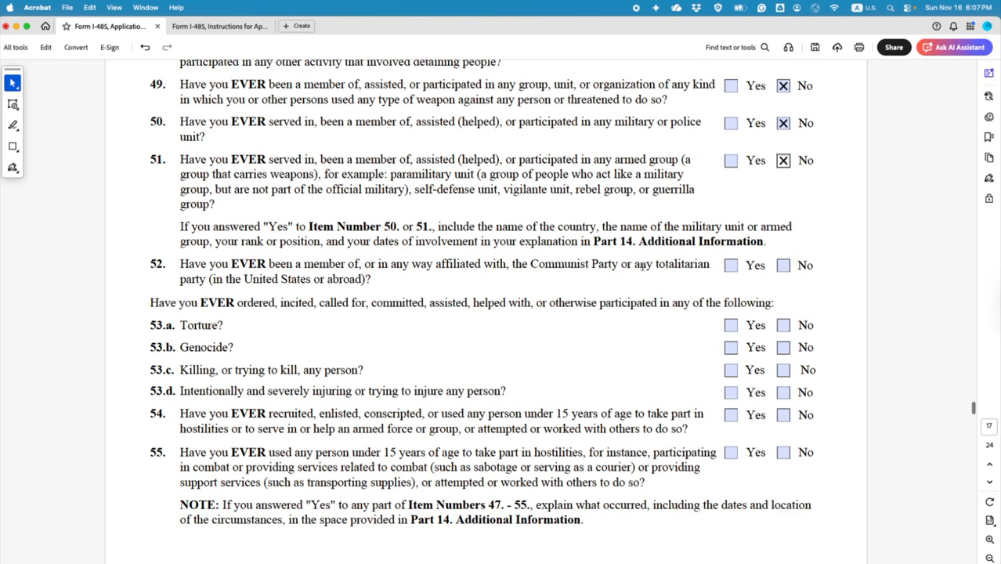
{"action": "left_click", "coordinate": [782, 265]}
{"action": "left_click_drag", "start_coordinate": [764, 244], "coordinate": [316, 230]}
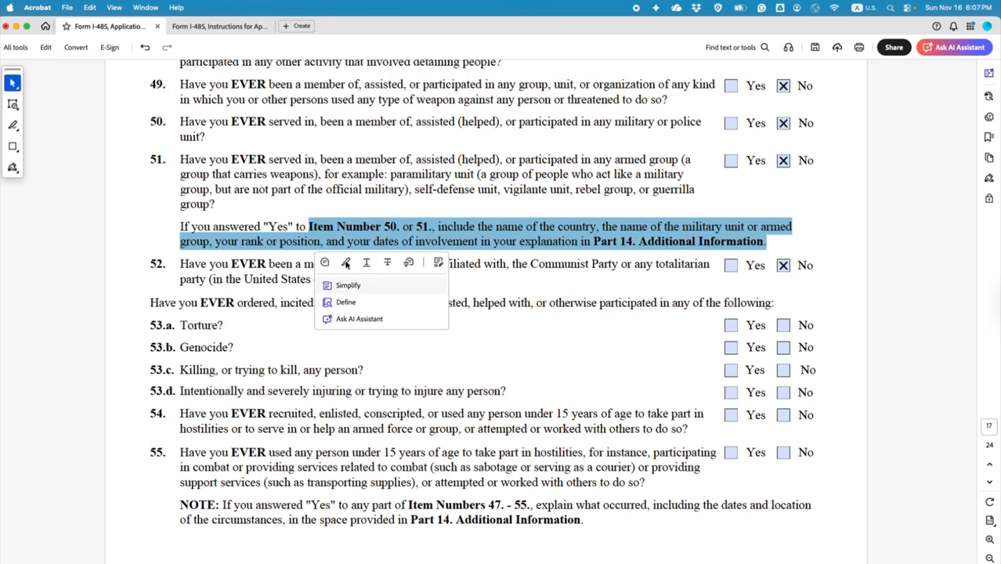
{"action": "left_click", "coordinate": [346, 263]}
Step: Answer No to items 53.a through 53.d, 54 and 55
{"action": "scroll", "coordinate": [655, 380], "scroll_direction": "down", "scroll_amount": 3}
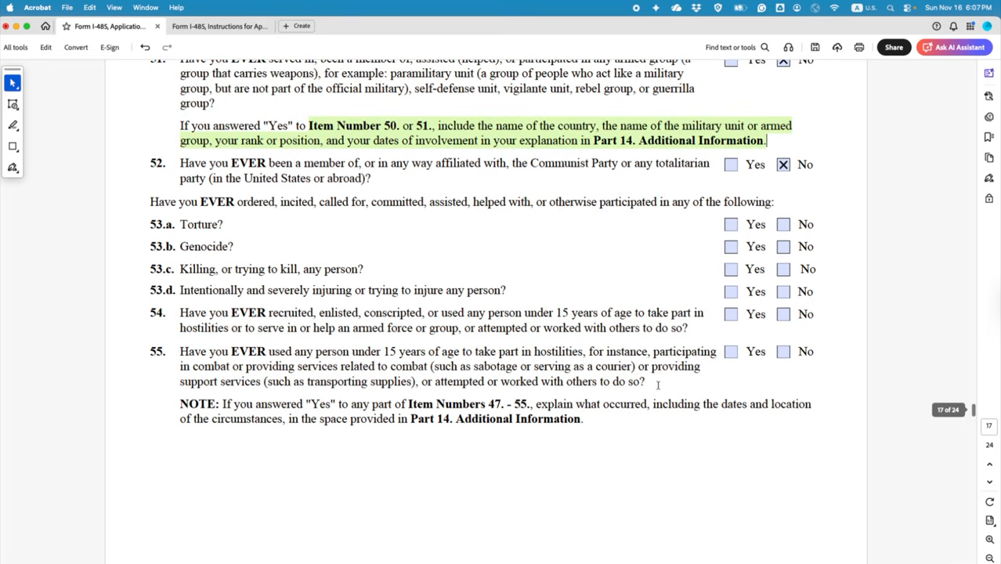
{"action": "left_click", "coordinate": [783, 225]}
{"action": "left_click", "coordinate": [783, 247]}
{"action": "left_click", "coordinate": [783, 269]}
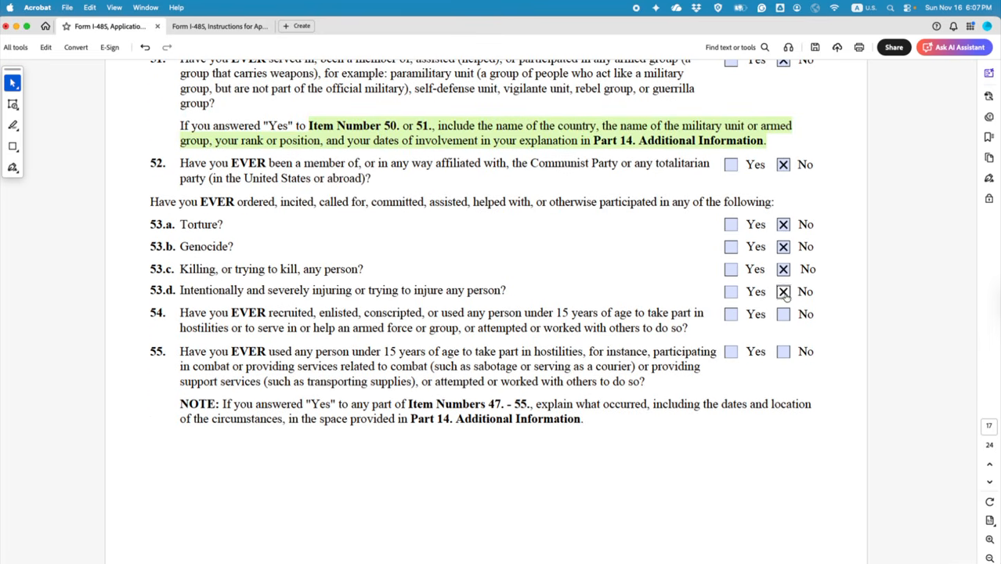
{"action": "left_click", "coordinate": [783, 292]}
{"action": "left_click", "coordinate": [783, 314]}
{"action": "left_click", "coordinate": [783, 352]}
{"action": "scroll", "coordinate": [644, 332], "scroll_direction": "down", "scroll_amount": 10}
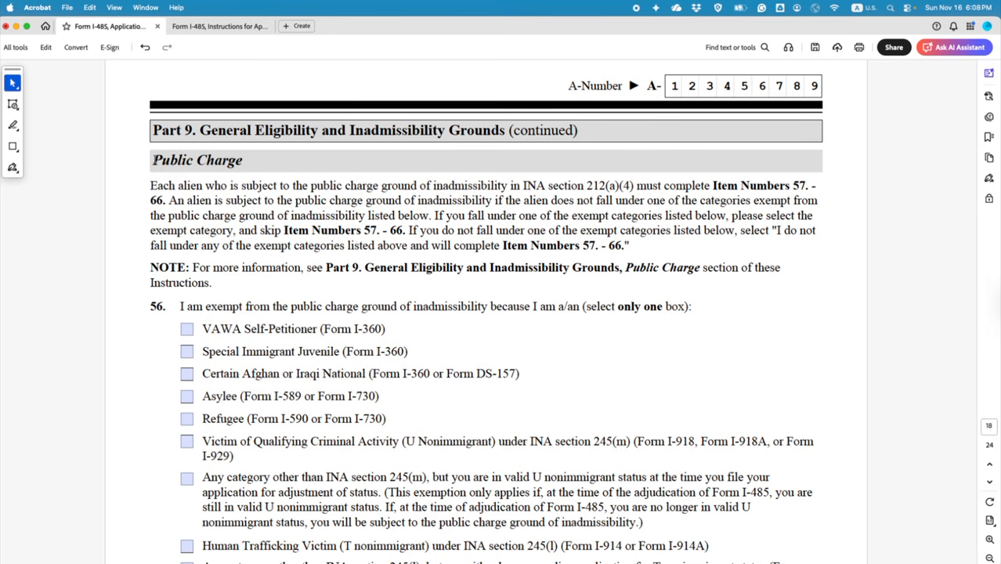
Step: Select and clear the Public Charge and VAWA Self-Petitioner text, then scroll down to page 19
{"action": "left_click_drag", "start_coordinate": [154, 160], "coordinate": [239, 162]}
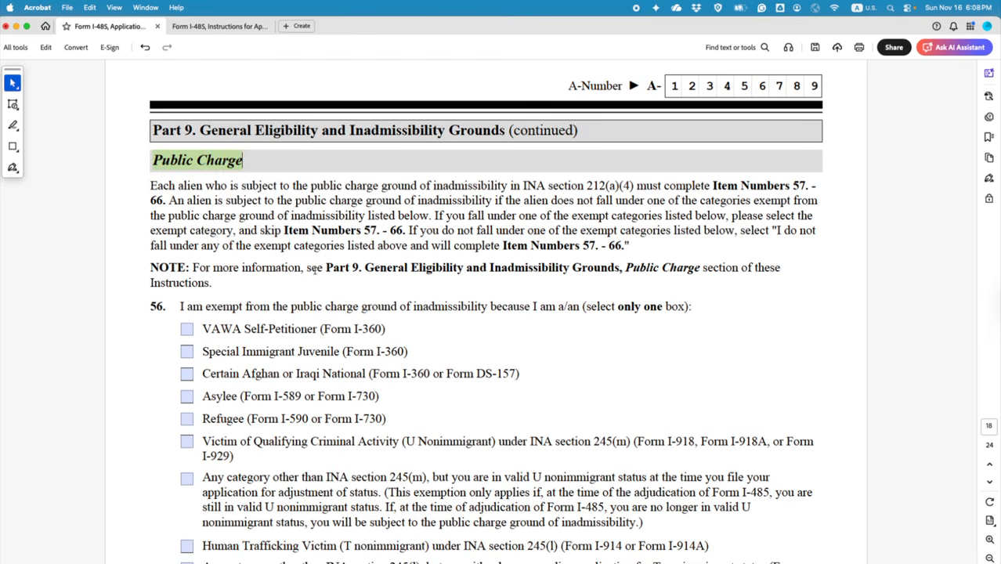
{"action": "scroll", "coordinate": [355, 311], "scroll_direction": "down", "scroll_amount": 5}
{"action": "scroll", "coordinate": [355, 311], "scroll_direction": "up", "scroll_amount": 2}
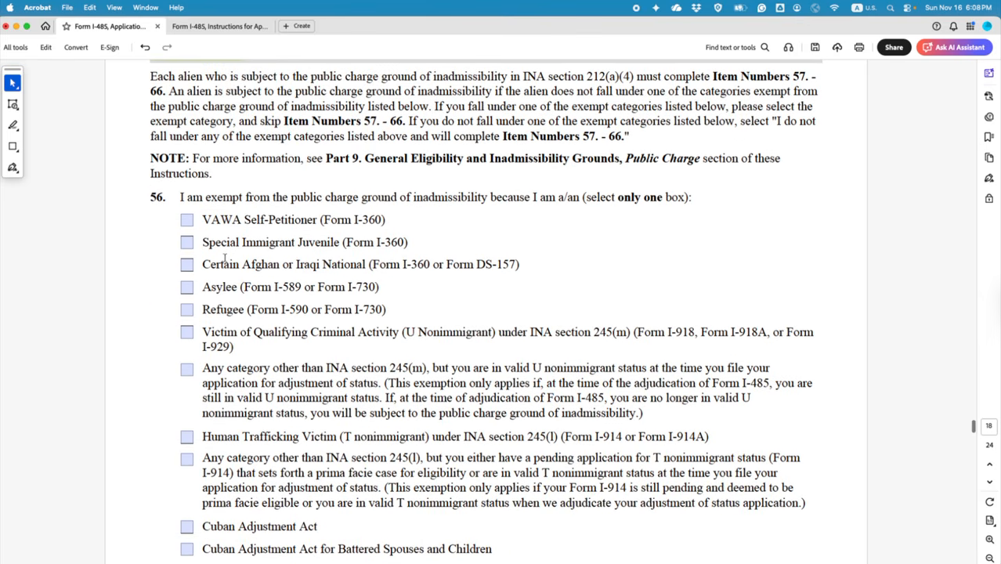
{"action": "scroll", "coordinate": [225, 256], "scroll_direction": "down", "scroll_amount": 1}
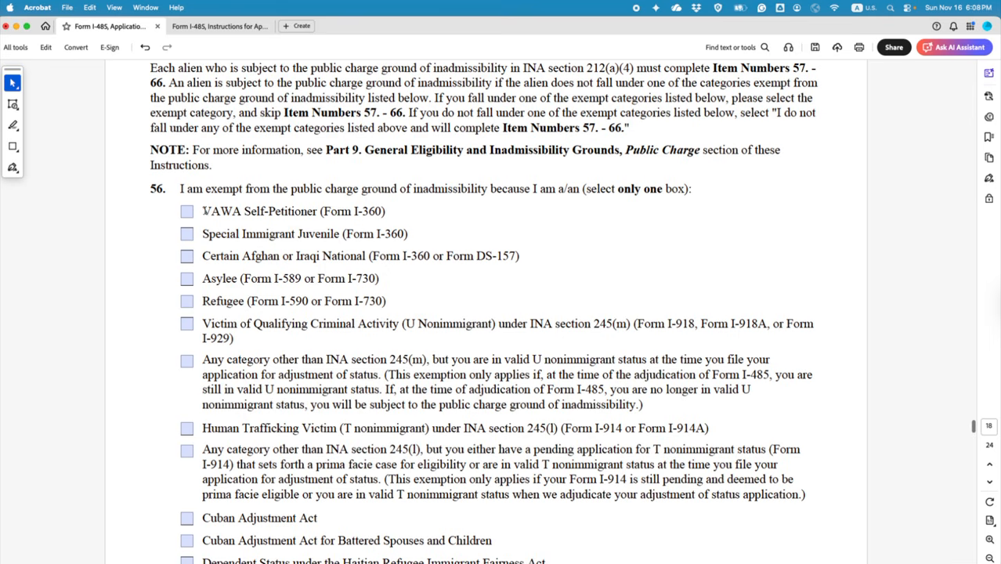
{"action": "left_click_drag", "start_coordinate": [204, 211], "coordinate": [309, 212]}
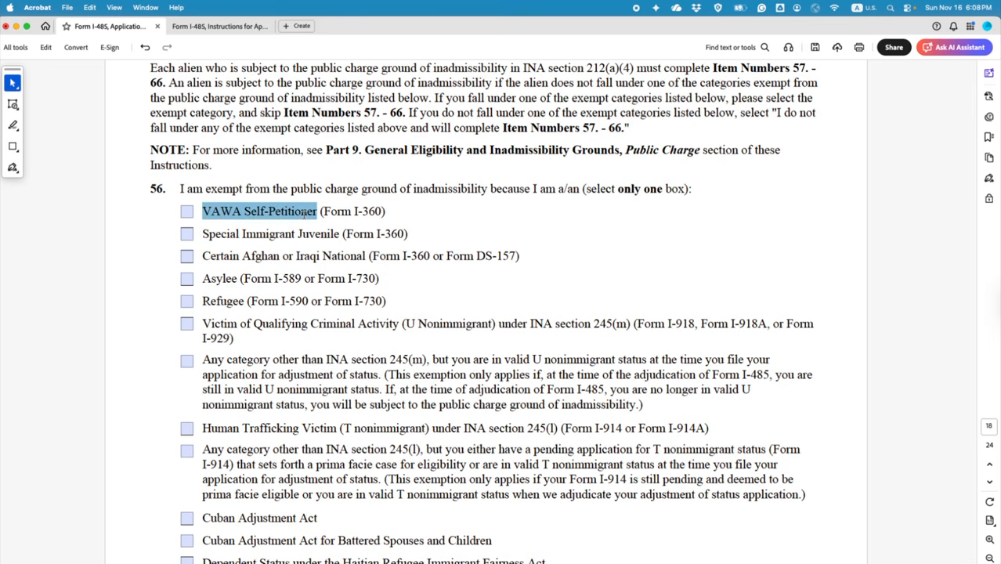
{"action": "scroll", "coordinate": [301, 235], "scroll_direction": "up", "scroll_amount": 2}
{"action": "left_click", "coordinate": [533, 255]}
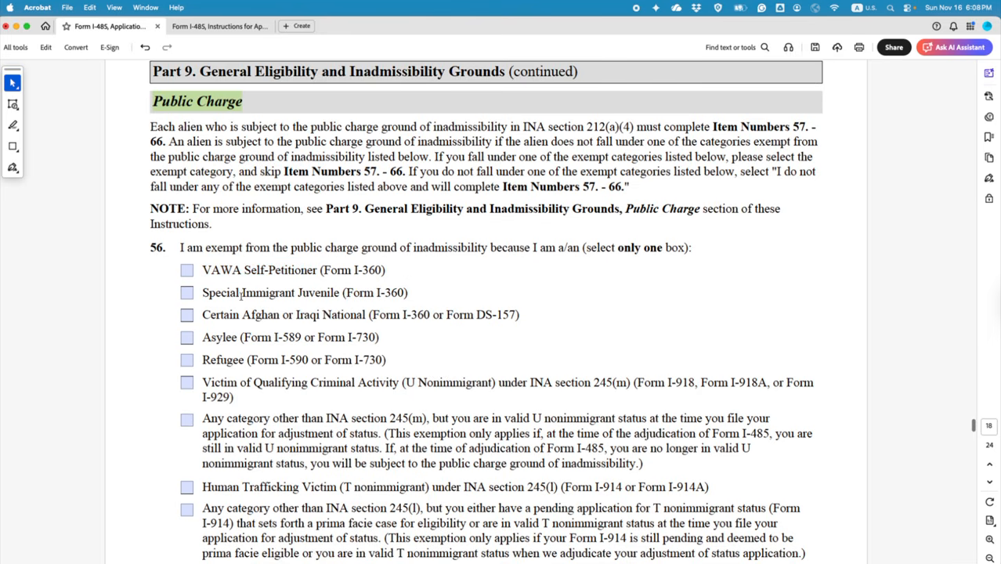
{"action": "scroll", "coordinate": [241, 295], "scroll_direction": "down", "scroll_amount": 10}
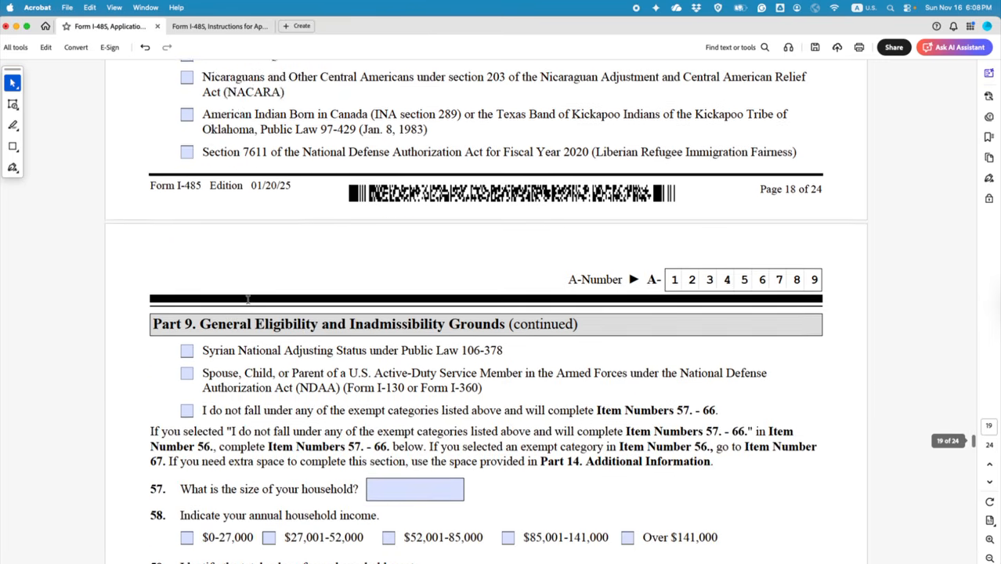
{"action": "scroll", "coordinate": [247, 298], "scroll_direction": "down", "scroll_amount": 3}
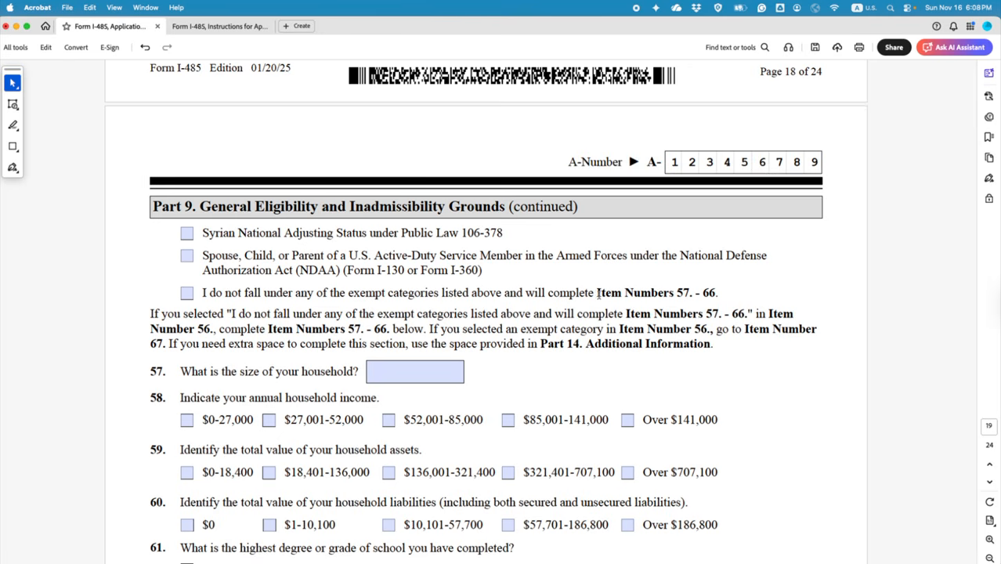
Step: Check 'I do not fall under any of the exempt categories' under item 56
{"action": "left_click", "coordinate": [187, 294]}
{"action": "scroll", "coordinate": [169, 282], "scroll_direction": "down", "scroll_amount": 5}
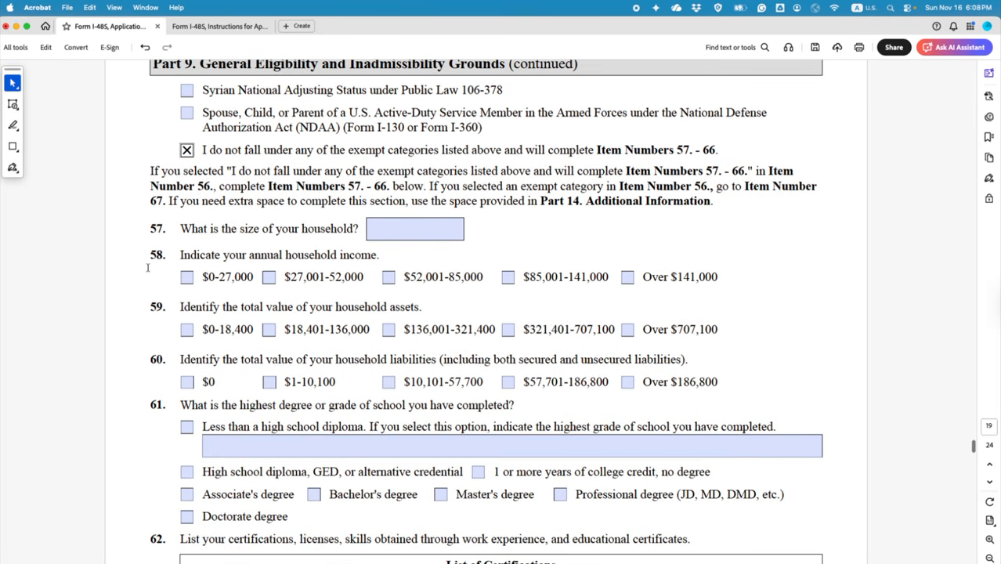
{"action": "left_click_drag", "start_coordinate": [151, 228], "coordinate": [152, 336]}
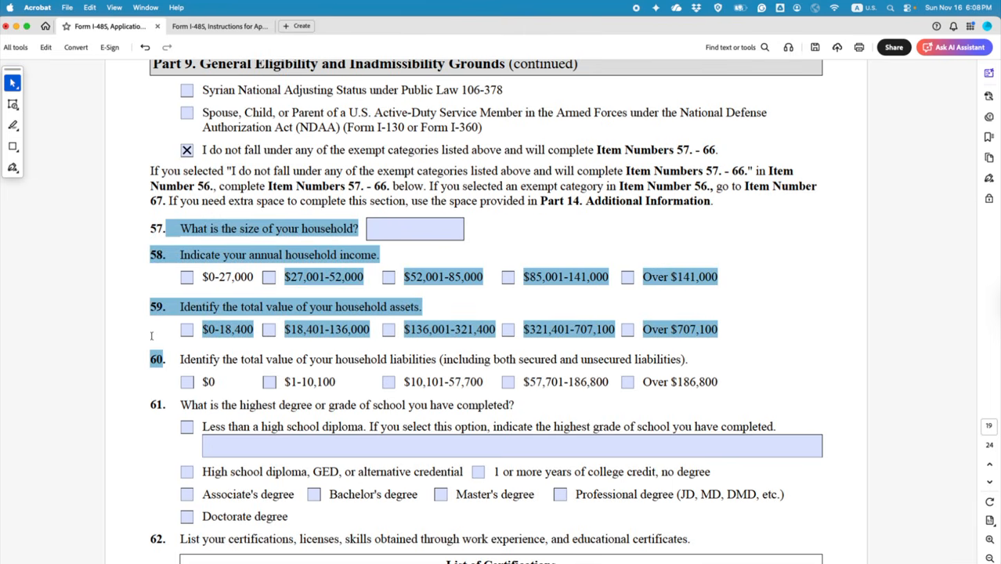
{"action": "left_click", "coordinate": [517, 244]}
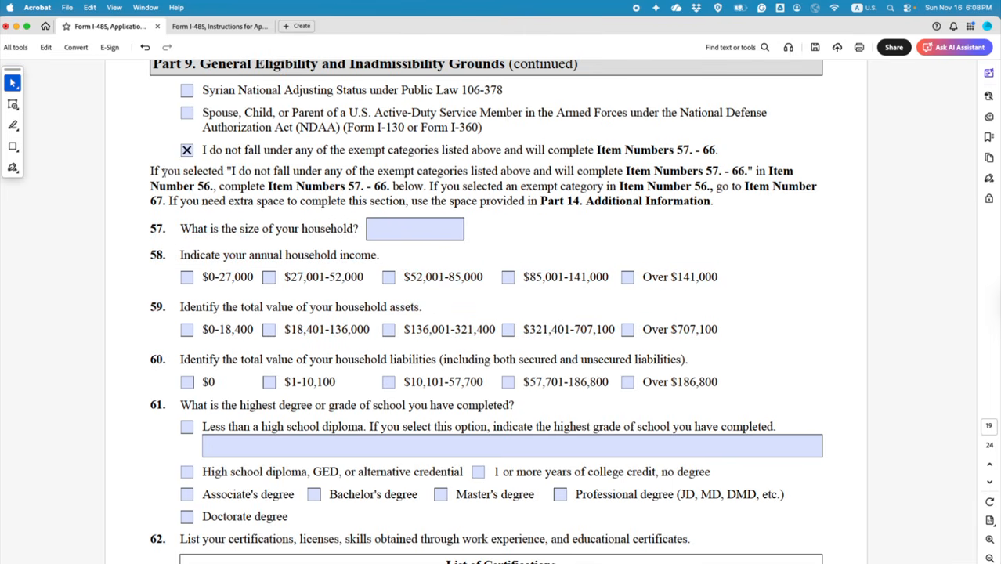
Step: Highlight the quoted instruction about completing items 57–66 in green
{"action": "left_click_drag", "start_coordinate": [227, 171], "coordinate": [739, 177]}
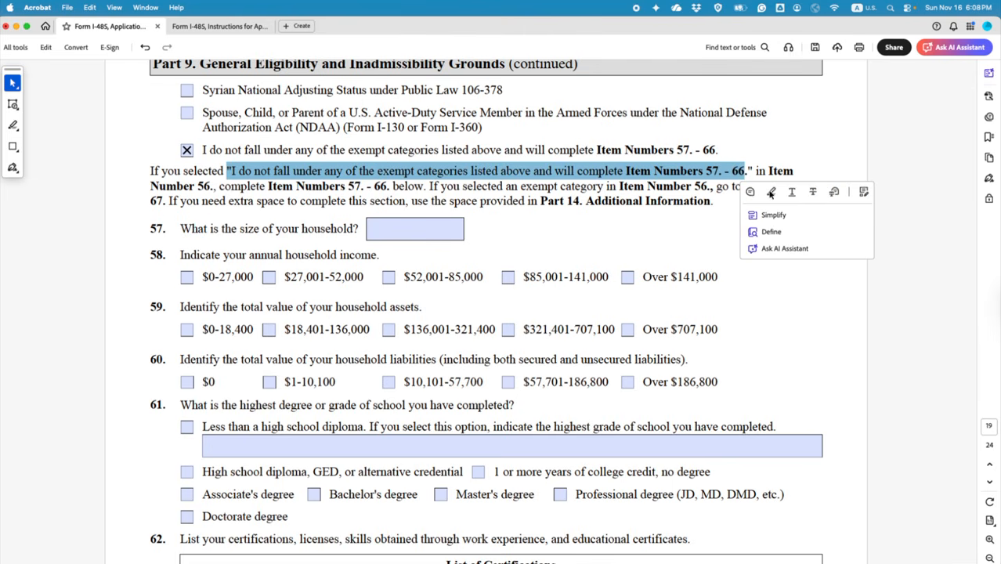
{"action": "left_click", "coordinate": [744, 197]}
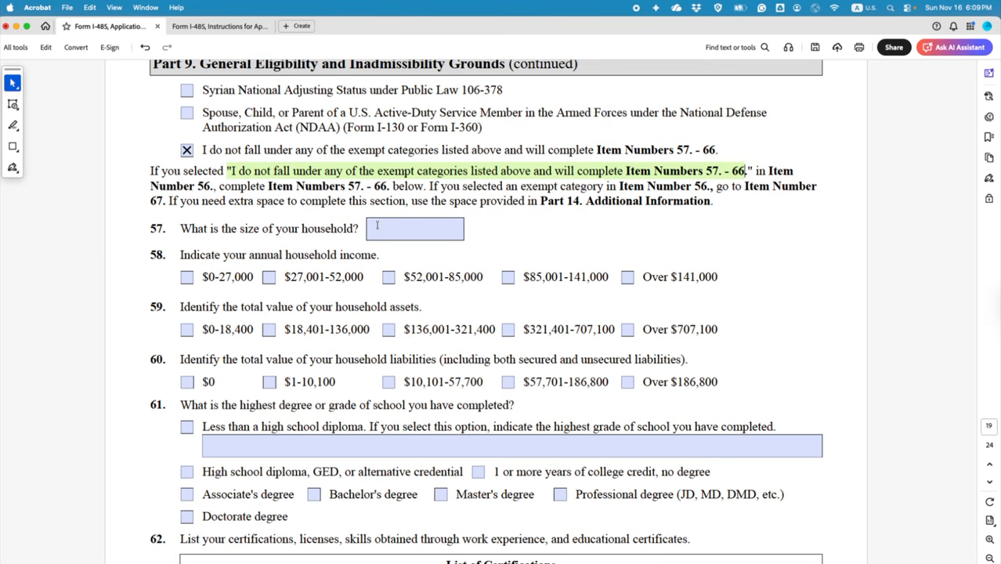
{"action": "scroll", "coordinate": [377, 226], "scroll_direction": "up", "scroll_amount": 3}
{"action": "scroll", "coordinate": [376, 229], "scroll_direction": "down", "scroll_amount": 3}
{"action": "left_click", "coordinate": [380, 228]}
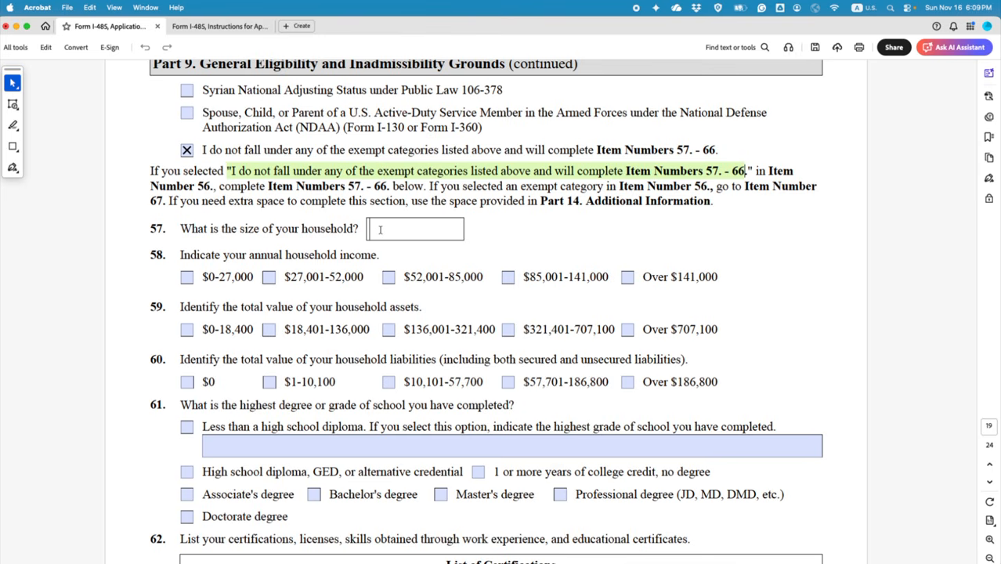
Step: Enter 5 as household size, check $85,001-141,000 income, then bring up the I-485 Instructions
{"action": "type", "text": "5"}
{"action": "left_click", "coordinate": [508, 278]}
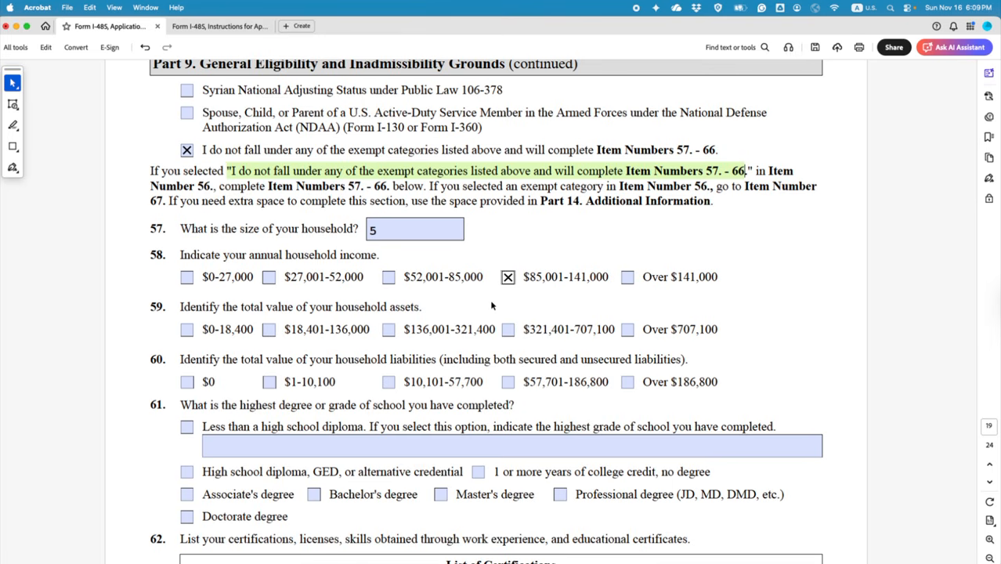
{"action": "left_click", "coordinate": [205, 28]}
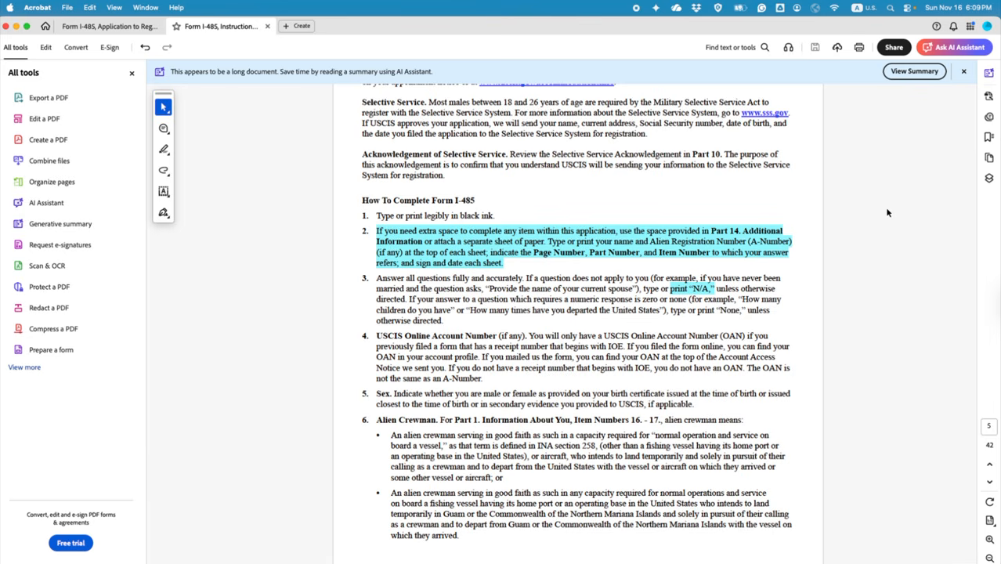
Step: Search the I-485 Instructions for 'assets' and jump to the first match
{"action": "key", "text": "super+f"}
{"action": "type", "text": "assets"}
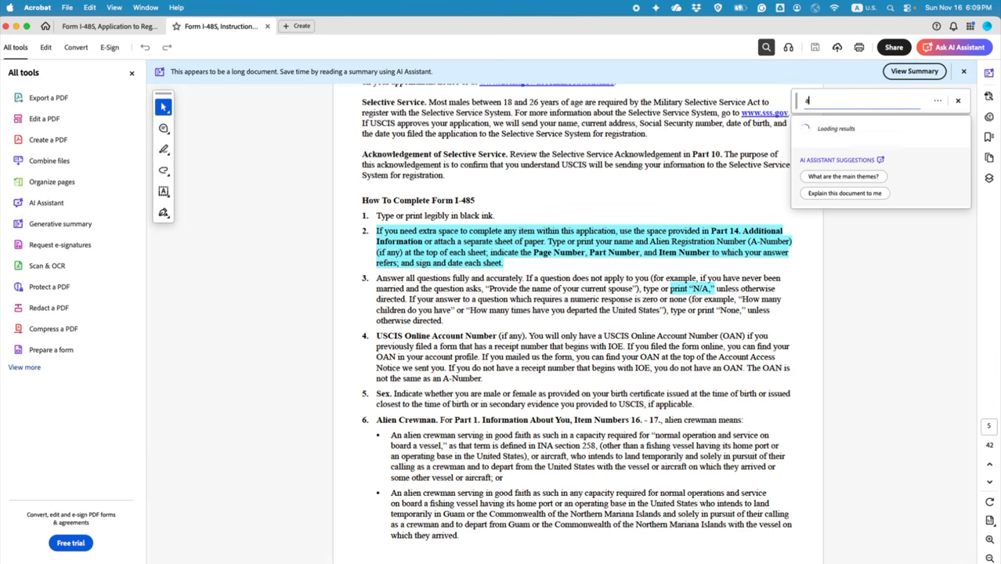
{"action": "key", "text": "Return"}
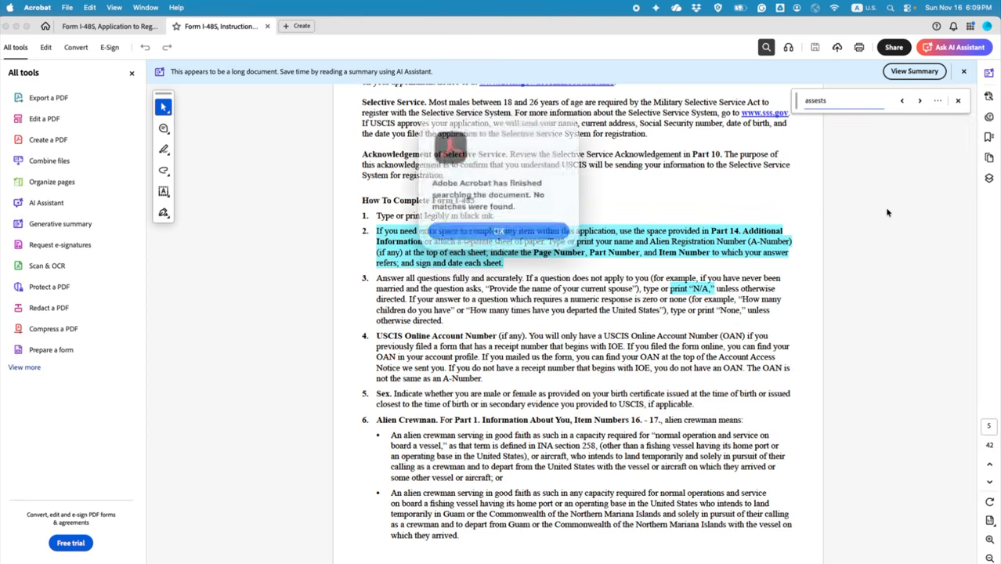
{"action": "left_click", "coordinate": [517, 225]}
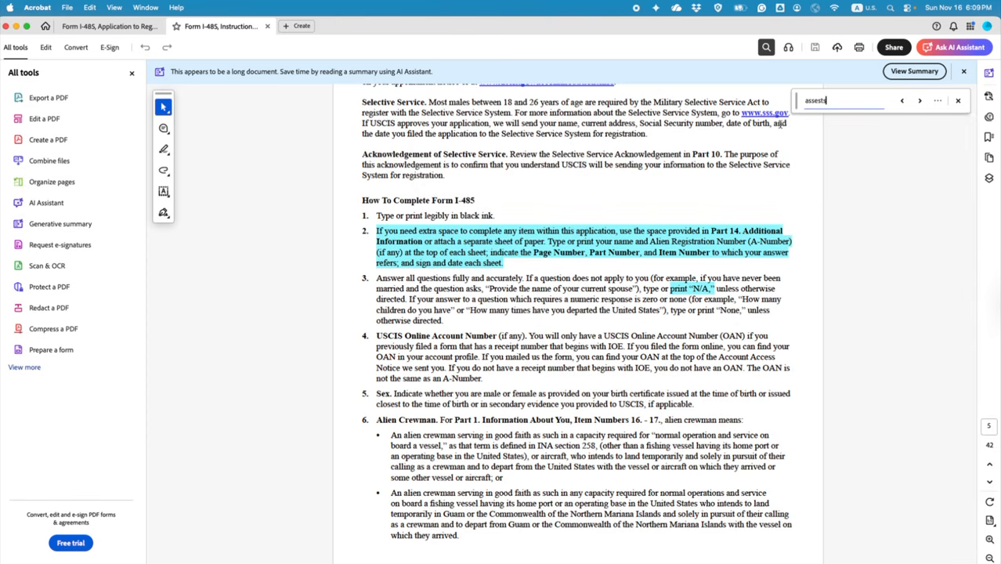
{"action": "key", "text": "Return"}
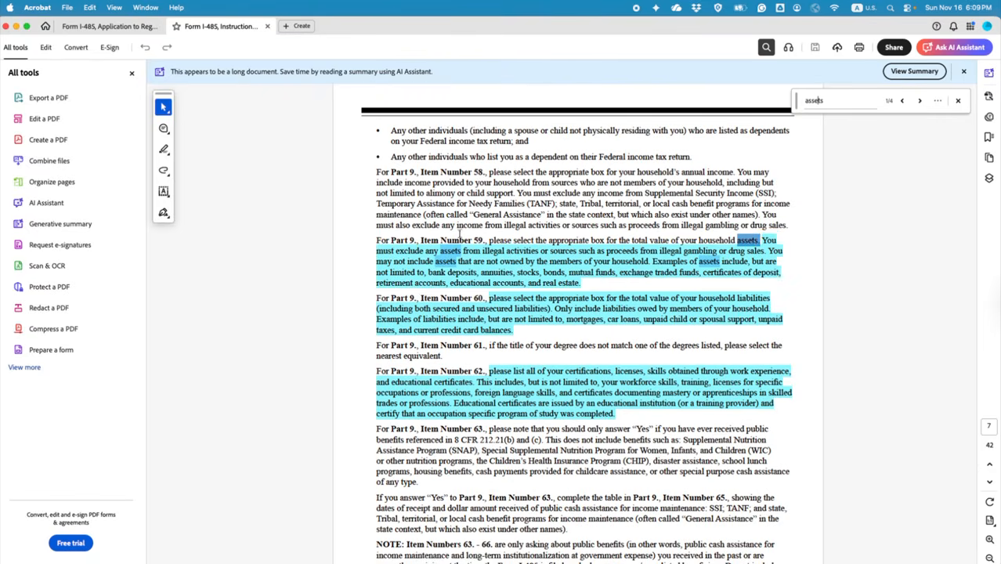
Step: Switch over to the browser desktop showing the sample Social Security card
{"action": "key", "text": "ctrl+Right"}
{"action": "key", "text": "ctrl+Left"}
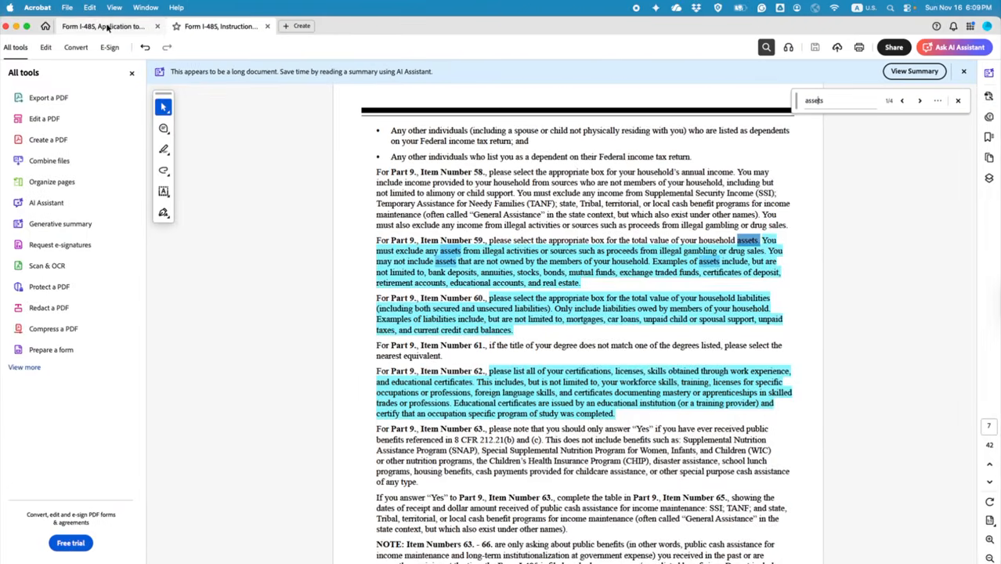
{"action": "left_click", "coordinate": [109, 25]}
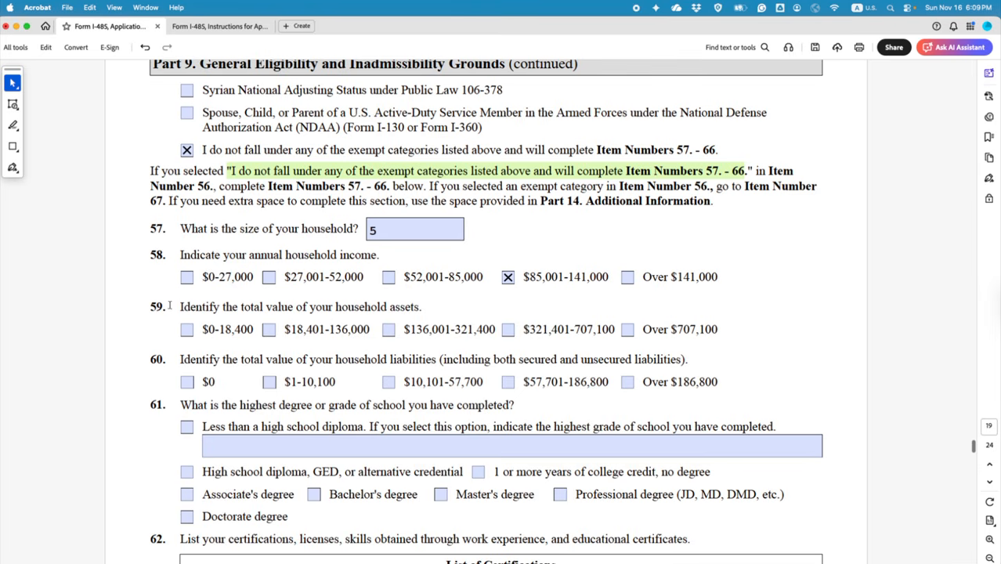
{"action": "key", "text": "ctrl+Right"}
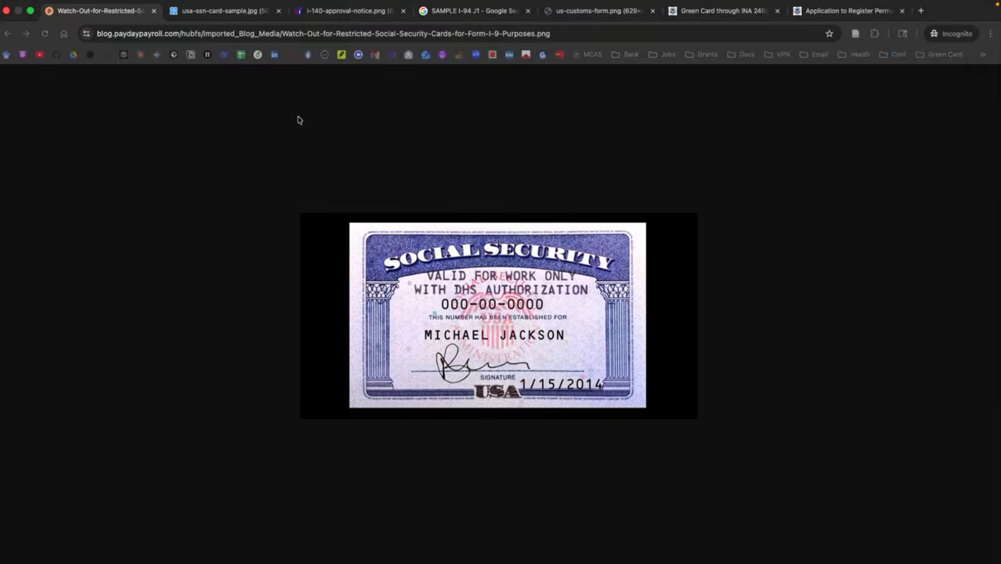
Step: Return to Acrobat's I-485 Instructions at the item 59 household assets guidance
{"action": "key", "text": "ctrl+Left"}
{"action": "left_click", "coordinate": [224, 28]}
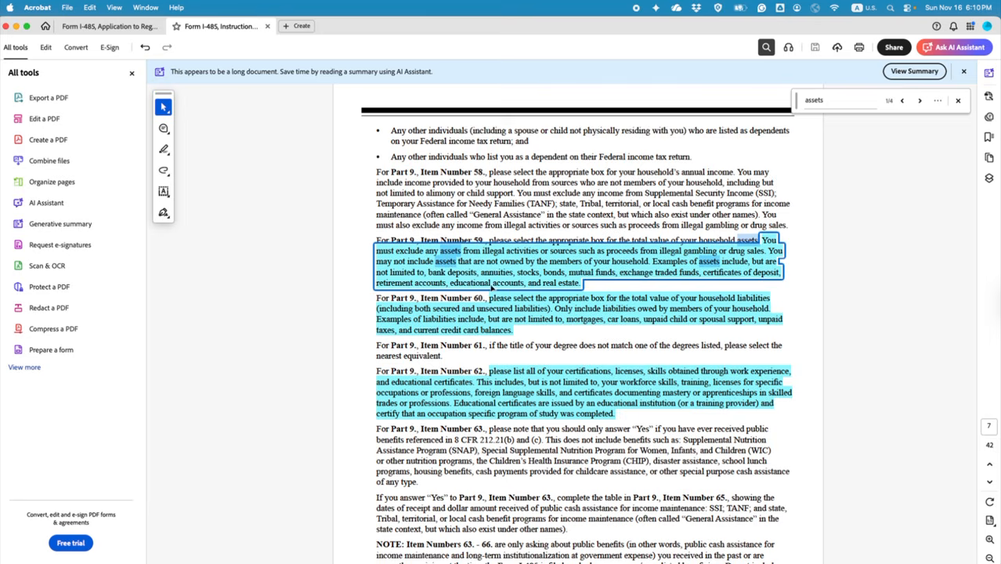
Step: Mark $136,001-321,400 household assets for item 59 and $10,101-57,700 liabilities for item 60
{"action": "left_click", "coordinate": [99, 26]}
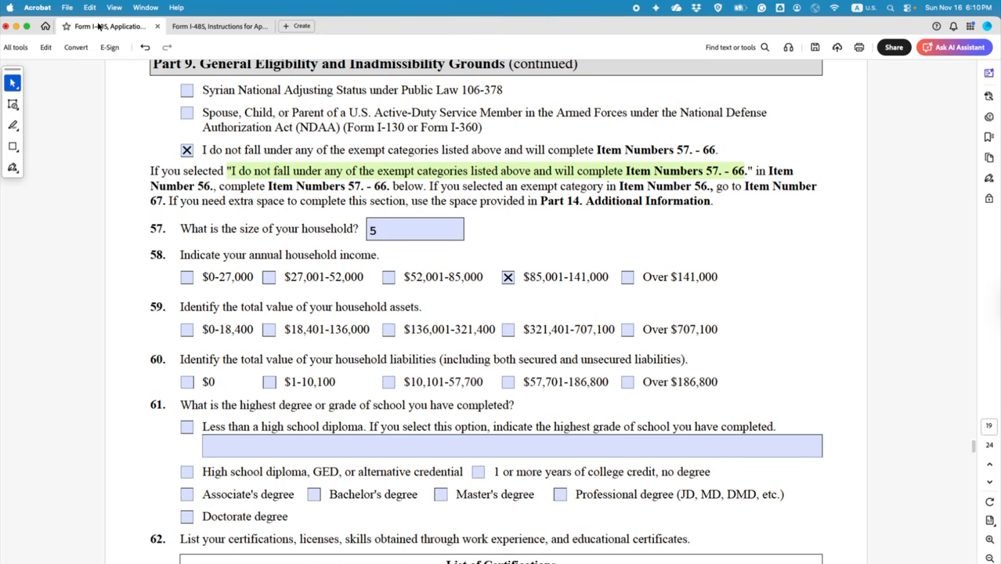
{"action": "left_click", "coordinate": [387, 334]}
{"action": "left_click", "coordinate": [216, 26]}
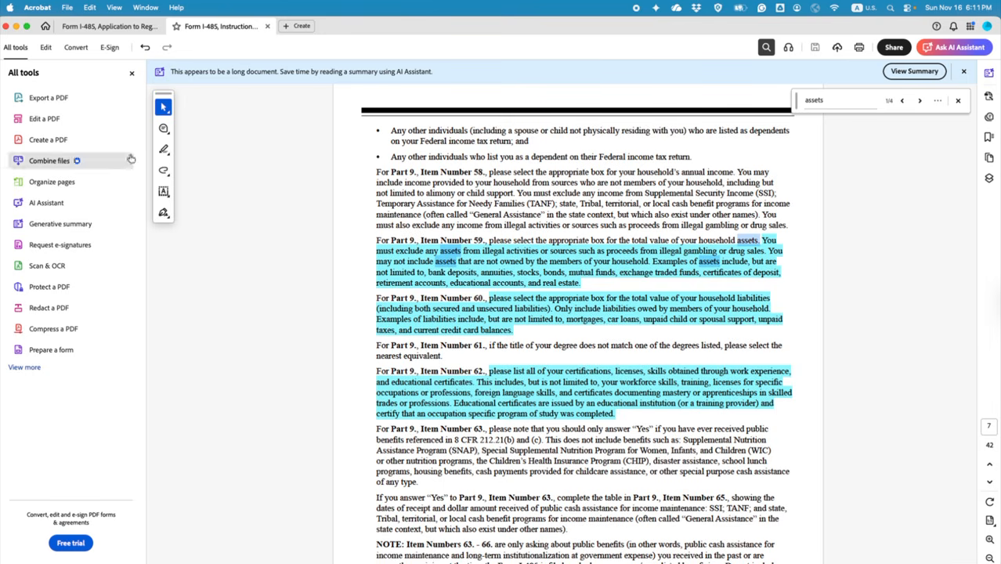
{"action": "left_click", "coordinate": [110, 26]}
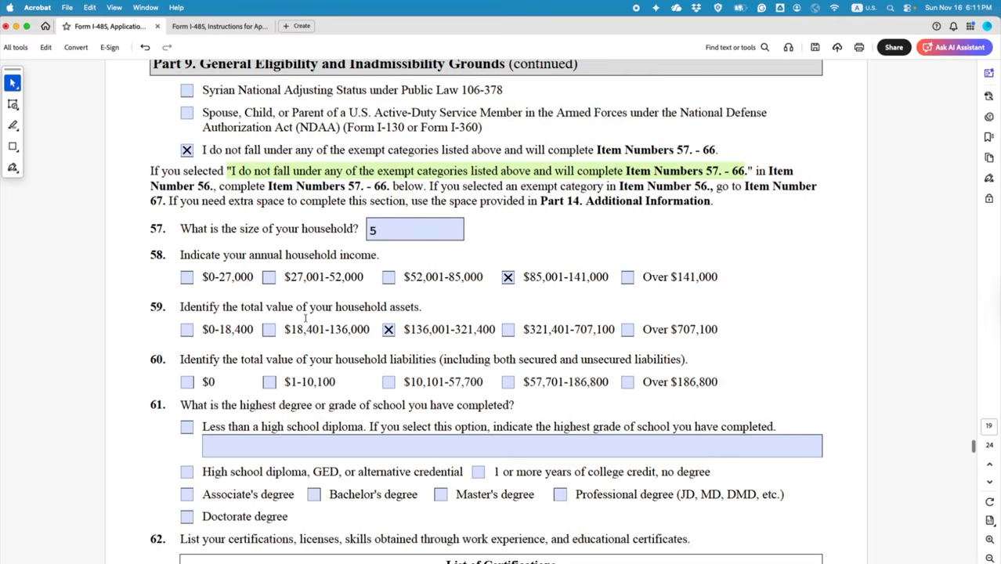
{"action": "left_click", "coordinate": [388, 383]}
{"action": "scroll", "coordinate": [387, 391], "scroll_direction": "down", "scroll_amount": 3}
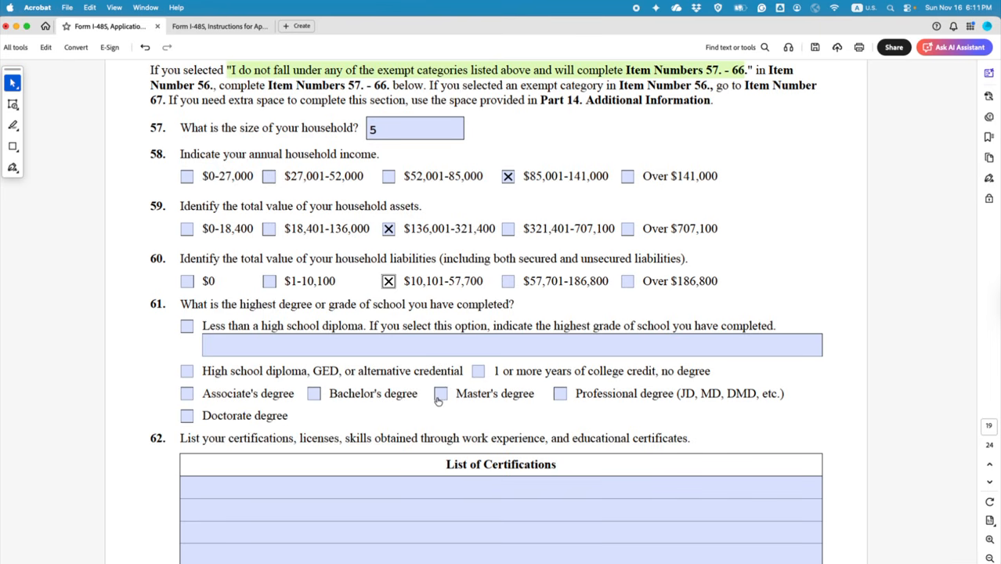
Step: Settle item 61 on Doctorate degree, deleting the typed '7TH GRADE' so the grade field is empty
{"action": "left_click", "coordinate": [186, 416]}
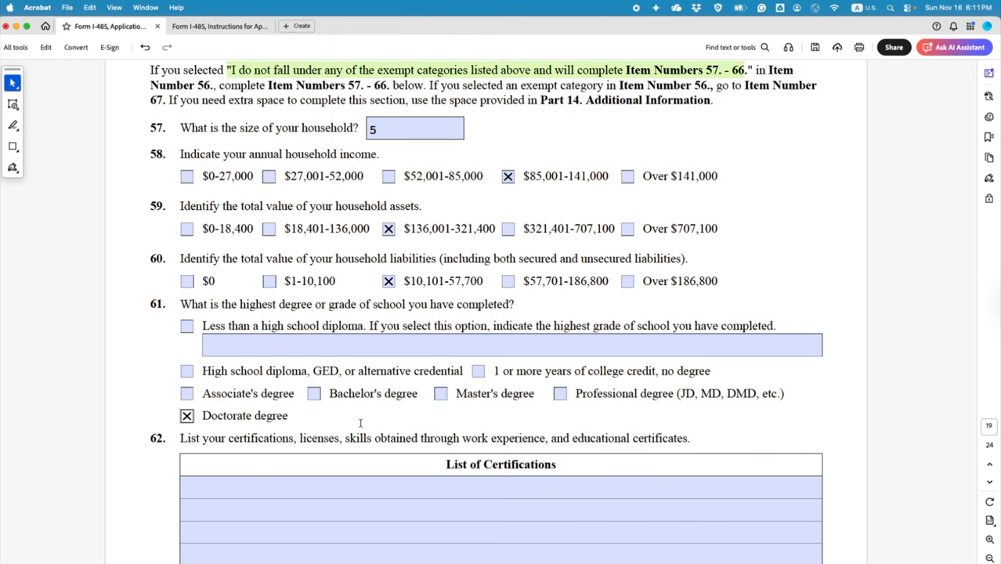
{"action": "left_click", "coordinate": [188, 327]}
{"action": "left_click", "coordinate": [266, 345]}
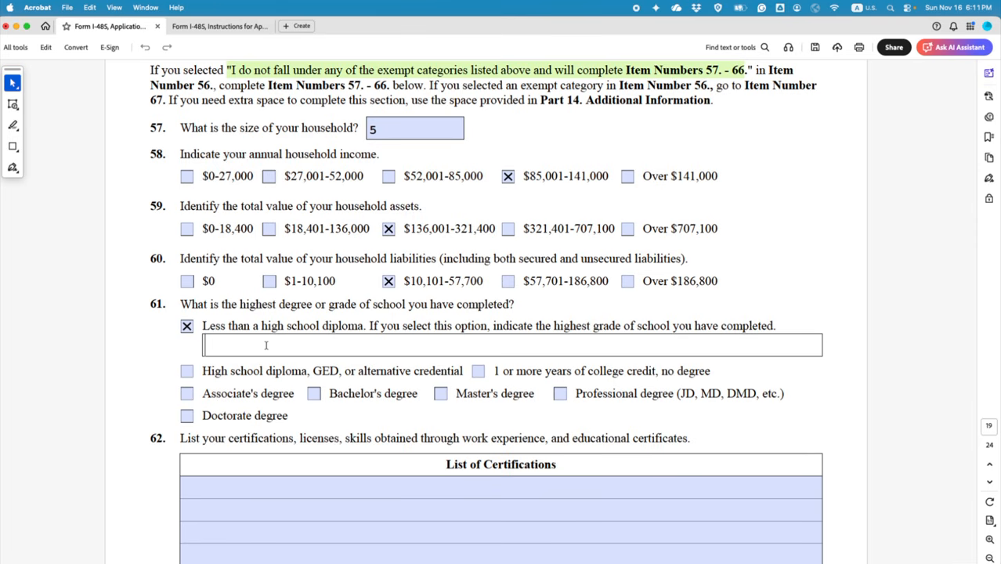
{"action": "type", "text": "7th grade"}
{"action": "key", "text": "BackSpace"}
{"action": "key", "text": "BackSpace"}
{"action": "key", "text": "BackSpace"}
{"action": "key", "text": "BackSpace"}
{"action": "key", "text": "BackSpace"}
{"action": "key", "text": "BackSpace"}
{"action": "key", "text": "BackSpace"}
{"action": "key", "text": "BackSpace"}
{"action": "type", "text": "TH GRADE"}
{"action": "left_click", "coordinate": [188, 417]}
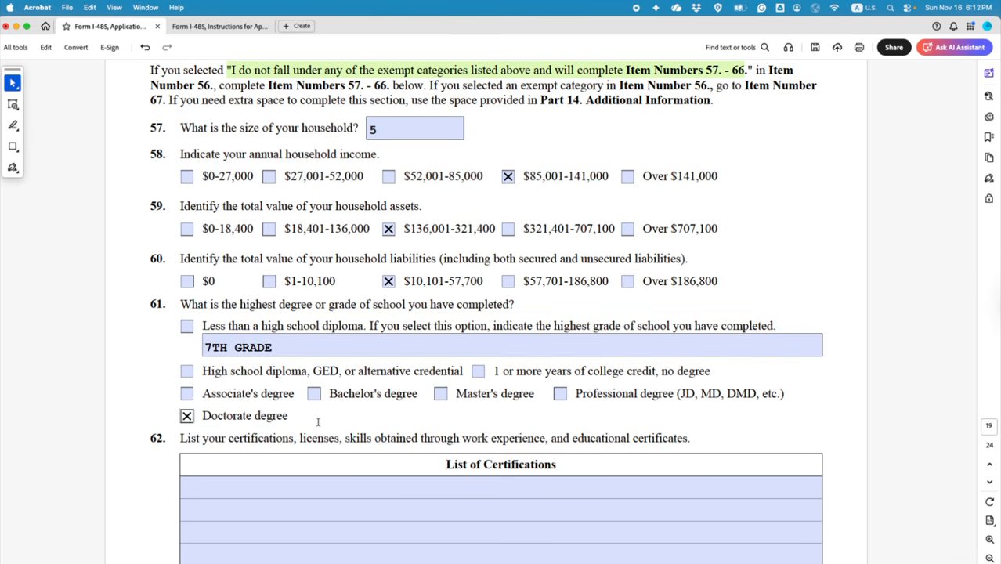
{"action": "left_click_drag", "start_coordinate": [291, 345], "coordinate": [206, 346]}
{"action": "key", "text": "BackSpace"}
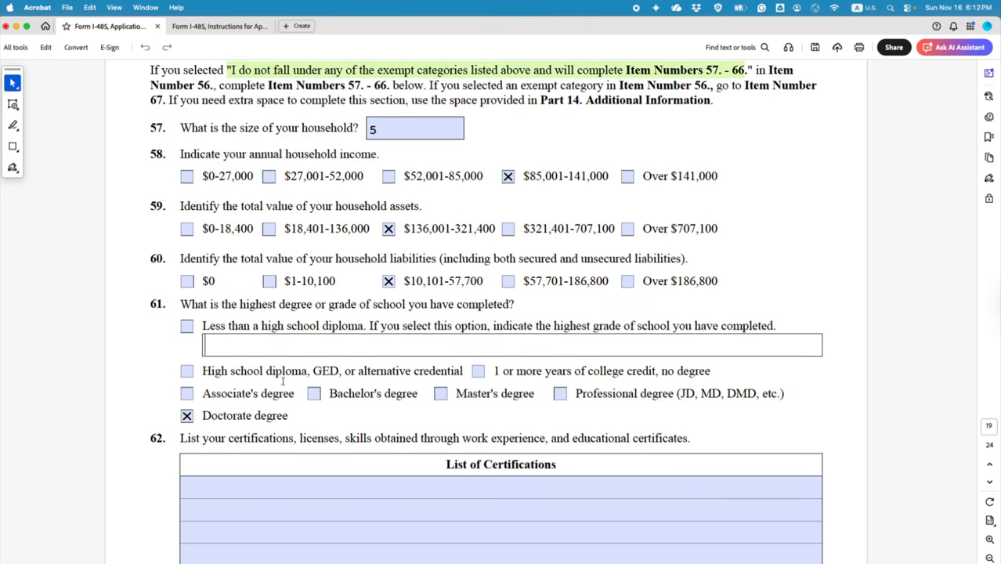
{"action": "left_click", "coordinate": [297, 409]}
{"action": "scroll", "coordinate": [298, 411], "scroll_direction": "down", "scroll_amount": 2}
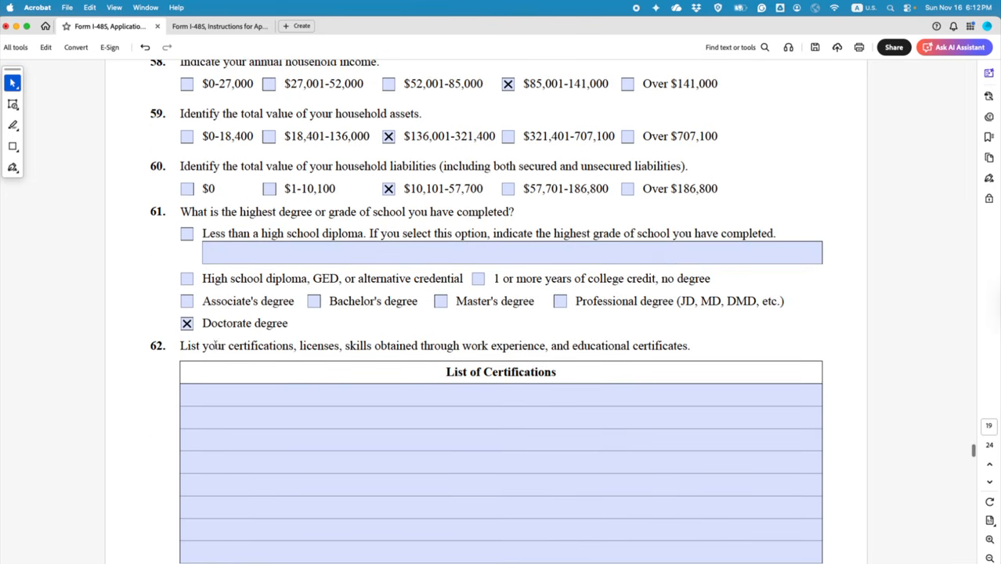
Step: Bring up the I-485 Instructions and scroll to the item 62 certifications guidance
{"action": "key", "text": "ctrl+Right"}
{"action": "key", "text": "ctrl+Left"}
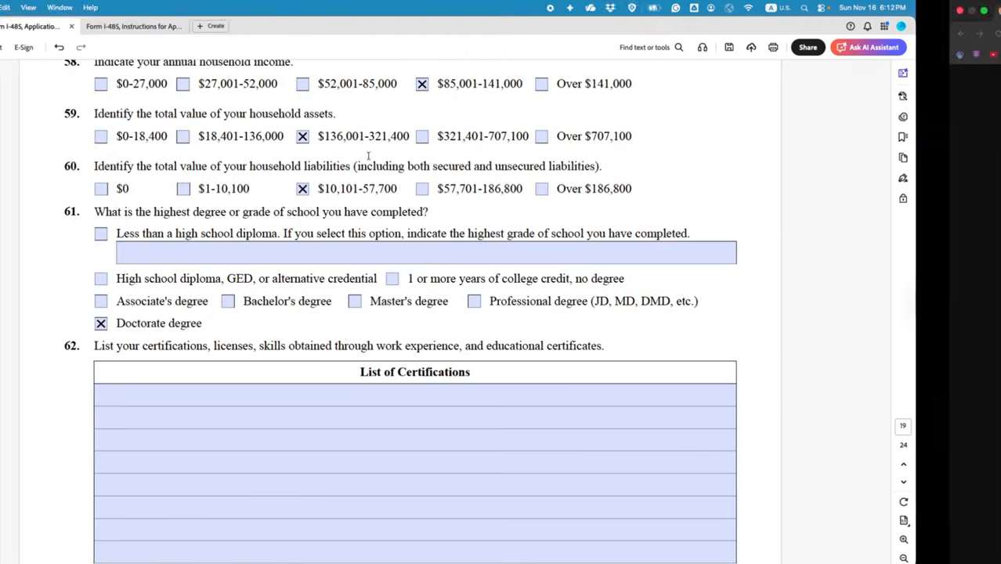
{"action": "left_click", "coordinate": [227, 27]}
{"action": "scroll", "coordinate": [361, 265], "scroll_direction": "down", "scroll_amount": 3}
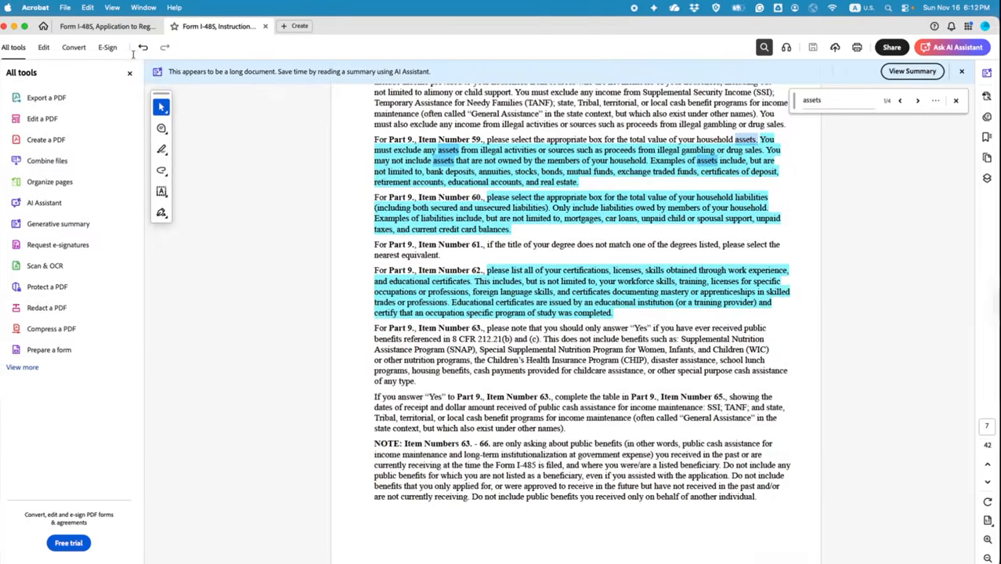
Step: Fill item 62's first three rows with PHD, MS and BS IN ELECTRICAL ENGINEERING
{"action": "left_click", "coordinate": [90, 29]}
{"action": "left_click", "coordinate": [321, 393]}
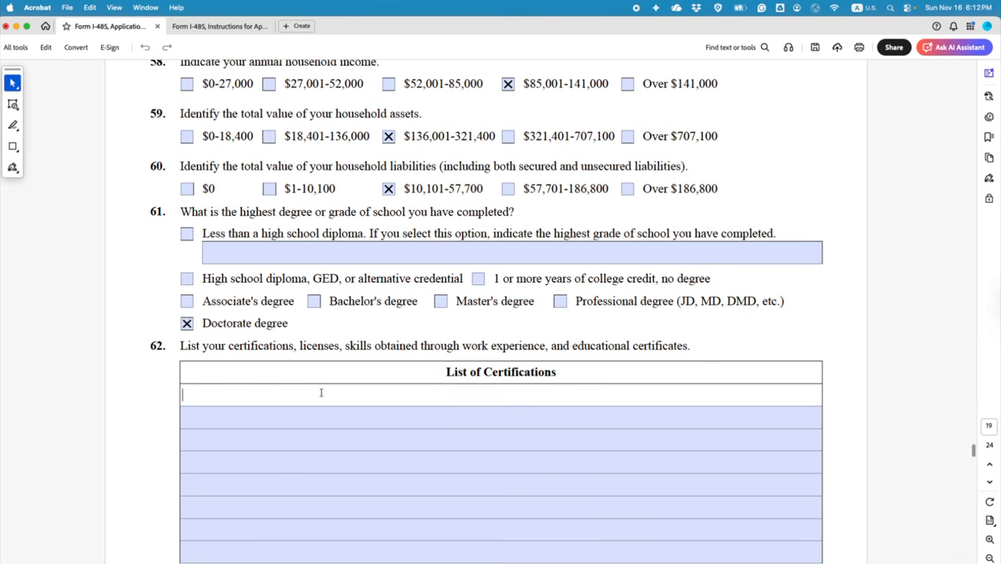
{"action": "type", "text": "PHD IN ELECTRICA"}
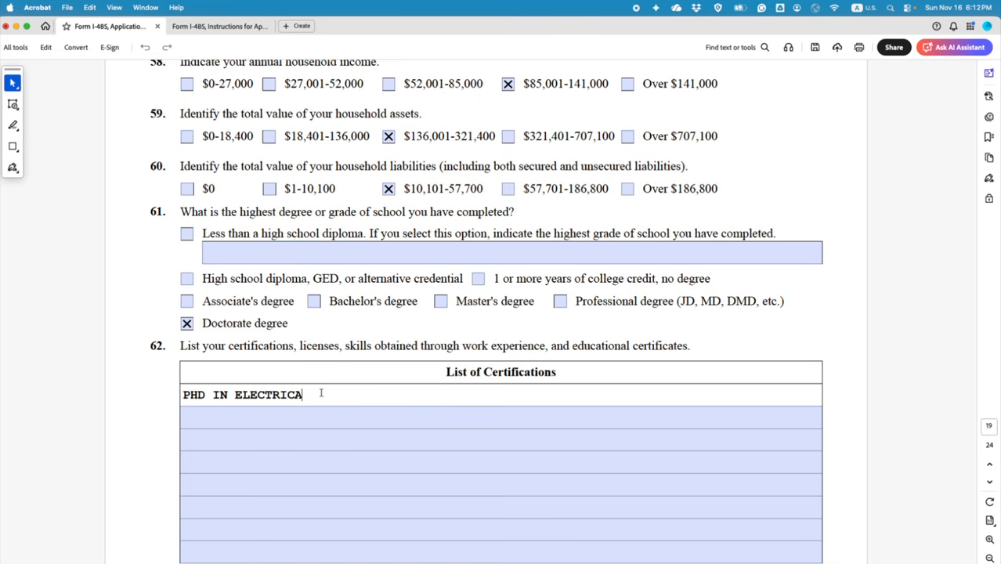
{"action": "type", "text": "L ENGINEE"}
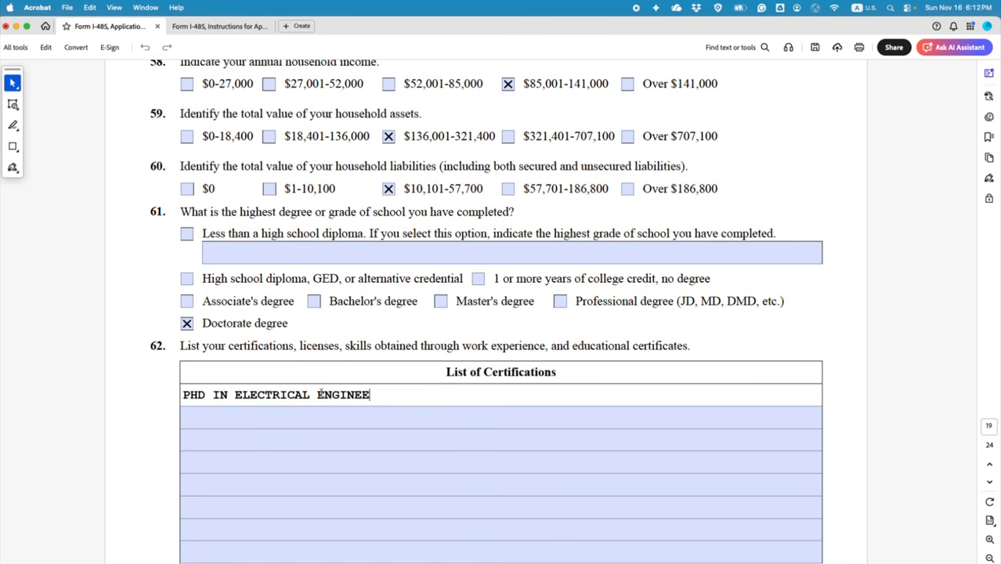
{"action": "type", "text": "RING"}
{"action": "left_click_drag", "start_coordinate": [401, 396], "coordinate": [183, 396]}
{"action": "key", "text": "super+c"}
{"action": "left_click", "coordinate": [202, 417]}
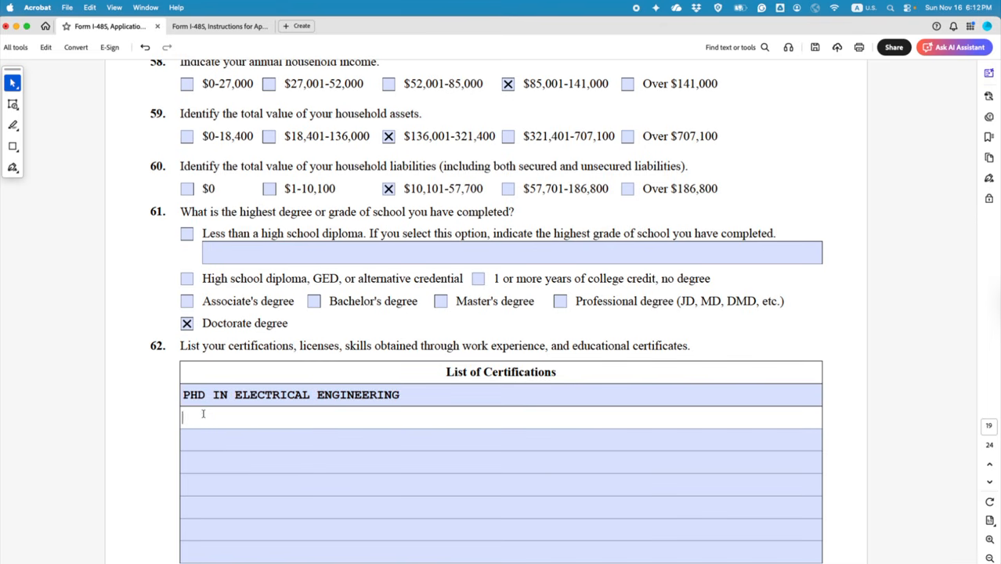
{"action": "key", "text": "super+v"}
{"action": "left_click_drag", "start_coordinate": [203, 417], "coordinate": [178, 416]}
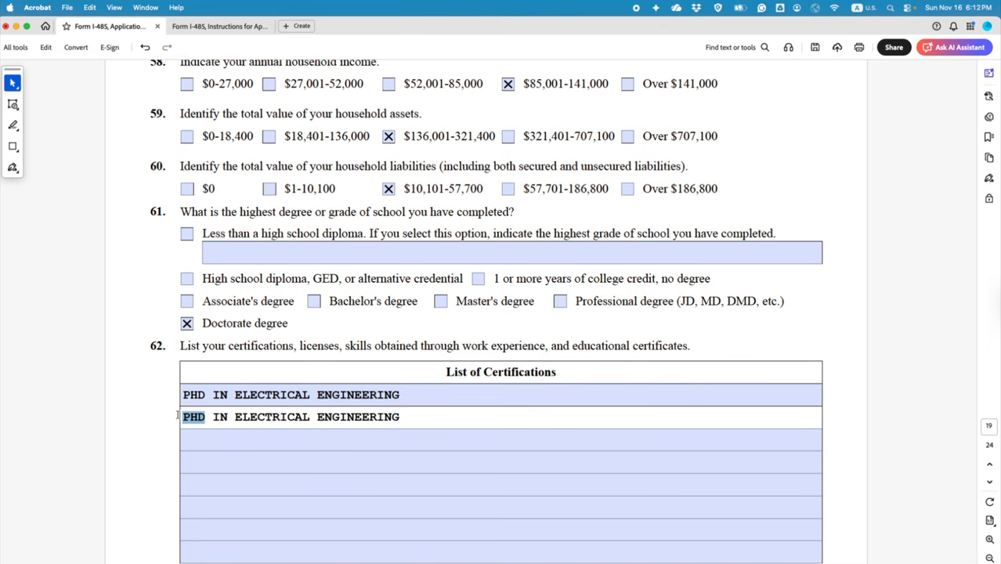
{"action": "type", "text": "MS"}
{"action": "left_click", "coordinate": [249, 439]}
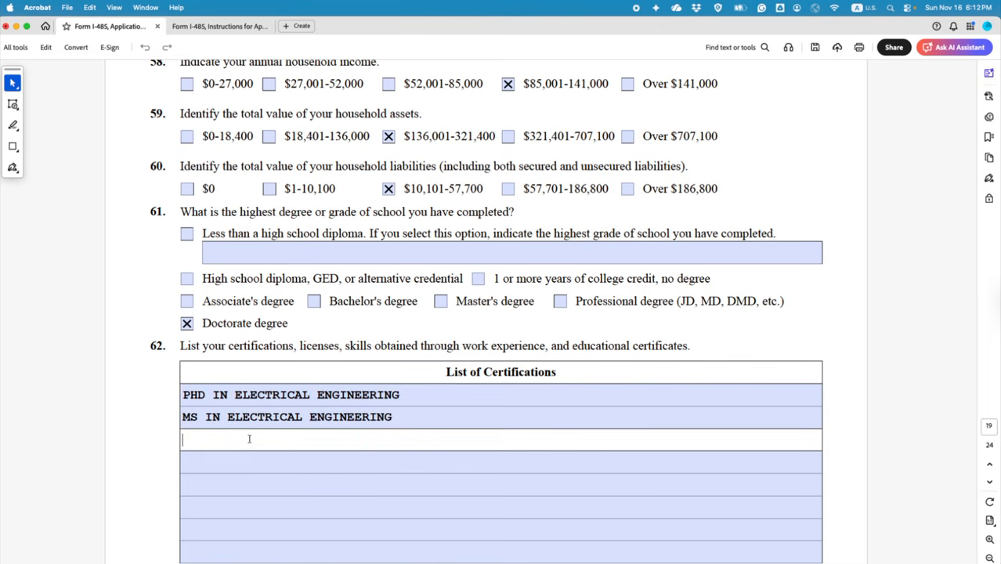
{"action": "key", "text": "super+v"}
{"action": "left_click_drag", "start_coordinate": [206, 438], "coordinate": [178, 439]}
{"action": "type", "text": "B"}
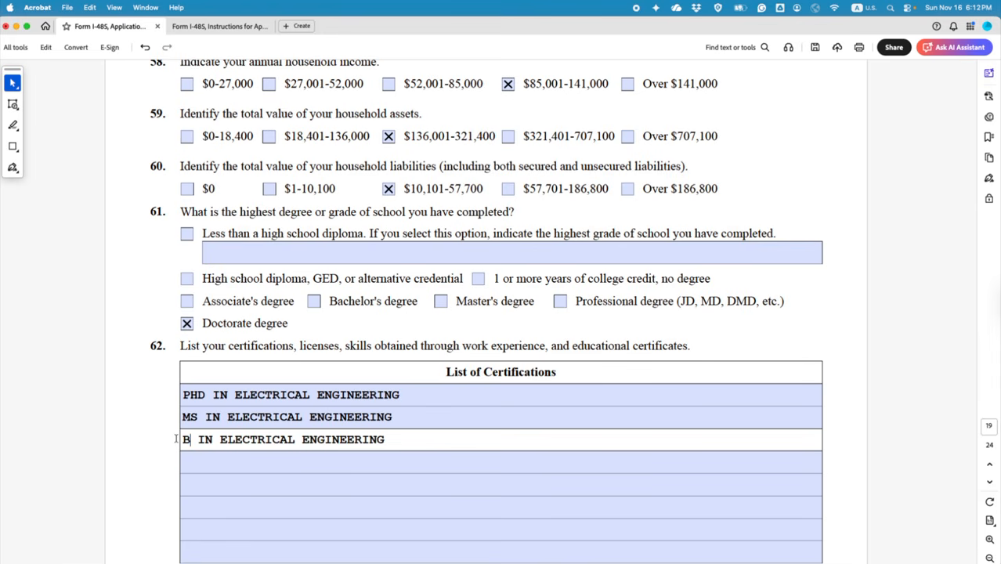
{"action": "type", "text": "S"}
Step: Add 'EUROPEAN AND NORTH AMERICAN DRIVING LICENSE' as the fourth certification
{"action": "left_click", "coordinate": [232, 458]}
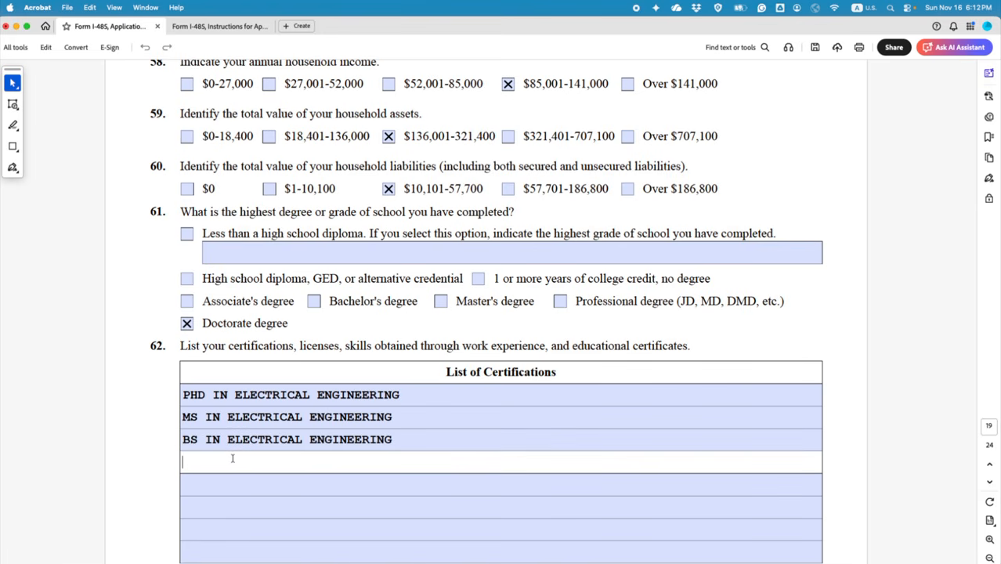
{"action": "type", "text": "EUROPEAN AND NOT"}
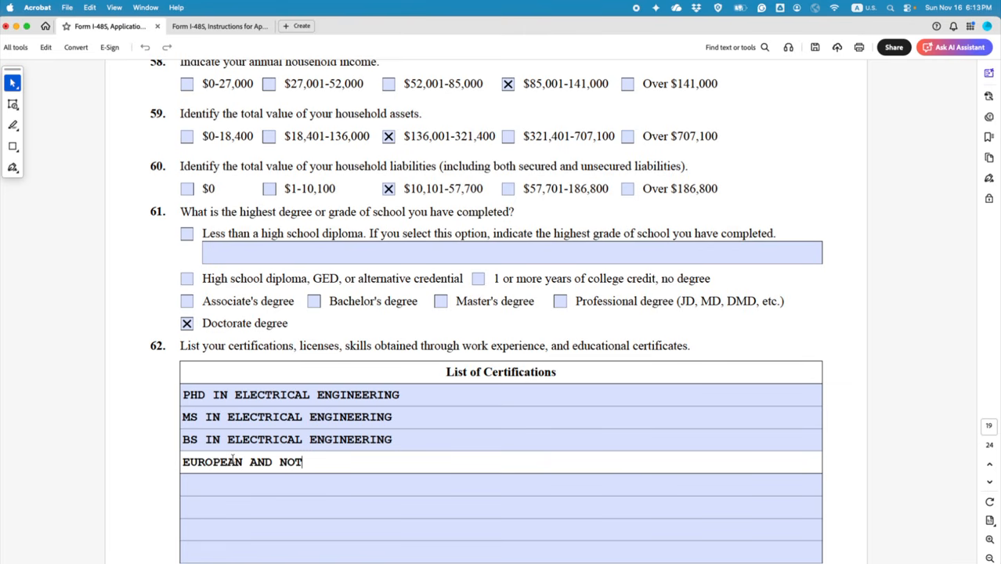
{"action": "key", "text": "BackSpace"}
{"action": "type", "text": "RTH AMERICAN "}
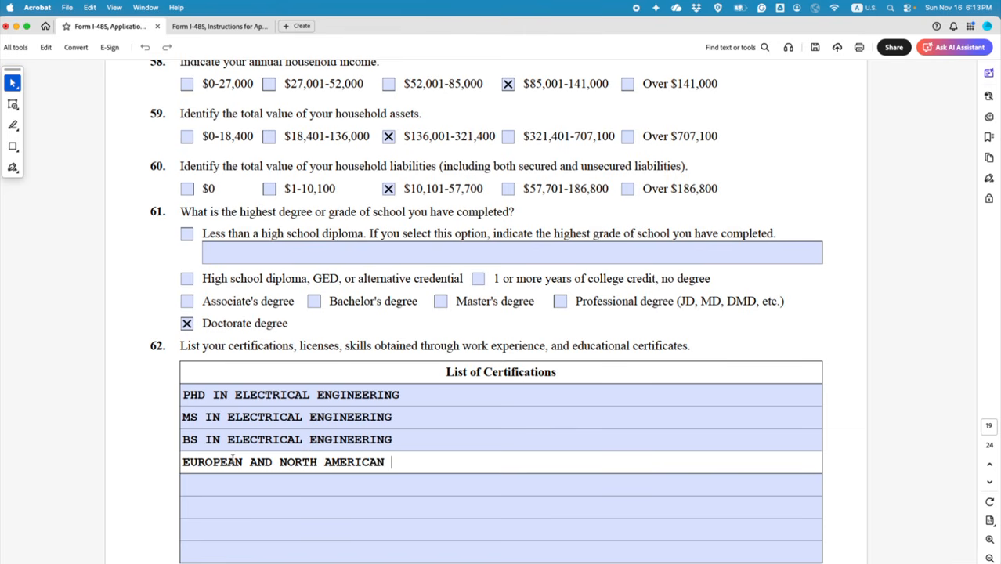
{"action": "type", "text": "DRIVING LI"}
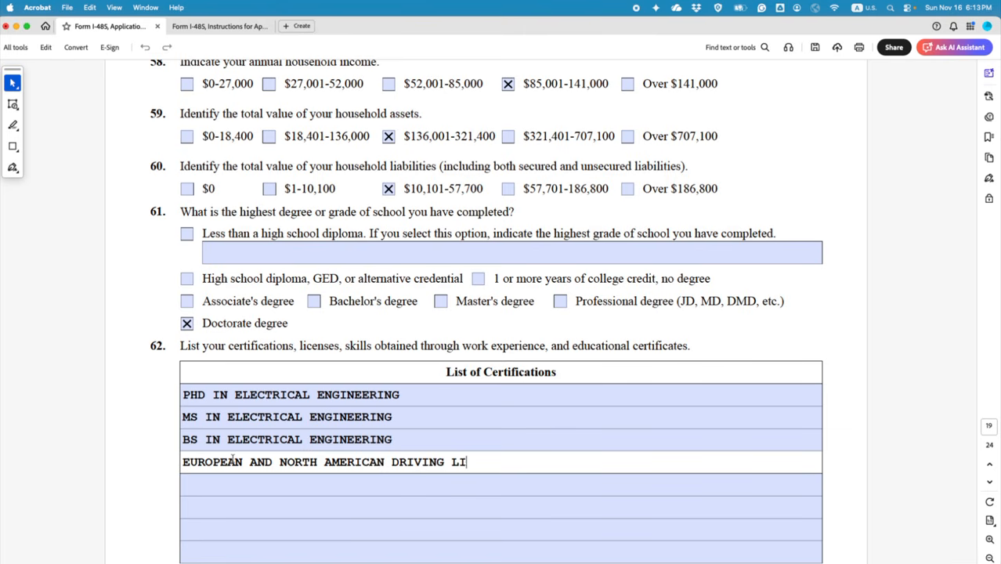
{"action": "type", "text": "CENSE"}
Step: Add a fifth row listing languages spoken: French, English, Spanish
{"action": "left_click", "coordinate": [259, 483]}
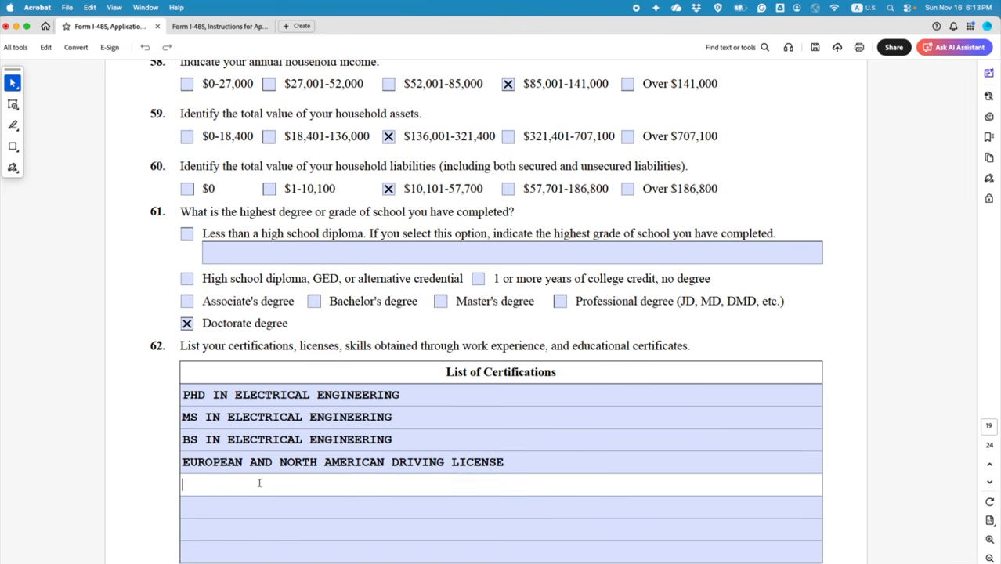
{"action": "type", "text": "LANGUGAE SPOKEN"}
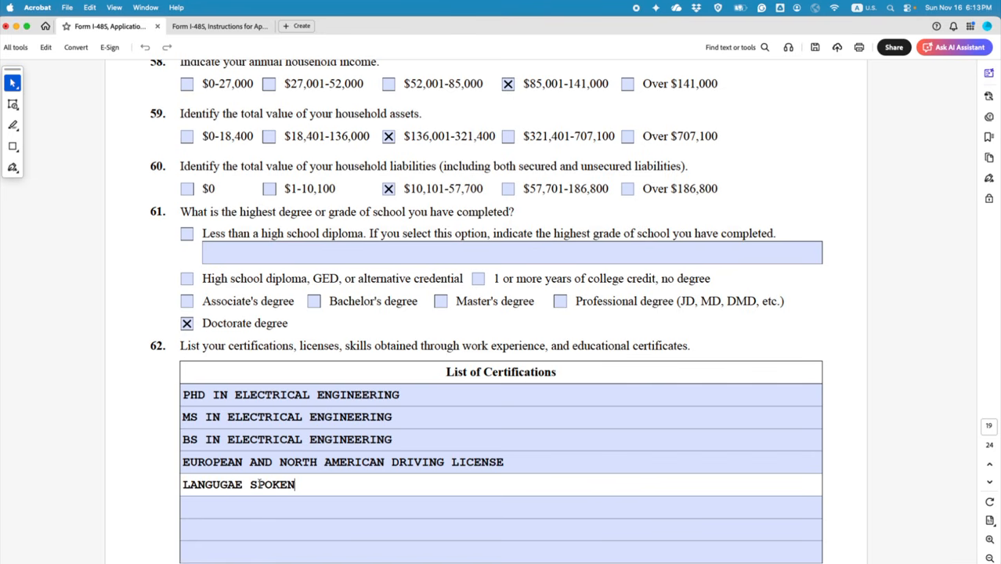
{"action": "type", "text": ": FRENCE, ENGLISH"}
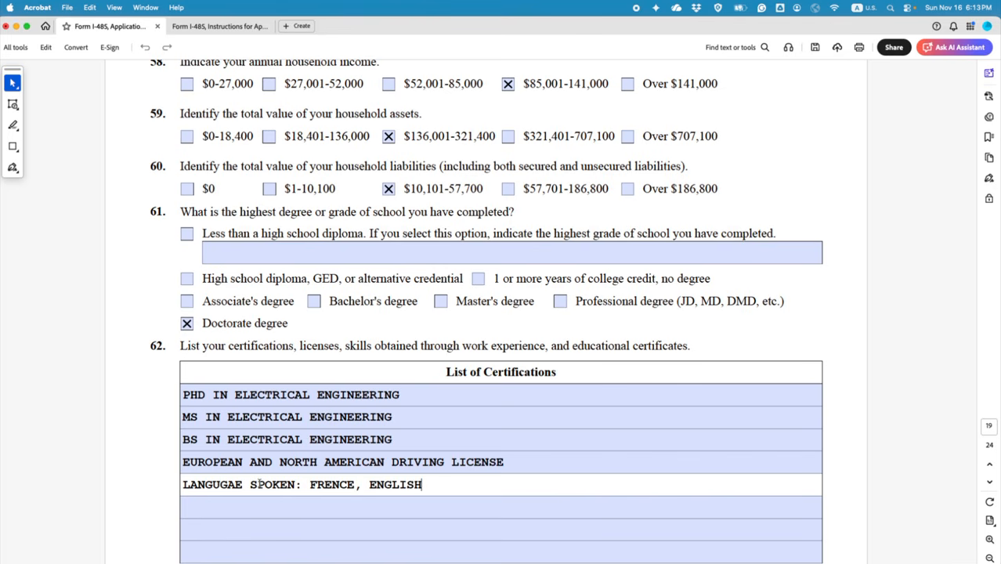
{"action": "type", "text": ", SPANISH"}
{"action": "scroll", "coordinate": [259, 484], "scroll_direction": "down", "scroll_amount": 5}
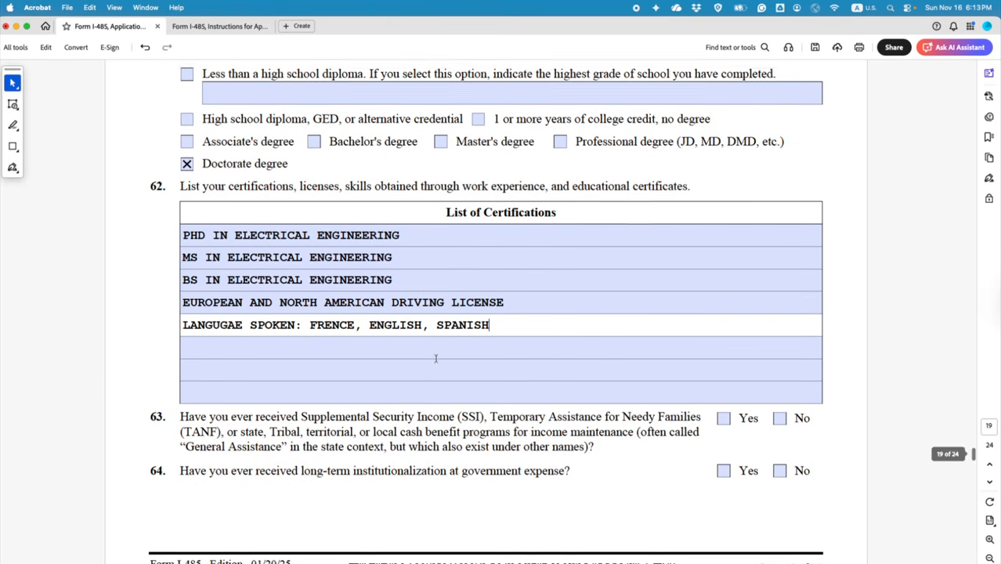
{"action": "left_click", "coordinate": [524, 386]}
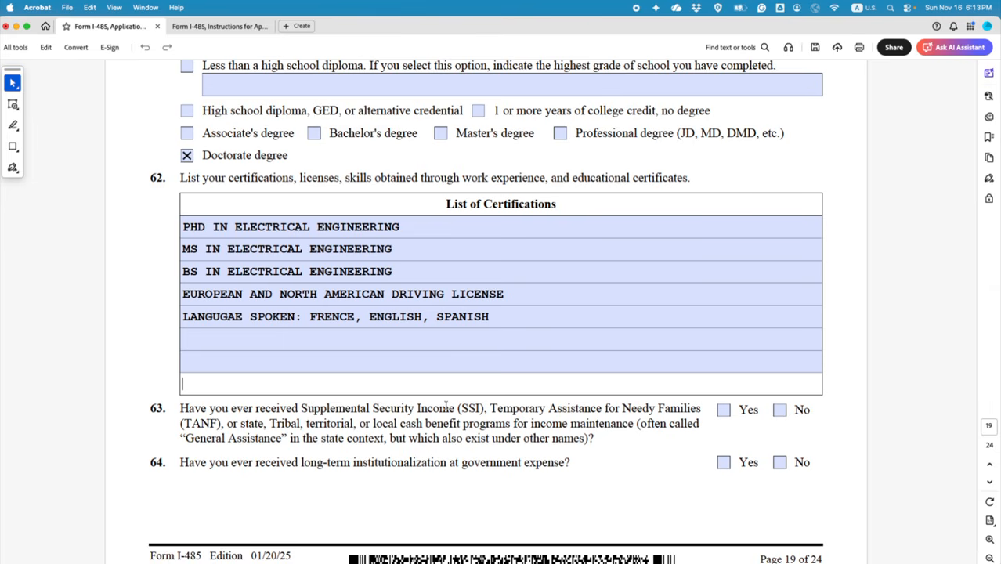
{"action": "left_click", "coordinate": [416, 342]}
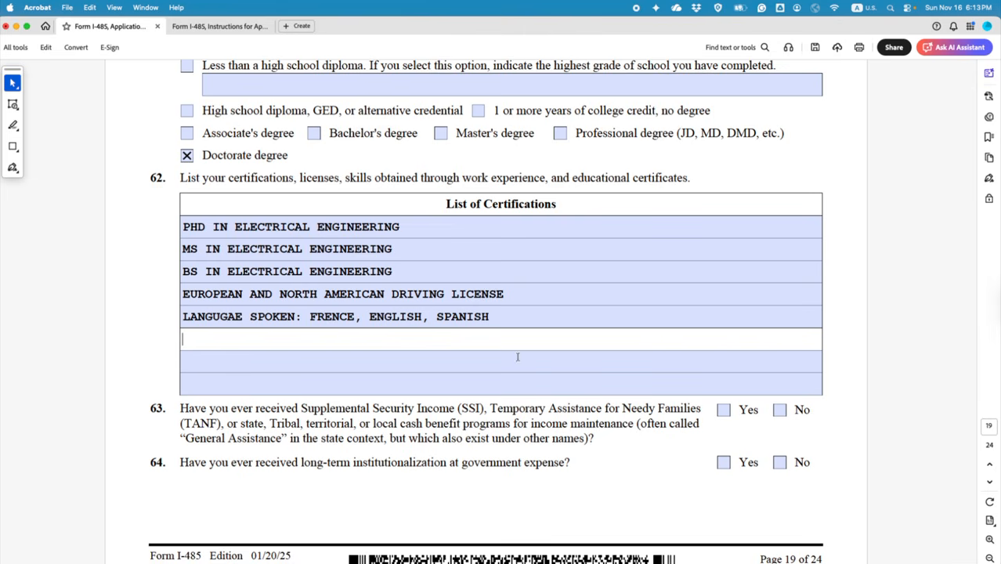
{"action": "scroll", "coordinate": [564, 405], "scroll_direction": "down", "scroll_amount": 3}
{"action": "scroll", "coordinate": [564, 411], "scroll_direction": "down", "scroll_amount": 2}
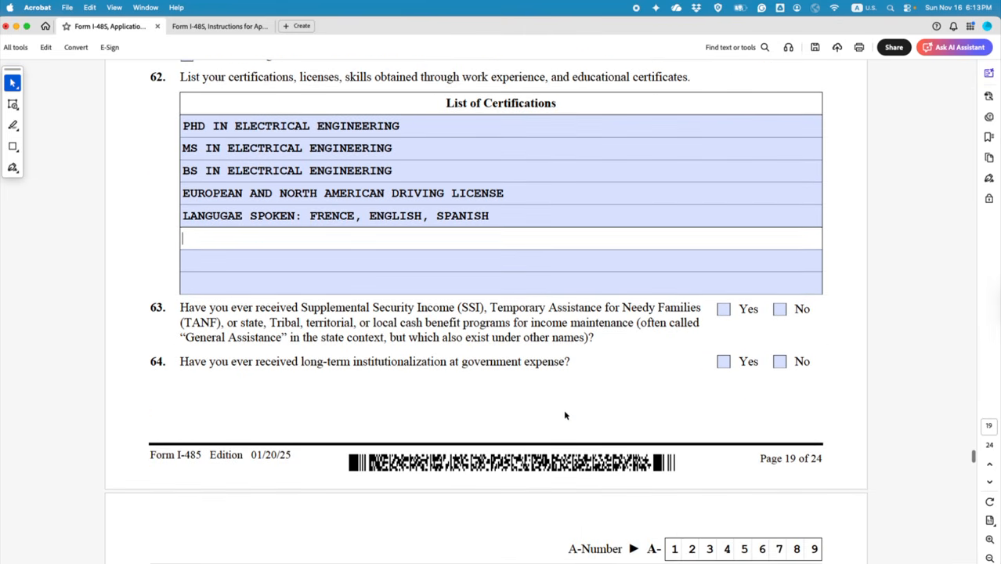
{"action": "left_click", "coordinate": [564, 412]}
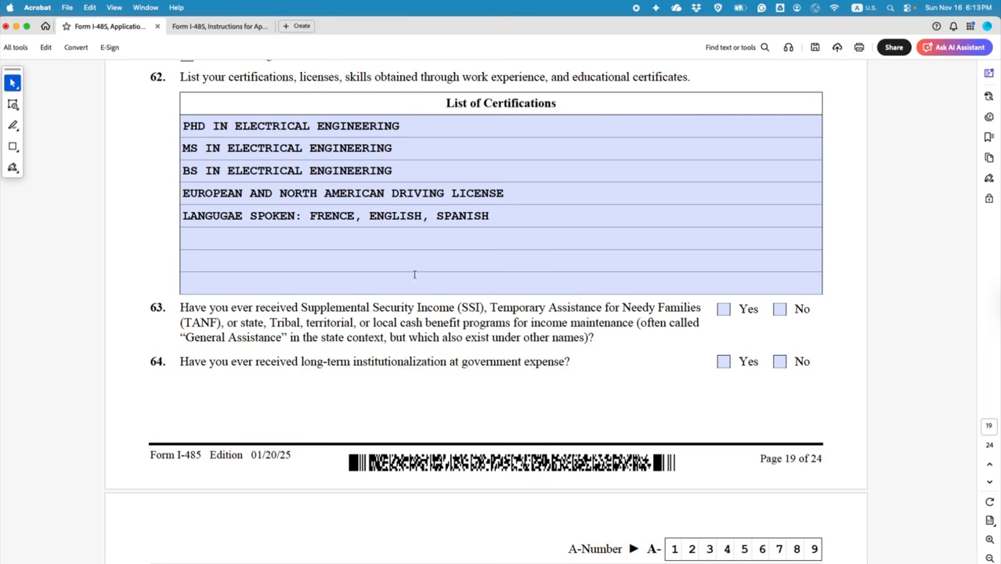
{"action": "scroll", "coordinate": [372, 232], "scroll_direction": "up", "scroll_amount": 1}
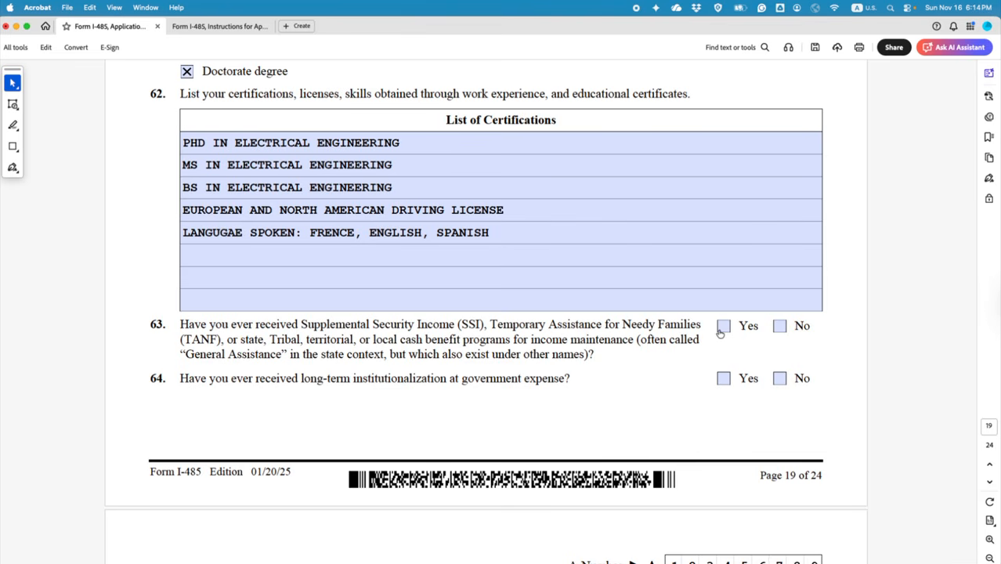
Step: Answer No to questions 63 and 64 of Part 9
{"action": "left_click", "coordinate": [779, 329]}
{"action": "scroll", "coordinate": [719, 411], "scroll_direction": "down", "scroll_amount": 1}
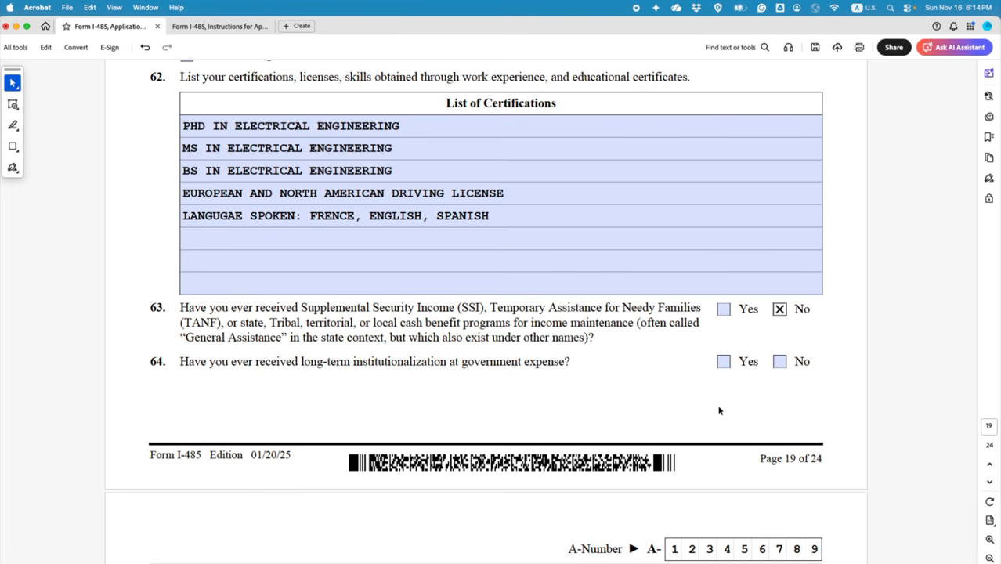
{"action": "left_click", "coordinate": [779, 363]}
{"action": "scroll", "coordinate": [595, 379], "scroll_direction": "down", "scroll_amount": 5}
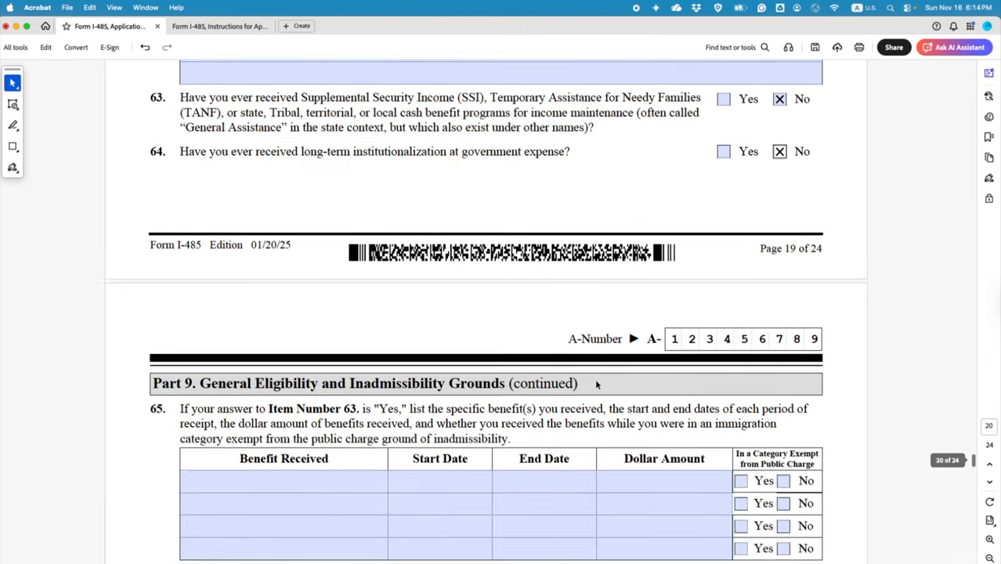
{"action": "scroll", "coordinate": [594, 381], "scroll_direction": "up", "scroll_amount": 3}
{"action": "scroll", "coordinate": [595, 382], "scroll_direction": "down", "scroll_amount": 8}
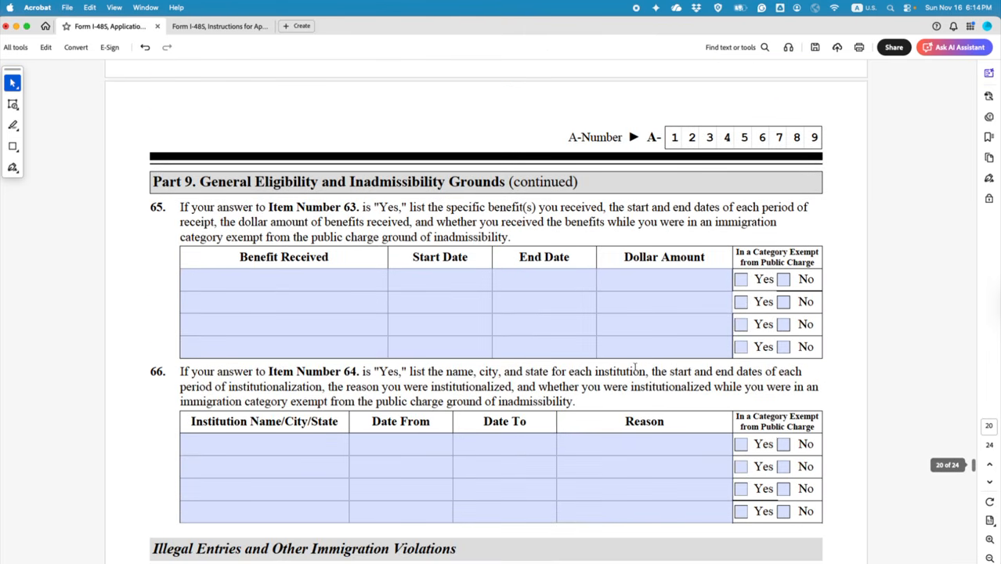
{"action": "scroll", "coordinate": [575, 310], "scroll_direction": "down", "scroll_amount": 8}
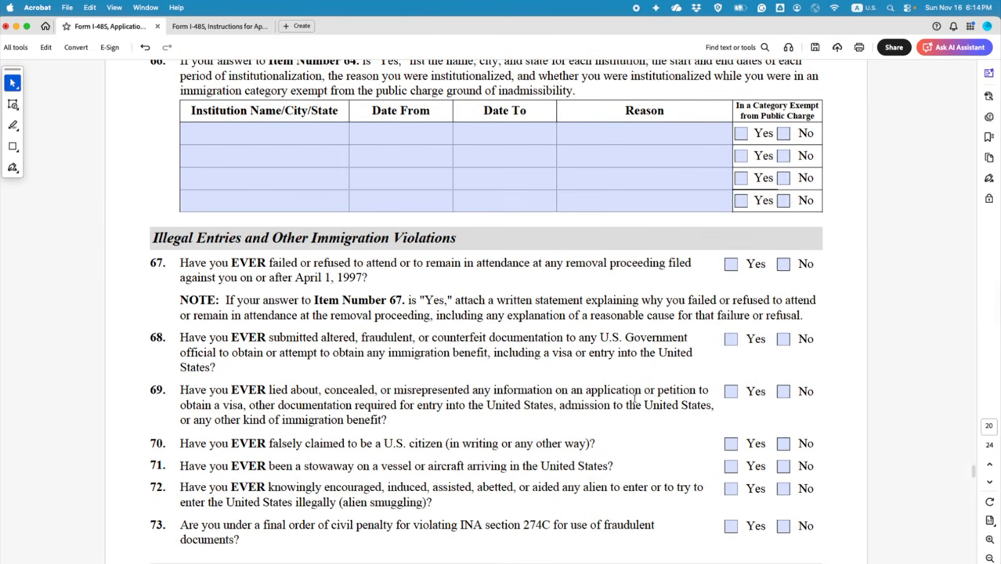
{"action": "scroll", "coordinate": [634, 398], "scroll_direction": "down", "scroll_amount": 3}
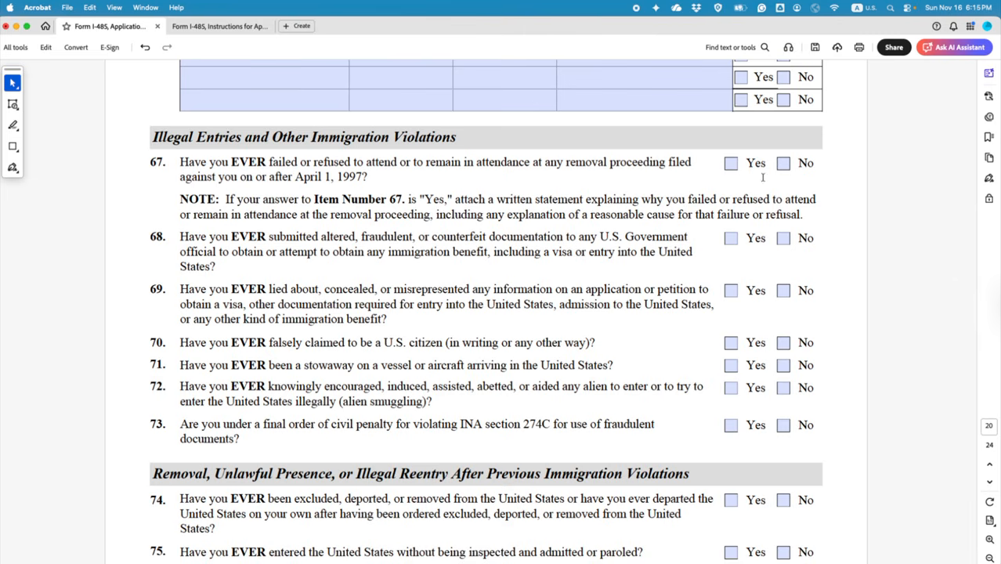
Step: Answer No to items 67 through 73
{"action": "left_click", "coordinate": [783, 163]}
{"action": "left_click", "coordinate": [783, 238]}
{"action": "left_click", "coordinate": [783, 291]}
{"action": "left_click", "coordinate": [784, 342]}
{"action": "left_click", "coordinate": [783, 365]}
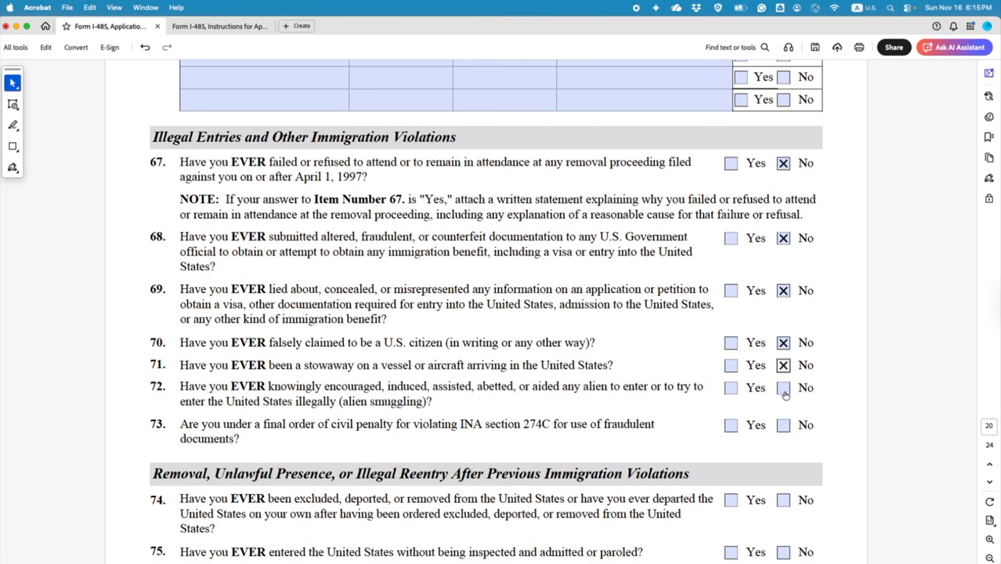
{"action": "left_click", "coordinate": [783, 388]}
{"action": "left_click", "coordinate": [783, 425]}
Step: Answer No to items 74 and 75
{"action": "scroll", "coordinate": [574, 263], "scroll_direction": "down", "scroll_amount": 3}
{"action": "scroll", "coordinate": [578, 270], "scroll_direction": "down", "scroll_amount": 1}
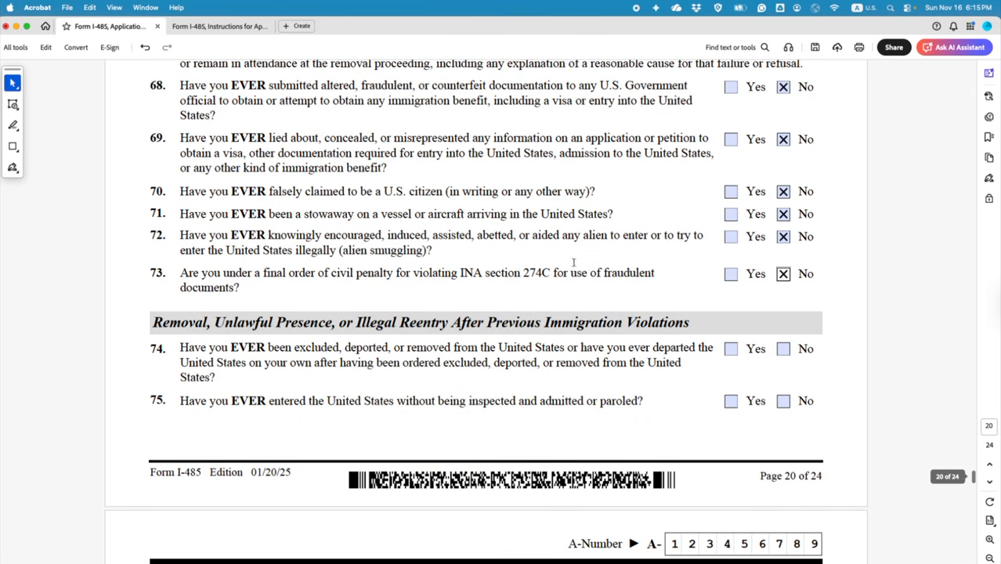
{"action": "scroll", "coordinate": [585, 277], "scroll_direction": "down", "scroll_amount": 3}
{"action": "left_click", "coordinate": [783, 248]}
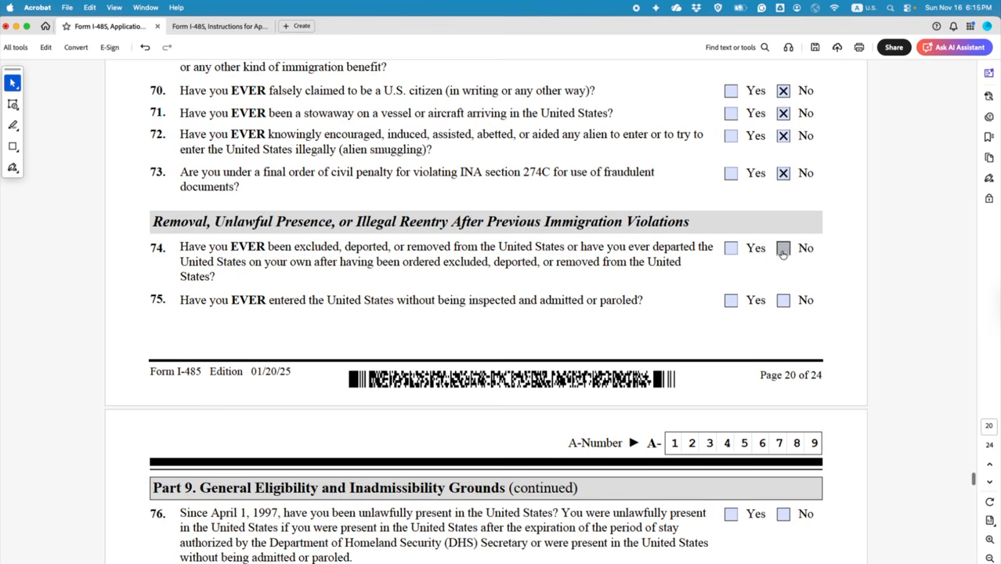
{"action": "left_click", "coordinate": [783, 301]}
{"action": "scroll", "coordinate": [752, 329], "scroll_direction": "down", "scroll_amount": 5}
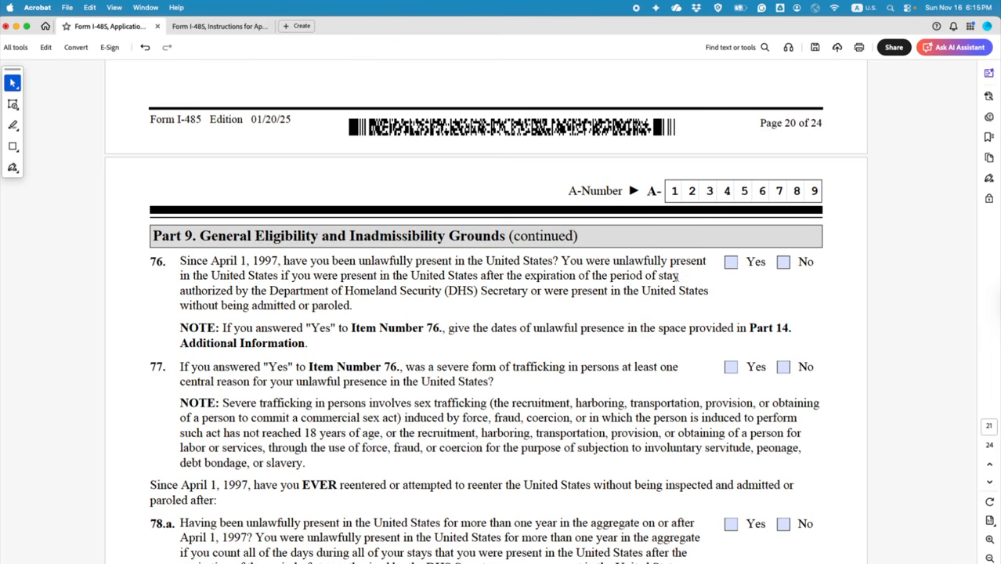
Step: Answer No to item 76, then highlight the Item Number 76 and 'Part 14.' references in green
{"action": "left_click", "coordinate": [783, 264]}
{"action": "left_click_drag", "start_coordinate": [224, 328], "coordinate": [440, 329]}
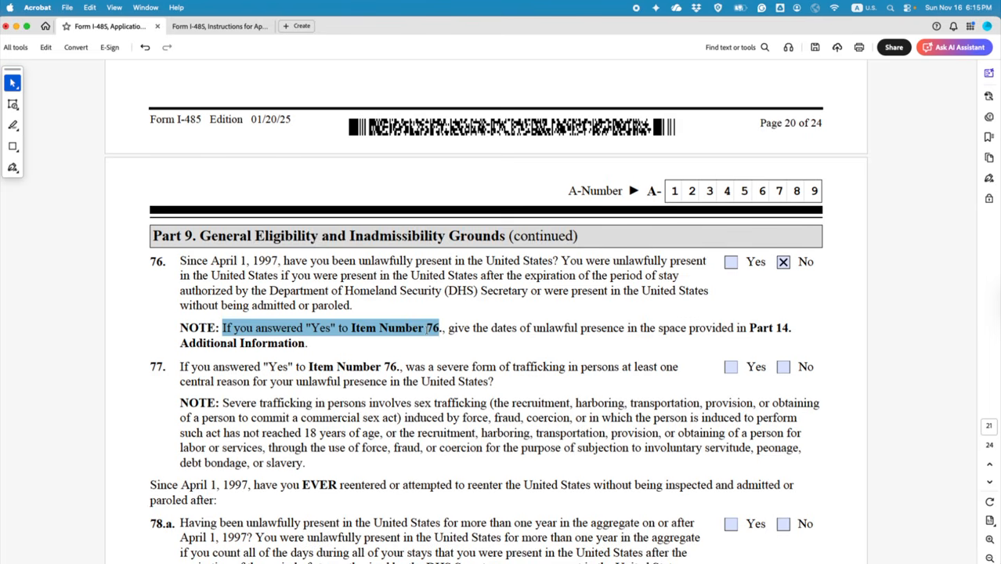
{"action": "left_click", "coordinate": [459, 351]}
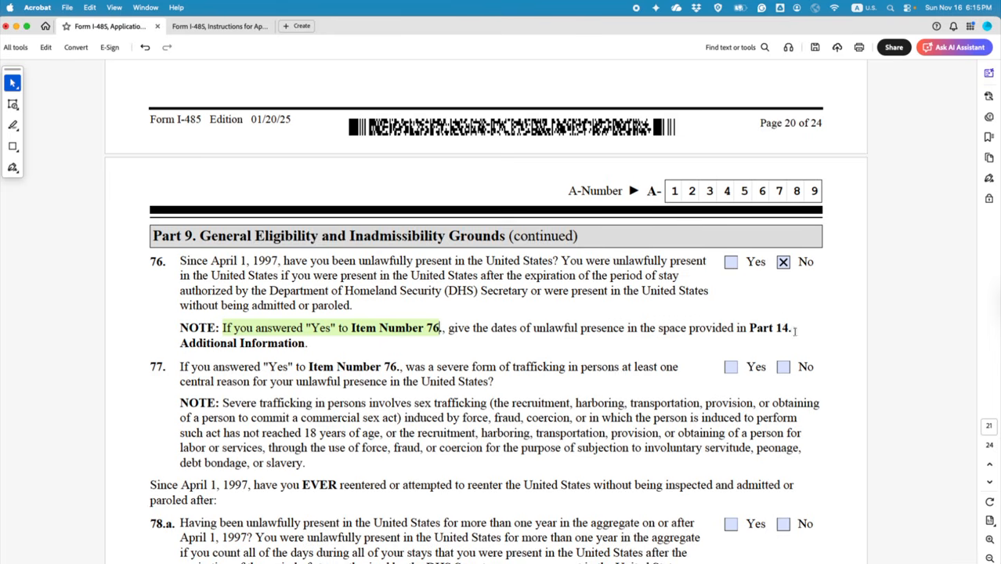
{"action": "left_click_drag", "start_coordinate": [791, 329], "coordinate": [750, 328]}
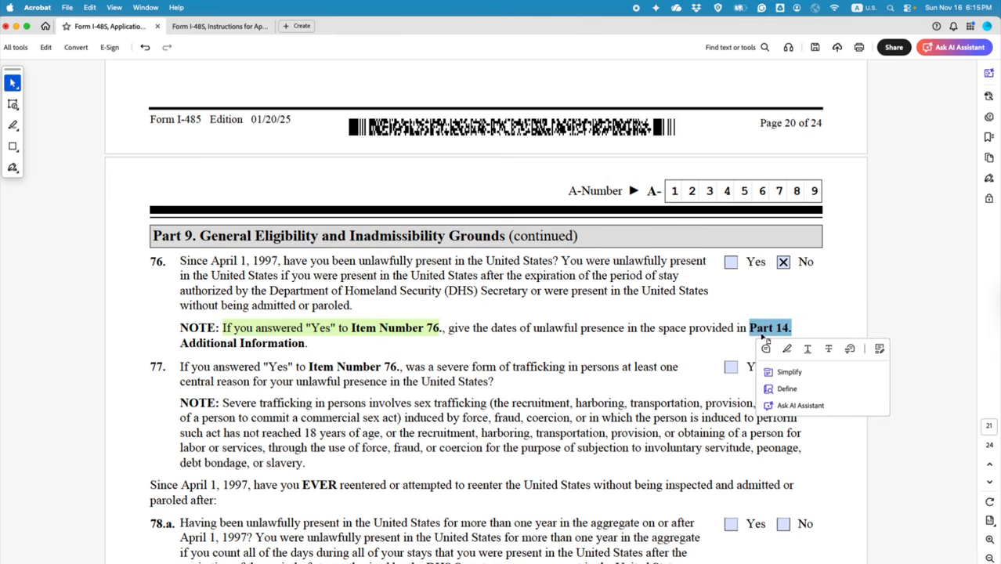
{"action": "left_click", "coordinate": [776, 349]}
{"action": "scroll", "coordinate": [632, 368], "scroll_direction": "down", "scroll_amount": 3}
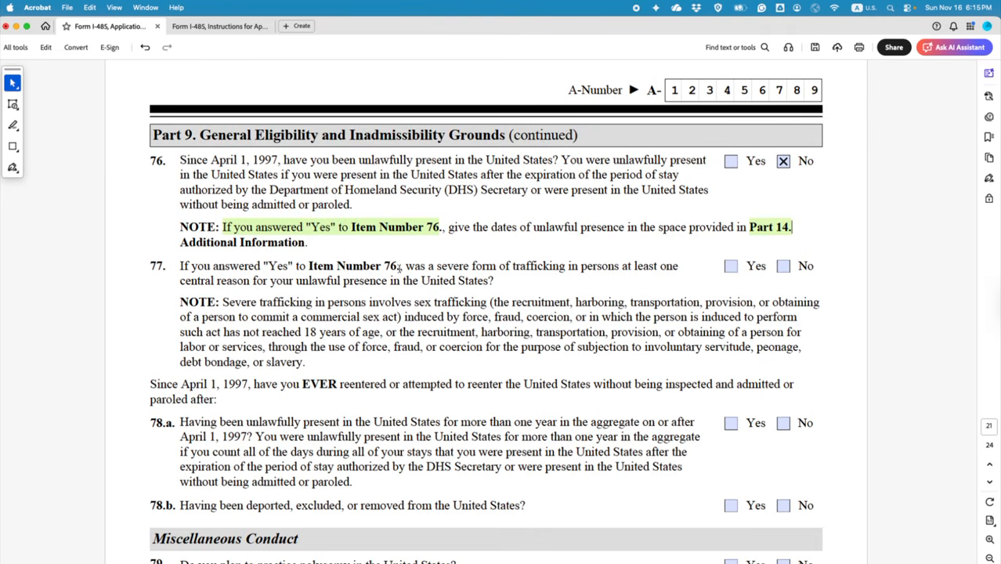
{"action": "left_click_drag", "start_coordinate": [268, 267], "coordinate": [401, 267]}
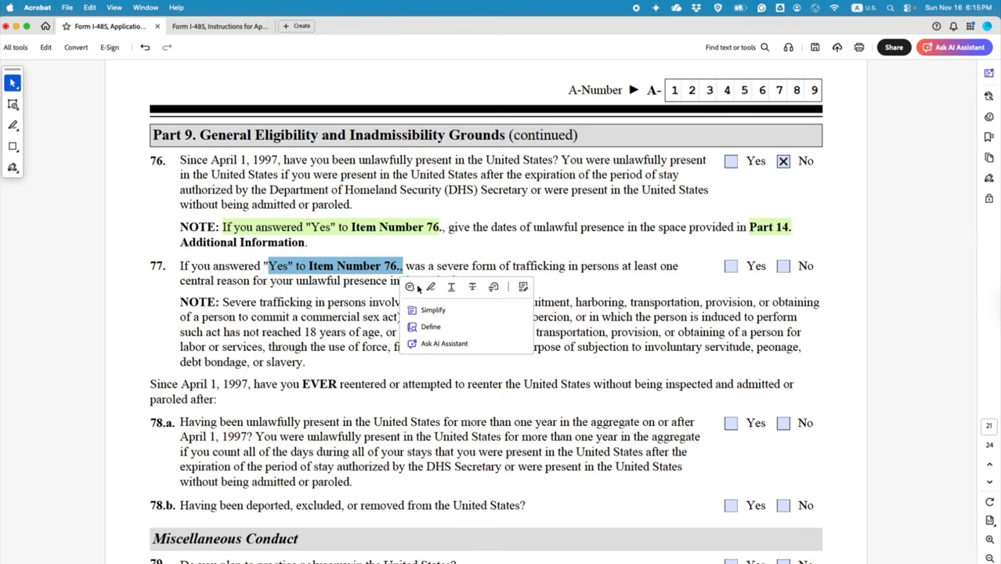
{"action": "left_click", "coordinate": [430, 289]}
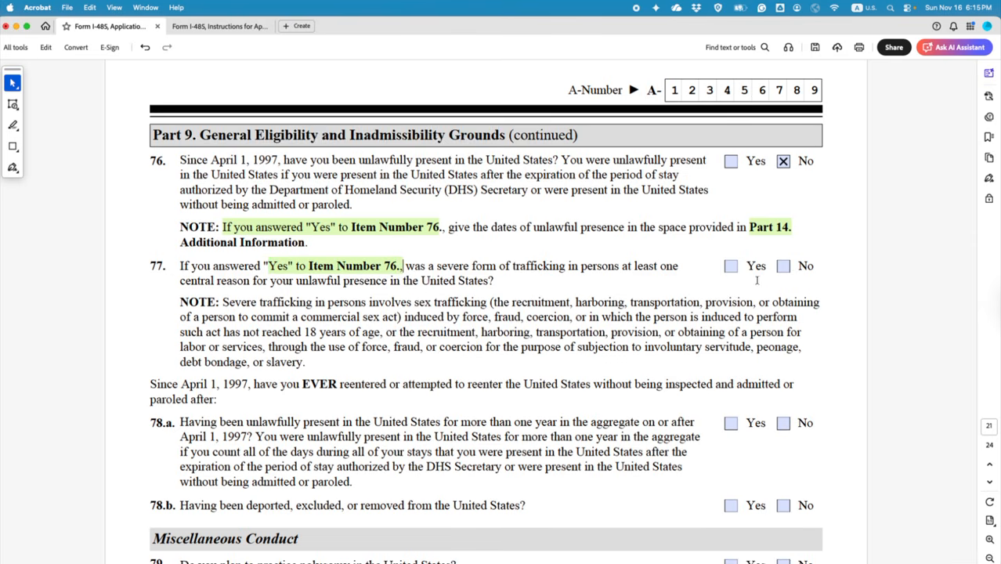
{"action": "scroll", "coordinate": [714, 337], "scroll_direction": "down", "scroll_amount": 3}
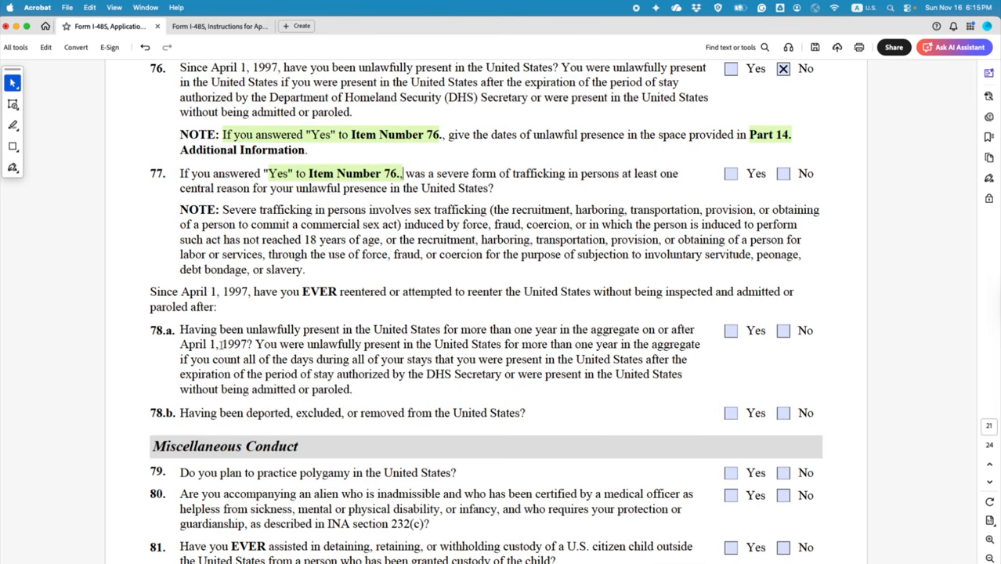
Step: Answer No to items 78.a, 78.b, 79–83, 84.a–84.c and 85
{"action": "left_click", "coordinate": [784, 332]}
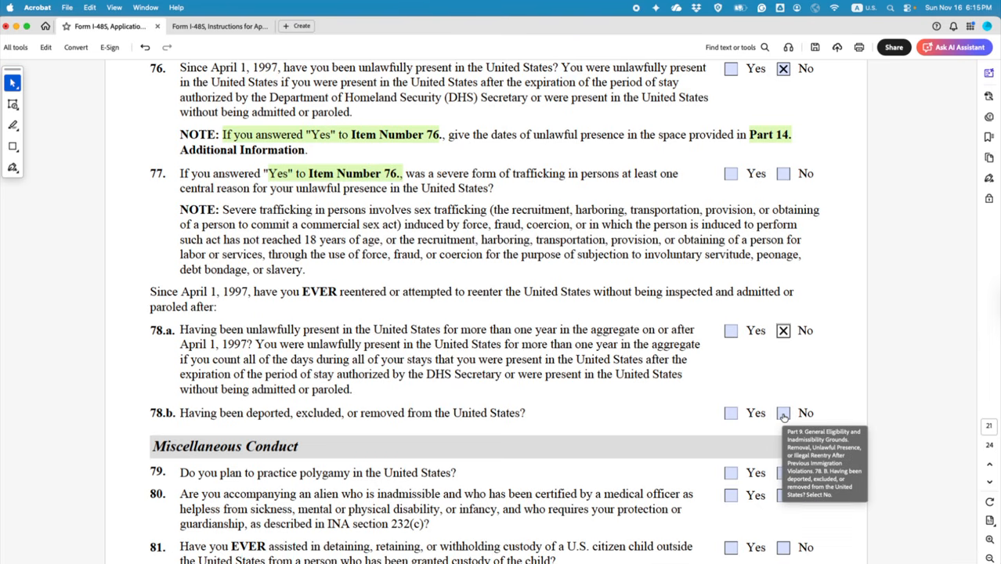
{"action": "left_click", "coordinate": [784, 414]}
{"action": "scroll", "coordinate": [733, 441], "scroll_direction": "down", "scroll_amount": 5}
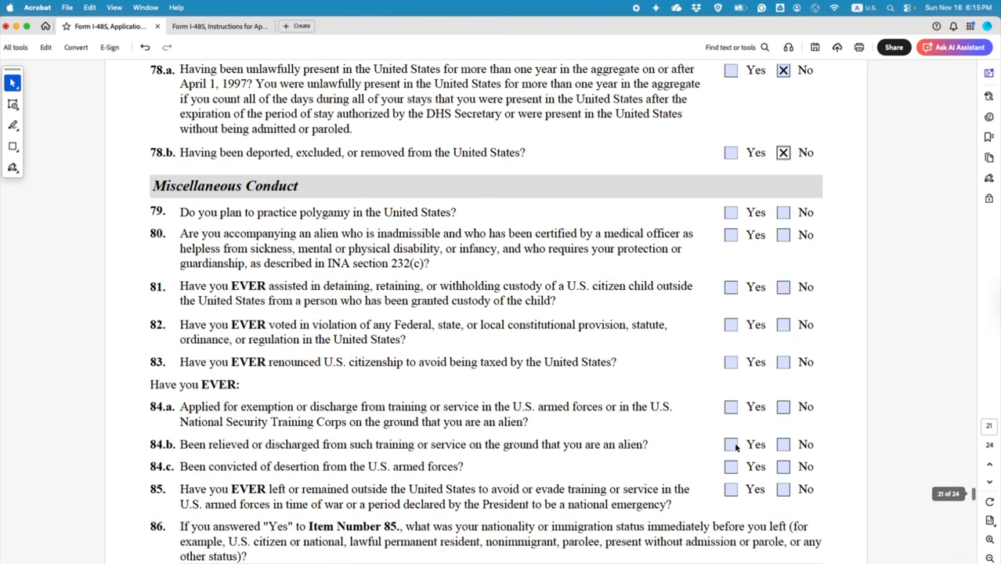
{"action": "left_click", "coordinate": [786, 214]}
{"action": "left_click", "coordinate": [784, 236]}
{"action": "left_click", "coordinate": [783, 287]}
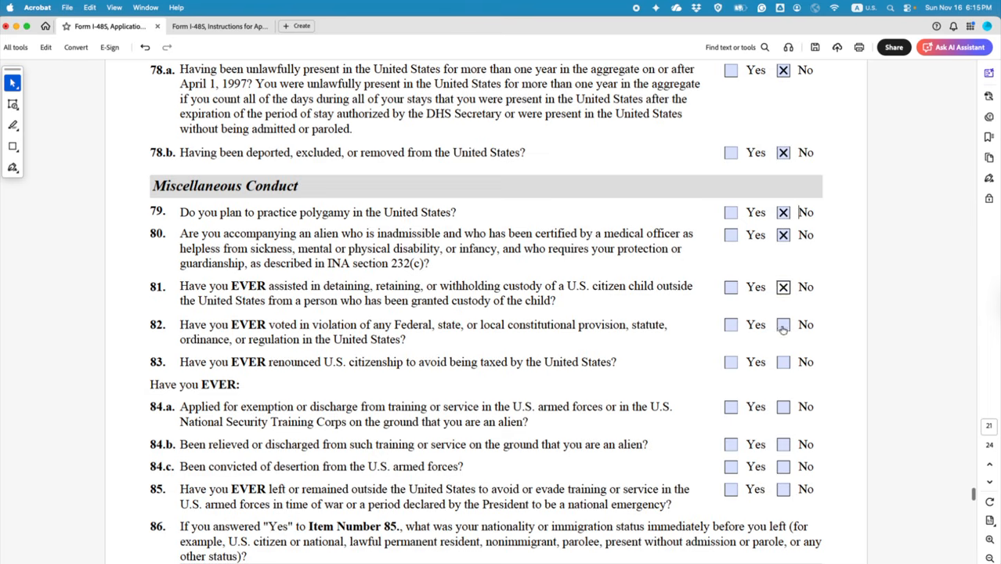
{"action": "left_click", "coordinate": [784, 325]}
{"action": "left_click", "coordinate": [783, 362]}
{"action": "left_click", "coordinate": [783, 408]}
{"action": "left_click", "coordinate": [783, 445]}
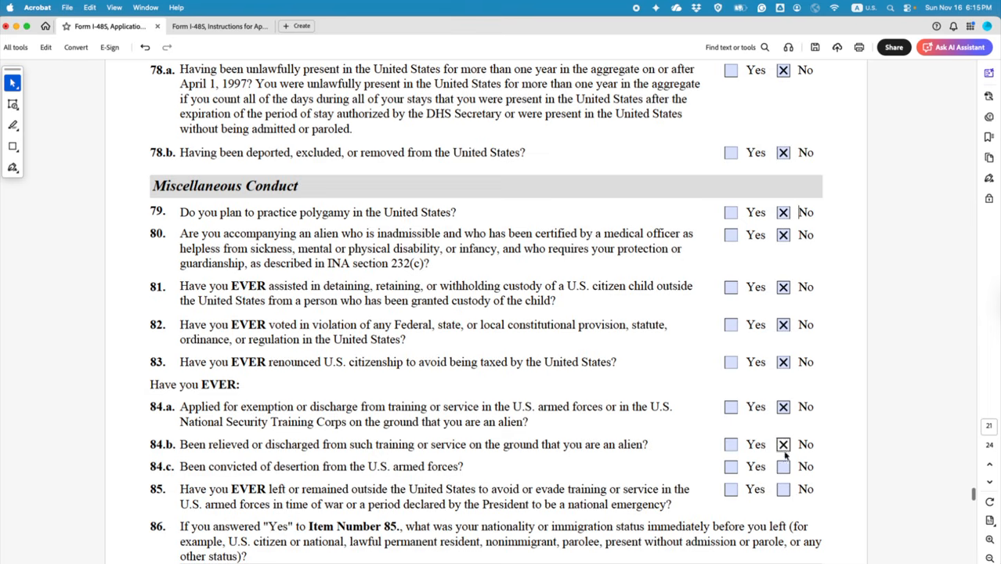
{"action": "left_click", "coordinate": [783, 467]}
{"action": "left_click", "coordinate": [783, 490]}
{"action": "scroll", "coordinate": [717, 409], "scroll_direction": "down", "scroll_amount": 5}
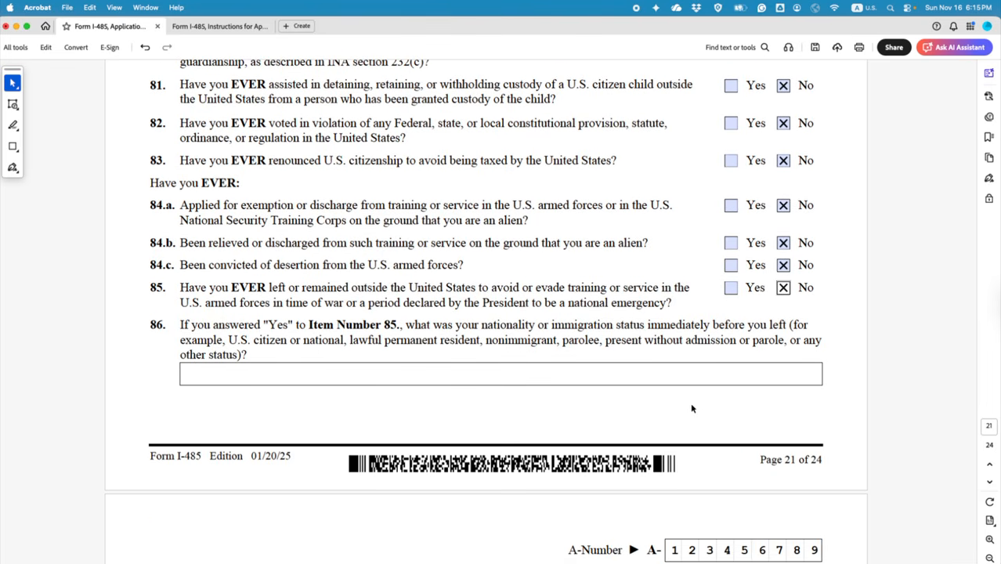
{"action": "scroll", "coordinate": [698, 411], "scroll_direction": "down", "scroll_amount": 10}
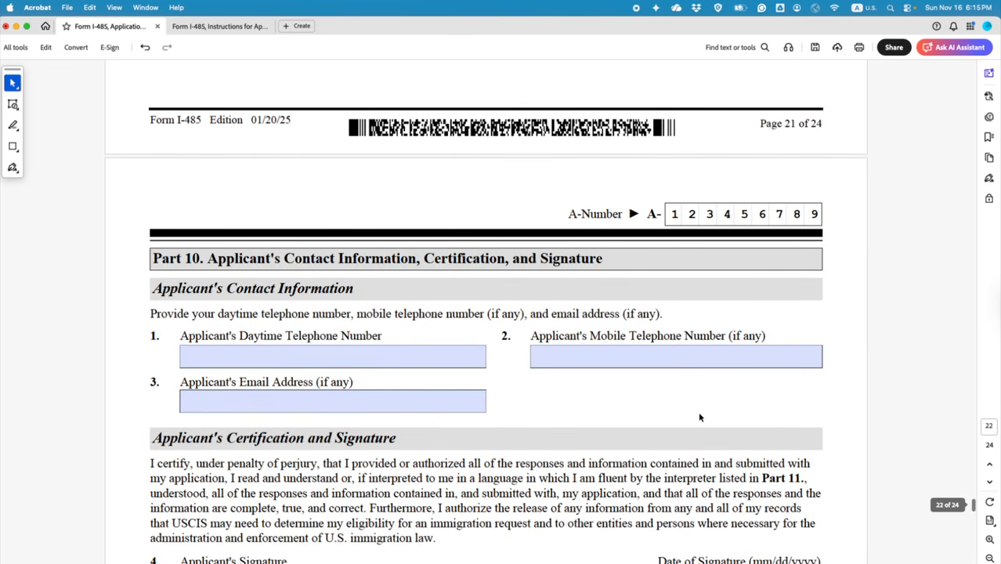
Step: Enter the applicant's daytime phone number and paste the same number into the mobile field
{"action": "scroll", "coordinate": [698, 411], "scroll_direction": "down", "scroll_amount": 2}
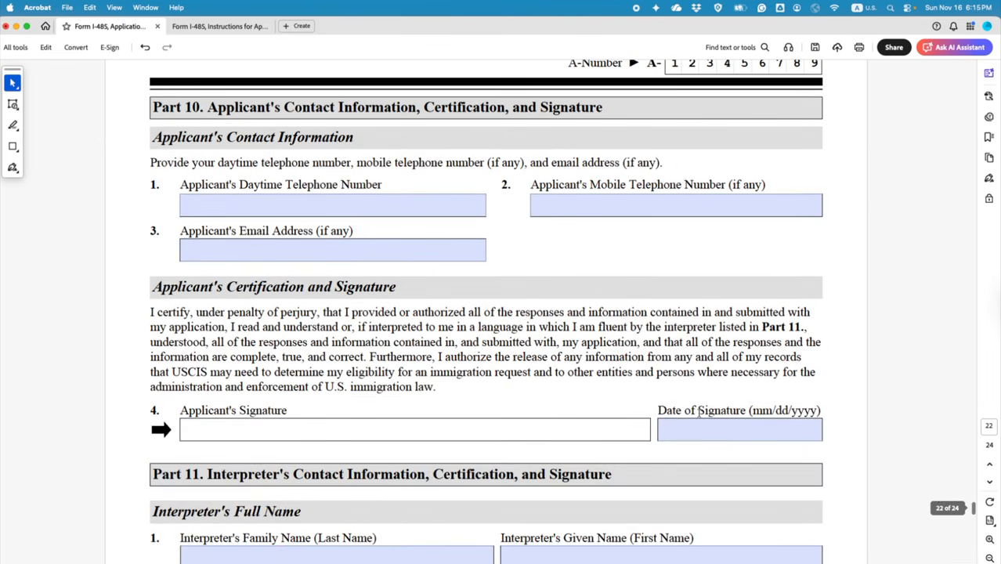
{"action": "left_click", "coordinate": [263, 197]}
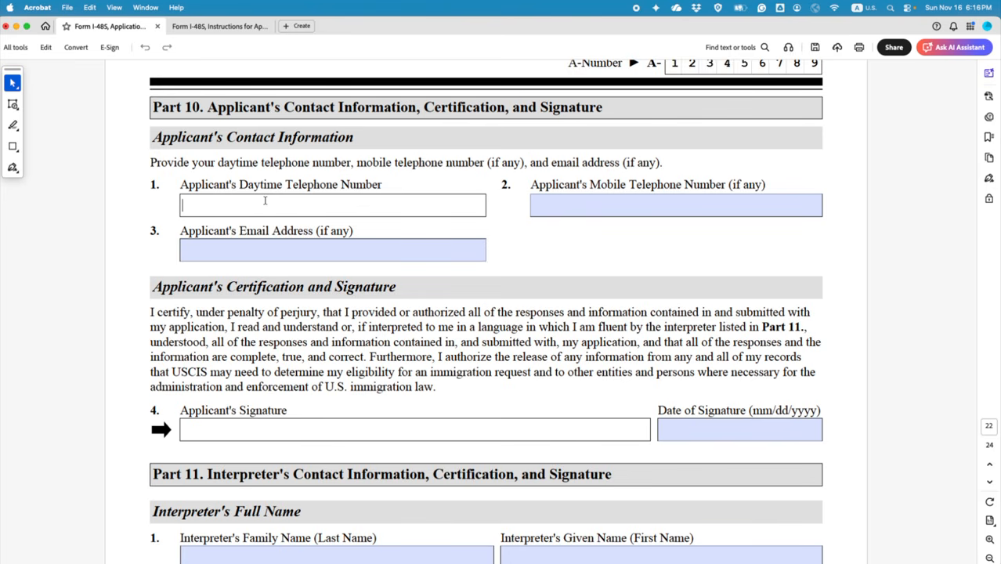
{"action": "type", "text": "88"}
{"action": "key", "text": "BackSpace"}
{"action": "key", "text": "BackSpace"}
{"action": "type", "text": "("}
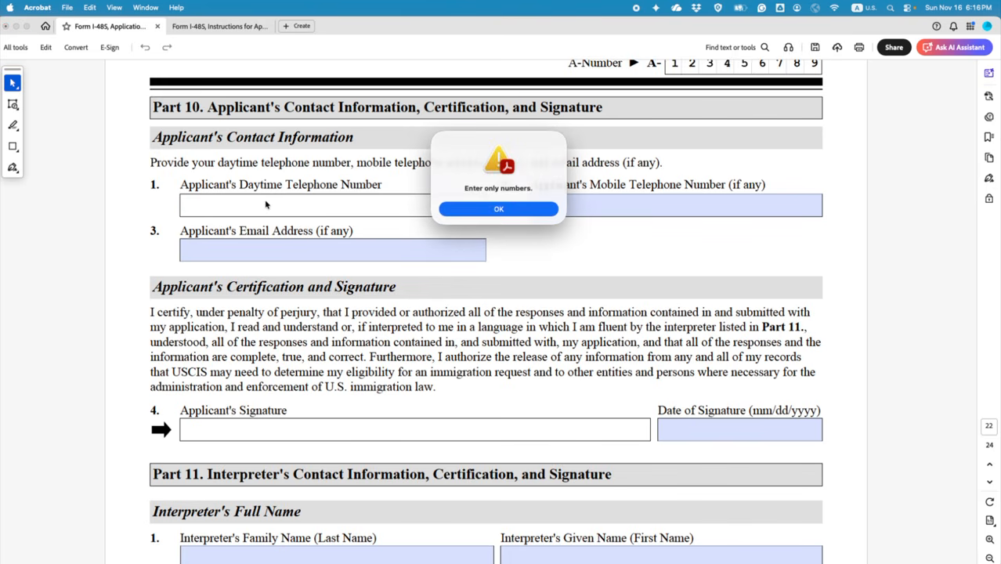
{"action": "left_click", "coordinate": [497, 210]}
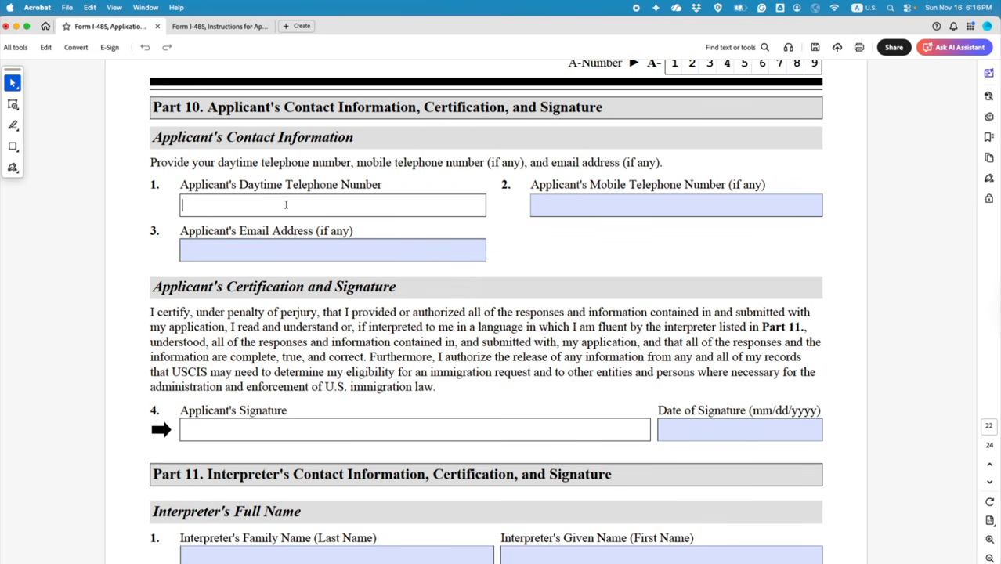
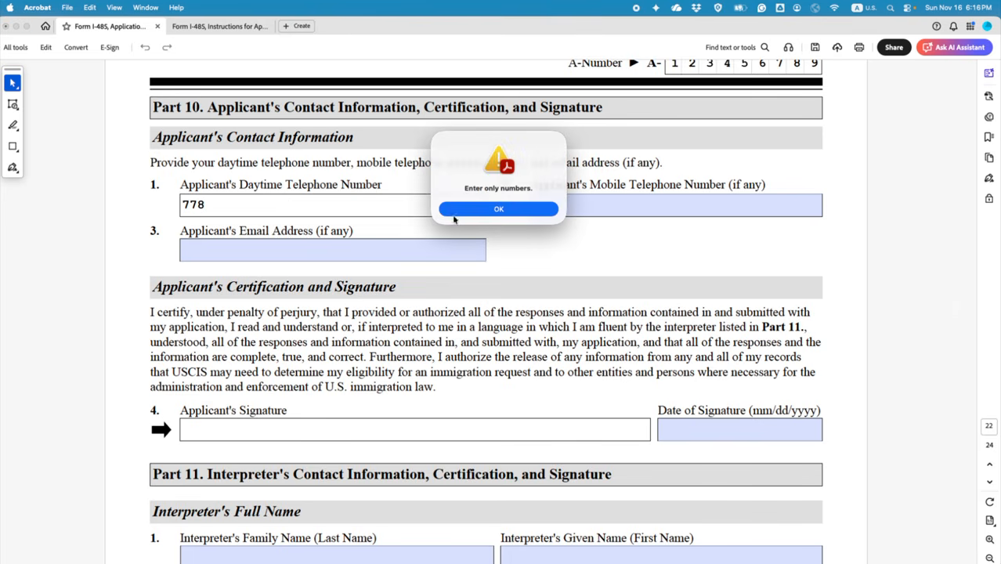
{"action": "left_click", "coordinate": [443, 210]}
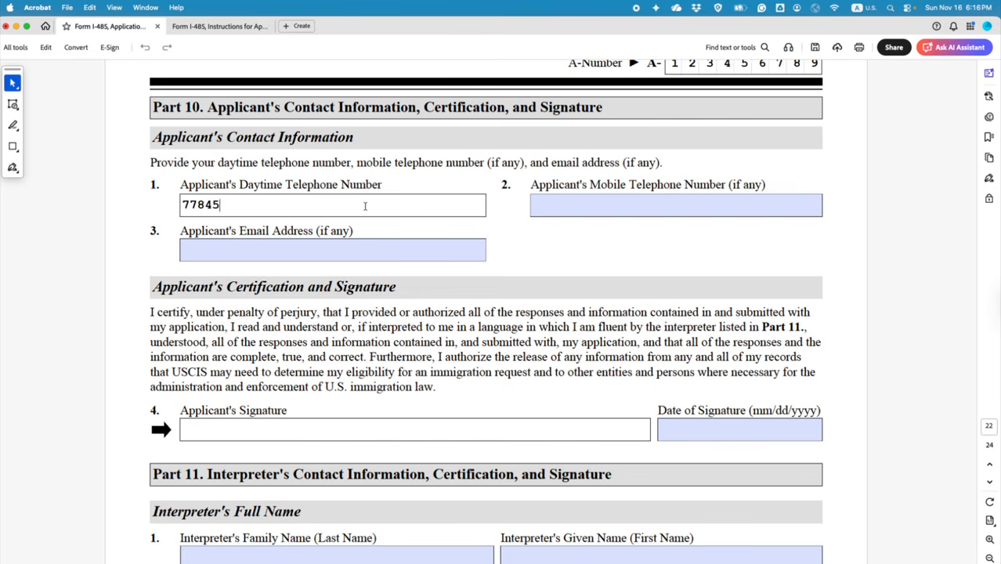
{"action": "left_click_drag", "start_coordinate": [263, 203], "coordinate": [182, 204]}
{"action": "key", "text": "super+c"}
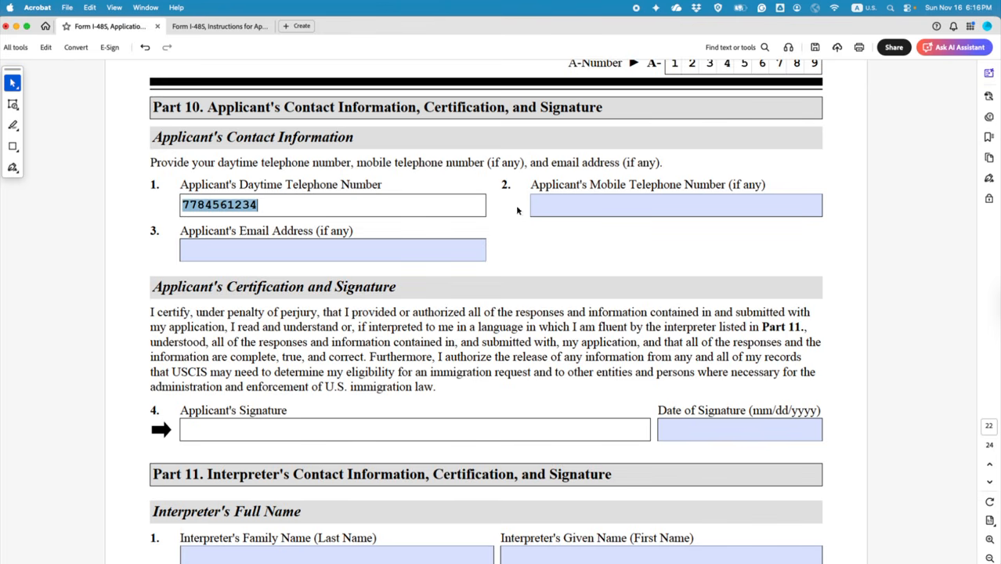
{"action": "left_click", "coordinate": [541, 204]}
{"action": "key", "text": "super+v"}
Step: Fill in the applicant's email address
{"action": "left_click", "coordinate": [288, 251]}
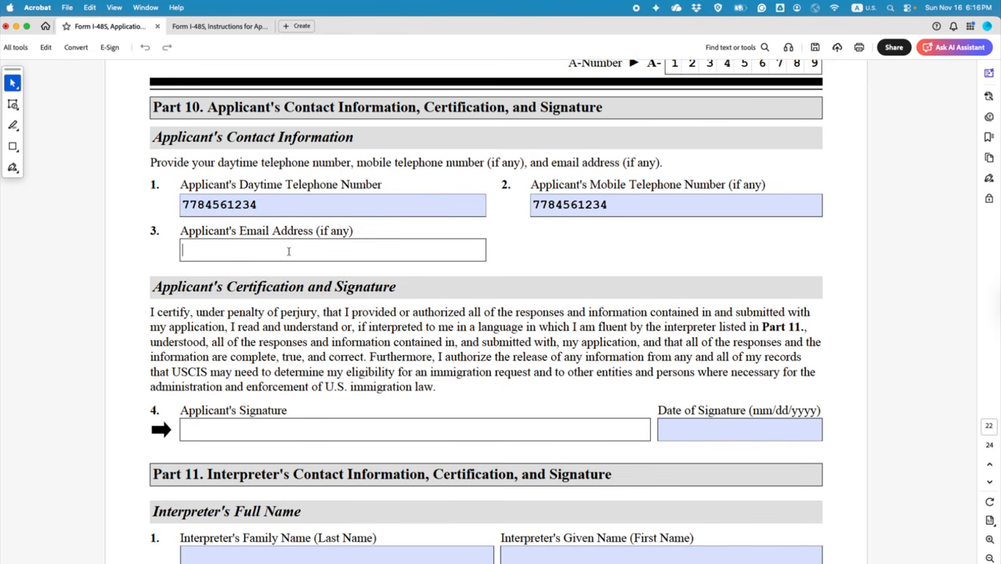
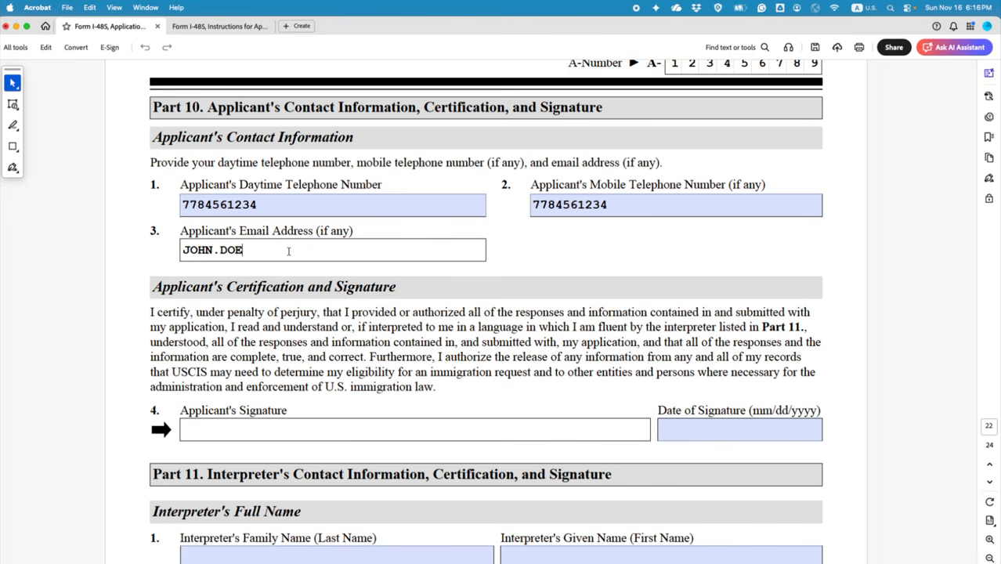
{"action": "scroll", "coordinate": [288, 250], "scroll_direction": "down", "scroll_amount": 5}
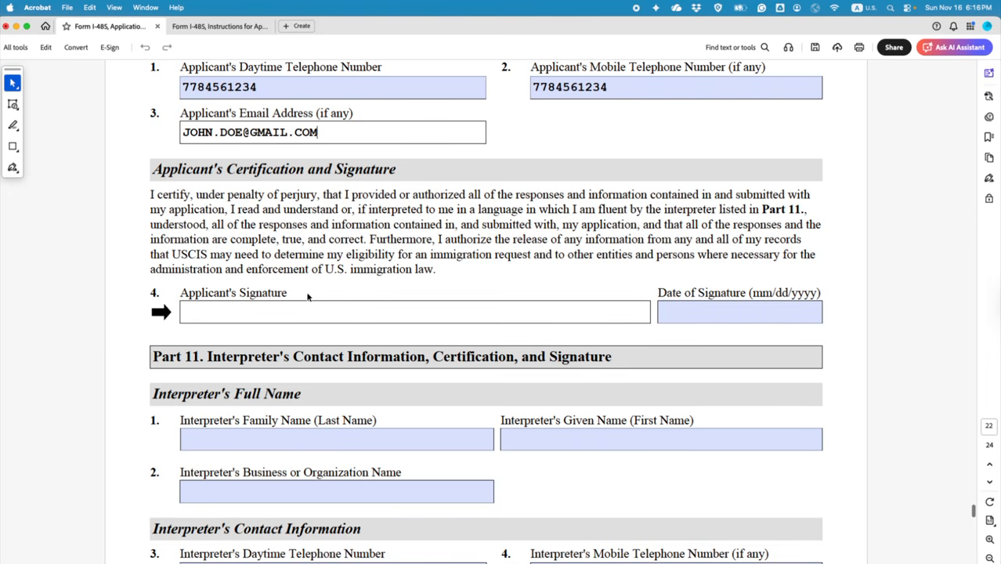
Step: Add a 'SIGN HERE' text comment beside the applicant's signature field
{"action": "left_click", "coordinate": [13, 125]}
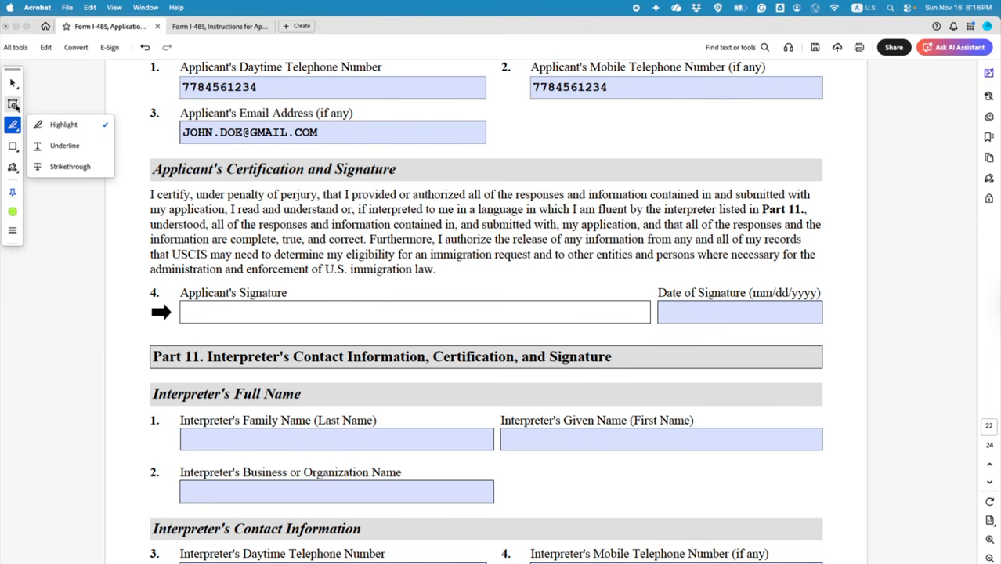
{"action": "left_click", "coordinate": [12, 103]}
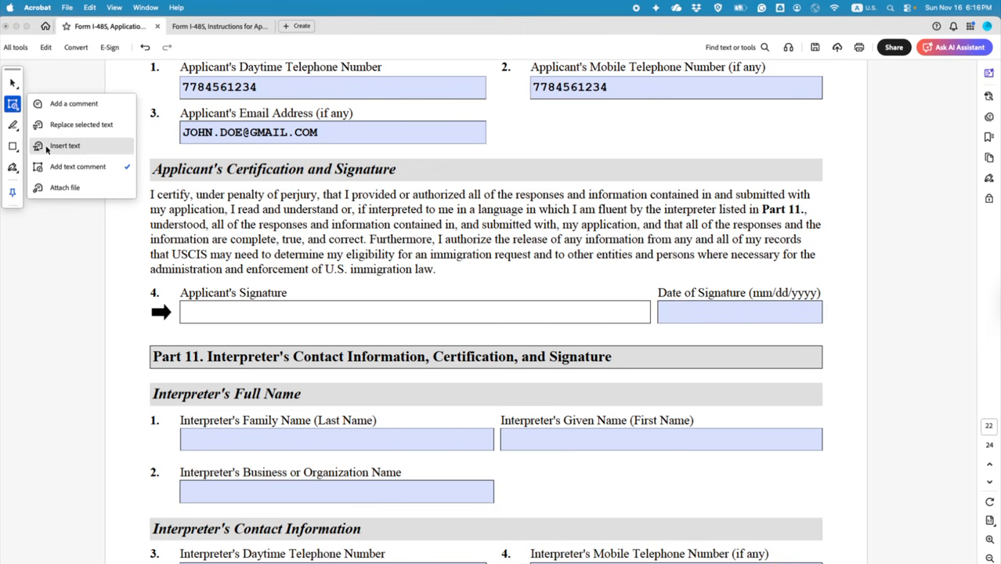
{"action": "left_click", "coordinate": [56, 167]}
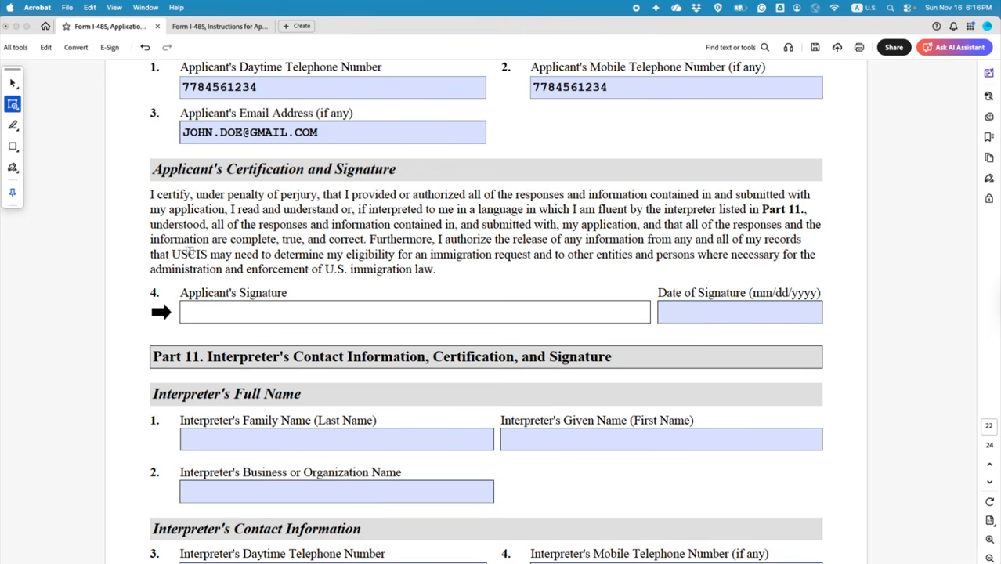
{"action": "left_click", "coordinate": [222, 312]}
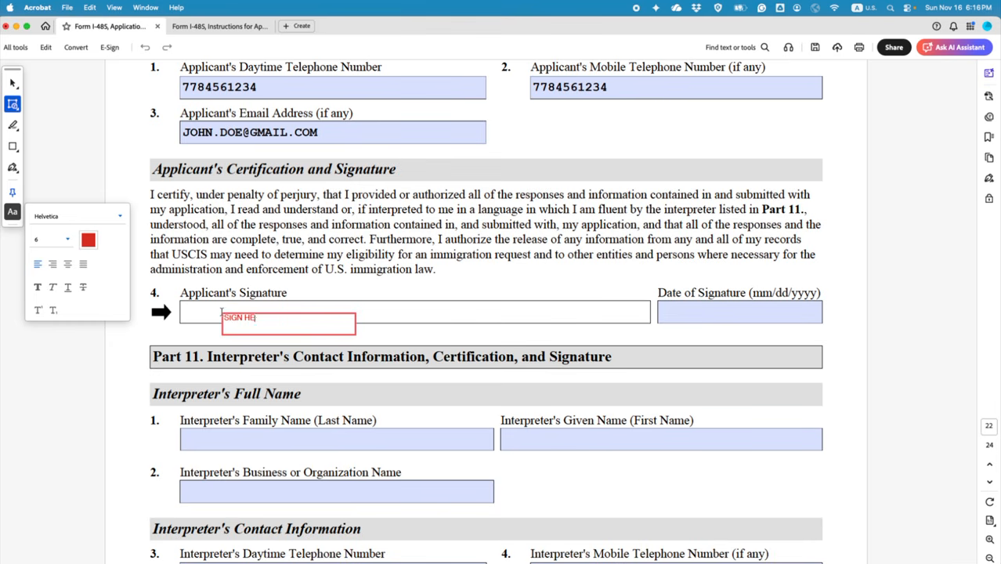
{"action": "type", "text": "SIGN HERE"}
Step: Add a 'DATE' note in the date of signature field and delete the stray empty box
{"action": "left_click", "coordinate": [685, 312]}
{"action": "type", "text": "DATE"}
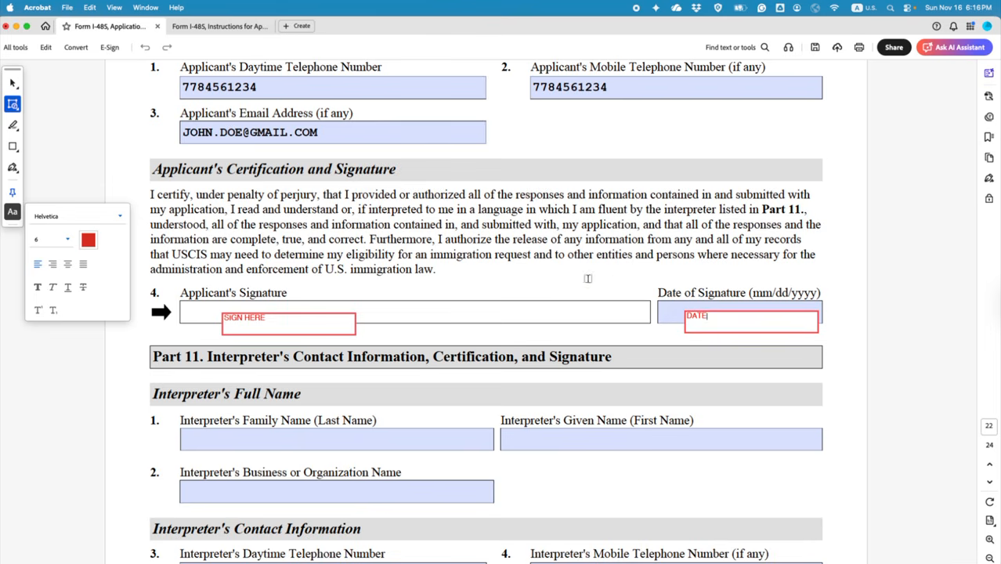
{"action": "left_click", "coordinate": [589, 282]}
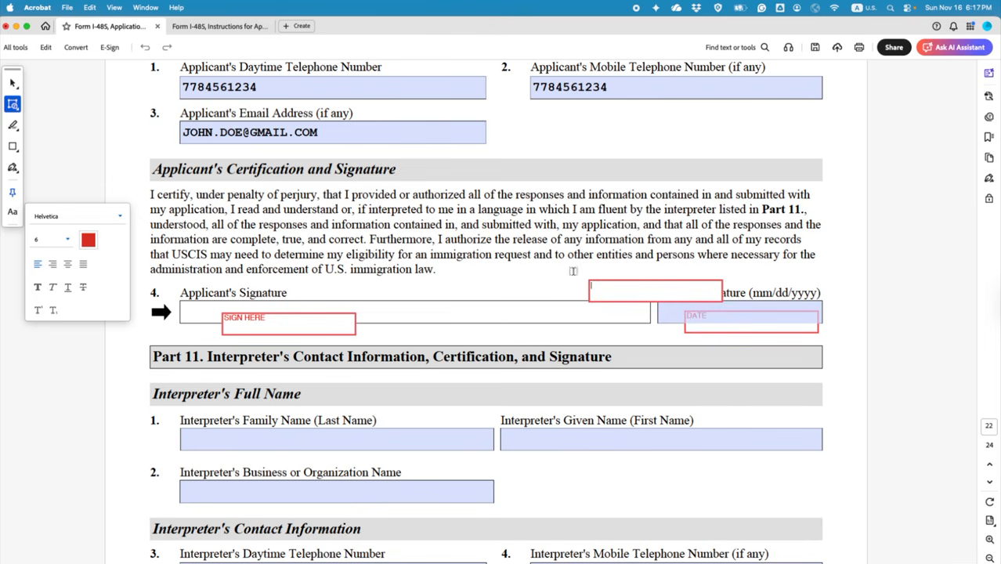
{"action": "left_click", "coordinate": [12, 82]}
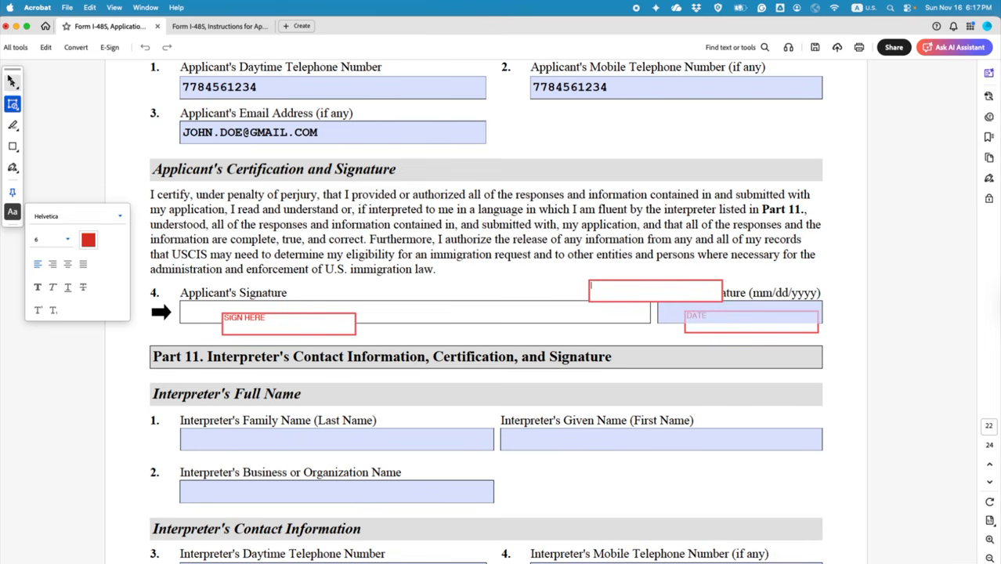
{"action": "left_click", "coordinate": [644, 279]}
{"action": "key", "text": "Delete"}
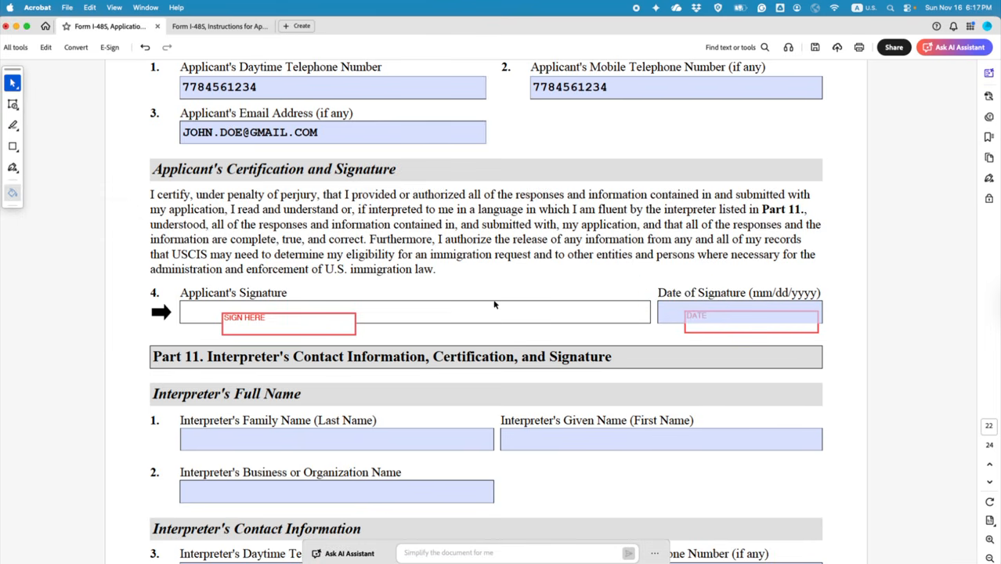
Step: Search the I-485 instructions document for 'SIGNATURE'
{"action": "left_click", "coordinate": [236, 31]}
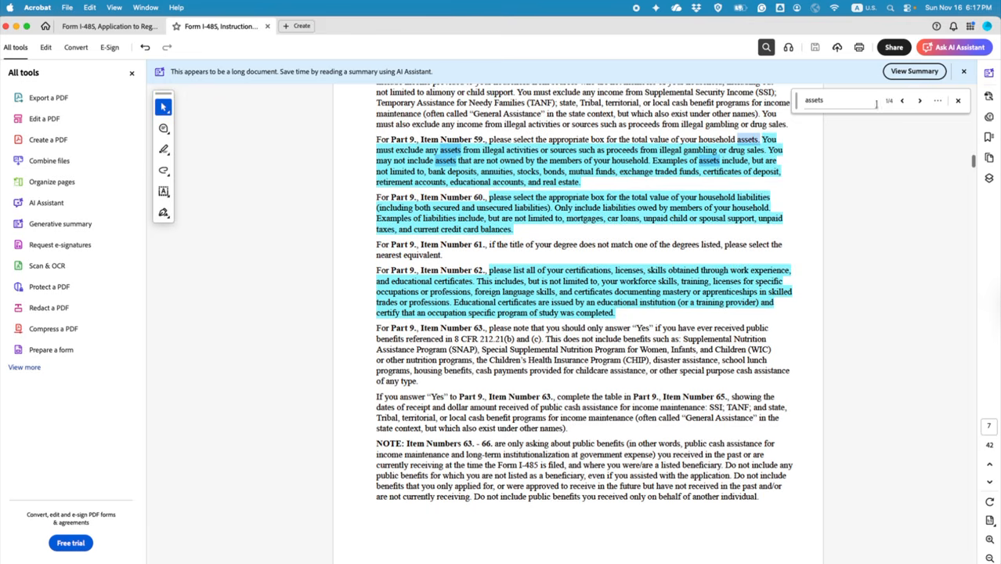
{"action": "left_click", "coordinate": [814, 100]}
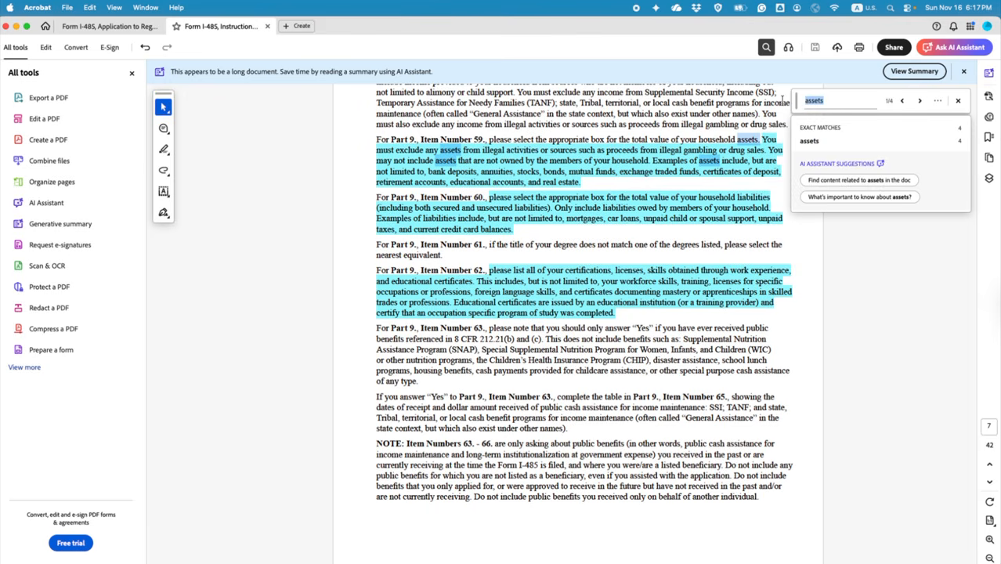
{"action": "type", "text": "SIGNATURE"}
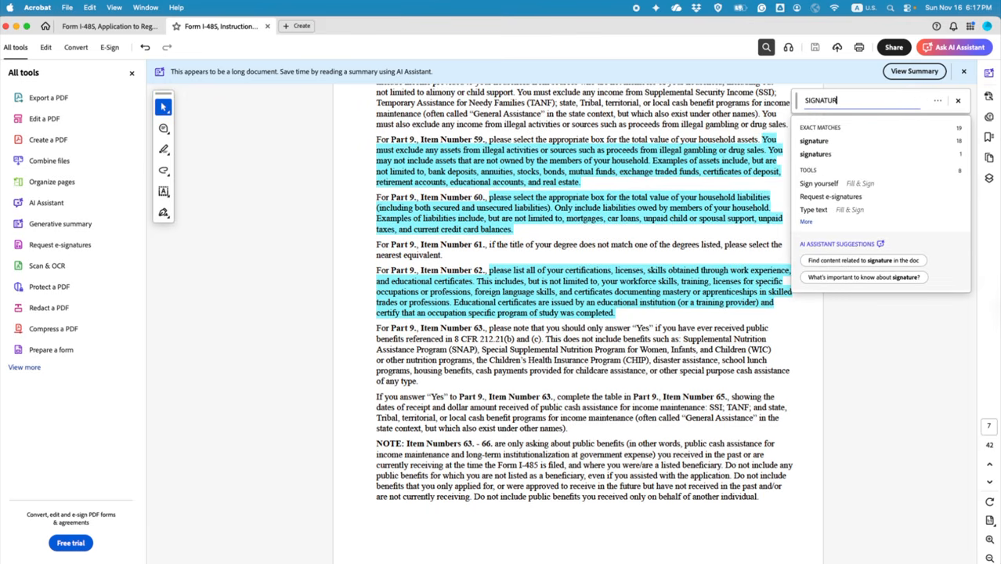
{"action": "key", "text": "Return"}
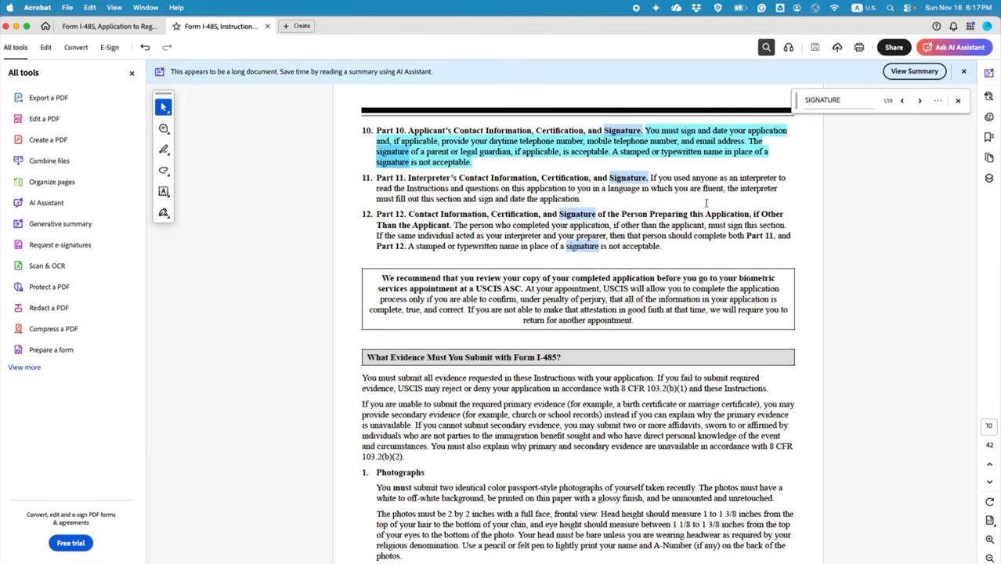
Step: Search the instructions for 'PART 14' to find the additional-information passage
{"action": "scroll", "coordinate": [706, 203], "scroll_direction": "up", "scroll_amount": 10}
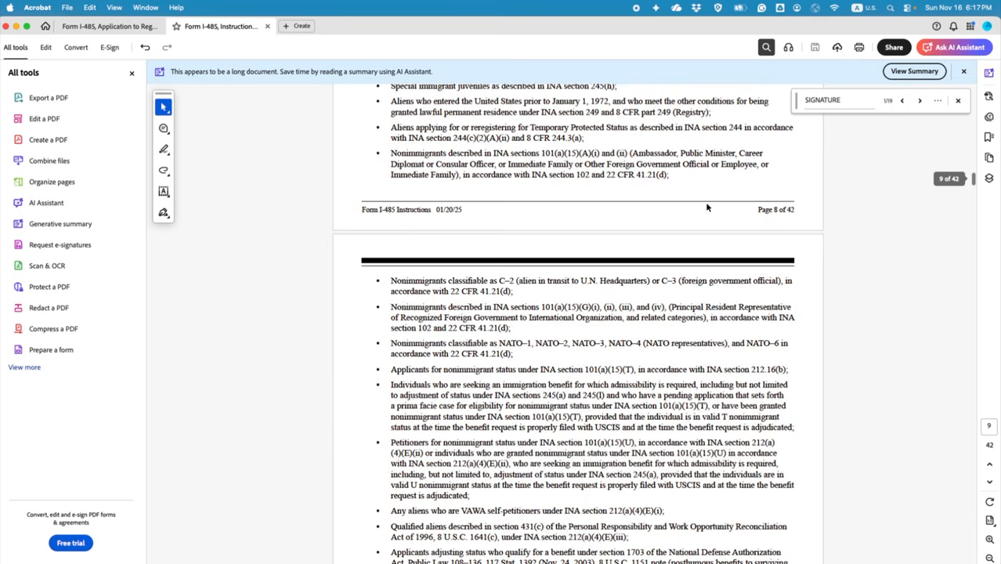
{"action": "scroll", "coordinate": [706, 206], "scroll_direction": "up", "scroll_amount": 8}
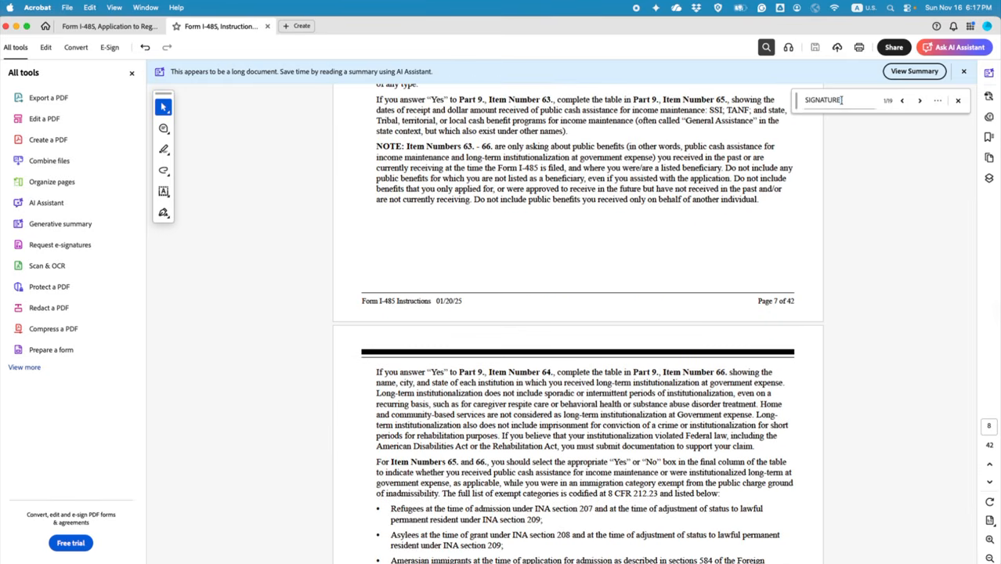
{"action": "left_click", "coordinate": [841, 100]}
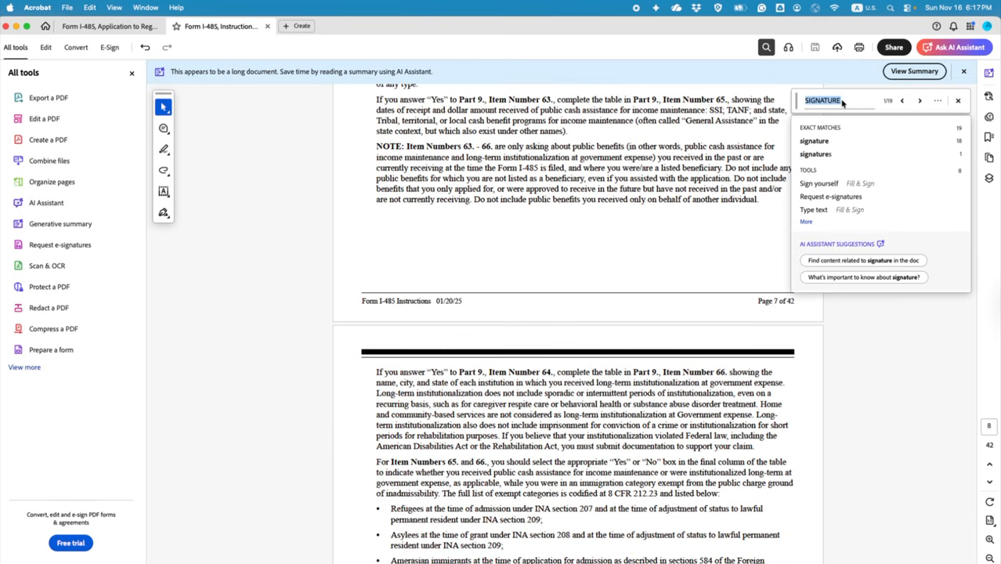
{"action": "type", "text": "PART 14"}
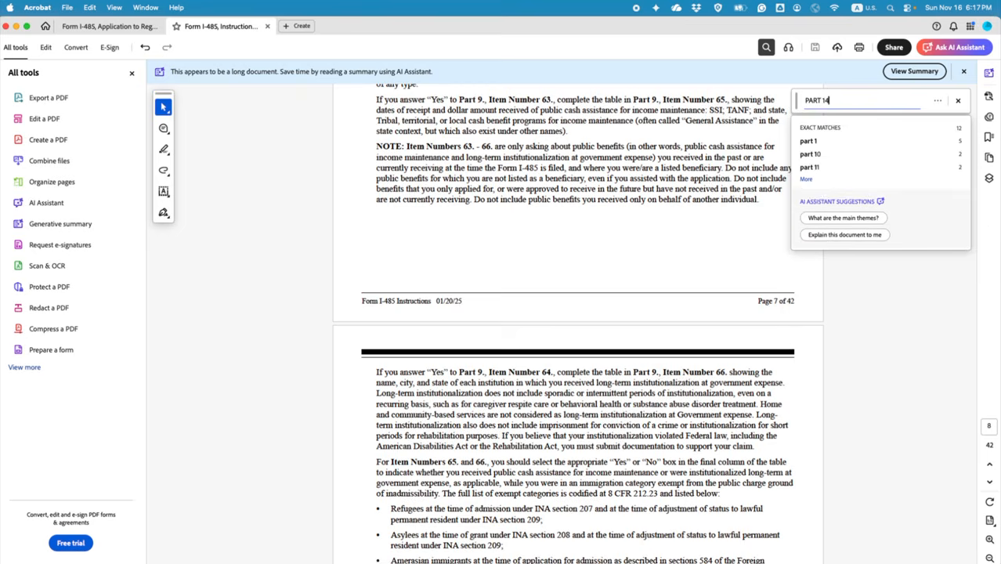
{"action": "key", "text": "Return"}
{"action": "scroll", "coordinate": [748, 287], "scroll_direction": "down", "scroll_amount": 1}
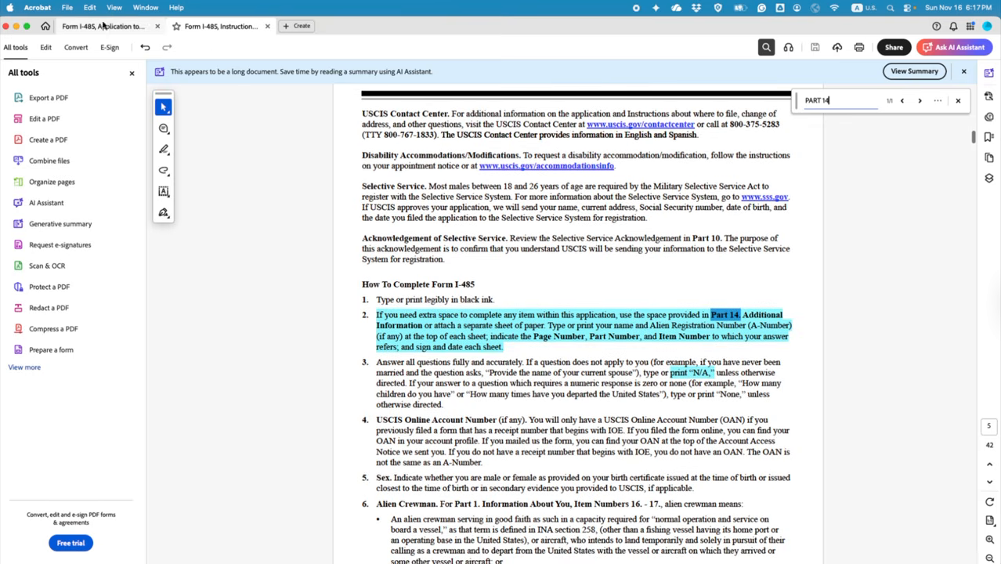
Step: With the Draw tool, sign freehand in the applicant's signature field and add '(PARENT)'
{"action": "left_click", "coordinate": [106, 26]}
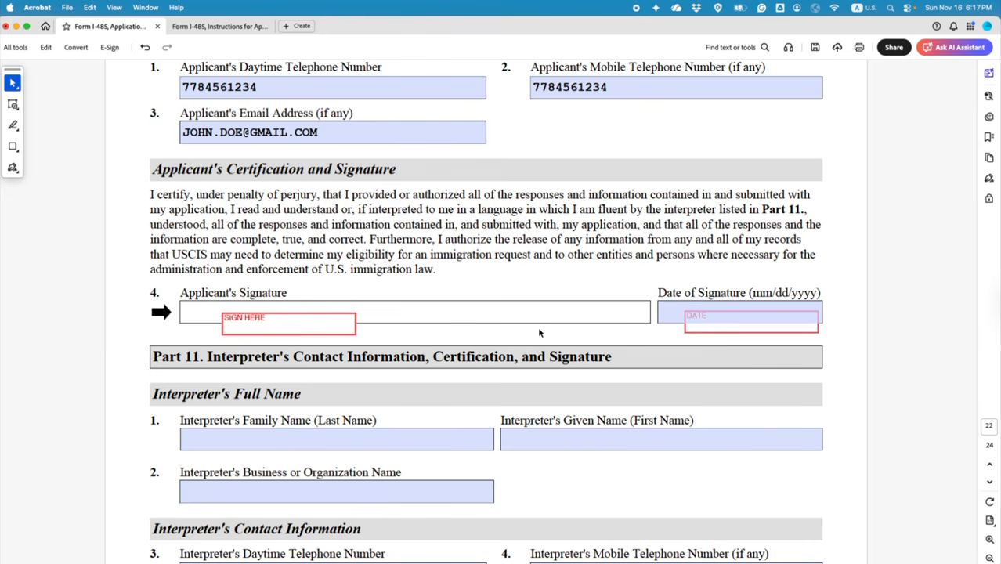
{"action": "left_click", "coordinate": [13, 126]}
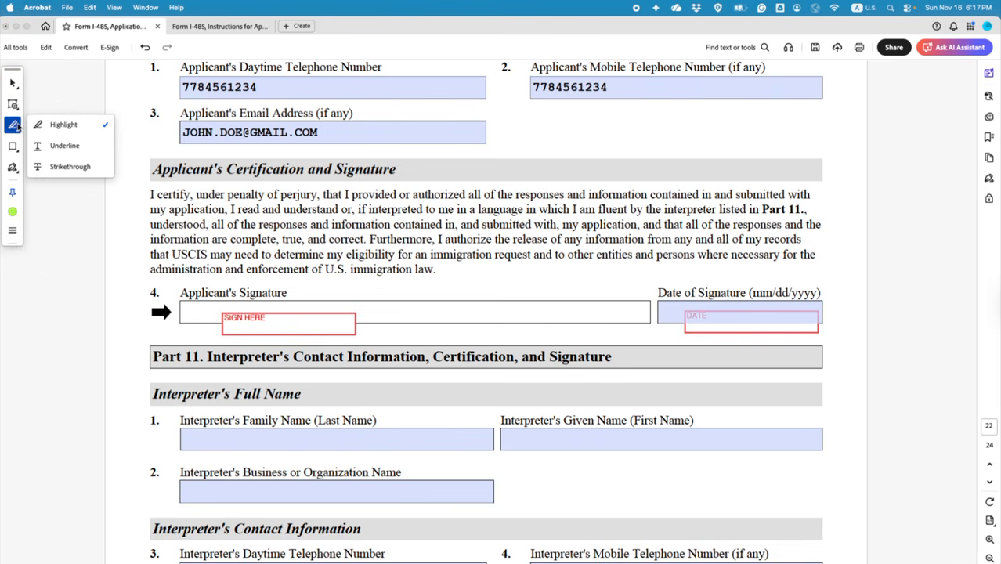
{"action": "left_click", "coordinate": [14, 147]}
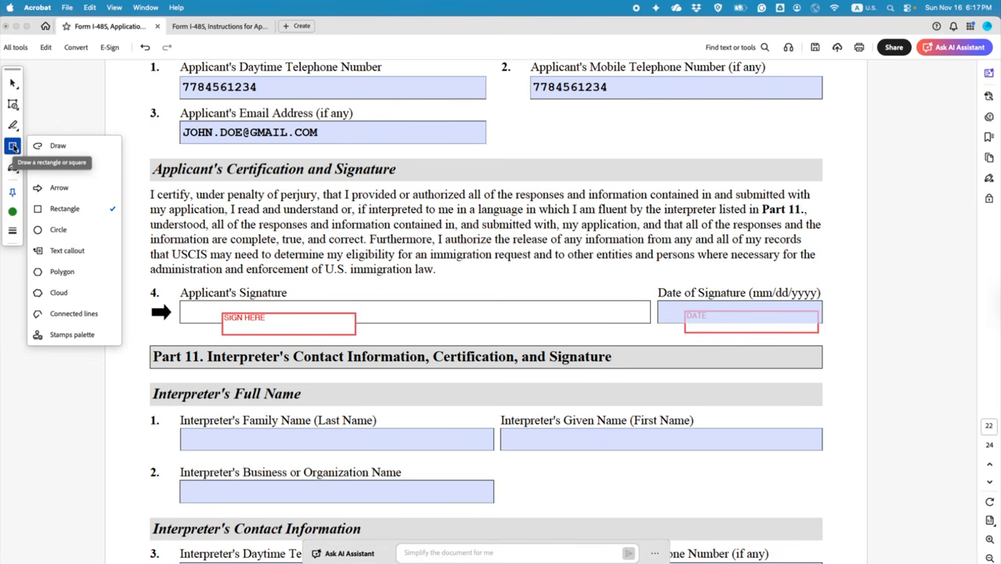
{"action": "left_click", "coordinate": [54, 146]}
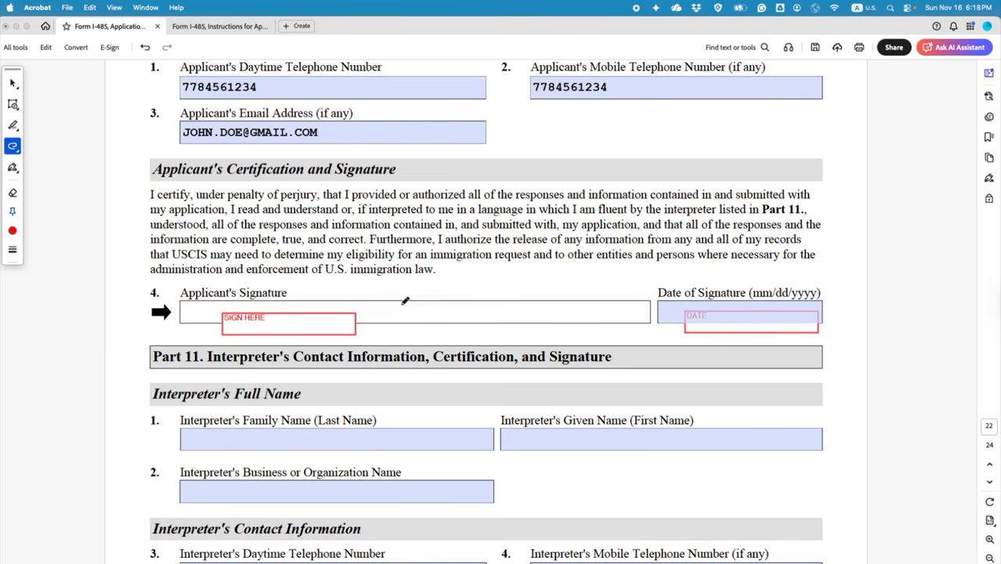
{"action": "mouse_move", "coordinate": [400, 299]}
{"action": "left_mouse_down"}
{"action": "mouse_move", "coordinate": [391, 314]}
{"action": "mouse_move", "coordinate": [488, 312]}
{"action": "left_mouse_up"}
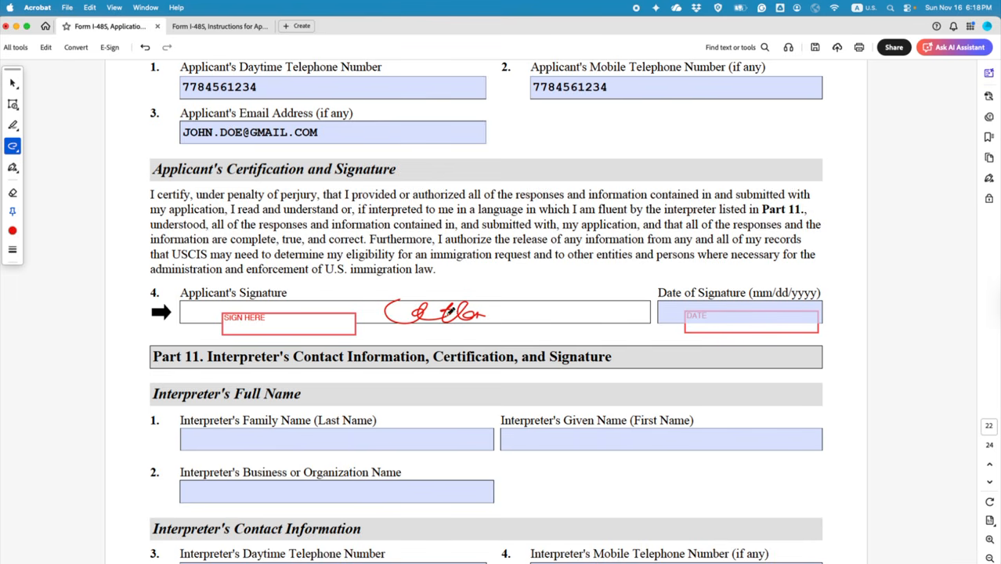
{"action": "mouse_move", "coordinate": [492, 311]}
{"action": "left_mouse_down"}
{"action": "mouse_move", "coordinate": [494, 328]}
{"action": "mouse_move", "coordinate": [512, 313]}
{"action": "mouse_move", "coordinate": [526, 323]}
{"action": "mouse_move", "coordinate": [531, 307]}
{"action": "mouse_move", "coordinate": [546, 322]}
{"action": "mouse_move", "coordinate": [489, 337]}
{"action": "left_mouse_up"}
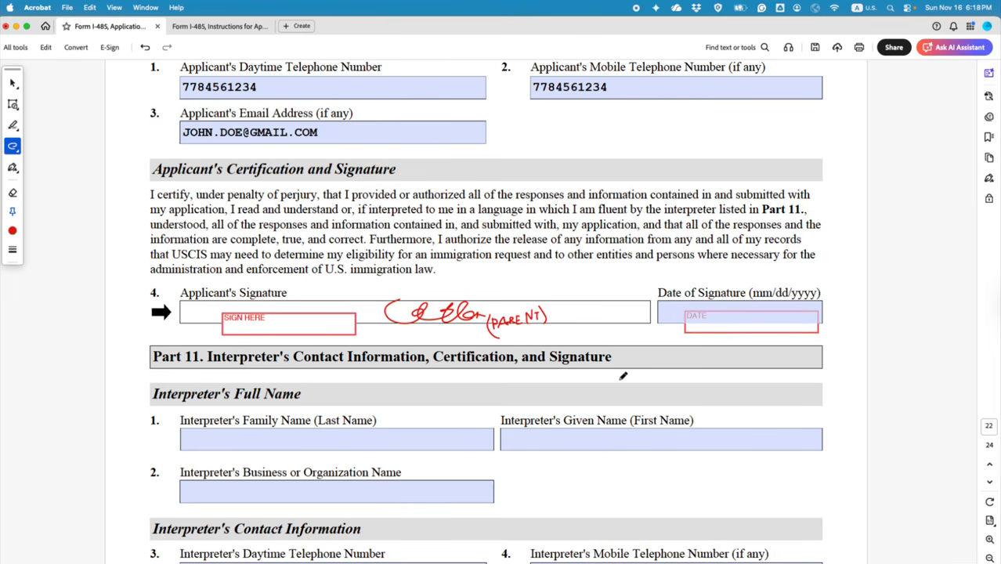
{"action": "scroll", "coordinate": [623, 376], "scroll_direction": "down", "scroll_amount": 3}
{"action": "scroll", "coordinate": [623, 376], "scroll_direction": "down", "scroll_amount": 3}
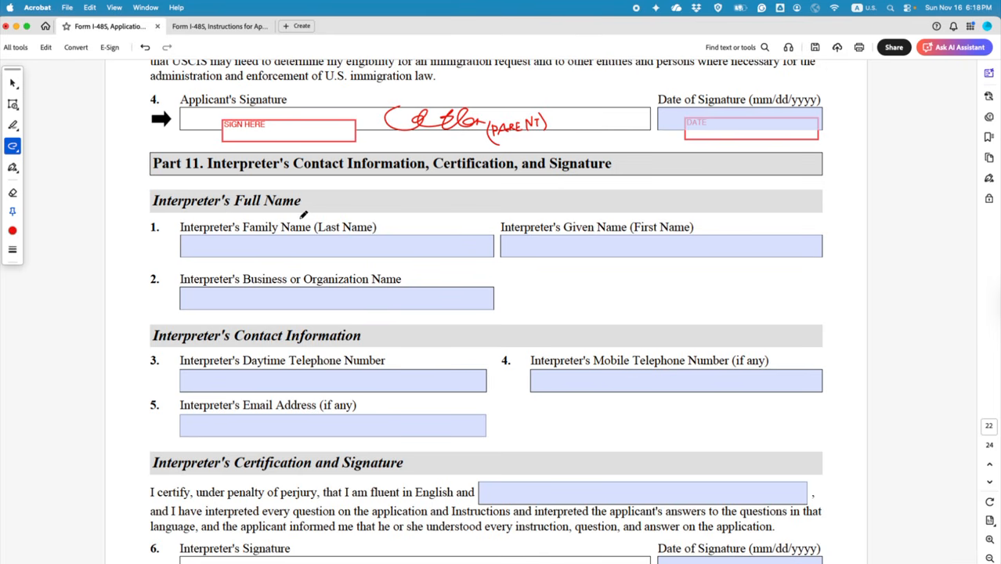
Step: Enter the preparer's family name in Part 12's Family Name field
{"action": "left_click", "coordinate": [12, 82]}
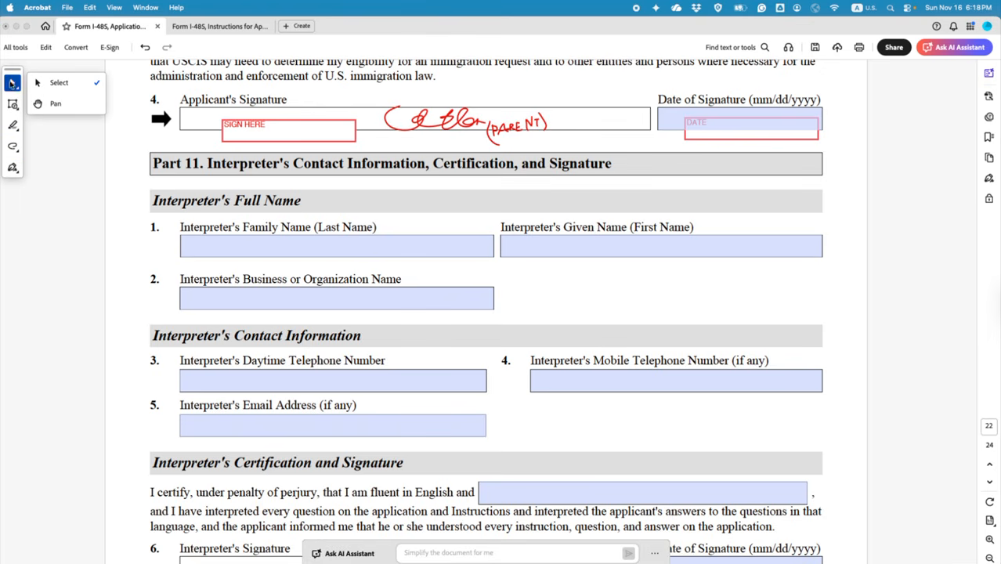
{"action": "left_click", "coordinate": [90, 177]}
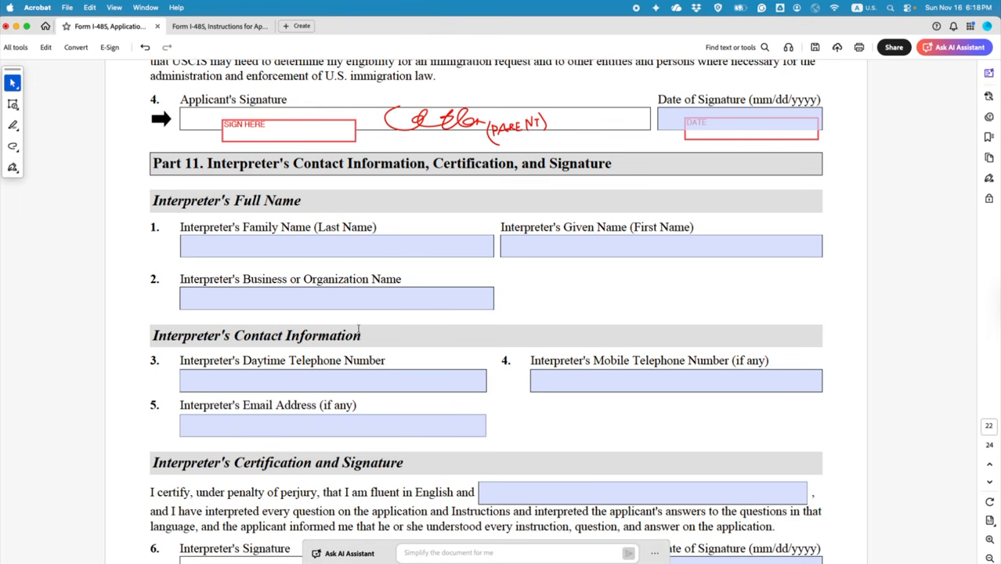
{"action": "scroll", "coordinate": [364, 333], "scroll_direction": "down", "scroll_amount": 5}
{"action": "scroll", "coordinate": [374, 343], "scroll_direction": "down", "scroll_amount": 10}
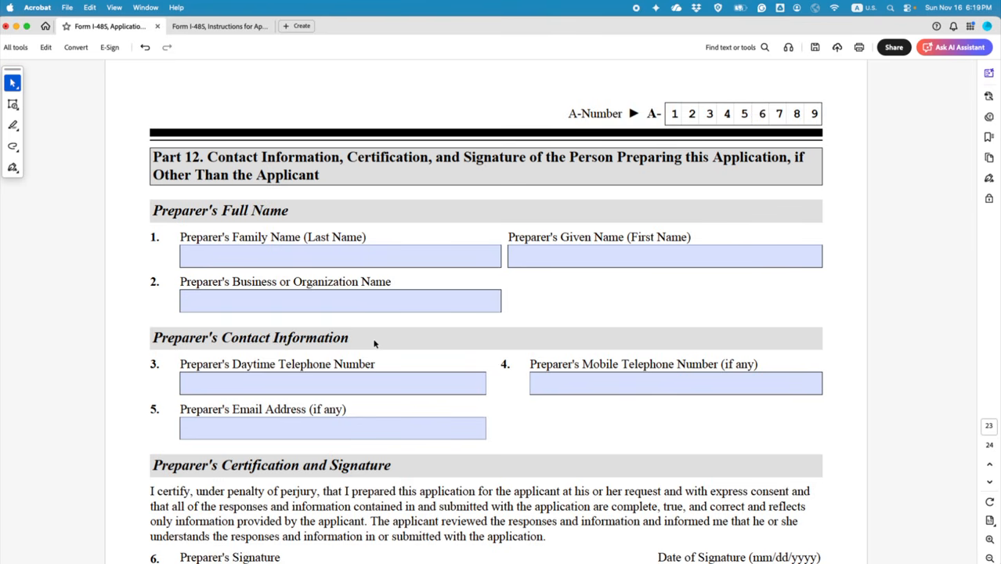
{"action": "left_click", "coordinate": [241, 253]}
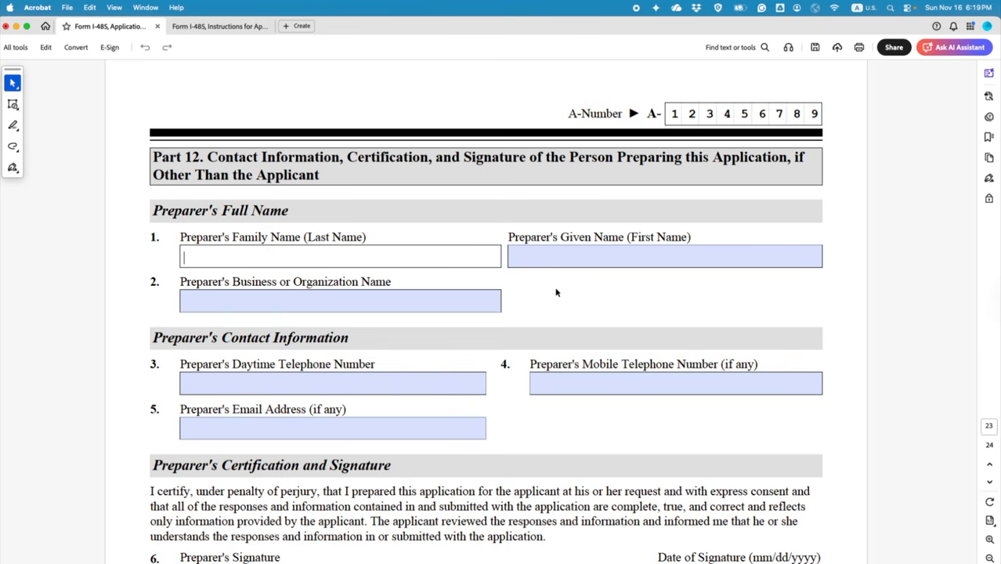
{"action": "left_click", "coordinate": [550, 422]}
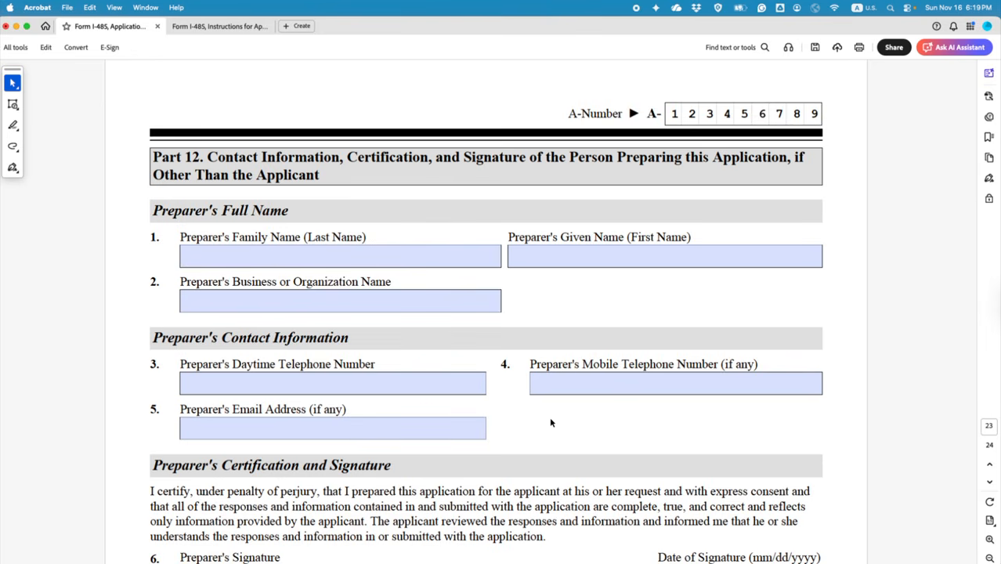
{"action": "left_click", "coordinate": [298, 258]}
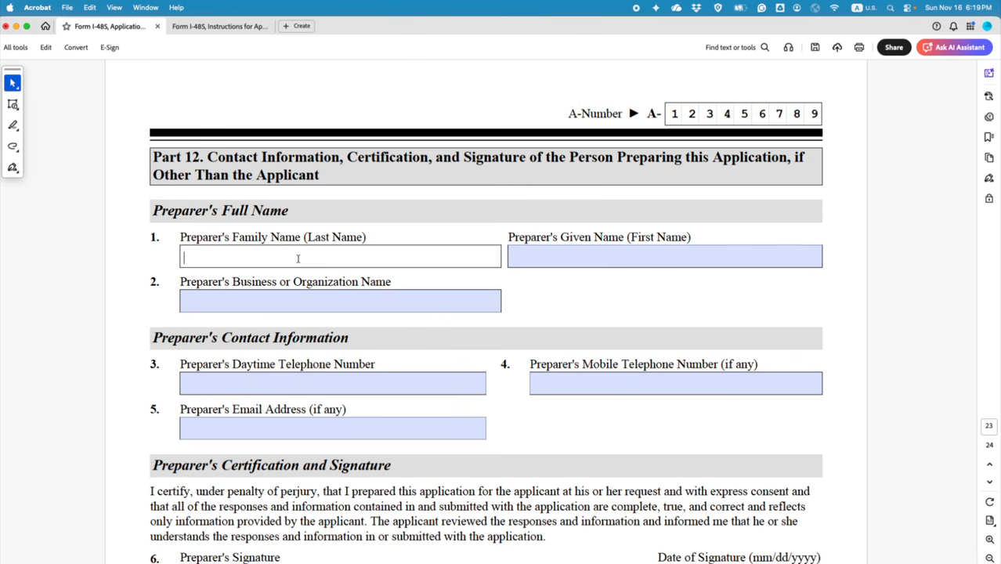
{"action": "type", "text": "DOE"}
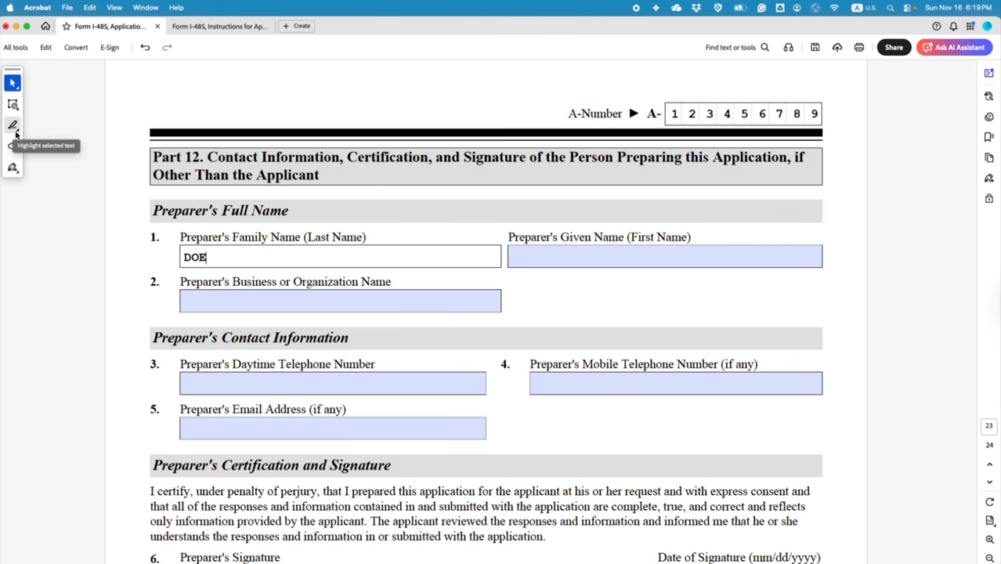
Step: Add the note 'IF THIS IS [applicant's name]'S CHILD'S APPLICATION' above Preparer's Full Name, deleting the stray box
{"action": "left_click", "coordinate": [12, 125]}
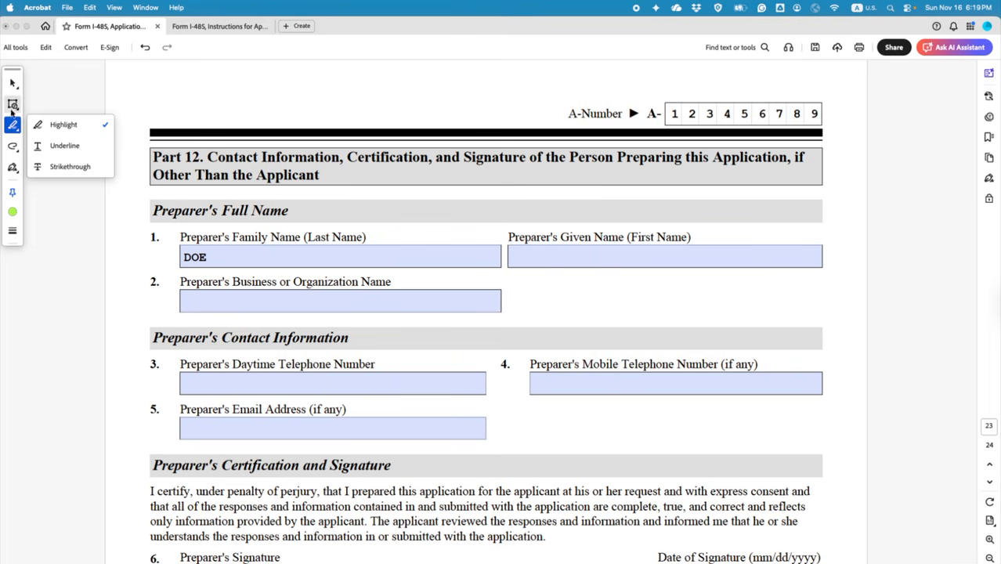
{"action": "left_click", "coordinate": [13, 104]}
{"action": "left_click", "coordinate": [64, 165]}
{"action": "left_click", "coordinate": [359, 212]}
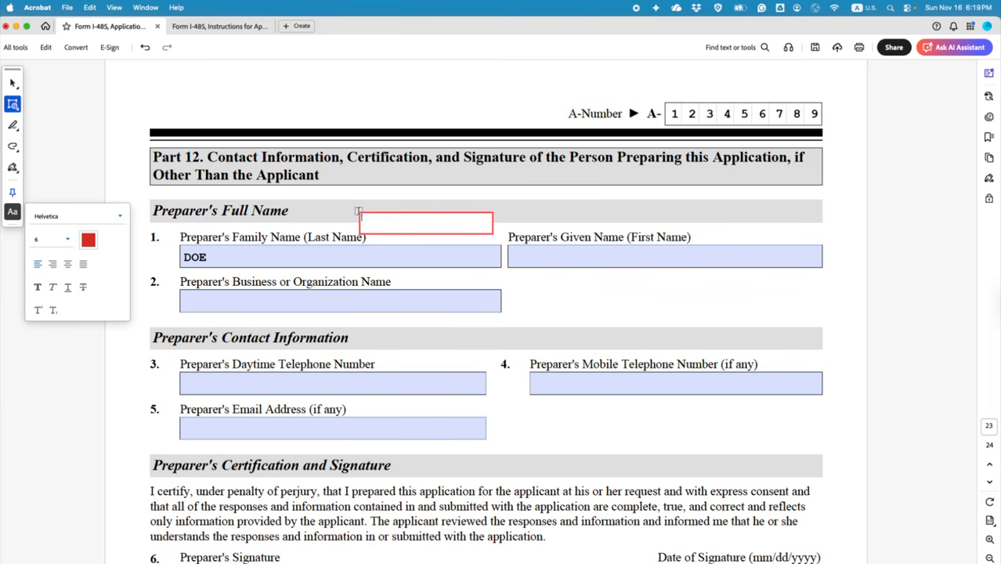
{"action": "type", "text": "IF THIS IS JOHN DOE"}
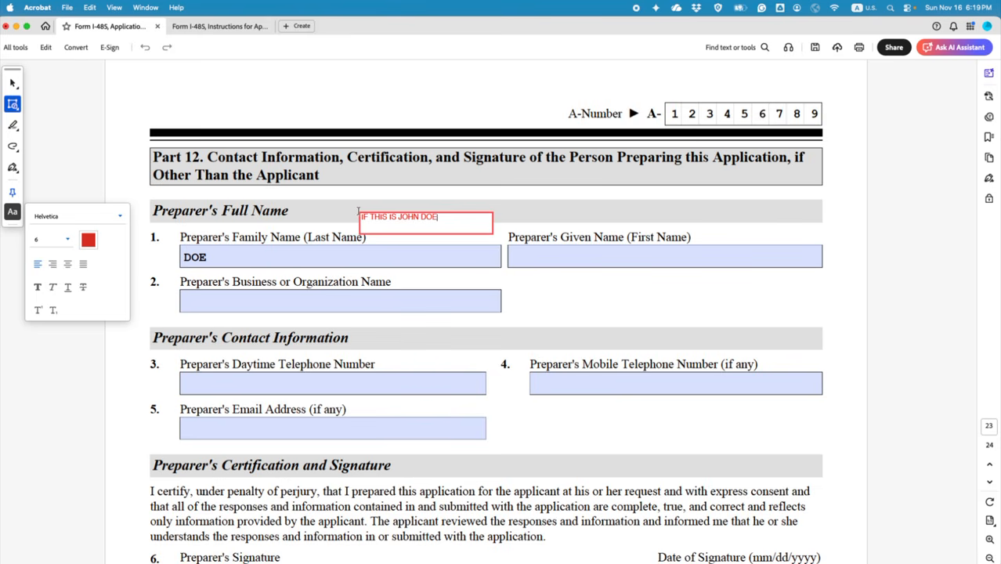
{"action": "type", "text": "'S CHILD'S APPLICATION"}
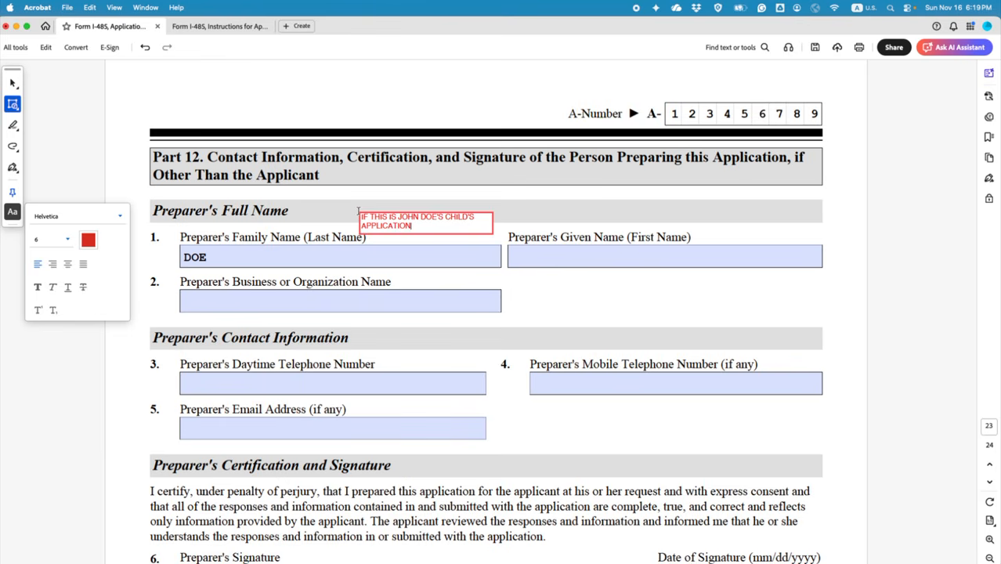
{"action": "left_click", "coordinate": [272, 272]}
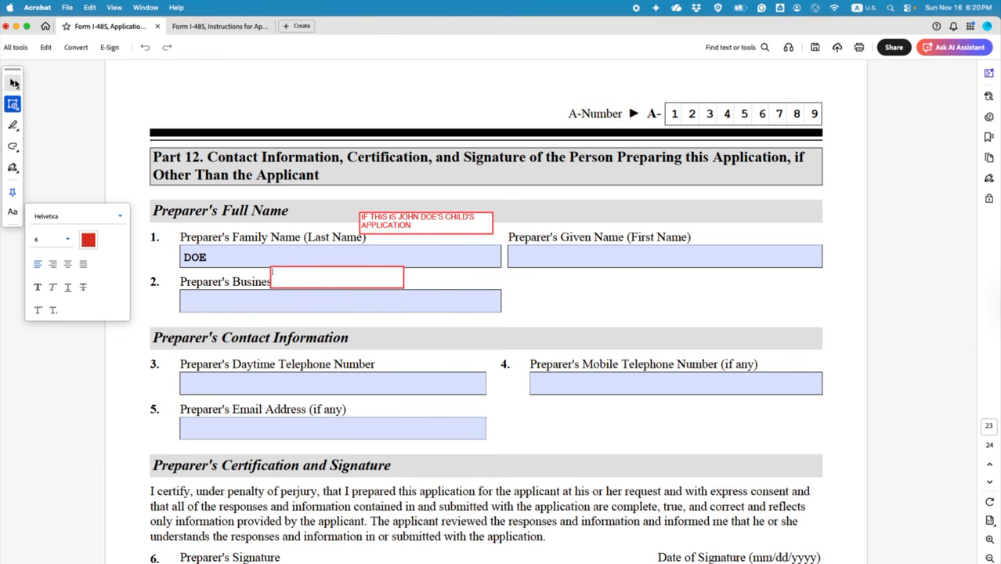
{"action": "left_click", "coordinate": [14, 82]}
{"action": "left_click", "coordinate": [304, 276]}
{"action": "key", "text": "Delete"}
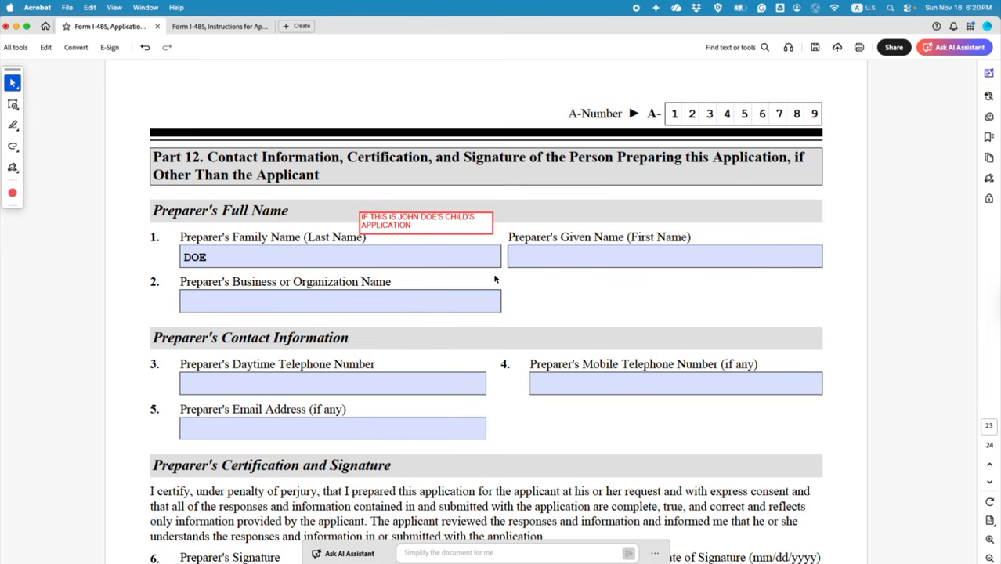
Step: Enter the preparer's given name and 'N A' as the business or organization name
{"action": "left_click", "coordinate": [535, 255]}
{"action": "type", "text": "JOHN"}
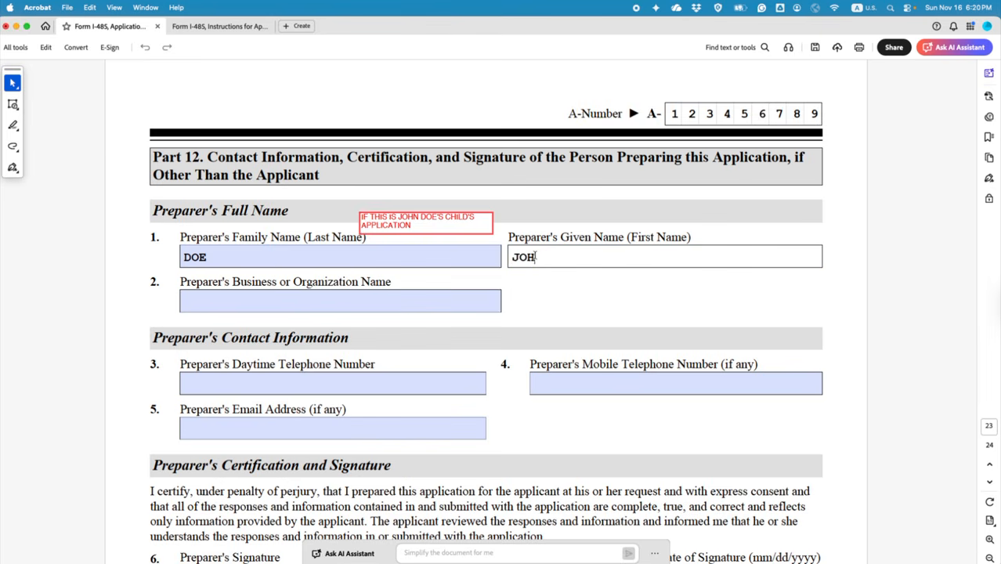
{"action": "left_click", "coordinate": [389, 303]}
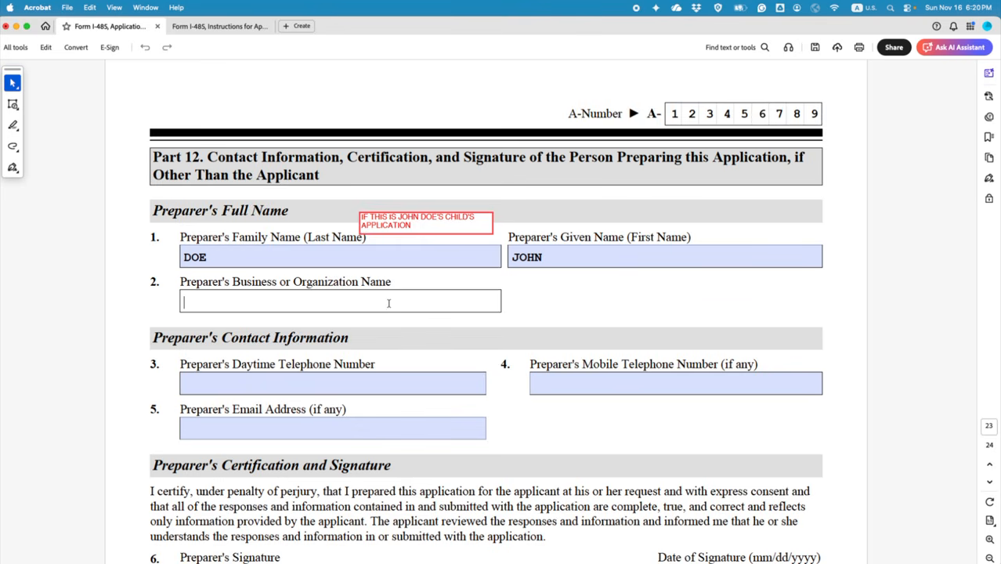
{"action": "type", "text": "N"}
{"action": "key", "text": "slash"}
{"action": "left_click", "coordinate": [467, 221]}
{"action": "type", "text": "A"}
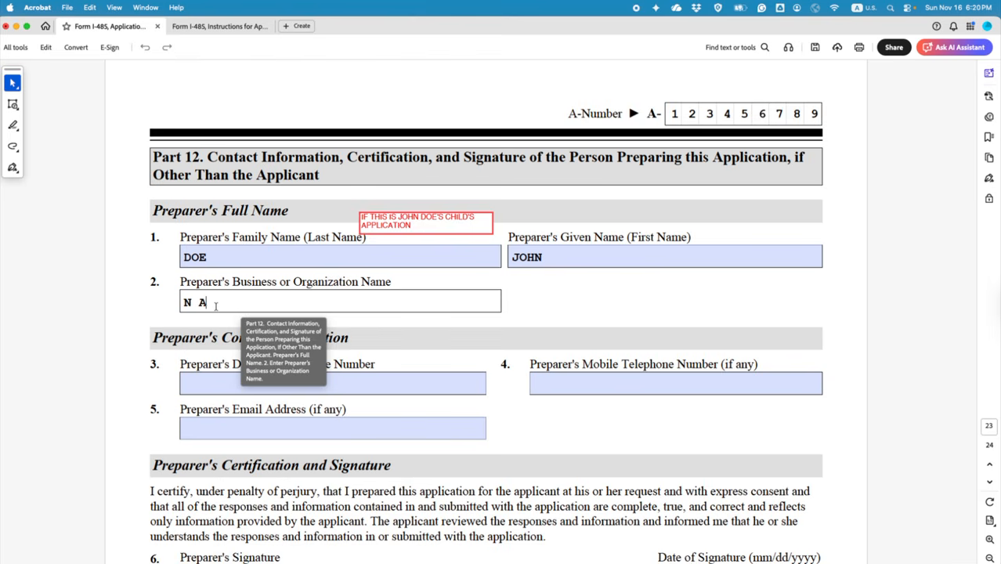
Step: Click through the preparer's telephone and email fields, then return to the select tool
{"action": "left_click", "coordinate": [316, 386]}
{"action": "scroll", "coordinate": [297, 343], "scroll_direction": "up", "scroll_amount": 15}
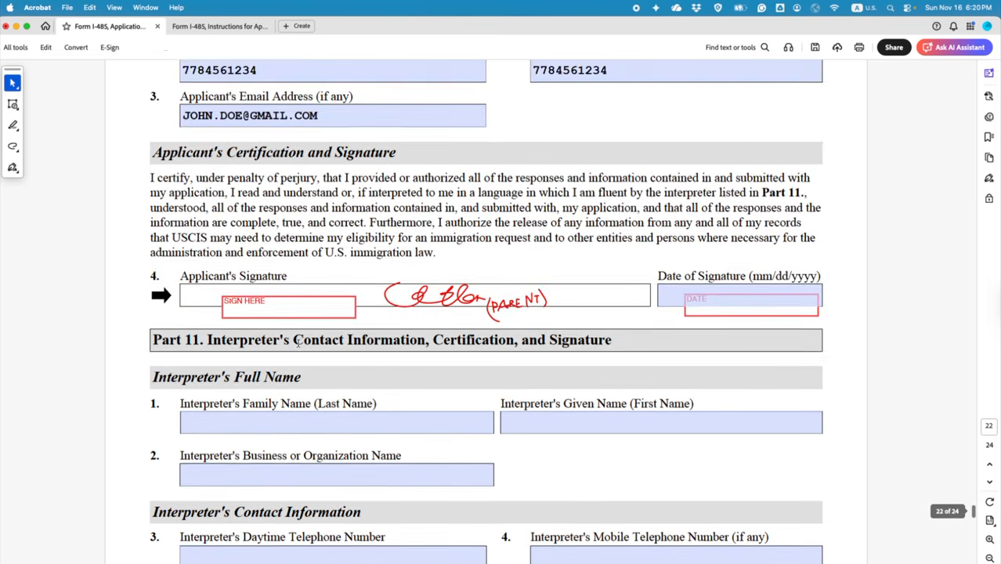
{"action": "scroll", "coordinate": [298, 342], "scroll_direction": "down", "scroll_amount": 15}
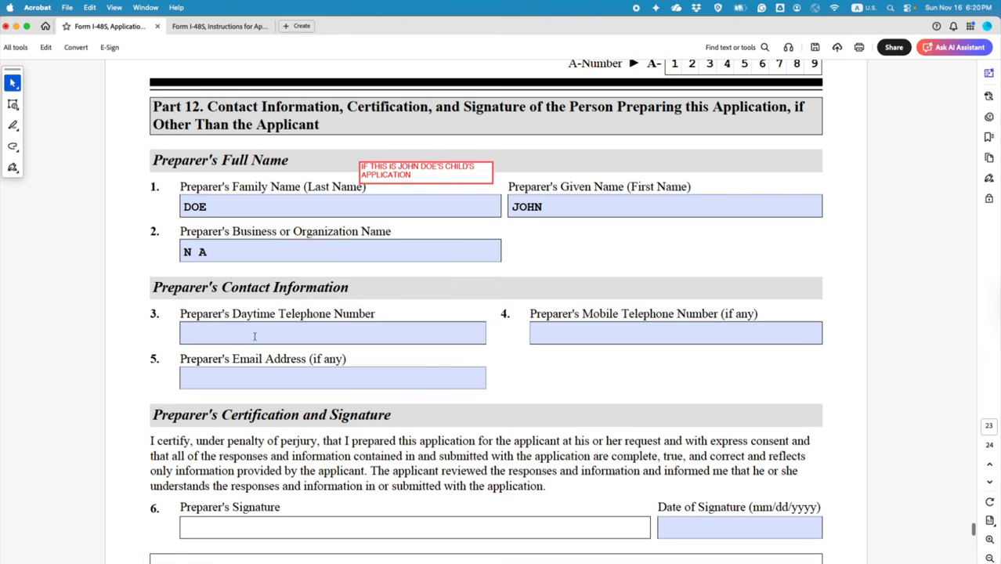
{"action": "left_click", "coordinate": [255, 336]}
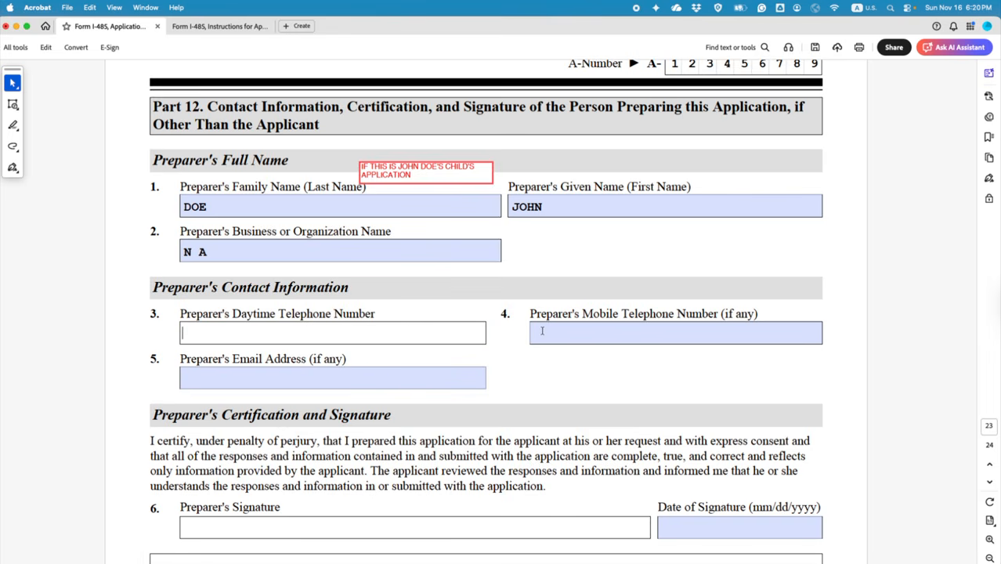
{"action": "left_click", "coordinate": [365, 373]}
{"action": "scroll", "coordinate": [365, 376], "scroll_direction": "down", "scroll_amount": 5}
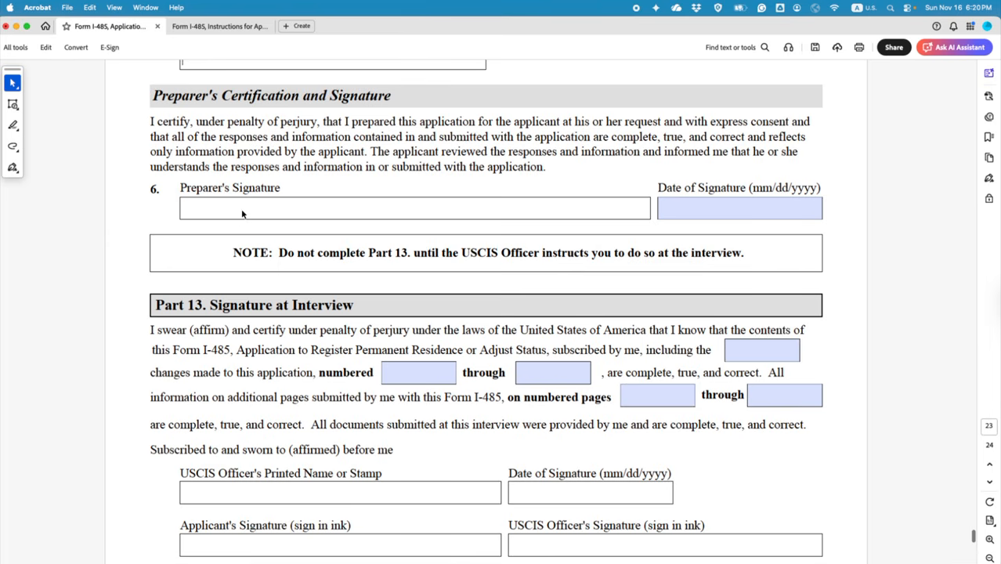
{"action": "scroll", "coordinate": [242, 213], "scroll_direction": "up", "scroll_amount": 15}
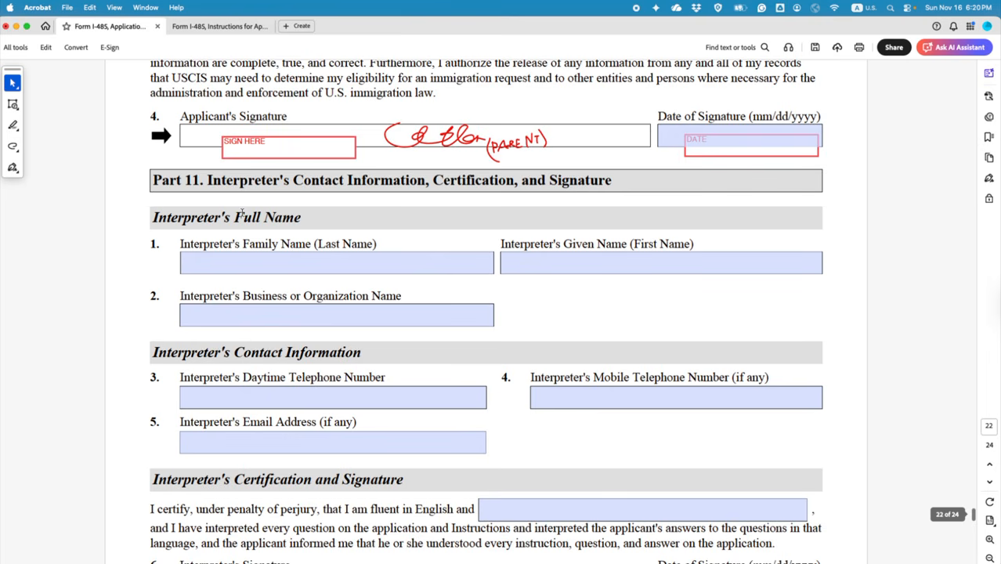
{"action": "left_click", "coordinate": [440, 139]}
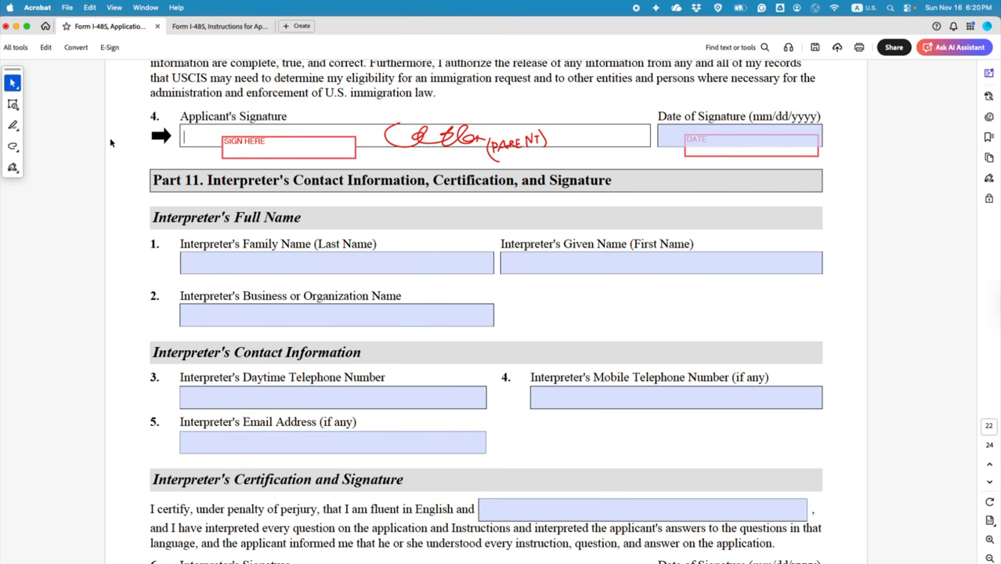
{"action": "left_click", "coordinate": [13, 82]}
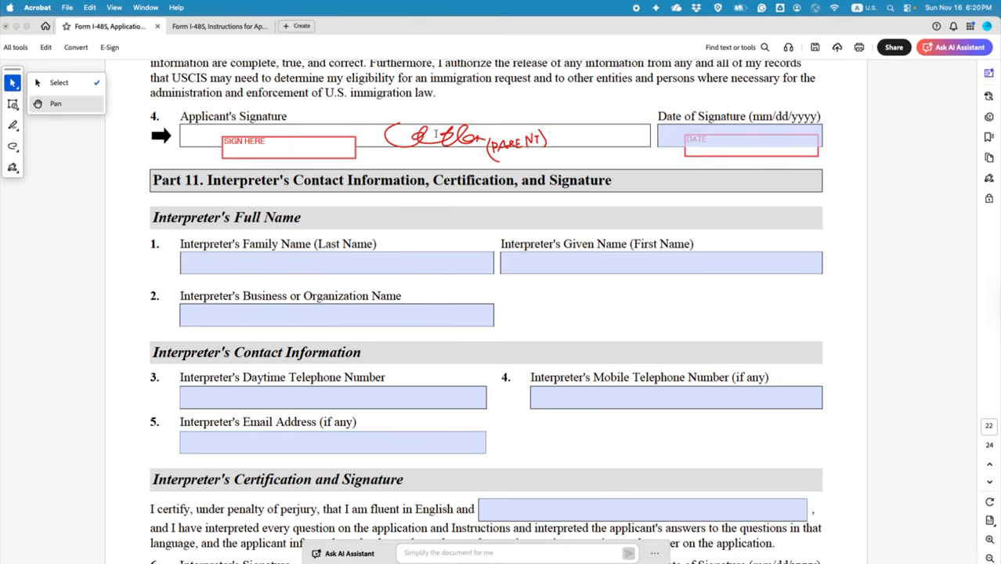
{"action": "scroll", "coordinate": [413, 202], "scroll_direction": "up", "scroll_amount": 3}
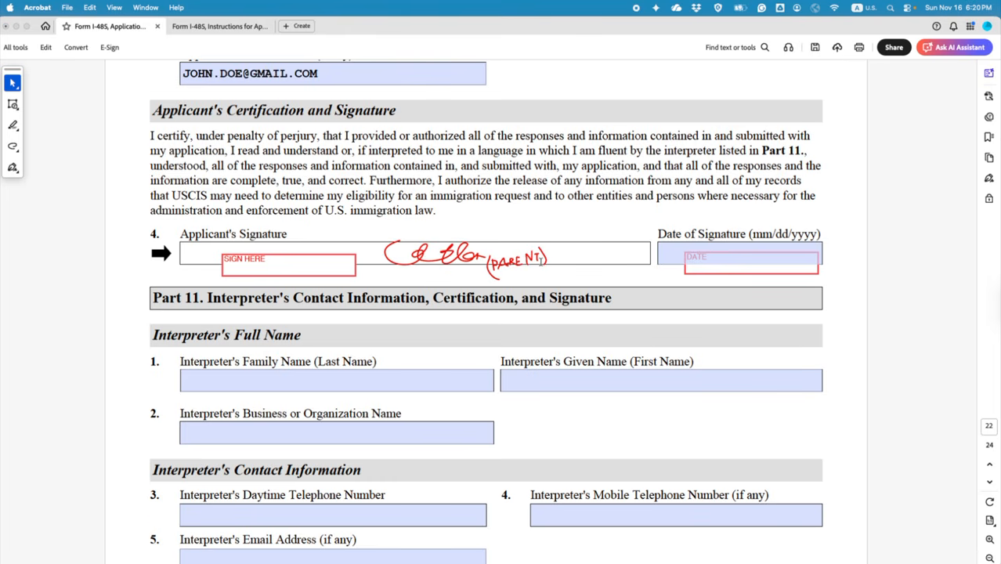
{"action": "scroll", "coordinate": [486, 323], "scroll_direction": "down", "scroll_amount": 4}
{"action": "scroll", "coordinate": [485, 323], "scroll_direction": "down", "scroll_amount": 15}
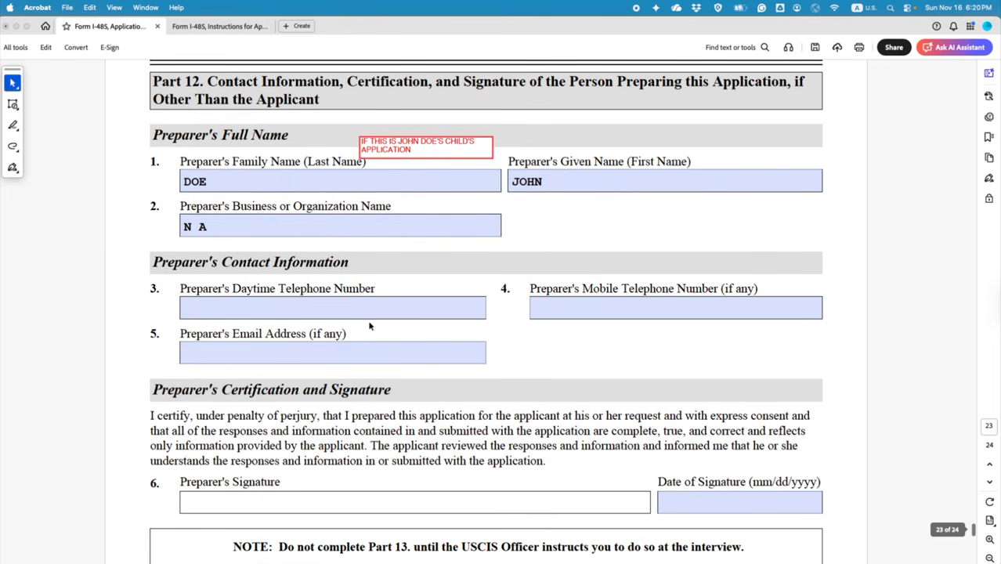
{"action": "scroll", "coordinate": [342, 353], "scroll_direction": "down", "scroll_amount": 5}
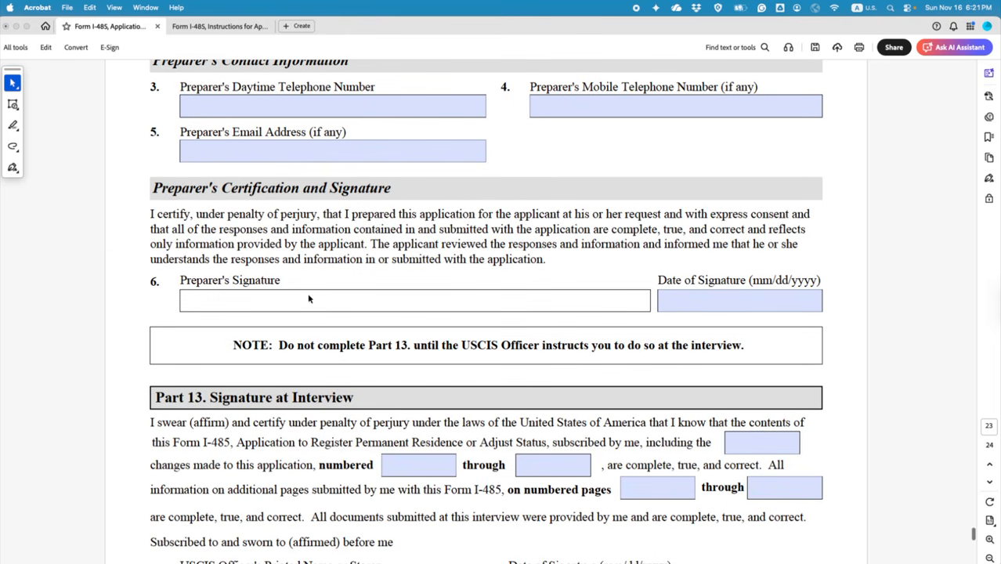
Step: Sign freehand in the Preparer's Signature field and mark its Date of Signature box
{"action": "left_click", "coordinate": [14, 147]}
{"action": "left_click", "coordinate": [58, 149]}
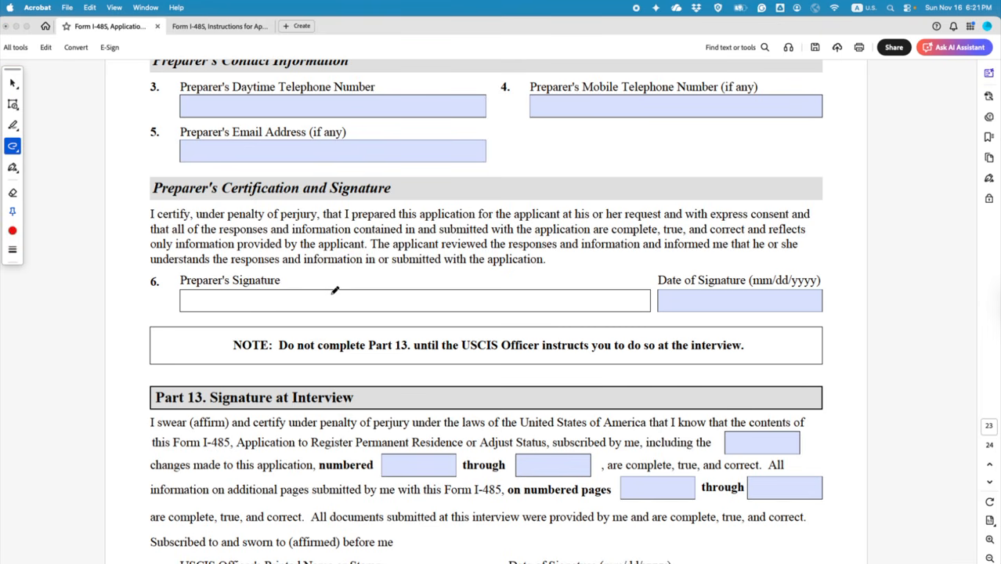
{"action": "left_click_drag", "start_coordinate": [332, 289], "coordinate": [354, 304]}
{"action": "left_click_drag", "start_coordinate": [383, 299], "coordinate": [425, 297]}
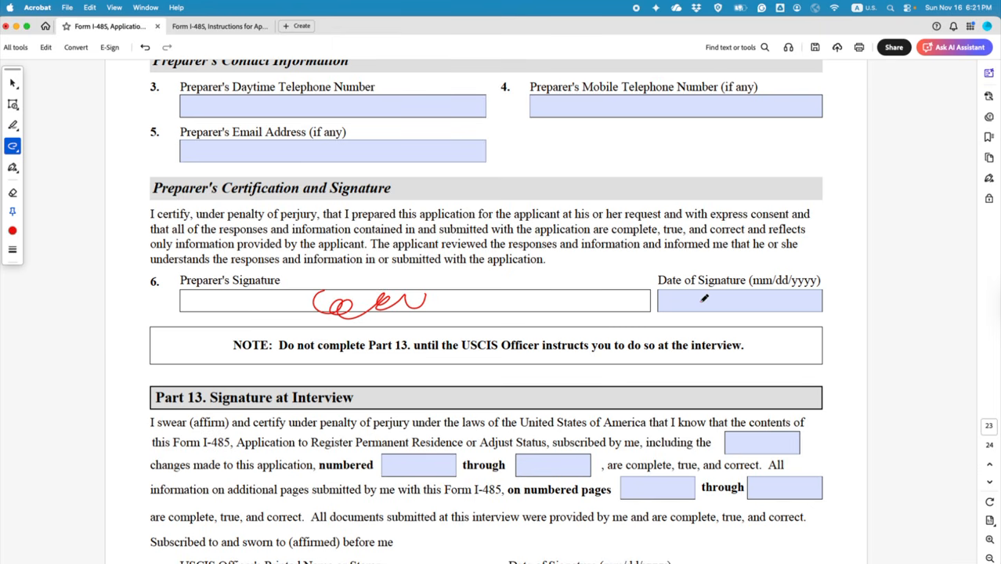
{"action": "left_click", "coordinate": [701, 301]}
{"action": "left_click_drag", "start_coordinate": [726, 300], "coordinate": [779, 289]}
{"action": "scroll", "coordinate": [503, 315], "scroll_direction": "down", "scroll_amount": 5}
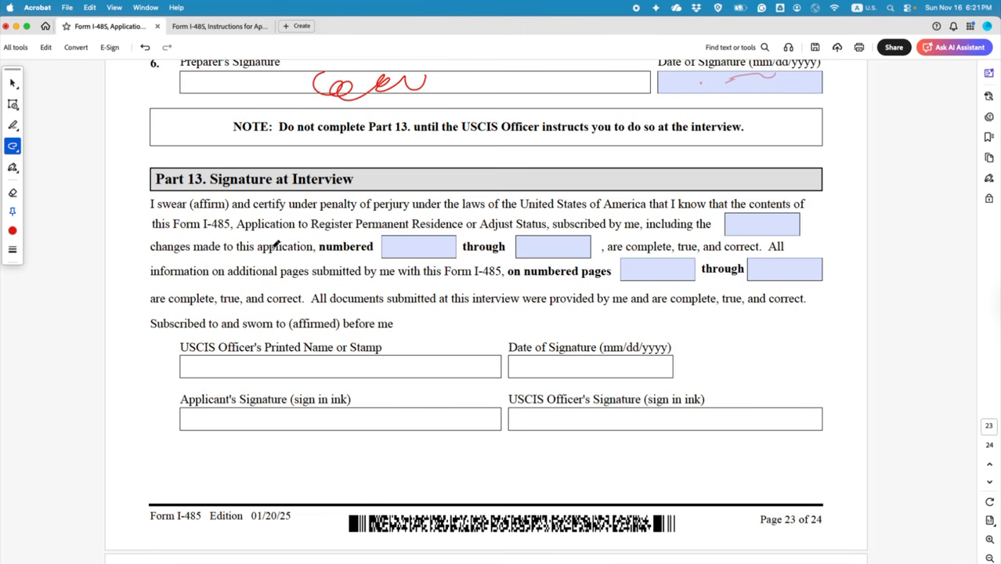
{"action": "left_click", "coordinate": [13, 83]}
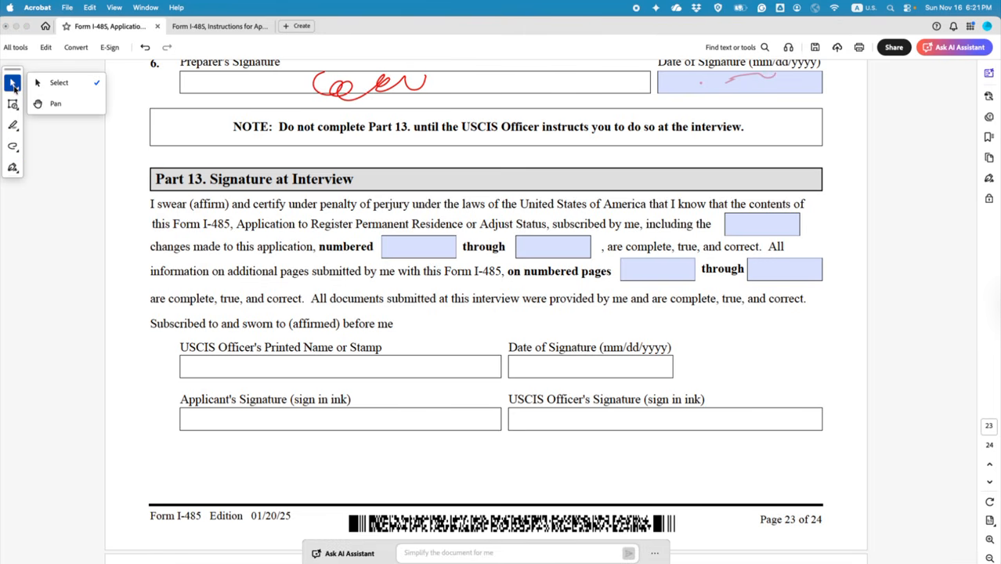
Step: Review the highlighted item 2 Part 14 note in the instructions, then return to the application form
{"action": "left_click", "coordinate": [216, 26]}
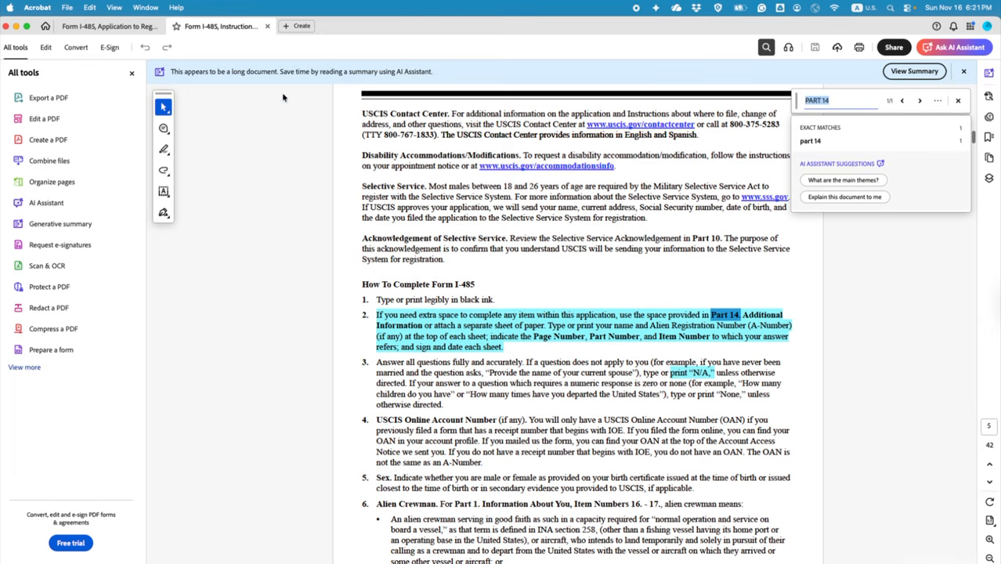
{"action": "left_click", "coordinate": [957, 100]}
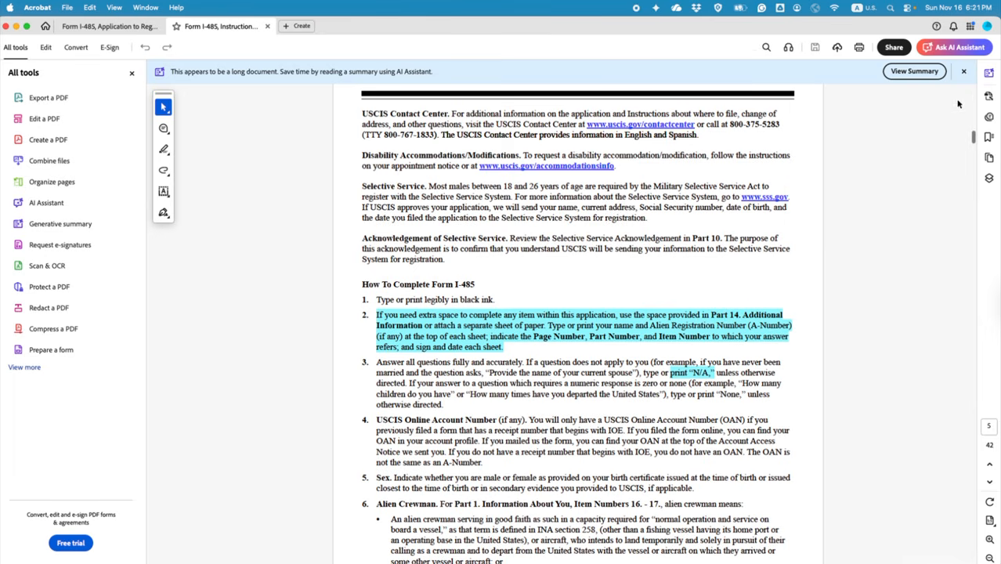
{"action": "left_click", "coordinate": [423, 346]}
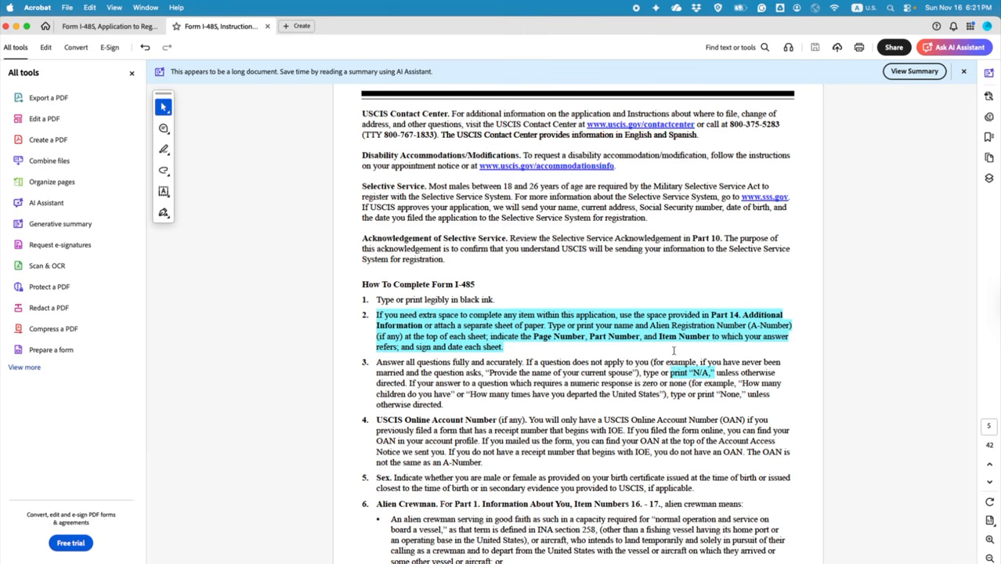
{"action": "left_click", "coordinate": [416, 347]}
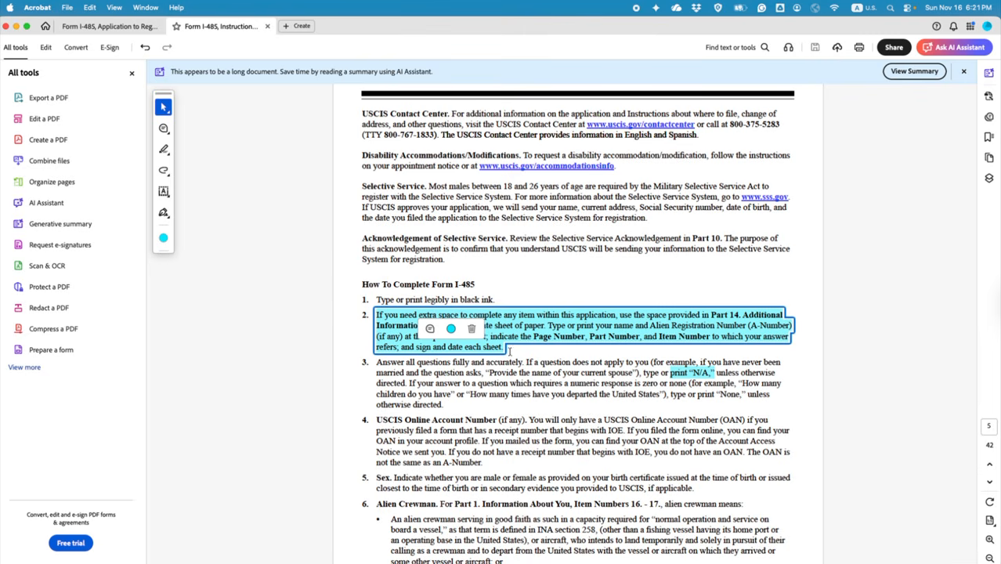
{"action": "left_click", "coordinate": [110, 26]}
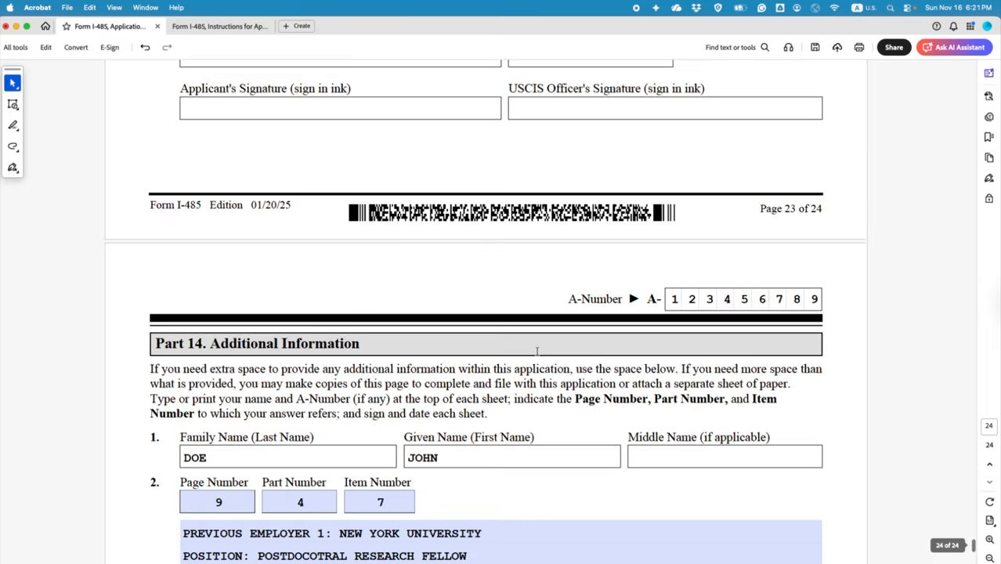
Step: Add a red text comment 'SIGN AND PUT DATE (ALL PART 14 PAGES)' at page 24's bottom
{"action": "scroll", "coordinate": [536, 353], "scroll_direction": "down", "scroll_amount": 10}
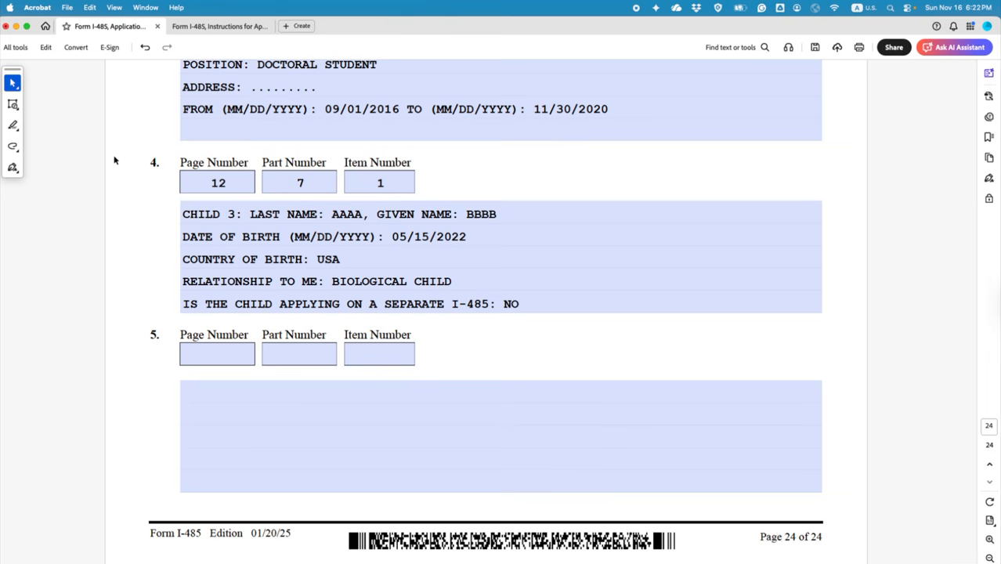
{"action": "left_click", "coordinate": [12, 126]}
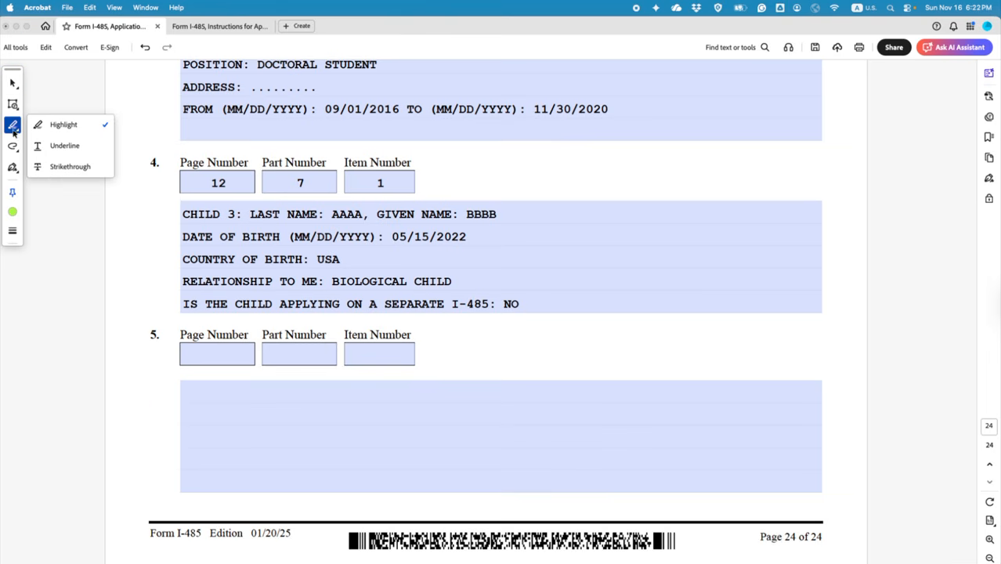
{"action": "left_click", "coordinate": [13, 103]}
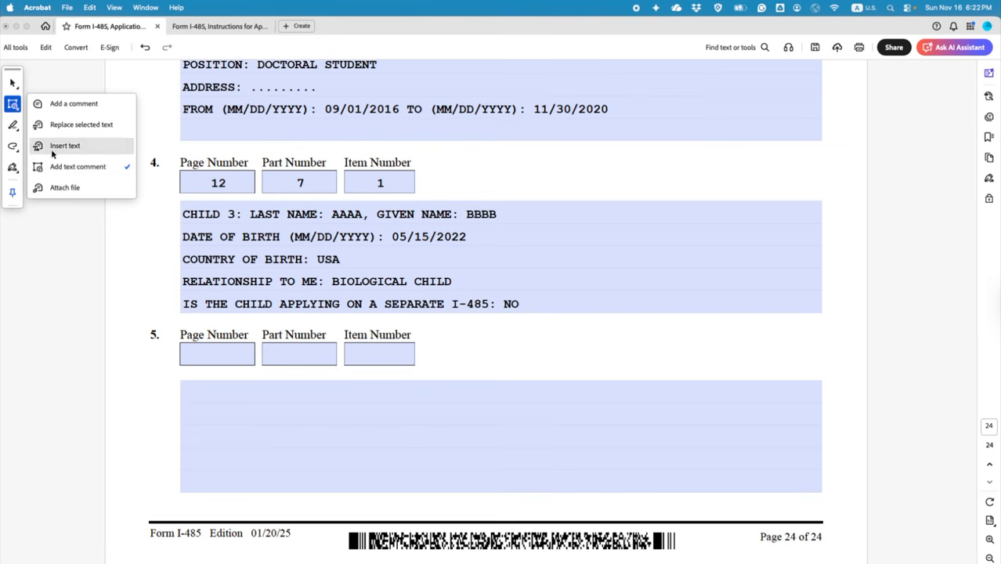
{"action": "left_click", "coordinate": [59, 170]}
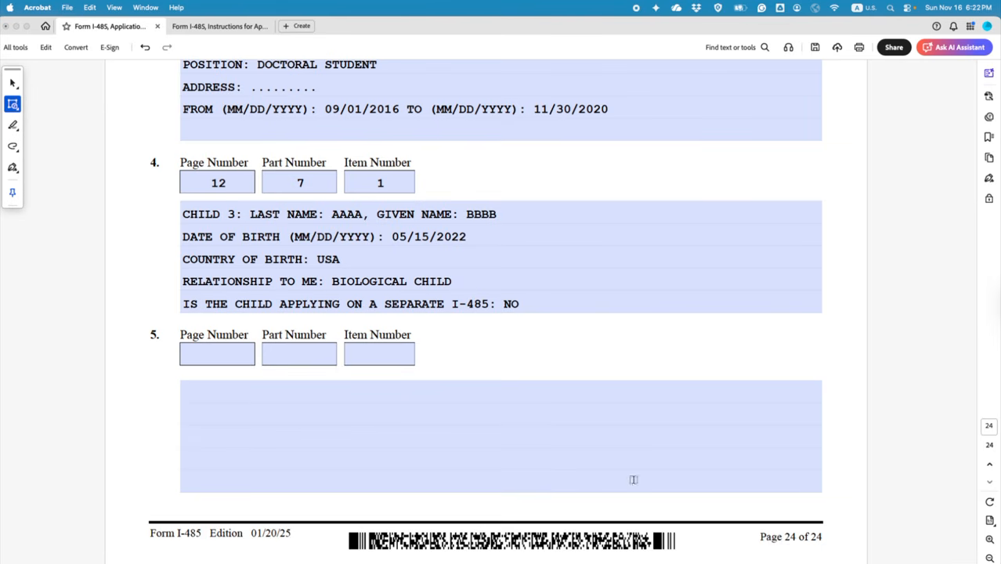
{"action": "left_click", "coordinate": [683, 499]}
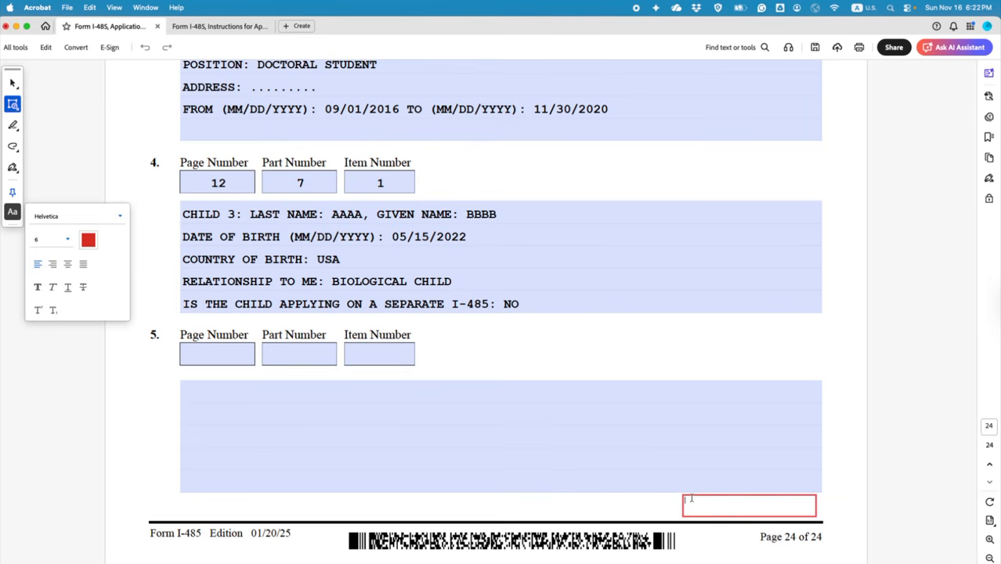
{"action": "type", "text": "SIGN AND PUT DATE (ALL"}
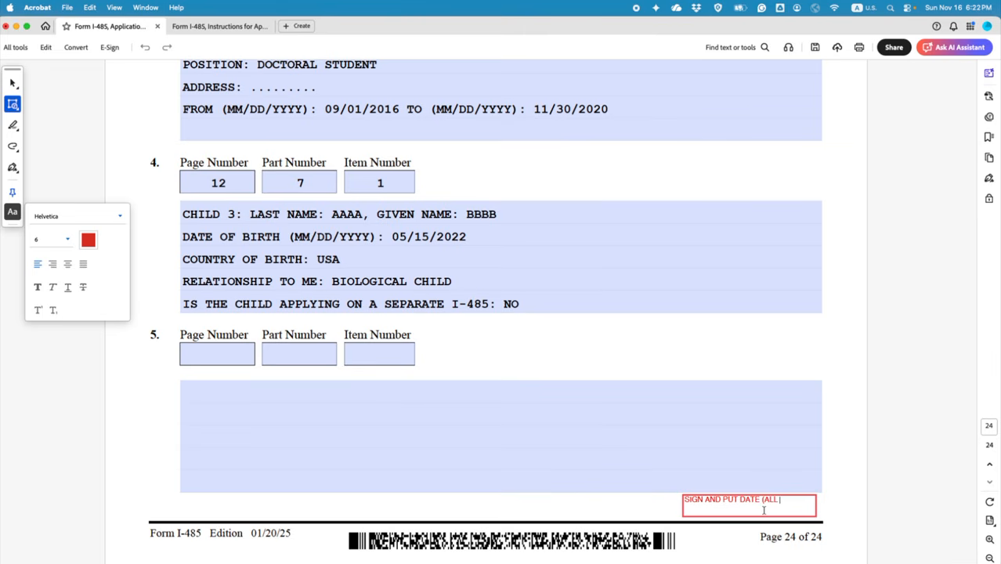
{"action": "type", "text": "XTR"}
{"action": "key", "text": "BackSpace"}
{"action": "key", "text": "BackSpace"}
{"action": "key", "text": "BackSpace"}
{"action": "key", "text": "BackSpace"}
{"action": "key", "text": "BackSpace"}
{"action": "type", "text": "ART 14 PAGES"}
{"action": "left_click", "coordinate": [13, 211]}
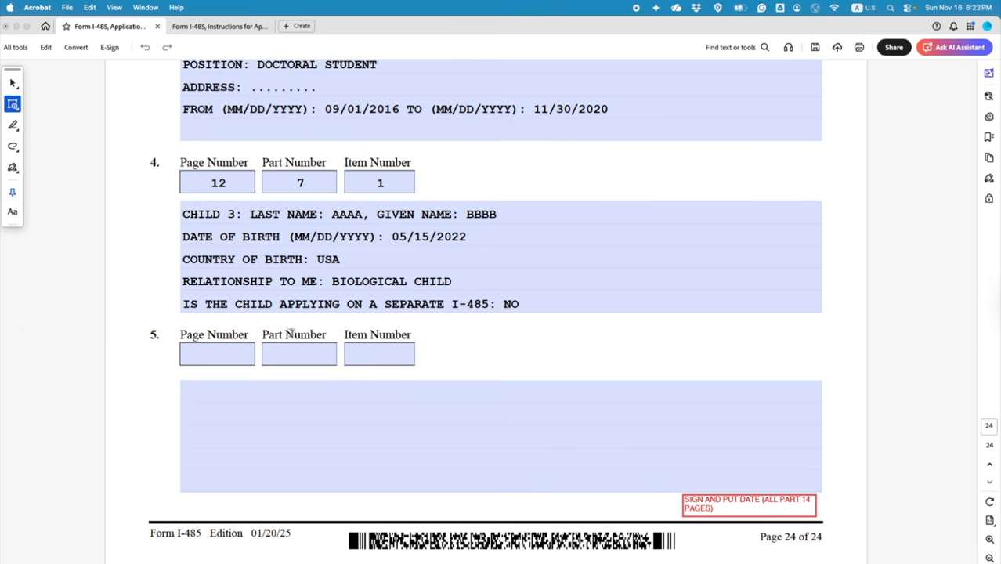
Step: Freehand a red signature squiggle marked '(PARENT)' and a dotted 'Date' line beside the note
{"action": "left_click", "coordinate": [13, 147]}
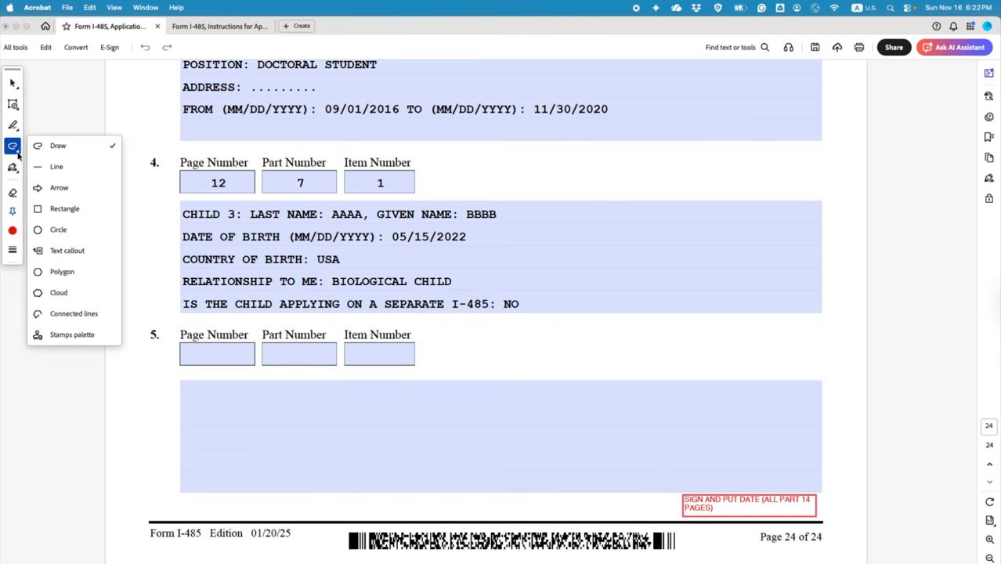
{"action": "left_click", "coordinate": [38, 144]}
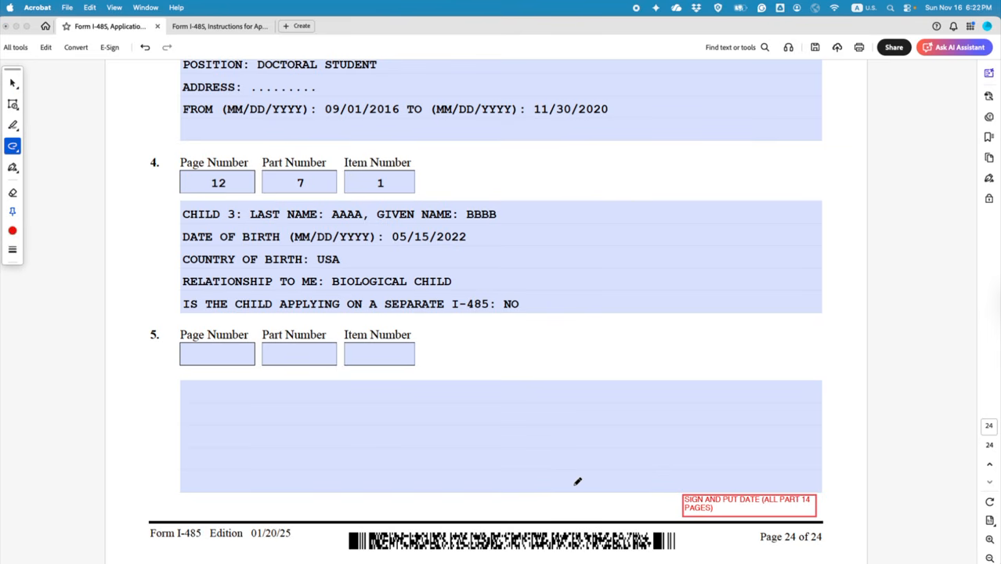
{"action": "mouse_move", "coordinate": [565, 483]}
{"action": "left_mouse_down"}
{"action": "mouse_move", "coordinate": [638, 482]}
{"action": "mouse_move", "coordinate": [604, 492]}
{"action": "mouse_move", "coordinate": [630, 495]}
{"action": "mouse_move", "coordinate": [622, 497]}
{"action": "mouse_move", "coordinate": [637, 484]}
{"action": "mouse_move", "coordinate": [635, 502]}
{"action": "mouse_move", "coordinate": [601, 506]}
{"action": "mouse_move", "coordinate": [603, 517]}
{"action": "mouse_move", "coordinate": [629, 507]}
{"action": "left_mouse_up"}
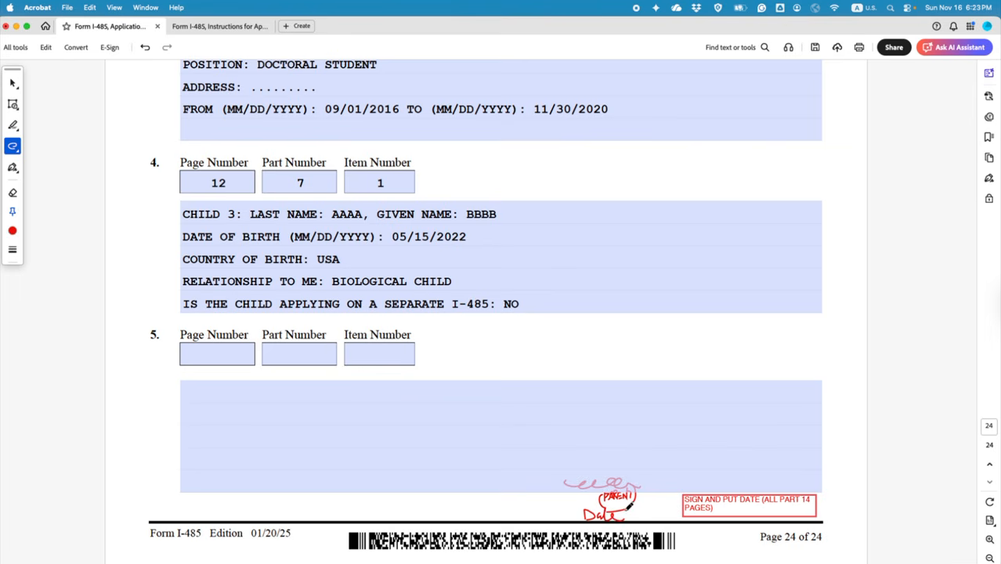
{"action": "left_click", "coordinate": [630, 510]}
{"action": "left_click", "coordinate": [631, 514]}
{"action": "left_click", "coordinate": [637, 512]}
{"action": "left_click", "coordinate": [651, 512]}
{"action": "left_click", "coordinate": [659, 511]}
Step: Switch from freehand drawing back to the Select tool
{"action": "scroll", "coordinate": [564, 280], "scroll_direction": "up", "scroll_amount": 15}
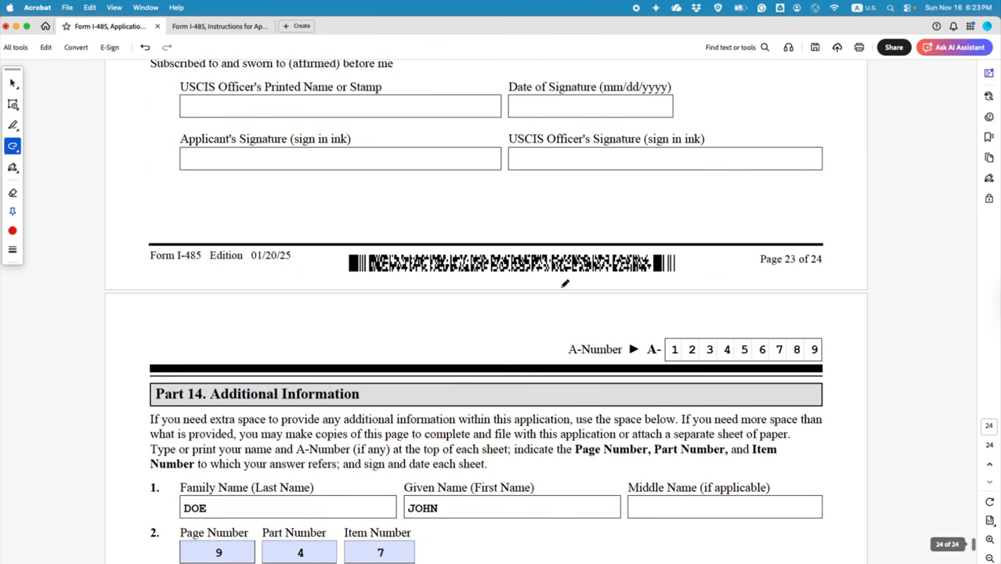
{"action": "scroll", "coordinate": [564, 284], "scroll_direction": "up", "scroll_amount": 15}
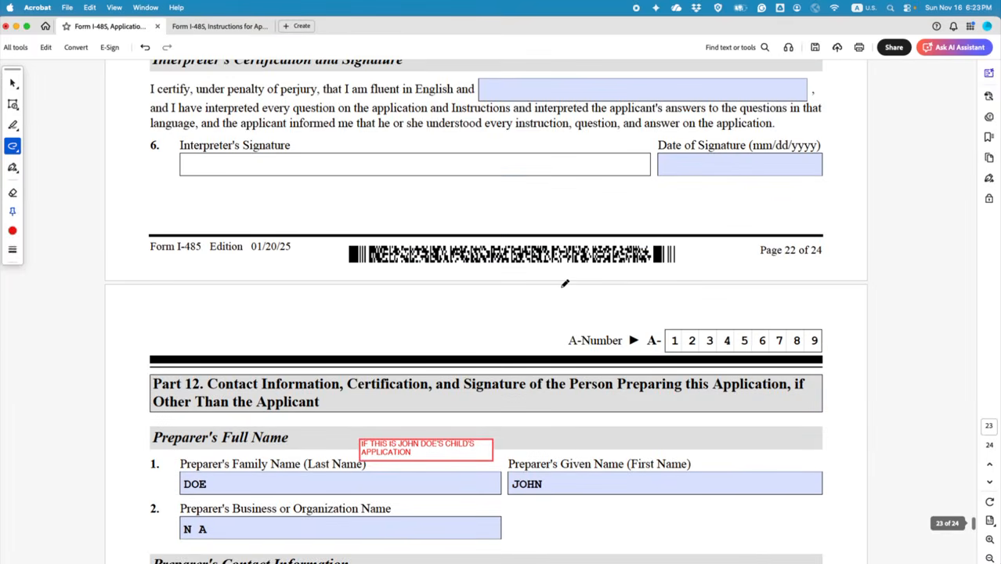
{"action": "scroll", "coordinate": [565, 283], "scroll_direction": "up", "scroll_amount": 20}
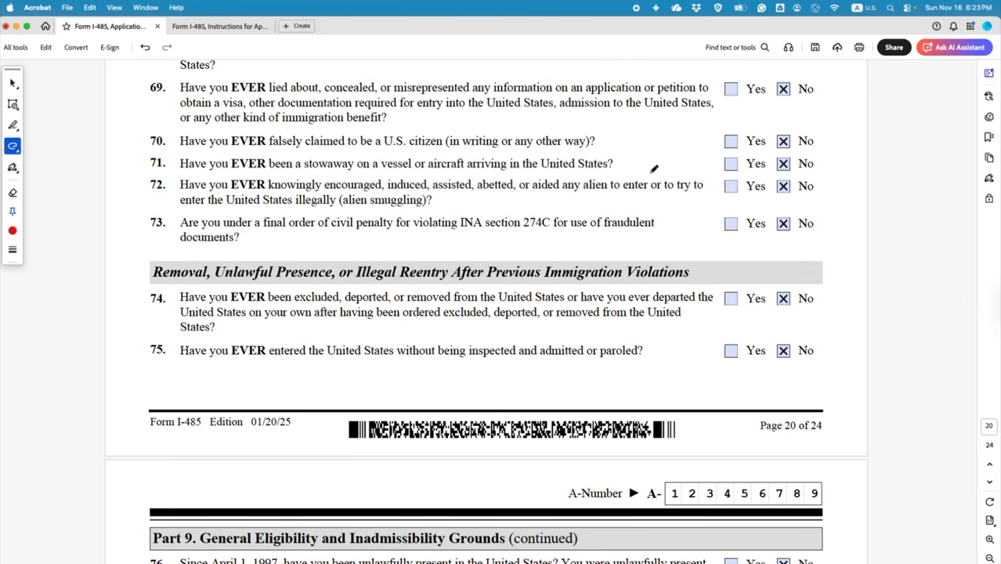
{"action": "left_click", "coordinate": [12, 82]}
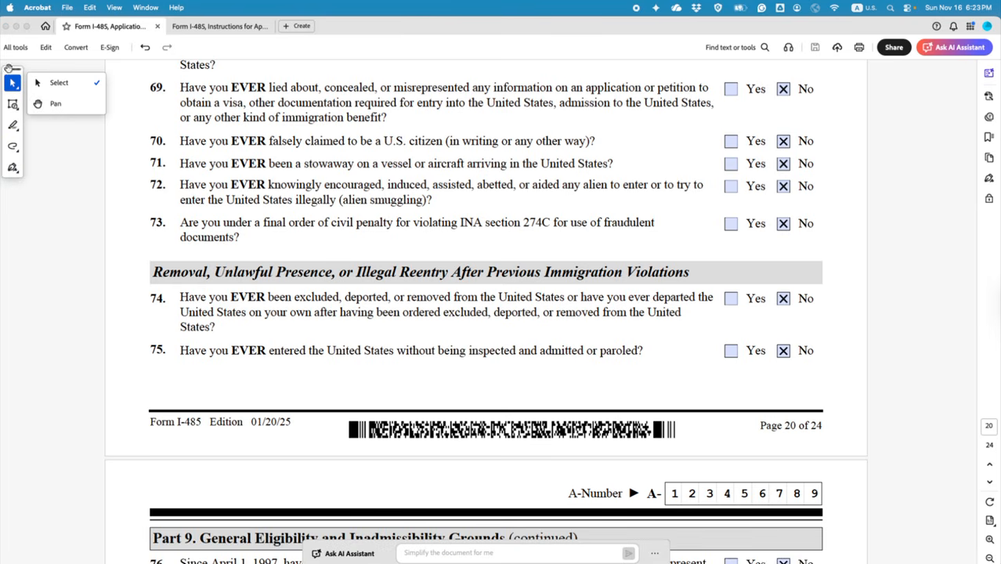
{"action": "left_click", "coordinate": [59, 82]}
Step: Scroll back up to page 1's Part 1, then reveal the desktop with F11
{"action": "scroll", "coordinate": [542, 224], "scroll_direction": "up", "scroll_amount": 10}
{"action": "scroll", "coordinate": [543, 225], "scroll_direction": "up", "scroll_amount": 15}
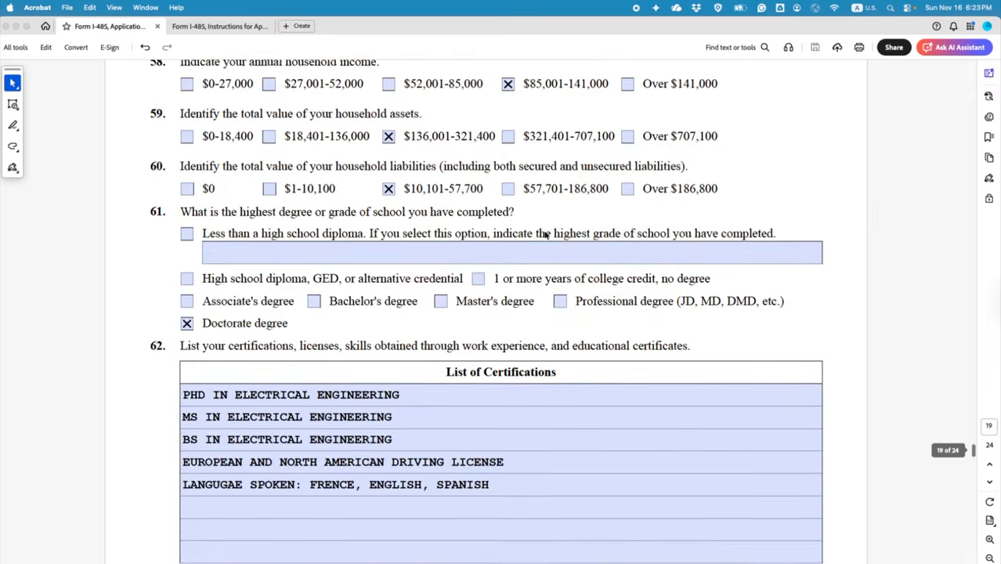
{"action": "scroll", "coordinate": [547, 241], "scroll_direction": "up", "scroll_amount": 15}
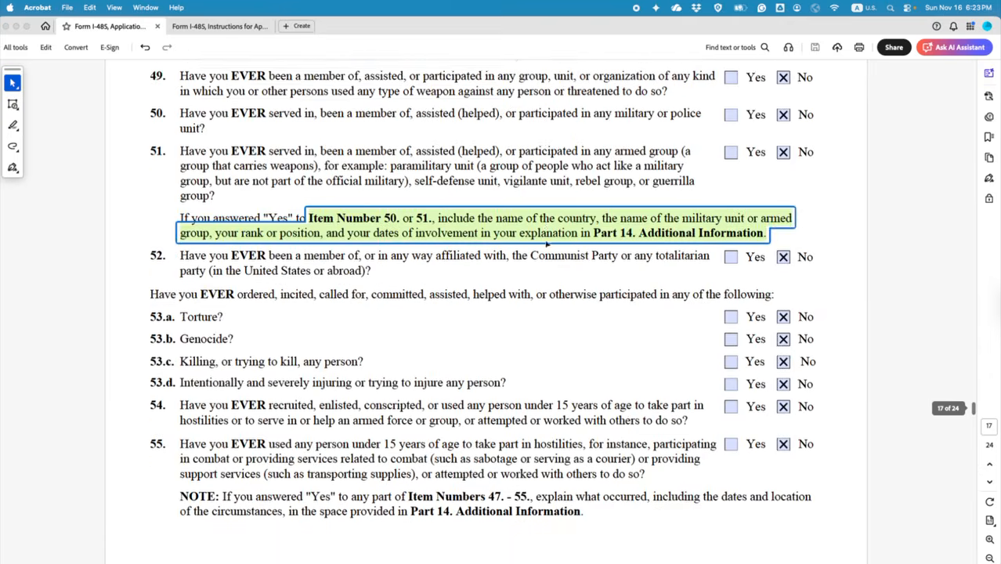
{"action": "scroll", "coordinate": [547, 249], "scroll_direction": "up", "scroll_amount": 15}
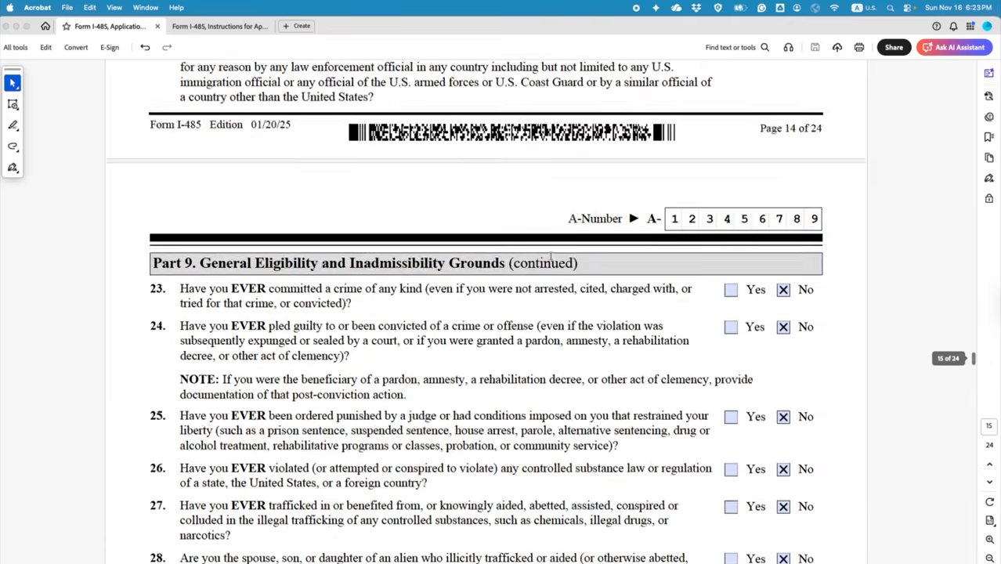
{"action": "scroll", "coordinate": [541, 249], "scroll_direction": "up", "scroll_amount": 10}
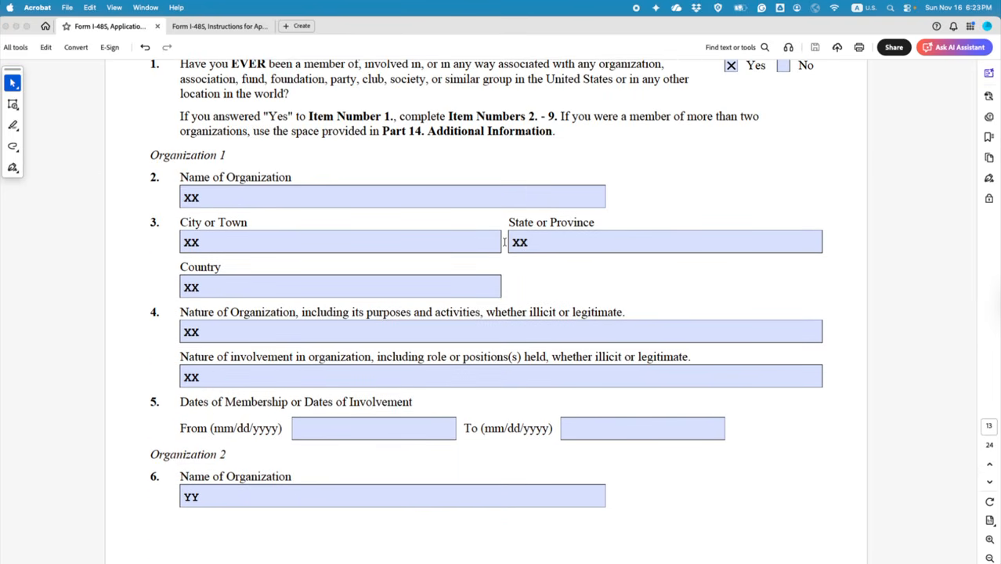
{"action": "scroll", "coordinate": [504, 242], "scroll_direction": "up", "scroll_amount": 15}
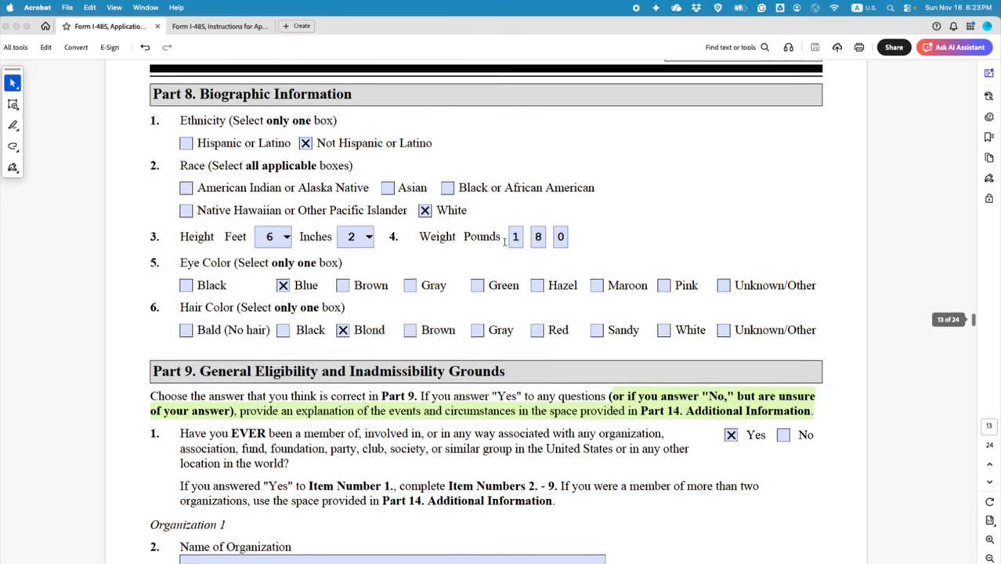
{"action": "scroll", "coordinate": [505, 246], "scroll_direction": "up", "scroll_amount": 10}
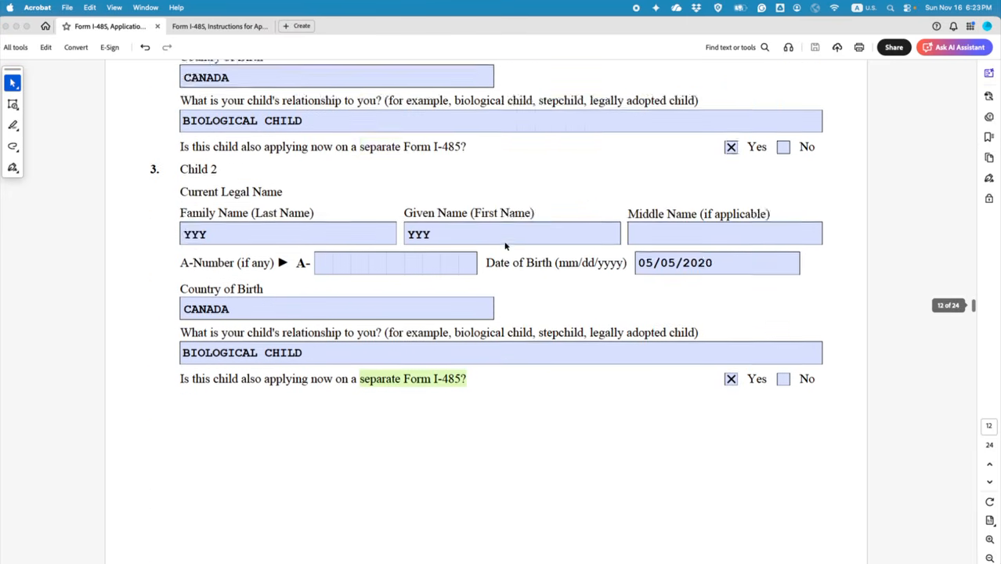
{"action": "scroll", "coordinate": [521, 251], "scroll_direction": "up", "scroll_amount": 4}
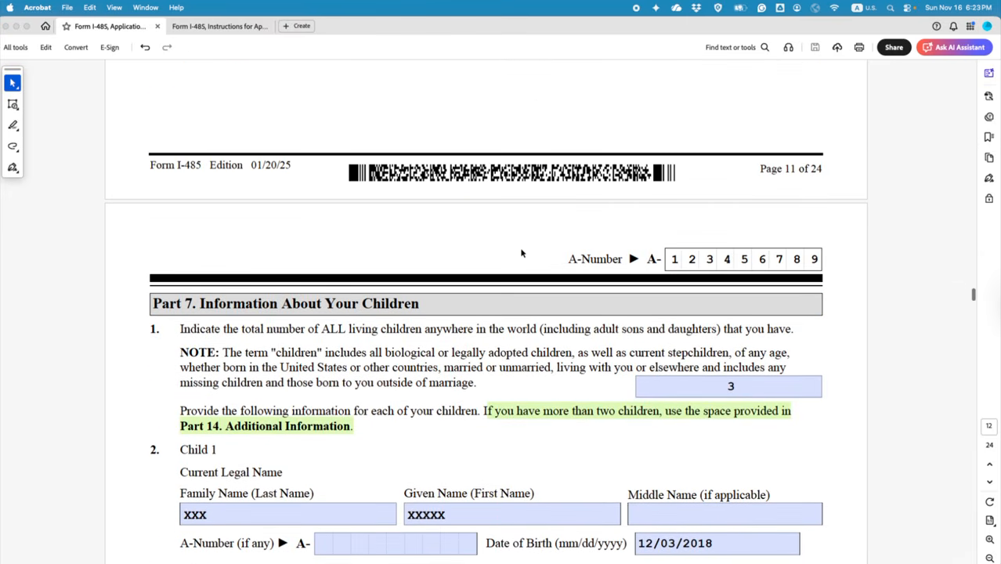
{"action": "scroll", "coordinate": [521, 251], "scroll_direction": "up", "scroll_amount": 8}
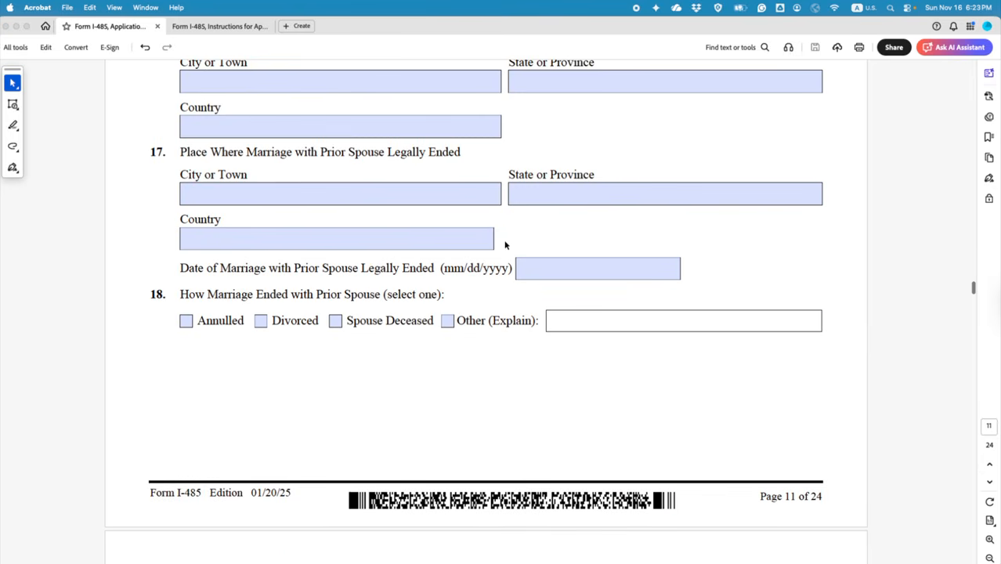
{"action": "scroll", "coordinate": [505, 241], "scroll_direction": "up", "scroll_amount": 5}
{"action": "scroll", "coordinate": [504, 241], "scroll_direction": "up", "scroll_amount": 20}
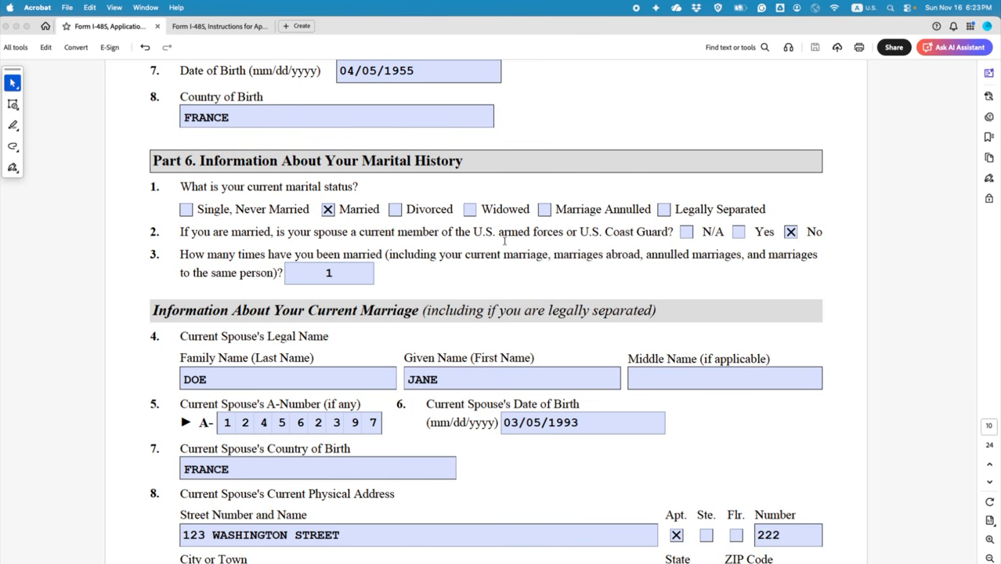
{"action": "scroll", "coordinate": [505, 238], "scroll_direction": "up", "scroll_amount": 20}
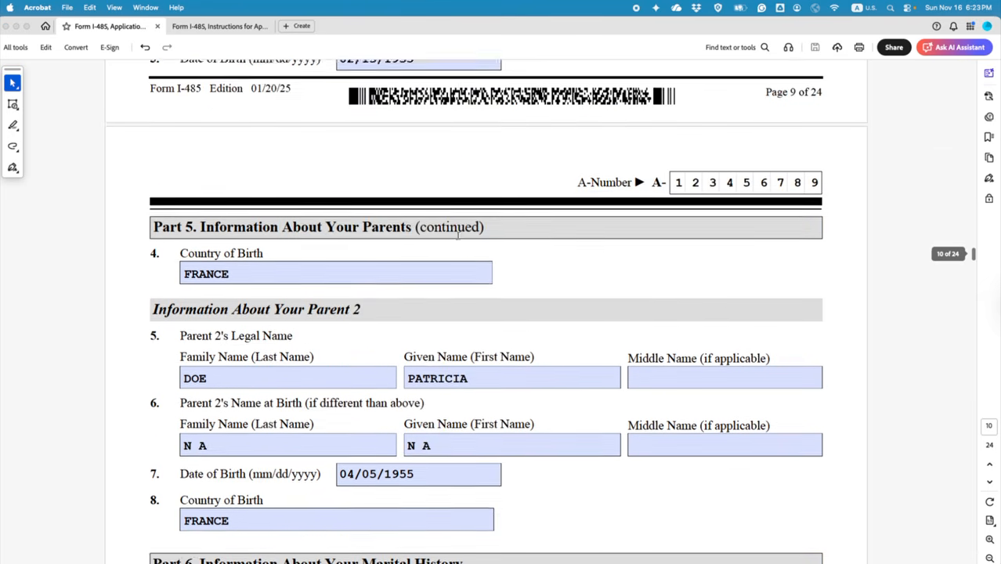
{"action": "scroll", "coordinate": [458, 235], "scroll_direction": "up", "scroll_amount": 4}
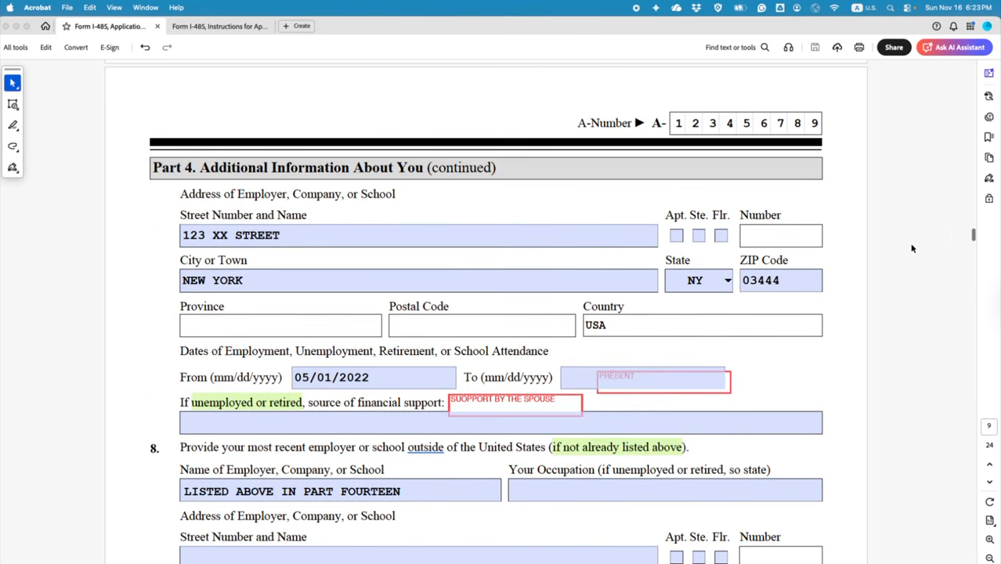
{"action": "left_click_drag", "start_coordinate": [971, 240], "coordinate": [963, 69]}
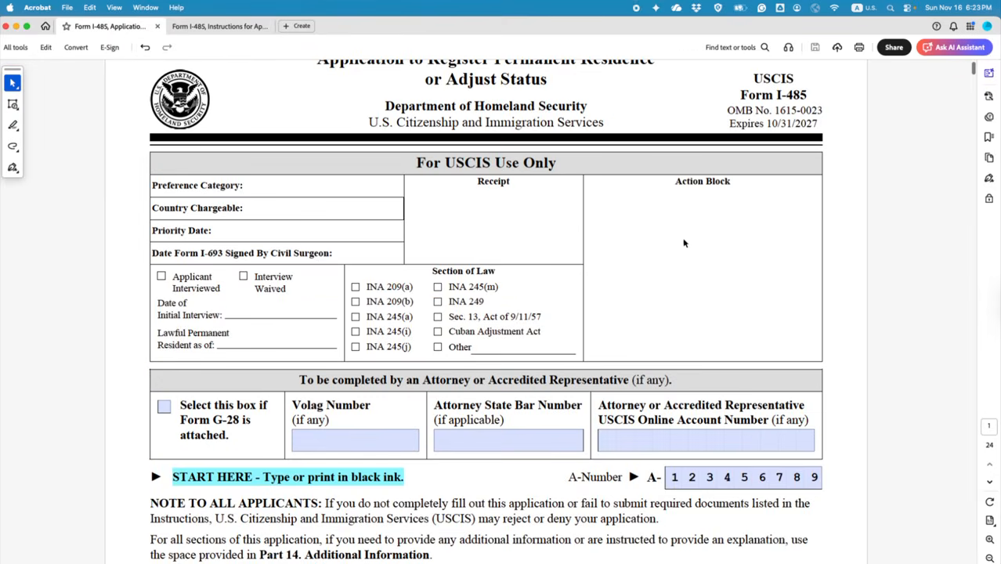
{"action": "scroll", "coordinate": [685, 245], "scroll_direction": "down", "scroll_amount": 10}
{"action": "scroll", "coordinate": [440, 268], "scroll_direction": "up", "scroll_amount": 3}
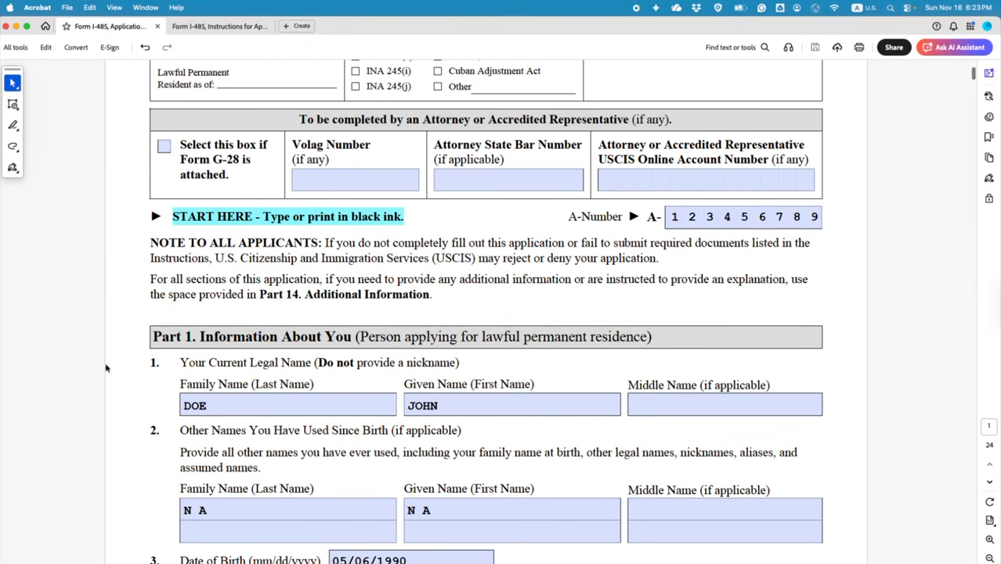
{"action": "key", "text": "F11"}
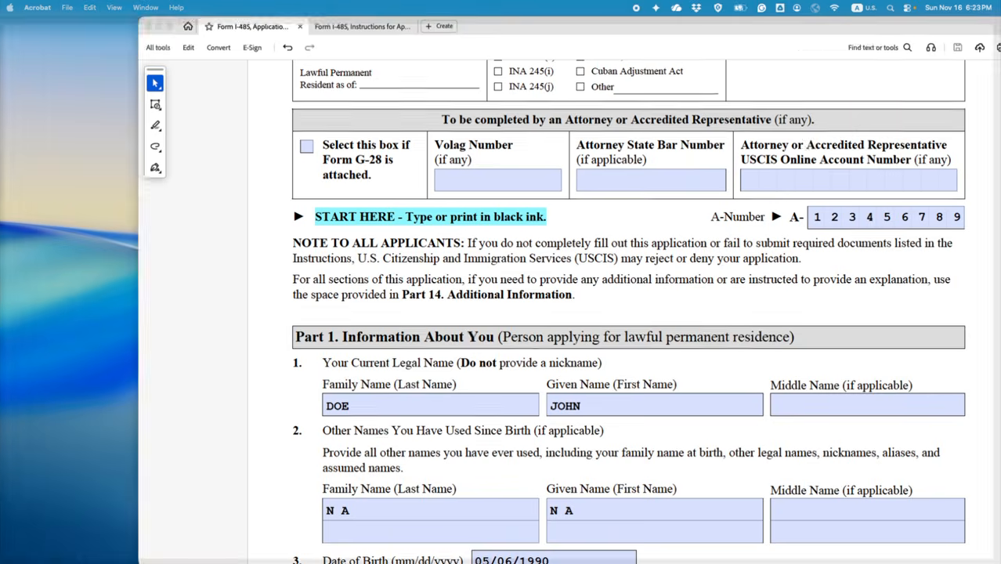